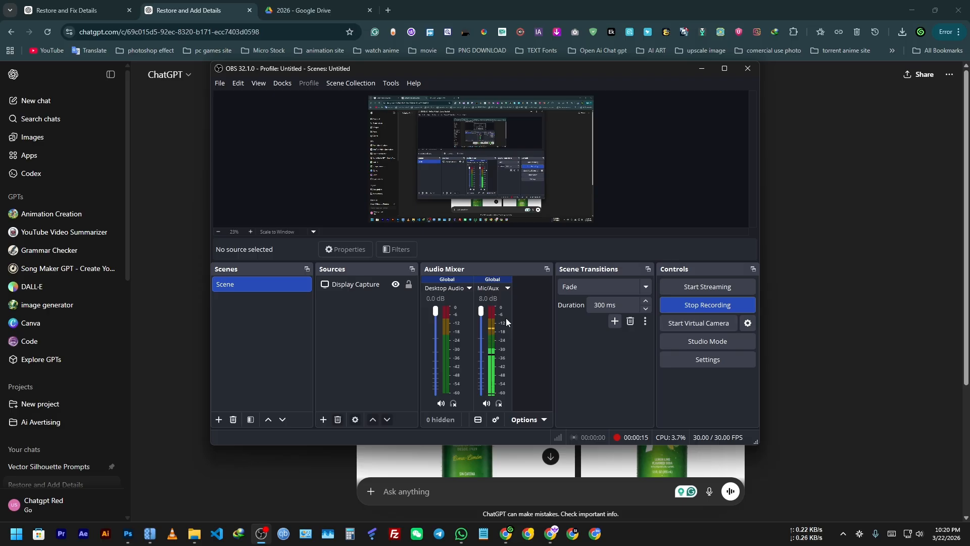
pyautogui.moveTo(507, 70); pyautogui.dragTo(417, 93)
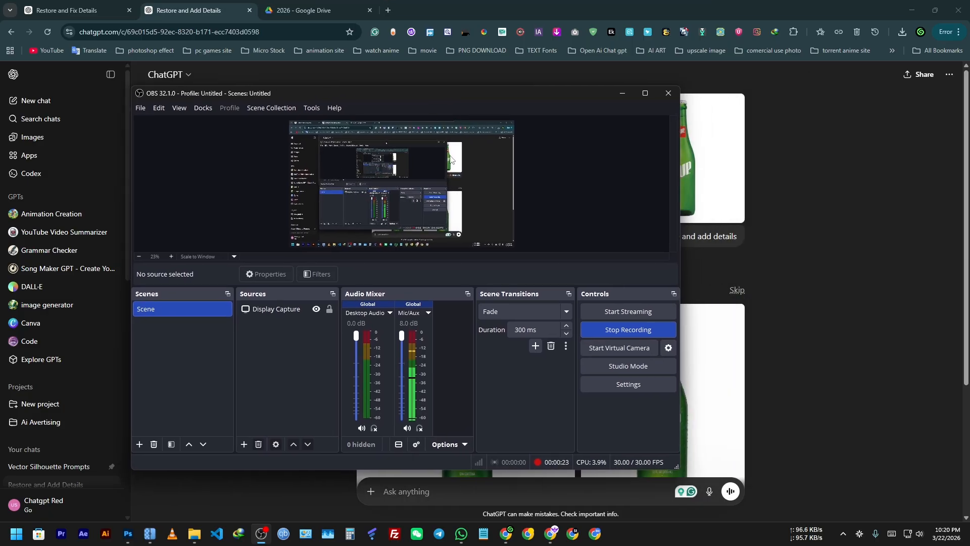
# Switch to Pinterest in the browser and look over the tiger and coconut poster as a design reference
pyautogui.moveTo(152, 536)
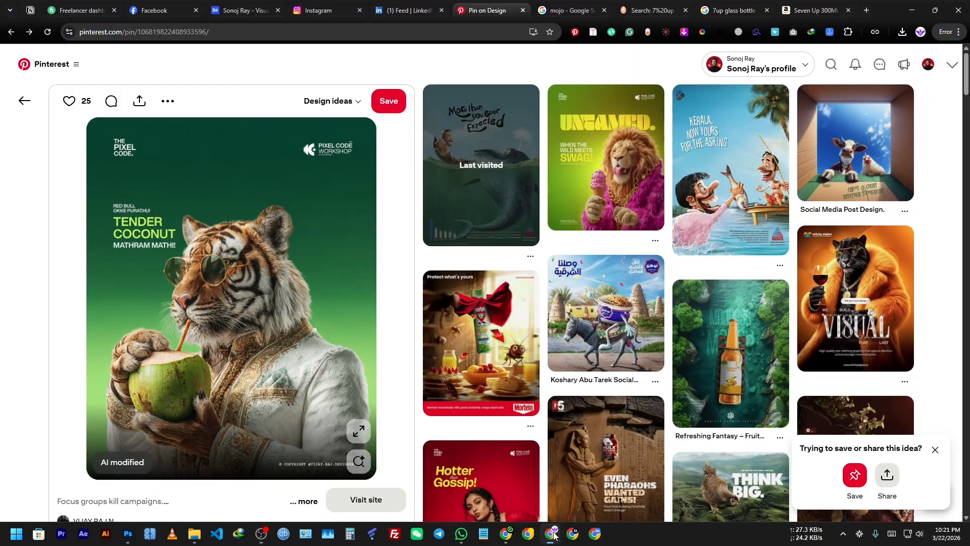
pyautogui.click(551, 534)
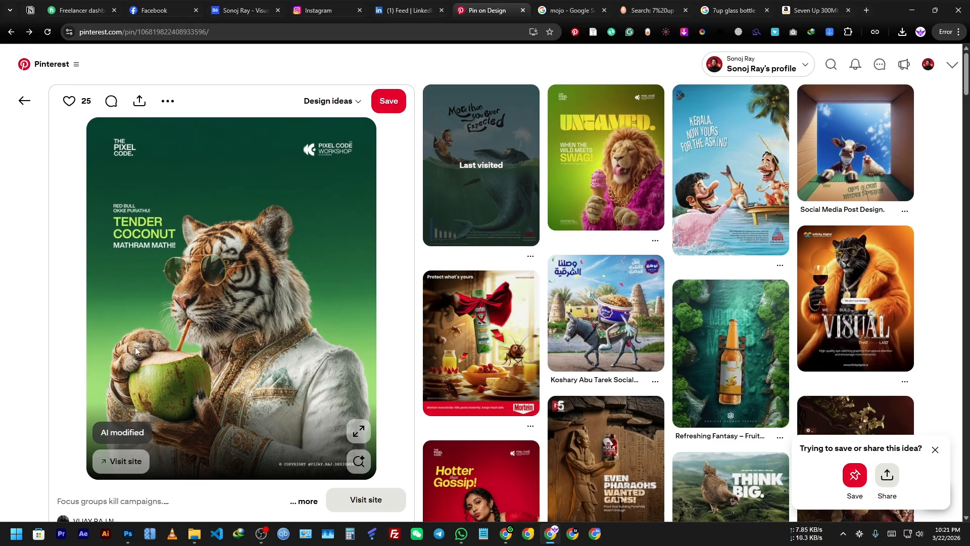
pyautogui.scroll(-3, 135, 347)
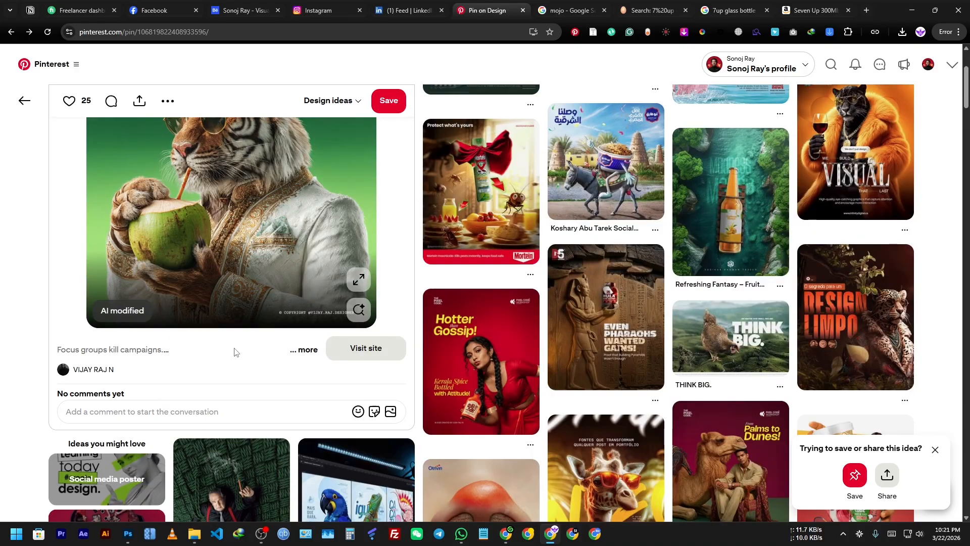
pyautogui.scroll(3, 234, 352)
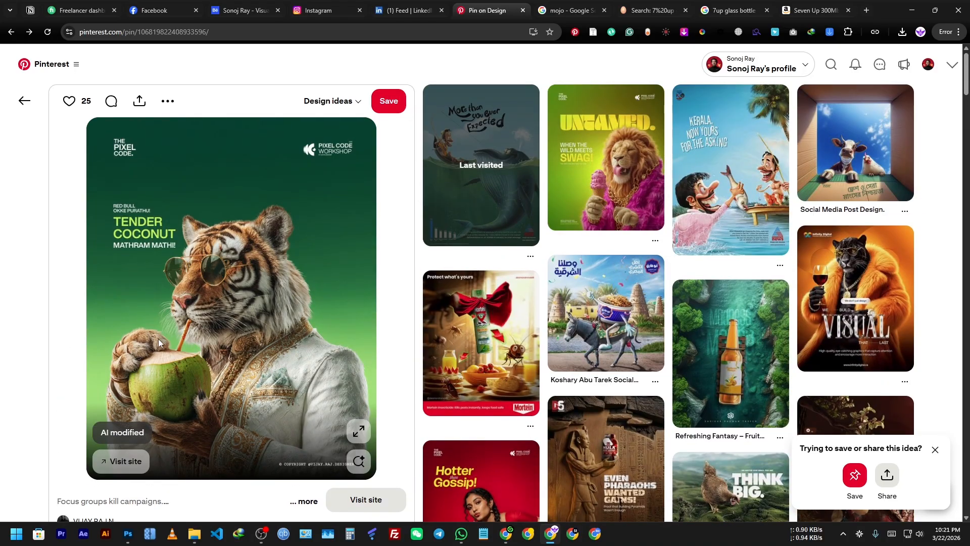
# Switch to the Downloads folder in File Explorer and view the ChatGPT-generated 7UP bottle image
pyautogui.moveTo(198, 540)
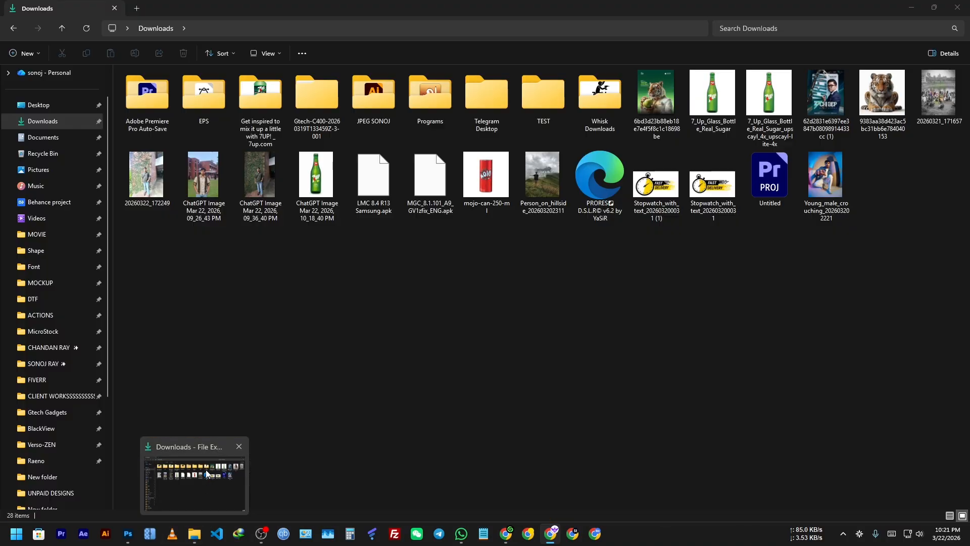
pyautogui.click(206, 477)
pyautogui.doubleClick(313, 186)
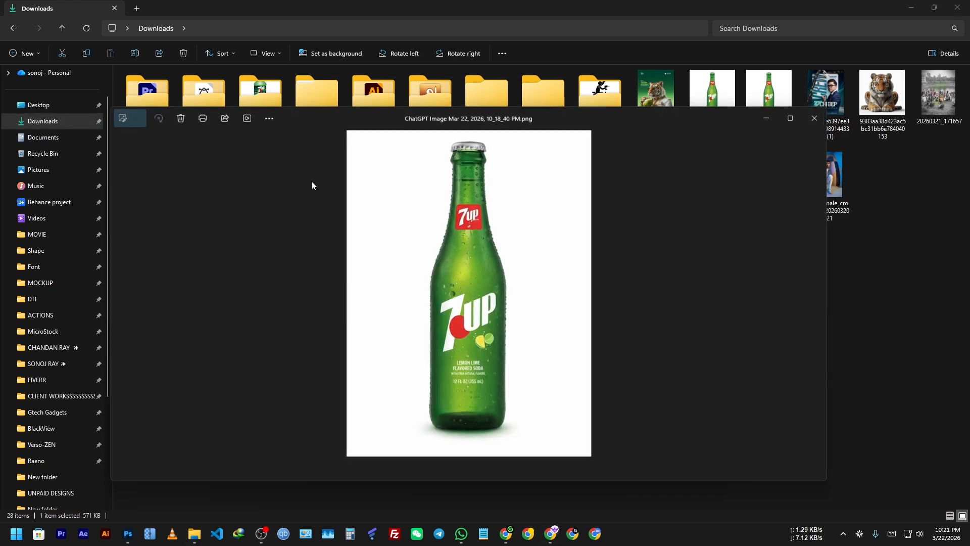
pyautogui.scroll(3, 499, 344)
pyautogui.scroll(-3, 492, 323)
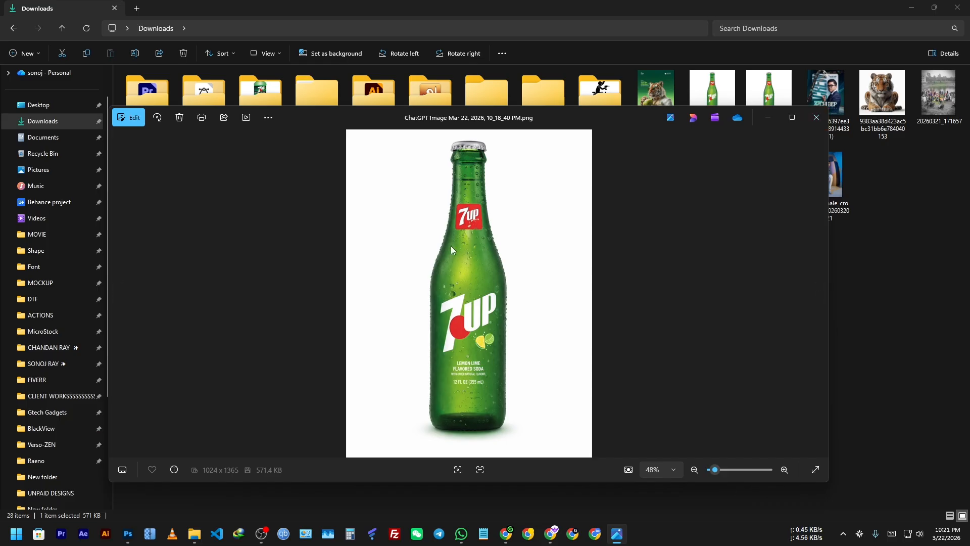
pyautogui.click(819, 121)
# View the original 7_Up_Glass_Bottle_Real_Sugar image from the Downloads folder for comparison
pyautogui.click(759, 93)
pyautogui.doubleClick(759, 93)
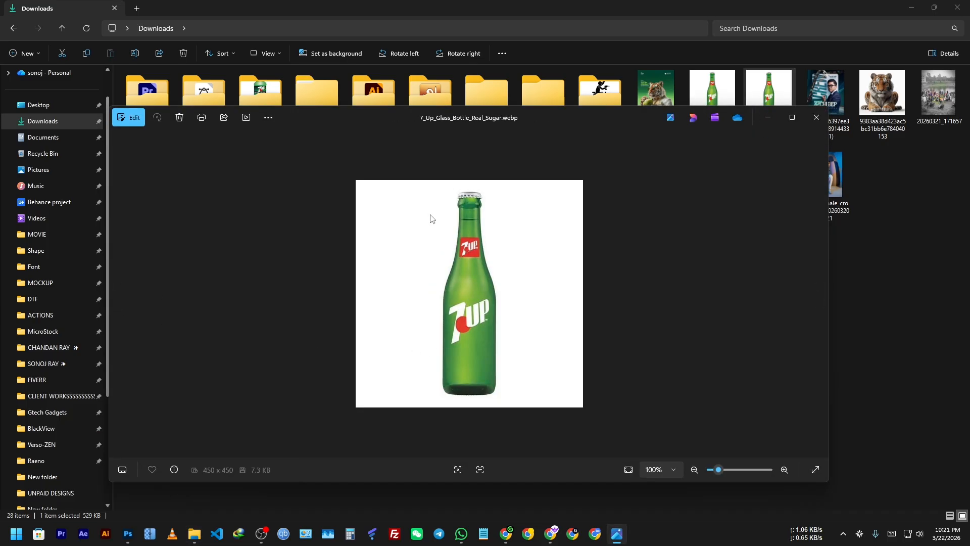
pyautogui.click(817, 118)
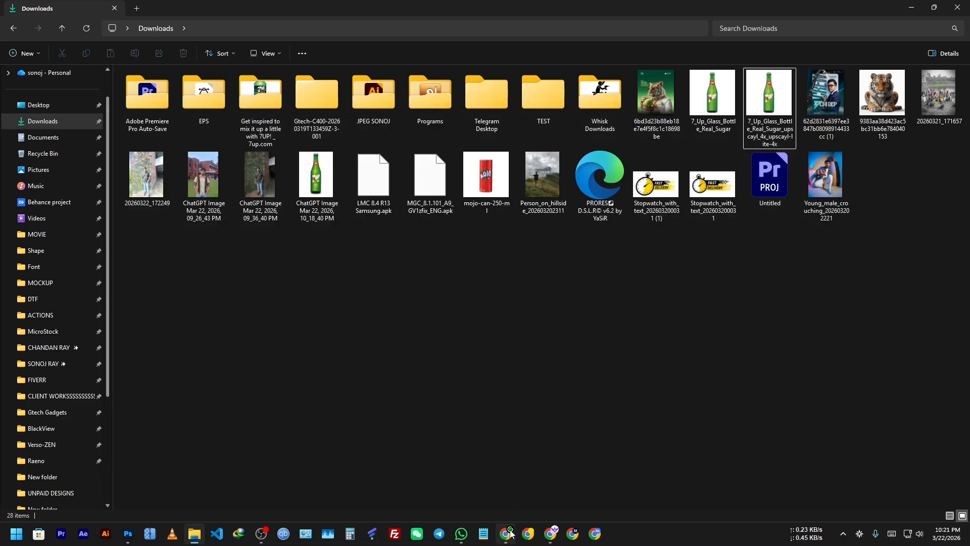
# Switch to the ChatGPT conversation in the browser and view the uploaded source bottle image
pyautogui.hotkey('alt', 'Tab')
pyautogui.scroll(-1, 715, 123)
pyautogui.click(707, 108)
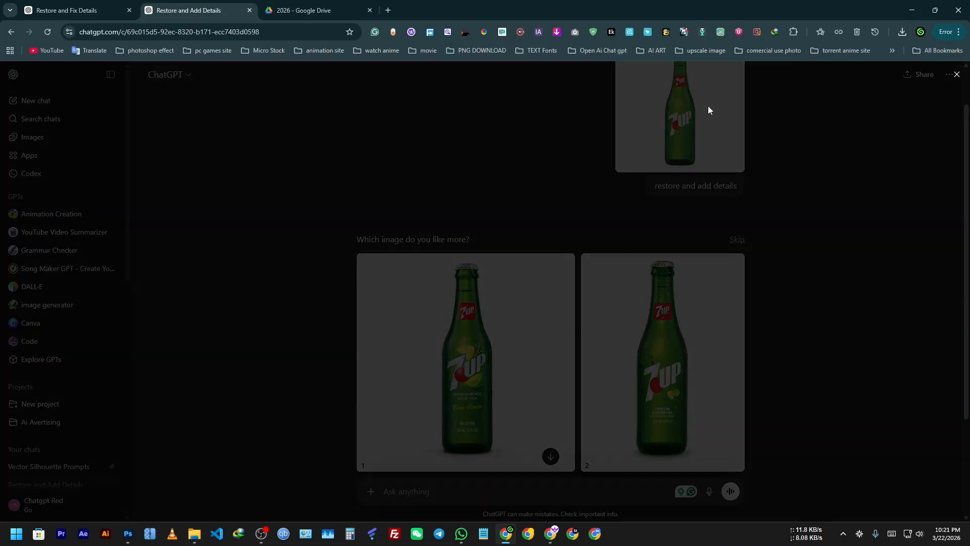
pyautogui.click(779, 263)
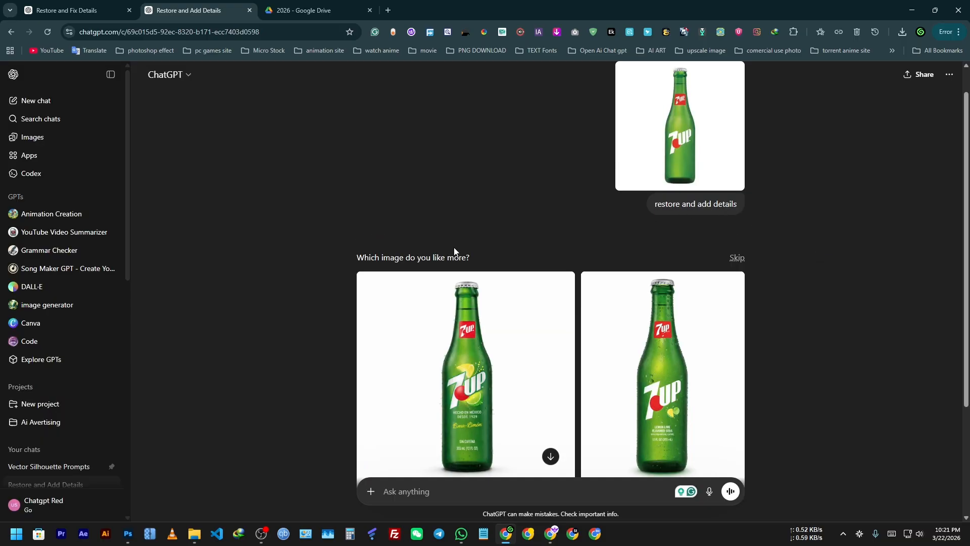
# Preview both restored 7UP bottle images generated from the "restore and add details" prompt
pyautogui.scroll(-2, 500, 242)
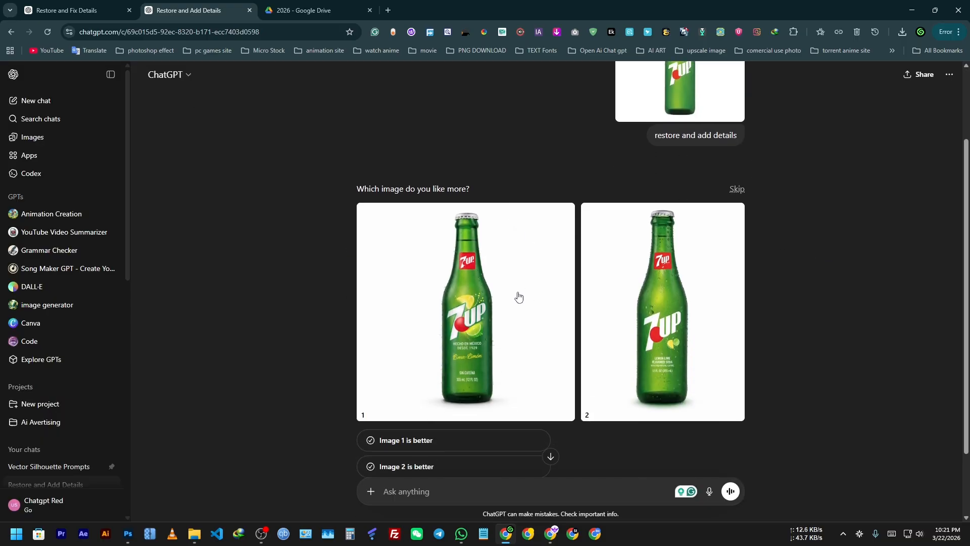
pyautogui.click(473, 286)
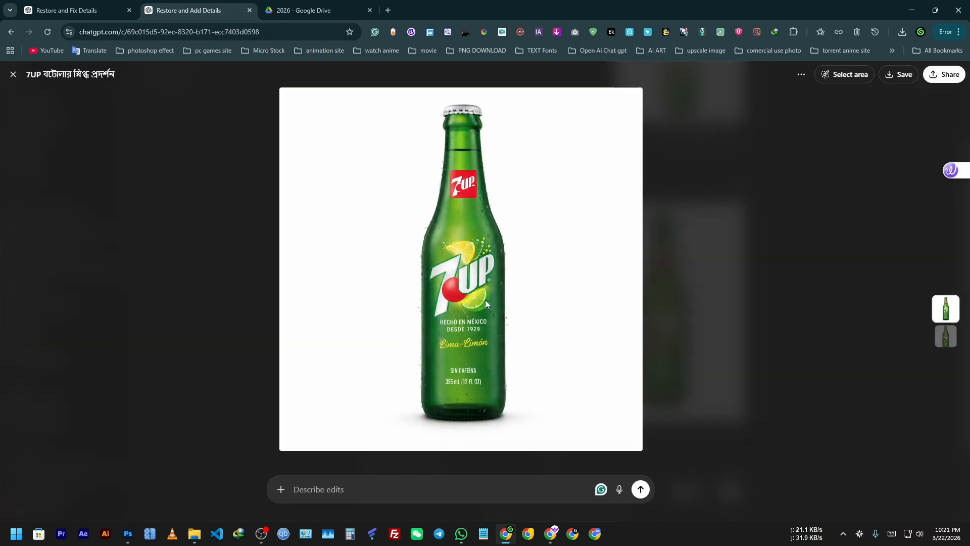
pyautogui.click(739, 311)
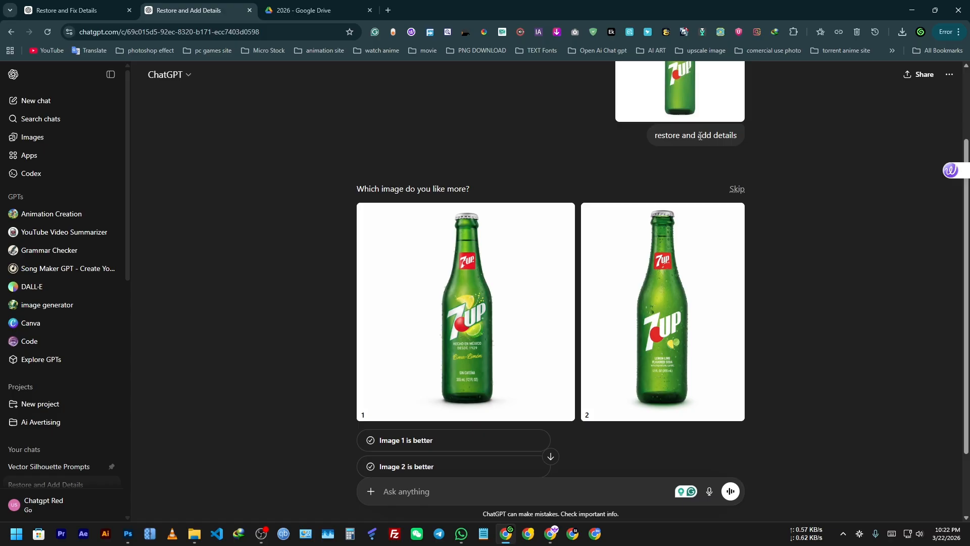
pyautogui.click(460, 346)
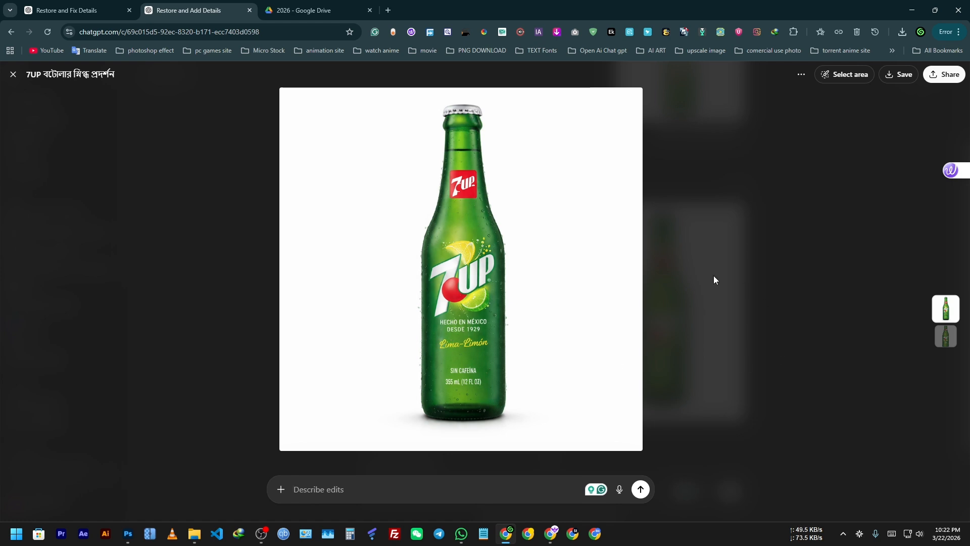
pyautogui.click(802, 277)
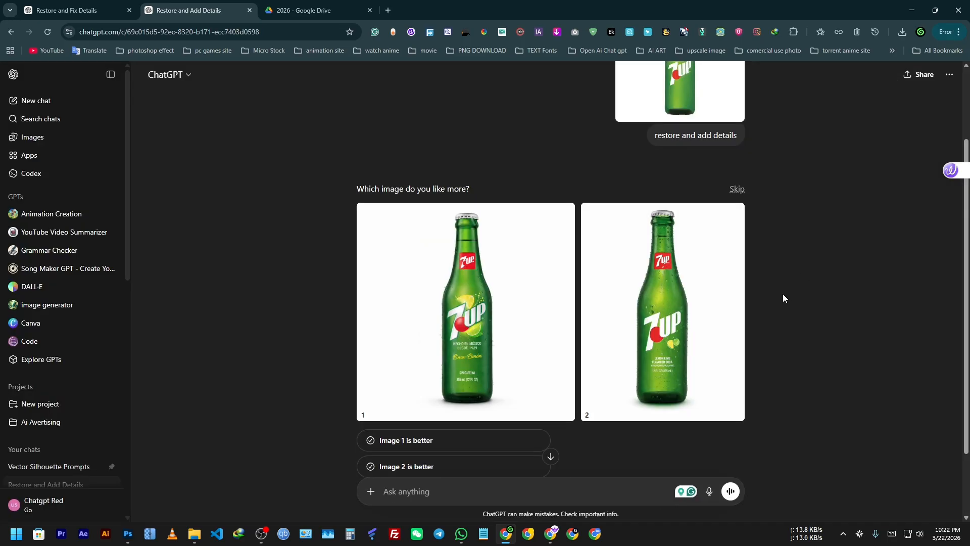
pyautogui.click(647, 305)
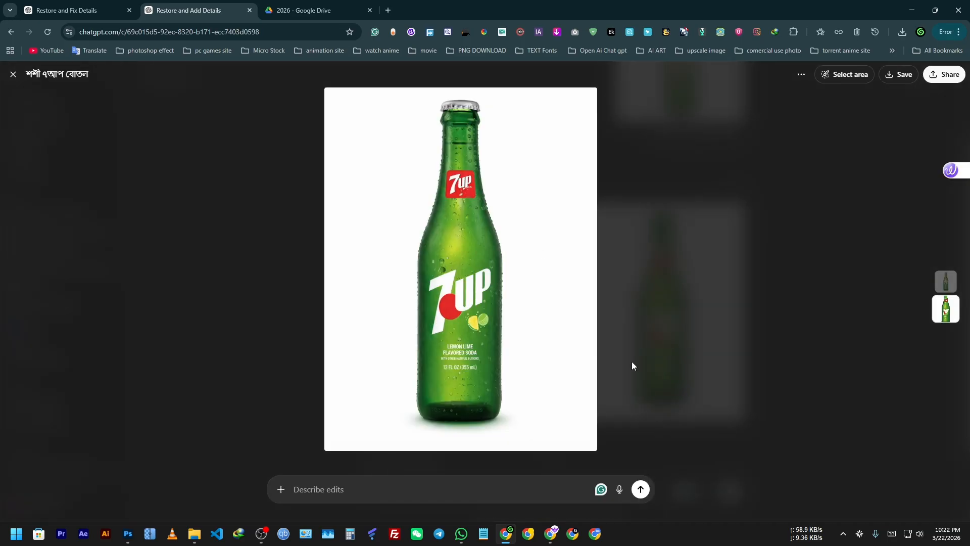
pyautogui.click(632, 363)
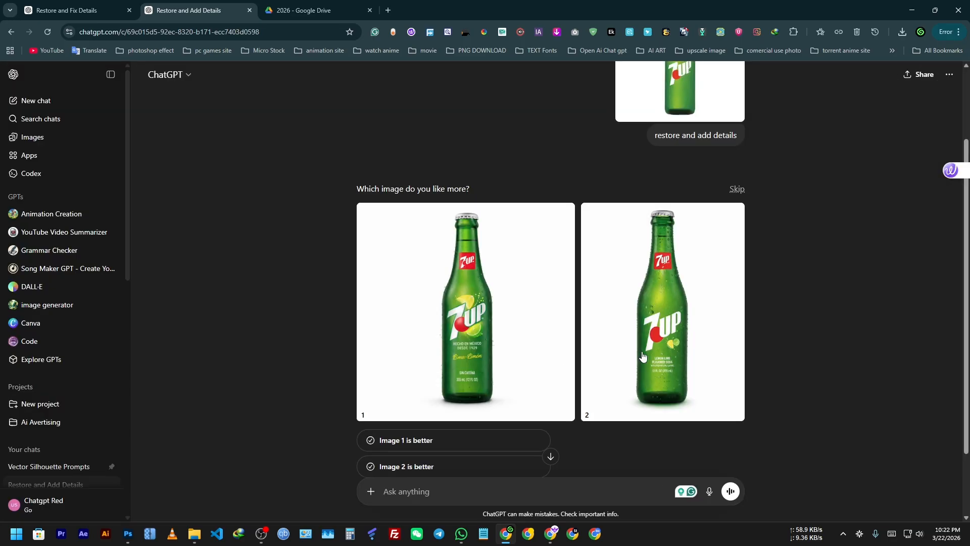
# Switch to Photoshop and start a new document with width and height 3000 pixels and resolution 300 pixels/inch
pyautogui.click(128, 534)
pyautogui.click(33, 73)
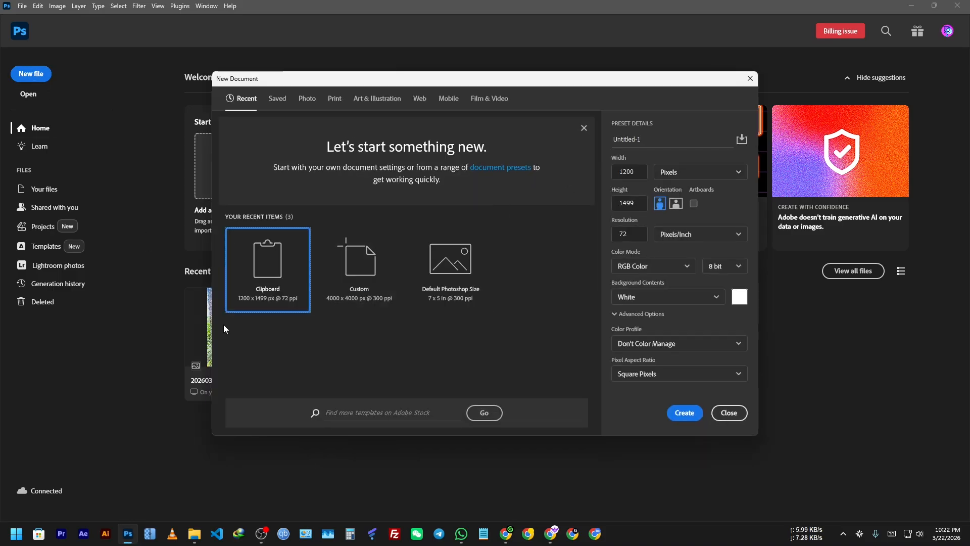
pyautogui.click(711, 173)
pyautogui.click(711, 172)
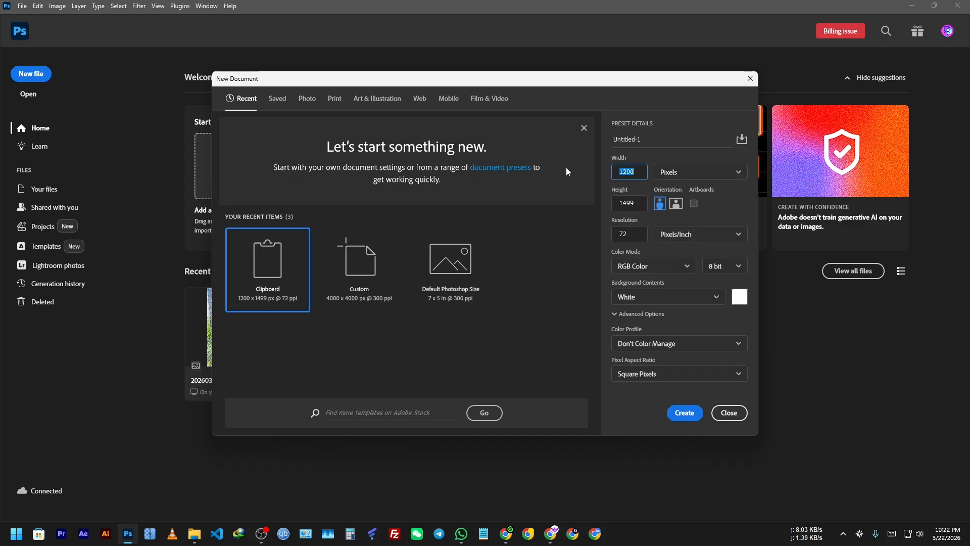
pyautogui.write('4')
pyautogui.write('30')
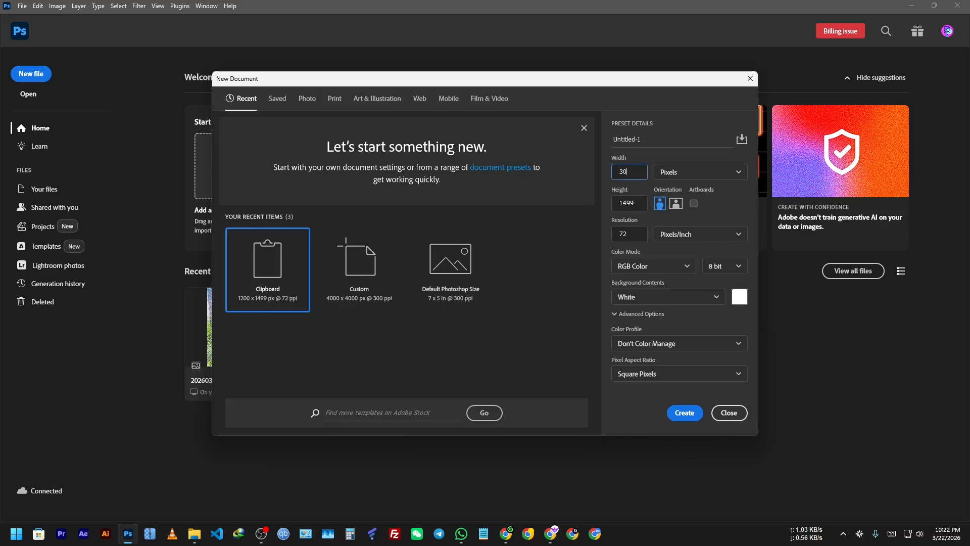
pyautogui.moveTo(646, 207); pyautogui.dragTo(615, 203)
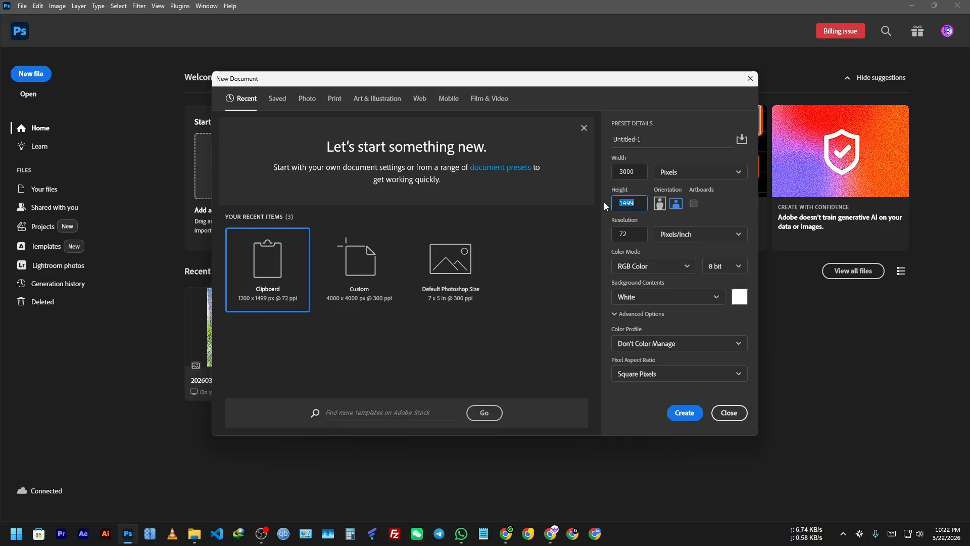
pyautogui.write('3000')
pyautogui.press('Tab')
pyautogui.write('300')
# Set the new document's width and height to 4000 pixels each and create it
pyautogui.moveTo(646, 172); pyautogui.dragTo(594, 173)
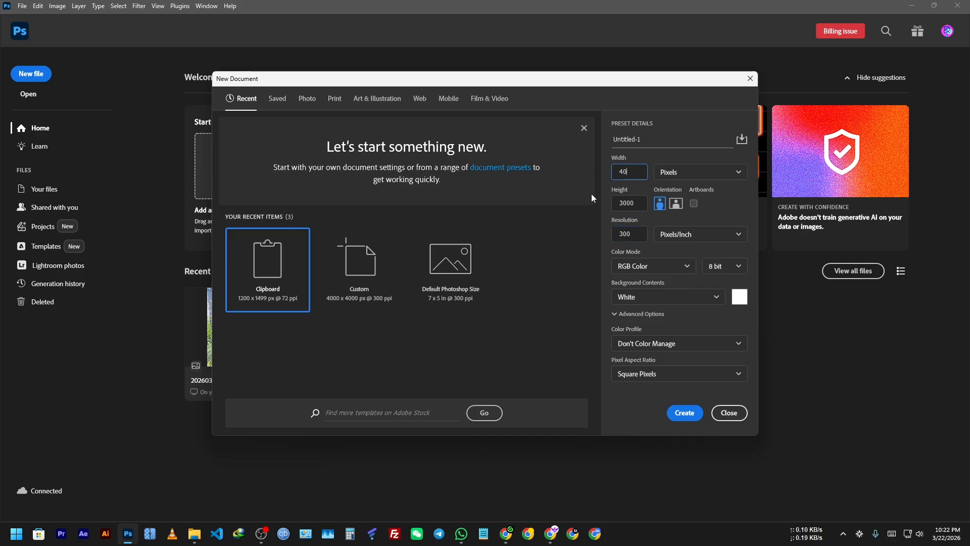
pyautogui.moveTo(634, 201); pyautogui.dragTo(594, 200)
pyautogui.write('40')
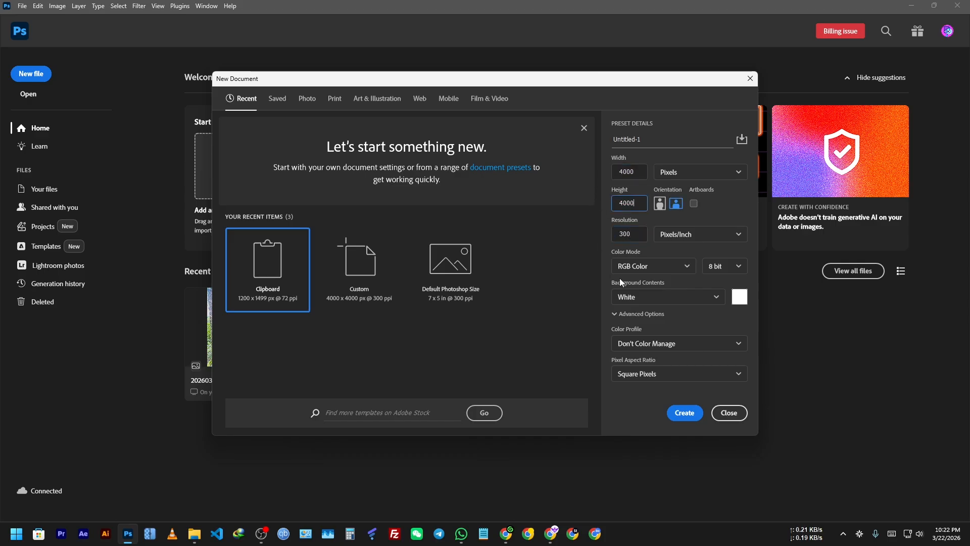
pyautogui.click(679, 415)
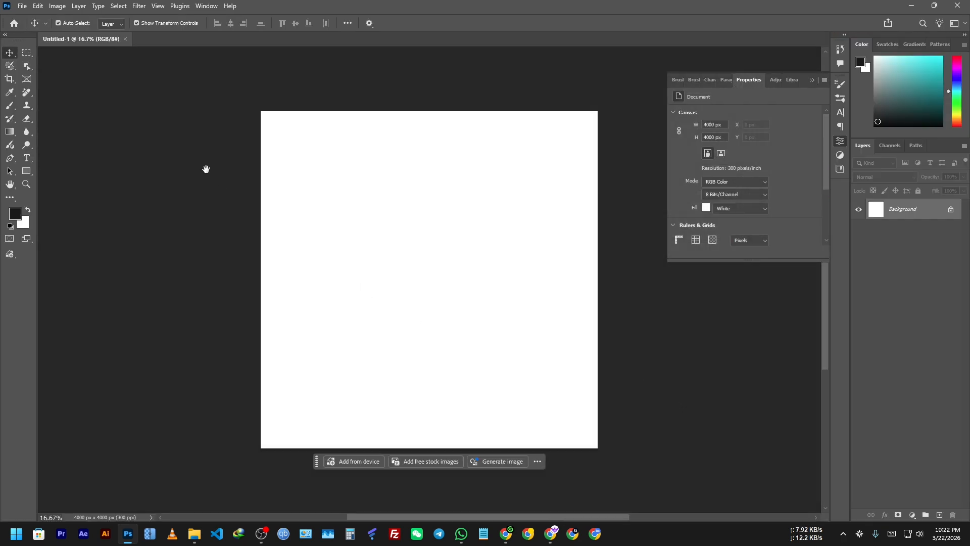
# Show the rulers and place margin guides inside all four canvas edges, using a small square marquee selection in the corners as the spacing
pyautogui.click(139, 6)
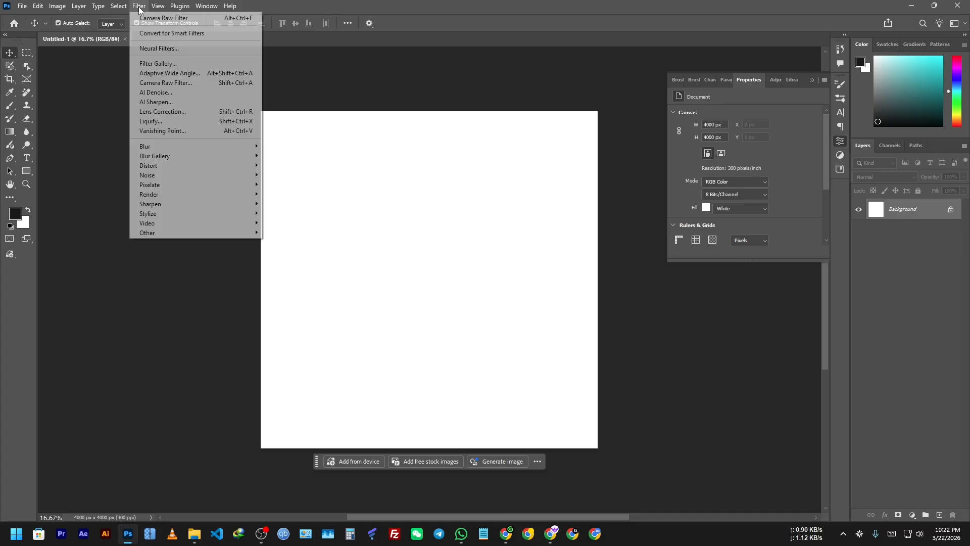
pyautogui.click(166, 5)
pyautogui.press('m')
pyautogui.moveTo(261, 112)
pyautogui.mouseDown()
pyautogui.moveTo(280, 133)
pyautogui.moveTo(273, 123)
pyautogui.mouseUp()
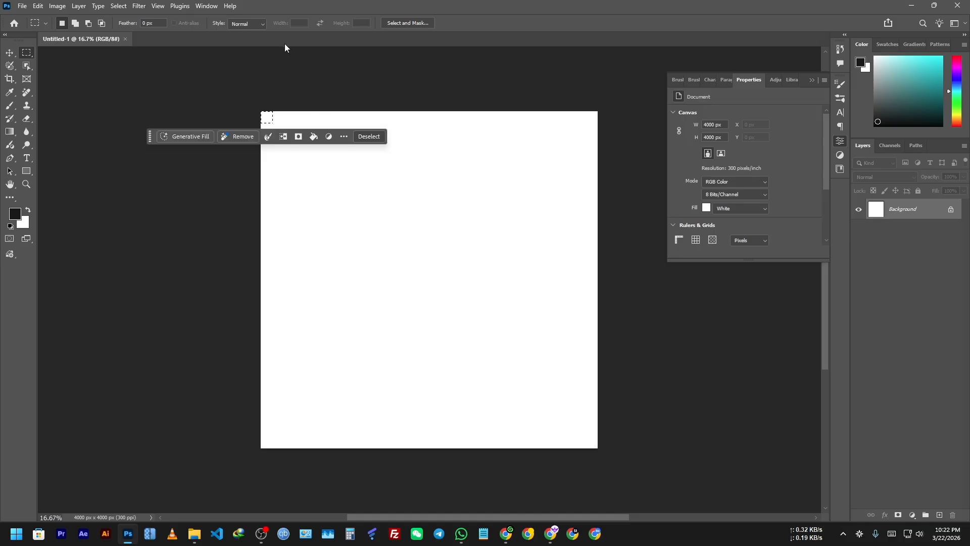
pyautogui.hotkey('ctrl', 'r')
pyautogui.moveTo(293, 53); pyautogui.dragTo(591, 439)
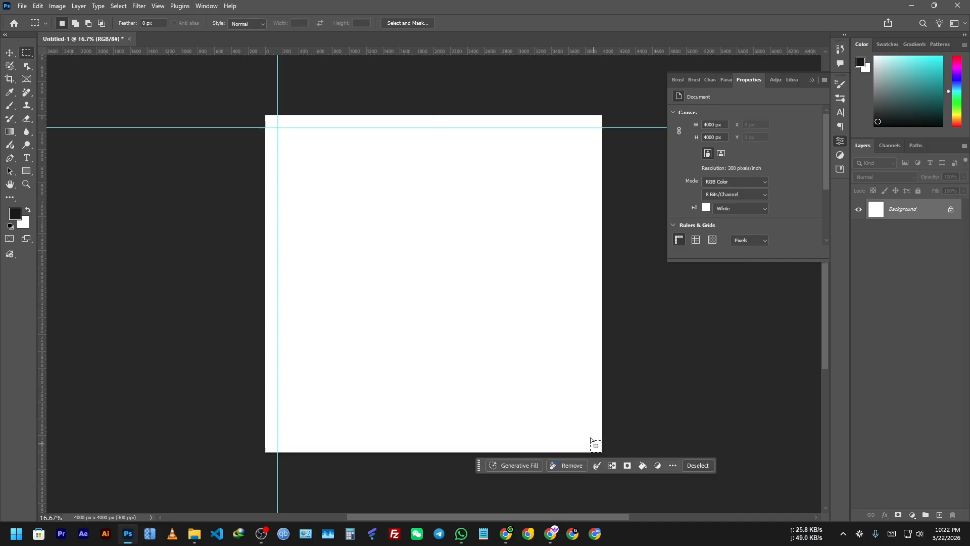
pyautogui.moveTo(612, 54); pyautogui.dragTo(590, 440)
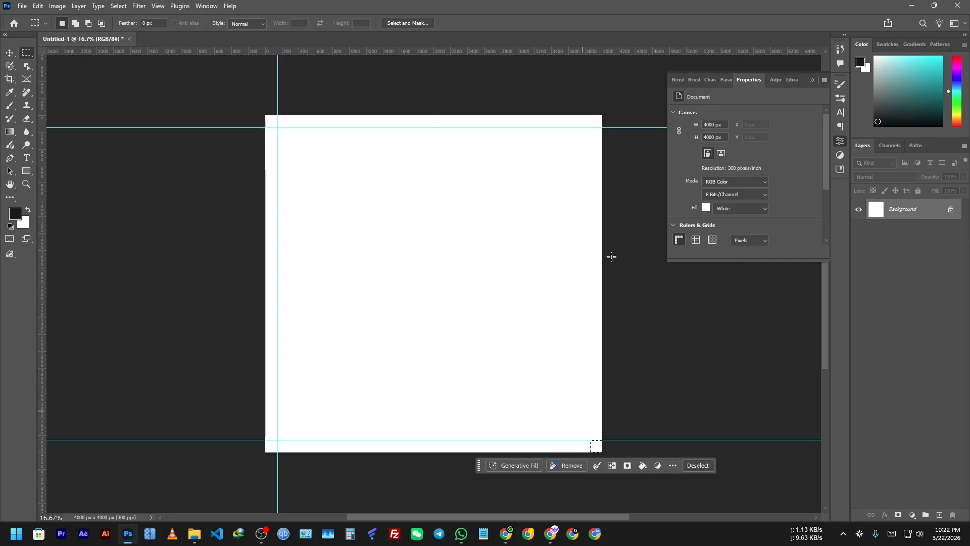
pyautogui.moveTo(621, 54); pyautogui.dragTo(589, 399)
pyautogui.click(385, 272)
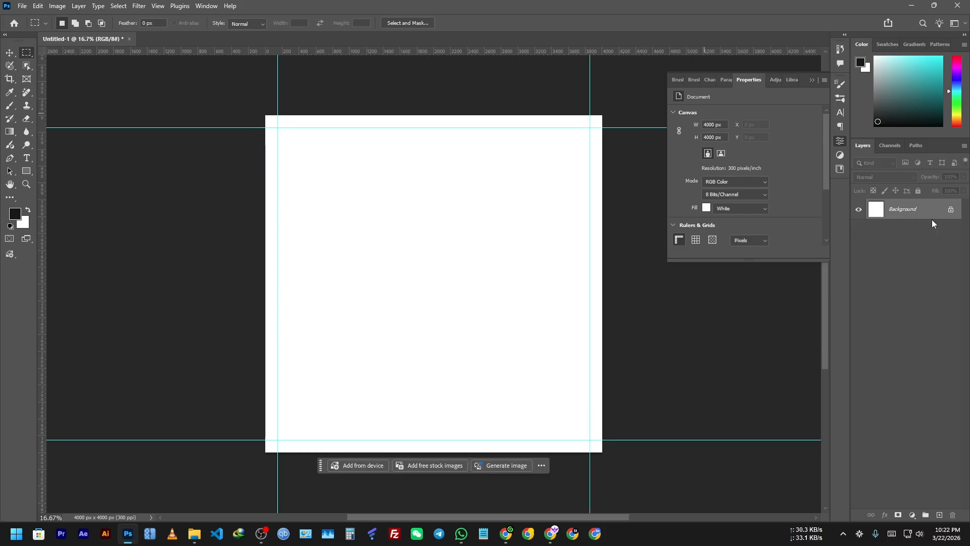
# Unlock the base layer and add a layer group named Background above it
pyautogui.click(951, 209)
pyautogui.click(926, 514)
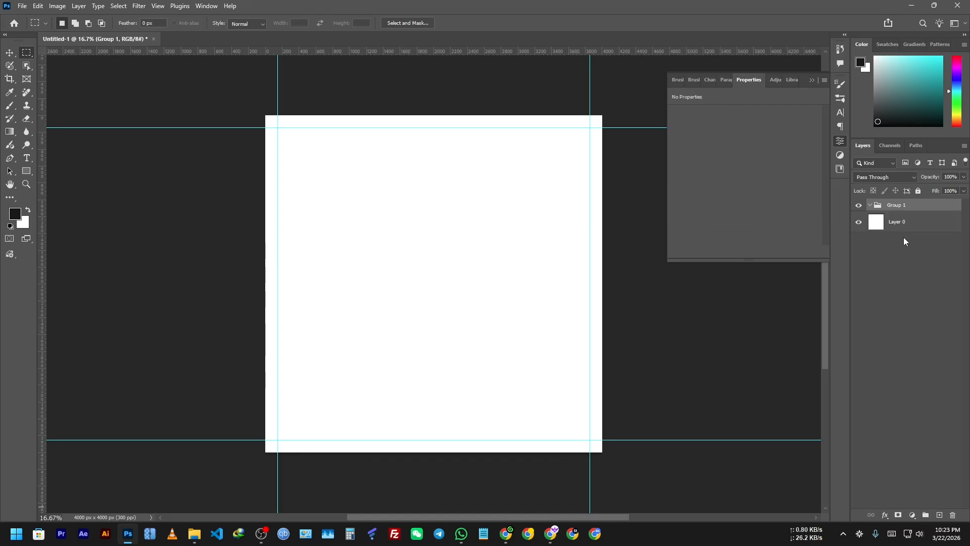
pyautogui.doubleClick(898, 206)
pyautogui.write('Background')
# Add a medium gray Solid Color fill layer below the Background group and delete the white base layer
pyautogui.click(906, 222)
pyautogui.click(912, 515)
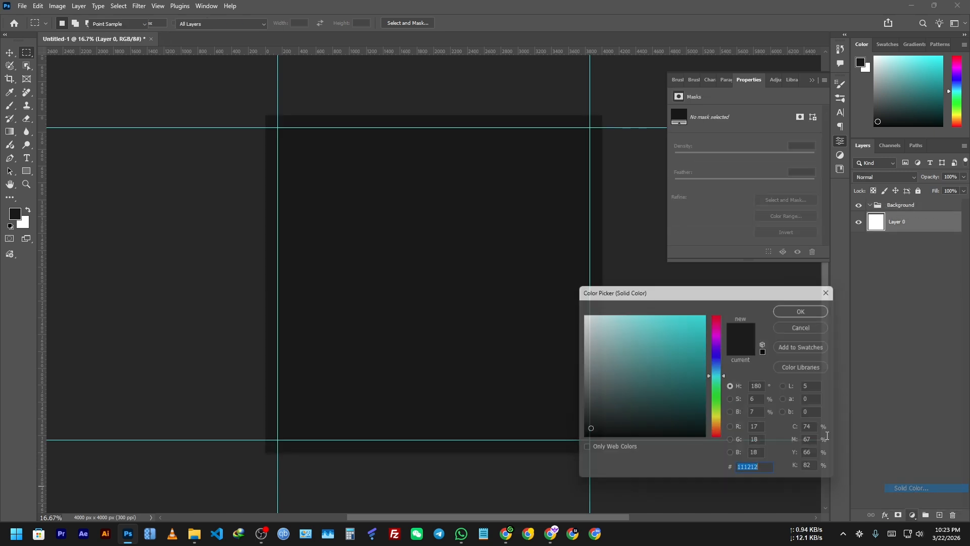
pyautogui.click(911, 488)
pyautogui.moveTo(654, 388); pyautogui.dragTo(568, 387)
pyautogui.click(808, 308)
pyautogui.click(941, 242)
pyautogui.press('Delete')
# Add a layer group named TEXT above the Background group
pyautogui.click(908, 206)
pyautogui.click(925, 515)
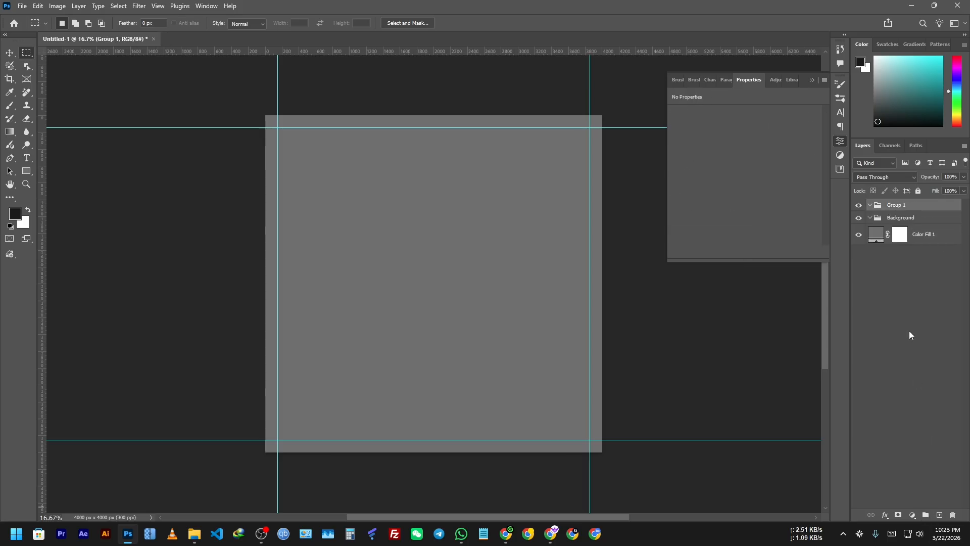
pyautogui.doubleClick(902, 206)
pyautogui.write('TEXT')
pyautogui.press('Return')
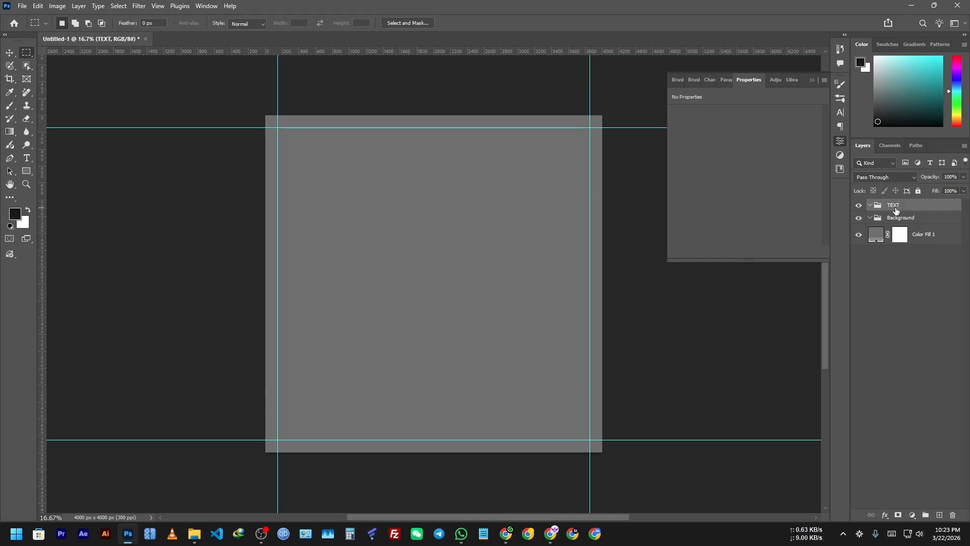
# Add a layer group named LOGO above the TEXT group
pyautogui.click(940, 515)
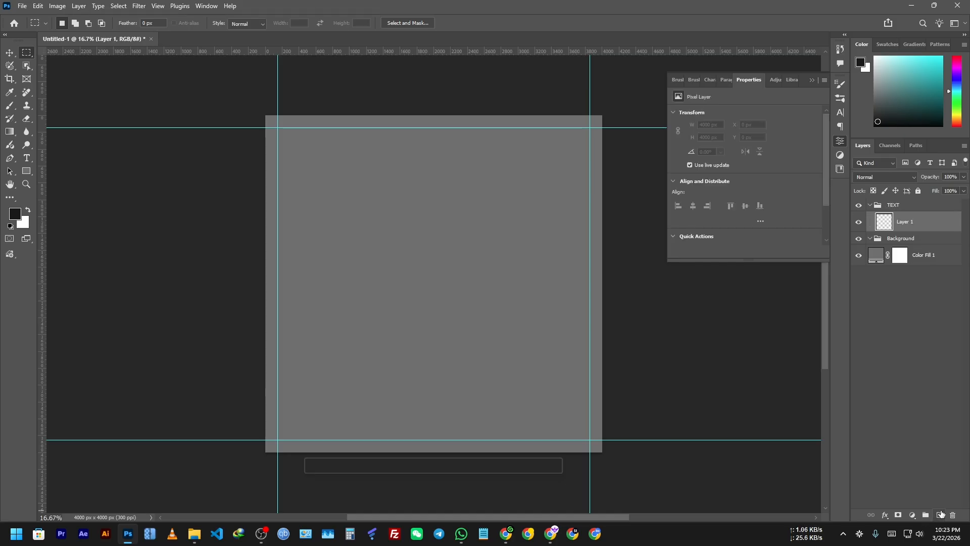
pyautogui.hotkey('ctrl', 'z')
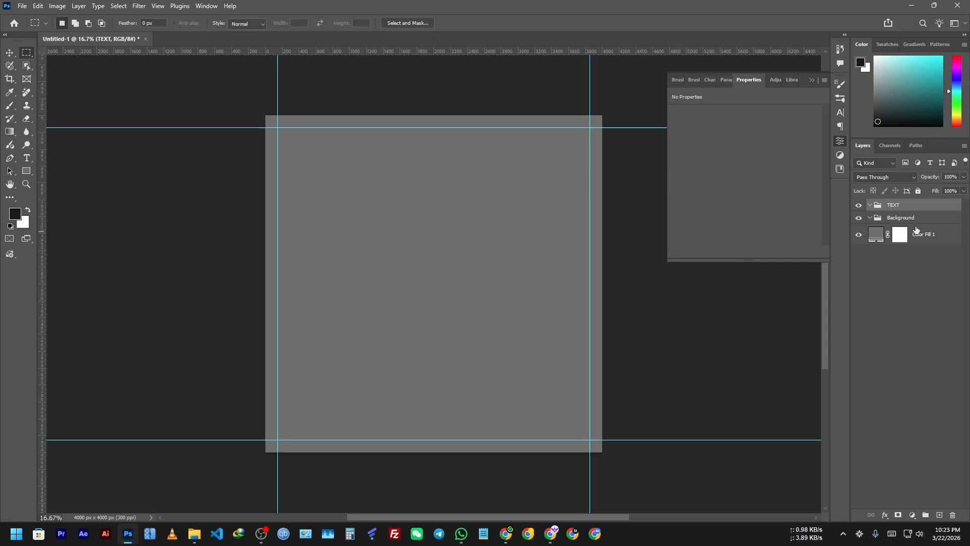
pyautogui.click(925, 515)
pyautogui.doubleClick(897, 205)
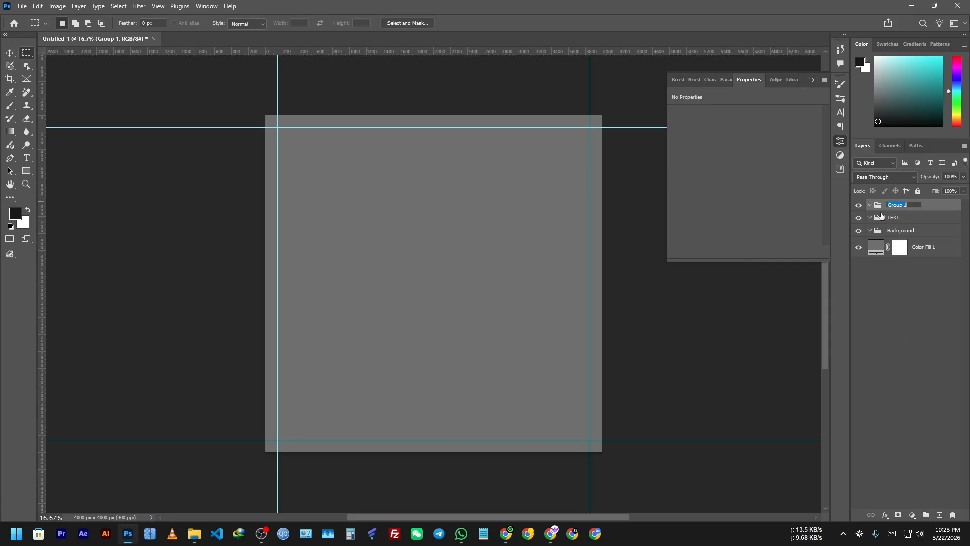
pyautogui.write('LOGO')
pyautogui.click(900, 285)
# Add a layer group named PRODUCT directly above the Background group
pyautogui.click(10, 53)
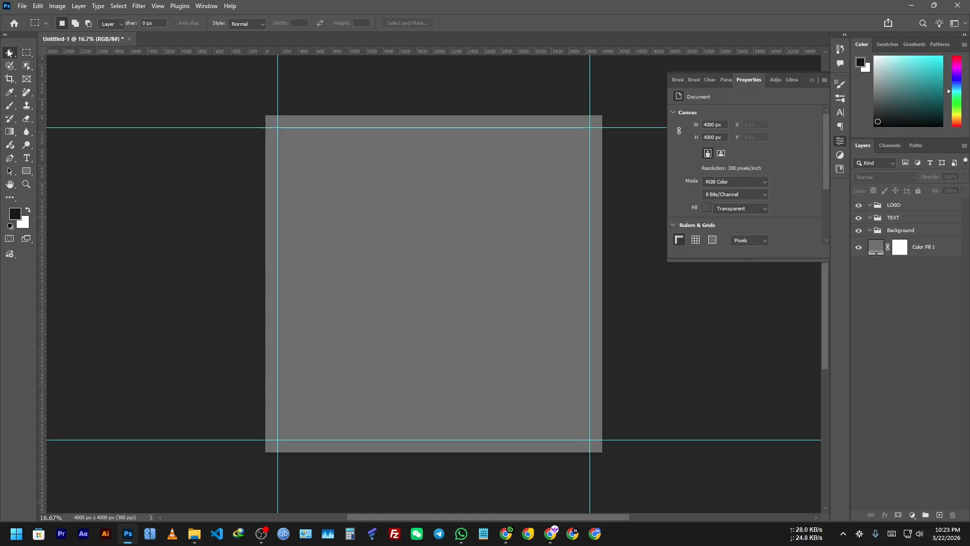
pyautogui.click(916, 247)
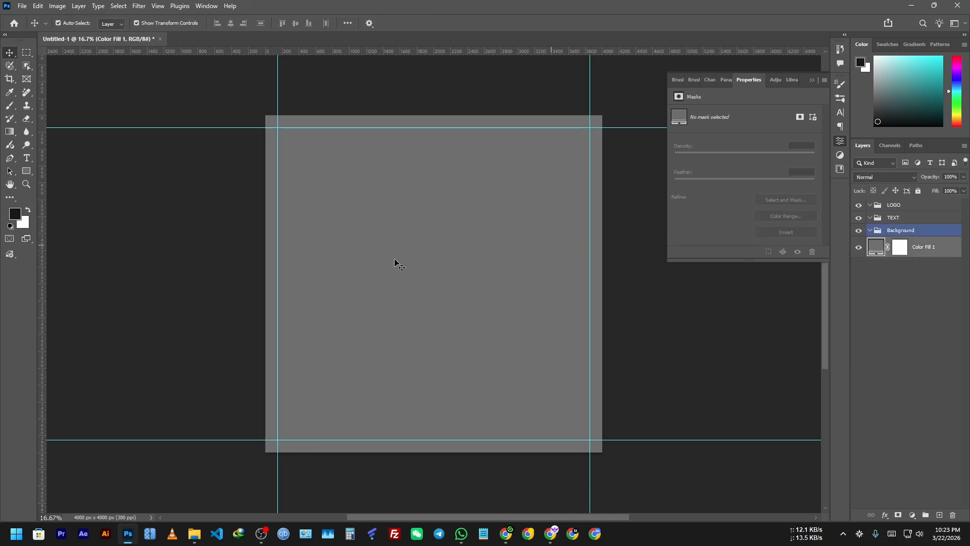
pyautogui.click(895, 235)
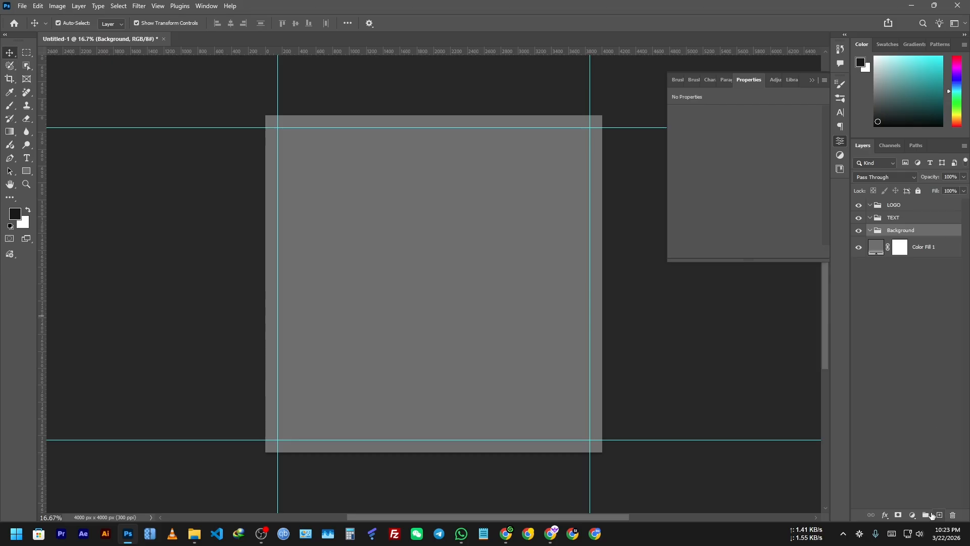
pyautogui.click(925, 515)
pyautogui.doubleClick(899, 231)
pyautogui.write('PRODUCT')
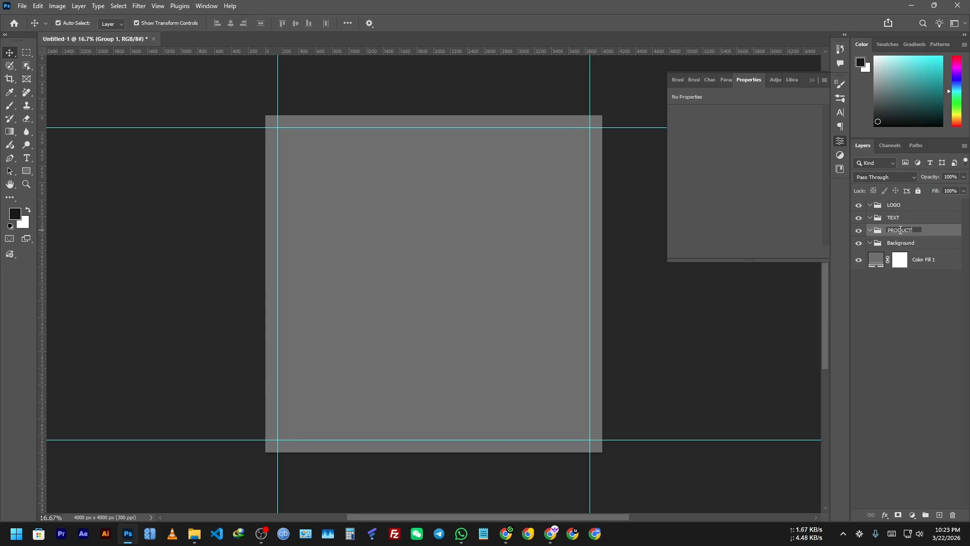
pyautogui.press('Return')
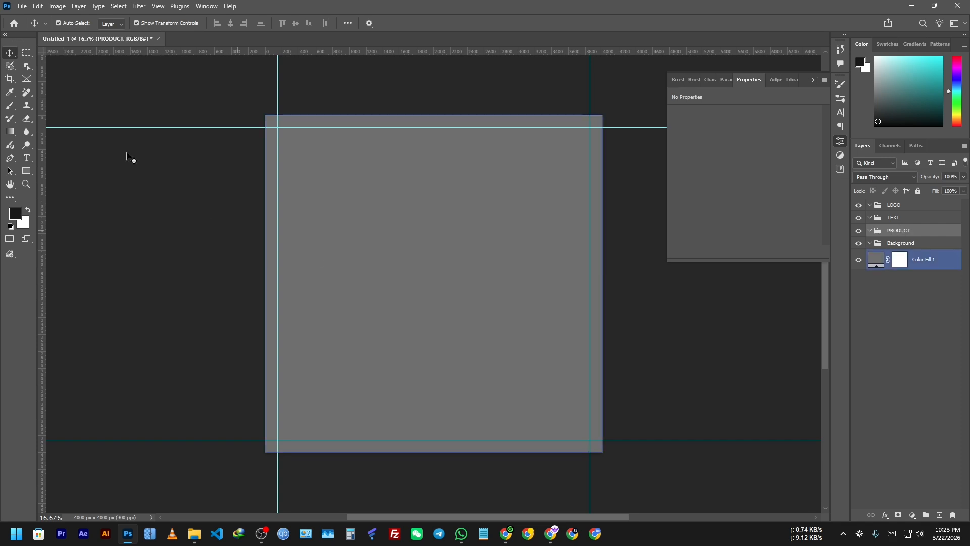
# Place the bottle image "ChatGPT Image Mar 22, 2026, 10_18_40 PM" from Downloads as an embedded object and mask out its white background
pyautogui.click(22, 5)
pyautogui.click(63, 221)
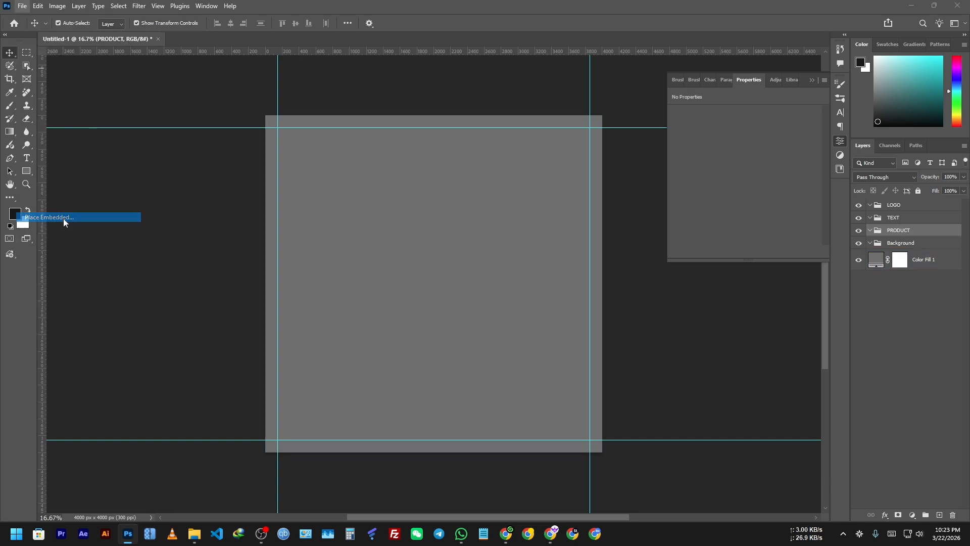
pyautogui.click(48, 116)
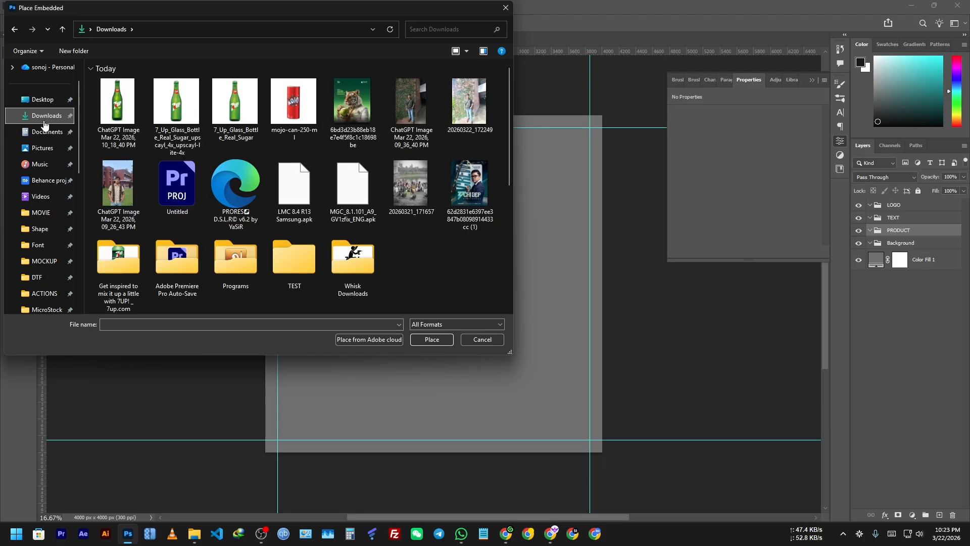
pyautogui.click(119, 126)
pyautogui.doubleClick(126, 109)
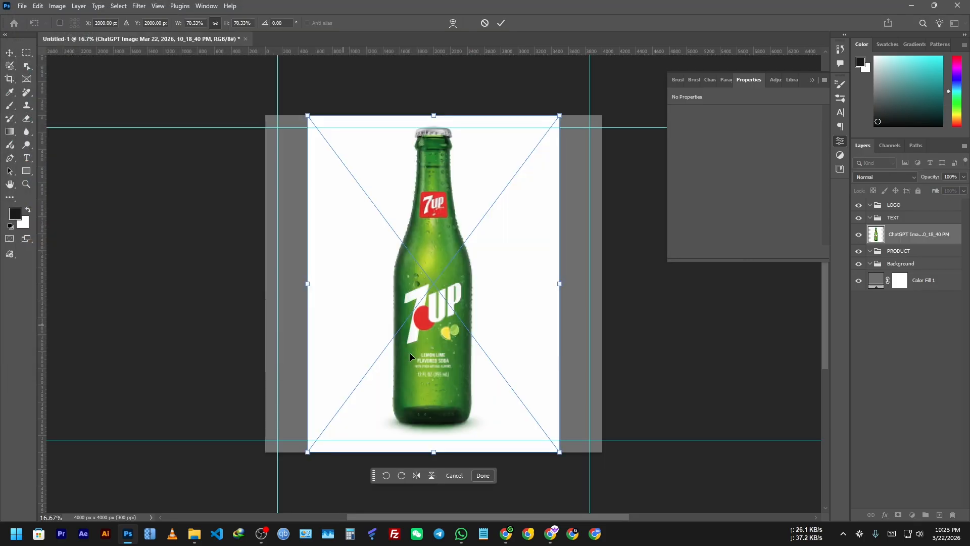
pyautogui.click(482, 475)
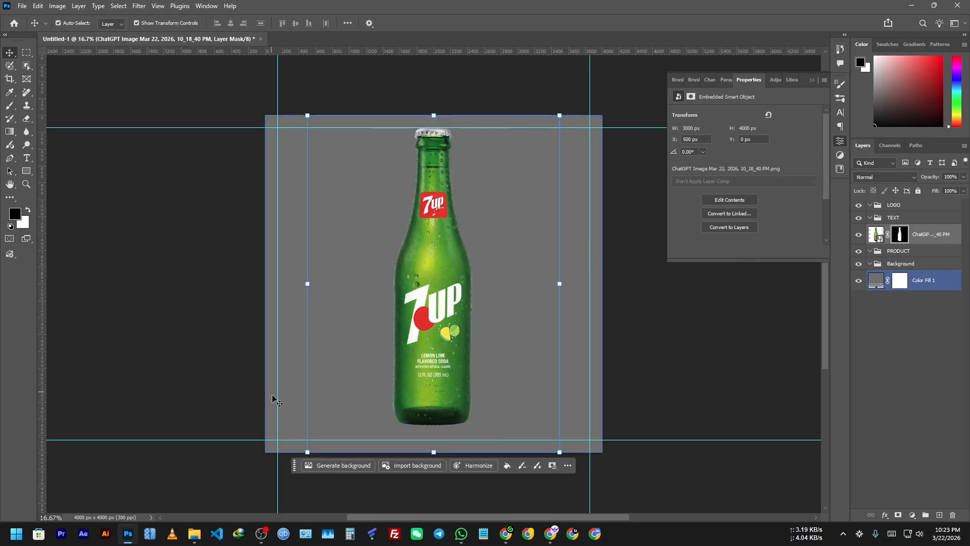
# Duplicate the masked bottle layer below the original and rename the upper bottle layer to 1
pyautogui.moveTo(931, 234); pyautogui.dragTo(928, 249)
pyautogui.click(923, 234)
pyautogui.doubleClick(924, 234)
pyautogui.write('1')
pyautogui.doubleClick(934, 254)
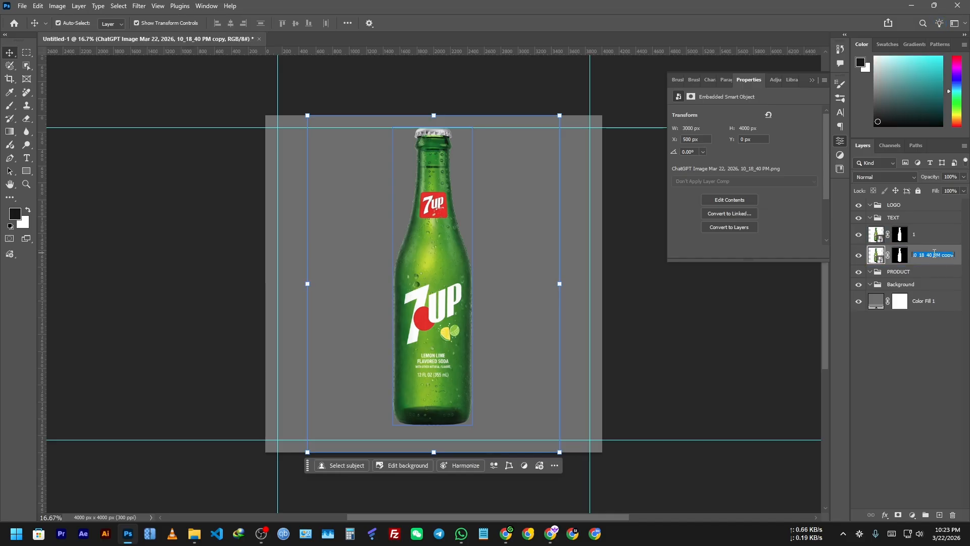
pyautogui.doubleClick(951, 254)
pyautogui.press('BackSpace')
pyautogui.hotkey('ctrl', 'a')
pyautogui.press('BackSpace')
pyautogui.click(952, 259)
# Fill the duplicate bottle layer's mask entirely with black to hide that layer
pyautogui.click(903, 255)
pyautogui.scroll(5, 444, 368)
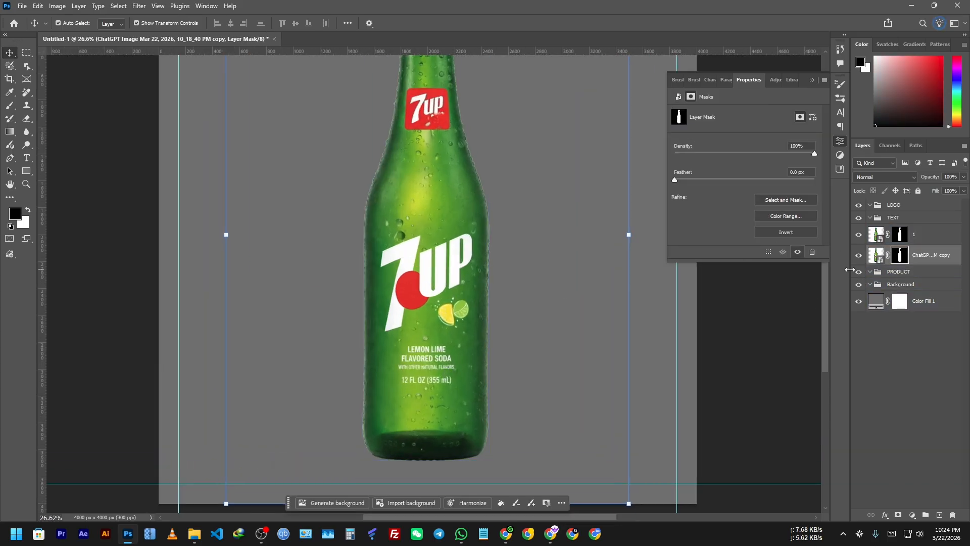
pyautogui.hotkey('alt', 'BackSpace')
pyautogui.hotkey('ctrl', 'i')
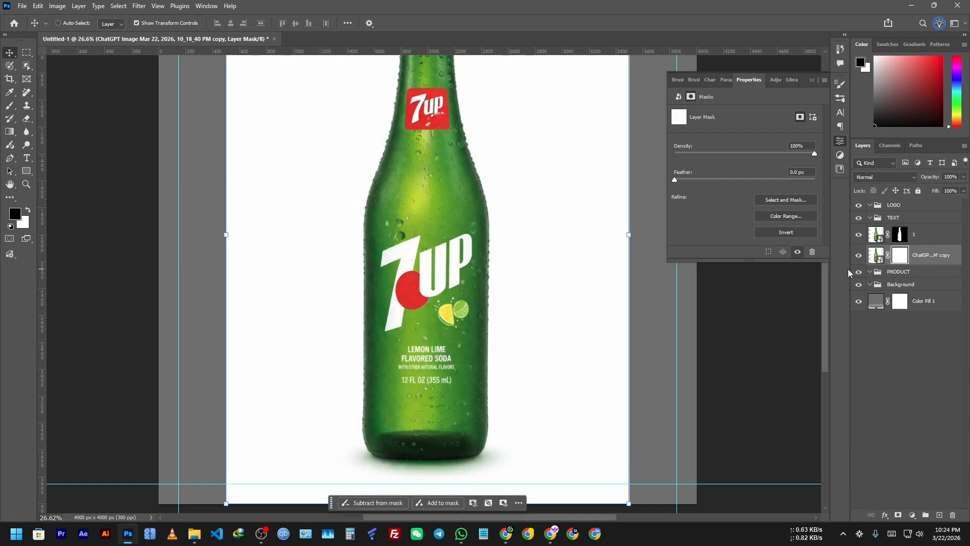
pyautogui.hotkey('ctrl', 'i')
# Switch to the Brush tool and flatten its soft tip into a wide horizontal ellipse
pyautogui.press('b')
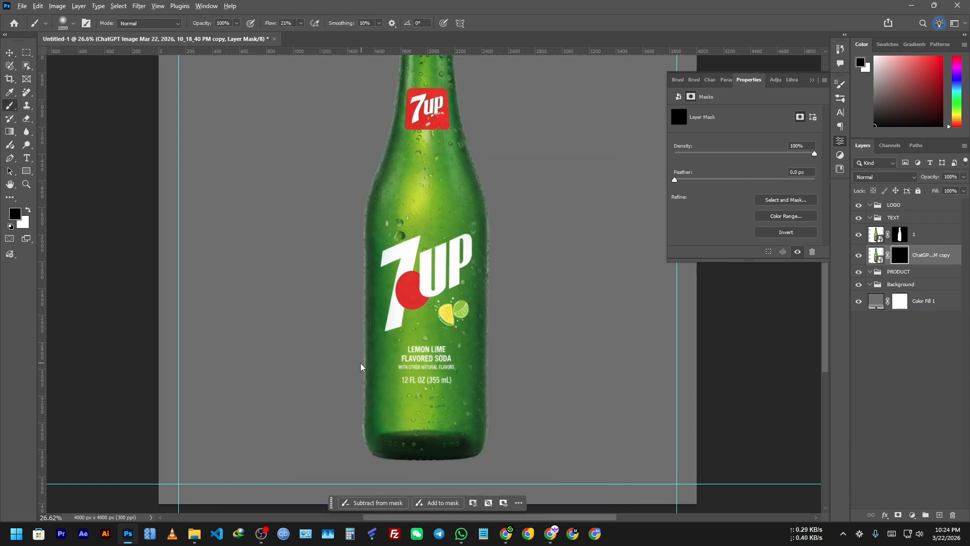
pyautogui.rightClick(430, 279)
pyautogui.moveTo(454, 318); pyautogui.dragTo(455, 309)
# Try painting the shadow around the bottle's base back in on the duplicate layer's mask with white, and undo the strokes
pyautogui.moveTo(412, 412); pyautogui.dragTo(250, 412)
pyautogui.moveTo(377, 429)
pyautogui.mouseDown()
pyautogui.moveTo(431, 453)
pyautogui.moveTo(450, 450)
pyautogui.moveTo(431, 453)
pyautogui.moveTo(460, 394)
pyautogui.mouseUp()
pyautogui.scroll(4, 415, 444)
pyautogui.press('x')
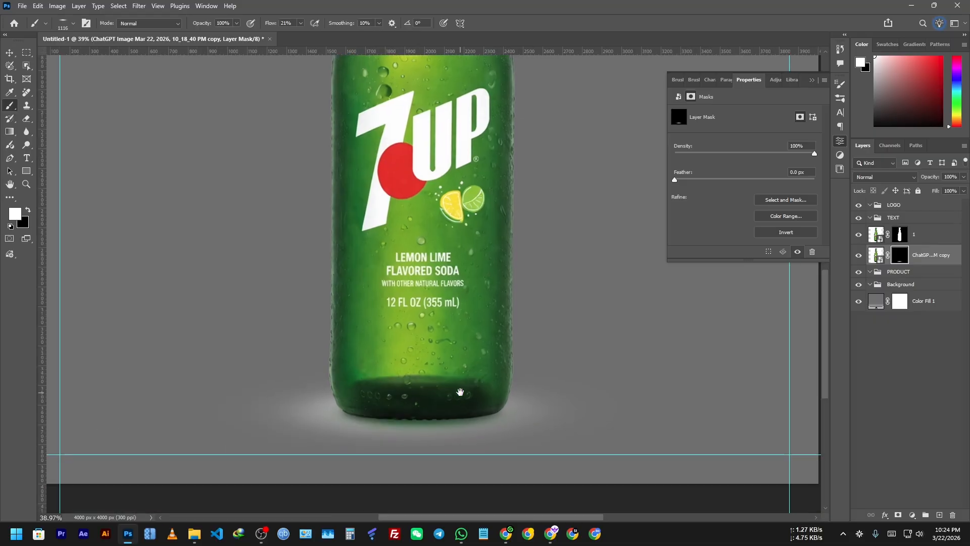
pyautogui.moveTo(403, 410); pyautogui.dragTo(406, 408)
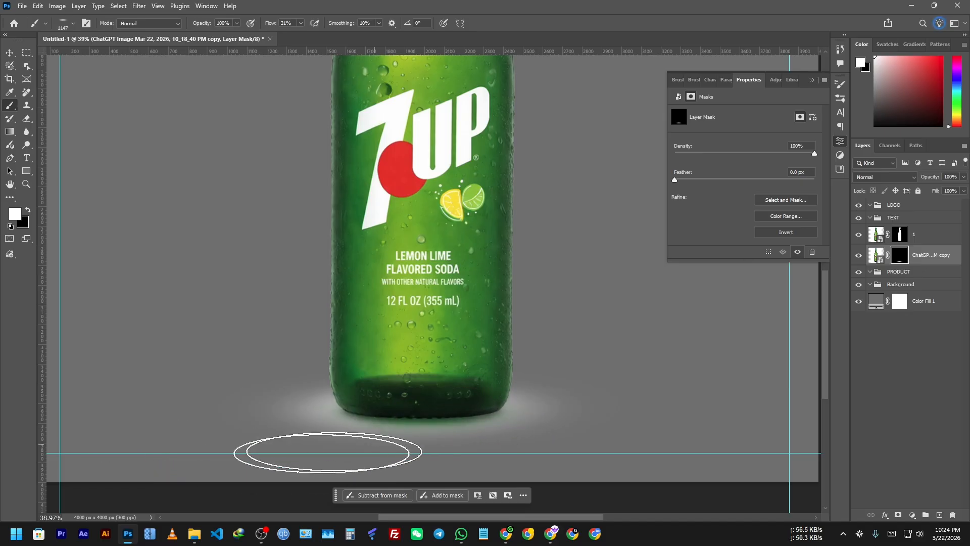
pyautogui.moveTo(569, 428); pyautogui.dragTo(527, 430)
pyautogui.hotkey('ctrl', 'z')
pyautogui.hotkey('ctrl', 'z')
pyautogui.hotkey('ctrl', 'z')
pyautogui.hotkey('ctrl', 'z')
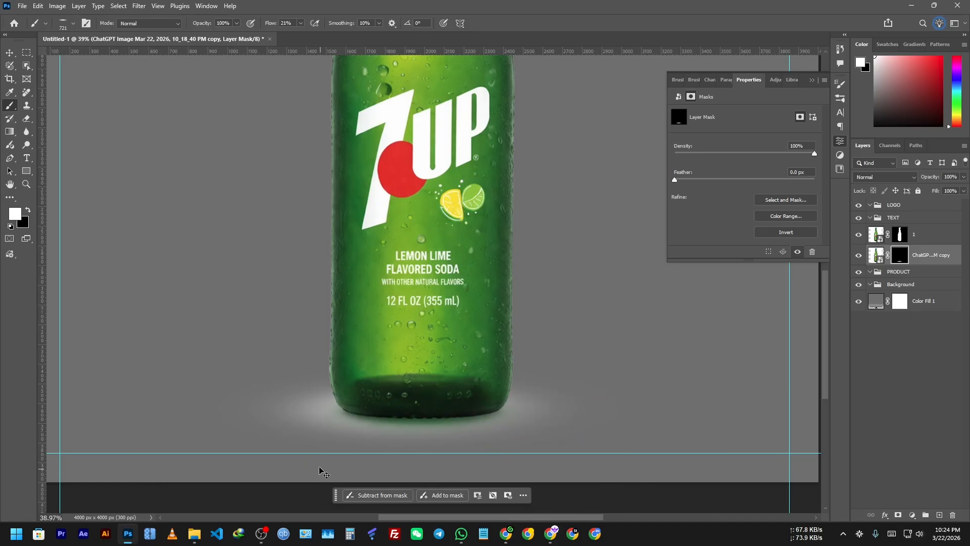
# Lower the brush flow to 10% and lightly reveal the shadow under the bottle's base on the duplicate layer's mask
pyautogui.moveTo(414, 415); pyautogui.dragTo(438, 410)
pyautogui.moveTo(270, 26); pyautogui.dragTo(263, 27)
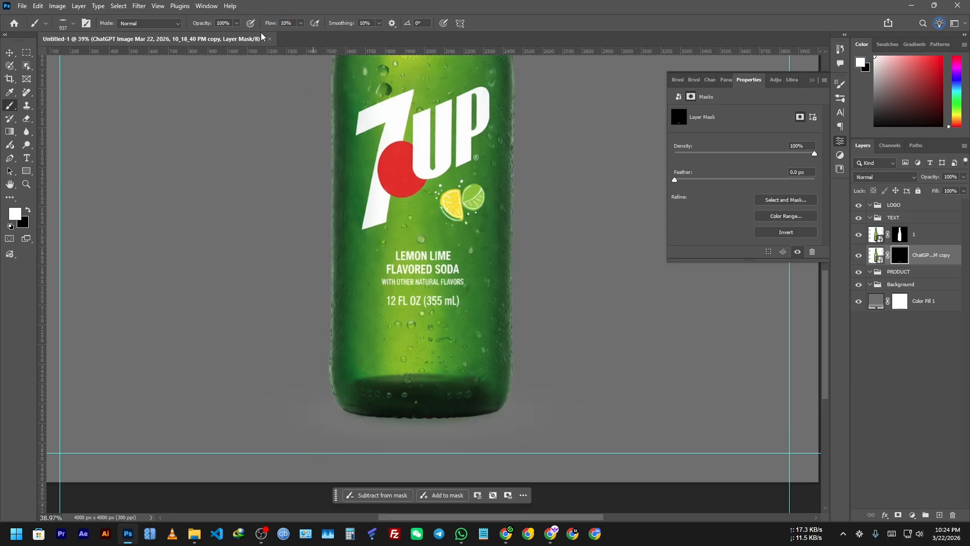
pyautogui.scroll(4, 445, 387)
pyautogui.moveTo(472, 421); pyautogui.dragTo(476, 335)
# Set the background color fill layer to white, ffffff
pyautogui.doubleClick(877, 302)
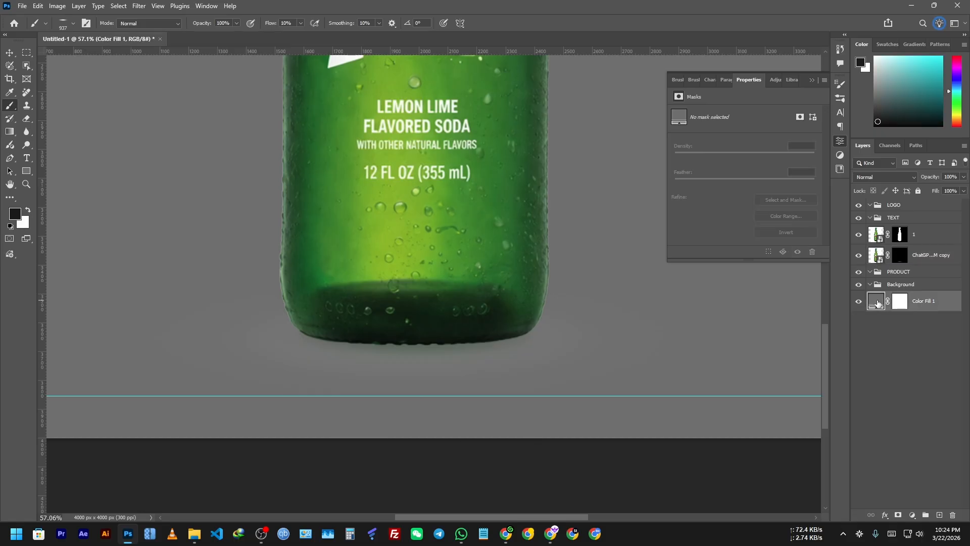
pyautogui.write('ffffff')
pyautogui.click(809, 308)
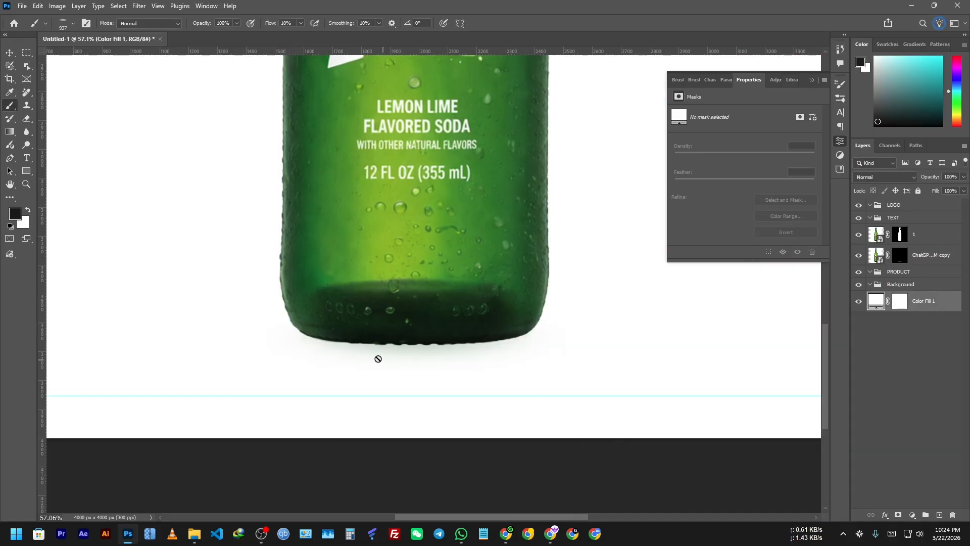
# Build up the soft shadow directly beneath the bottle with more elliptical brush strokes on the duplicate layer's mask
pyautogui.click(900, 256)
pyautogui.press('x')
pyautogui.moveTo(367, 348); pyautogui.dragTo(388, 348)
pyautogui.click(414, 339)
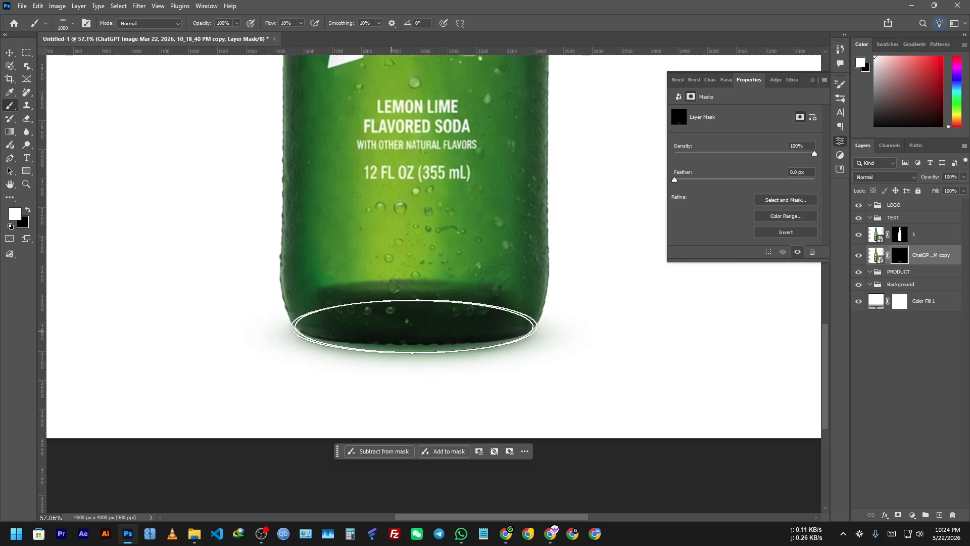
# Combine bottle layer 1 and its shadow copy into a single smart object
pyautogui.scroll(-3, 214, 323)
pyautogui.scroll(-4, 455, 381)
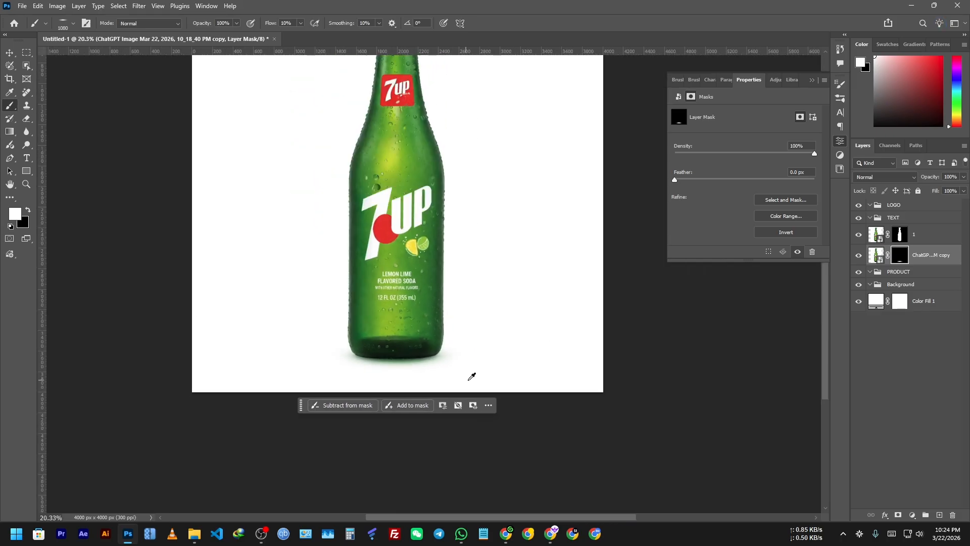
pyautogui.keyDown('ctrl'); pyautogui.click(922, 235); pyautogui.keyUp('ctrl')
pyautogui.rightClick(924, 234)
pyautogui.click(893, 442)
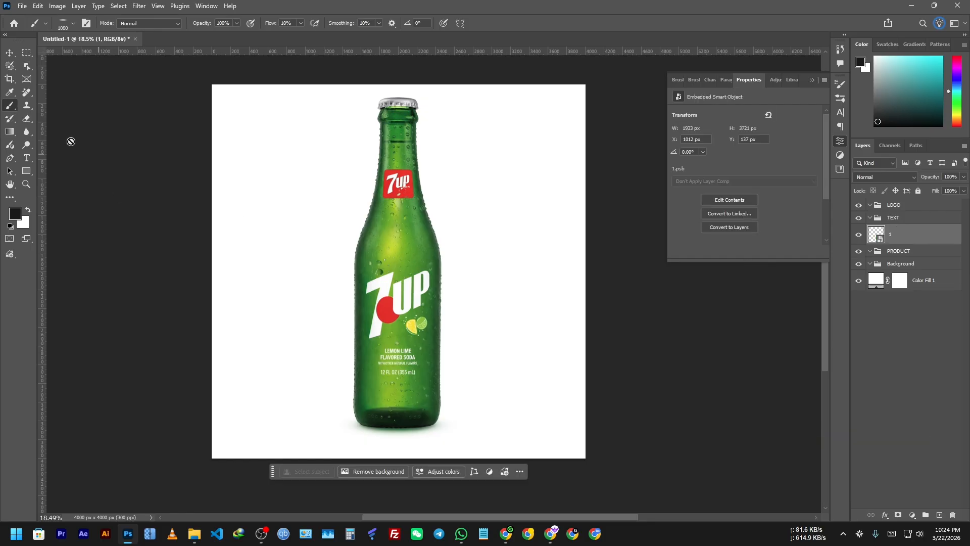
# Move the bottle smart object into the PRODUCT group and hide it
pyautogui.click(10, 53)
pyautogui.click(425, 209)
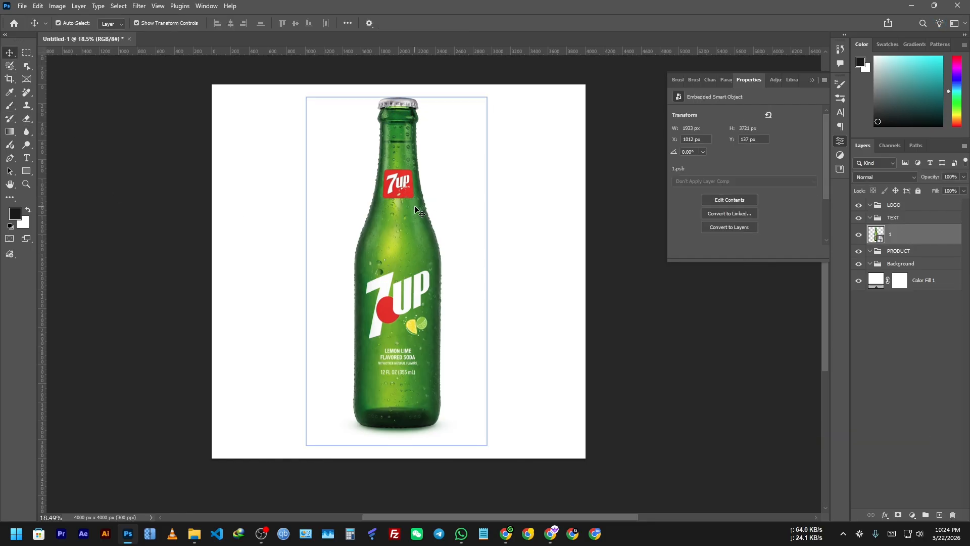
pyautogui.moveTo(896, 236); pyautogui.dragTo(898, 249)
pyautogui.click(859, 247)
pyautogui.click(626, 314)
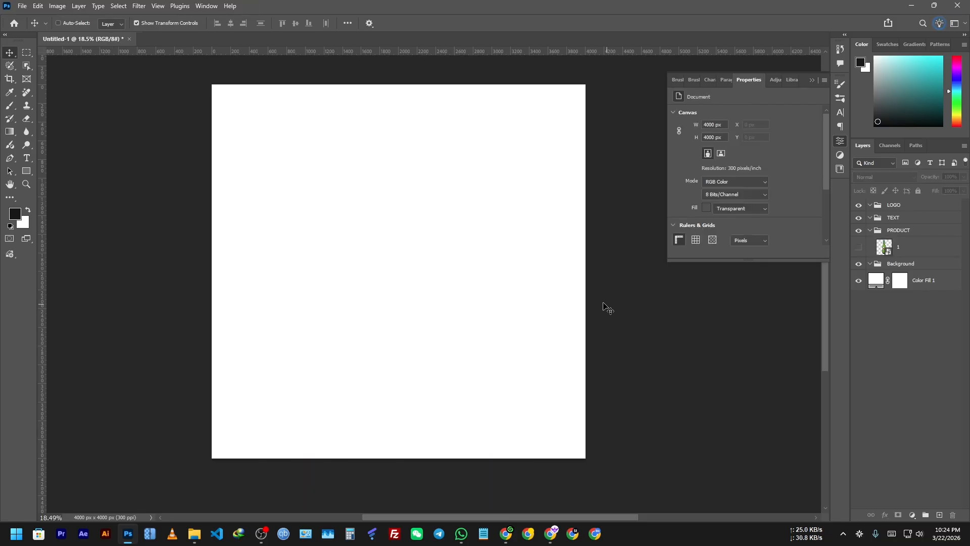
# Save the document in Downloads as a Photoshop file named "7 Up"
pyautogui.hotkey('ctrl', 's')
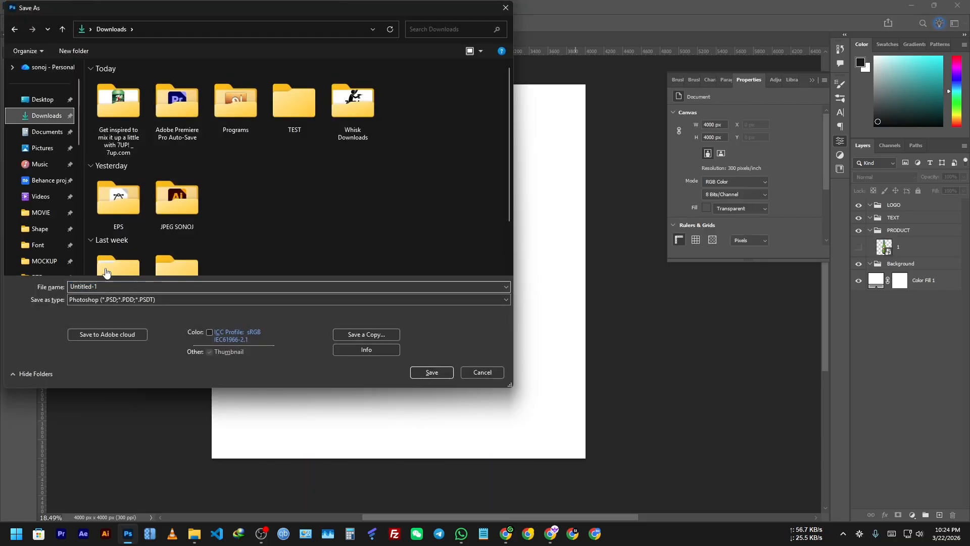
pyautogui.press('Home')
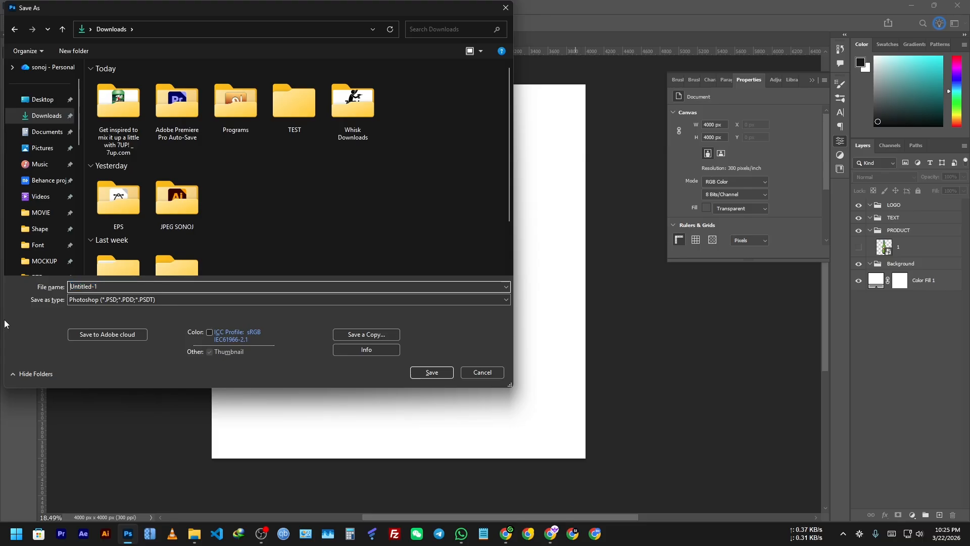
pyautogui.hotkey('ctrl', 'a')
pyautogui.write('7')
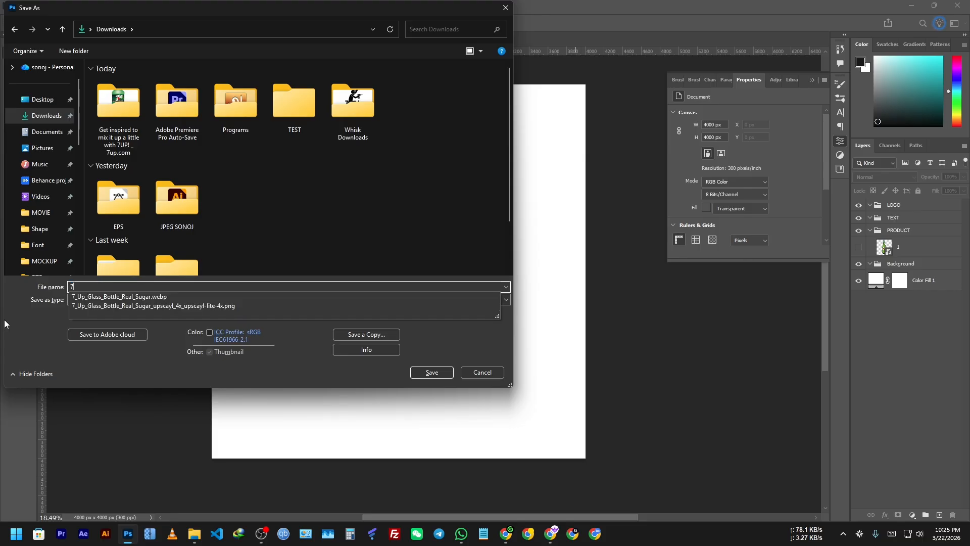
pyautogui.press('Escape')
pyautogui.write('Up')
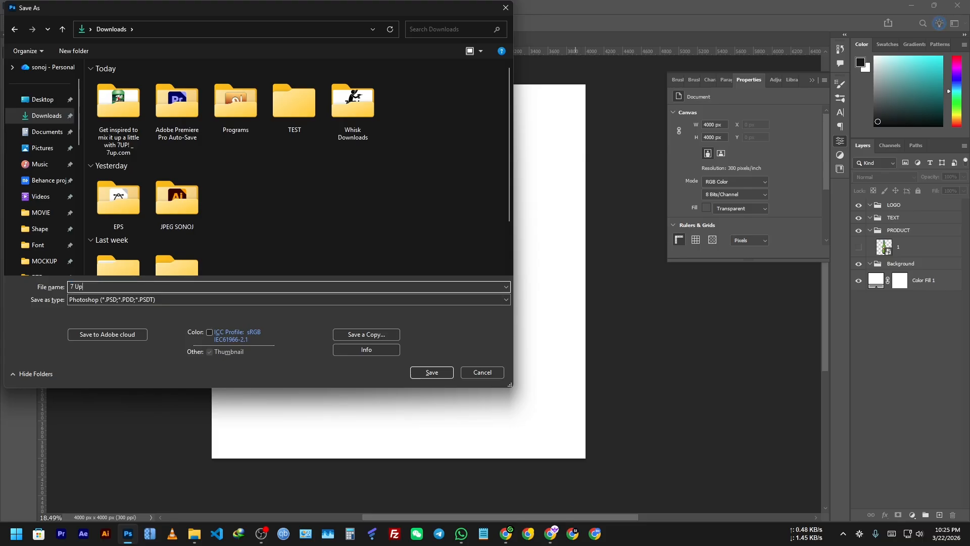
pyautogui.press('Return')
pyautogui.press('Return')
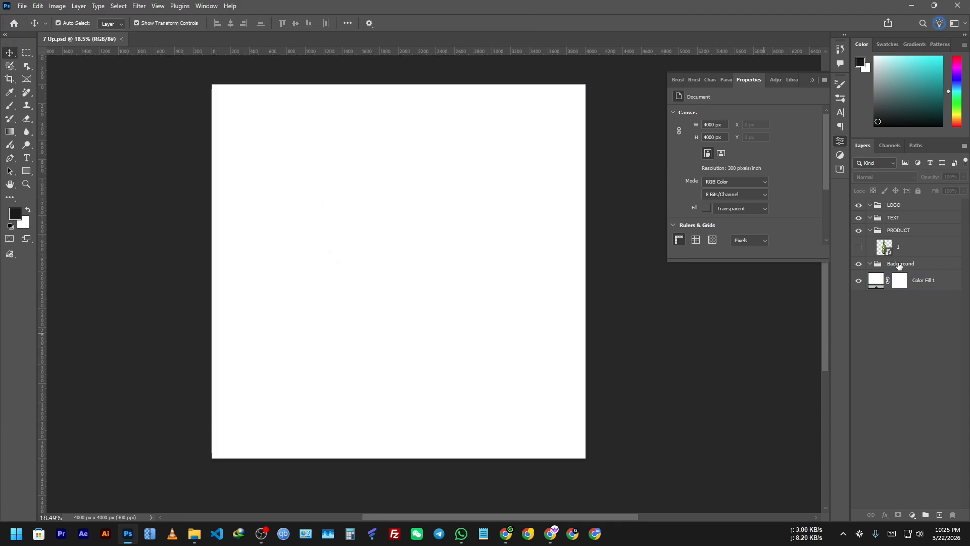
# Show the bottle smart object and export it to Downloads as a PNG named 12
pyautogui.click(909, 248)
pyautogui.click(859, 247)
pyautogui.rightClick(916, 251)
pyautogui.click(828, 218)
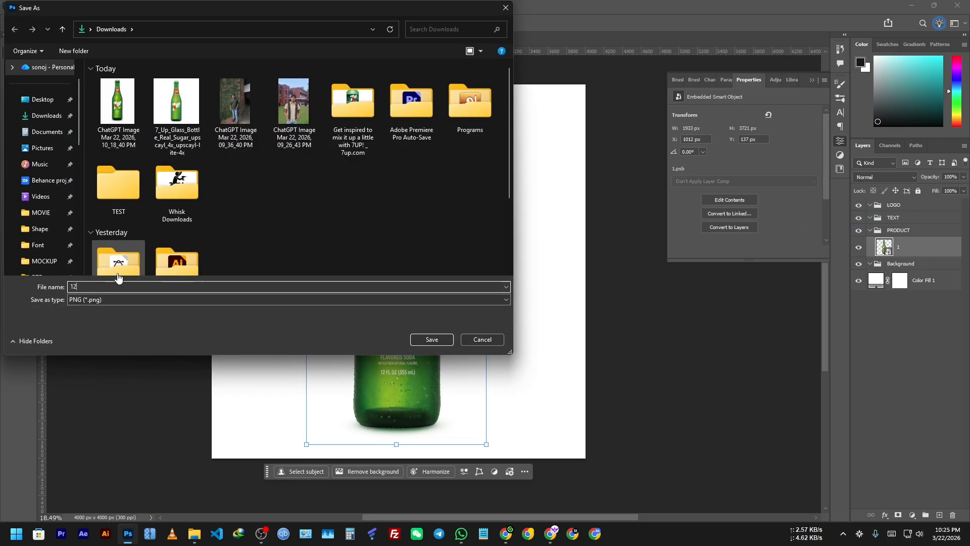
pyautogui.click(432, 339)
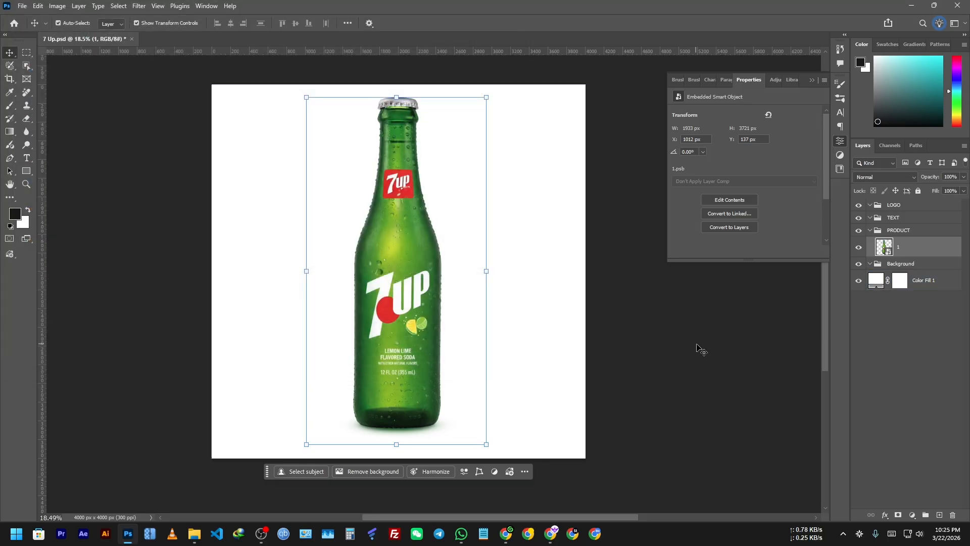
# Hide the bottle smart object again and switch to Chrome
pyautogui.click(699, 345)
pyautogui.click(859, 247)
pyautogui.click(506, 534)
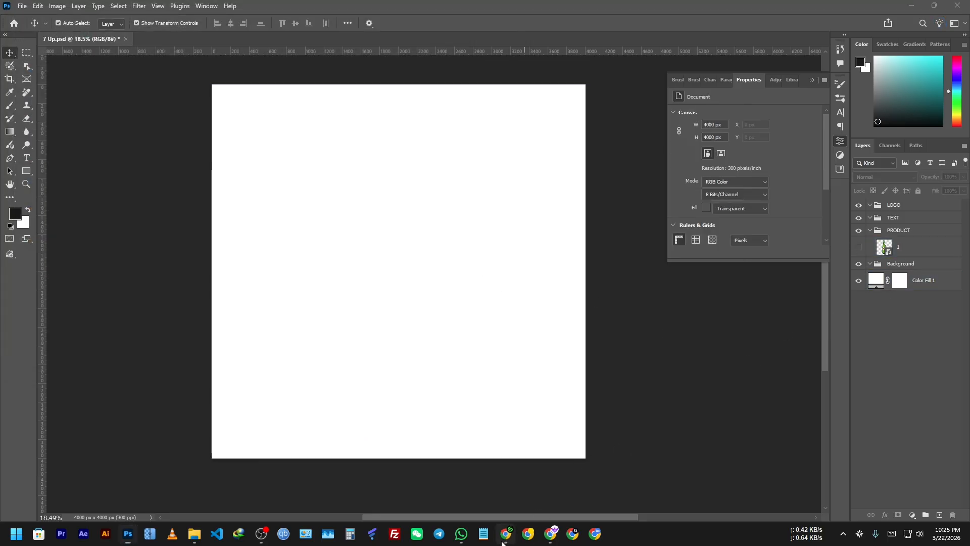
# Copy the tiger-with-coconut poster image from the Pinterest pin and paste it into the ChatGPT message
pyautogui.scroll(-2, 423, 449)
pyautogui.click(548, 538)
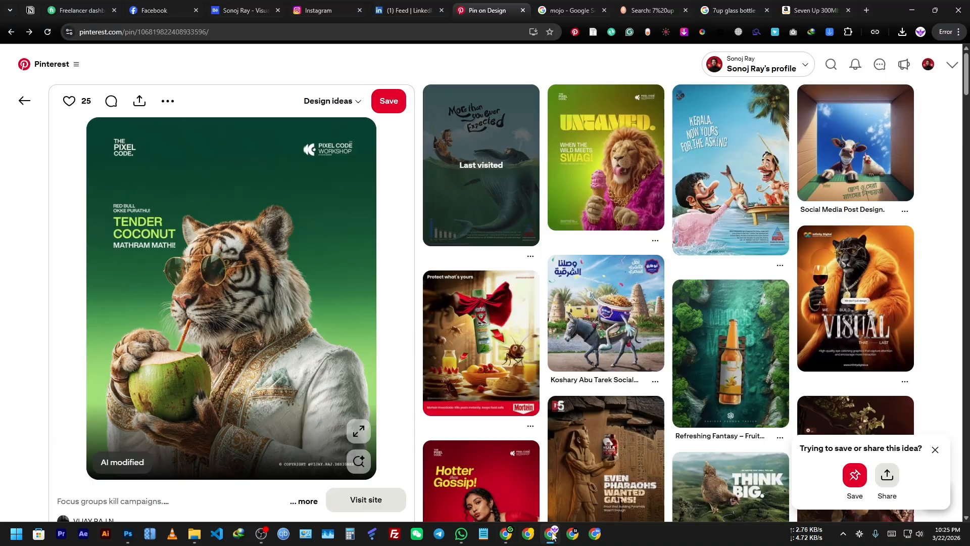
pyautogui.rightClick(257, 235)
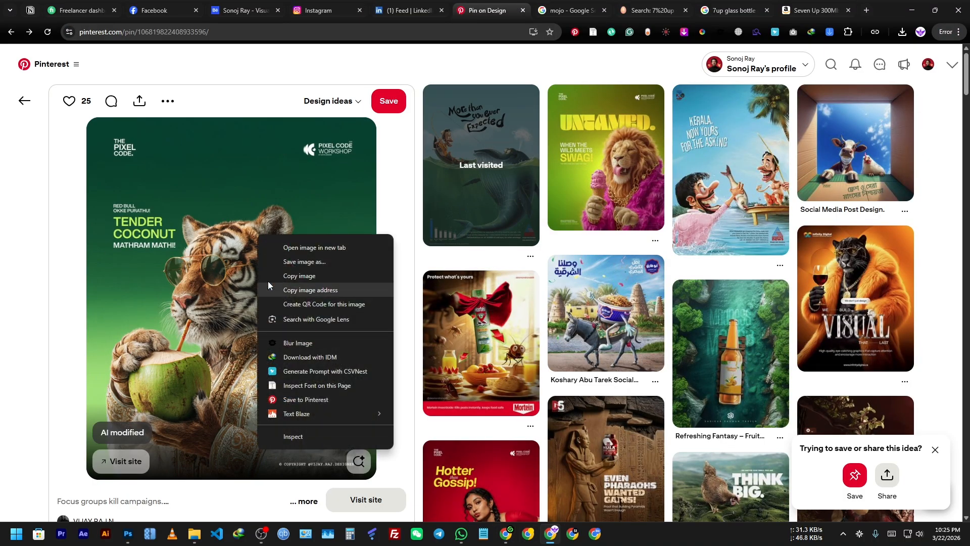
pyautogui.click(313, 277)
pyautogui.click(500, 538)
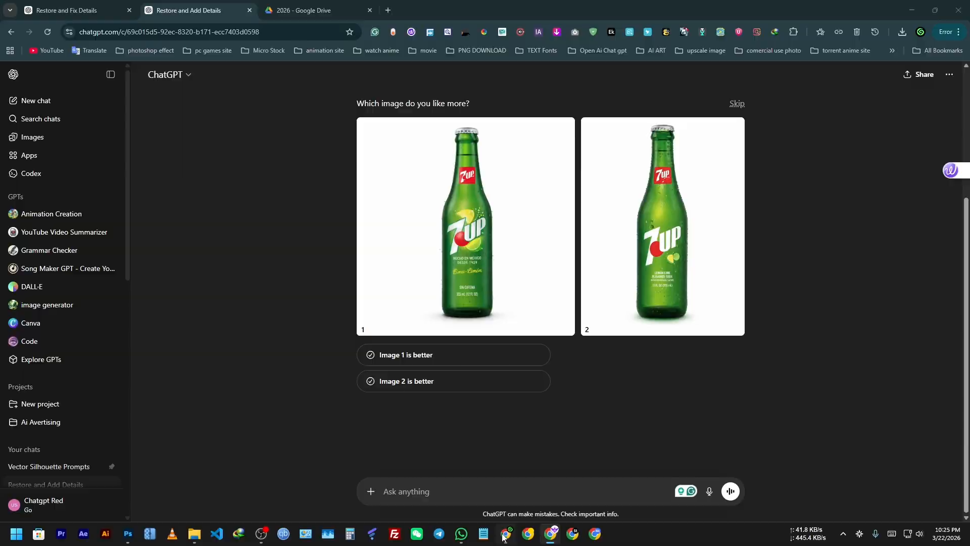
pyautogui.click(413, 475)
pyautogui.hotkey('ctrl', 'v')
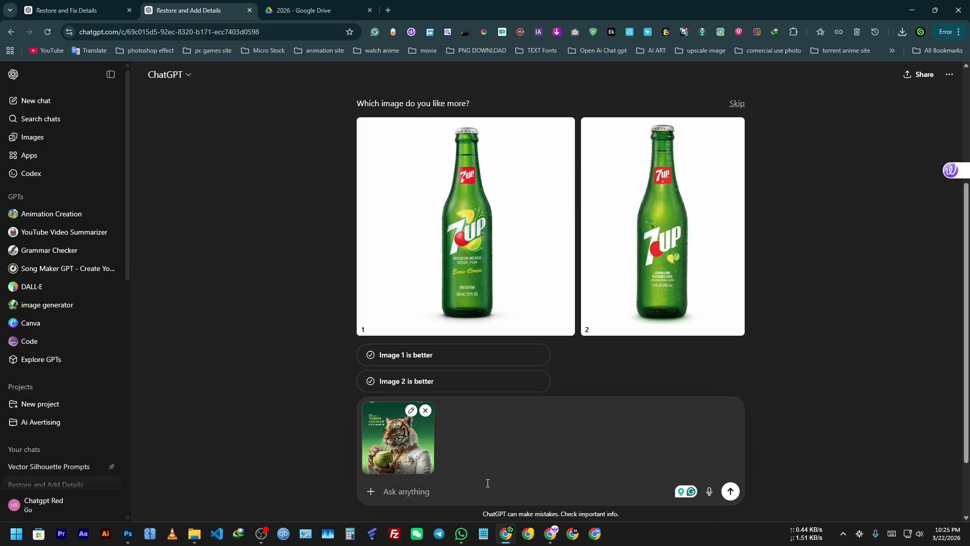
# Send the message "give me a prompt of this character pose so i can create other people shotoshoot like this drinking with a help of straw"
pyautogui.click(370, 491)
pyautogui.click(563, 459)
pyautogui.write('i want')
pyautogui.press('BackSpace')
pyautogui.press('BackSpace')
pyautogui.press('BackSpace')
pyautogui.press('BackSpace')
pyautogui.press('BackSpace')
pyautogui.write('give me a prompt of this ')
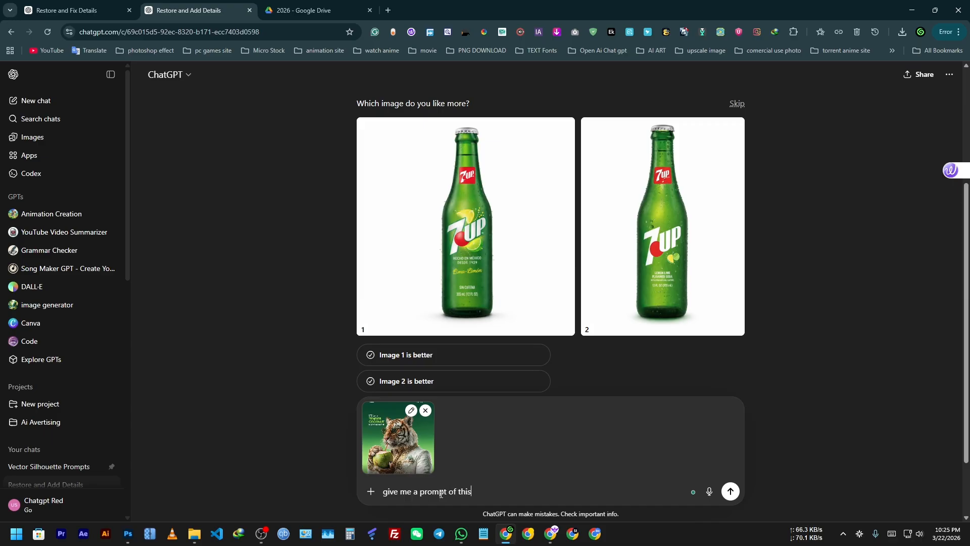
pyautogui.write('character pose')
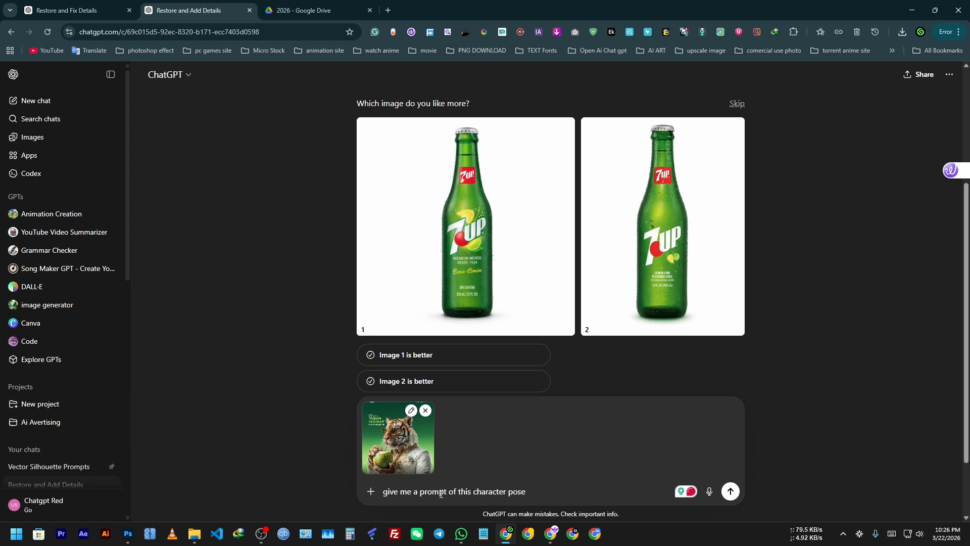
pyautogui.write('so i can cre')
pyautogui.press('BackSpace')
pyautogui.write('ate o')
pyautogui.write('ther')
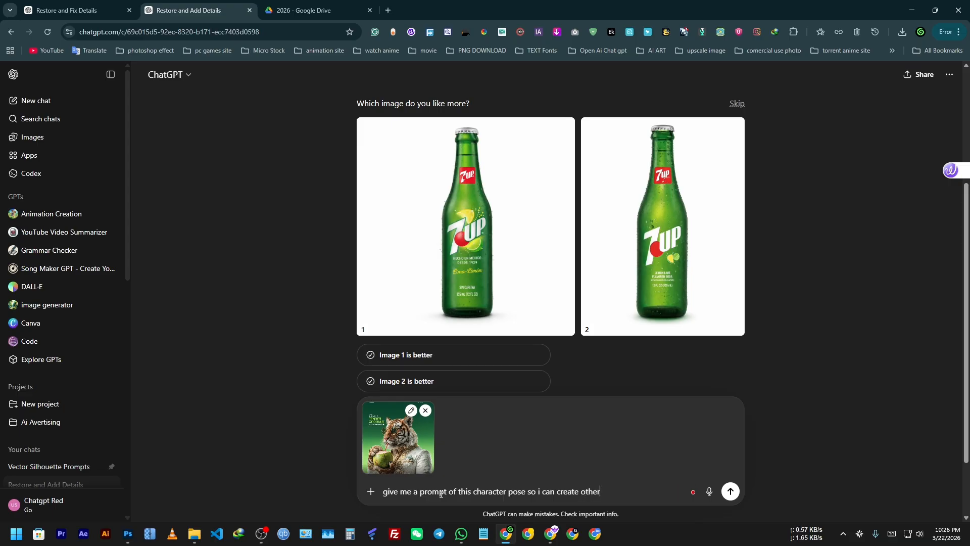
pyautogui.write(' people')
pyautogui.write('shotoshoot like this ')
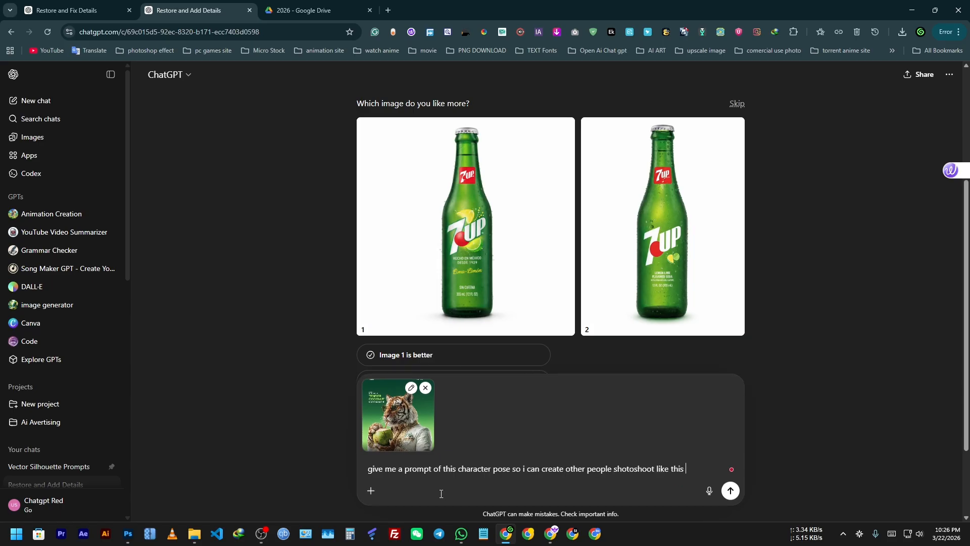
pyautogui.write('drinking')
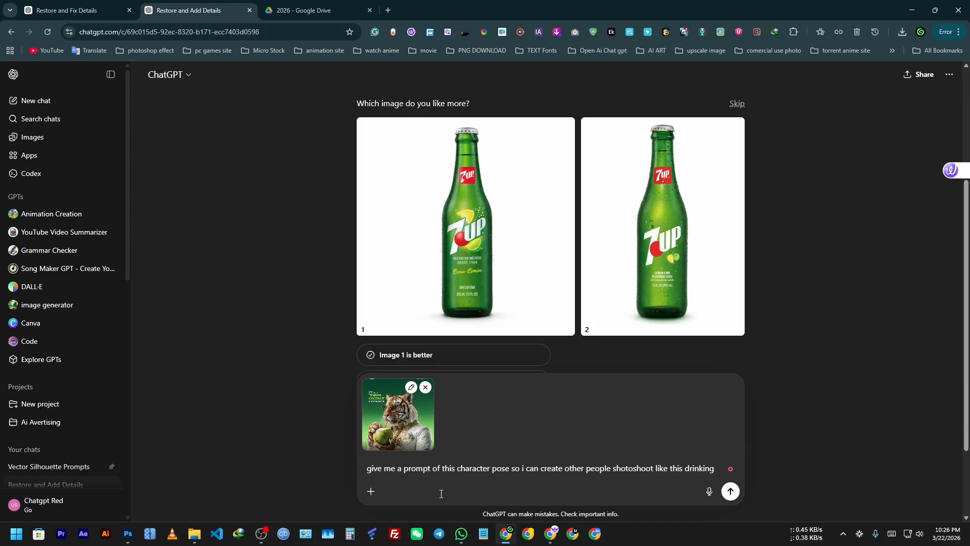
pyautogui.write('with a help of straw')
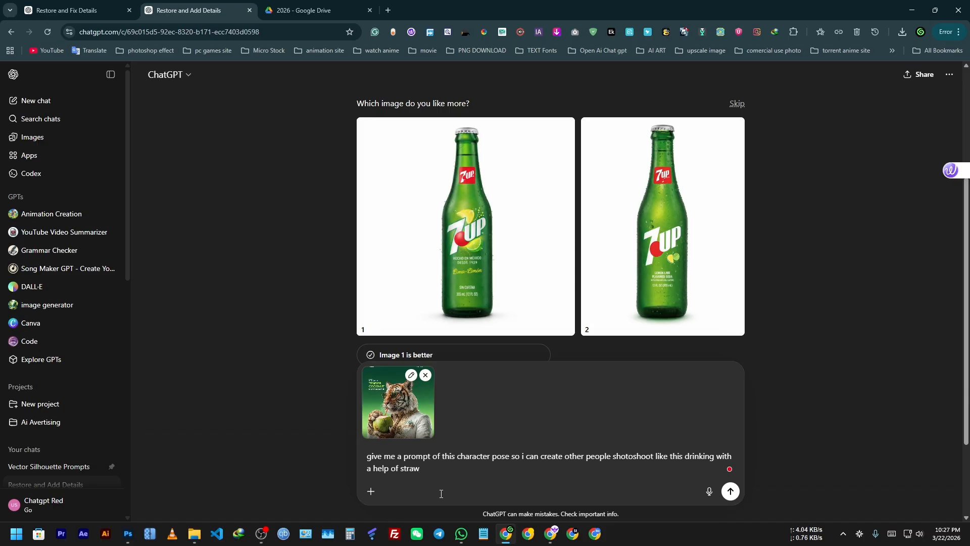
pyautogui.press('Return')
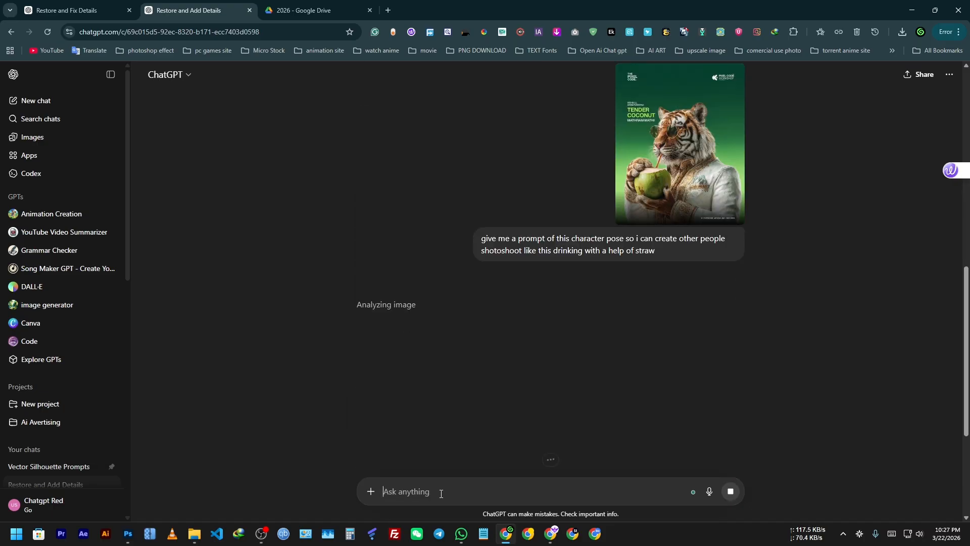
# Open ChatGPT Images in a new tab and attach the black-turtleneck portrait PNG from the Cover Photo folder in Behance project
pyautogui.rightClick(39, 139)
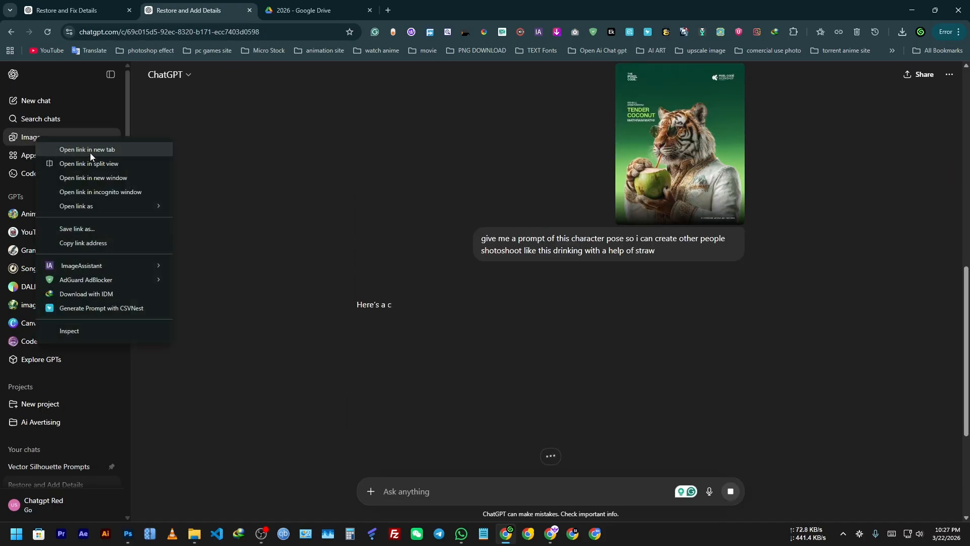
pyautogui.click(90, 150)
pyautogui.click(491, 10)
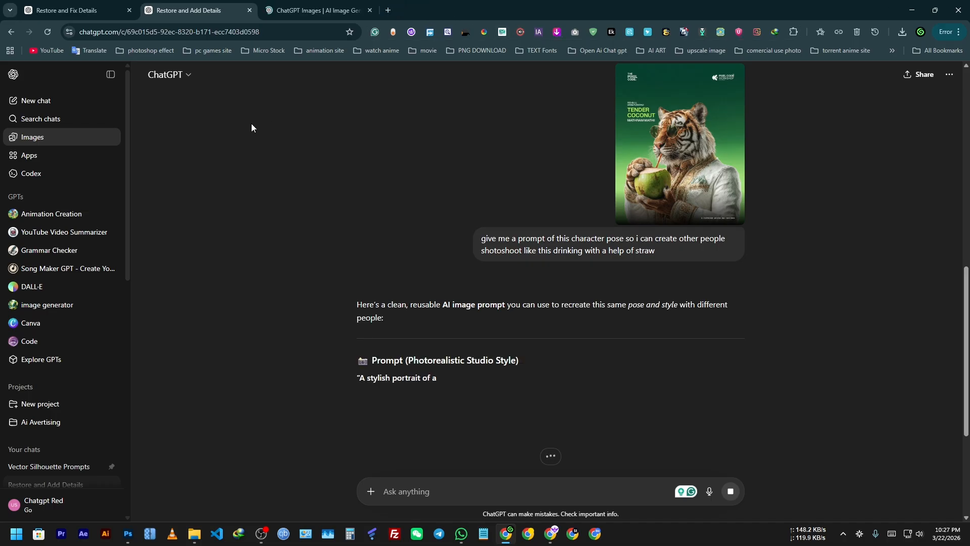
pyautogui.click(292, 5)
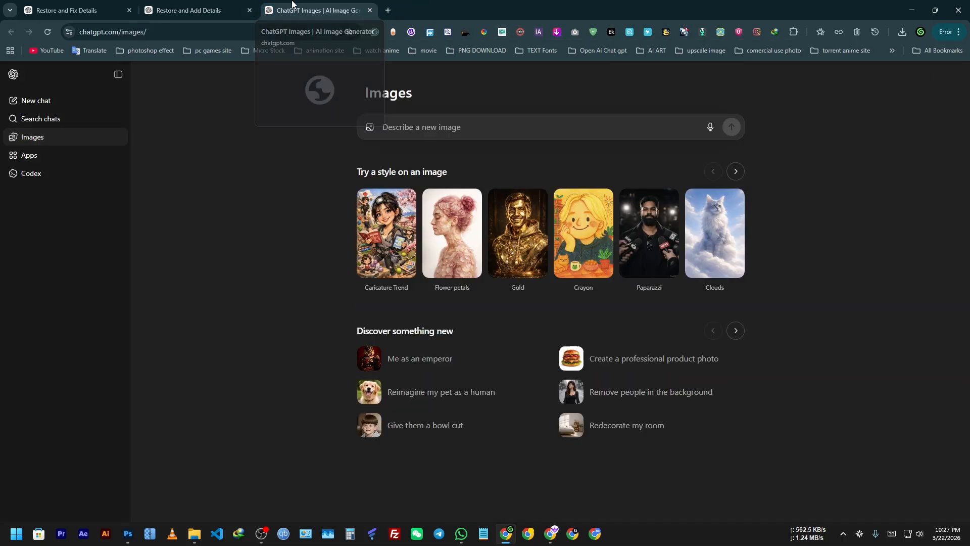
pyautogui.click(371, 127)
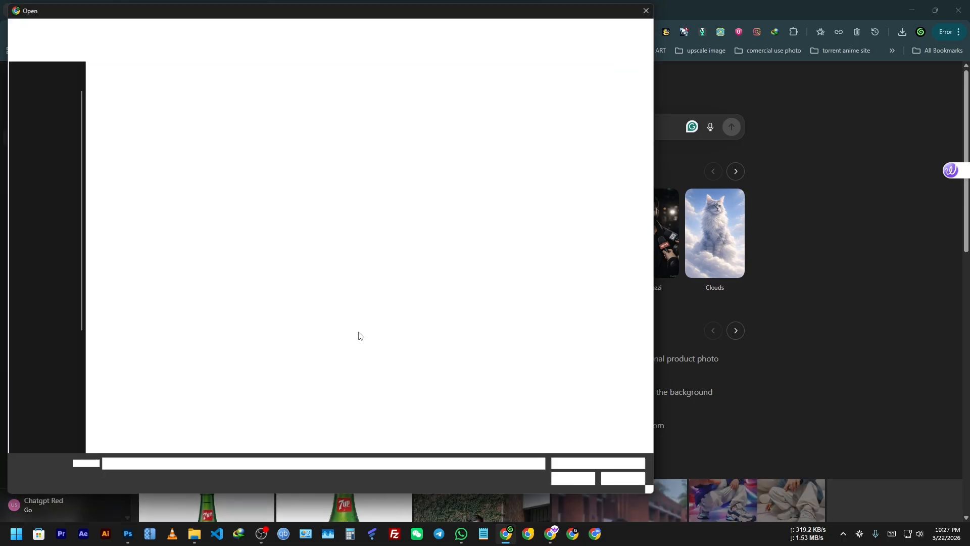
pyautogui.click(48, 181)
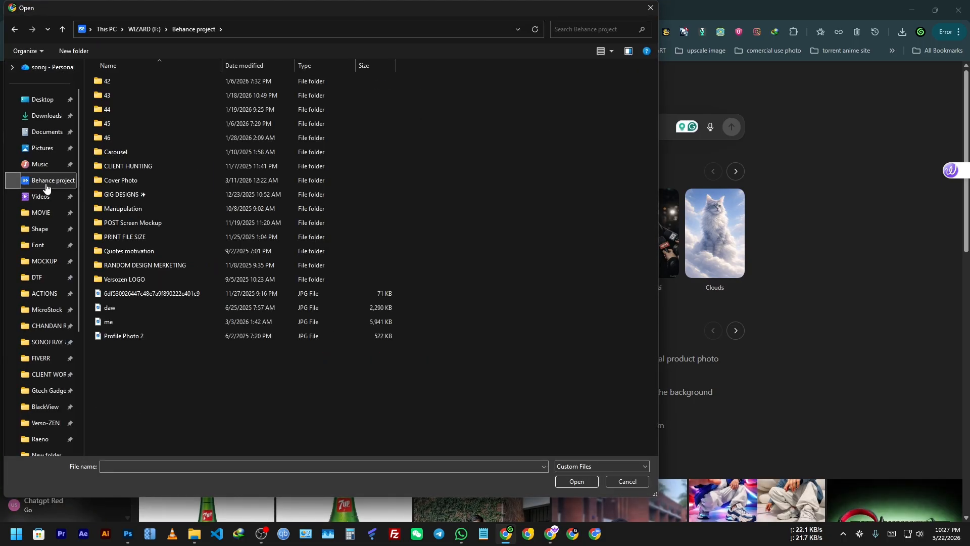
pyautogui.doubleClick(133, 182)
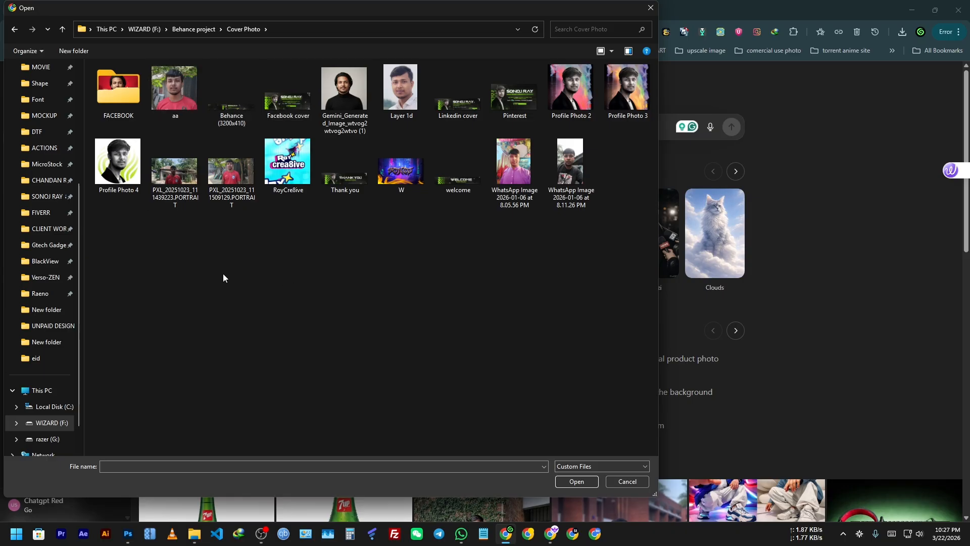
pyautogui.click(335, 88)
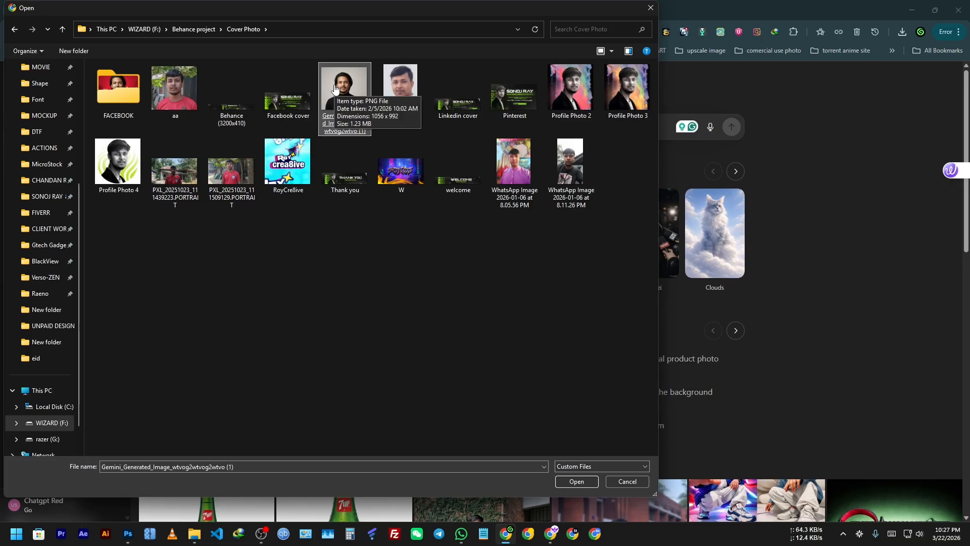
pyautogui.doubleClick(335, 88)
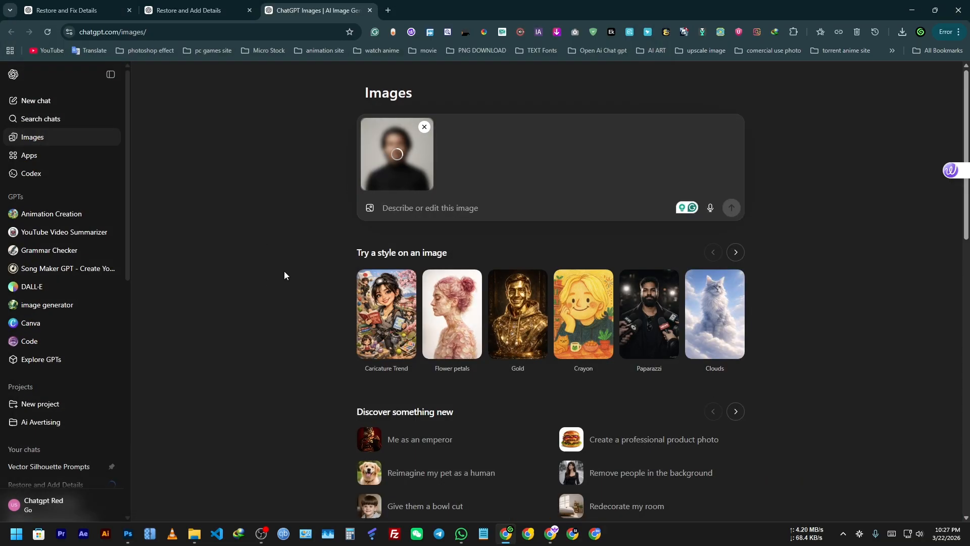
# Copy the full Photorealistic Studio Style prompt from the chat reply and paste it into the ChatGPT Images description
pyautogui.click(177, 10)
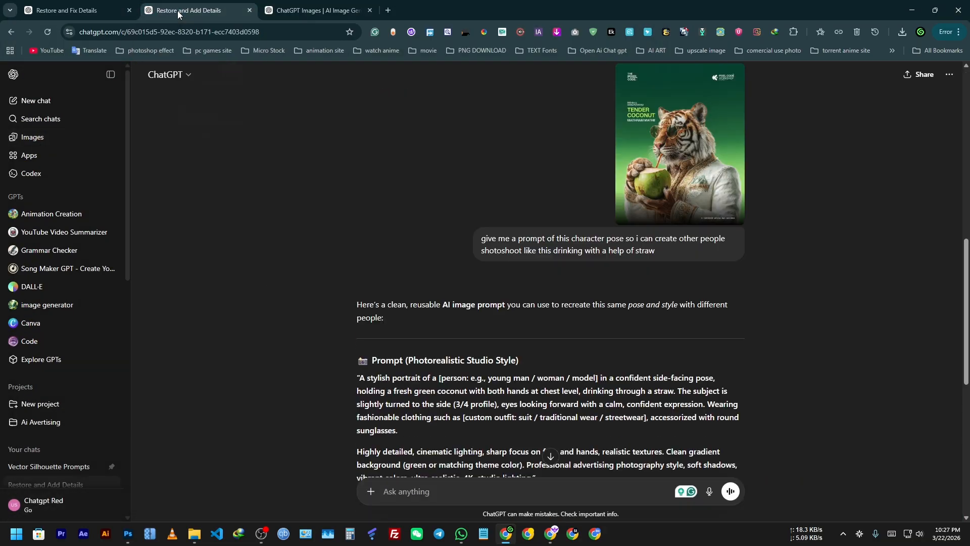
pyautogui.scroll(-3, 510, 282)
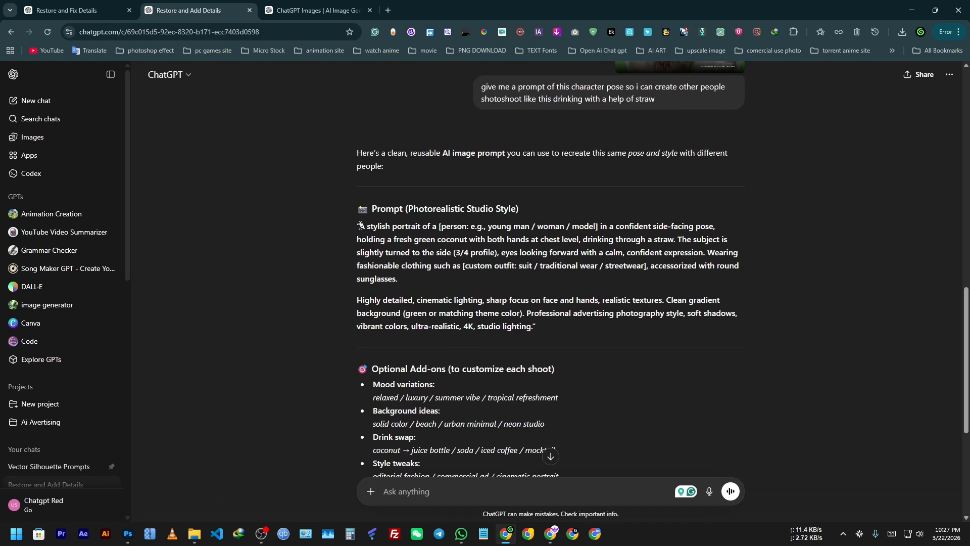
pyautogui.moveTo(358, 226)
pyautogui.mouseDown()
pyautogui.moveTo(540, 332)
pyautogui.moveTo(398, 266)
pyautogui.moveTo(359, 228)
pyautogui.moveTo(356, 238)
pyautogui.mouseUp()
pyautogui.click(535, 329)
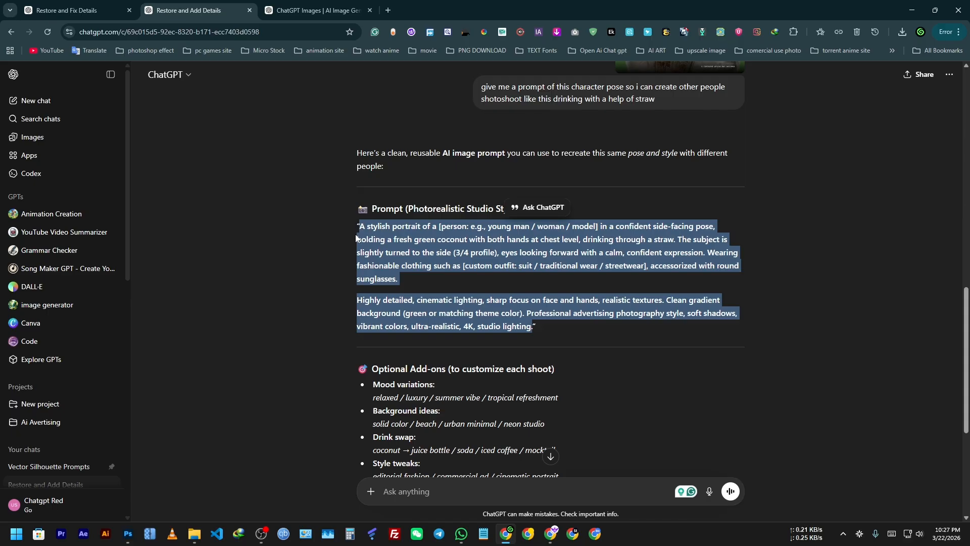
pyautogui.click(319, 11)
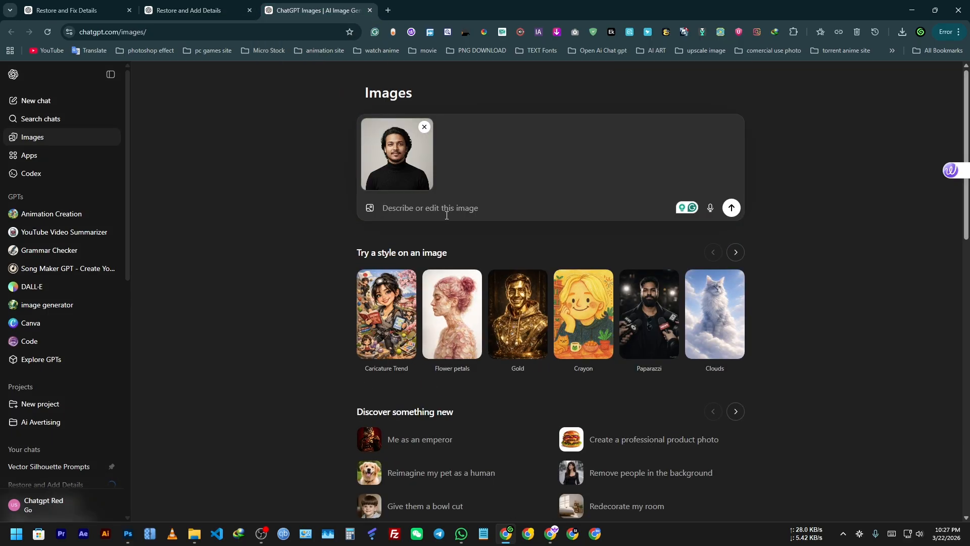
pyautogui.hotkey('ctrl', 'v')
# Attach the bottle image from Downloads as a second reference and submit the image generation request
pyautogui.click(371, 328)
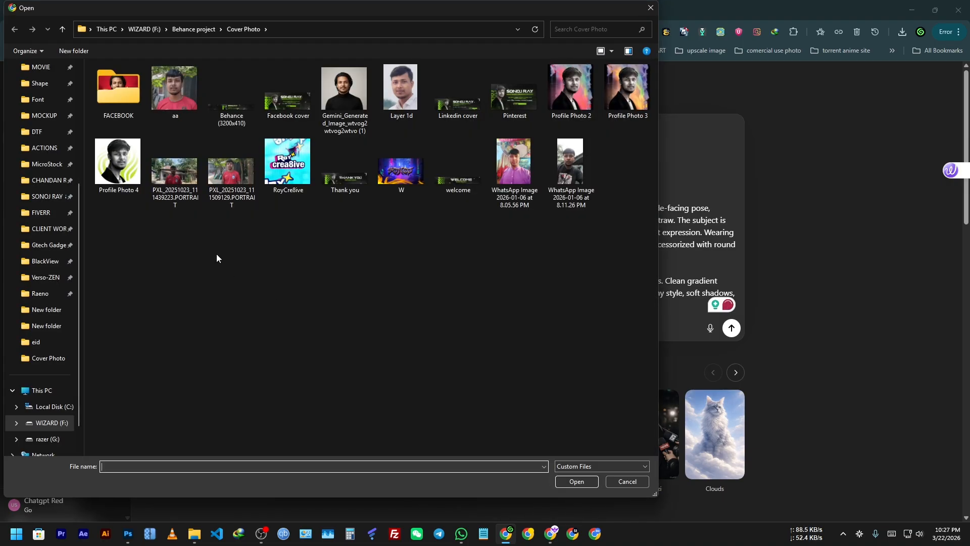
pyautogui.scroll(3, 43, 213)
pyautogui.click(48, 115)
pyautogui.doubleClick(117, 104)
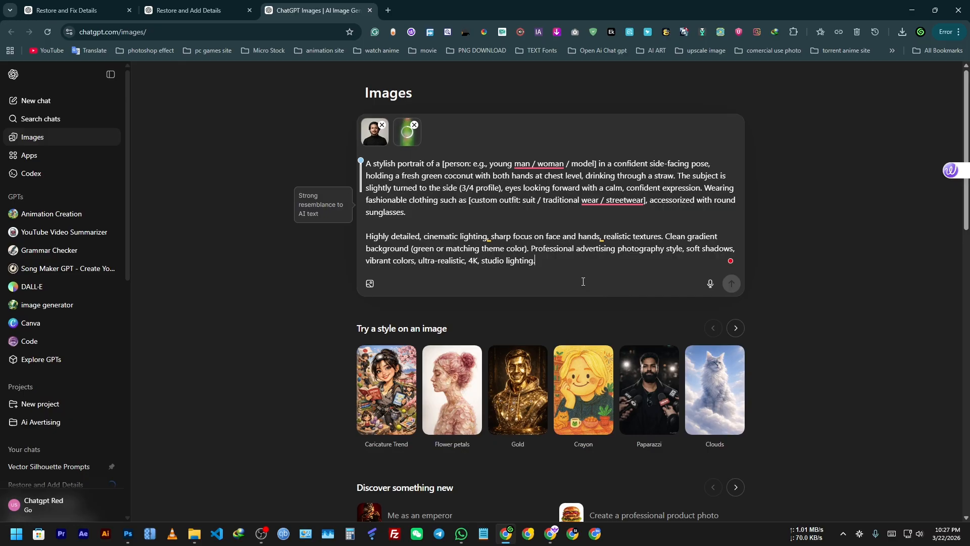
pyautogui.click(731, 283)
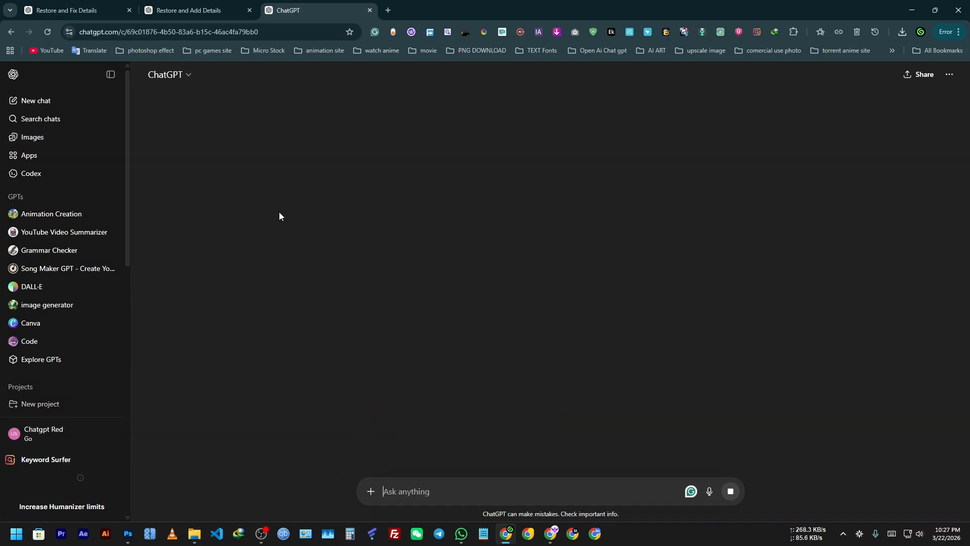
# Open Google Flow from the AI ART bookmarks in a new browser tab and launch its creation tool
pyautogui.click(388, 11)
pyautogui.click(654, 51)
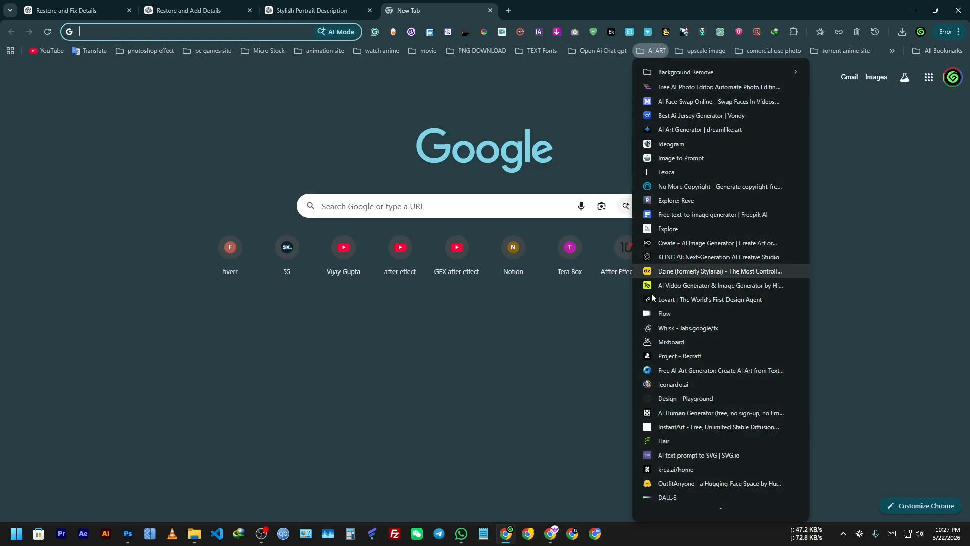
pyautogui.click(677, 321)
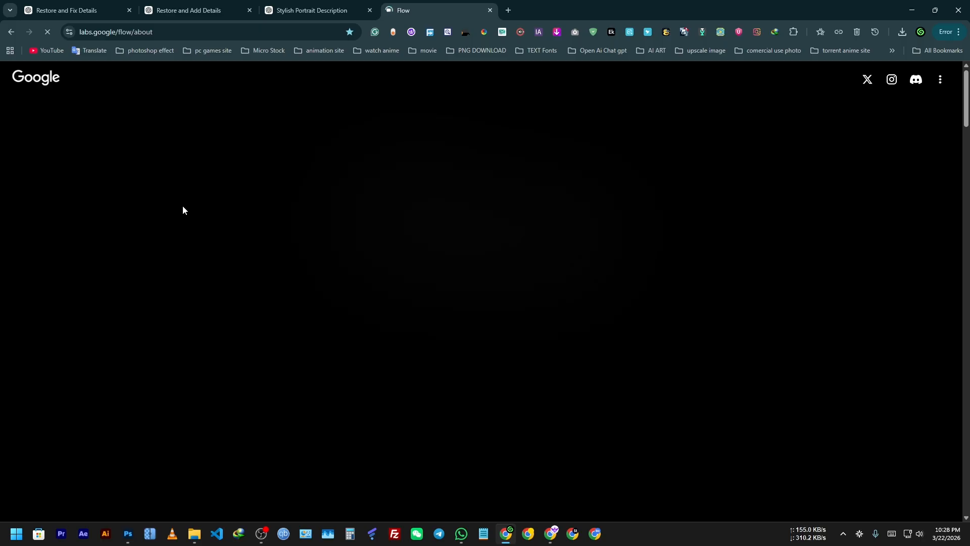
pyautogui.click(507, 349)
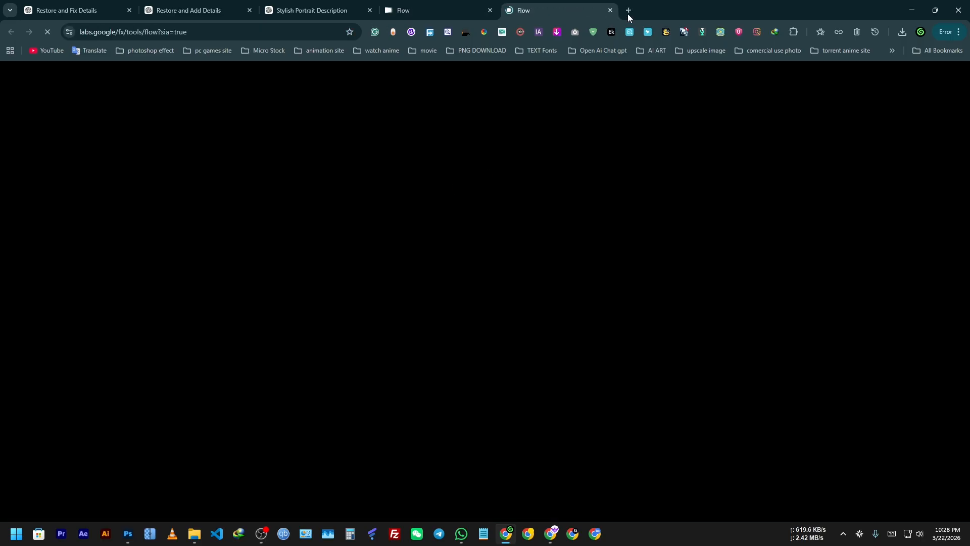
# Open Whisk from the AI ART bookmarks in another tab, enter the tool, and check its notice about the service's end date
pyautogui.click(629, 10)
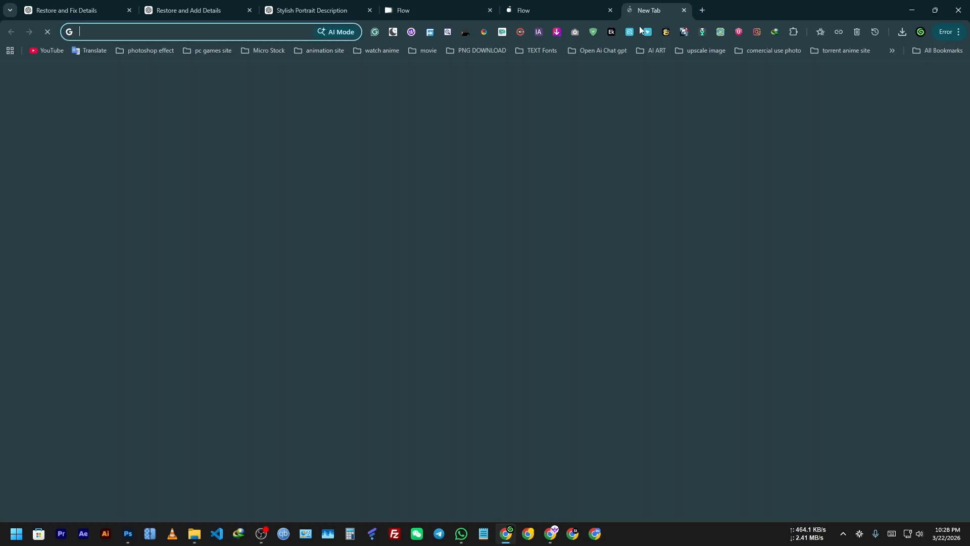
pyautogui.click(648, 50)
pyautogui.click(670, 328)
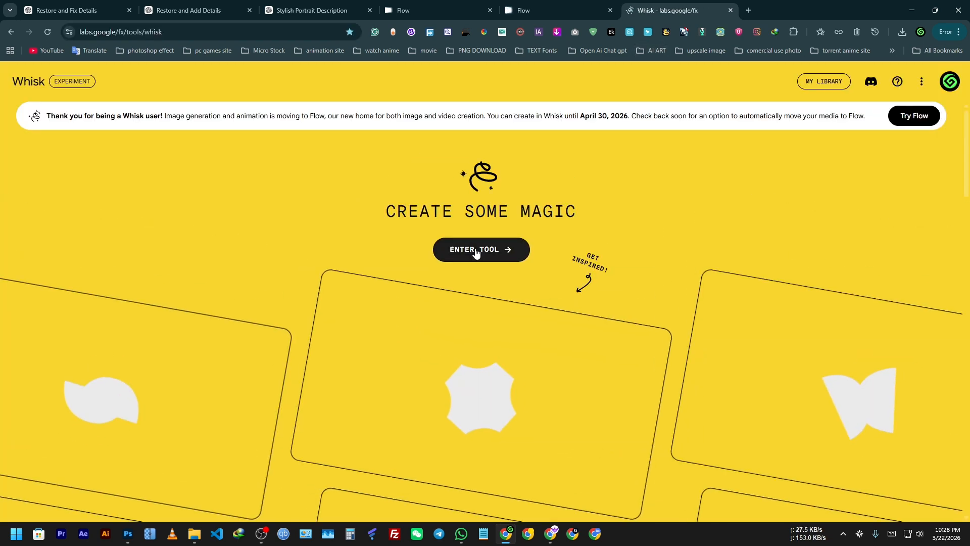
pyautogui.click(473, 249)
pyautogui.moveTo(623, 115); pyautogui.dragTo(641, 119)
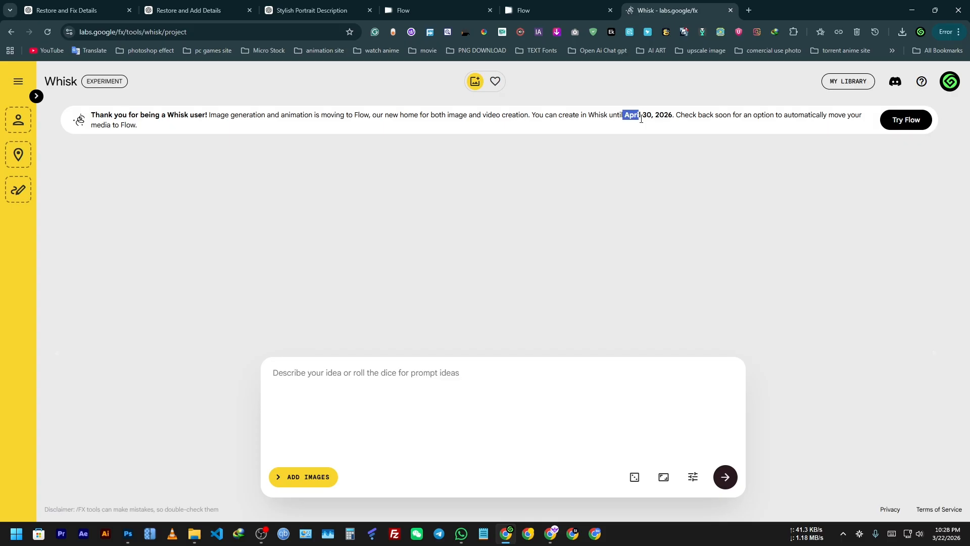
pyautogui.click(657, 170)
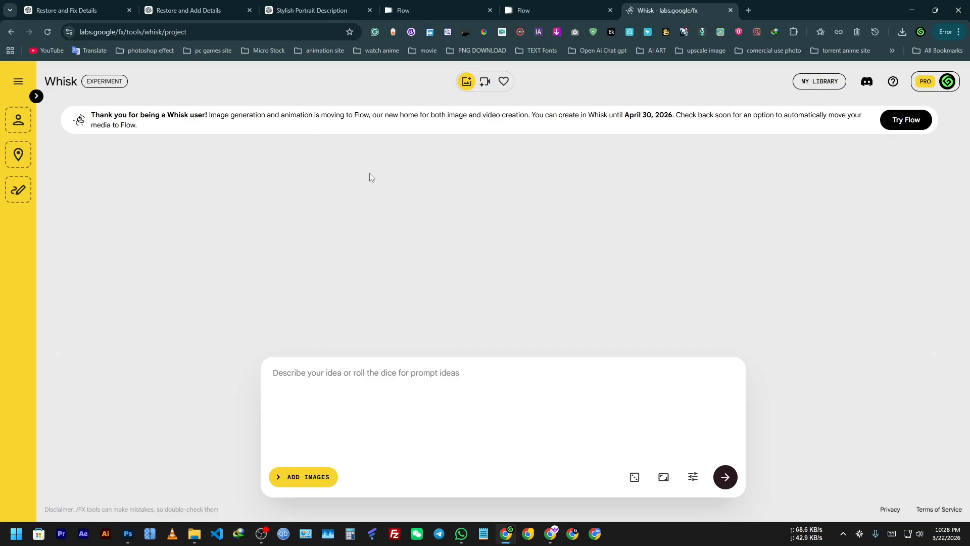
# Return to the Flow tool and create a new project
pyautogui.click(570, 11)
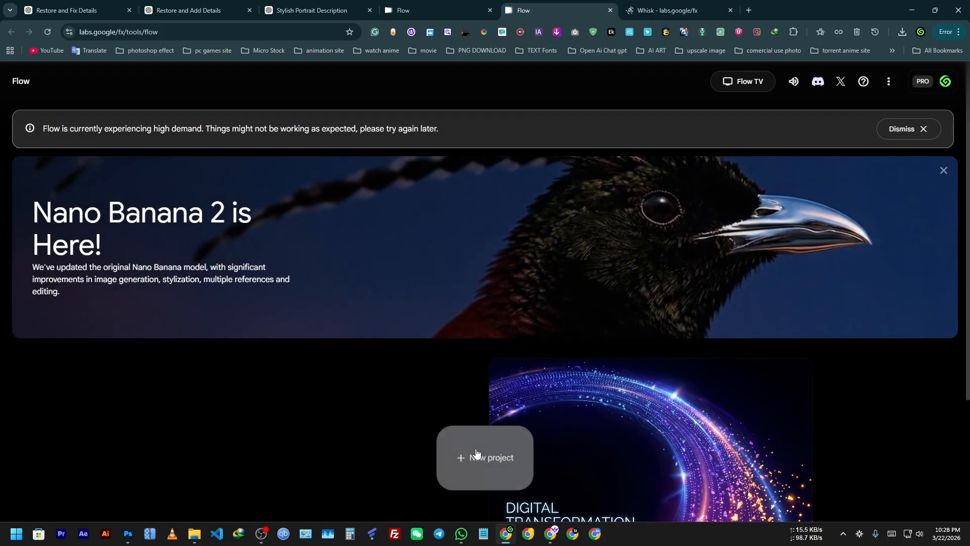
pyautogui.click(476, 453)
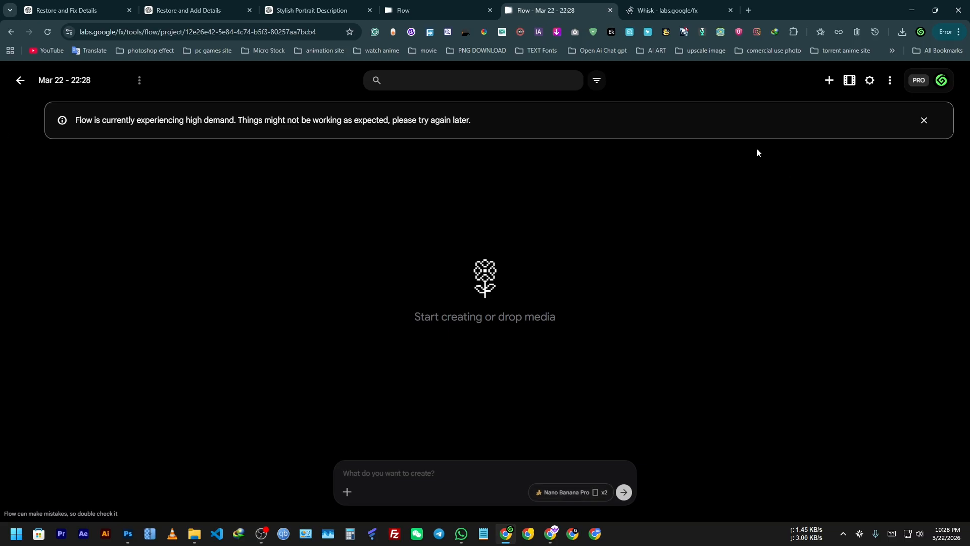
# Configure the Flow generation for two square 1:1 images with the Nano Banana Pro model
pyautogui.click(583, 492)
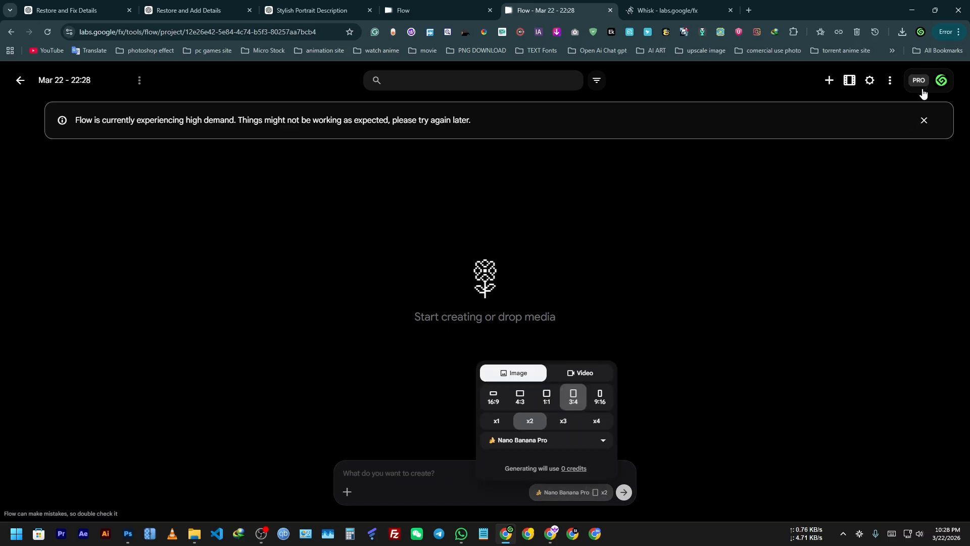
pyautogui.click(553, 441)
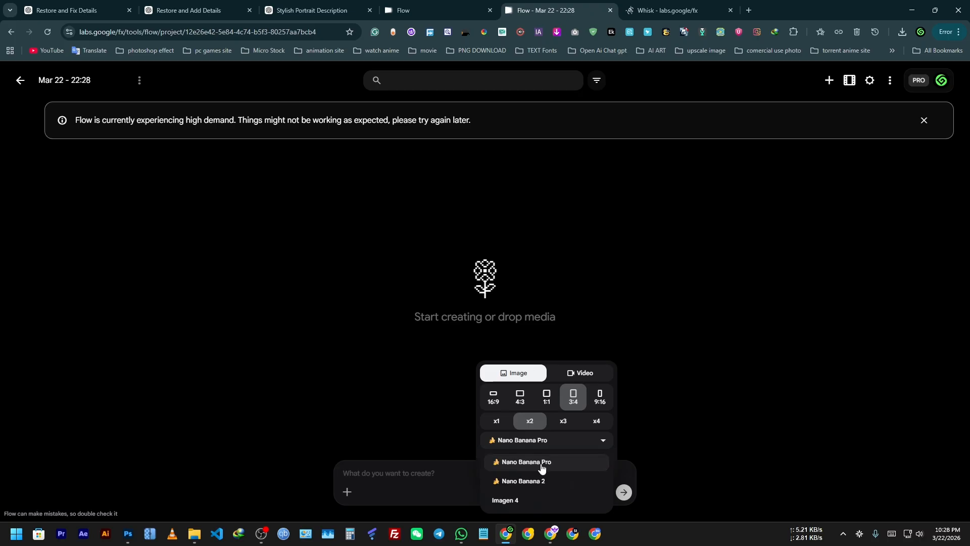
pyautogui.click(514, 464)
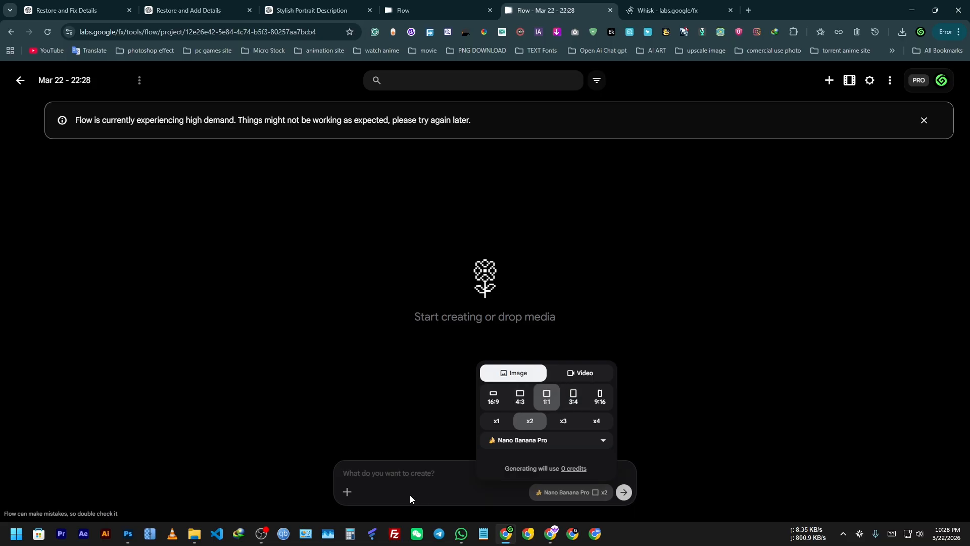
pyautogui.click(395, 479)
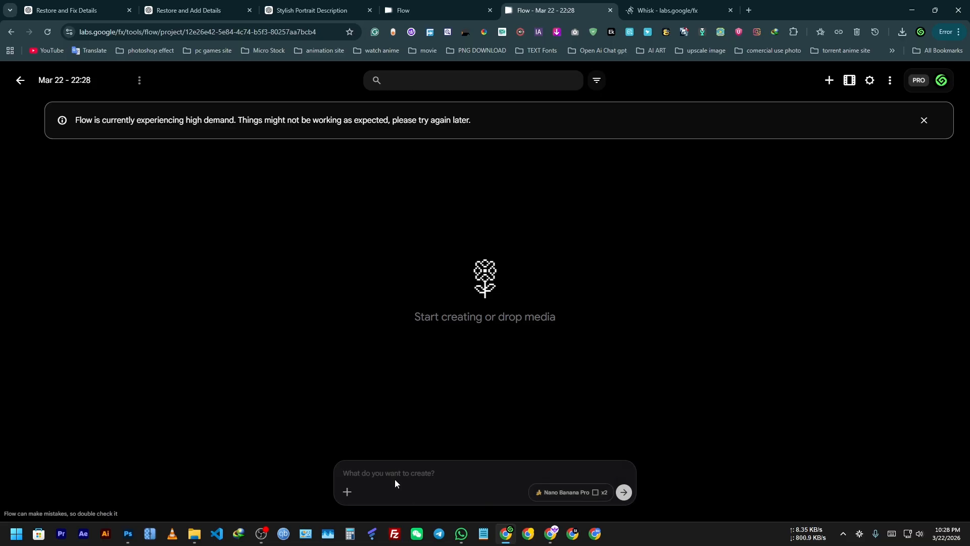
# Try to upload the black-turtleneck portrait from the Behance project's Cover Photo folder as a prompt reference
pyautogui.click(347, 491)
pyautogui.click(596, 182)
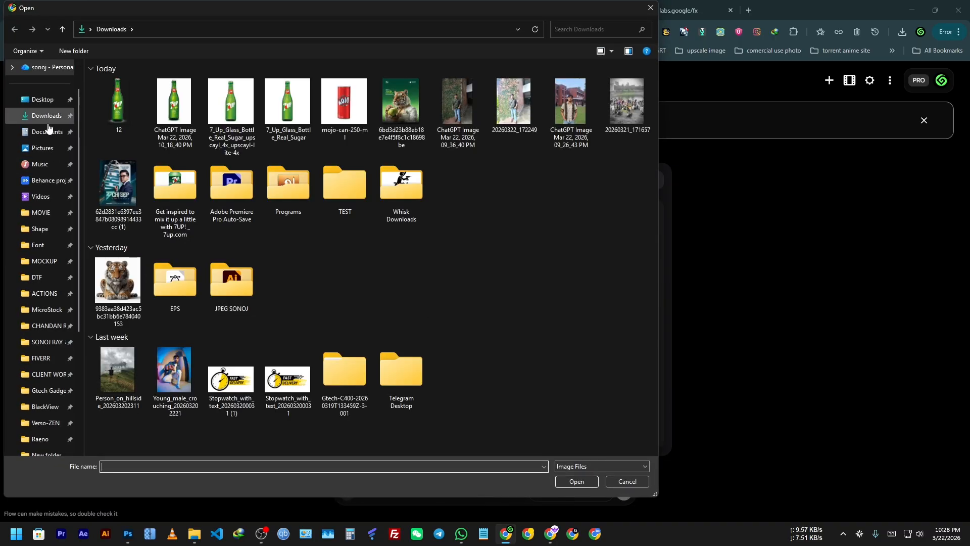
pyautogui.click(48, 181)
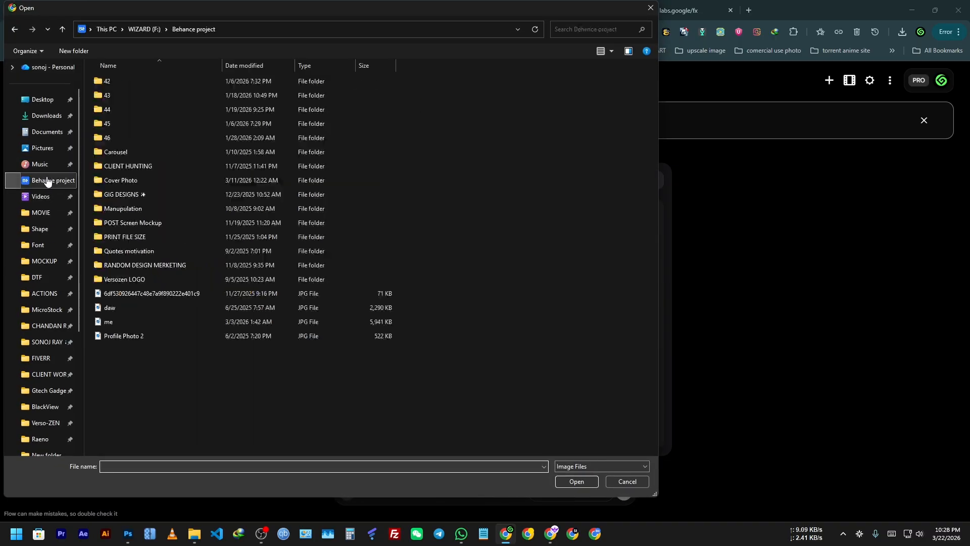
pyautogui.doubleClick(132, 180)
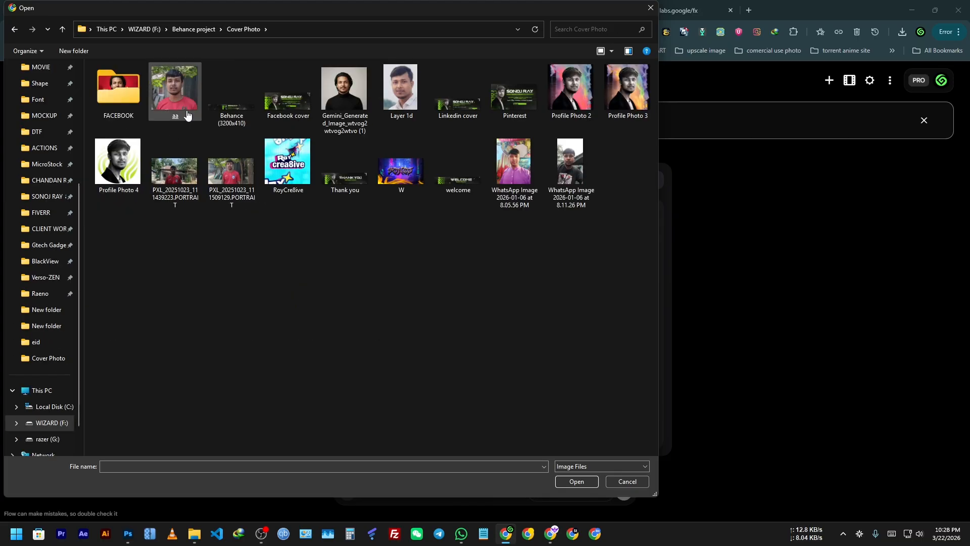
pyautogui.doubleClick(338, 116)
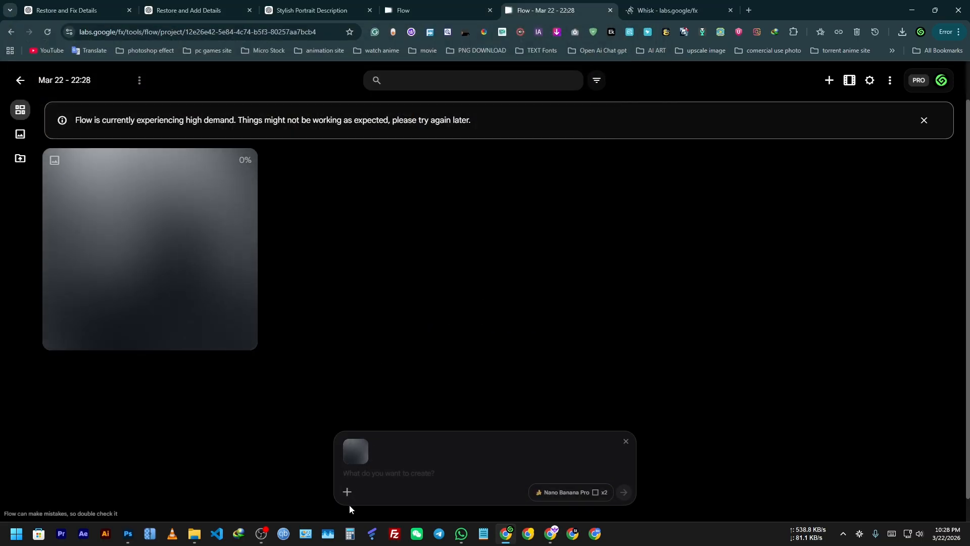
# Upload the cut-out 7UP bottle image named 12 from Downloads as a prompt reference
pyautogui.click(347, 491)
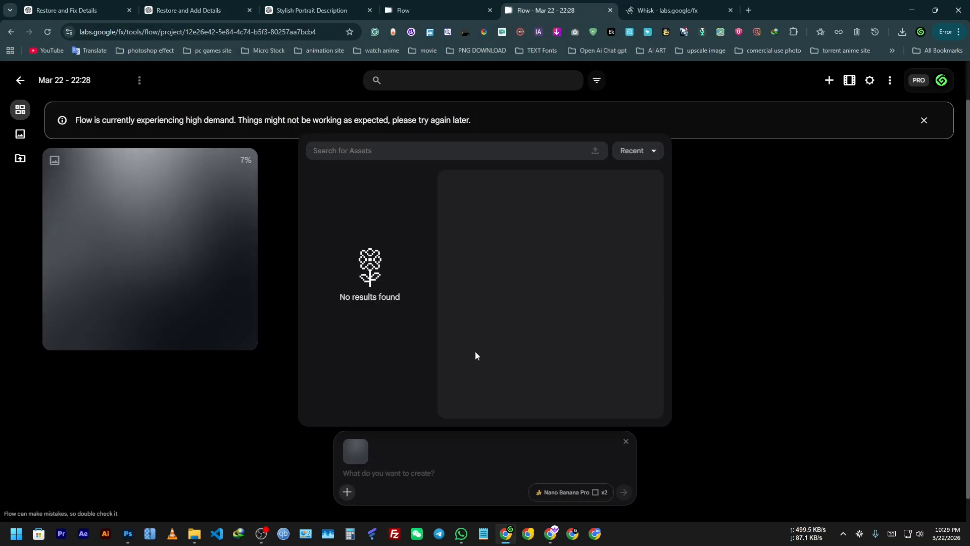
pyautogui.click(594, 150)
pyautogui.scroll(4, 45, 152)
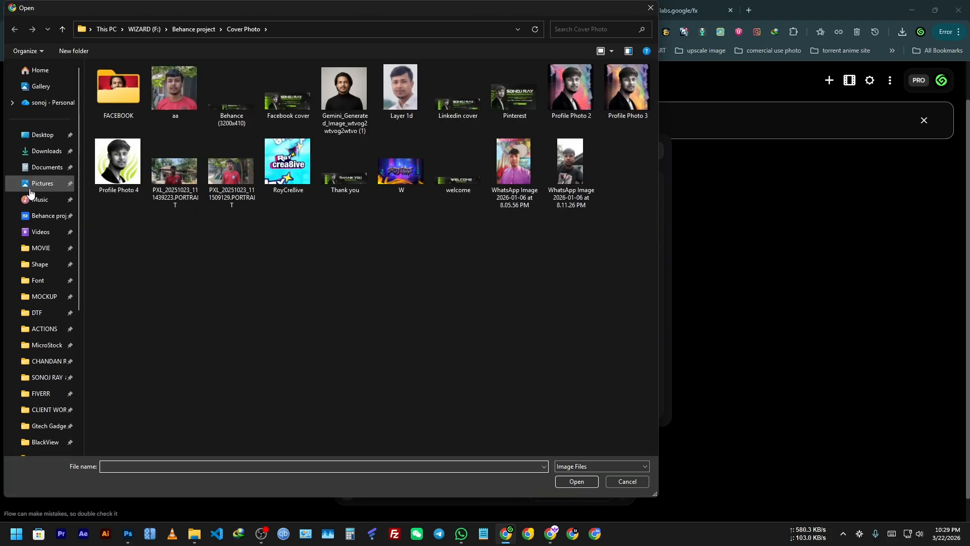
pyautogui.click(46, 150)
pyautogui.doubleClick(132, 101)
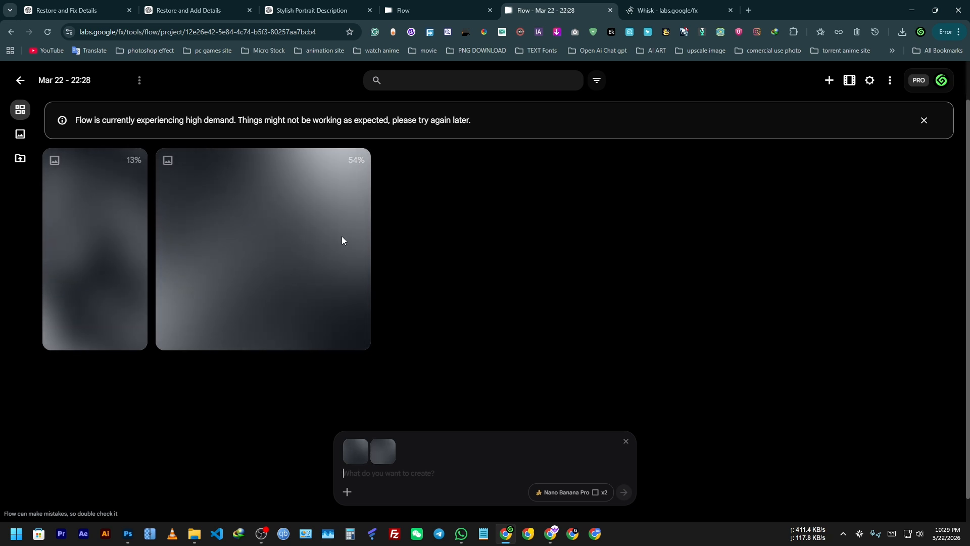
# Return to the Stylish Portrait Description chat and attach the 7UP bottle image 12 to a new message
pyautogui.click(192, 10)
pyautogui.click(306, 10)
pyautogui.scroll(-5, 293, 274)
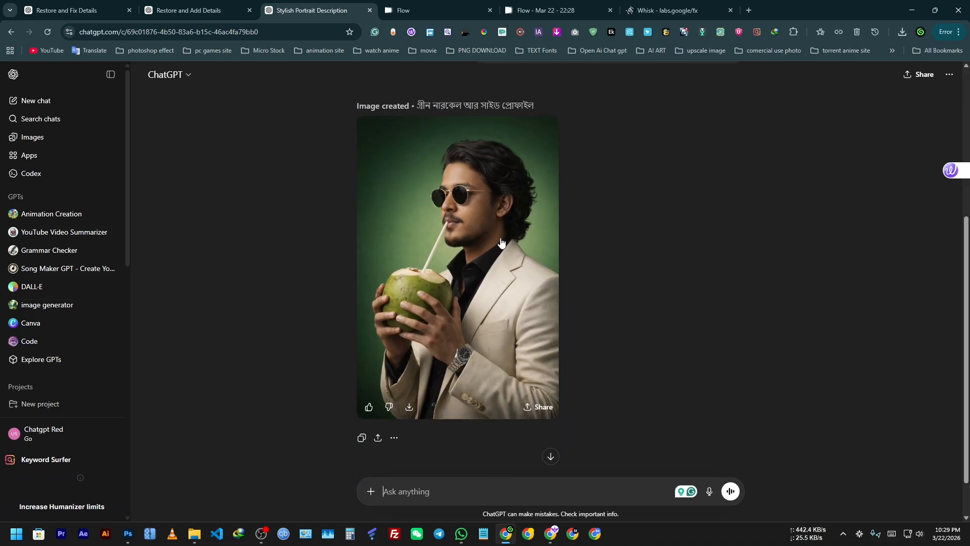
pyautogui.scroll(1, 464, 306)
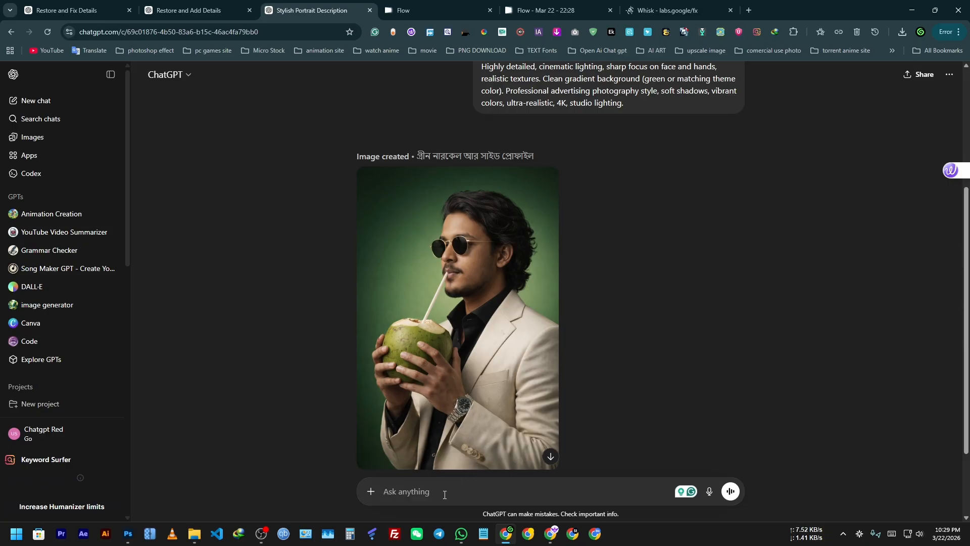
pyautogui.click(371, 491)
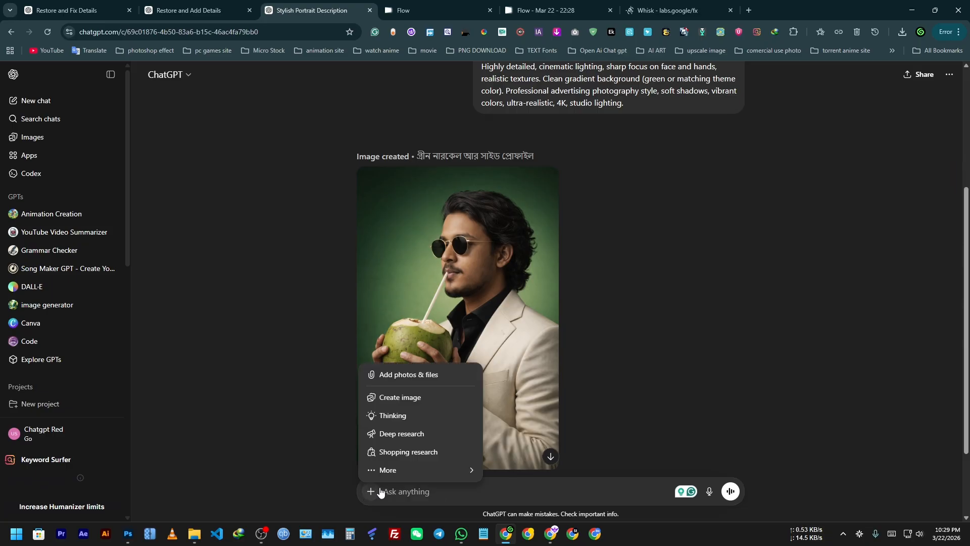
pyautogui.click(396, 374)
pyautogui.doubleClick(123, 113)
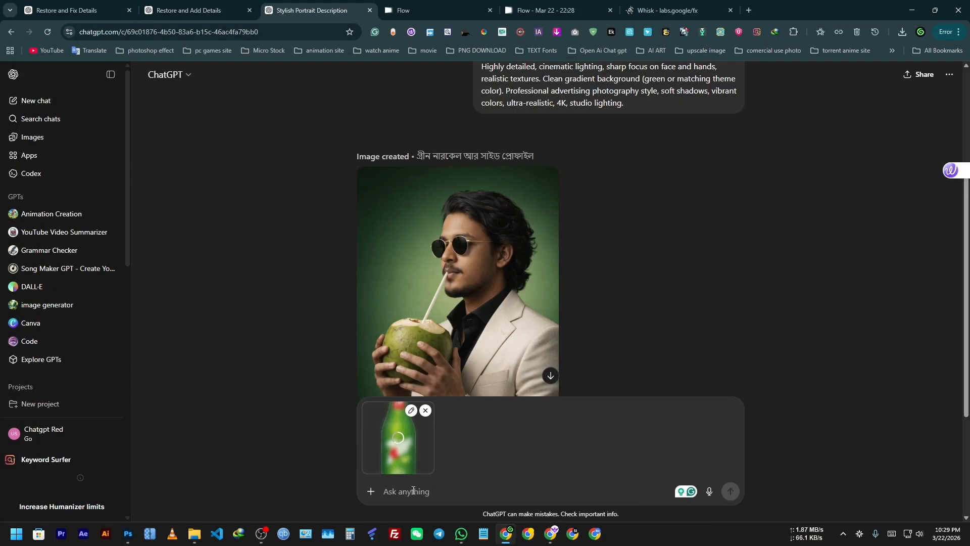
# Submit the request "replace the coconut to this" to swap the coconut for the attached bottle
pyautogui.write('replace the coconut')
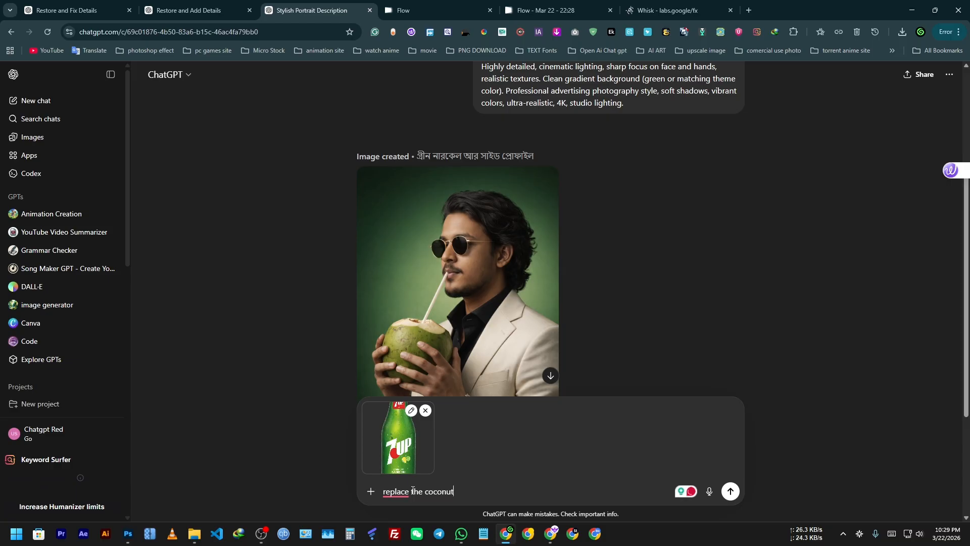
pyautogui.moveTo(405, 492)
pyautogui.click(404, 438)
pyautogui.write('to this')
pyautogui.press('Return')
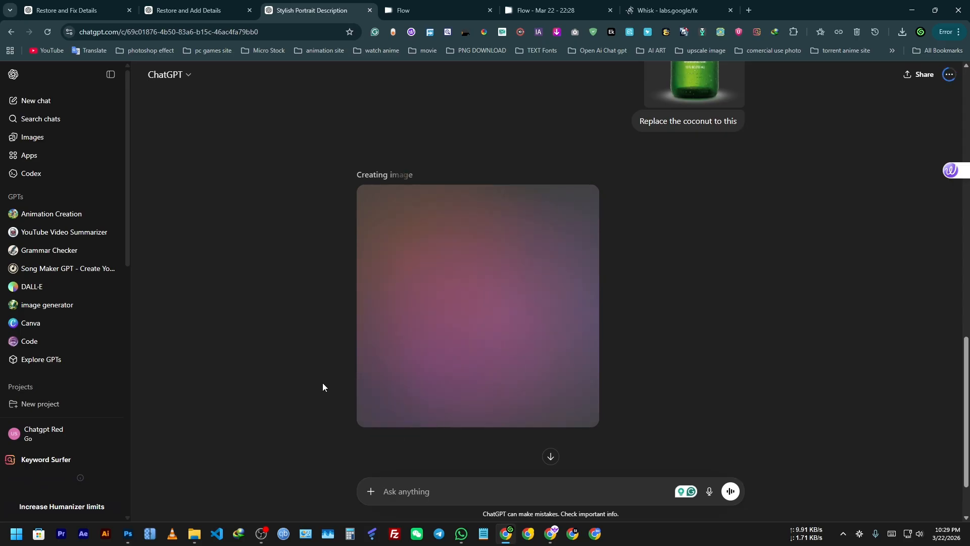
# Review the coconut portrait, its prompt and the tiger reference chat, and check the progress of the replacement image
pyautogui.scroll(3, 330, 363)
pyautogui.scroll(7, 338, 365)
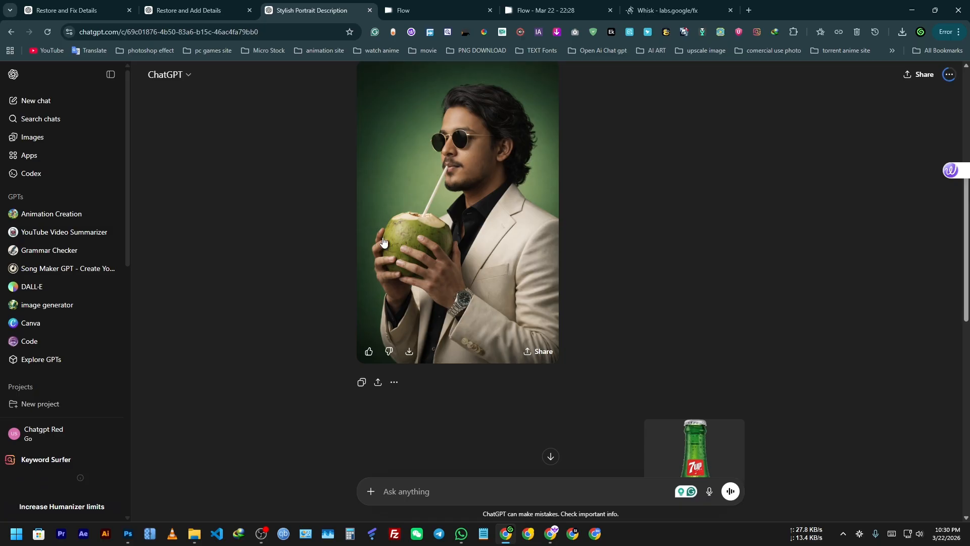
pyautogui.scroll(6, 419, 313)
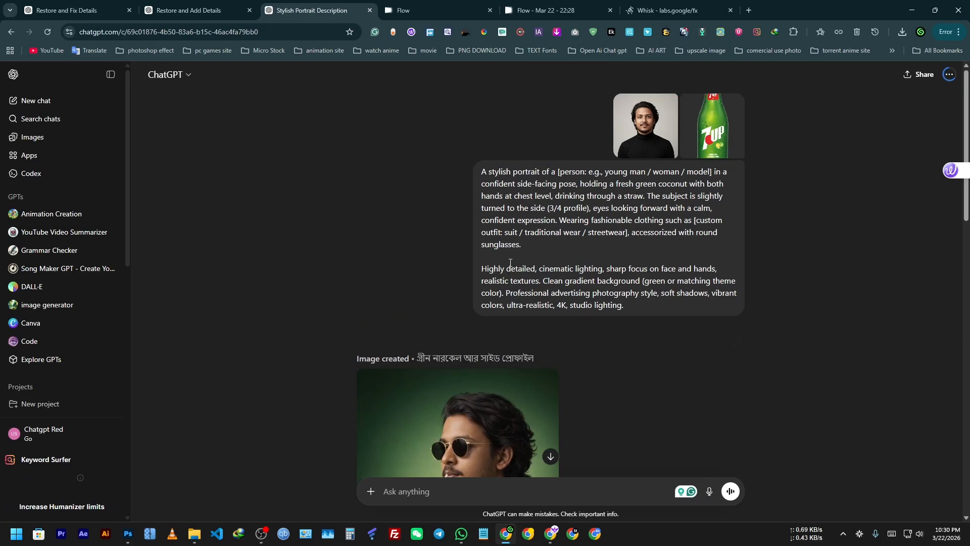
pyautogui.hotkey('ctrl', 'shift', 'Tab')
pyautogui.scroll(3, 484, 304)
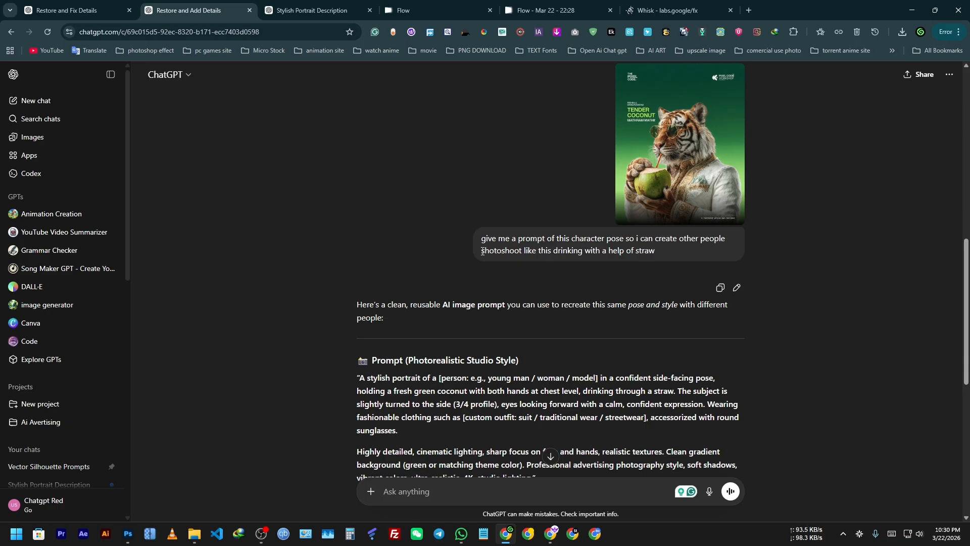
pyautogui.click(323, 10)
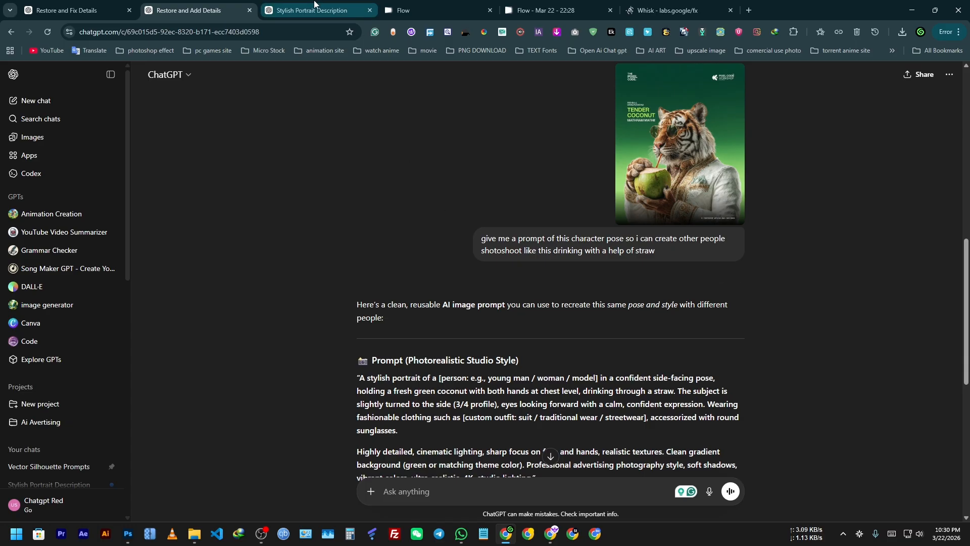
pyautogui.scroll(-10, 291, 399)
pyautogui.scroll(-8, 291, 401)
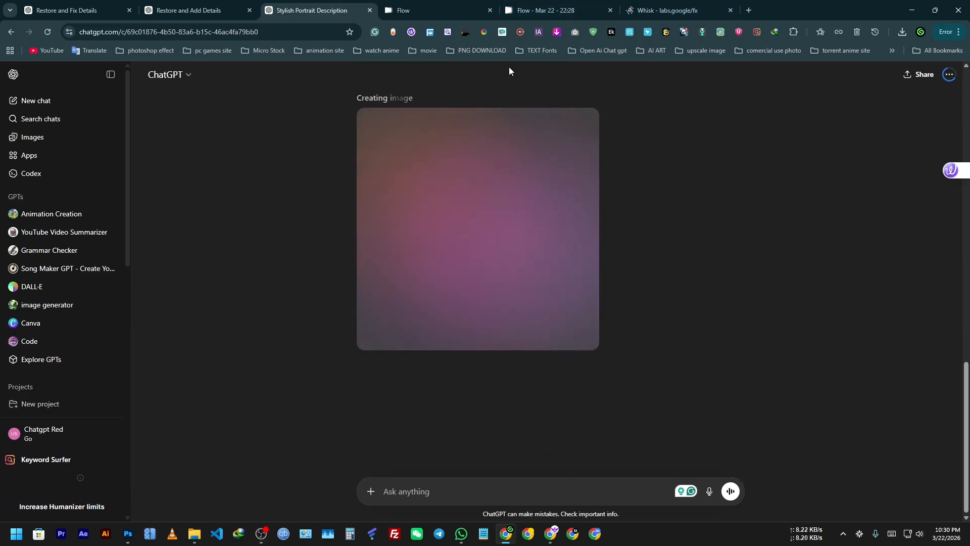
# Return to the Flow project and upload the black-turtleneck portrait from the Cover Photo folder again as a reference
pyautogui.moveTo(198, 2)
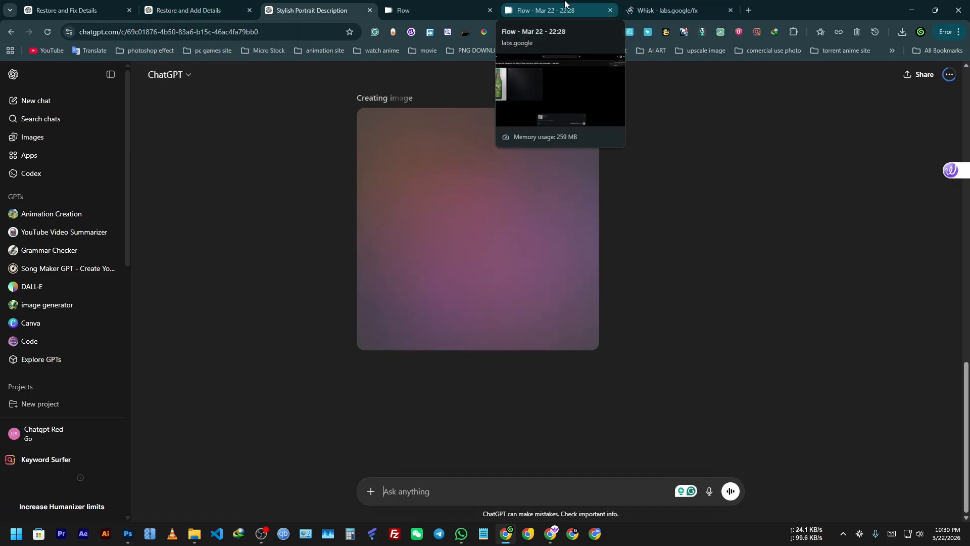
pyautogui.click(551, 10)
pyautogui.click(434, 10)
pyautogui.click(511, 10)
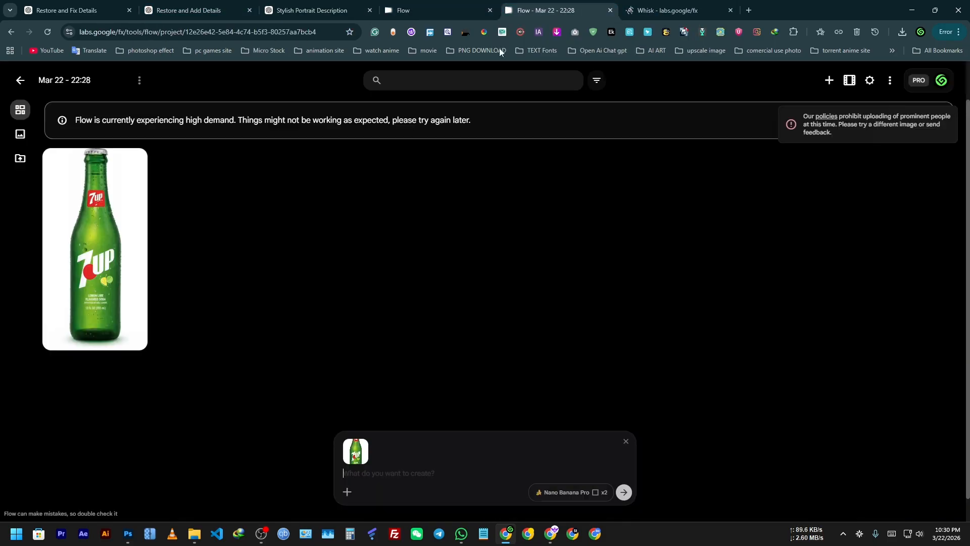
pyautogui.click(347, 492)
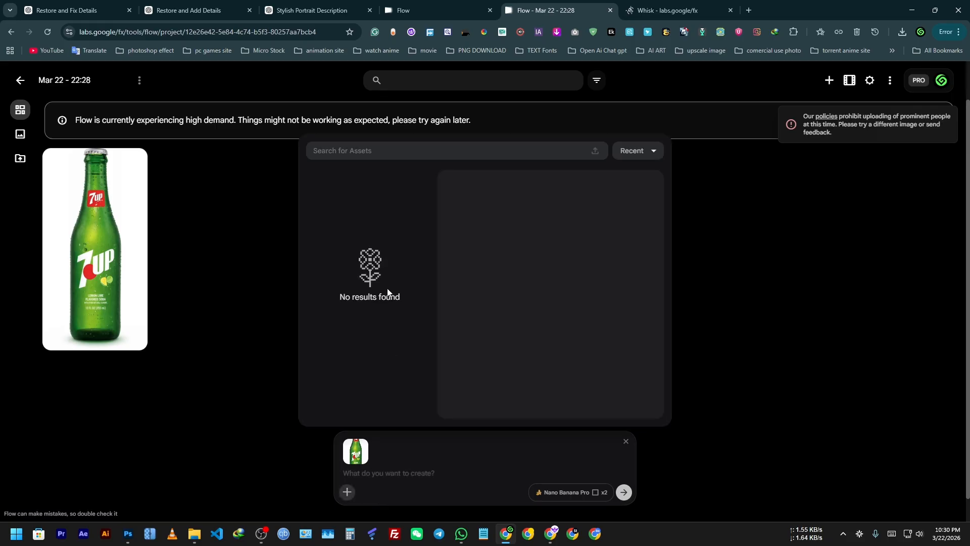
pyautogui.click(596, 150)
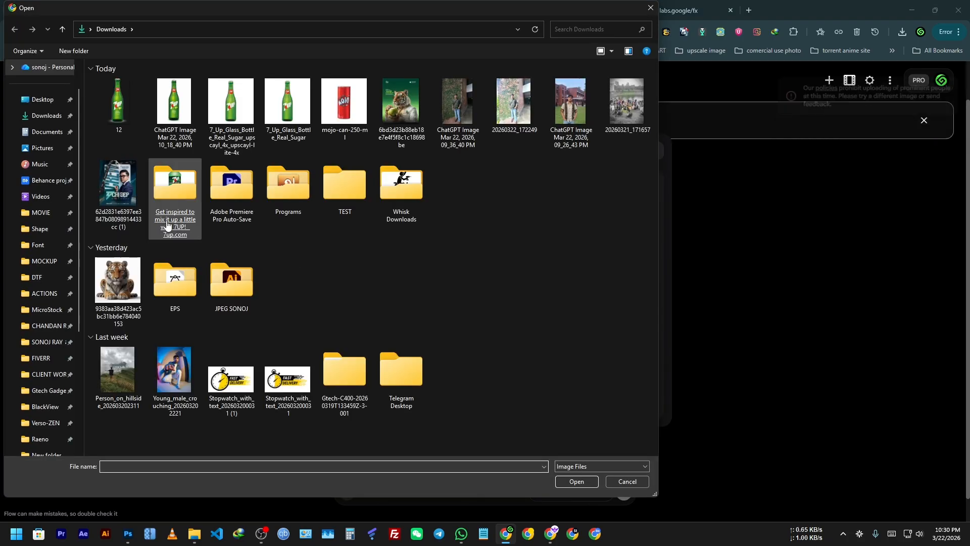
pyautogui.click(46, 180)
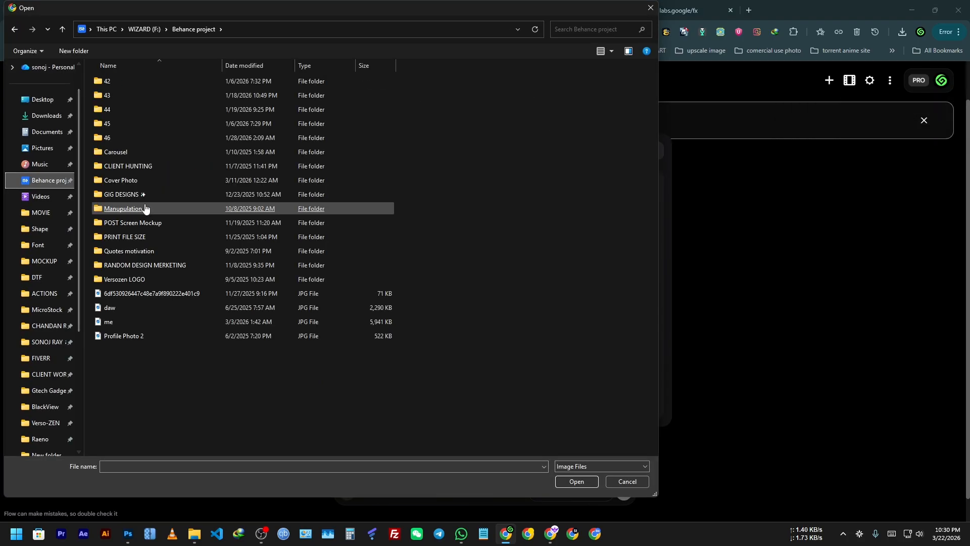
pyautogui.doubleClick(129, 180)
pyautogui.doubleClick(342, 99)
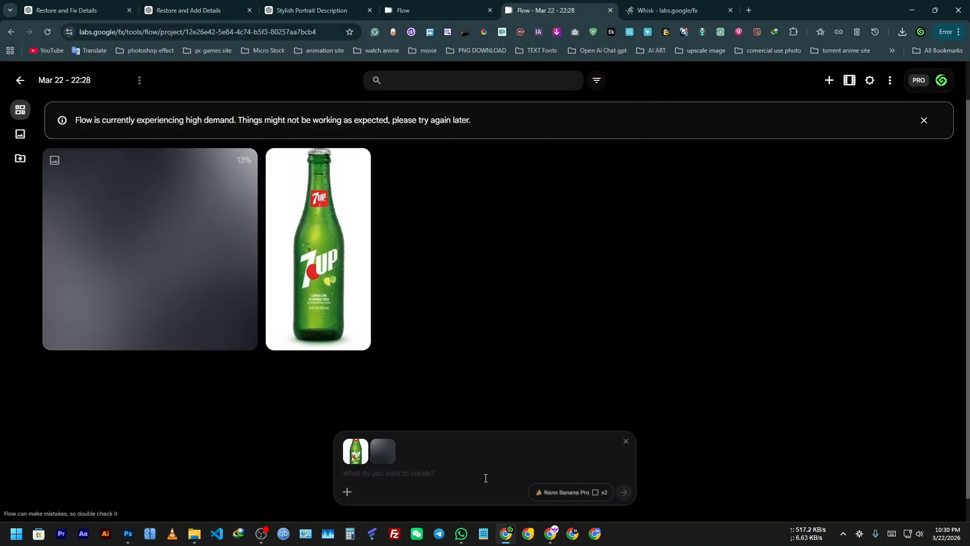
# Reopen the Restore and Add Details chat and examine its photorealistic studio prompt for the straw-drinking pose
pyautogui.click(312, 10)
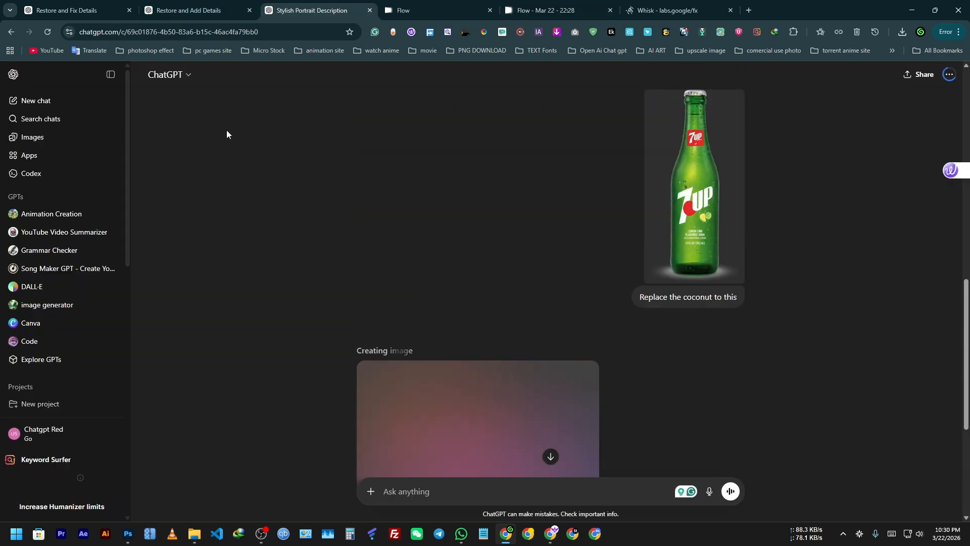
pyautogui.hotkey('ctrl', 'shift', 'Tab')
pyautogui.scroll(-3, 466, 394)
pyautogui.moveTo(363, 177); pyautogui.dragTo(561, 300)
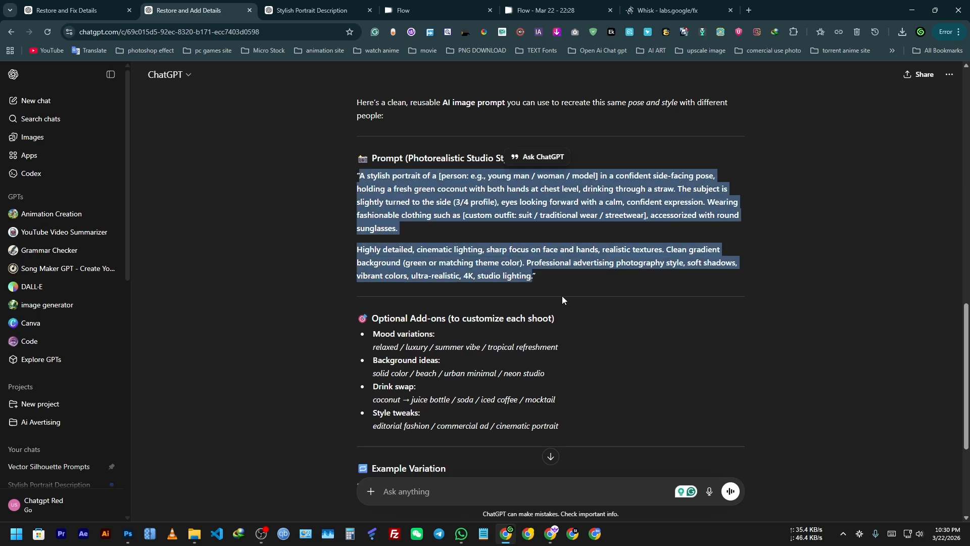
pyautogui.click(562, 299)
pyautogui.click(371, 491)
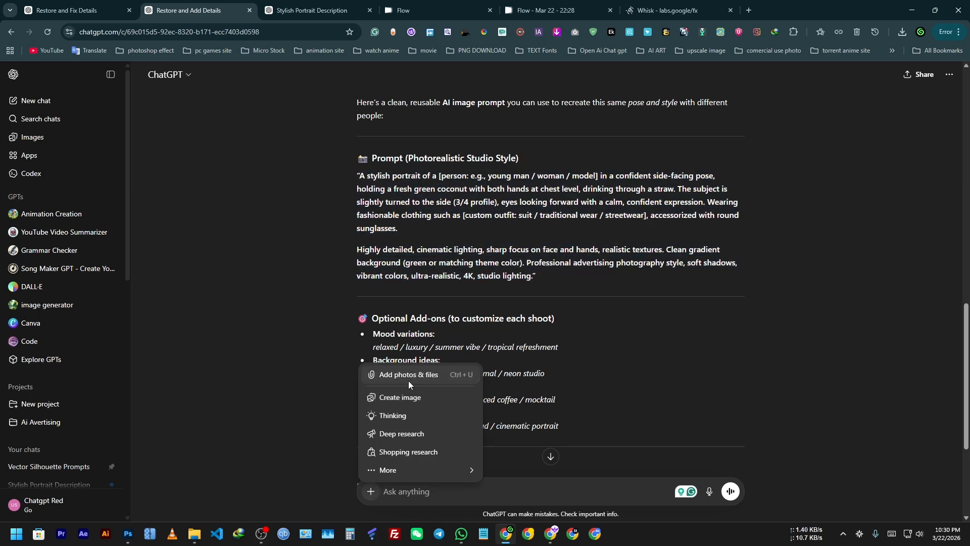
pyautogui.click(408, 375)
pyautogui.click(46, 152)
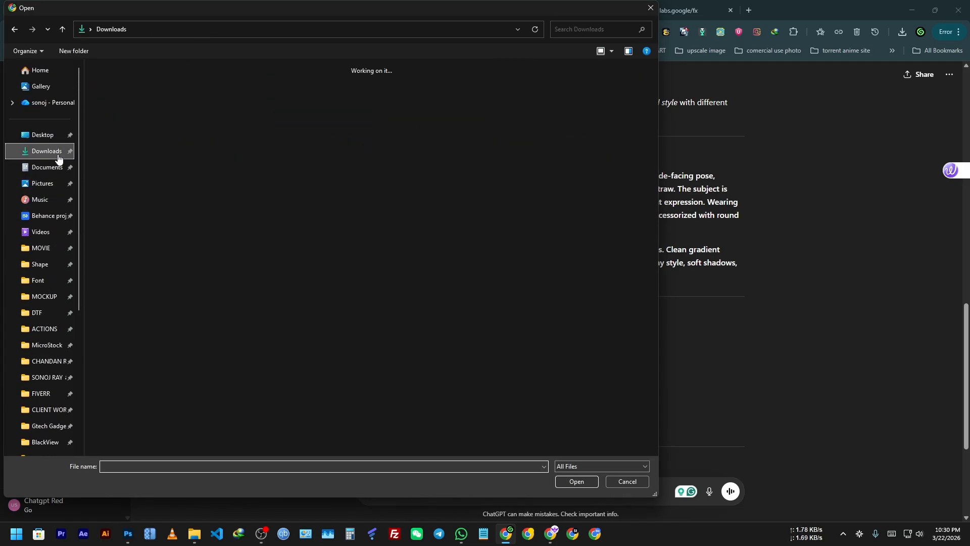
pyautogui.doubleClick(134, 109)
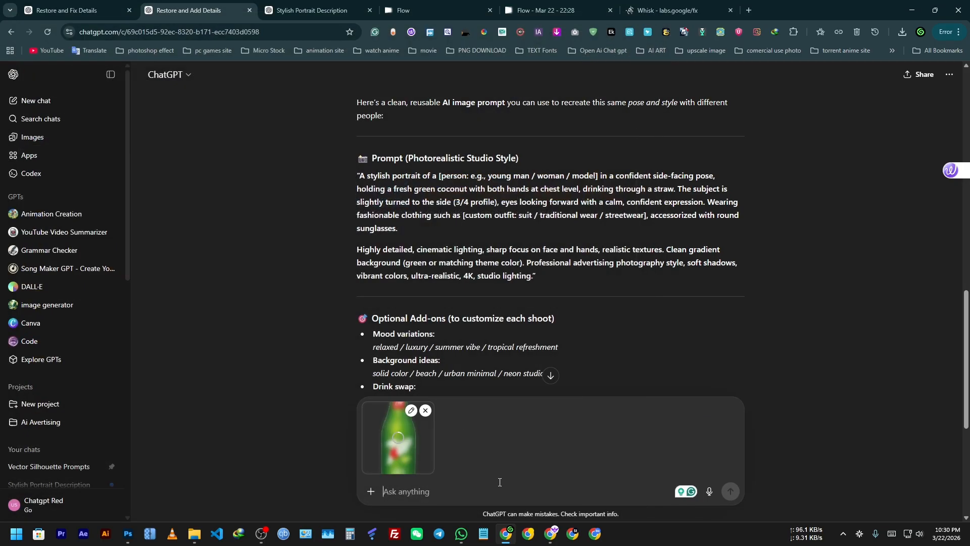
pyautogui.write('th')
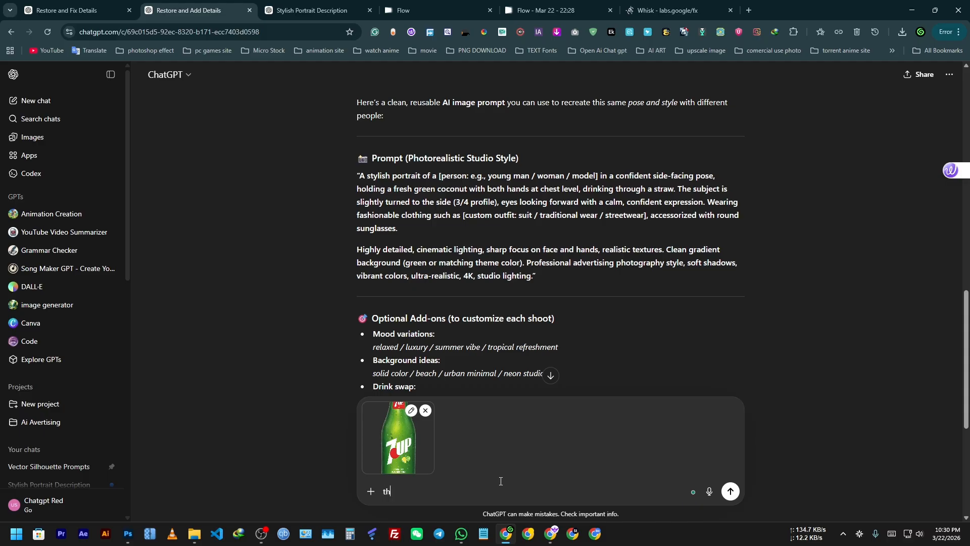
pyautogui.write('is')
pyautogui.hotkey('ctrl', 'a')
pyautogui.click(429, 409)
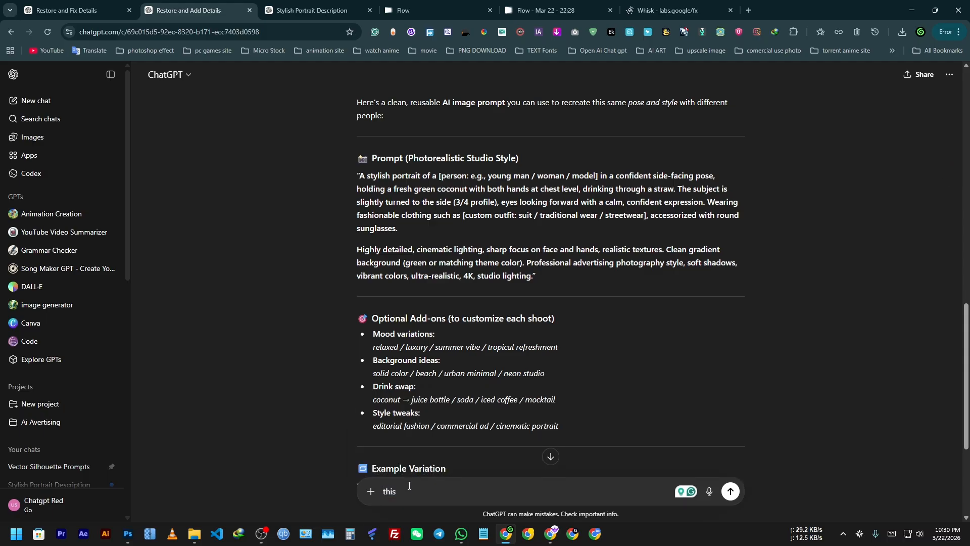
# Write "i want to photoshoot with this product" as the new message and attach the 7UP bottle image from Downloads
pyautogui.press('BackSpace')
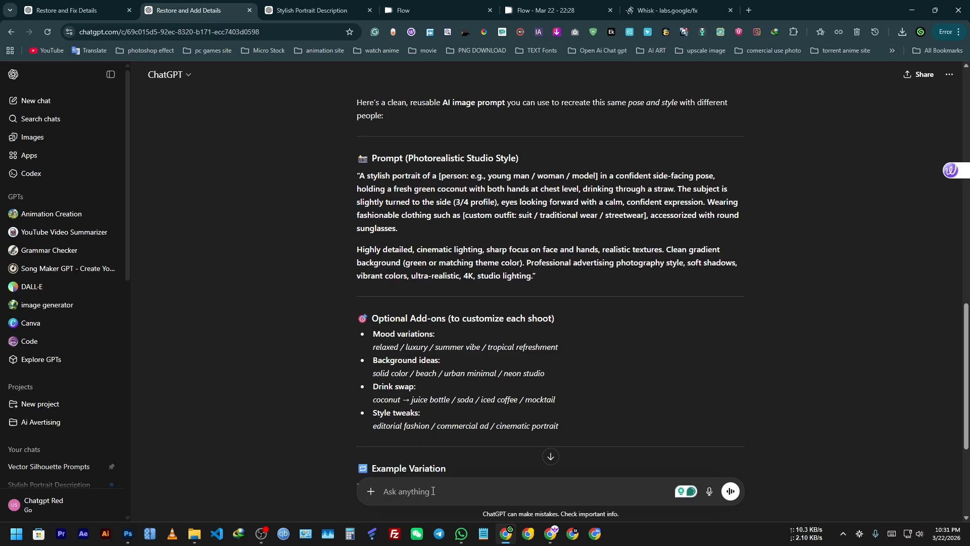
pyautogui.write('i')
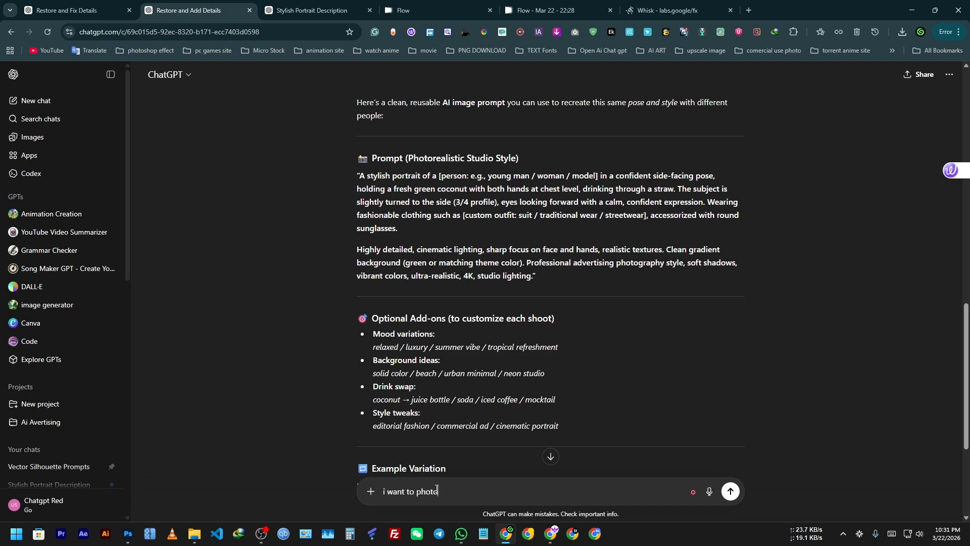
pyautogui.write('want to photoshoot ')
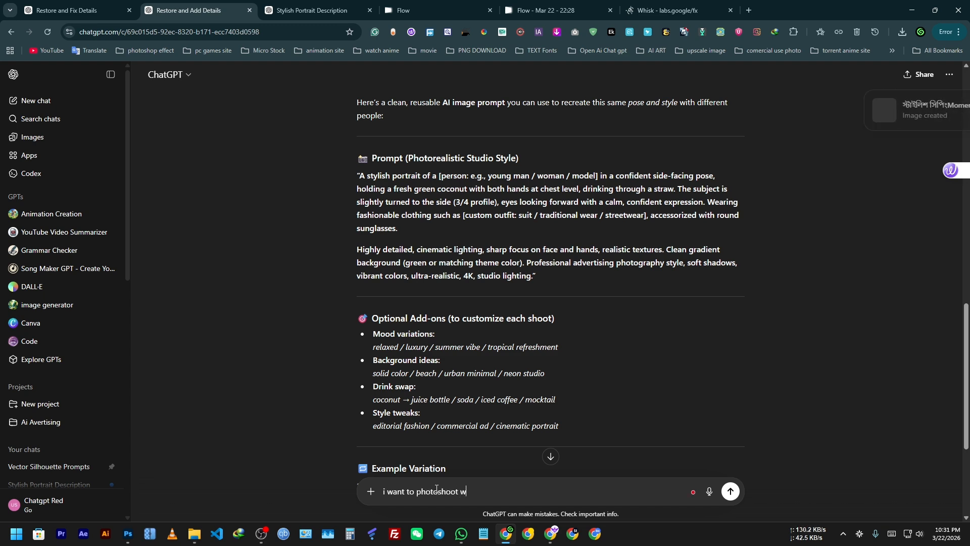
pyautogui.write('with this p')
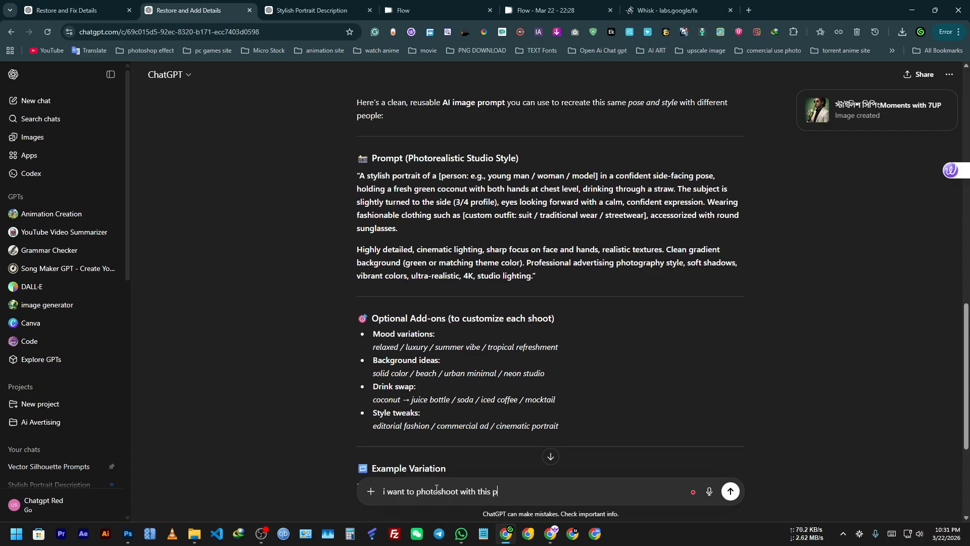
pyautogui.write('roduct')
pyautogui.click(371, 492)
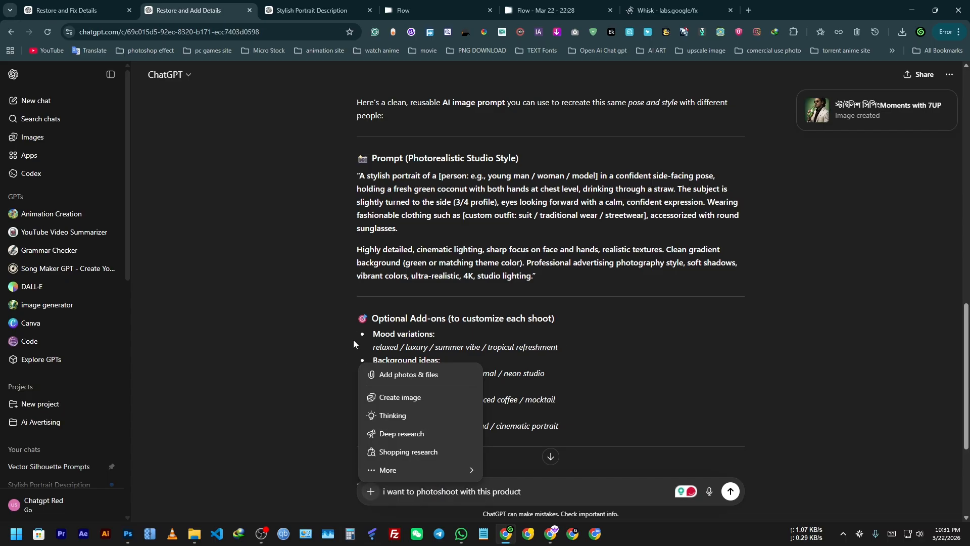
pyautogui.click(398, 382)
pyautogui.doubleClick(123, 108)
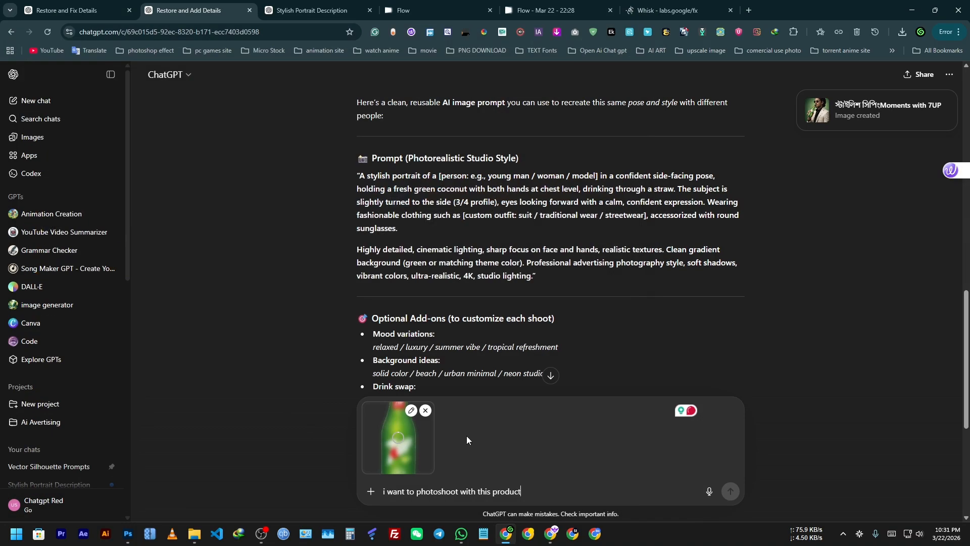
# Complete the request with "make a new prompt please", submit it, and select the returned Main Prompt text
pyautogui.write('make')
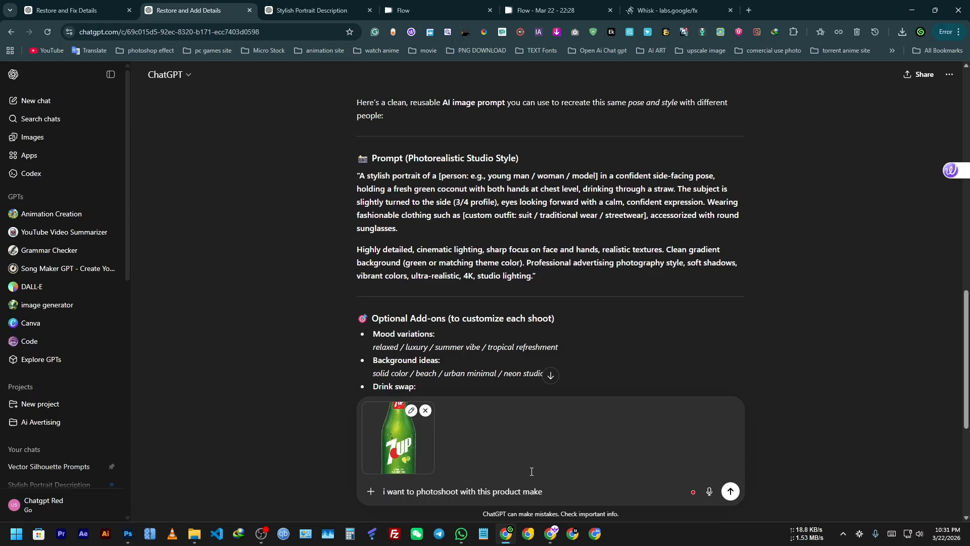
pyautogui.write(' a')
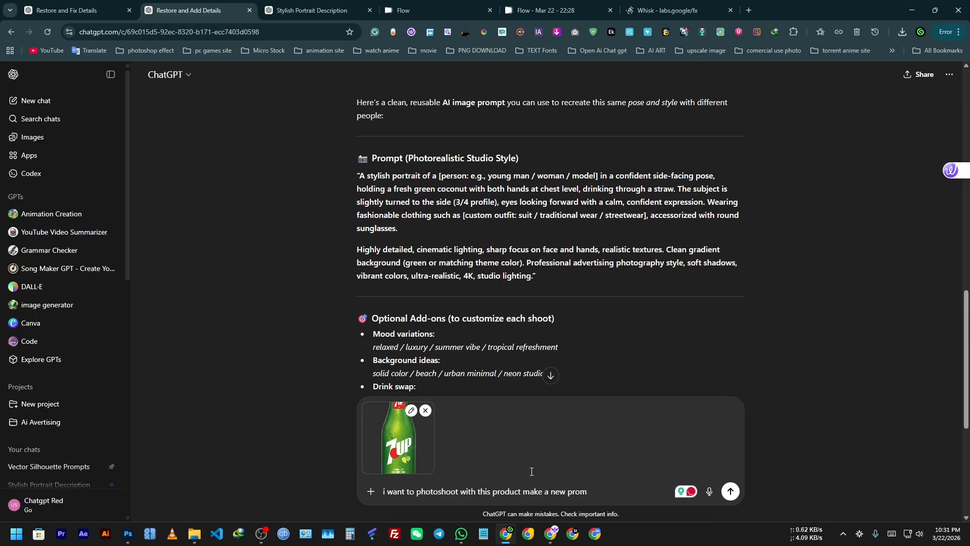
pyautogui.write('new prompt please')
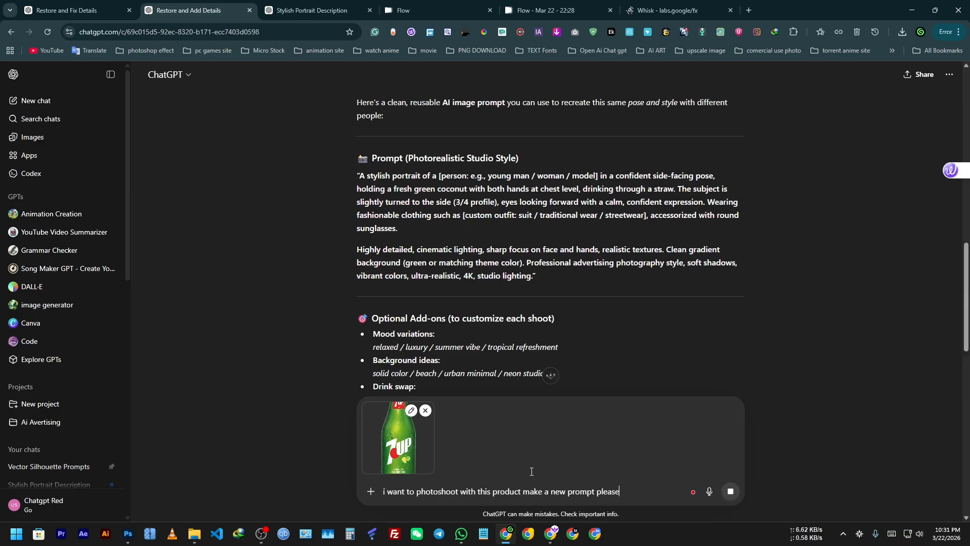
pyautogui.press('Return')
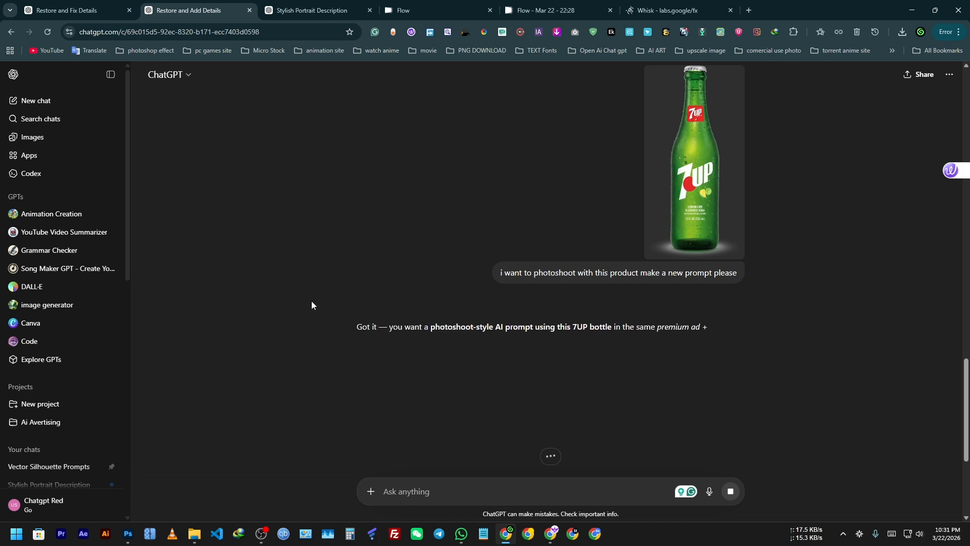
pyautogui.scroll(-3, 310, 300)
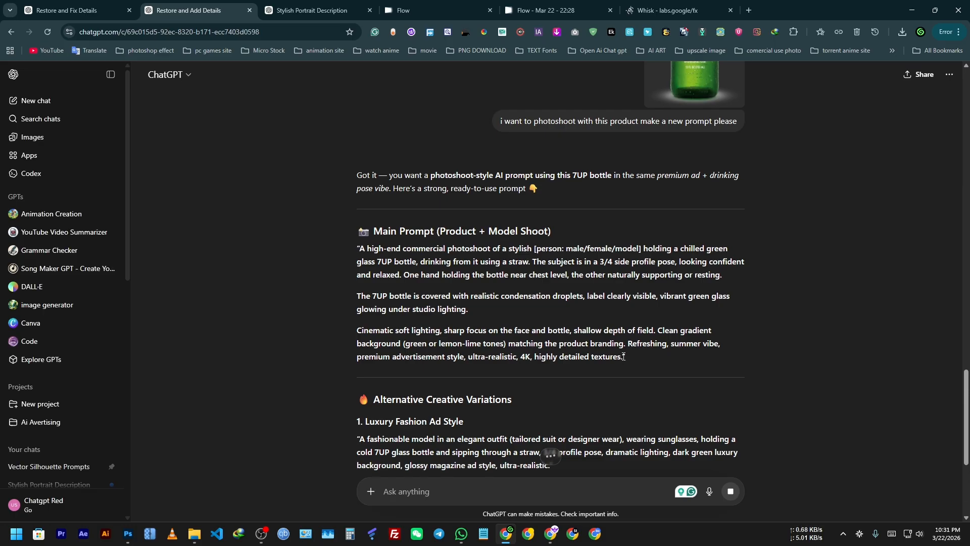
pyautogui.moveTo(624, 355); pyautogui.dragTo(612, 372)
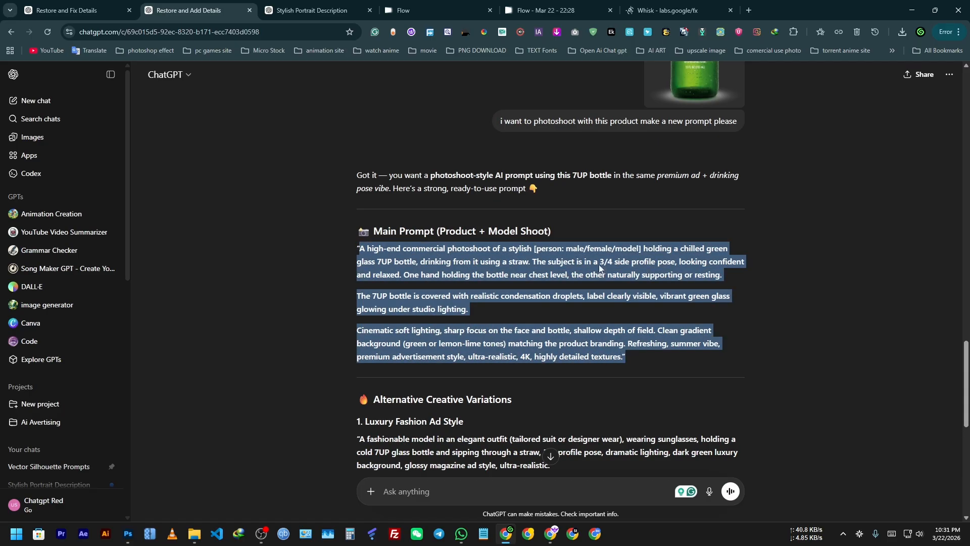
# Examine the generated 7UP portrait in the Stylish Portrait Description chat at full size and compare it with the earlier images
pyautogui.click(311, 11)
pyautogui.scroll(-6, 366, 220)
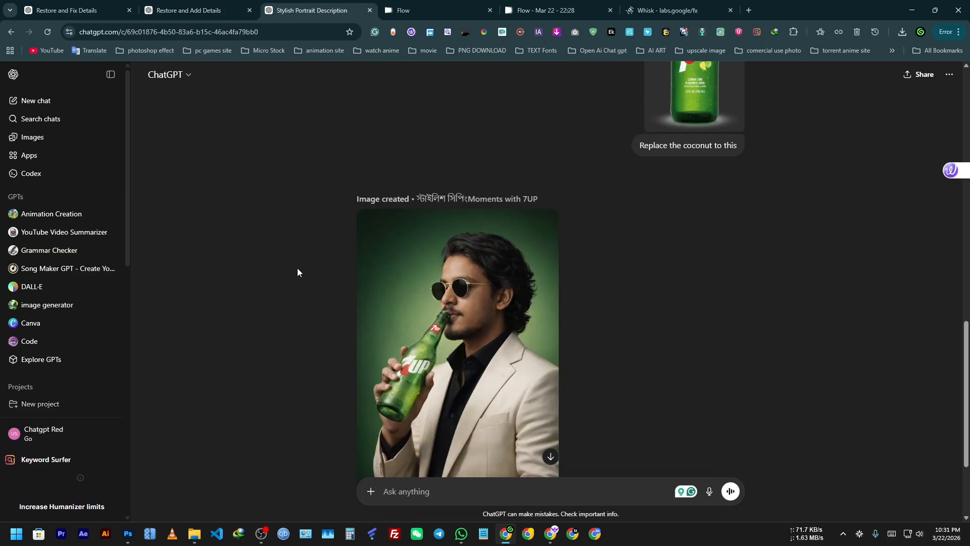
pyautogui.click(465, 236)
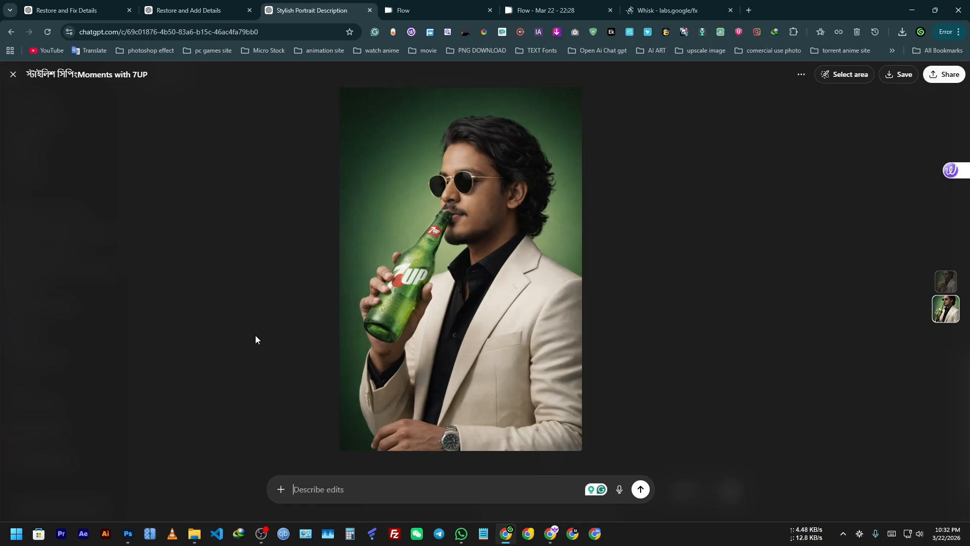
pyautogui.click(256, 335)
pyautogui.scroll(4, 466, 394)
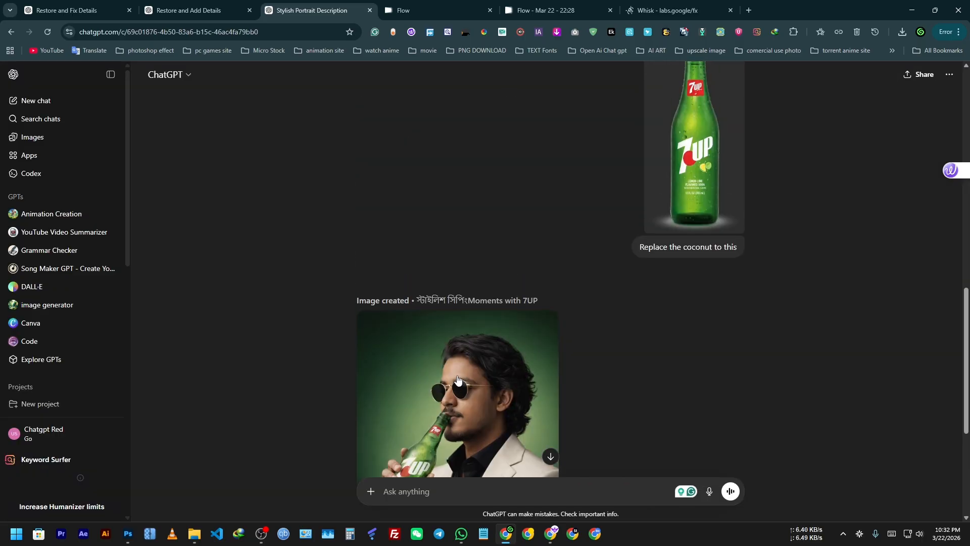
pyautogui.scroll(8, 449, 367)
pyautogui.scroll(-5, 278, 318)
pyautogui.scroll(-5, 278, 318)
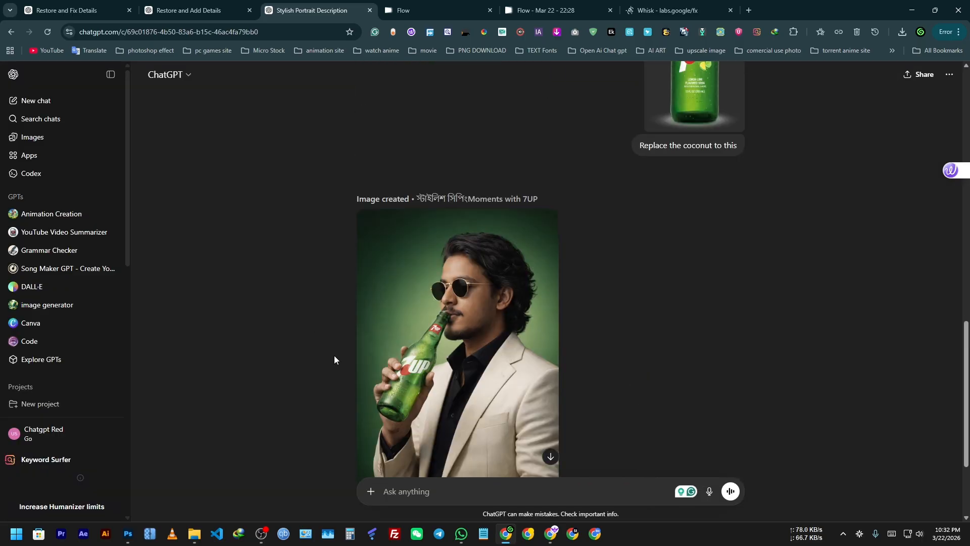
# Download the generated portrait of the man drinking from the 7UP bottle
pyautogui.scroll(-3, 341, 392)
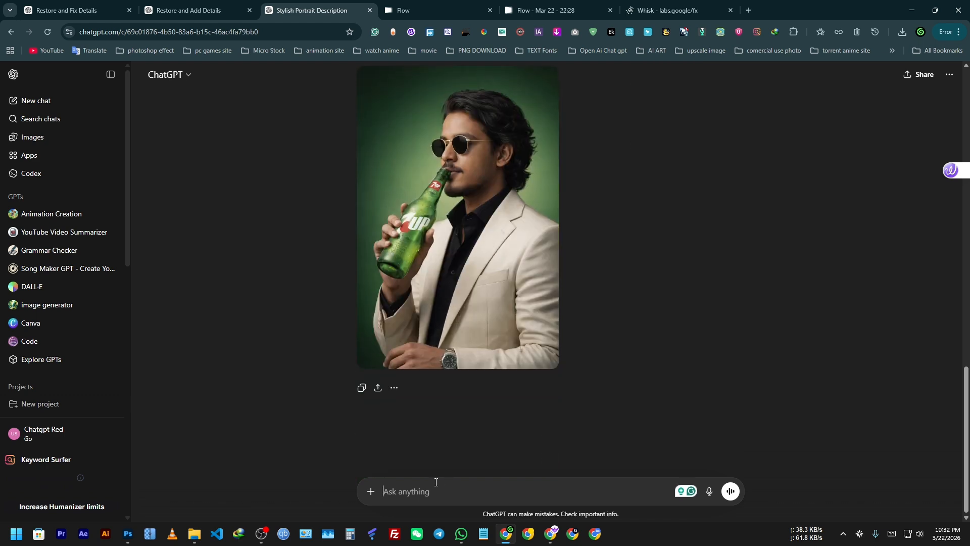
pyautogui.scroll(2, 406, 457)
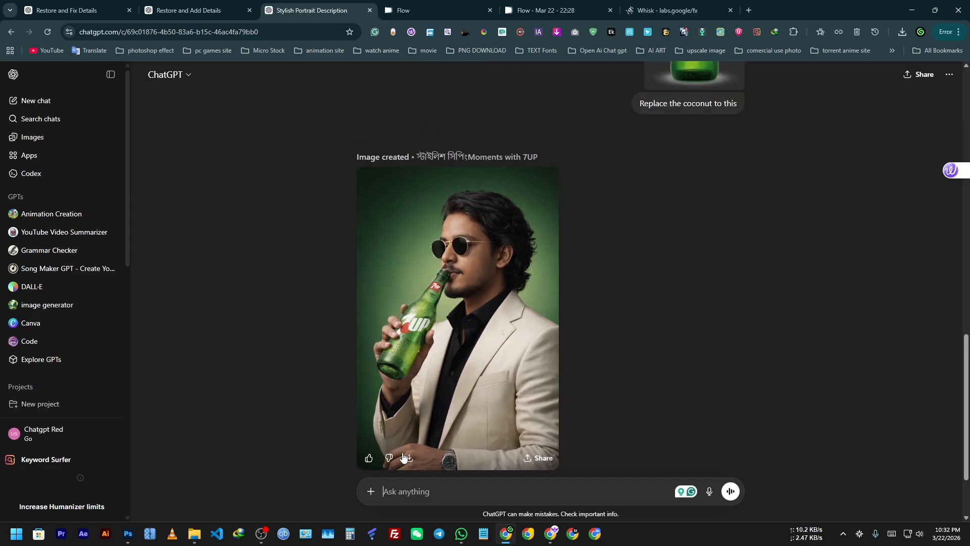
pyautogui.click(410, 459)
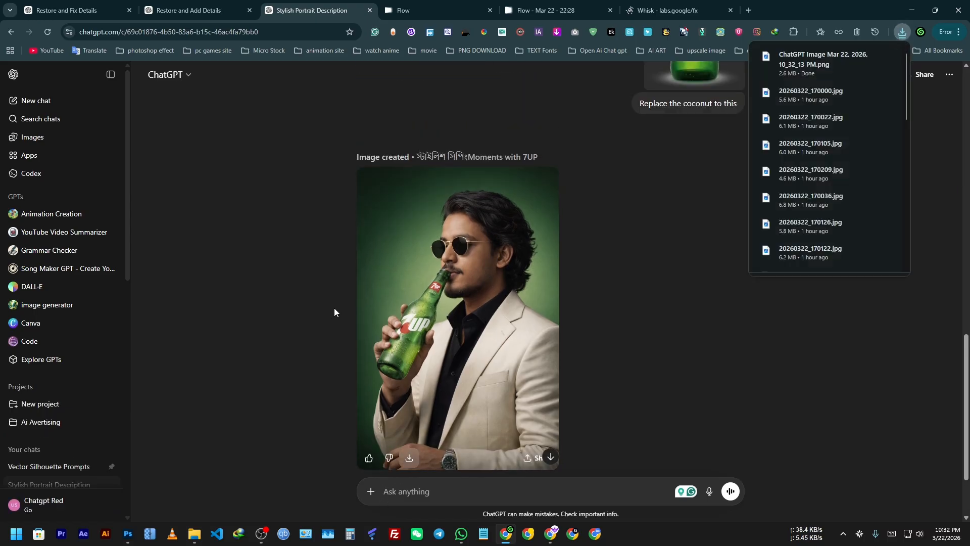
pyautogui.click(422, 4)
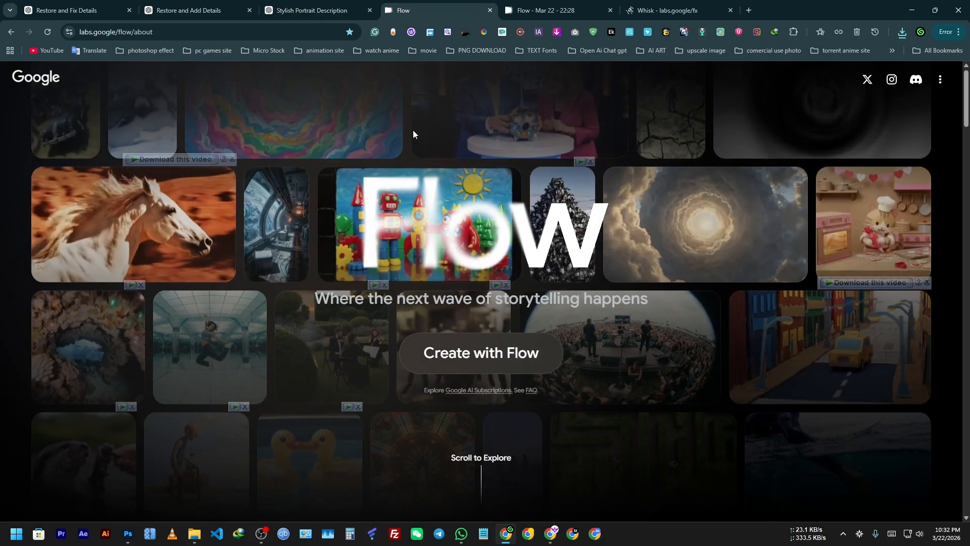
pyautogui.click(309, 4)
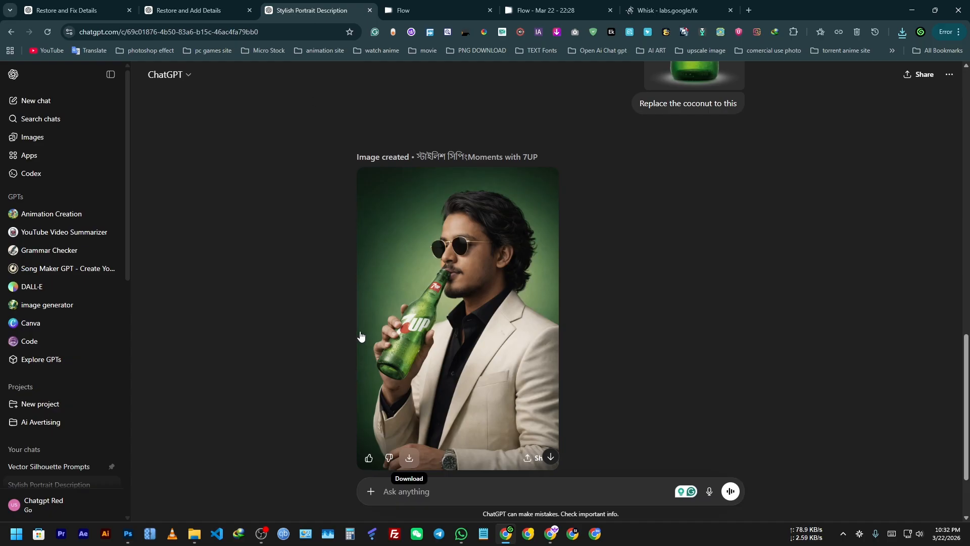
# Return to the Restore and Add Details chat and submit the follow-up "and drinking with straw"
pyautogui.click(216, 5)
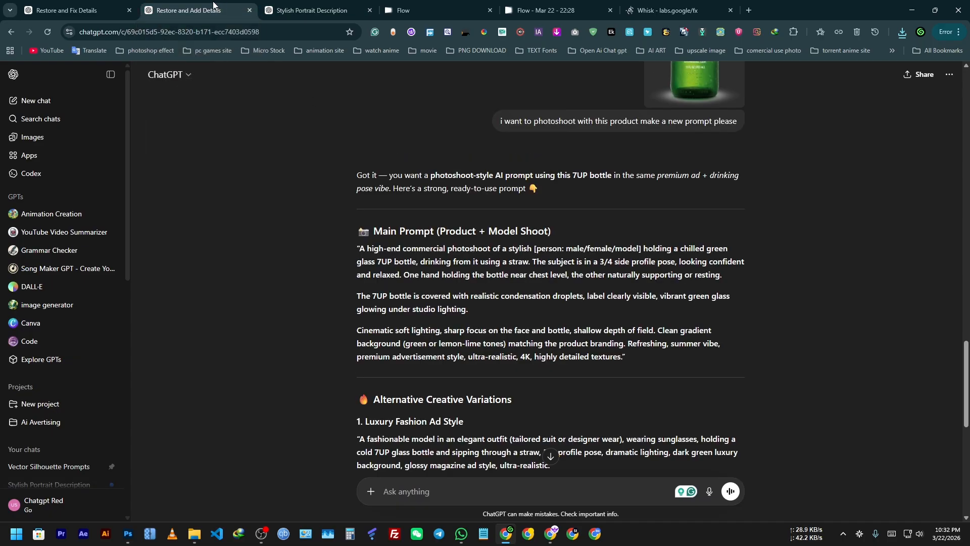
pyautogui.scroll(-2, 557, 246)
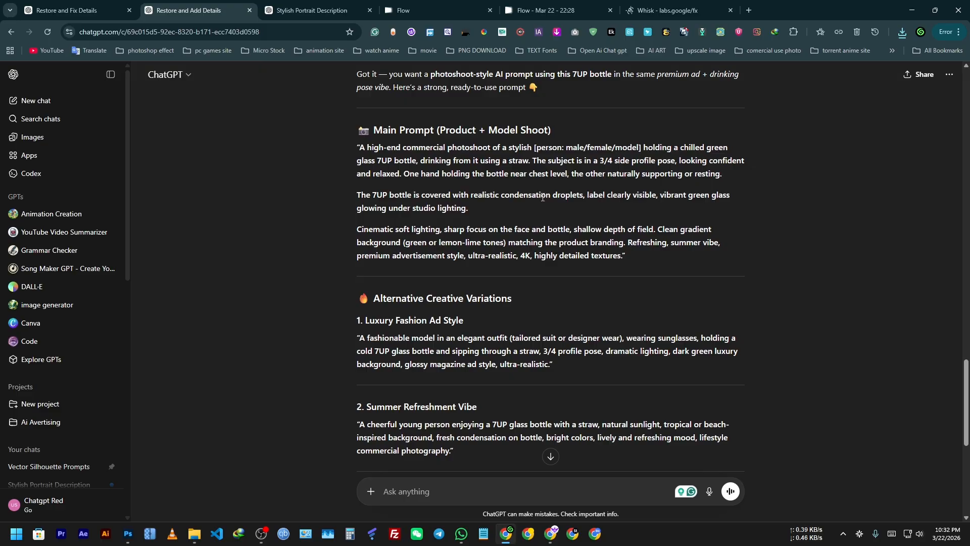
pyautogui.click(469, 491)
pyautogui.write('and')
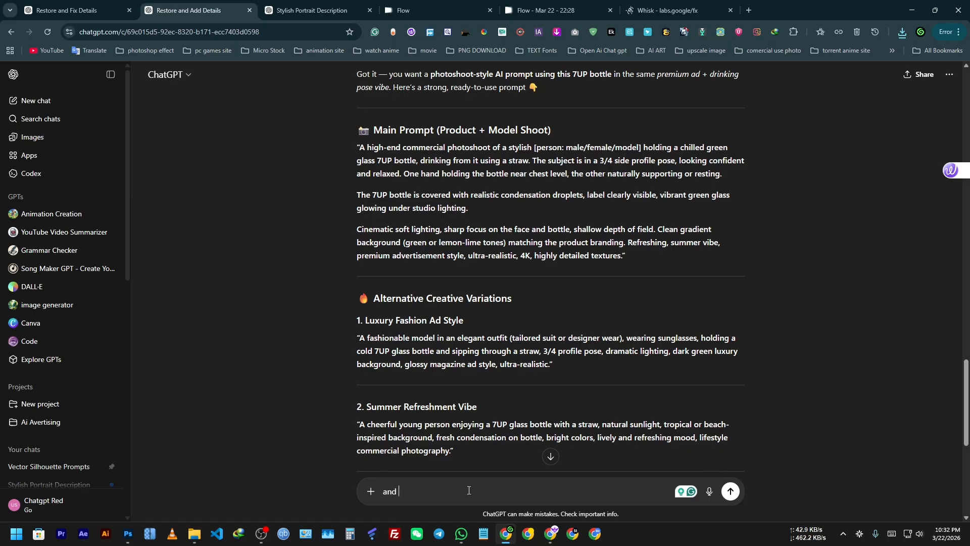
pyautogui.write('drinking with straw')
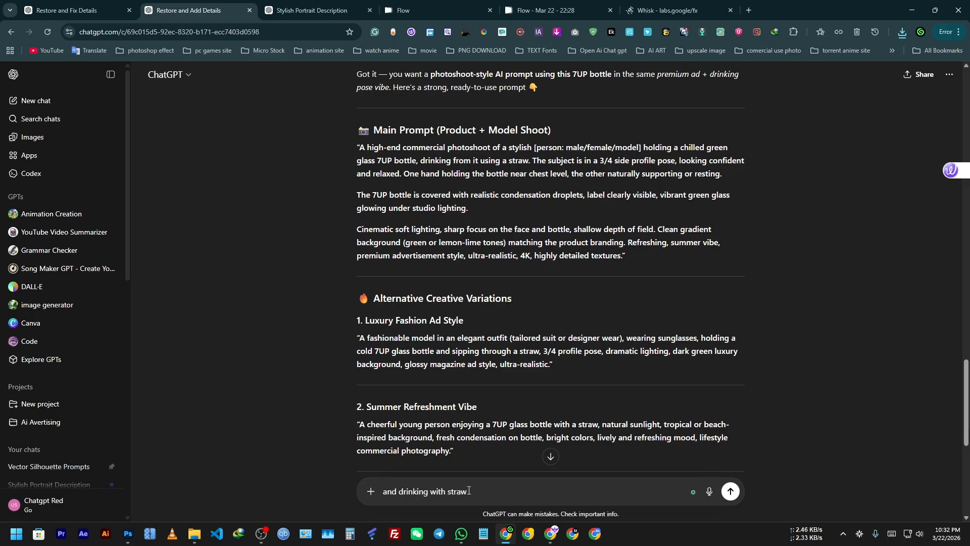
pyautogui.press('Return')
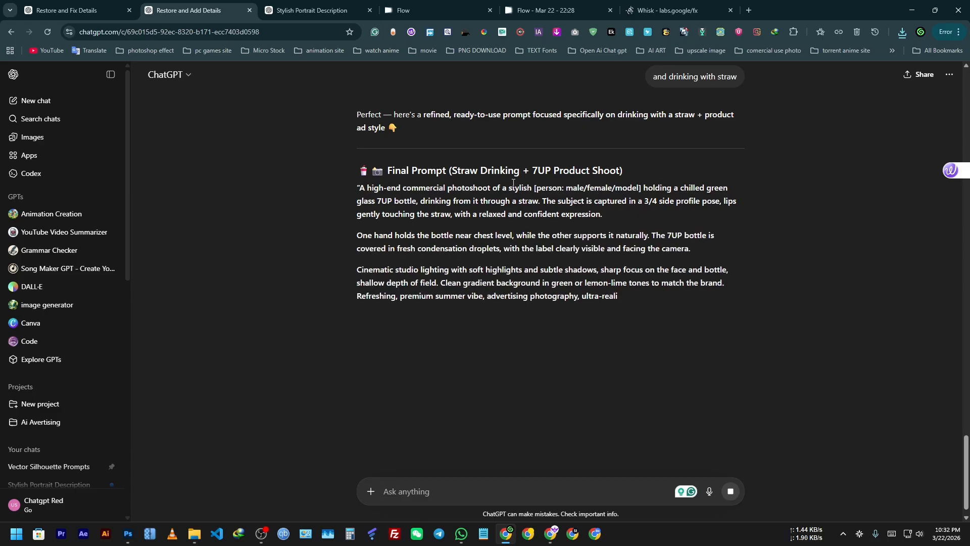
# Copy the full Final Prompt text for the straw drinking and 7UP product shoot
pyautogui.moveTo(359, 188); pyautogui.dragTo(373, 201)
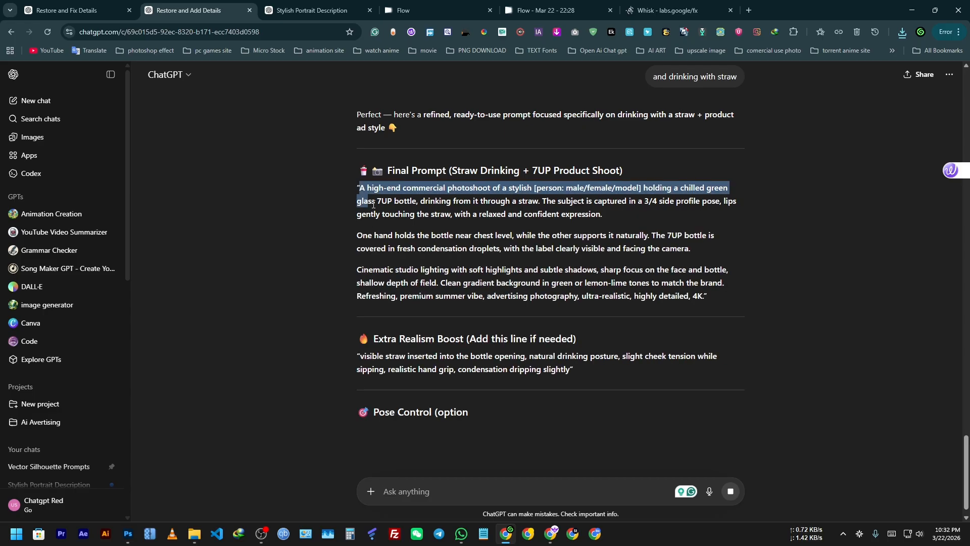
pyautogui.moveTo(704, 296); pyautogui.dragTo(734, 306)
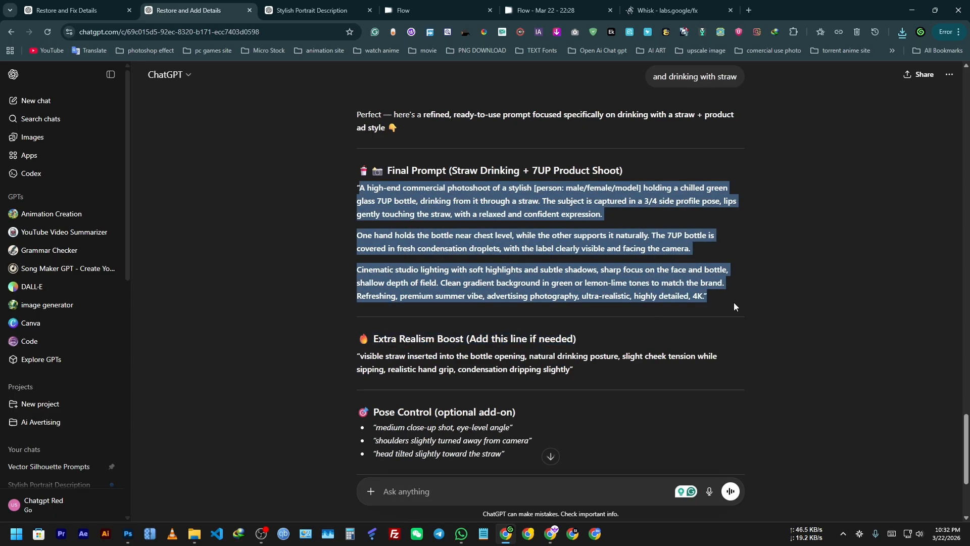
pyautogui.rightClick(646, 278)
pyautogui.click(674, 292)
# In the Stylish Portrait Description chat, attach the black-turtleneck portrait from the Behance project's Cover Photo folder
pyautogui.click(273, 5)
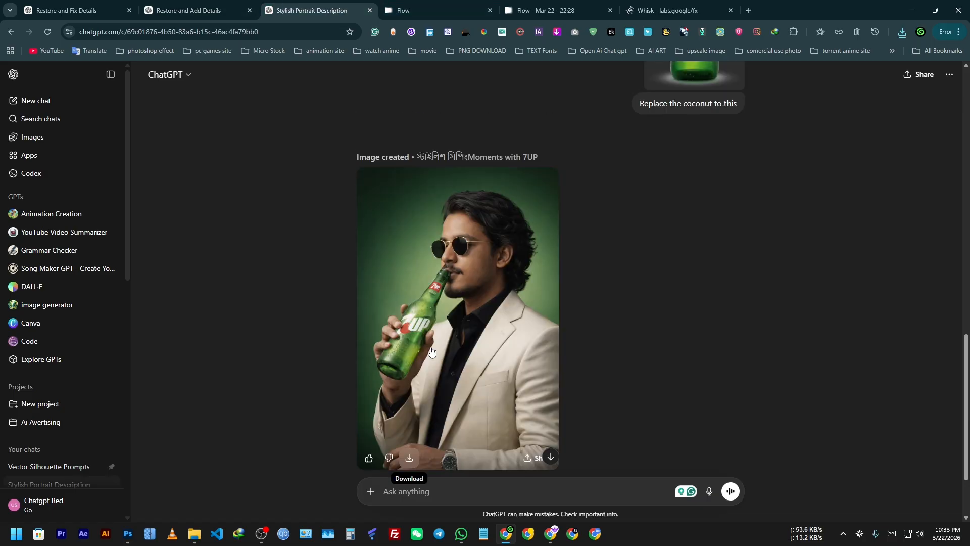
pyautogui.scroll(-2, 431, 351)
pyautogui.click(371, 492)
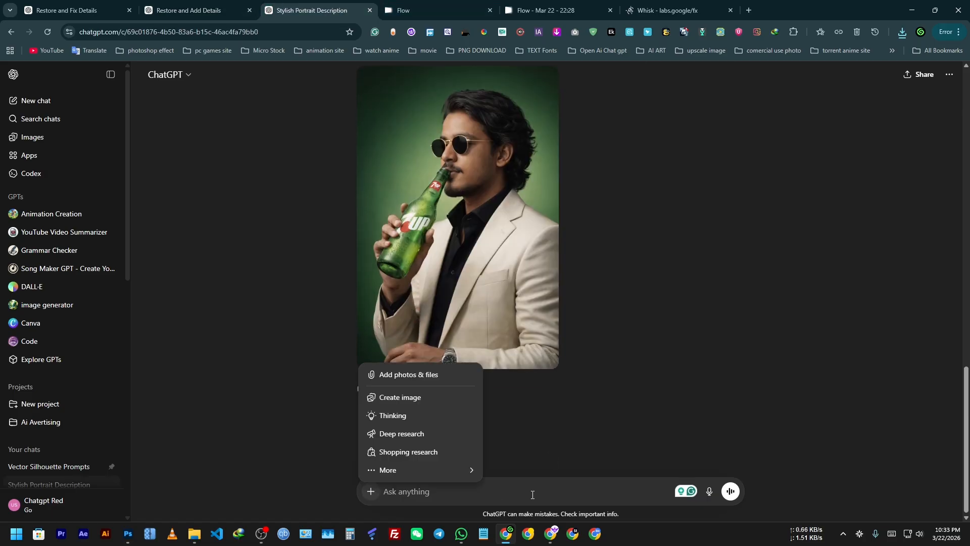
pyautogui.click(426, 372)
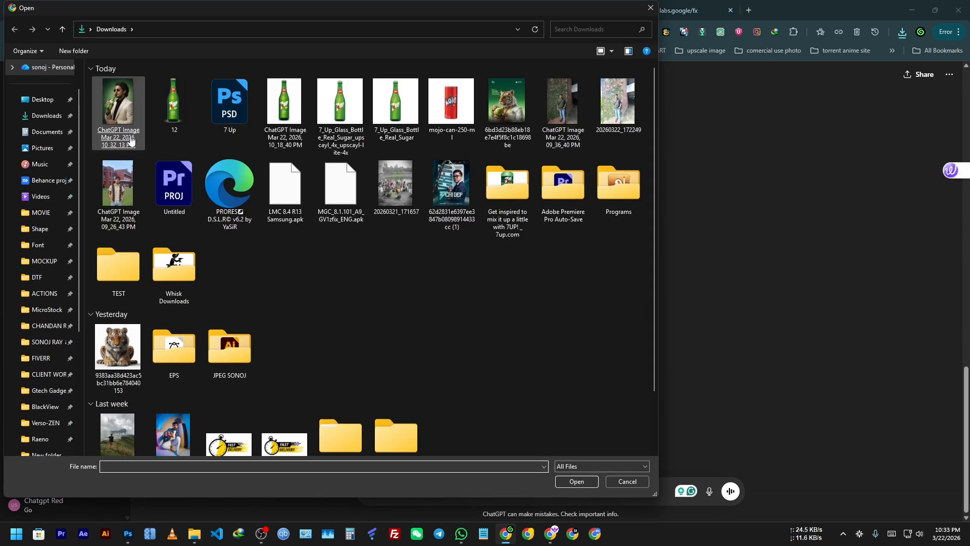
pyautogui.click(45, 180)
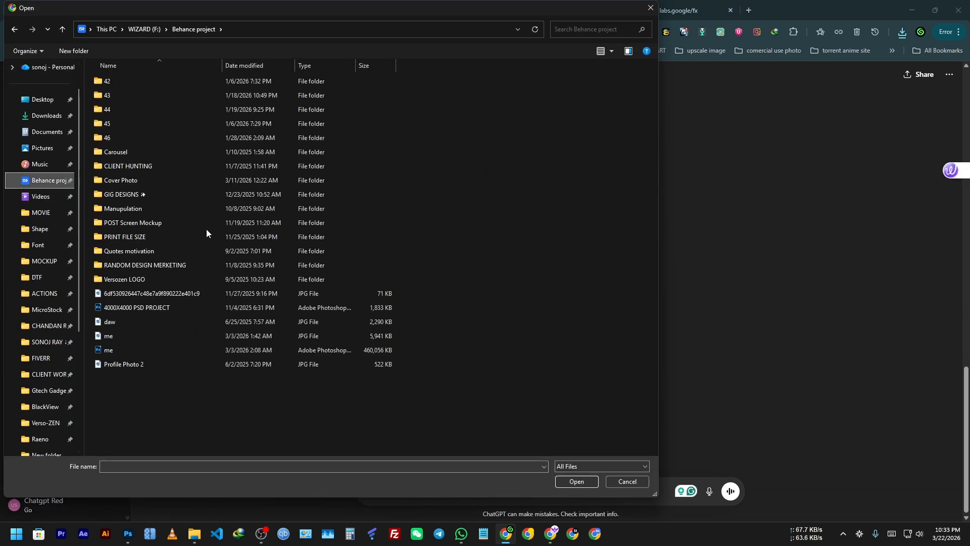
pyautogui.doubleClick(132, 166)
pyautogui.hotkey('alt', 'Left')
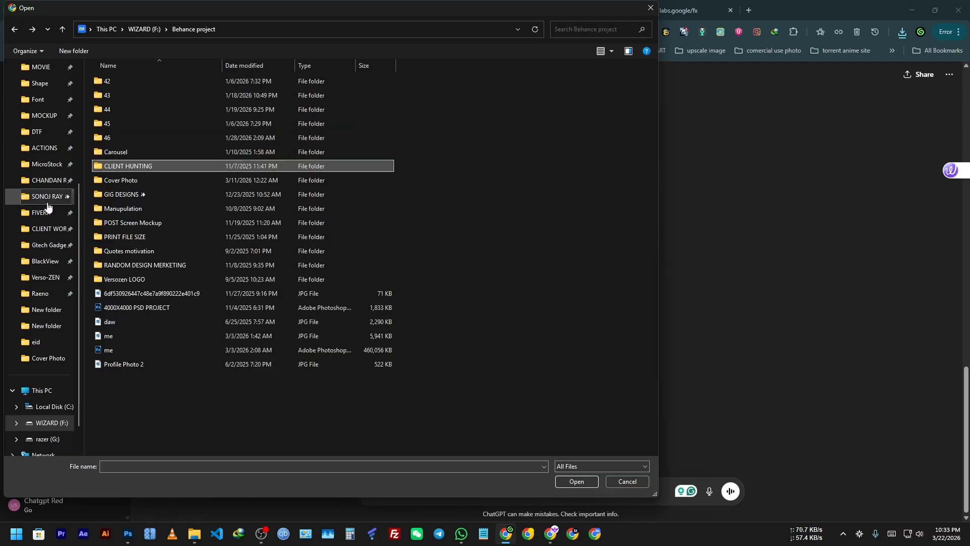
pyautogui.doubleClick(128, 182)
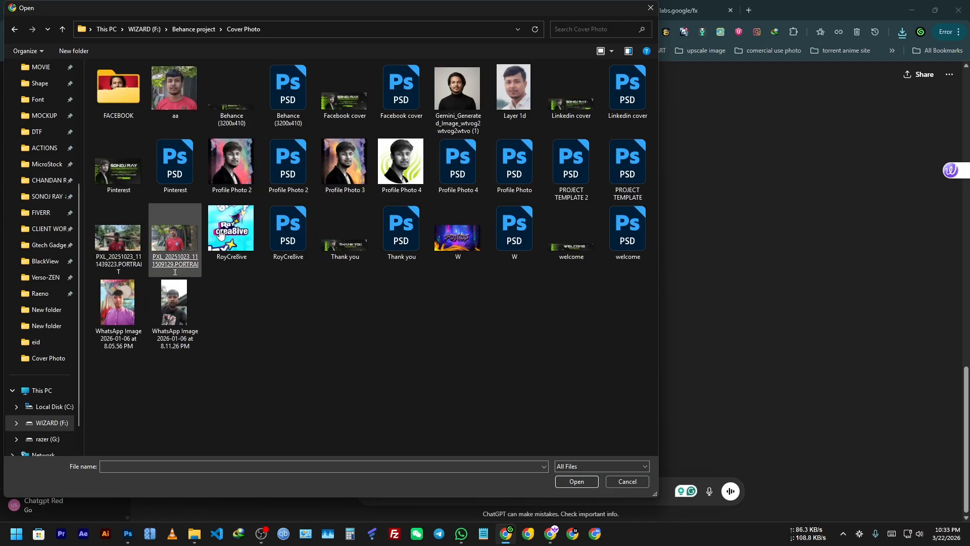
pyautogui.doubleClick(466, 89)
# Attach the 7UP bottle image from Downloads alongside the portrait and submit the copied straw-drinking product shoot prompt
pyautogui.click(371, 491)
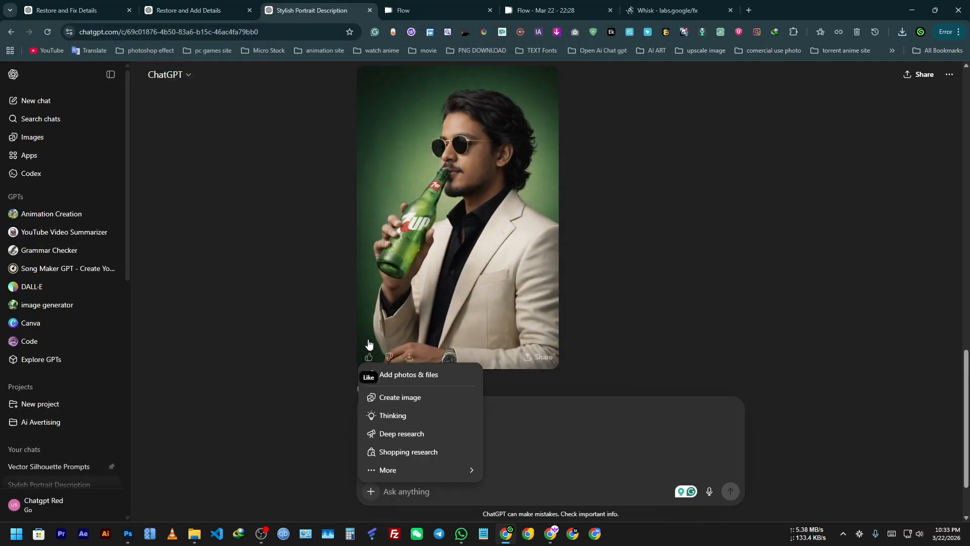
pyautogui.click(377, 375)
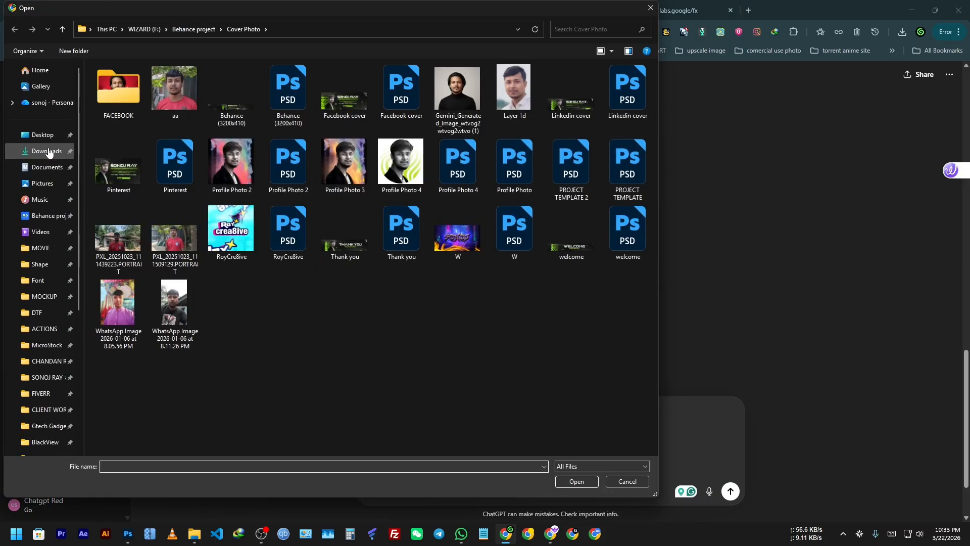
pyautogui.click(48, 151)
pyautogui.doubleClick(174, 103)
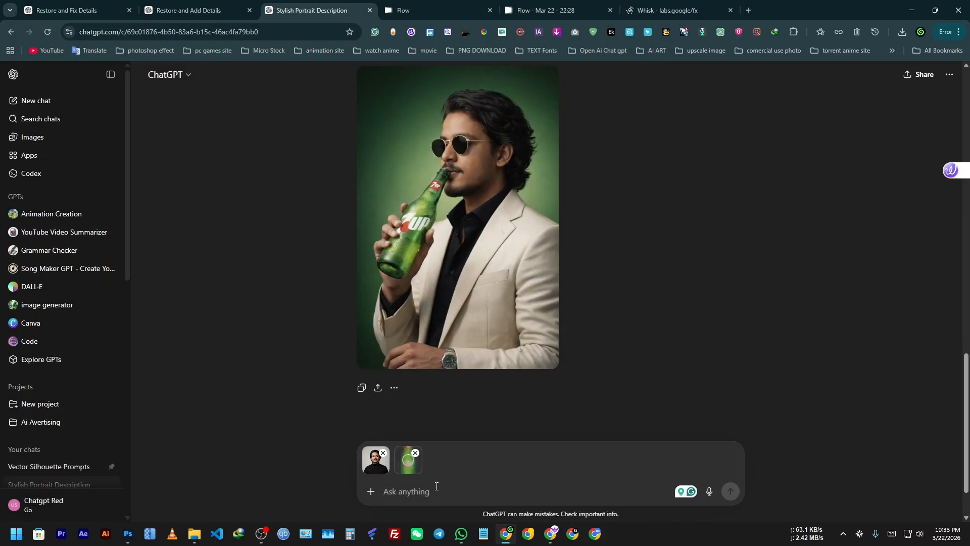
pyautogui.hotkey('ctrl', 'v')
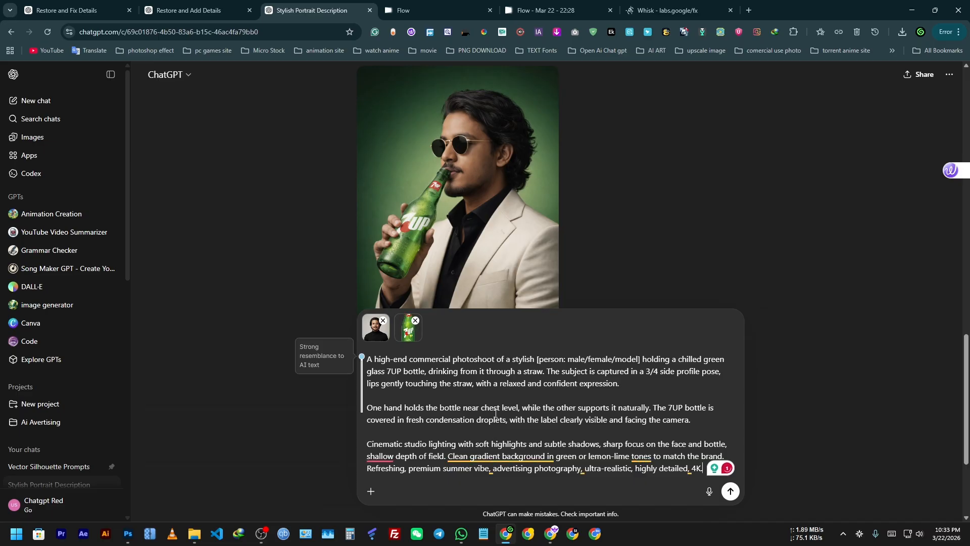
pyautogui.click(730, 491)
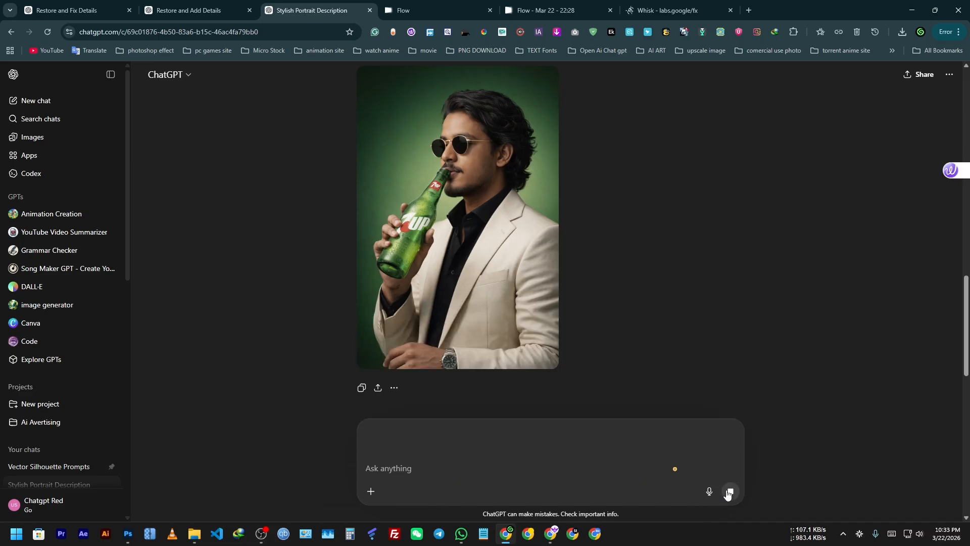
# Check the images in the Mar 22 - 22:28 Flow project, and open the Behance project's Cover Photo folder in File Explorer
pyautogui.click(548, 10)
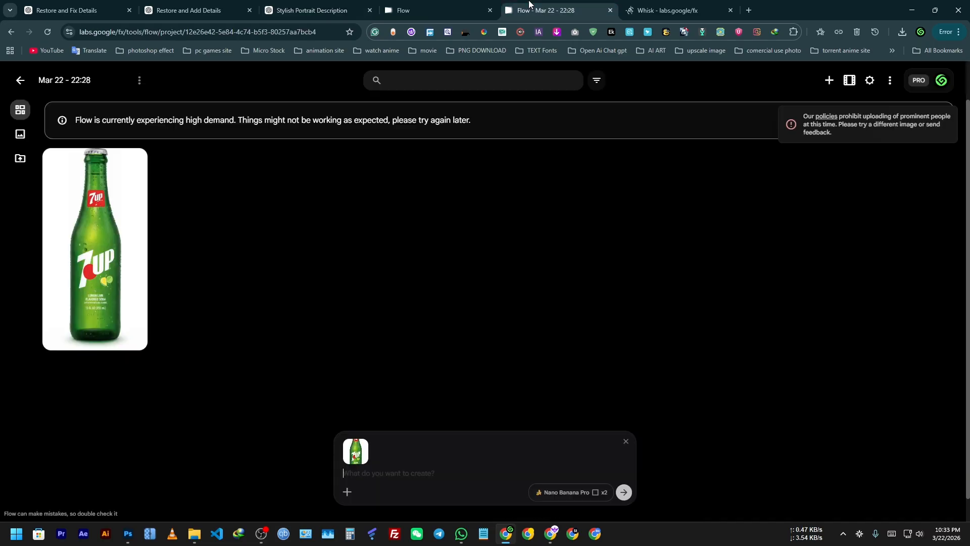
pyautogui.click(20, 134)
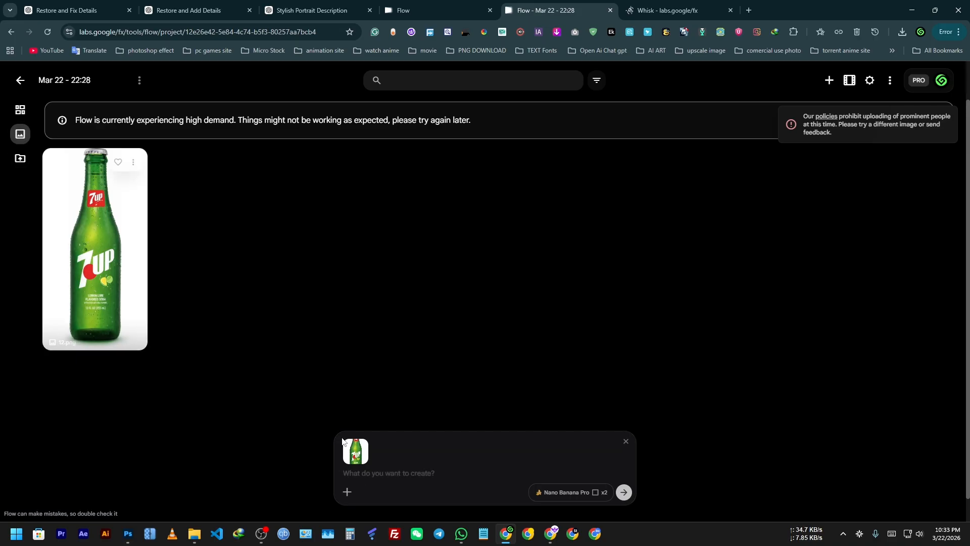
pyautogui.click(194, 536)
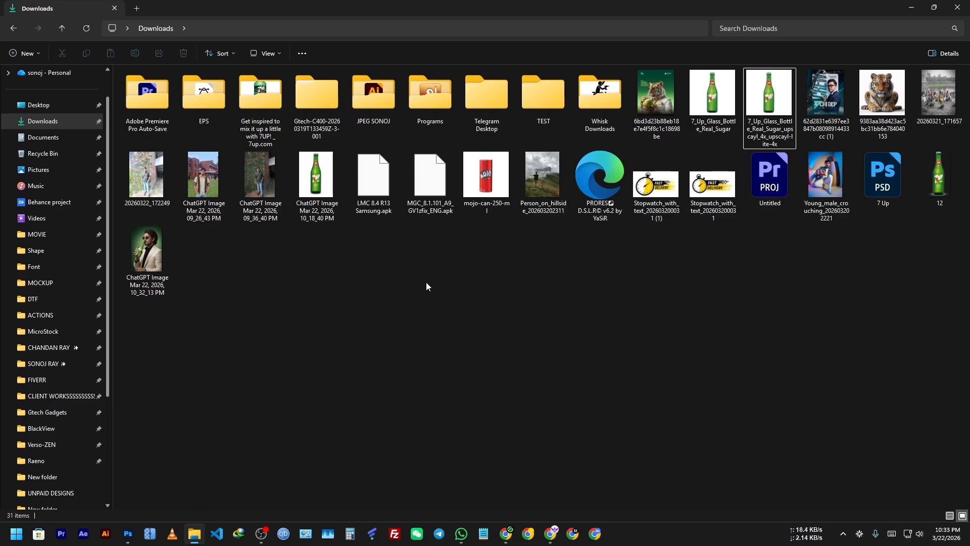
pyautogui.click(56, 202)
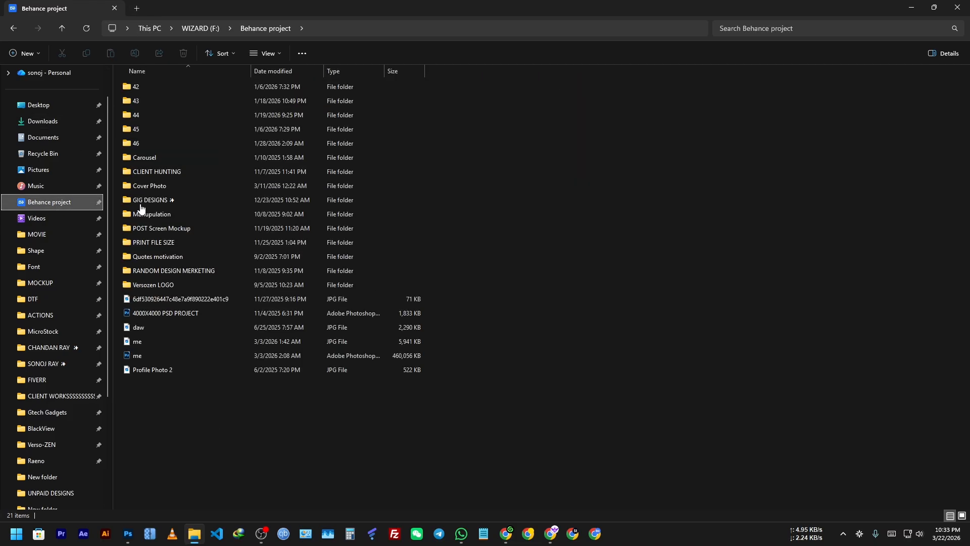
pyautogui.doubleClick(185, 187)
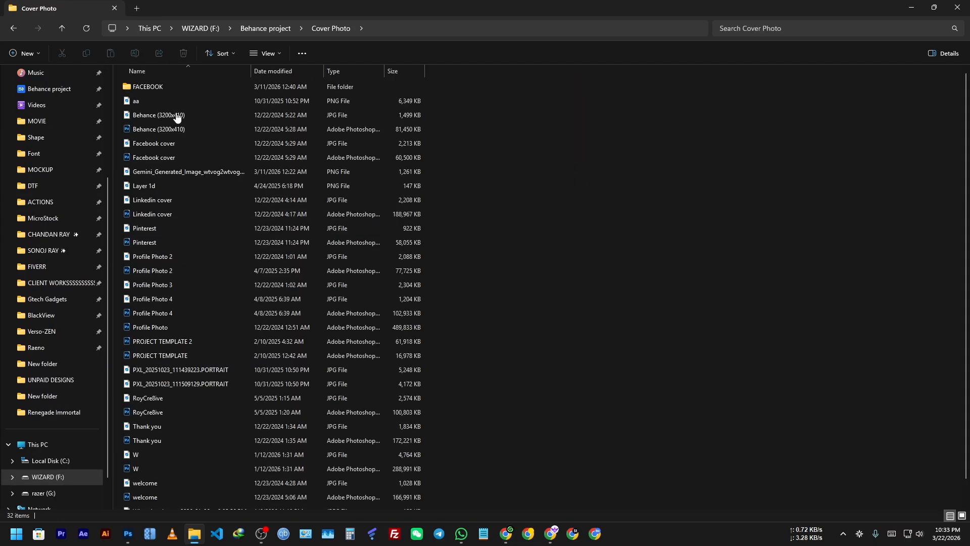
# Duplicate the Cover Photo folder tab, show its files as large icons, and try to add a portrait to the Flow project
pyautogui.rightClick(90, 8)
pyautogui.click(126, 78)
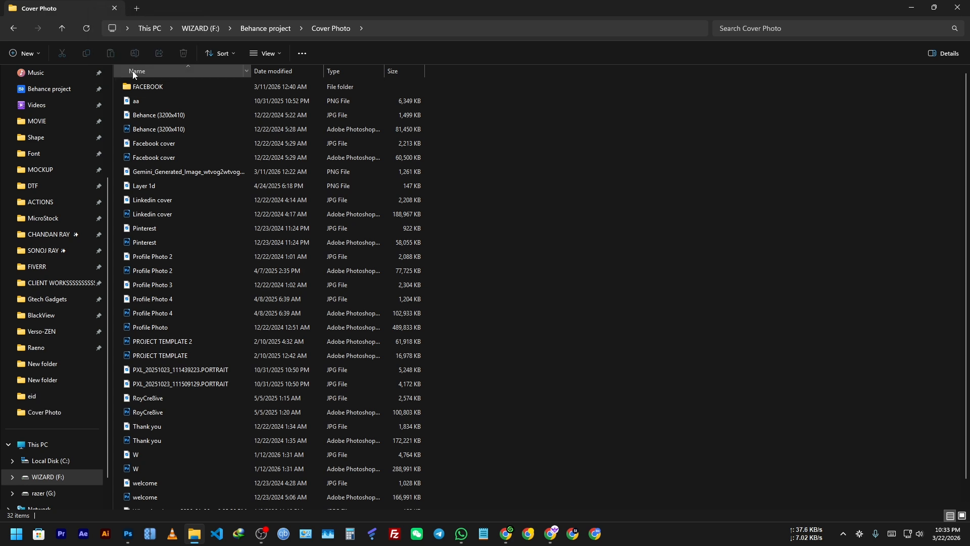
pyautogui.click(265, 53)
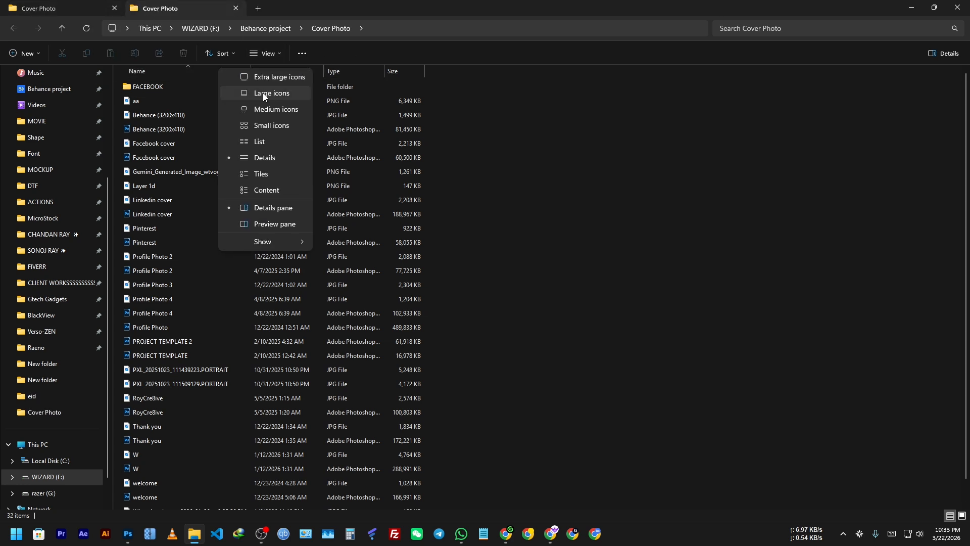
pyautogui.click(263, 92)
pyautogui.moveTo(492, 134); pyautogui.dragTo(438, 475)
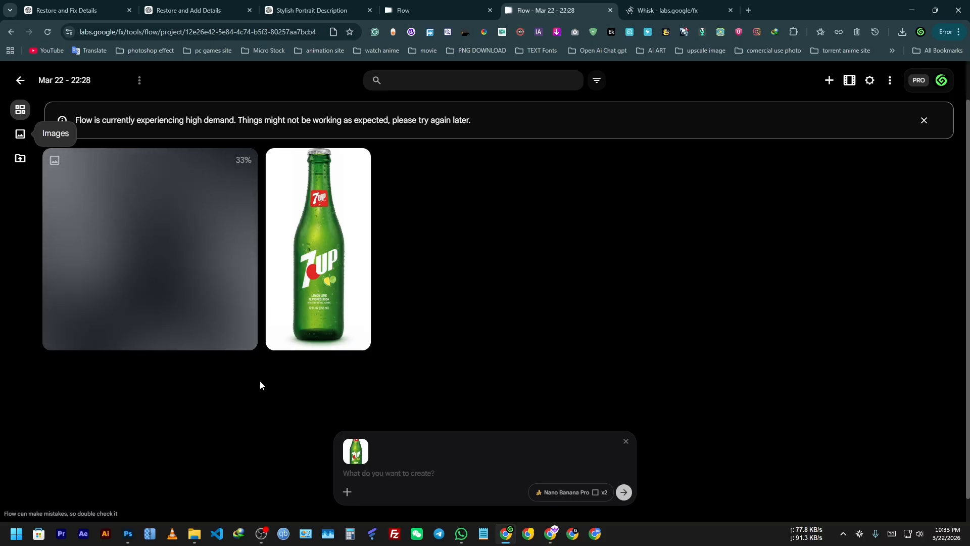
# Close the extra Flow browser tab and keep the Mar 22 - 22:28 project open
pyautogui.click(444, 7)
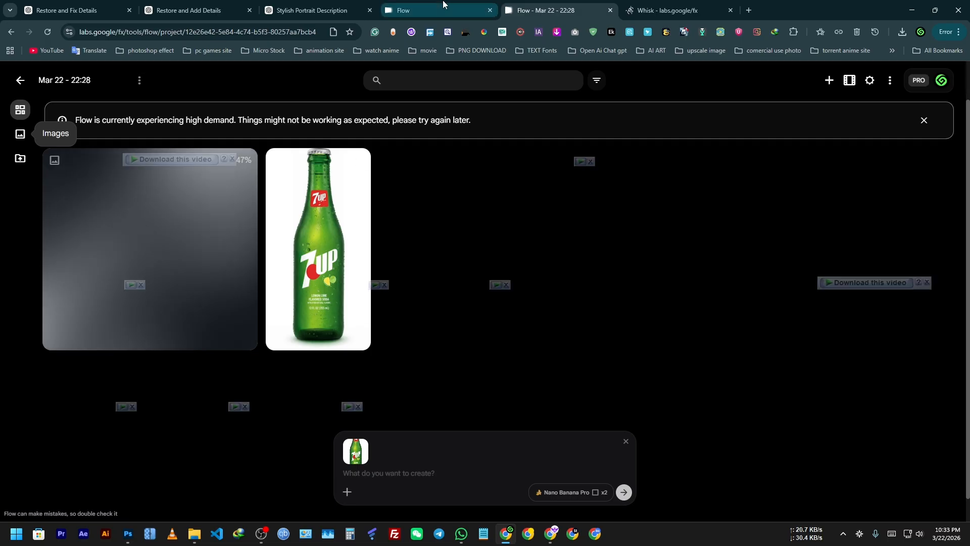
pyautogui.click(538, 6)
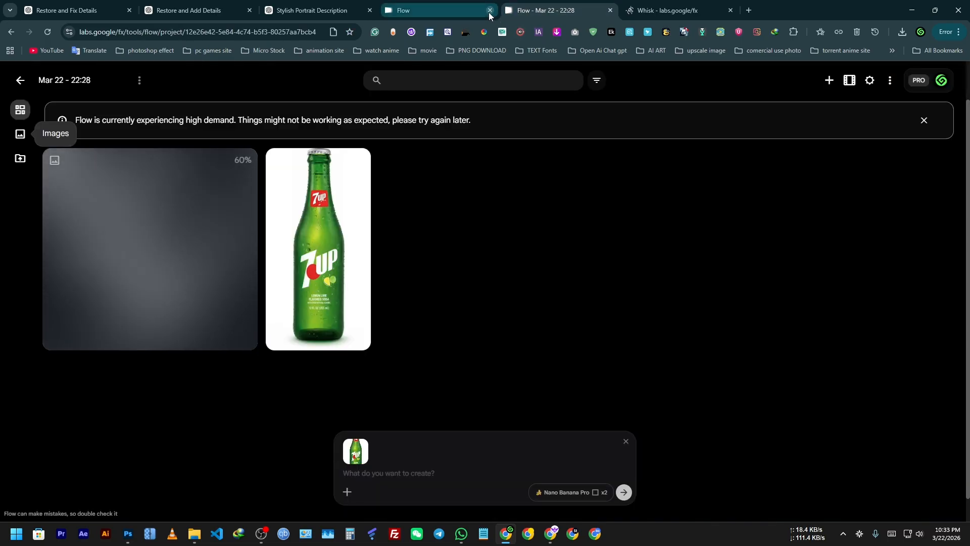
pyautogui.click(489, 11)
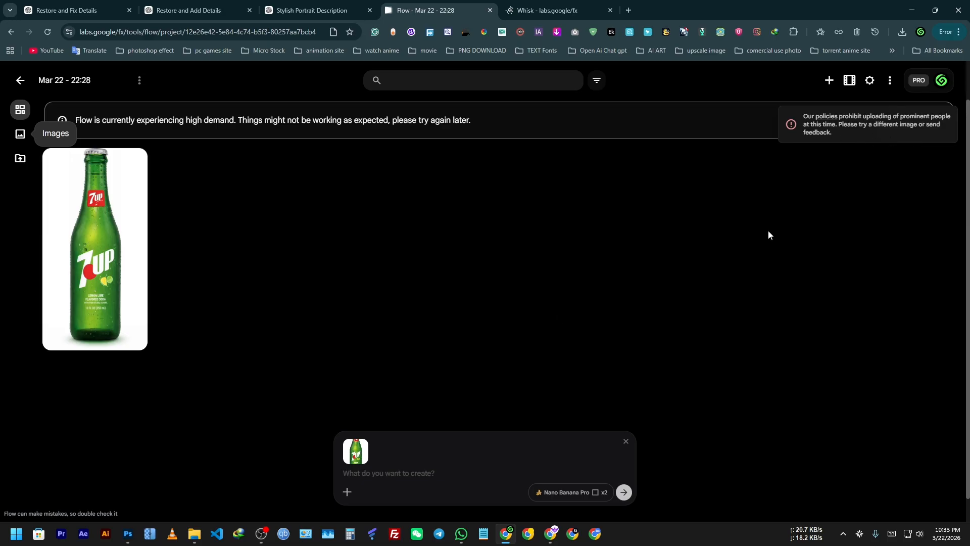
# Try to upload an image from the Behance project's Cover Photo folder as an asset for the Flow prompt
pyautogui.click(347, 491)
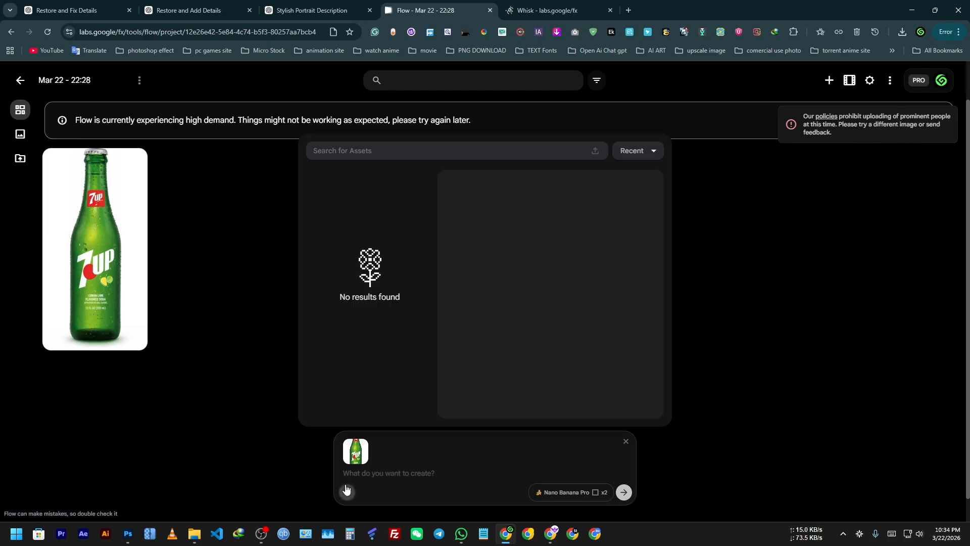
pyautogui.click(596, 150)
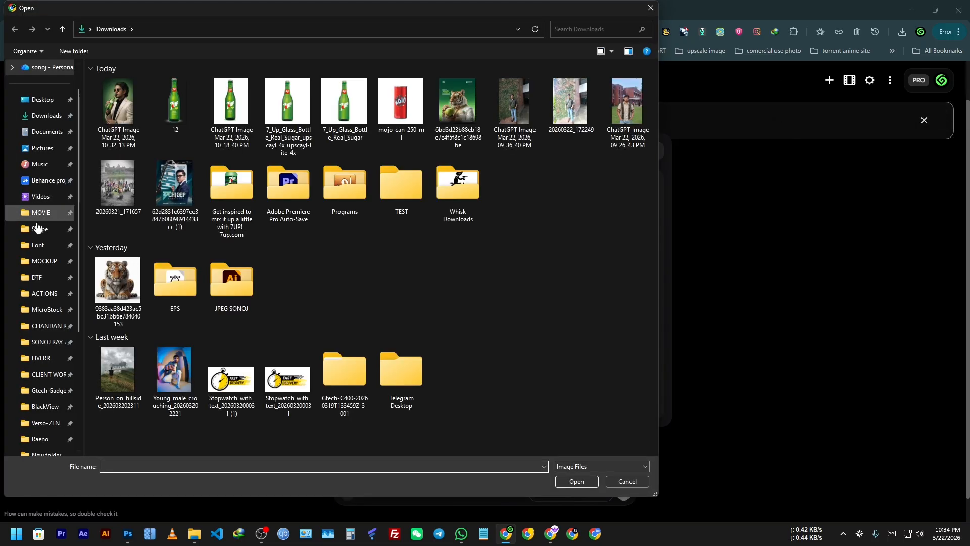
pyautogui.click(48, 181)
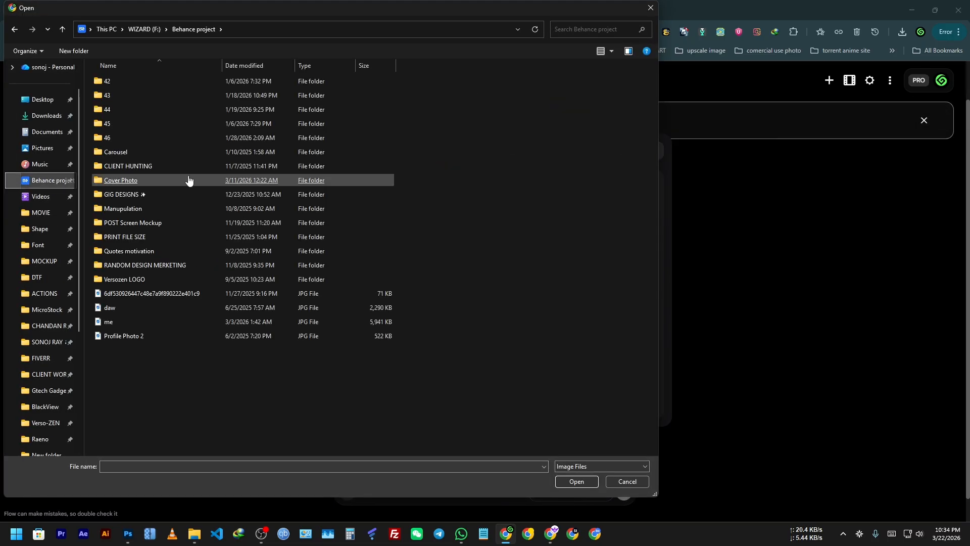
pyautogui.doubleClick(152, 183)
pyautogui.doubleClick(167, 101)
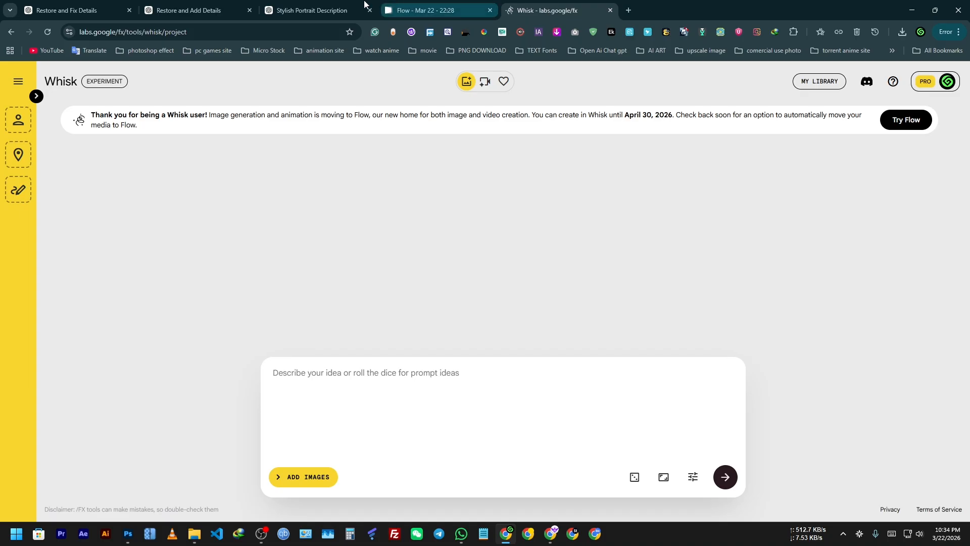
# Download the new straw-drinking image from the Stylish Portrait Description chat and place it in the 7 Up document in Photoshop
pyautogui.click(311, 10)
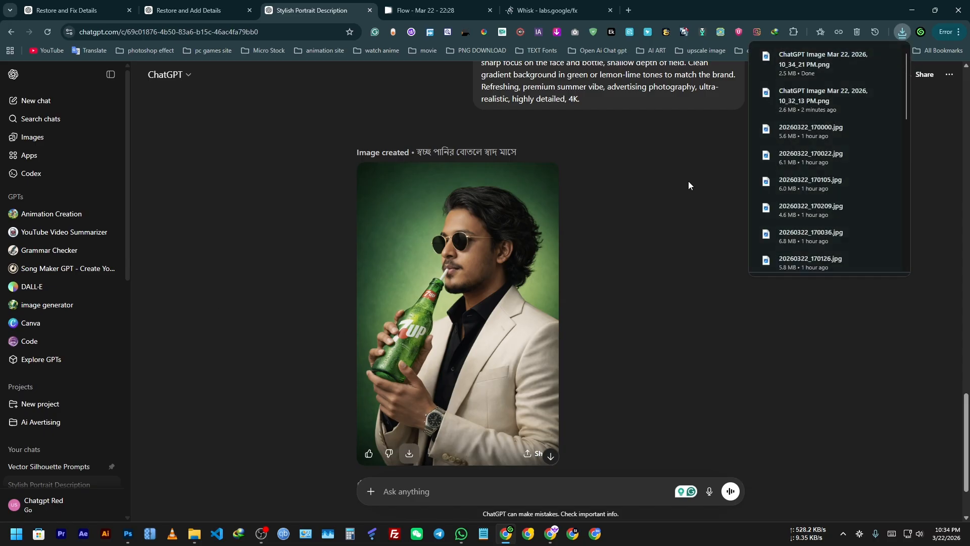
pyautogui.moveTo(813, 61); pyautogui.dragTo(397, 290)
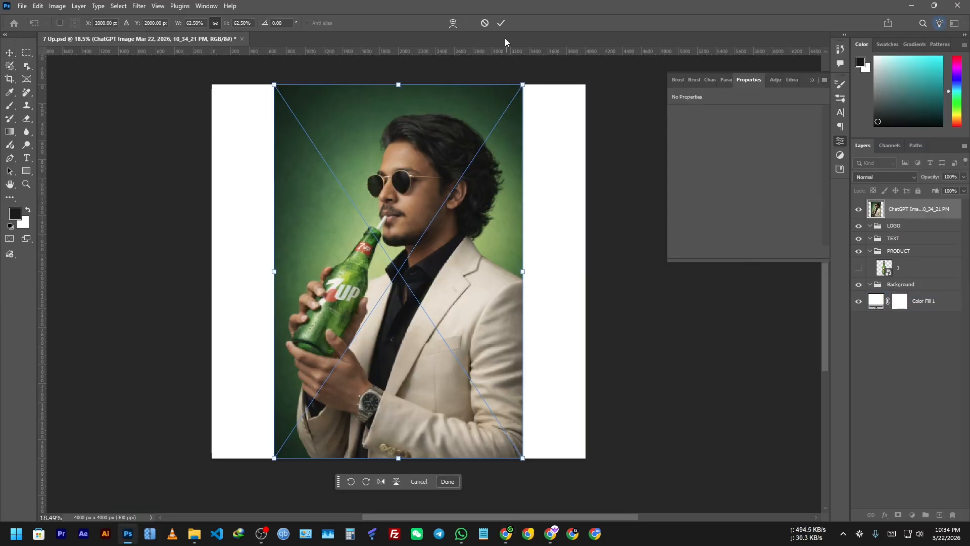
pyautogui.click(501, 23)
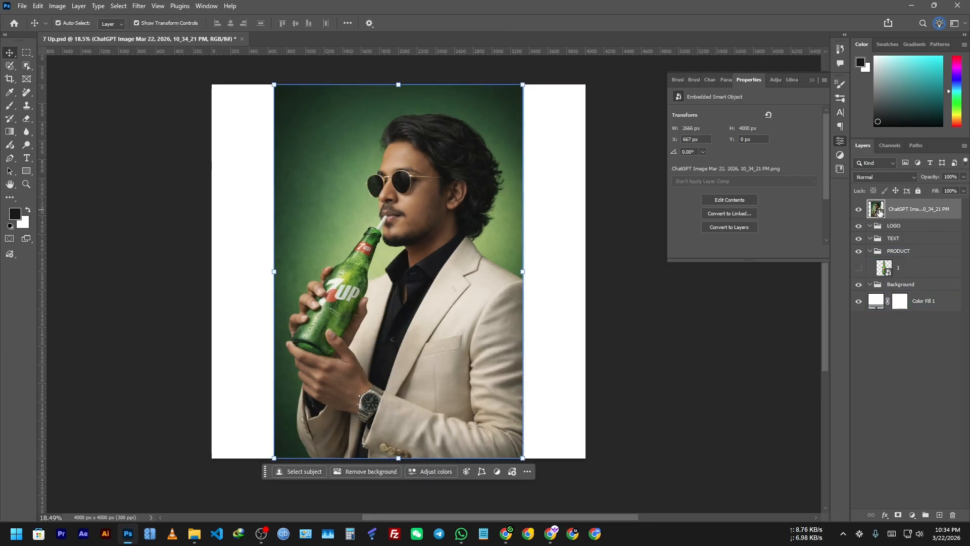
# Open the placed portrait's smart object and use Generative Expand to extend it to a 1:1 square of 1536 x 1536 px
pyautogui.doubleClick(879, 212)
pyautogui.press('c')
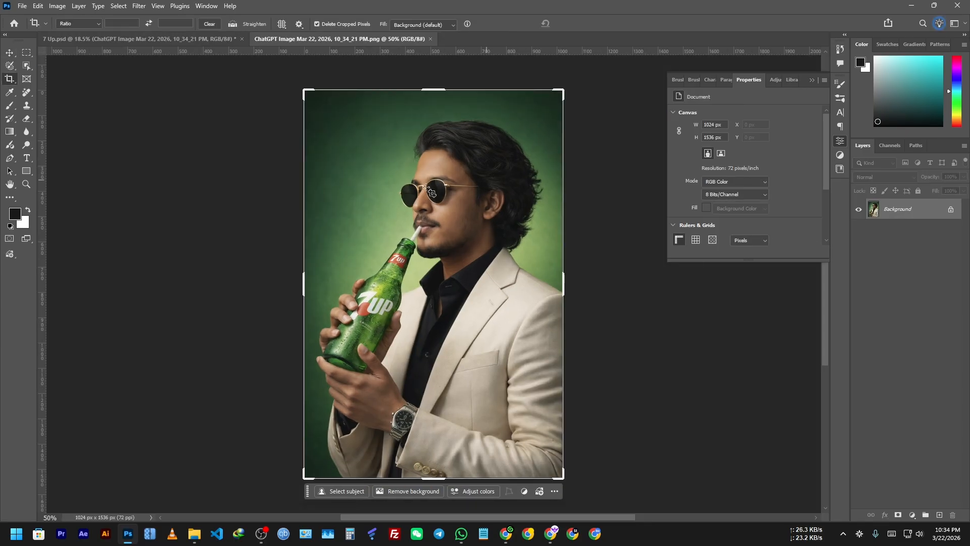
pyautogui.click(88, 24)
pyautogui.click(75, 72)
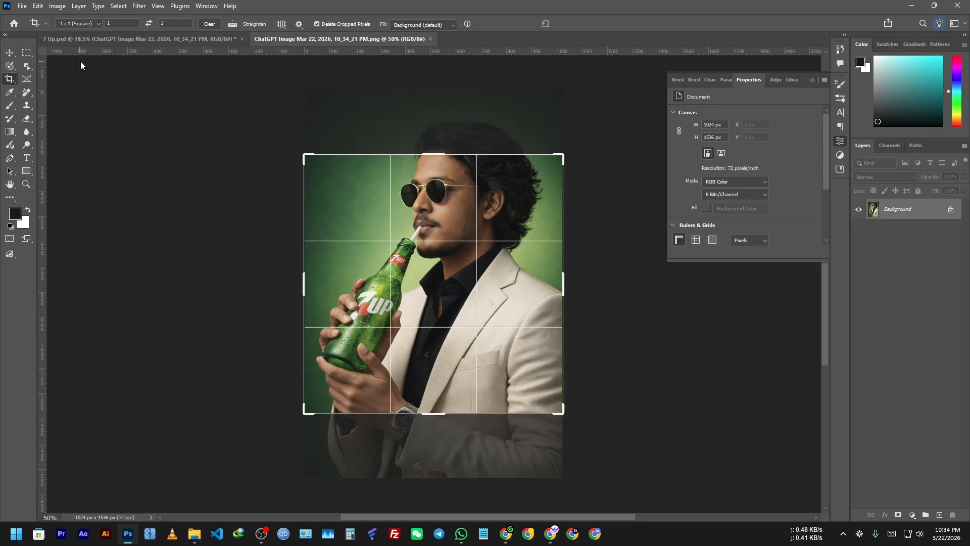
pyautogui.moveTo(437, 155); pyautogui.dragTo(457, 90)
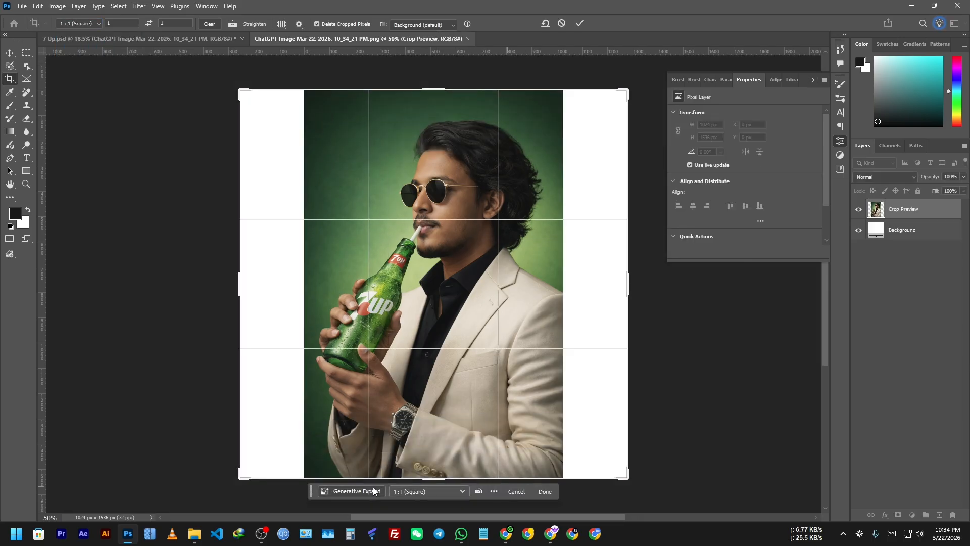
pyautogui.click(352, 491)
pyautogui.click(548, 491)
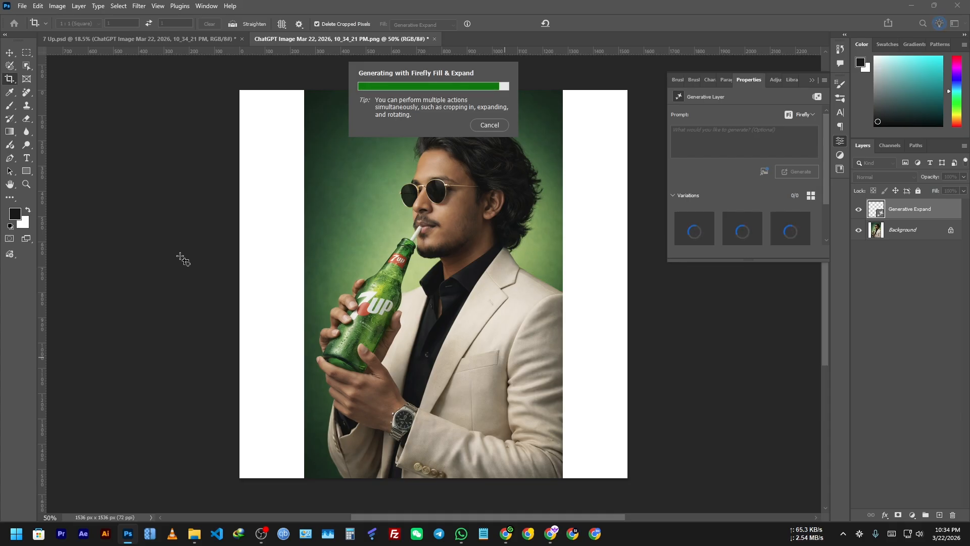
# Compare the three Generative Expand variations and choose the second one
pyautogui.click(745, 233)
pyautogui.click(790, 233)
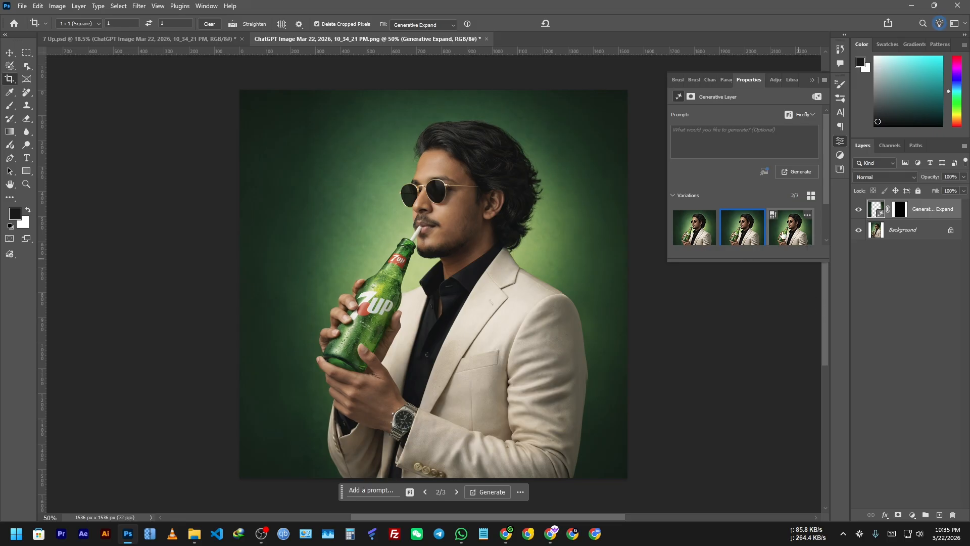
pyautogui.click(696, 238)
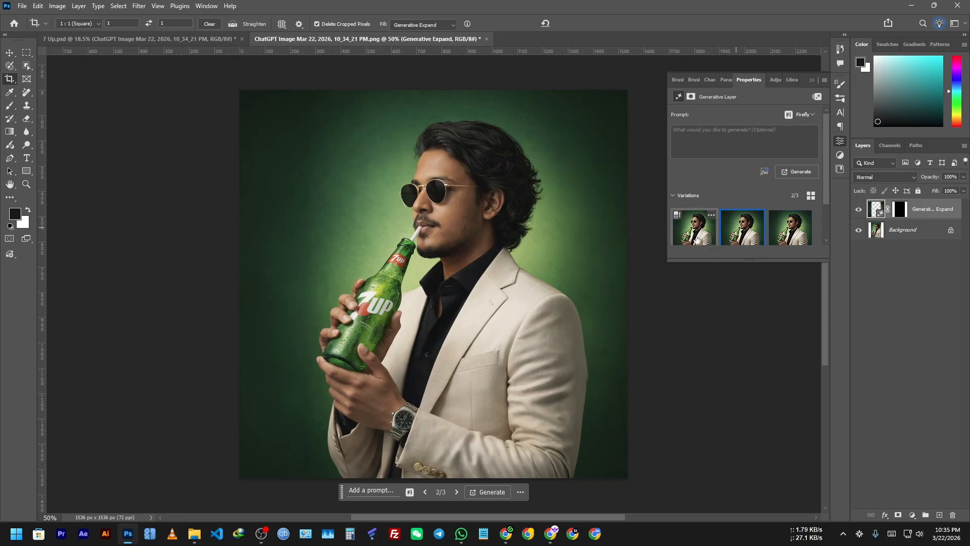
pyautogui.click(739, 242)
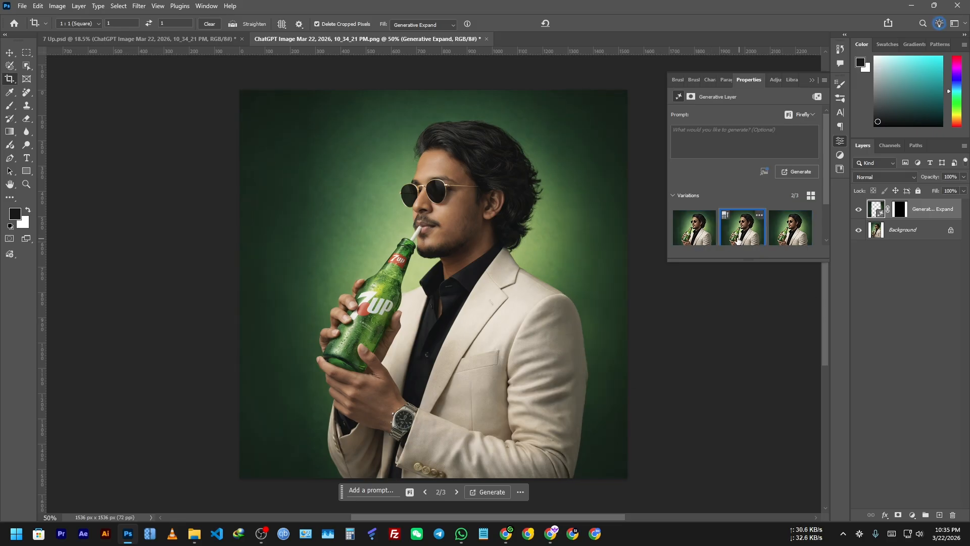
pyautogui.click(695, 237)
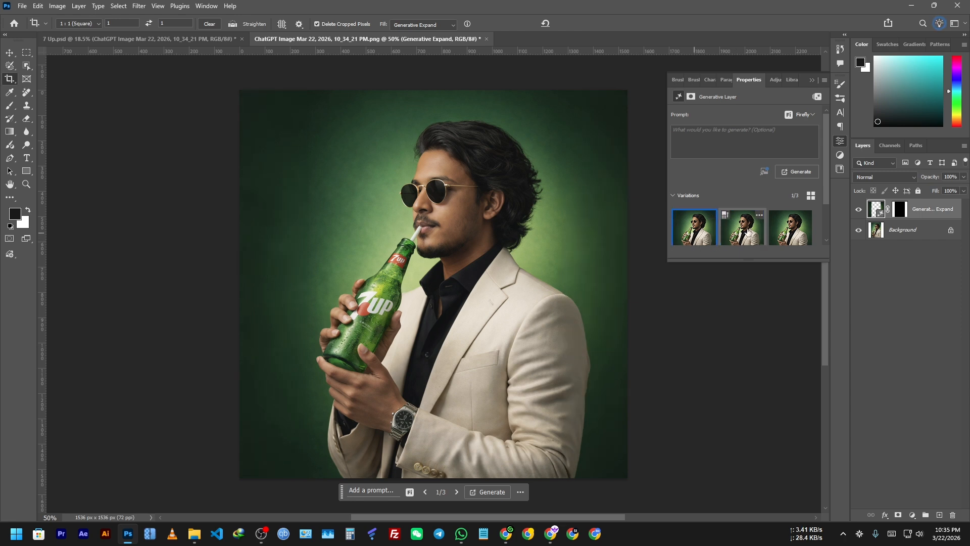
pyautogui.click(742, 232)
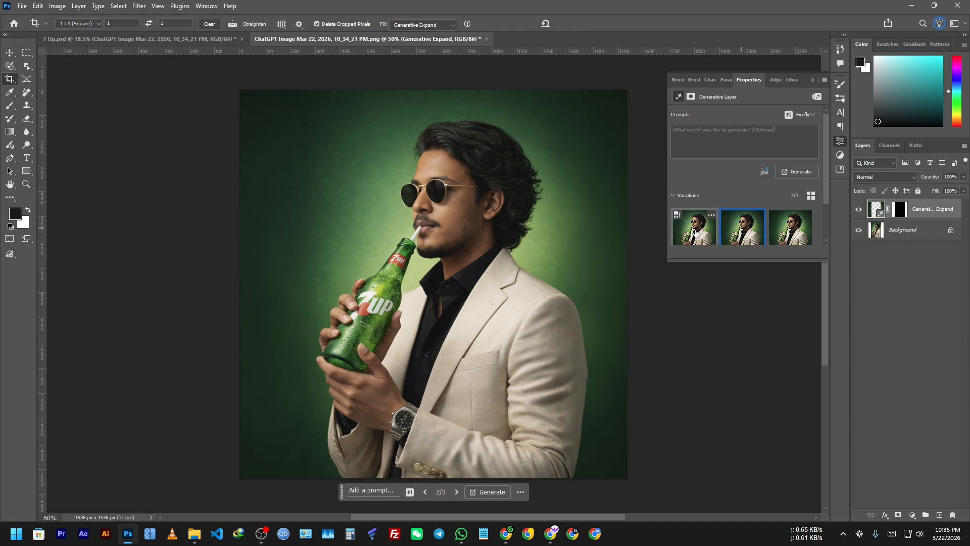
pyautogui.scroll(-2, 436, 275)
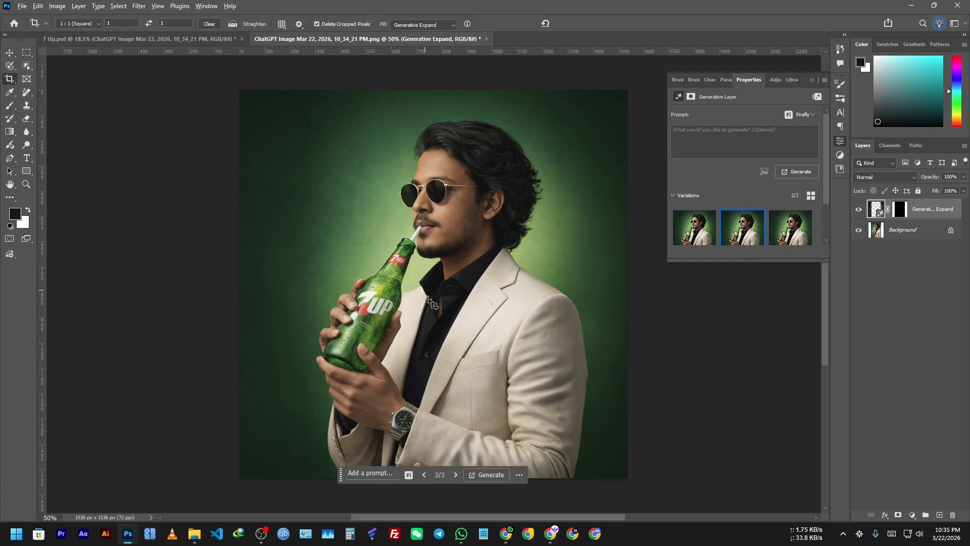
# Merge the expanded layer with the background, save and close the smart object, and return to the Move tool in the poster
pyautogui.keyDown('shift'); pyautogui.click(910, 231); pyautogui.keyUp('shift')
pyautogui.hotkey('ctrl', 'e')
pyautogui.hotkey('ctrl', 's')
pyautogui.click(435, 39)
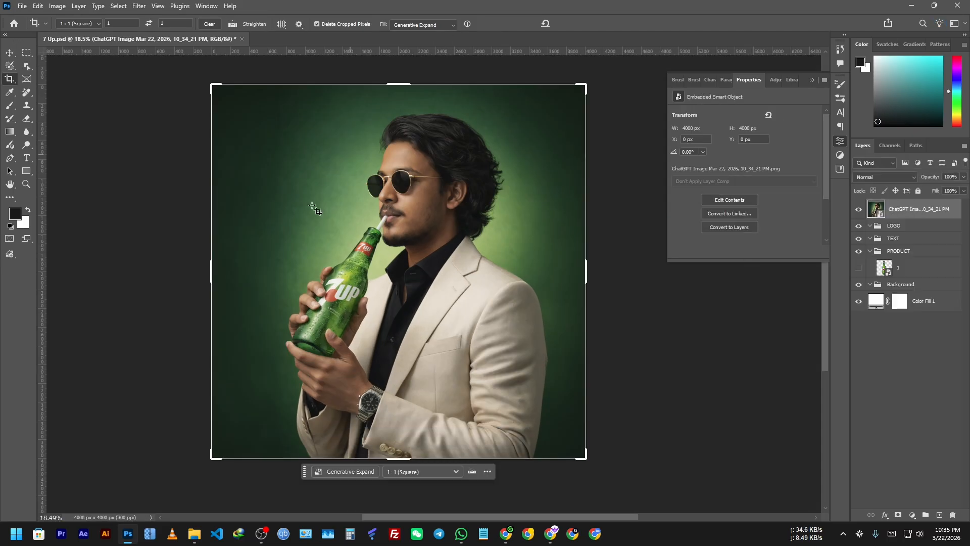
pyautogui.click(10, 52)
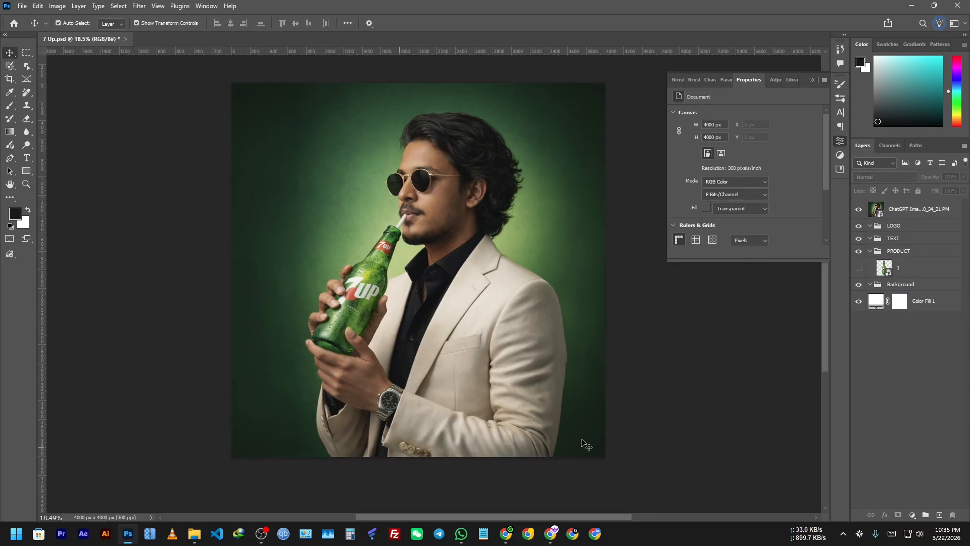
# Switch to Chrome, search Google for 7 up in a new tab, and open the official 7up.com site
pyautogui.moveTo(655, 403); pyautogui.dragTo(652, 423)
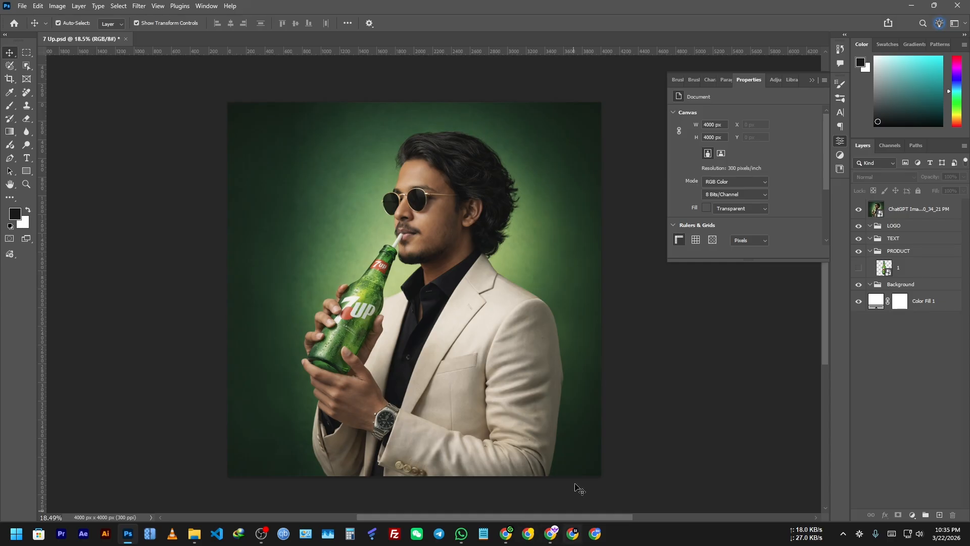
pyautogui.click(507, 534)
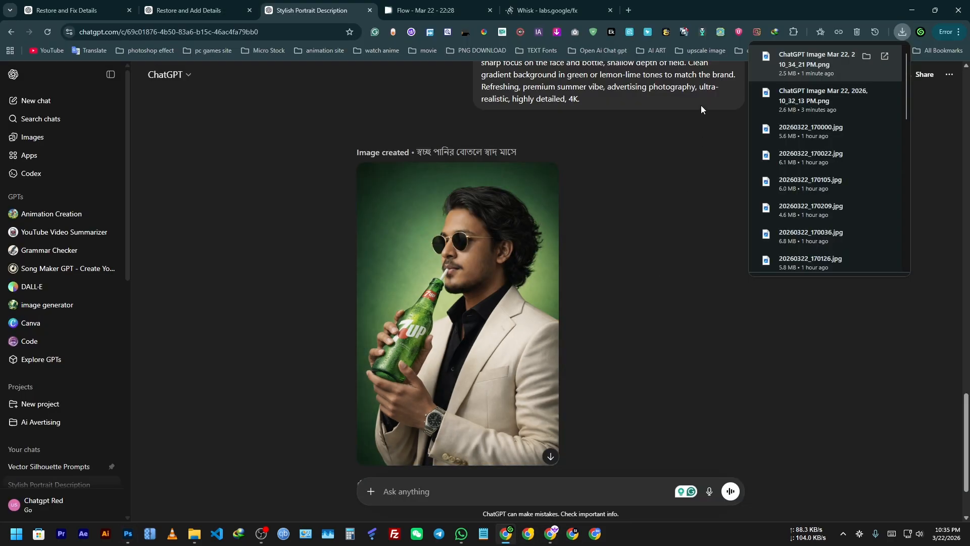
pyautogui.click(631, 12)
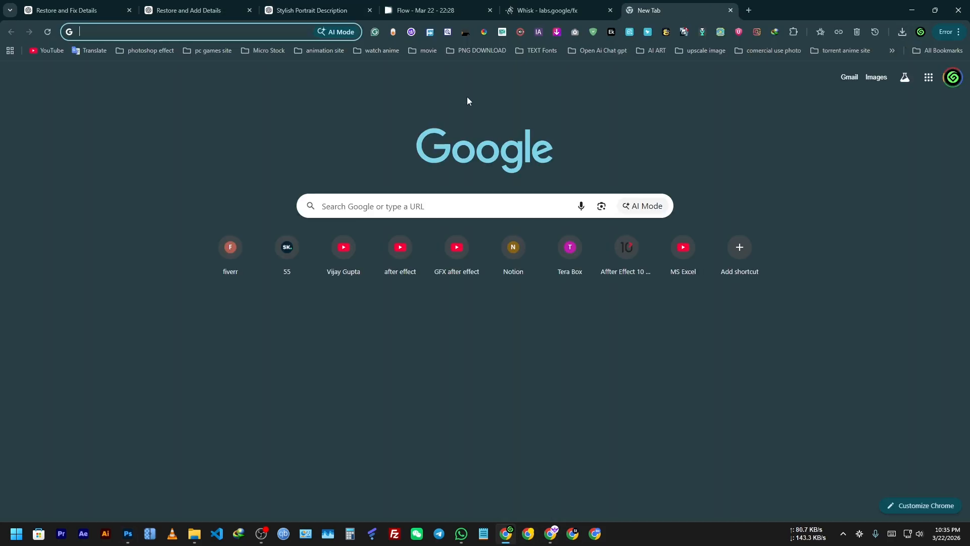
pyautogui.write('7 up')
pyautogui.press('Return')
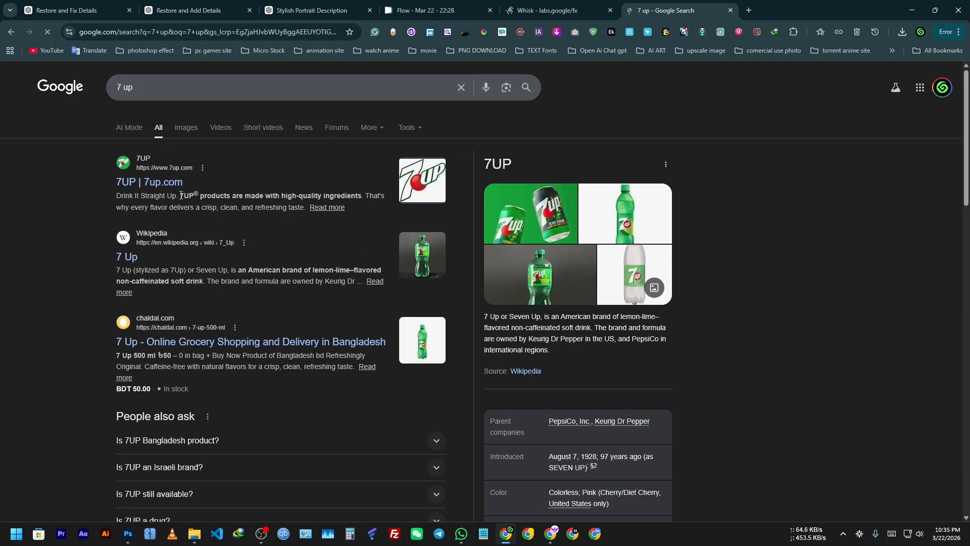
pyautogui.click(152, 184)
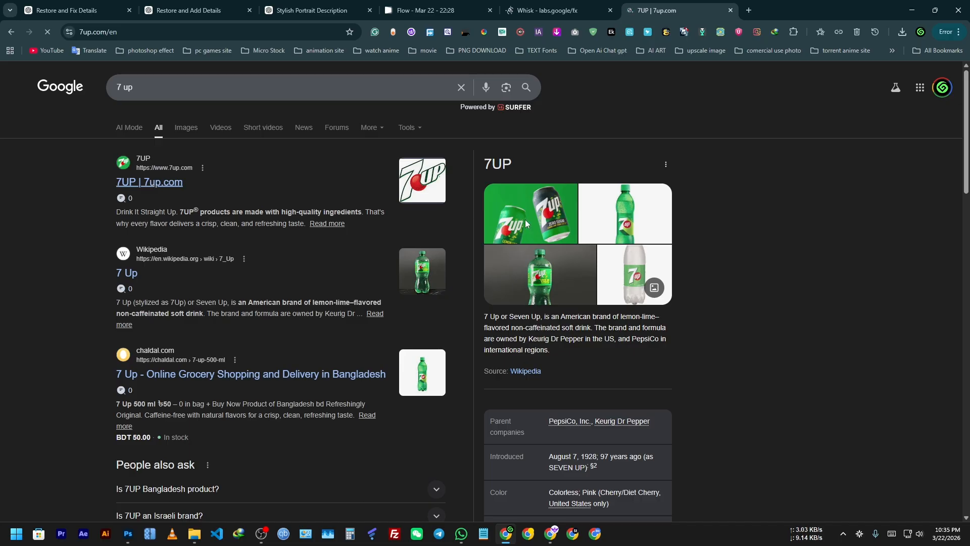
pyautogui.click(581, 6)
pyautogui.click(671, 5)
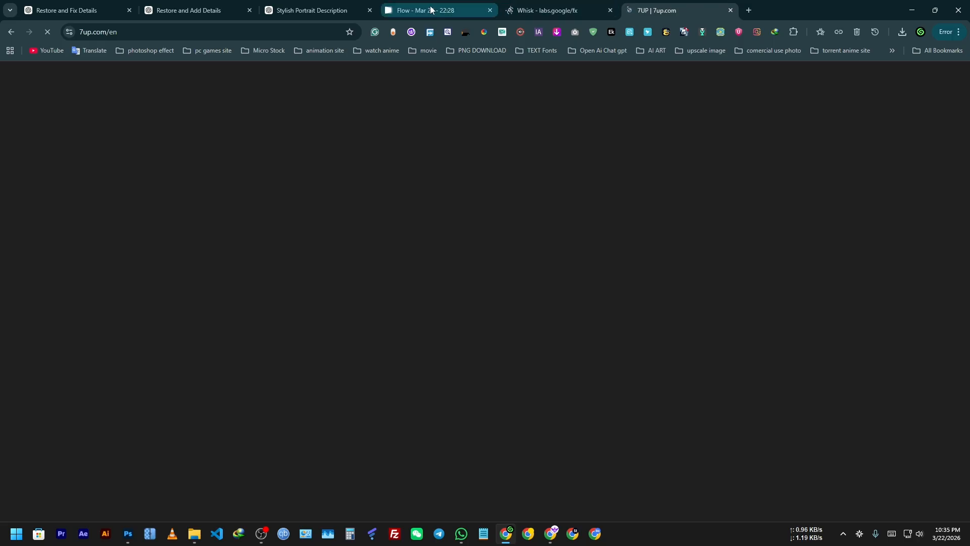
# Generate two images in the Flow project with Nano Banana Pro from the bottle and portrait references, using the straw-drinking 7UP photoshoot prompt
pyautogui.click(457, 8)
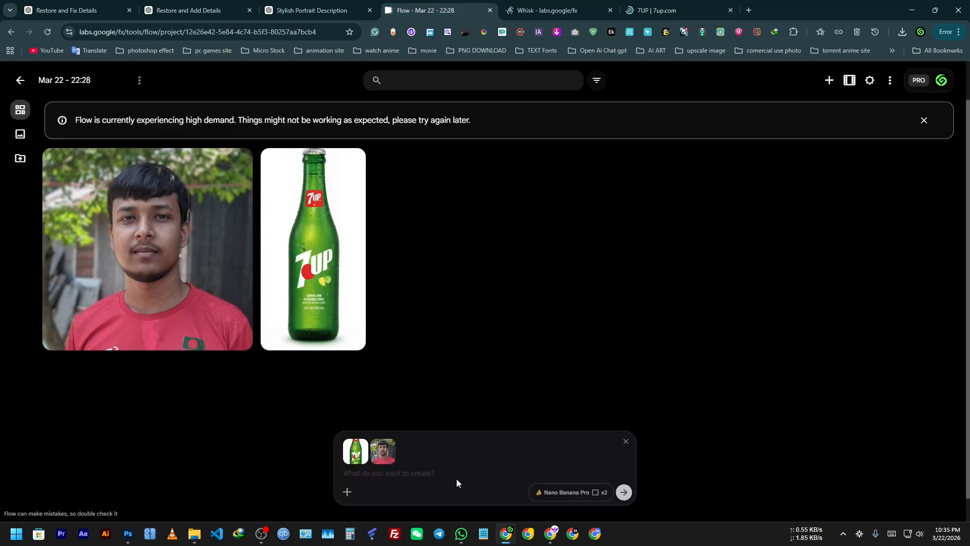
pyautogui.click(303, 10)
pyautogui.scroll(10, 300, 108)
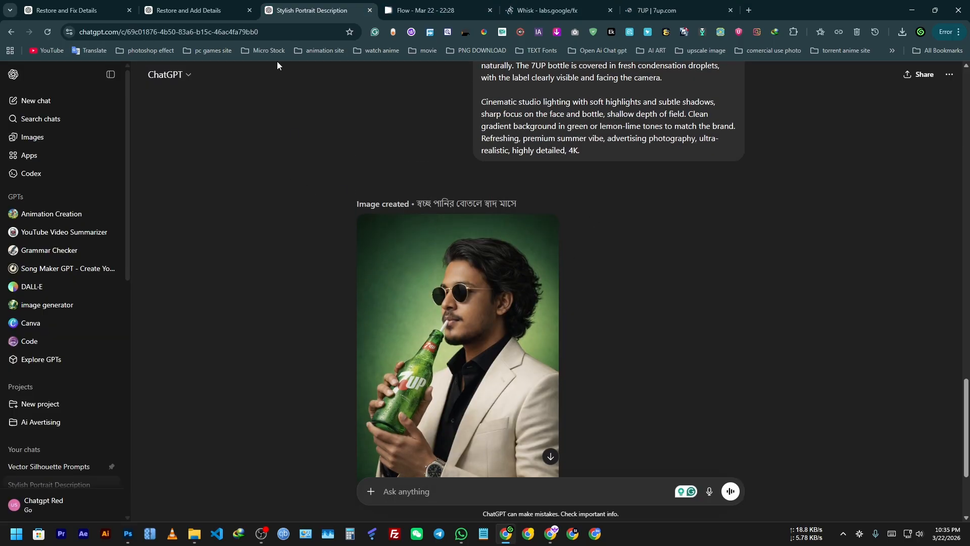
pyautogui.click(545, 10)
pyautogui.click(435, 10)
pyautogui.click(399, 472)
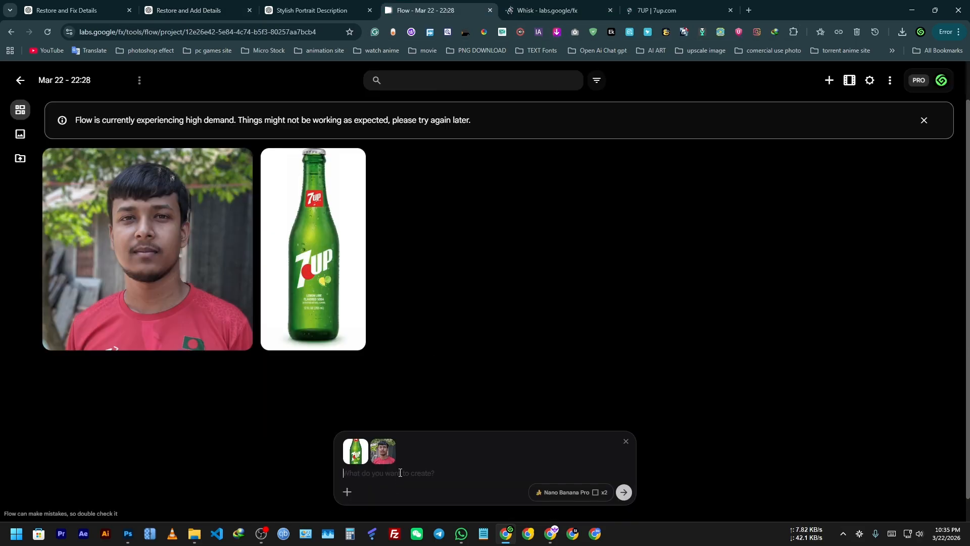
pyautogui.write('A high-end commercial photoshoot of a stylish [person: male/female/model] holding a chilled green glass 7UP bottle, drinking from it through a straw. The subject is captured in a 3/4 side profile pose, lips gently touching the straw, with a relaxed and confident expression.  One hand holds the bottle near chest level, while the other supports it naturally. The 7UP bottle is covered in fresh condensation droplets, with the label clearly visible and facing the camera.  Cinematic studio lighting with soft highlights and subtle shadows, sharp focus on the face and bottle, shallow depth of field. Clean gradient background in green or lemon-lime tones to match the brand. Refreshing, premium summer vibe, advertising photography, ultra-realistic, highly detailed, 4K.')
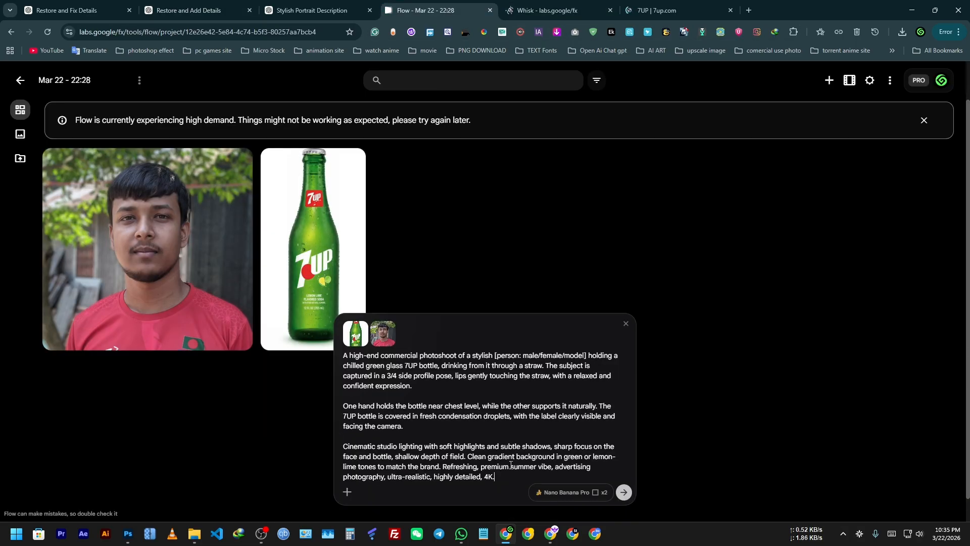
pyautogui.click(624, 492)
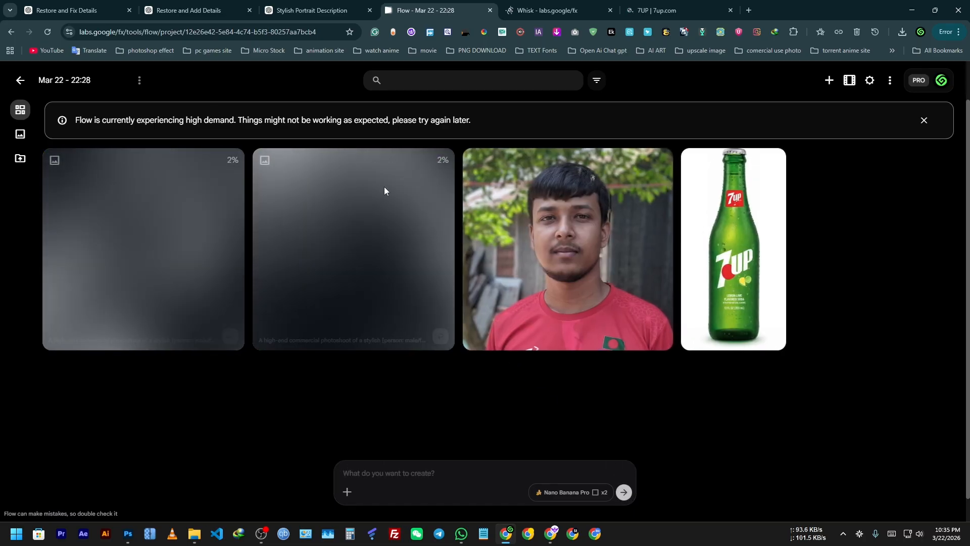
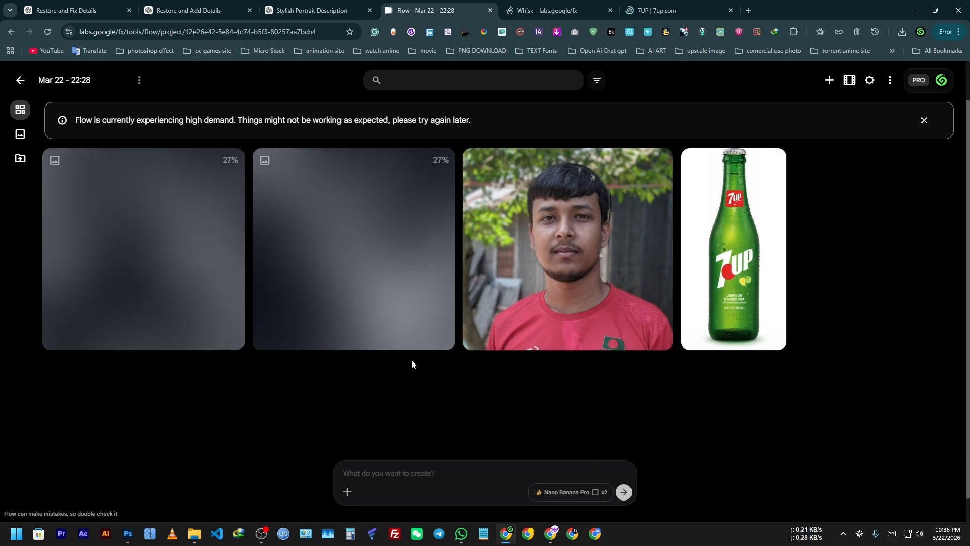
# Review the generated 7UP portraits in the Stylish Portrait Description chat and check the progress of the Flow generations
pyautogui.click(353, 5)
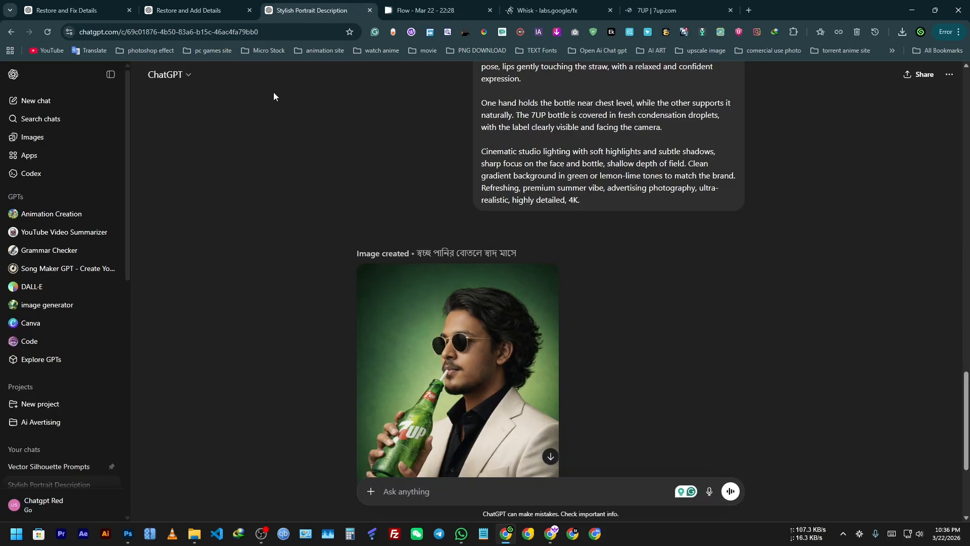
pyautogui.scroll(-2, 173, 231)
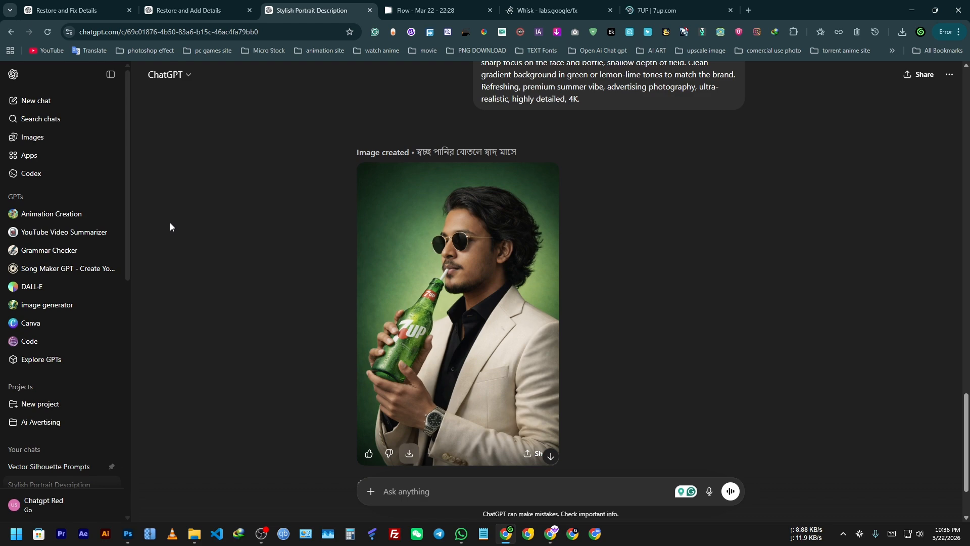
pyautogui.scroll(10, 307, 426)
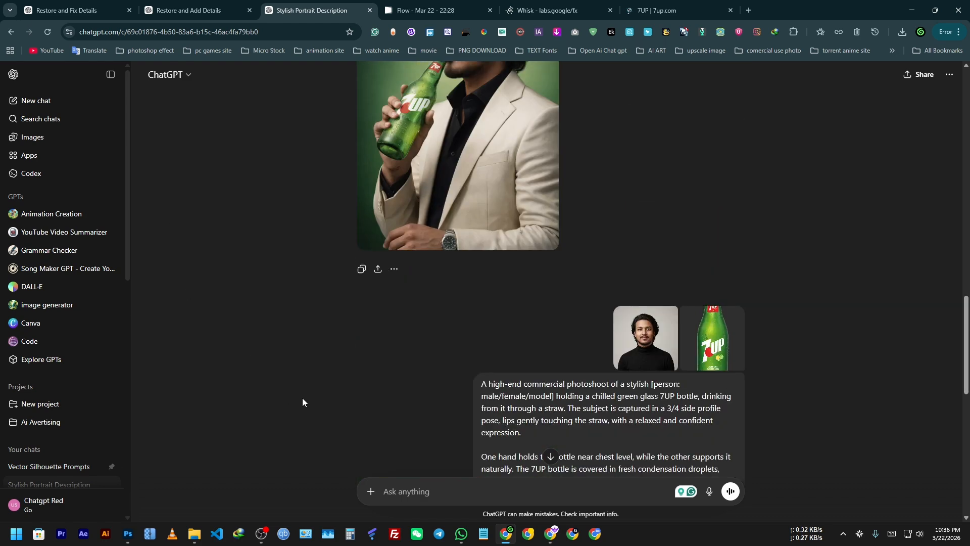
pyautogui.scroll(3, 296, 391)
pyautogui.scroll(-14, 302, 390)
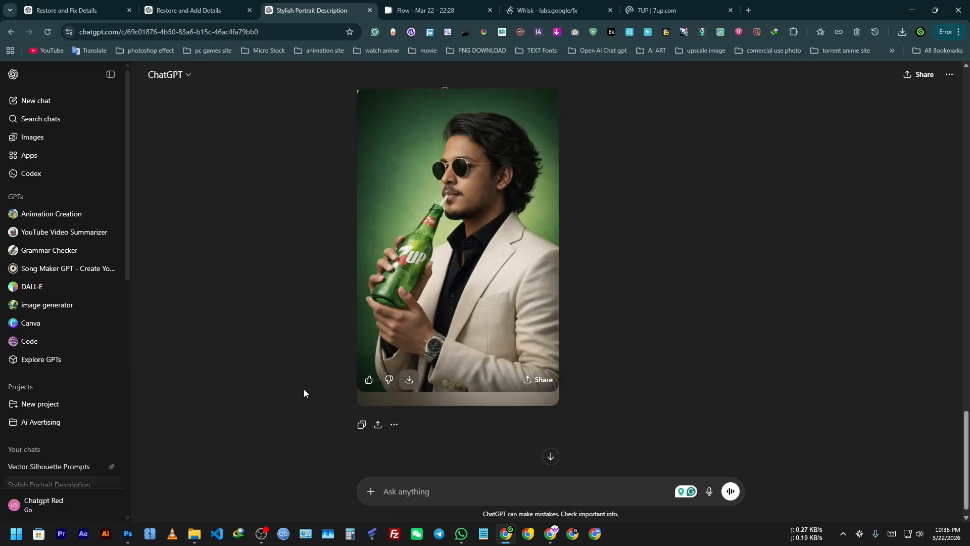
pyautogui.click(548, 10)
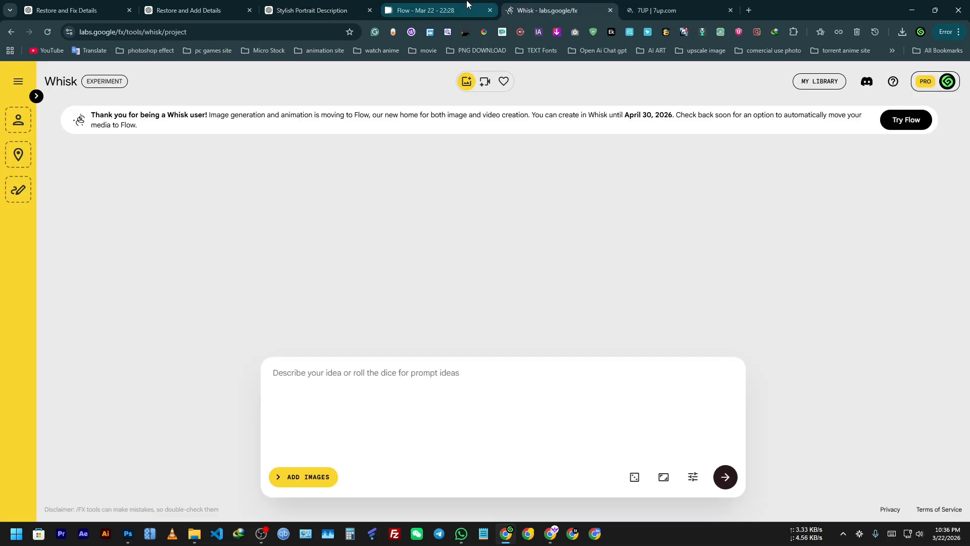
pyautogui.click(467, 5)
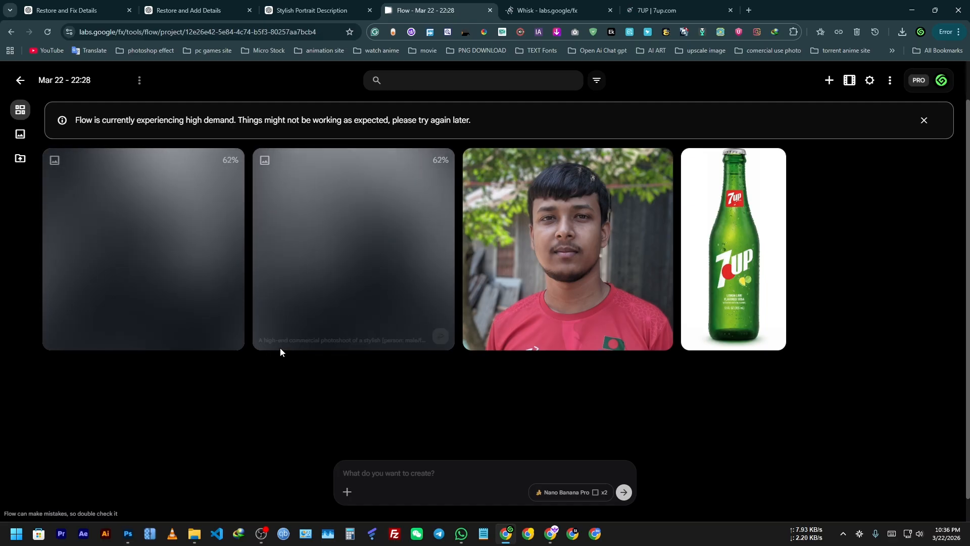
# Search Google for 7 up logo and open the 1000 Logos page from its green-outlined logo image result
pyautogui.click(640, 11)
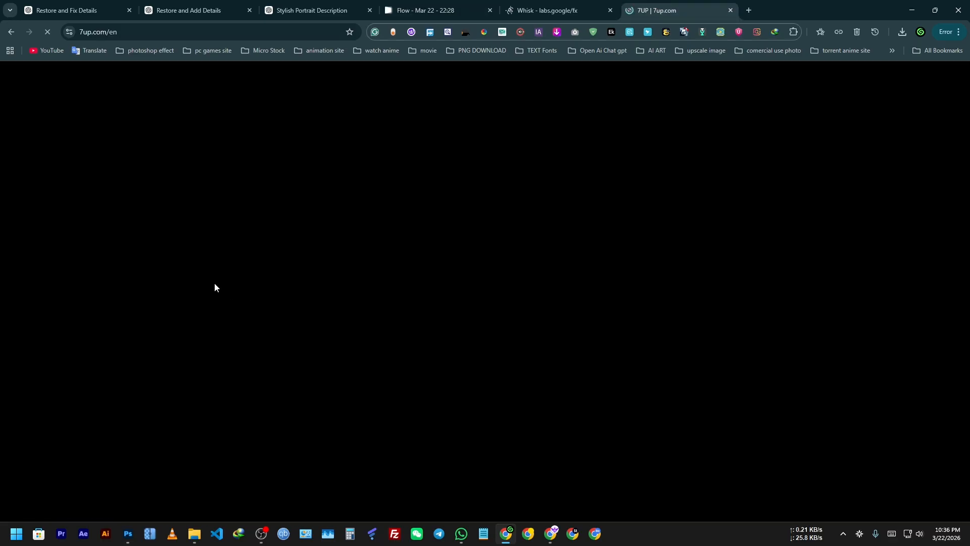
pyautogui.hotkey('alt', 'Left')
pyautogui.click(188, 84)
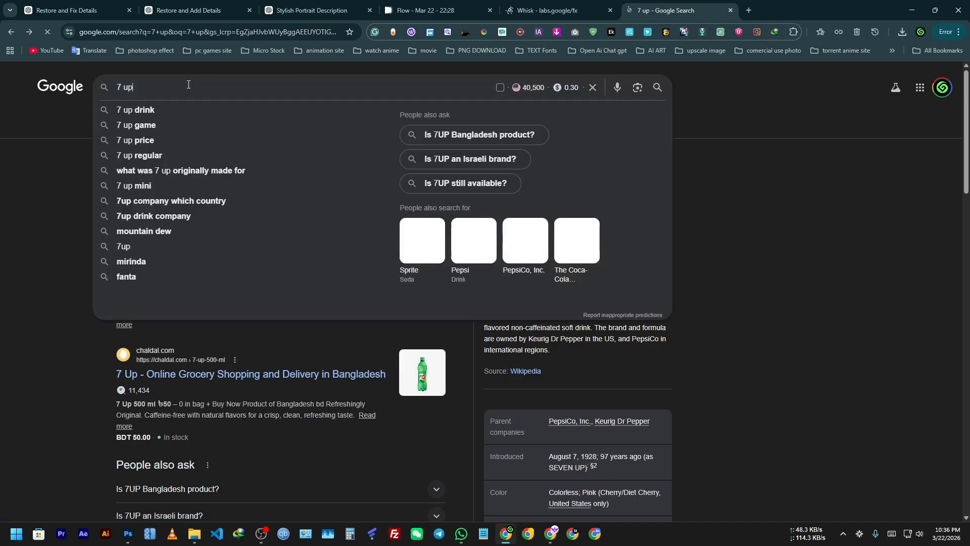
pyautogui.write('logo')
pyautogui.press('Return')
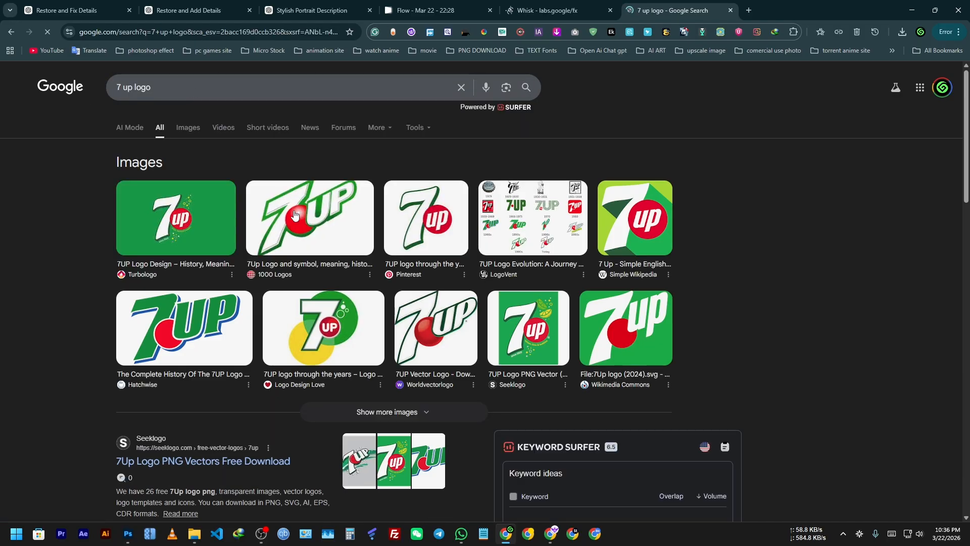
pyautogui.click(296, 215)
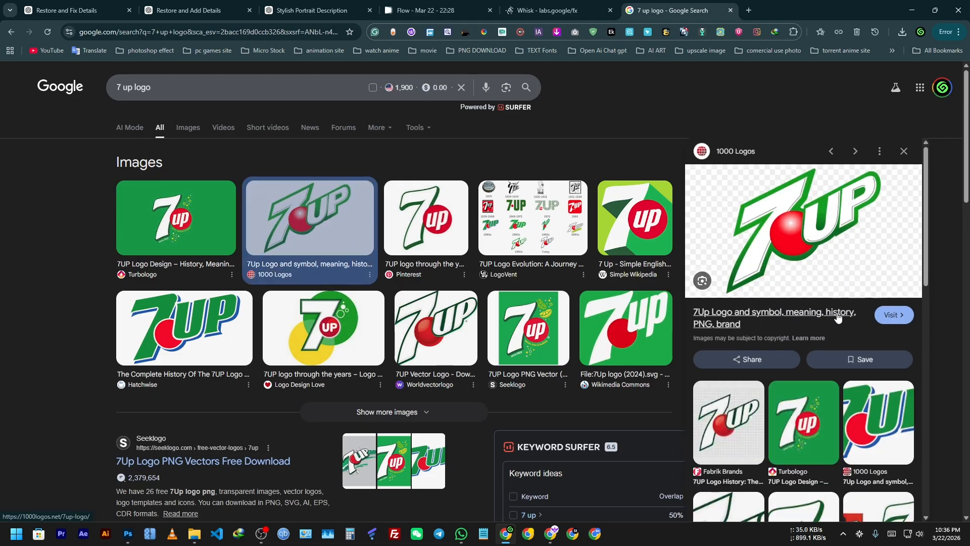
pyautogui.click(837, 317)
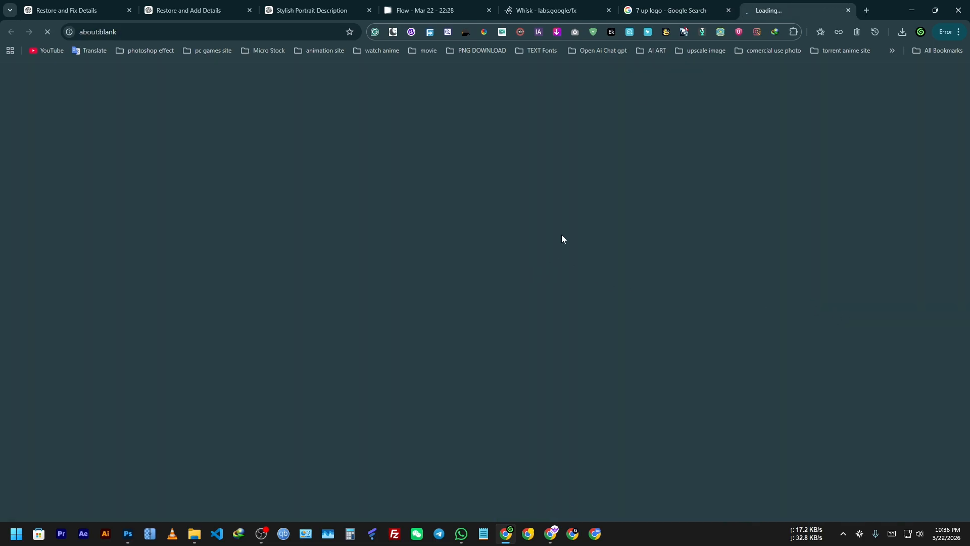
pyautogui.click(669, 11)
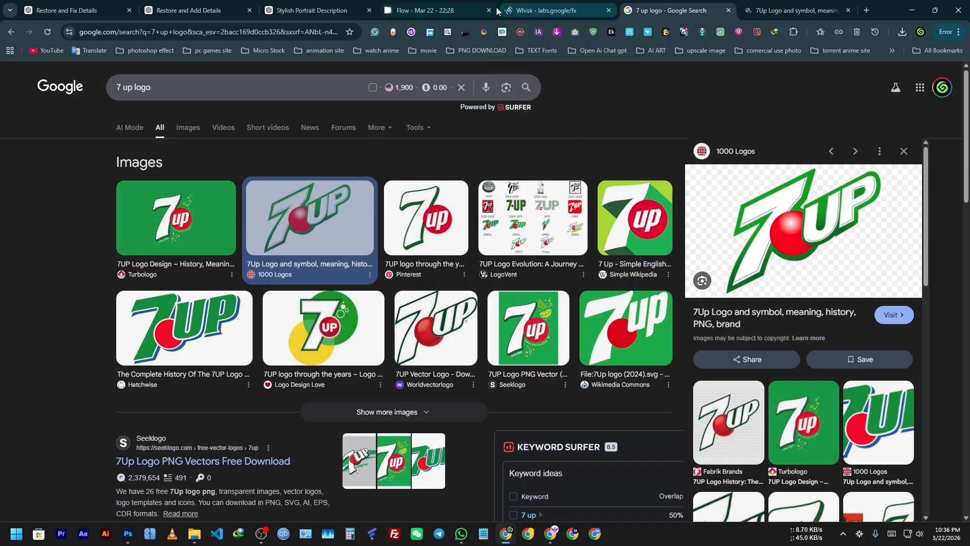
pyautogui.moveTo(484, 5)
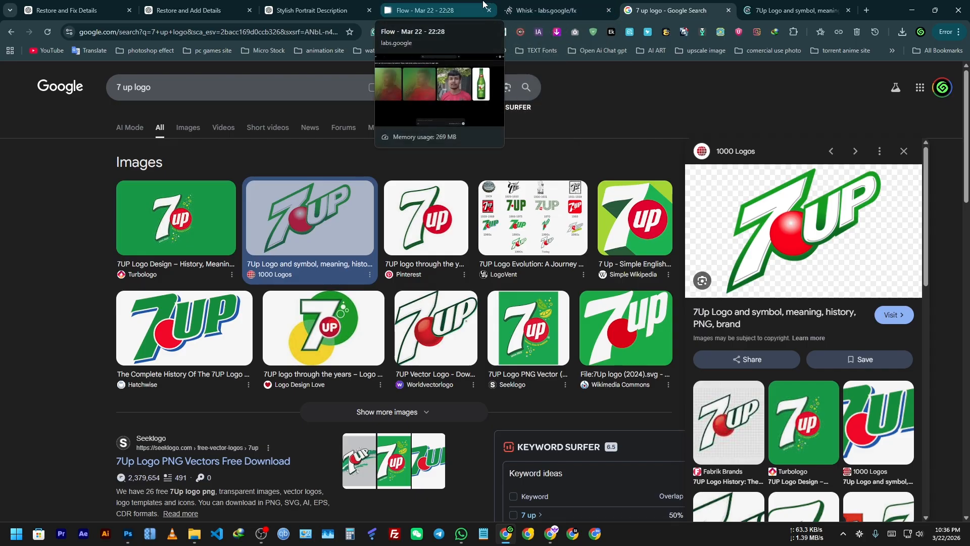
pyautogui.click(788, 10)
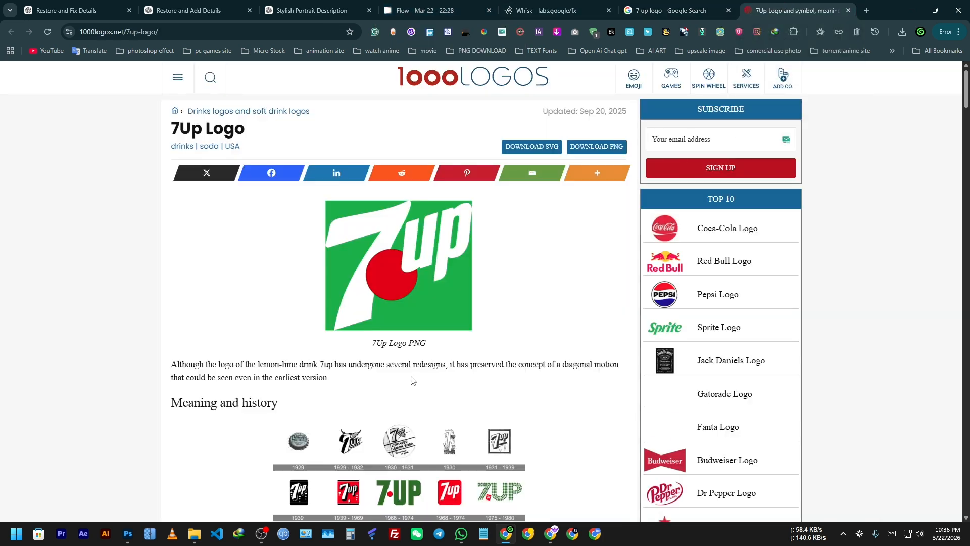
# Browse the 7UP logo history on the 1000 Logos page for a version that suits the poster
pyautogui.scroll(-5, 351, 349)
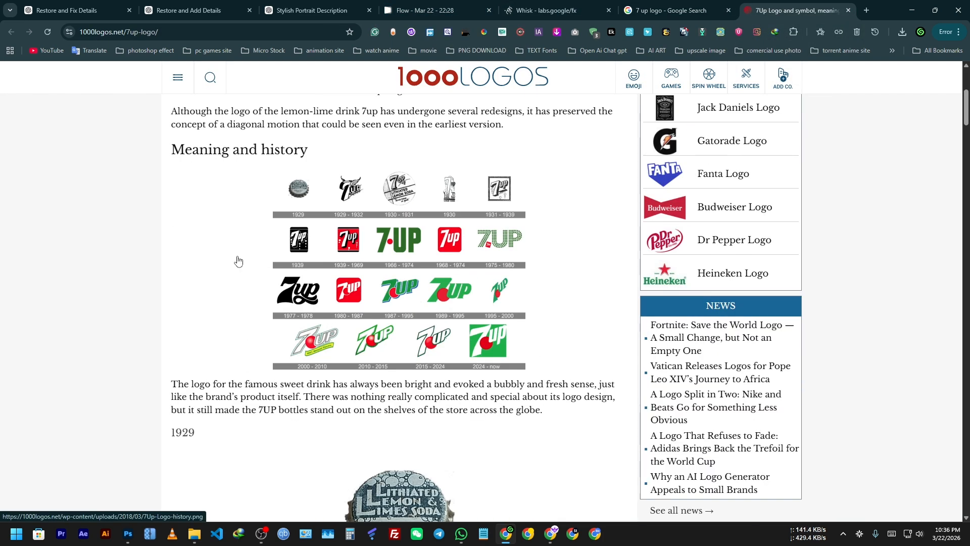
pyautogui.scroll(5, 238, 260)
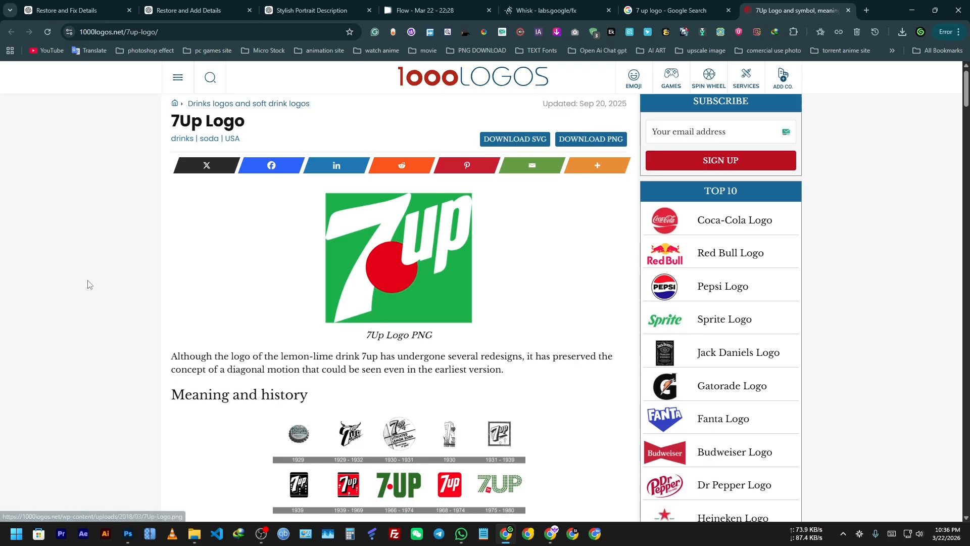
pyautogui.scroll(-20, 259, 281)
pyautogui.scroll(-20, 272, 285)
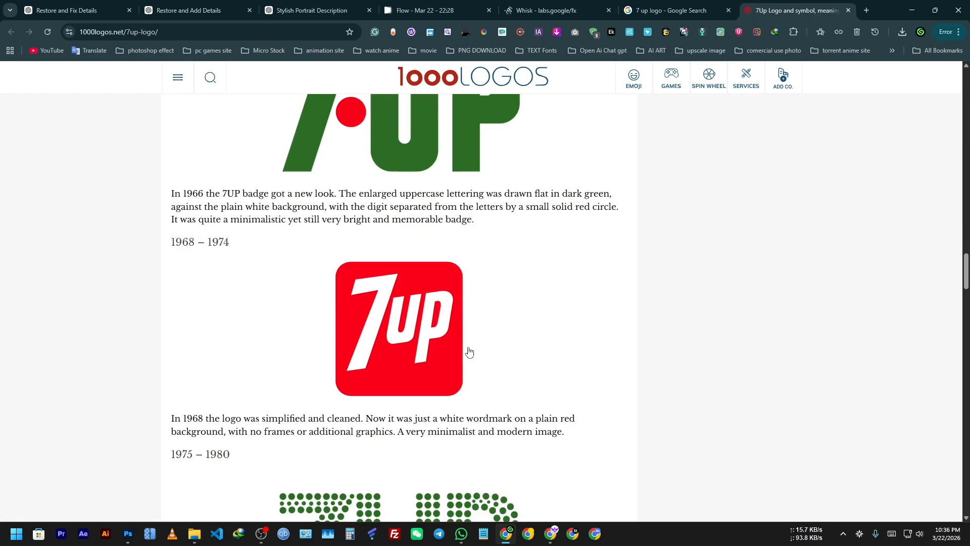
pyautogui.scroll(-20, 469, 352)
pyautogui.scroll(6, 469, 352)
pyautogui.scroll(-8, 333, 270)
pyautogui.scroll(3, 333, 270)
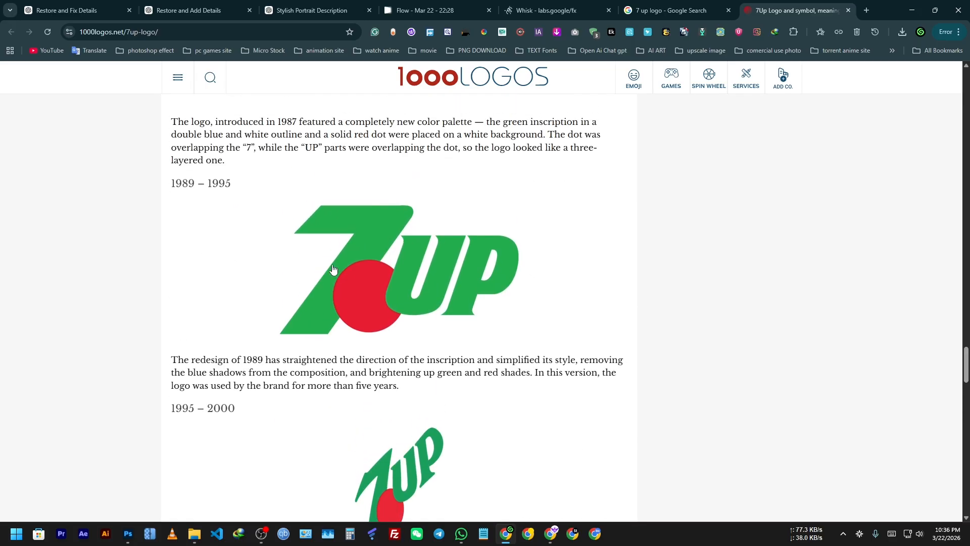
pyautogui.scroll(1, 378, 309)
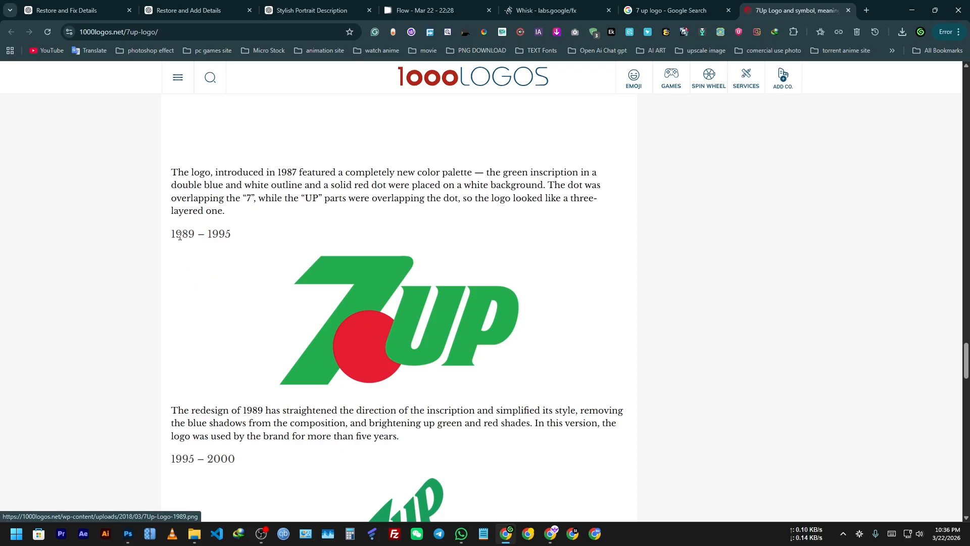
pyautogui.scroll(-11, 630, 362)
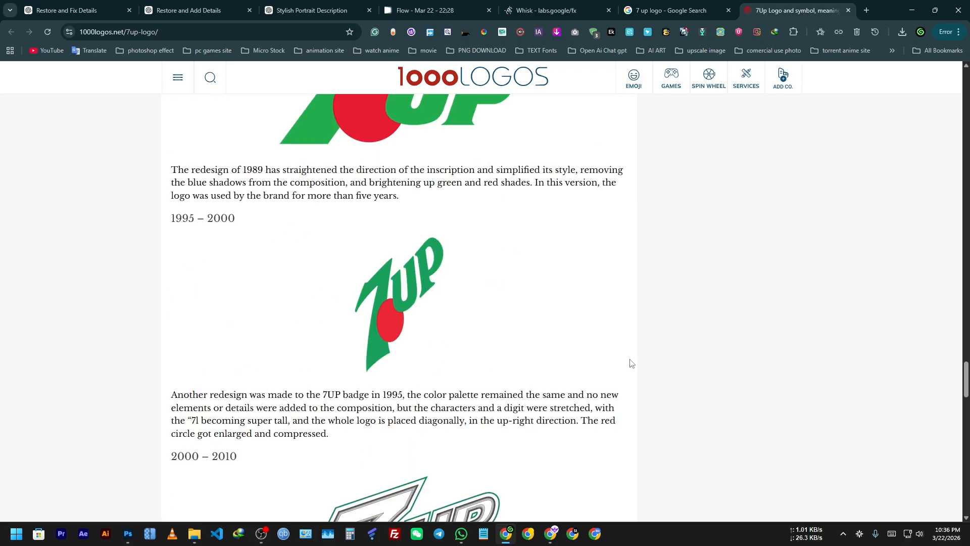
pyautogui.scroll(1, 570, 410)
pyautogui.scroll(-3, 401, 393)
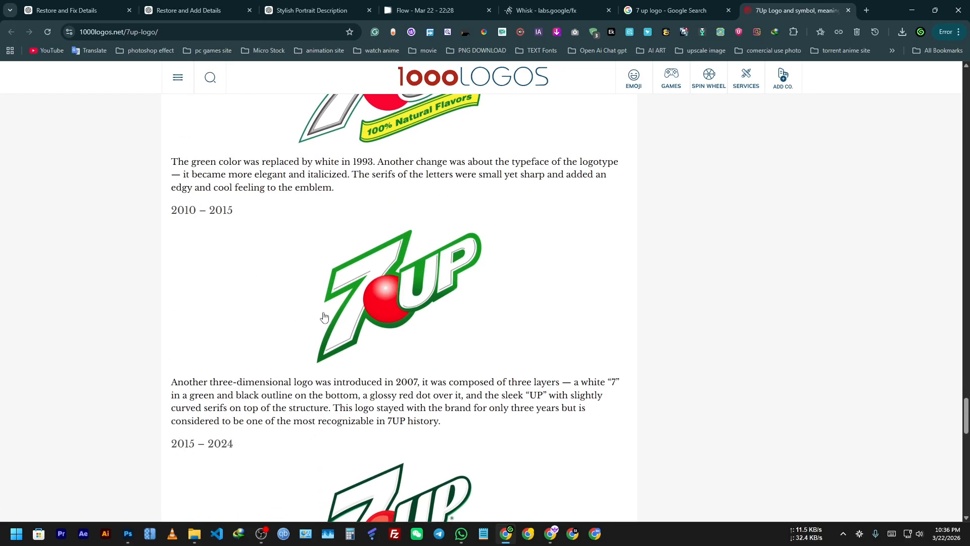
# Enlarge the 2010–2015 7UP logo on the 1000 Logos page and try to grab it with the Imageye extension
pyautogui.click(380, 300)
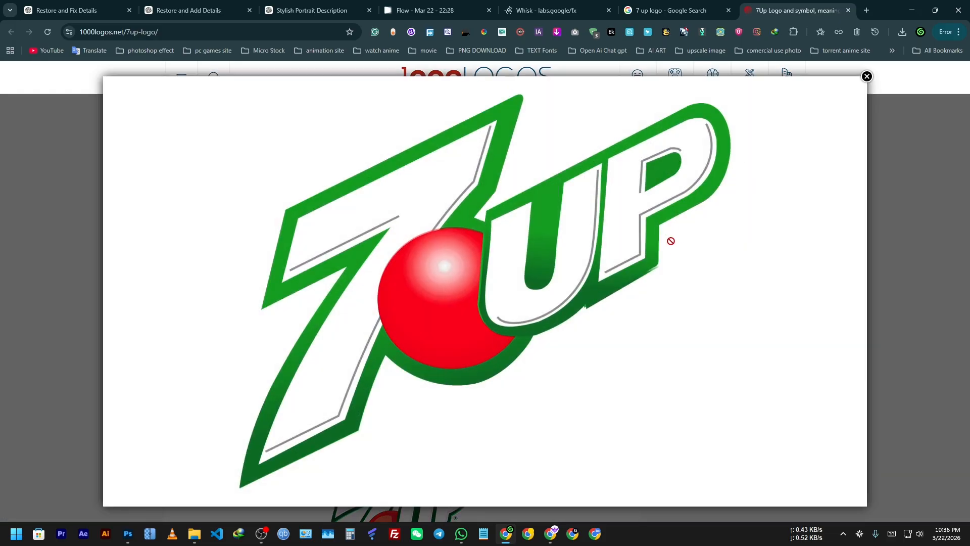
pyautogui.click(866, 77)
pyautogui.rightClick(370, 303)
pyautogui.click(450, 362)
pyautogui.click(627, 481)
pyautogui.moveTo(753, 77)
pyautogui.click(557, 32)
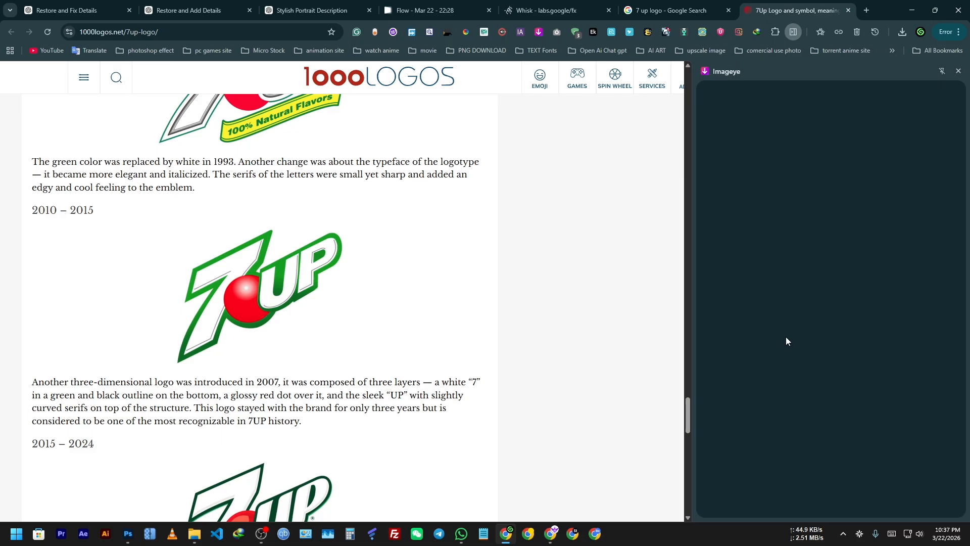
# Compare the two generated 7UP drinking portraits in the Flow project at full size
pyautogui.click(540, 7)
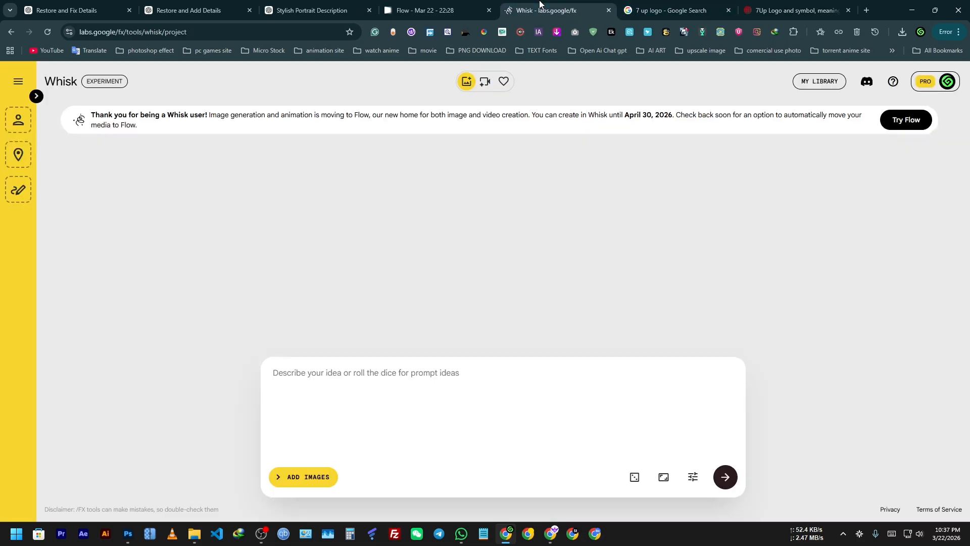
pyautogui.click(461, 5)
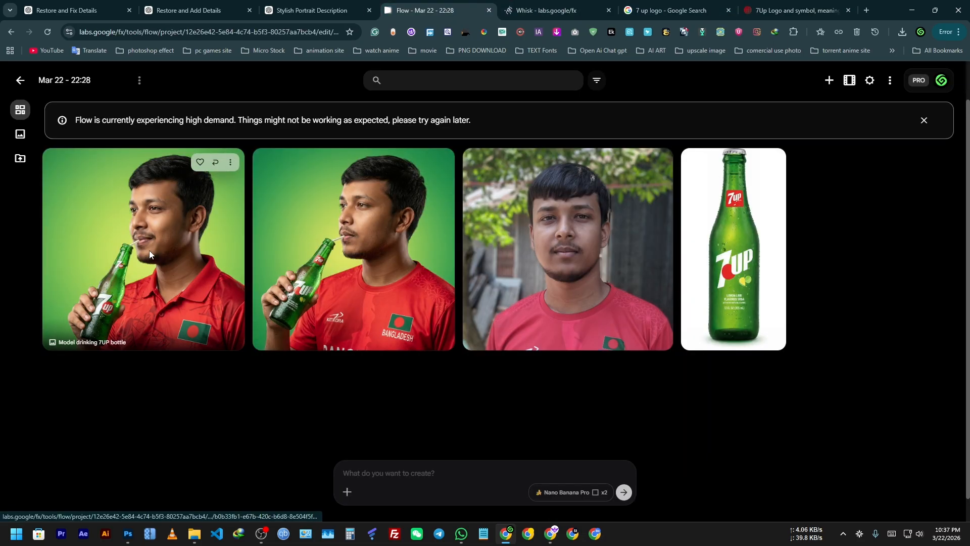
pyautogui.click(149, 250)
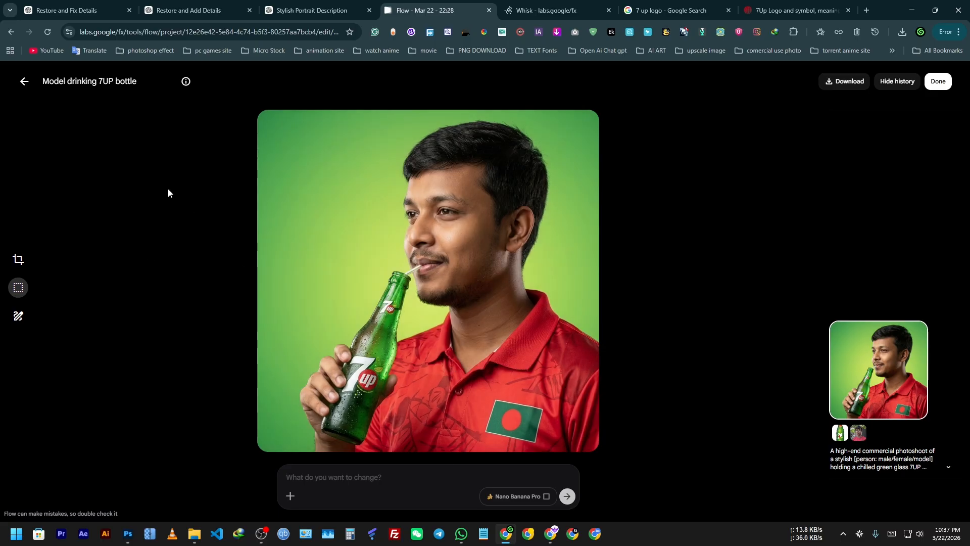
pyautogui.click(22, 82)
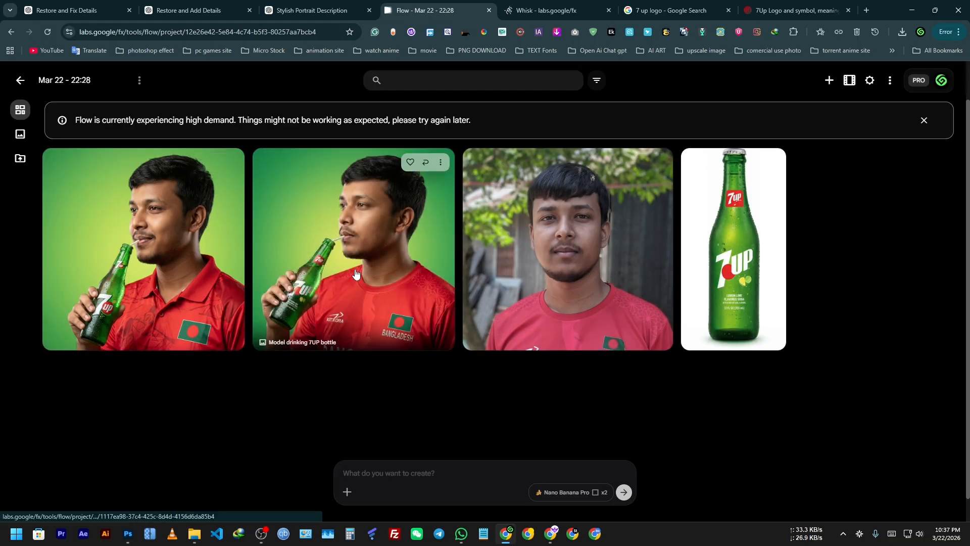
pyautogui.click(363, 267)
pyautogui.rightClick(162, 272)
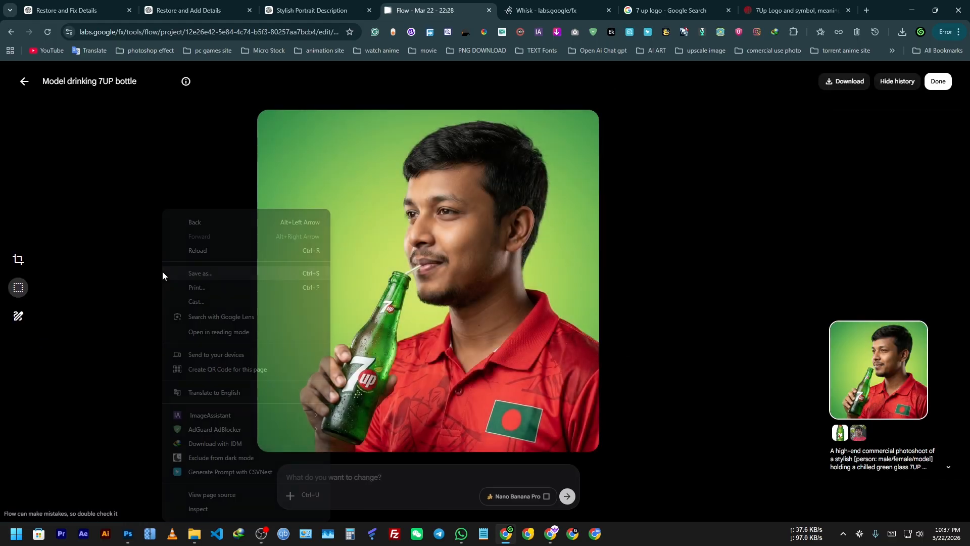
pyautogui.click(614, 295)
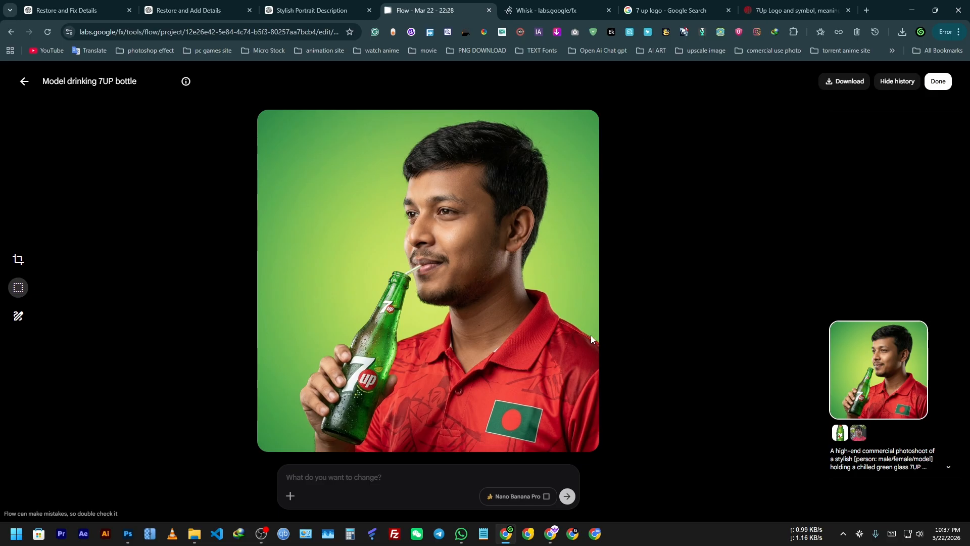
pyautogui.click(24, 82)
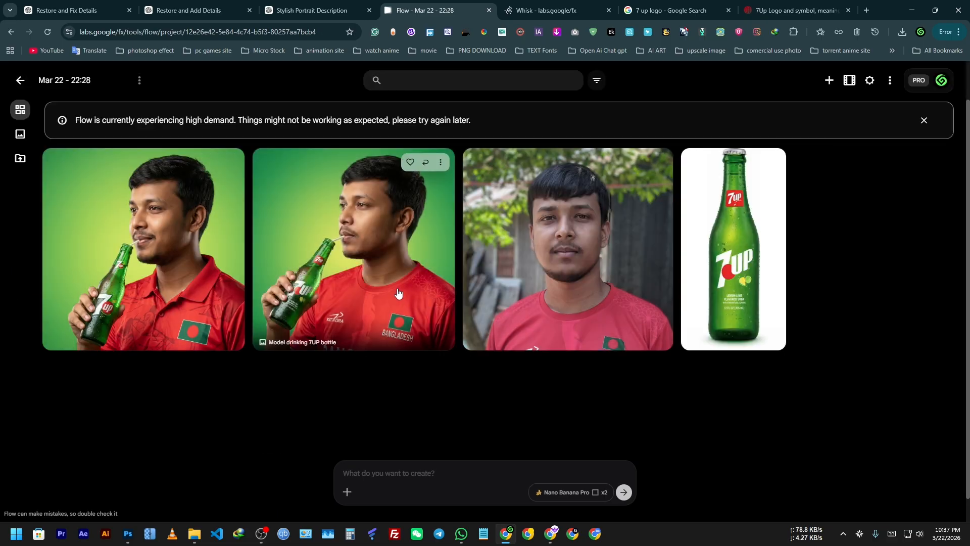
pyautogui.click(365, 229)
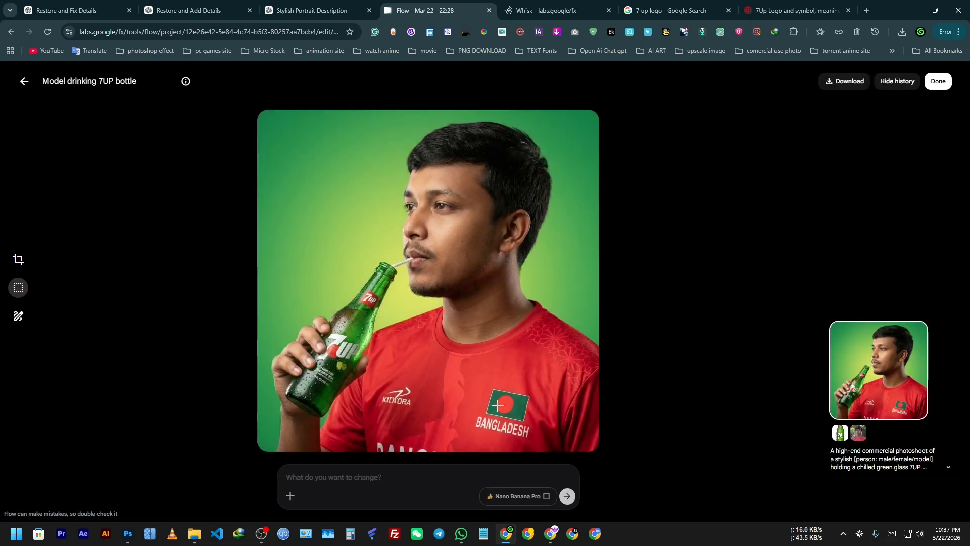
pyautogui.click(24, 84)
# Download the generated Flow portrait with the collared red shirt at 2K upscaled resolution
pyautogui.click(230, 161)
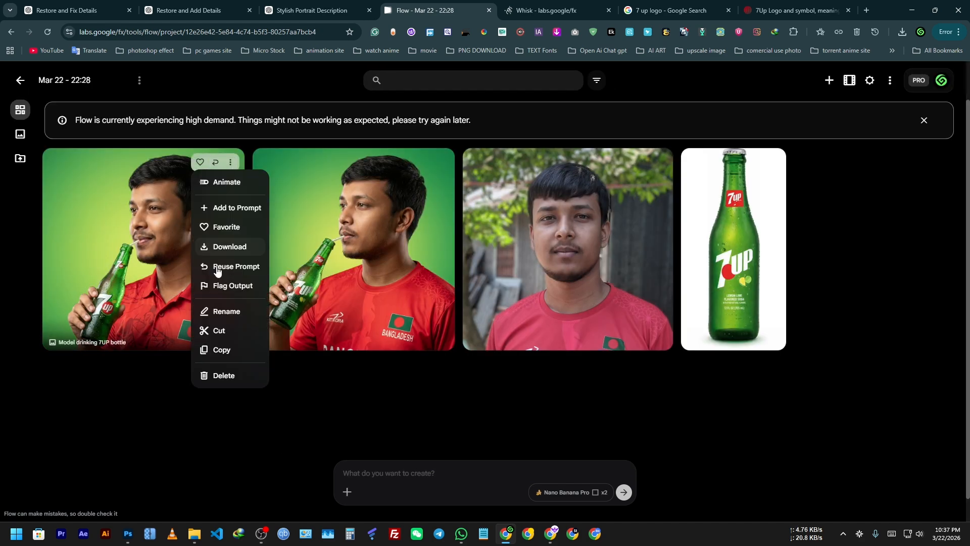
pyautogui.moveTo(237, 246)
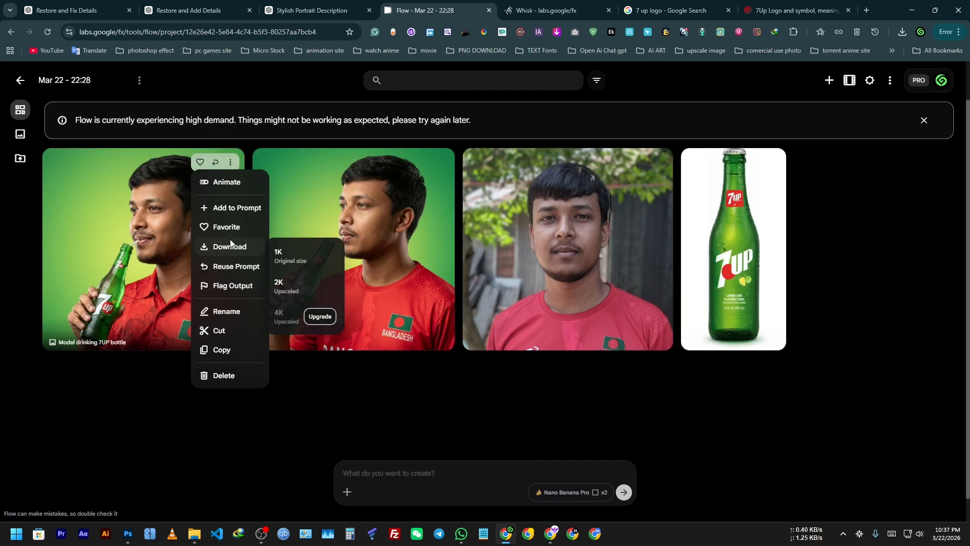
pyautogui.click(298, 287)
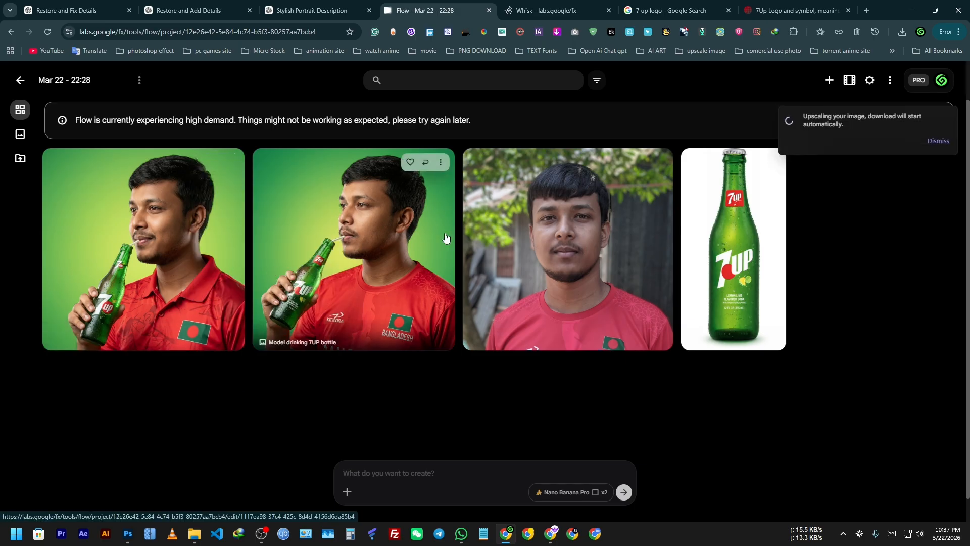
# Close the Imageye pane on the 1000 Logos page, then open and browse its SVG downloads for the 7Up logo
pyautogui.hotkey('ctrl', '9')
pyautogui.scroll(-6, 280, 326)
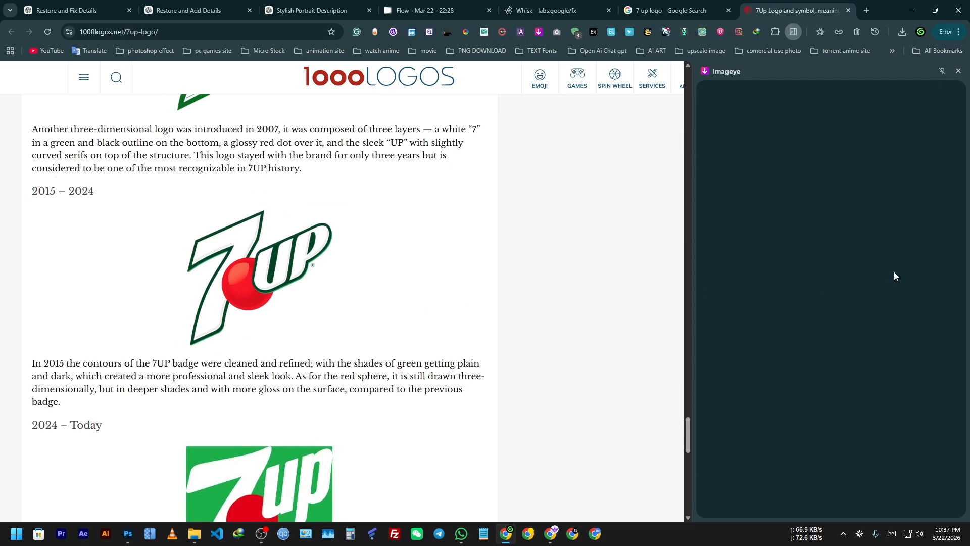
pyautogui.click(959, 71)
pyautogui.moveTo(966, 462); pyautogui.dragTo(941, 133)
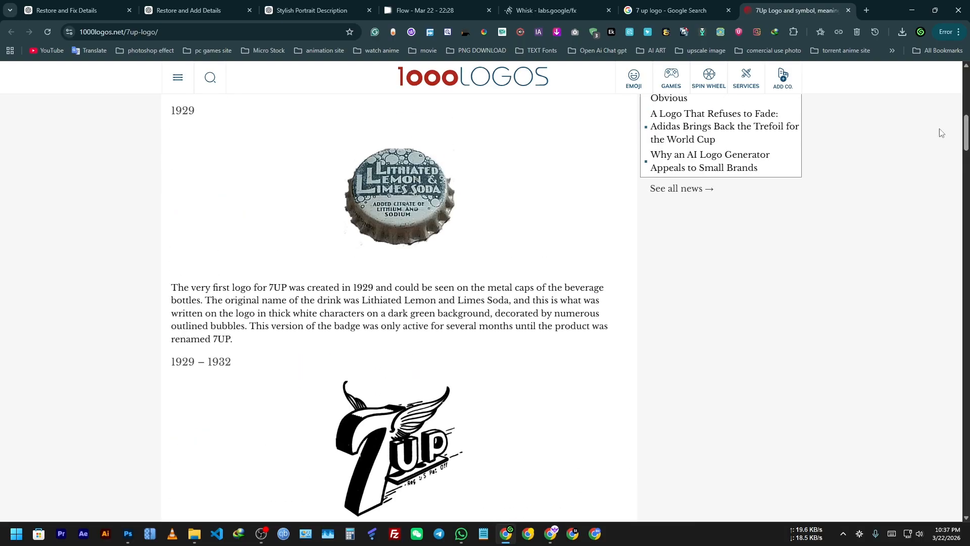
pyautogui.click(968, 181)
pyautogui.moveTo(968, 174); pyautogui.dragTo(967, 91)
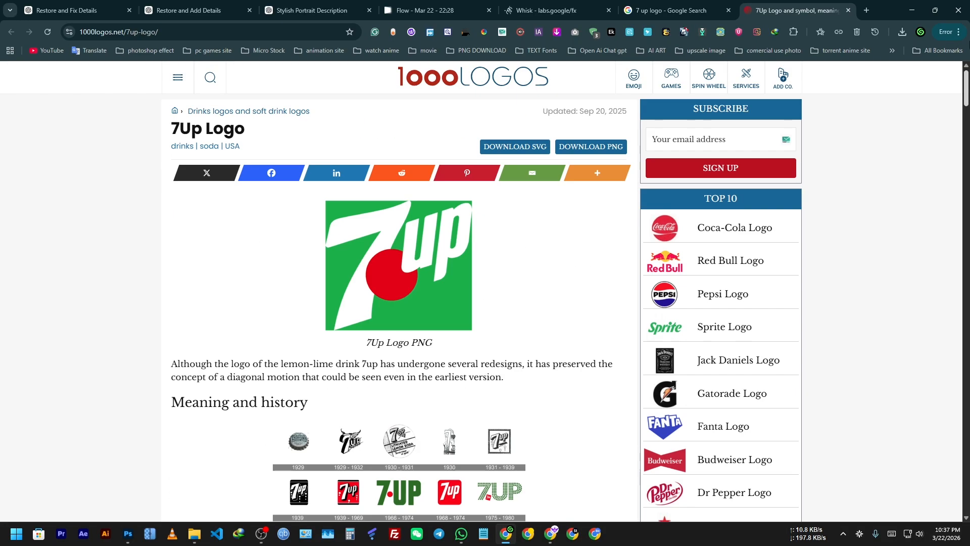
pyautogui.click(529, 152)
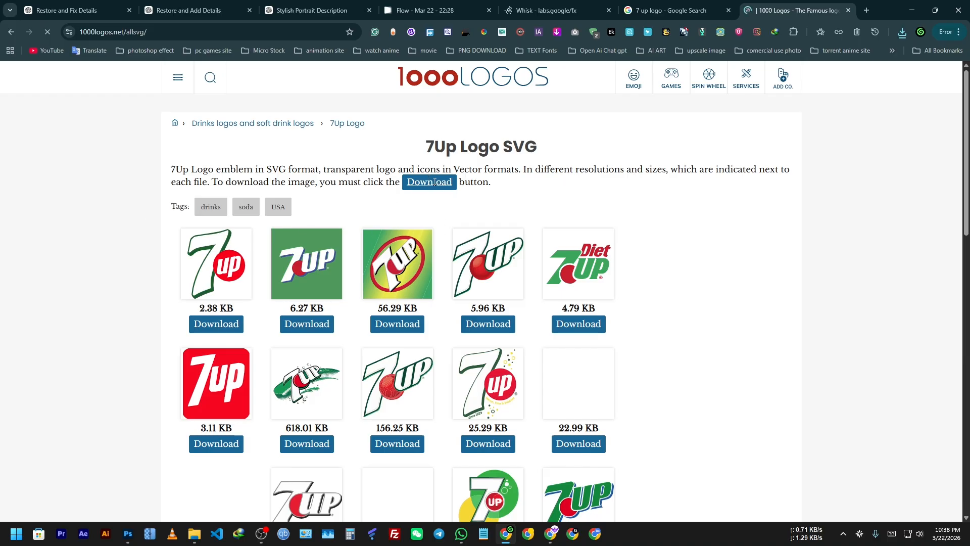
pyautogui.scroll(-3, 389, 191)
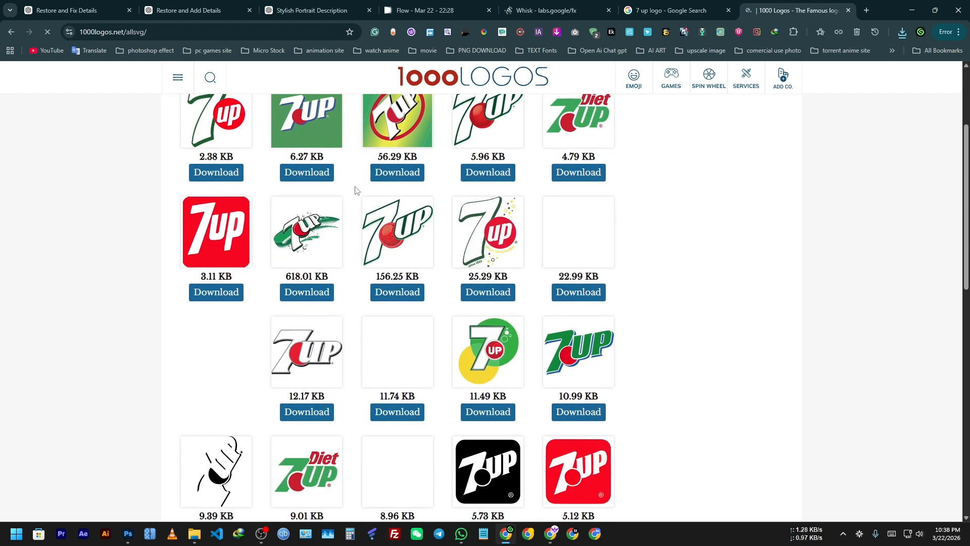
pyautogui.scroll(3, 481, 292)
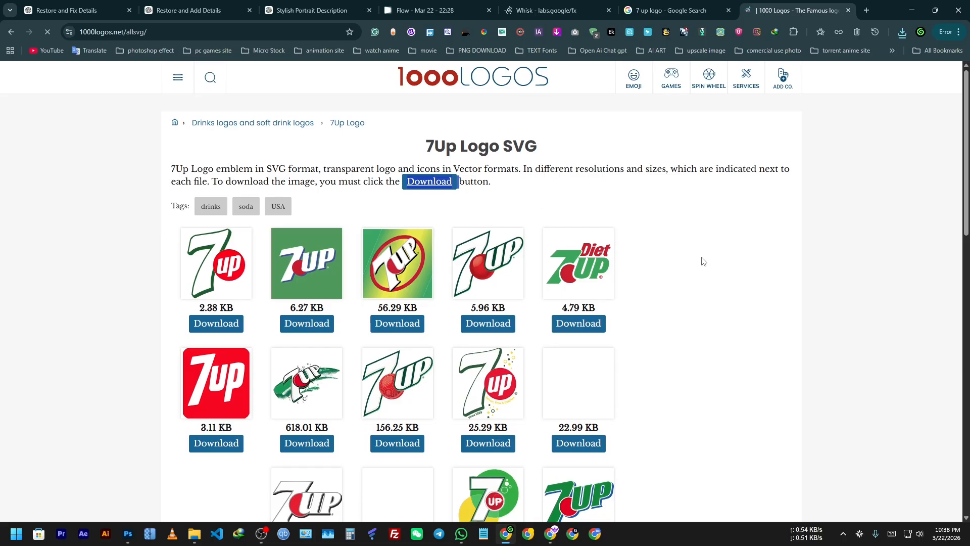
pyautogui.scroll(-10, 701, 260)
pyautogui.moveTo(967, 425); pyautogui.dragTo(967, 159)
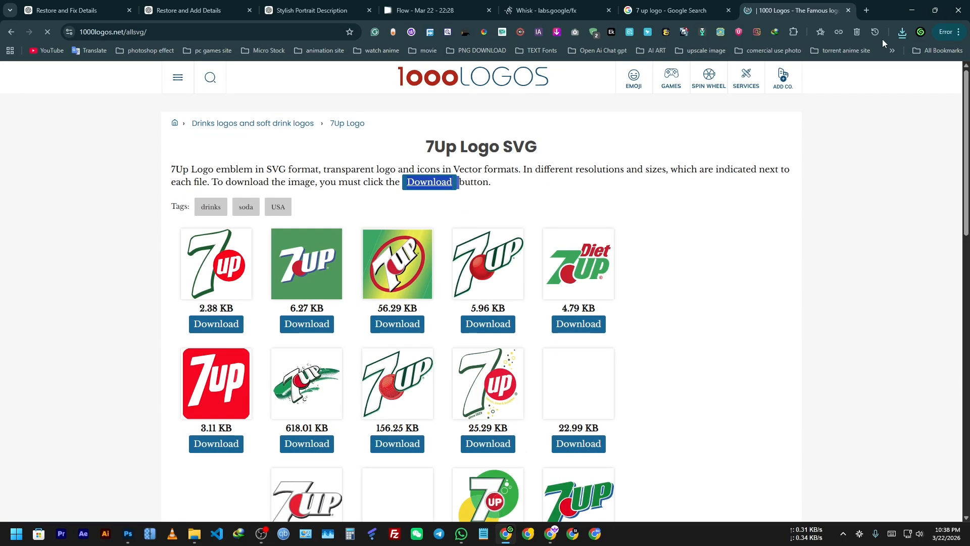
# Open the Seeklogo result from the 7 up logo search and choose the dark-green-outlined 7up logo with the glossy red ball
pyautogui.click(652, 9)
pyautogui.scroll(-5, 29, 288)
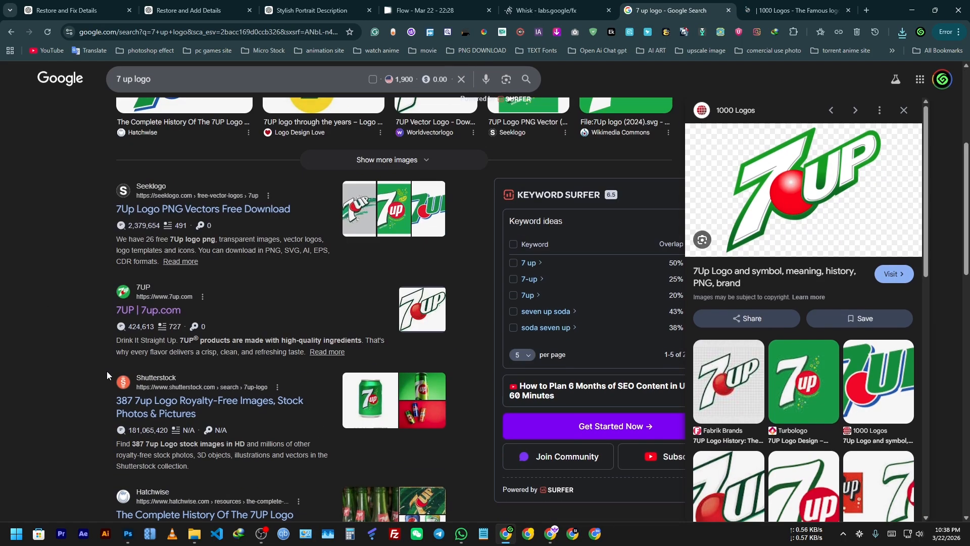
pyautogui.click(228, 216)
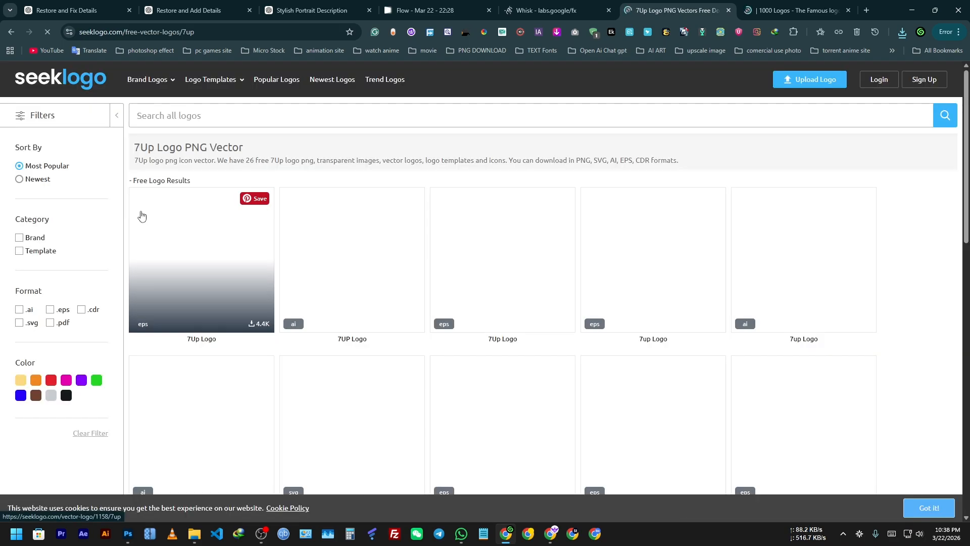
pyautogui.scroll(-1, 240, 269)
pyautogui.scroll(-2, 240, 270)
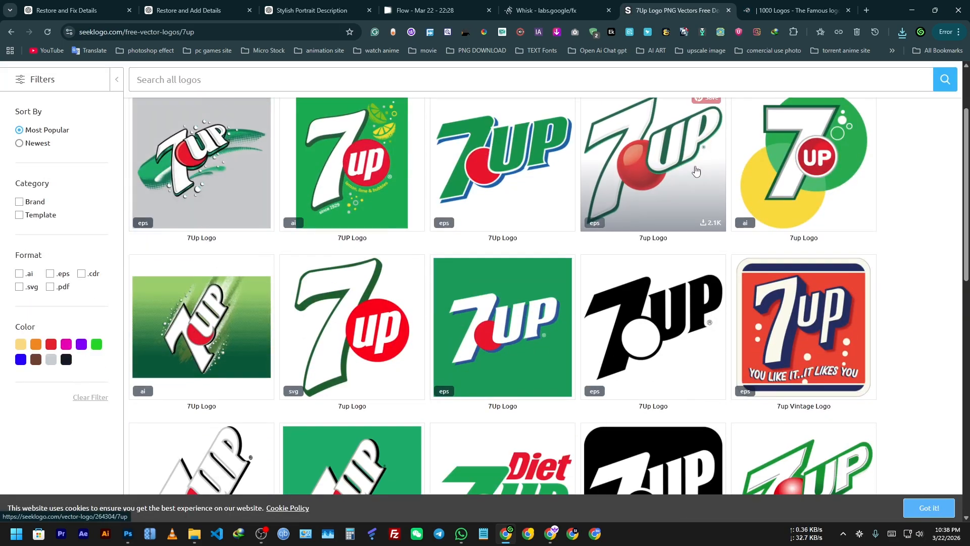
pyautogui.click(677, 167)
# Download the chosen 7up logo from Seeklogo as 7up-vector-logo-seeklogo.zip, closing the Shutterstock pop-up
pyautogui.scroll(-3, 405, 346)
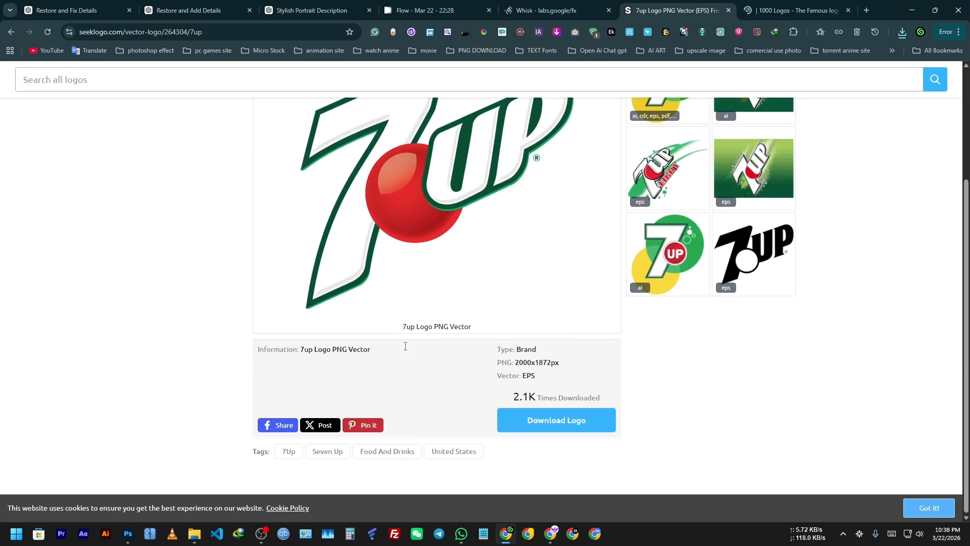
pyautogui.click(568, 428)
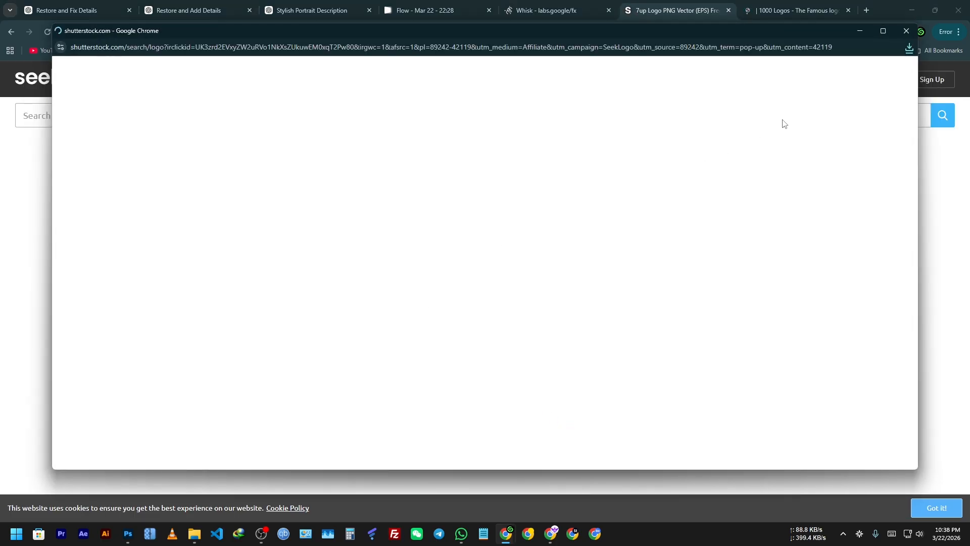
pyautogui.click(907, 34)
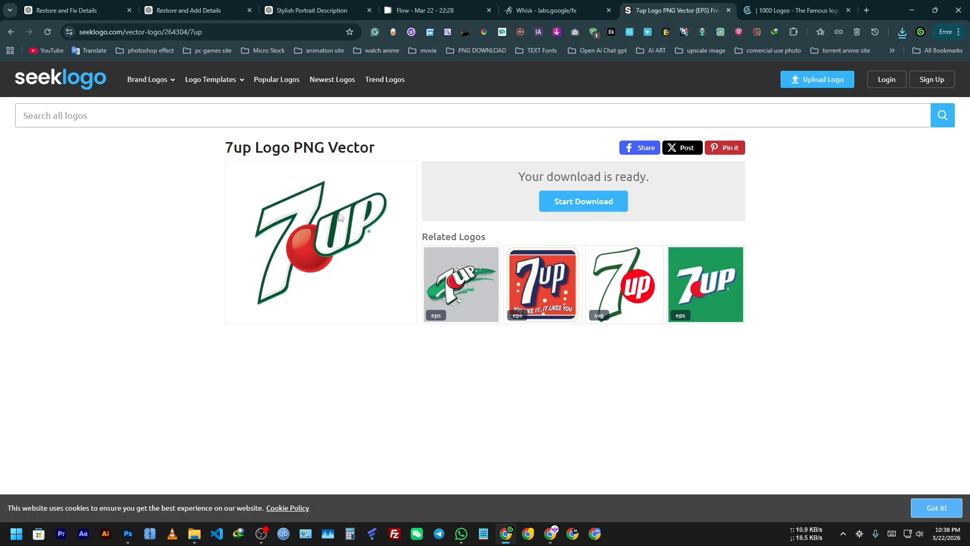
pyautogui.click(586, 201)
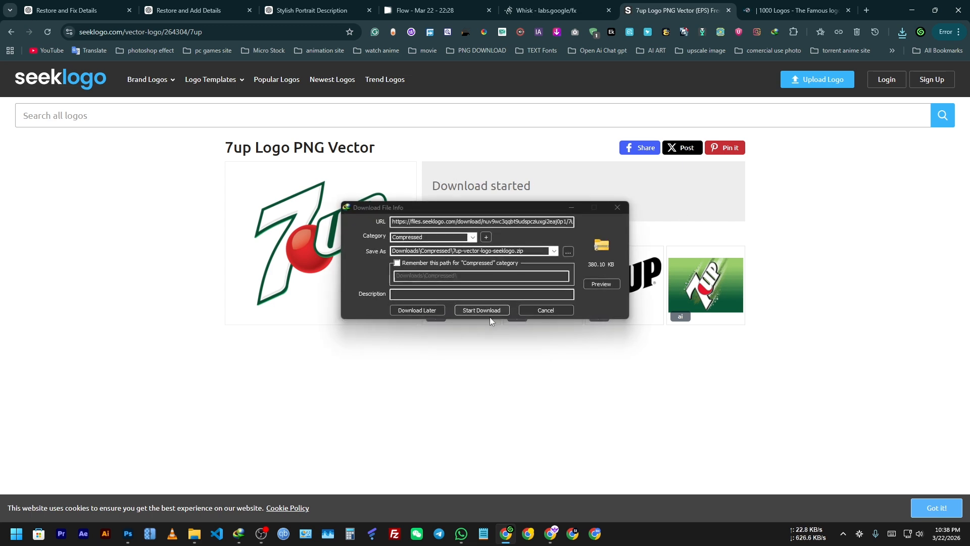
pyautogui.click(486, 309)
# Open the downloaded 7up-vector-logo-seeklogo archive and copy the 7up-seeklogo PNG file
pyautogui.click(498, 283)
pyautogui.click(410, 299)
pyautogui.click(161, 89)
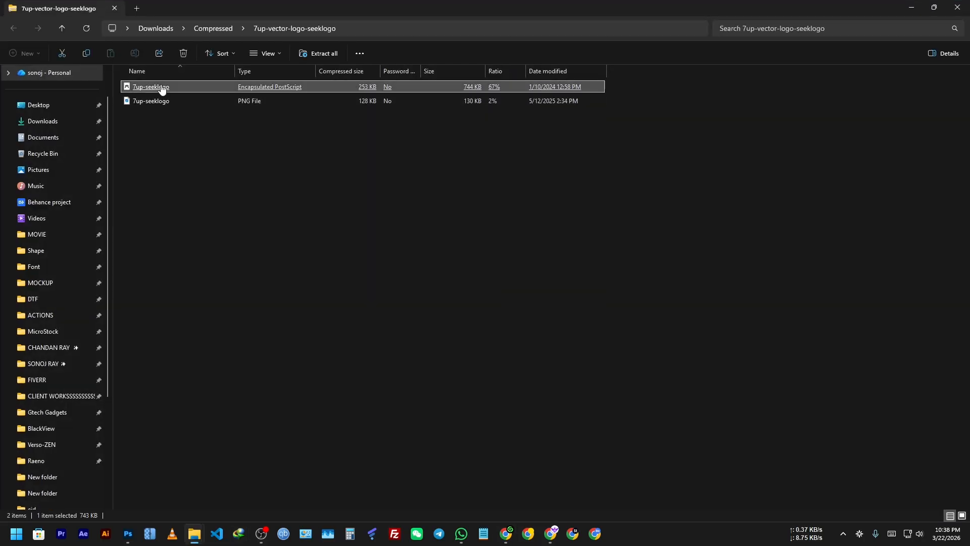
pyautogui.doubleClick(243, 104)
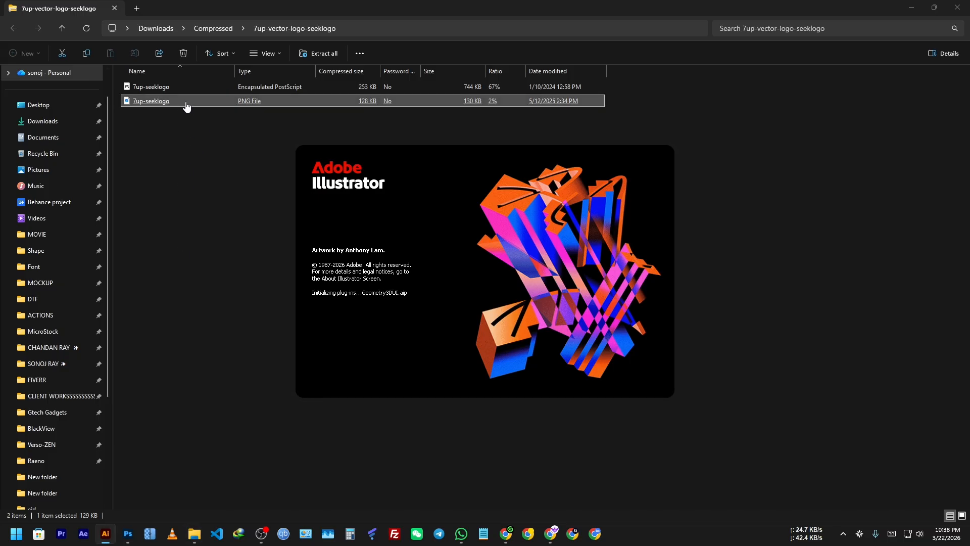
pyautogui.click(196, 135)
pyautogui.moveTo(203, 130); pyautogui.dragTo(171, 104)
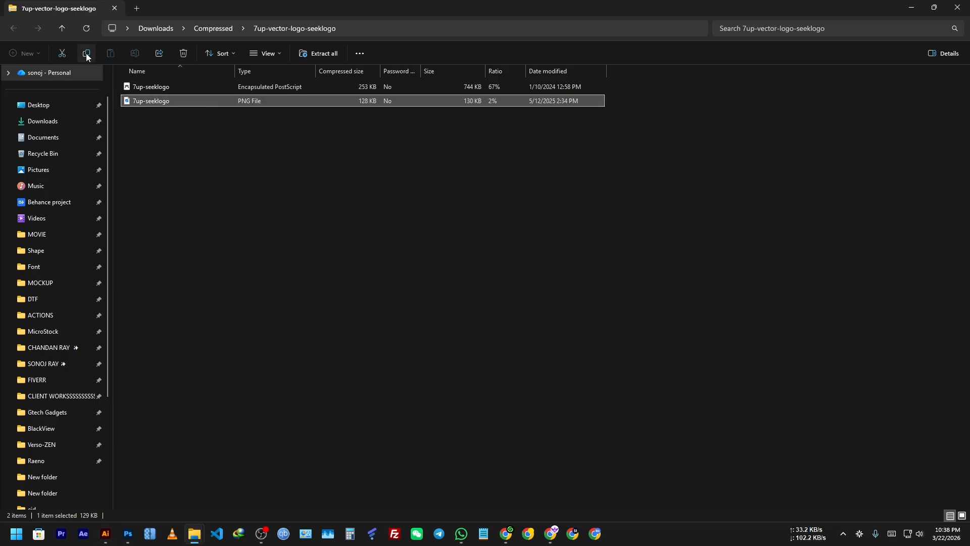
# Paste the logo PNG within Downloads and place it in the 7 Up.psd poster in Photoshop
pyautogui.click(60, 123)
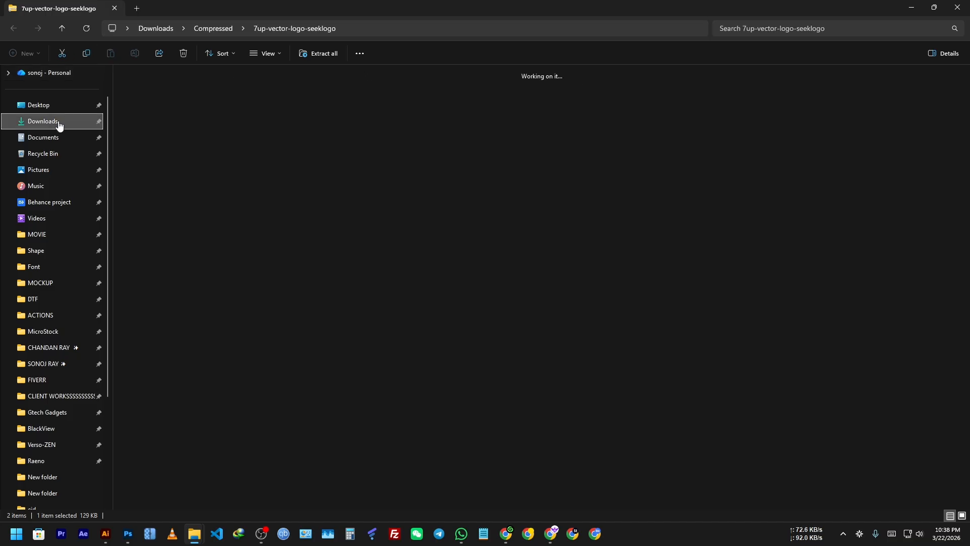
pyautogui.click(302, 368)
pyautogui.click(108, 53)
pyautogui.moveTo(374, 253); pyautogui.dragTo(333, 223)
pyautogui.click(504, 24)
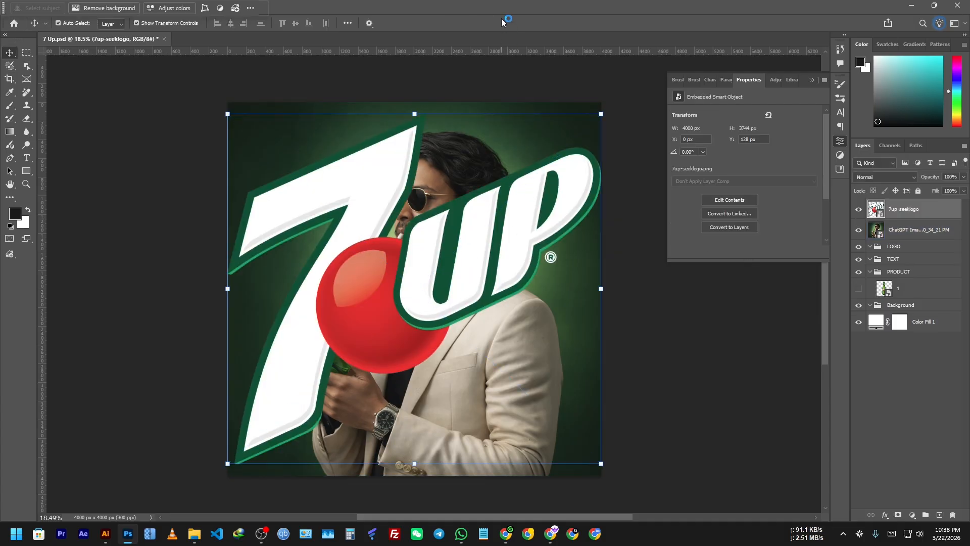
# Move the 7up-seeklogo layer into the LOGO group and the ChatGPT image layer beneath the Background group heading
pyautogui.moveTo(914, 213); pyautogui.dragTo(901, 313)
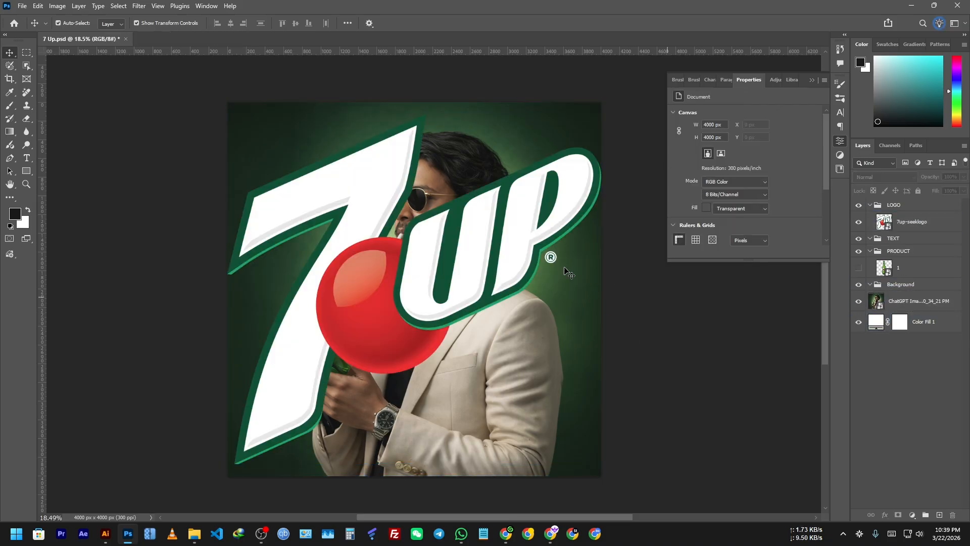
pyautogui.click(904, 223)
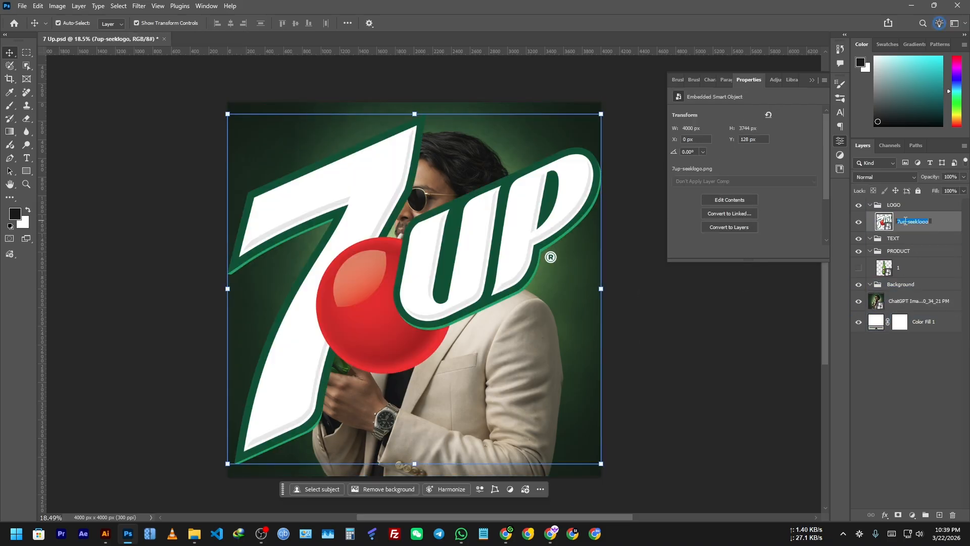
# Scale the 7up-seeklogo image down to about 564 × 527 px and place it in the poster's upper-left corner
pyautogui.moveTo(602, 289); pyautogui.dragTo(284, 291)
pyautogui.moveTo(260, 281); pyautogui.dragTo(277, 139)
pyautogui.moveTo(303, 173); pyautogui.dragTo(299, 174)
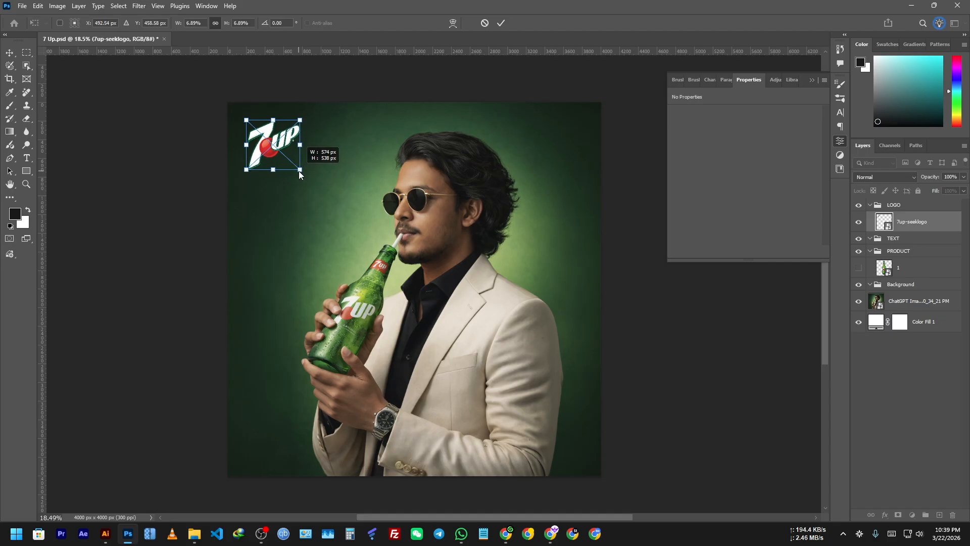
pyautogui.click(501, 23)
pyautogui.click(712, 402)
# Show the guides, snap the 7UP logo to the left and top margin guides at X and Y 147 px, and hide the guides
pyautogui.hotkey('ctrl', ';')
pyautogui.scroll(3, 261, 137)
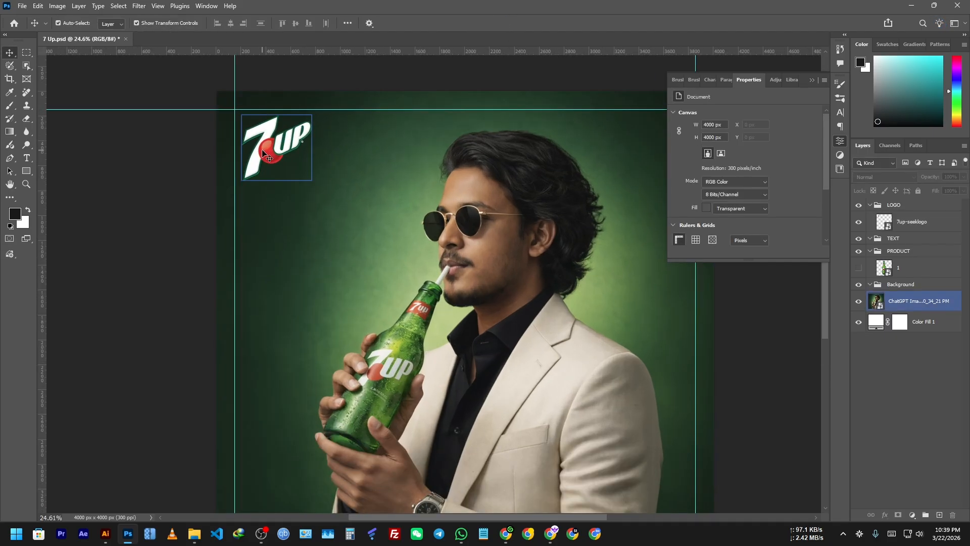
pyautogui.click(262, 152)
pyautogui.moveTo(269, 152); pyautogui.dragTo(265, 148)
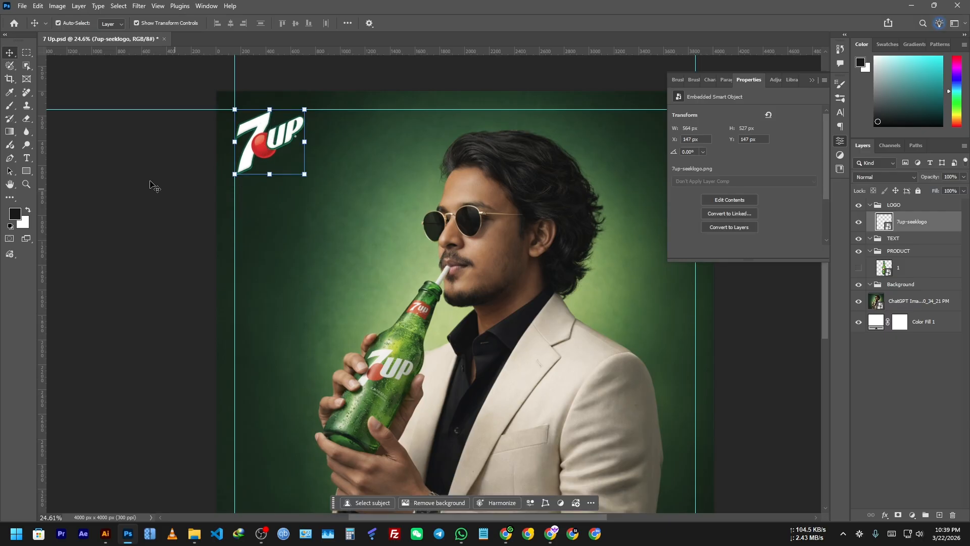
pyautogui.click(146, 184)
pyautogui.hotkey('ctrl', ';')
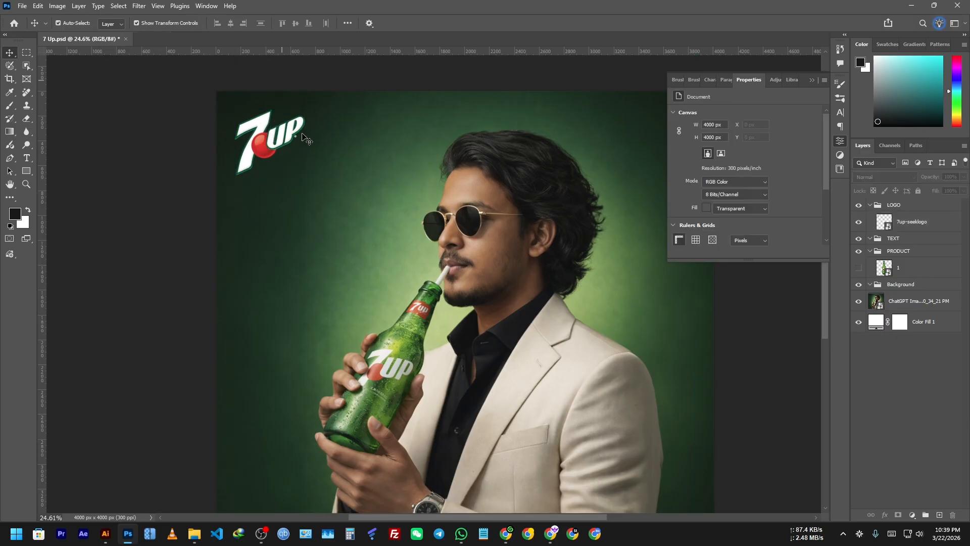
# Examine the logo placement and the man with the bottle, both close up and across the whole poster
pyautogui.scroll(-4, 298, 146)
pyautogui.moveTo(247, 241); pyautogui.dragTo(194, 246)
pyautogui.scroll(3, 194, 167)
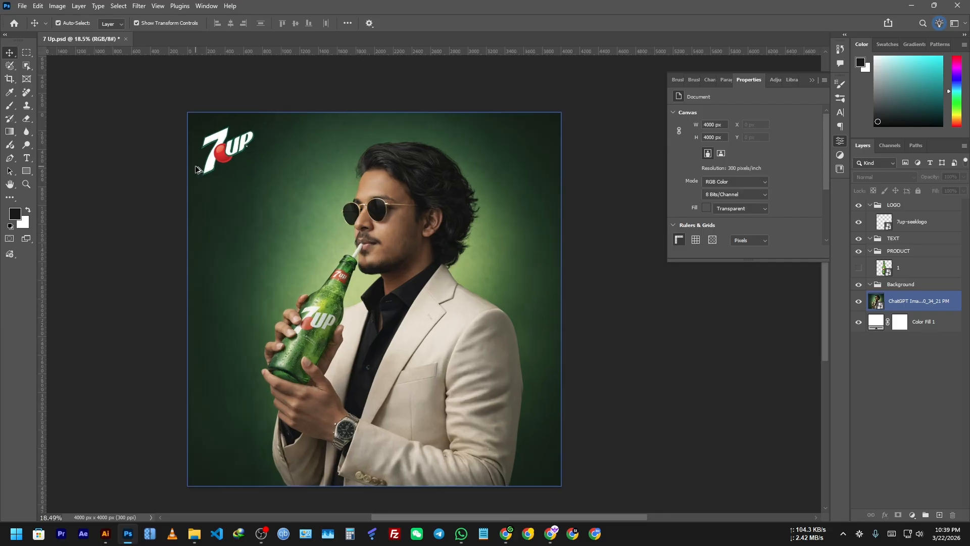
pyautogui.click(225, 154)
pyautogui.moveTo(177, 357); pyautogui.dragTo(158, 282)
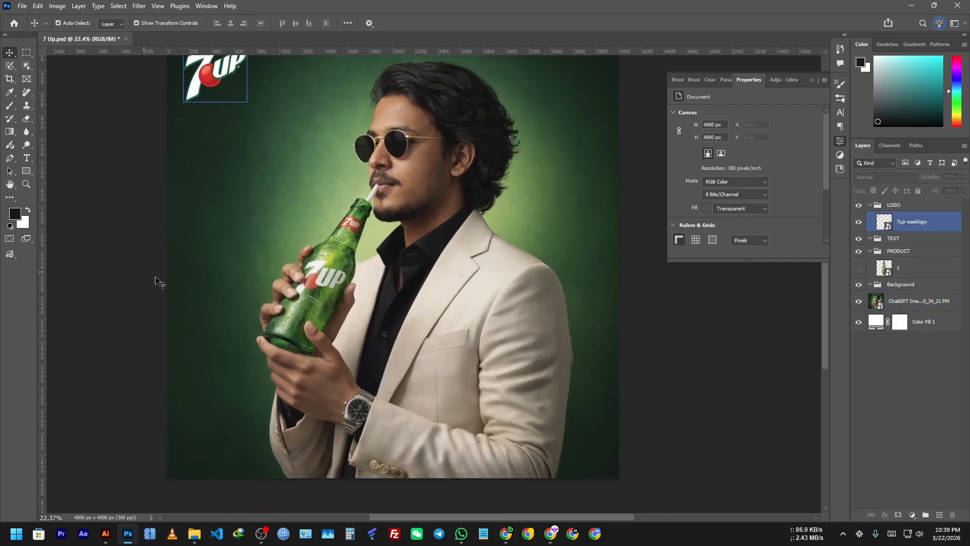
pyautogui.scroll(-3, 159, 282)
pyautogui.moveTo(607, 367); pyautogui.dragTo(632, 385)
pyautogui.click(208, 284)
pyautogui.scroll(2, 208, 283)
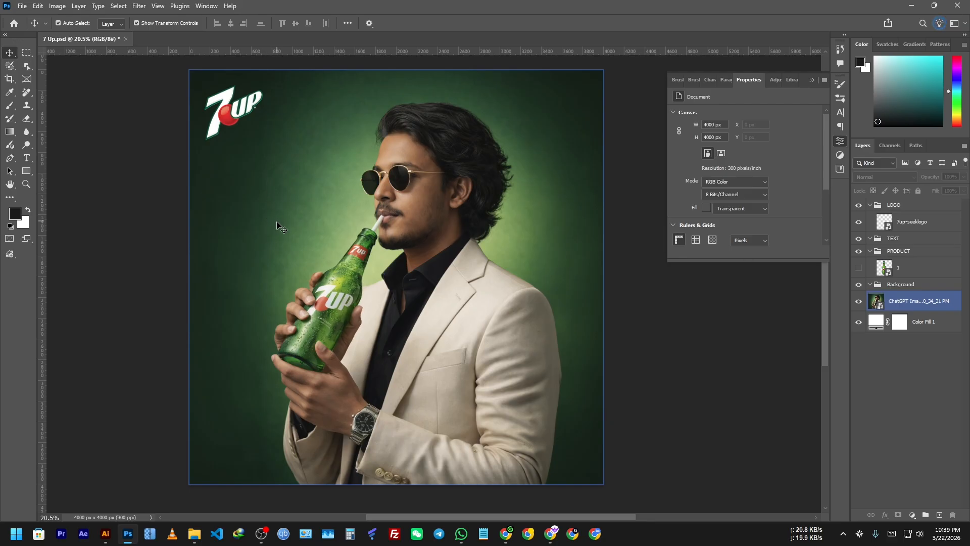
pyautogui.scroll(6, 316, 289)
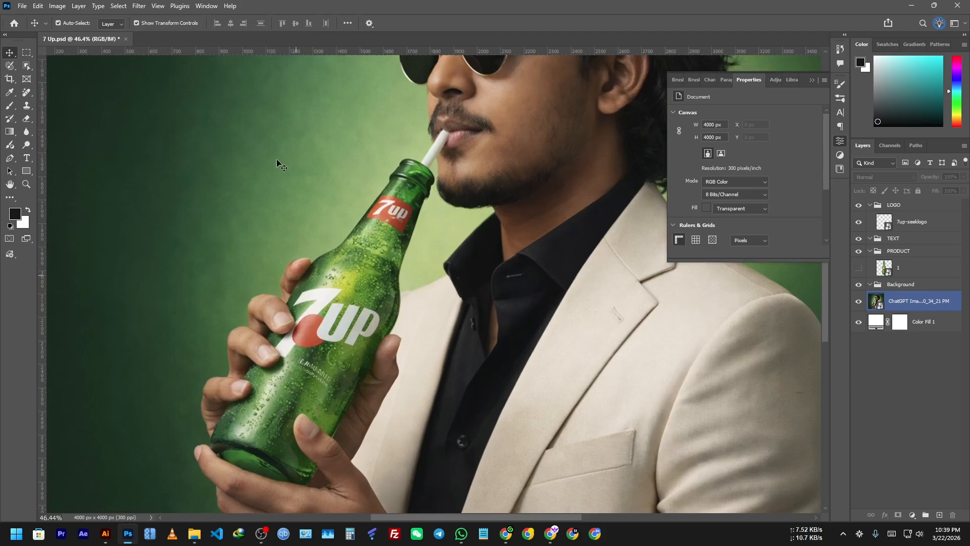
pyautogui.scroll(-5, 335, 244)
pyautogui.scroll(-2, 281, 244)
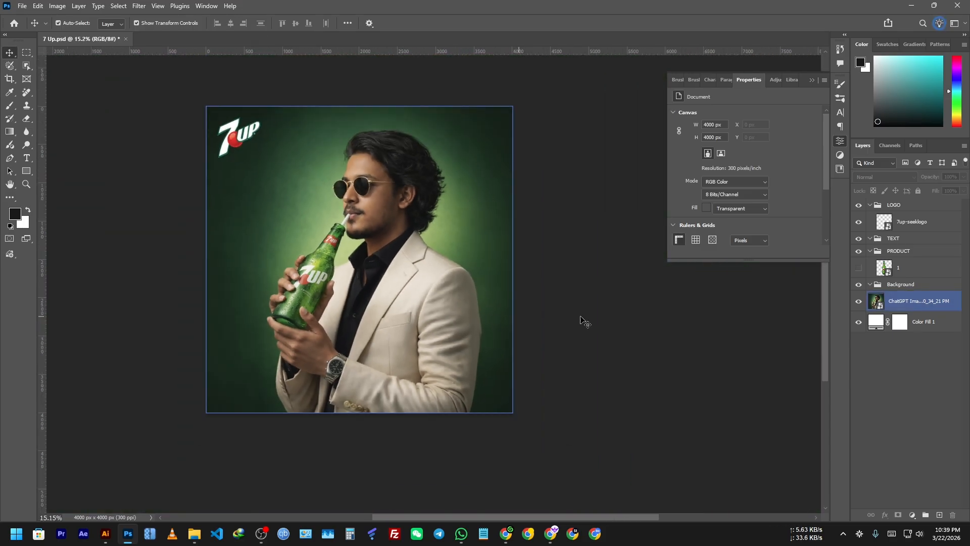
# Select the man in the ChatGPT image layer with Select Subject and copy him to a new layer
pyautogui.click(509, 353)
pyautogui.moveTo(26, 66); pyautogui.dragTo(68, 66)
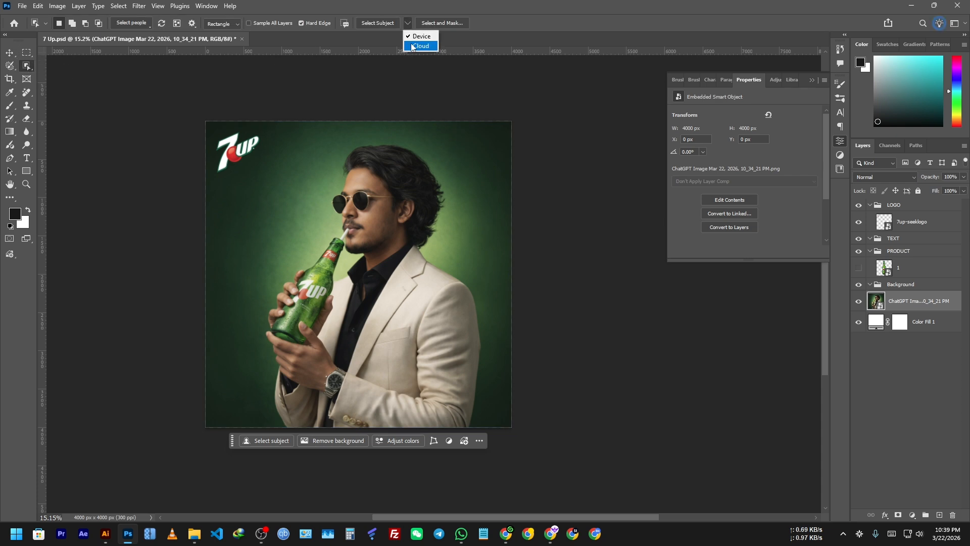
pyautogui.click(384, 21)
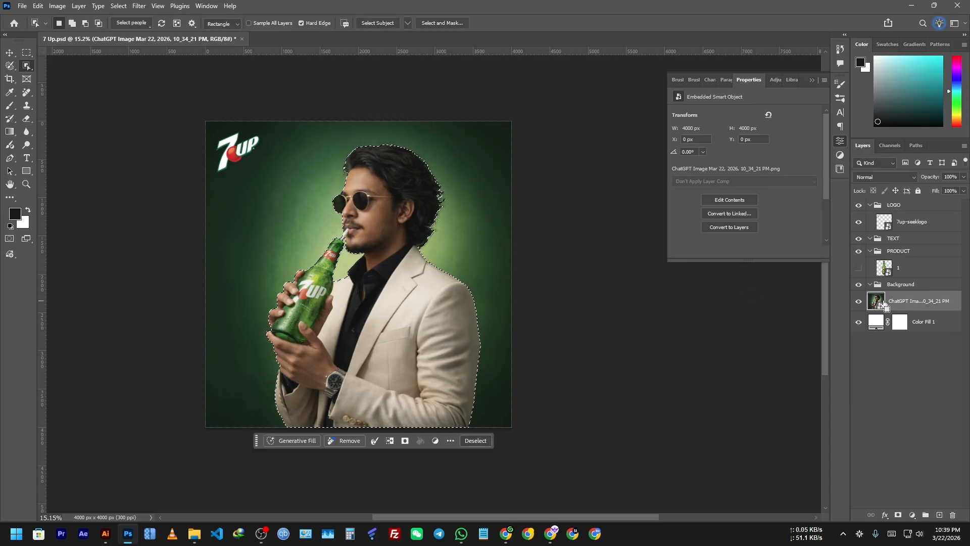
pyautogui.hotkey('ctrl', 'j')
# Convert the cut-out man layer to a smart object and move it into the PRODUCT group
pyautogui.rightClick(912, 306)
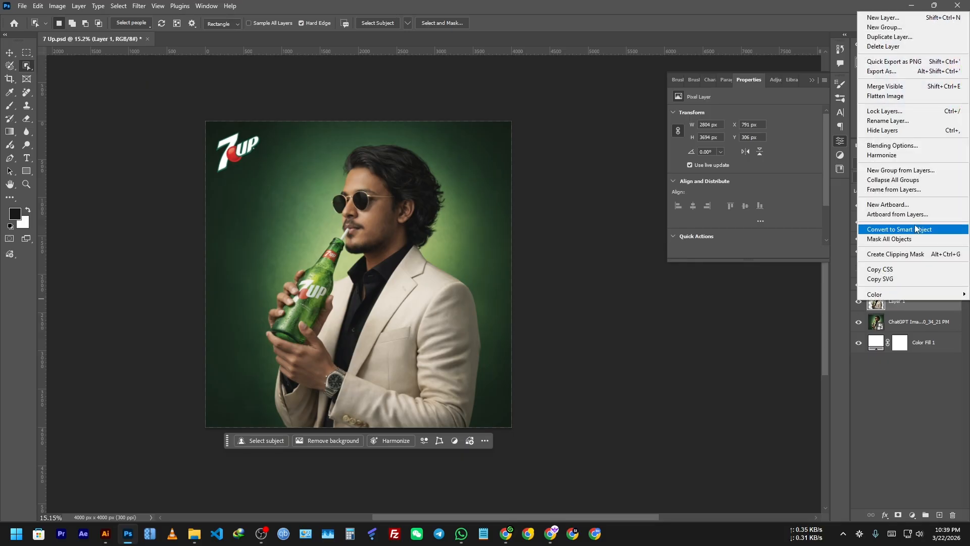
pyautogui.click(904, 230)
pyautogui.moveTo(904, 314); pyautogui.dragTo(885, 259)
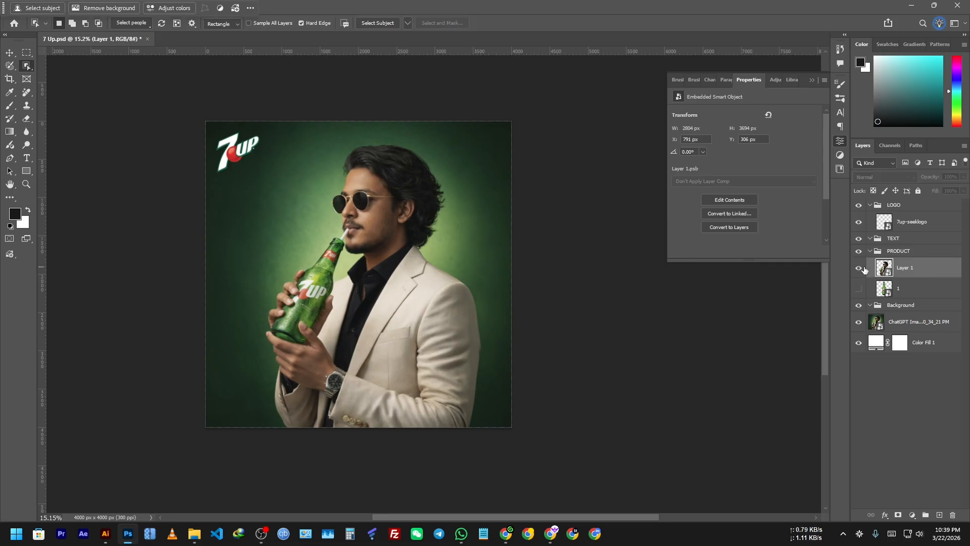
# Apply the Camera Raw Filter to the cut-out man with contrast +6, saturation +5 and clarity +10
pyautogui.press('v')
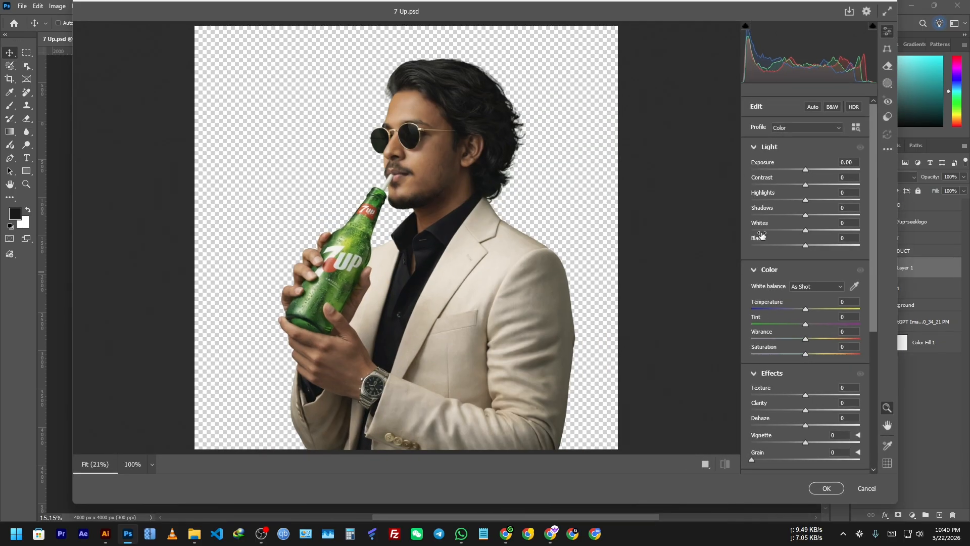
pyautogui.click(811, 108)
pyautogui.click(811, 108)
pyautogui.moveTo(761, 349); pyautogui.dragTo(765, 349)
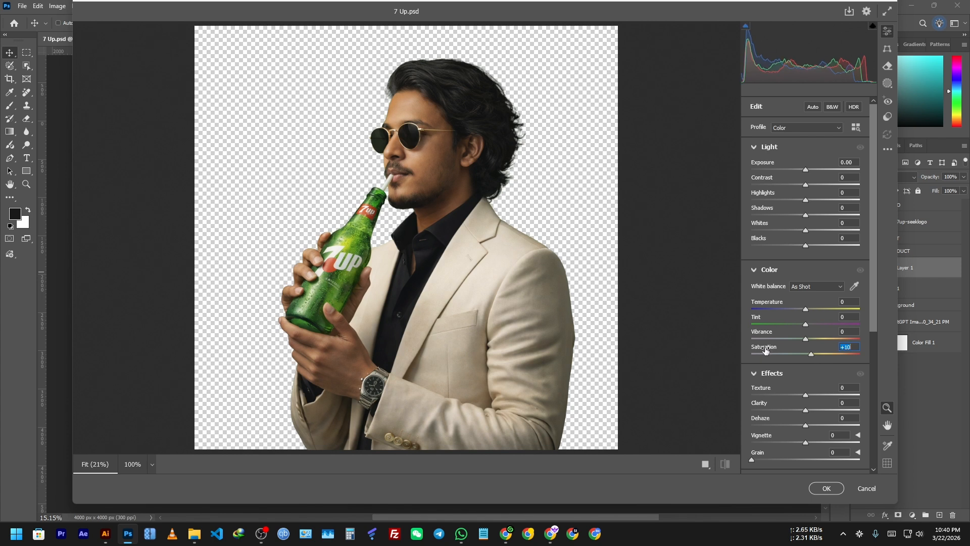
pyautogui.moveTo(757, 406)
pyautogui.mouseDown()
pyautogui.moveTo(770, 406)
pyautogui.moveTo(762, 405)
pyautogui.mouseUp()
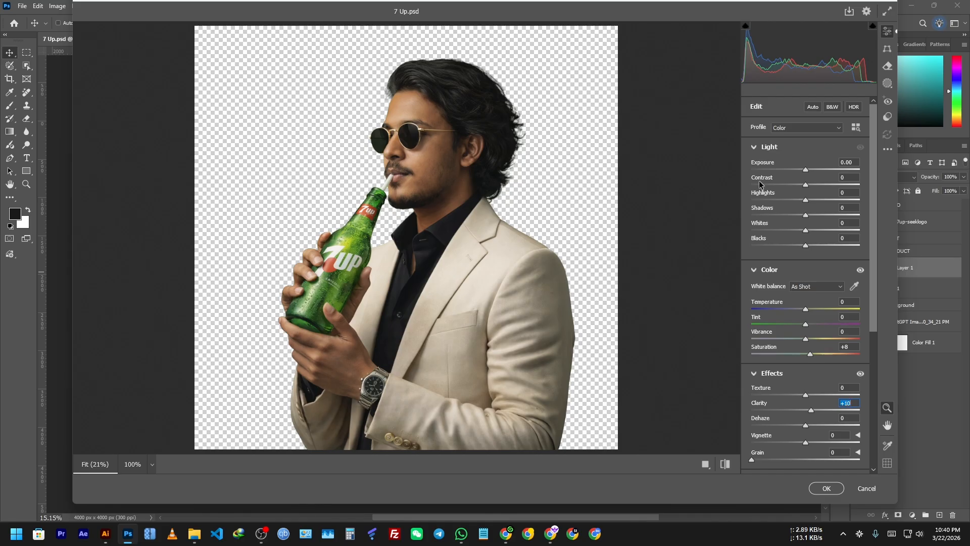
pyautogui.moveTo(763, 179); pyautogui.dragTo(763, 180)
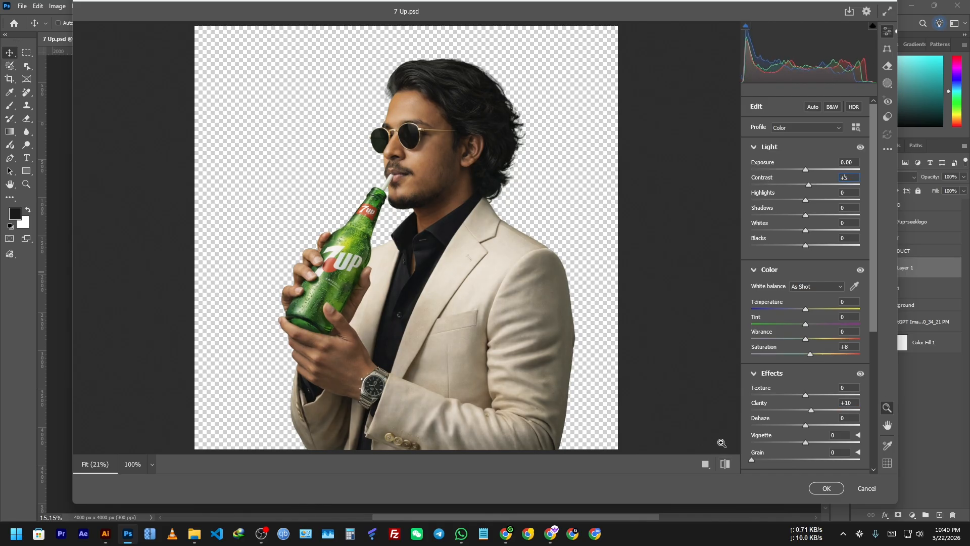
pyautogui.moveTo(765, 348)
pyautogui.mouseDown()
pyautogui.moveTo(737, 344)
pyautogui.moveTo(763, 346)
pyautogui.mouseUp()
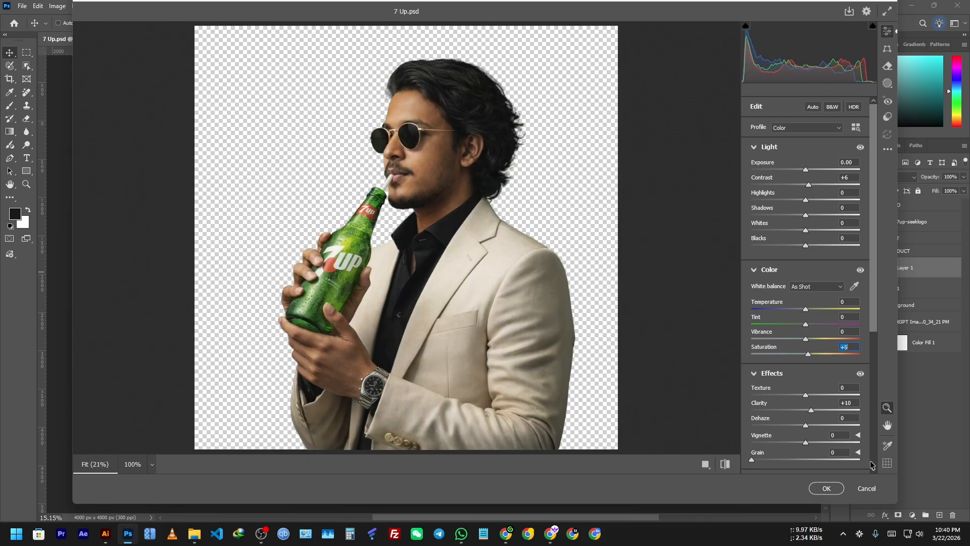
pyautogui.click(826, 488)
pyautogui.click(572, 328)
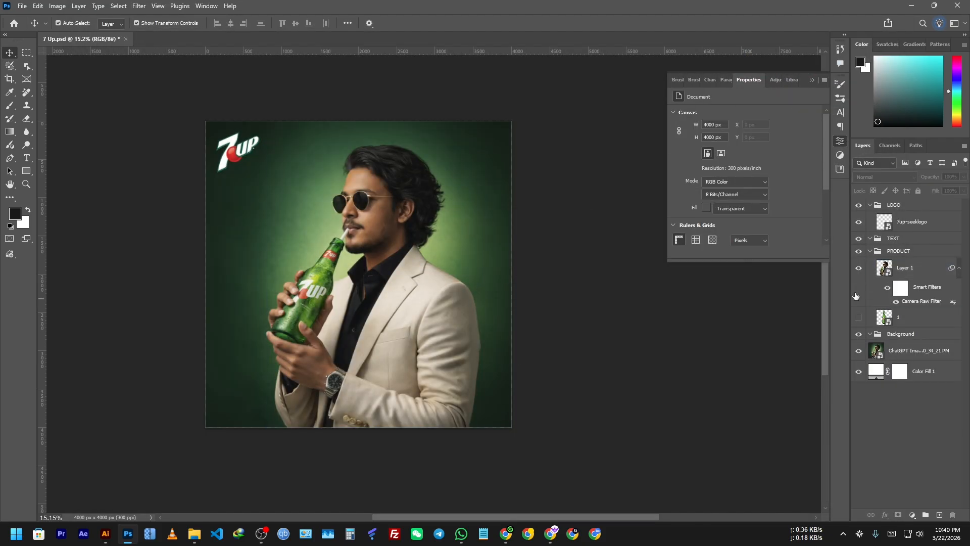
# Compare the man with and without the smart filter and examine the result up close
pyautogui.click(888, 289)
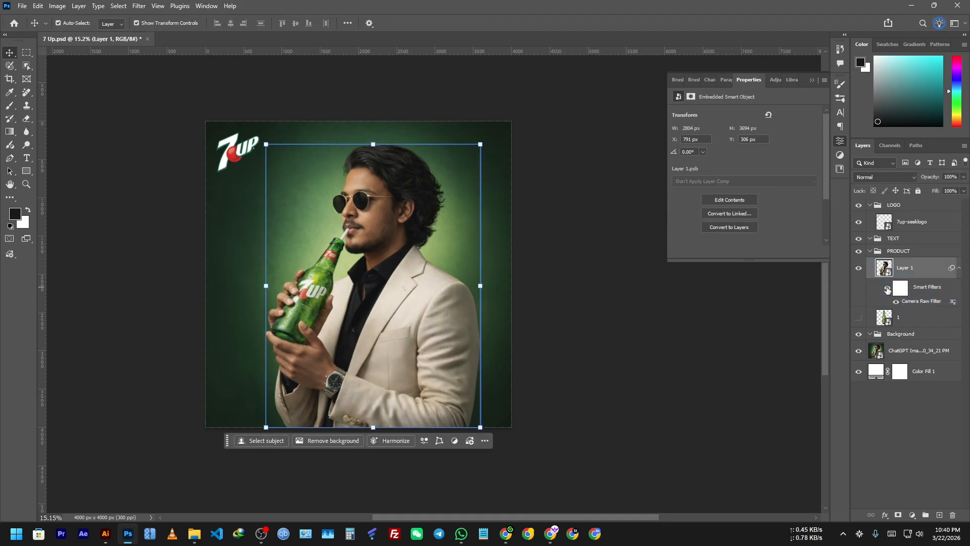
pyautogui.click(497, 285)
pyautogui.click(630, 299)
pyautogui.scroll(5, 247, 205)
pyautogui.moveTo(475, 424); pyautogui.dragTo(454, 302)
pyautogui.scroll(-4, 303, 236)
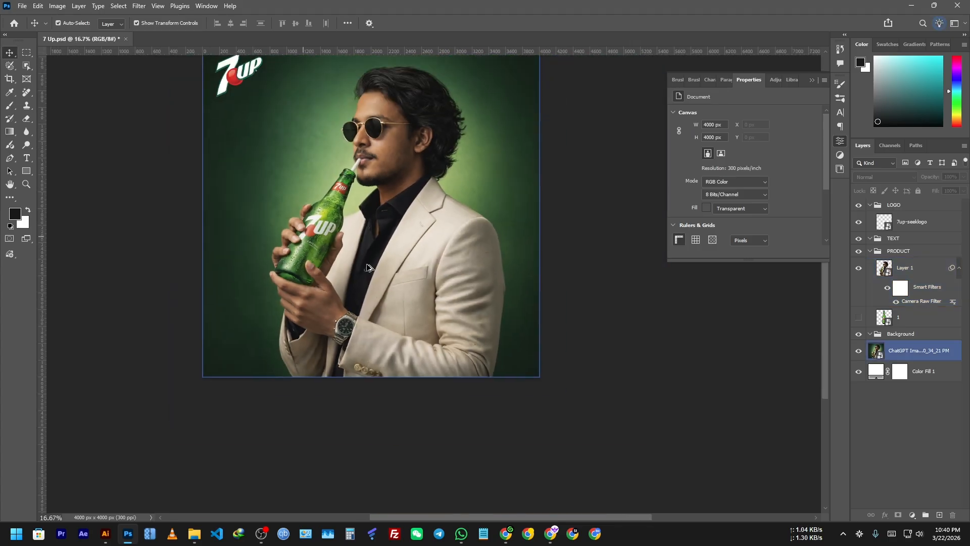
pyautogui.moveTo(606, 309); pyautogui.dragTo(611, 338)
# Deselect the background image and save the 7 Up.psd poster
pyautogui.click(509, 175)
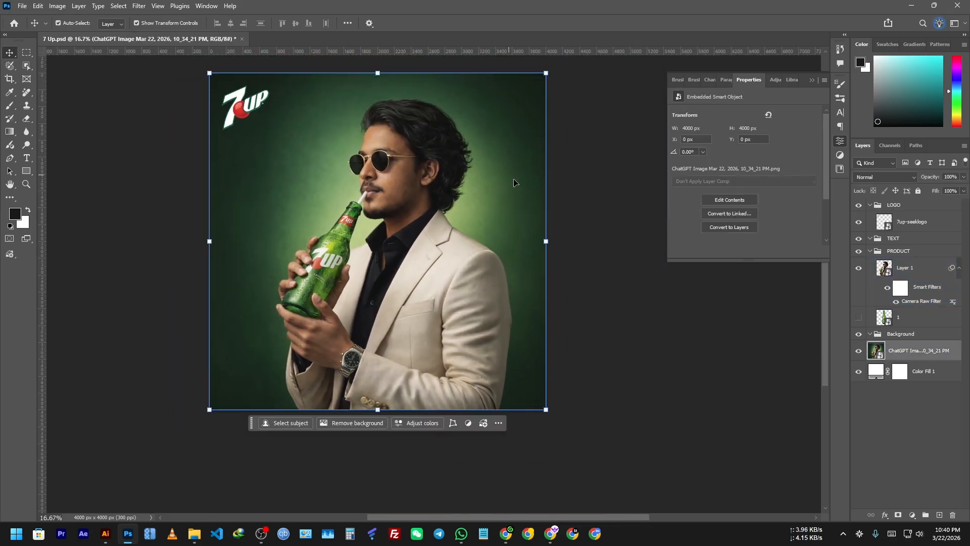
pyautogui.click(609, 323)
pyautogui.hotkey('ctrl', 's')
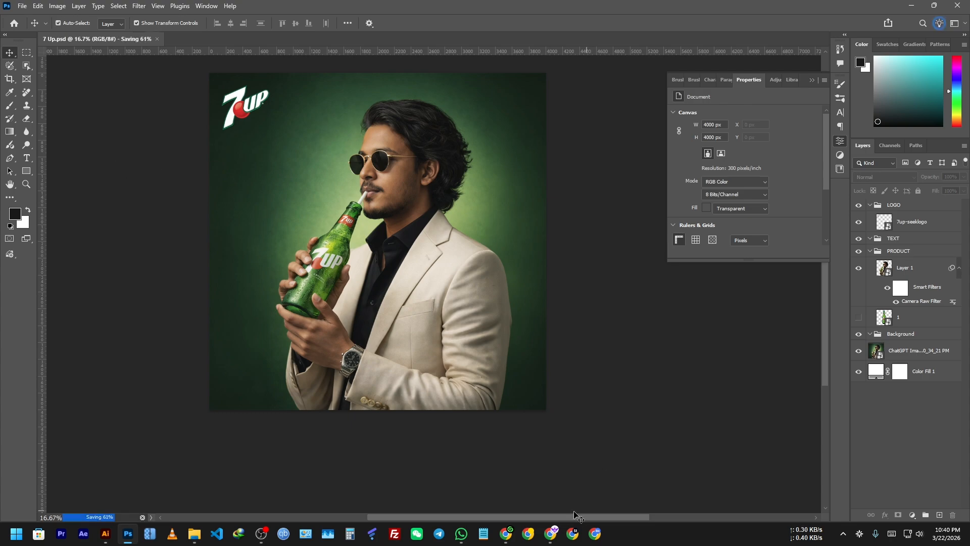
# Switch to Chrome and search Google for "7 up" in a new tab
pyautogui.click(505, 533)
pyautogui.click(555, 4)
pyautogui.click(783, 4)
pyautogui.click(866, 10)
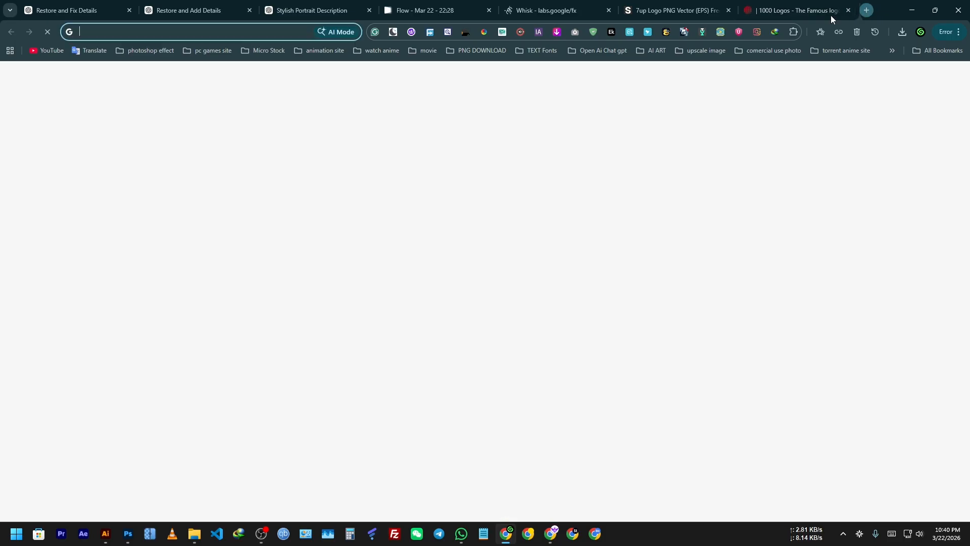
pyautogui.write('7')
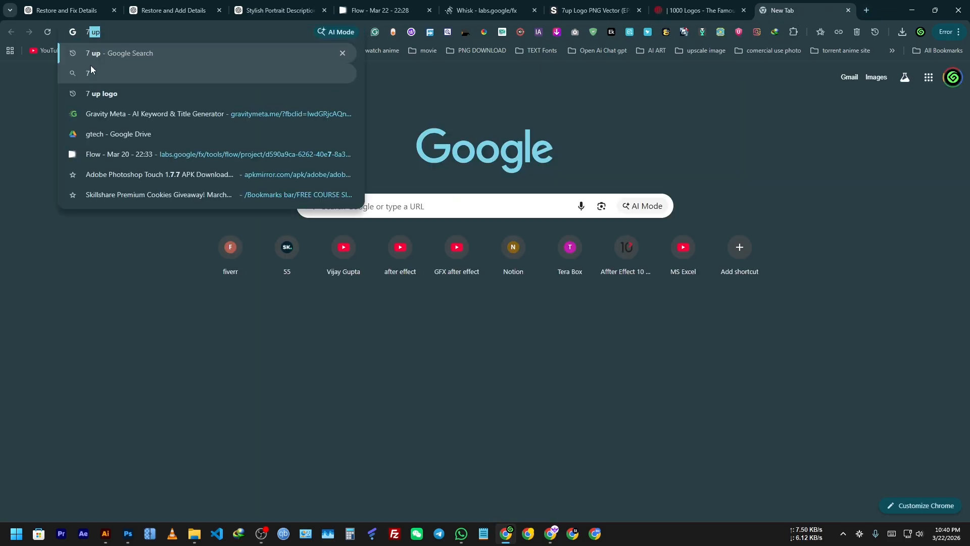
pyautogui.click(90, 57)
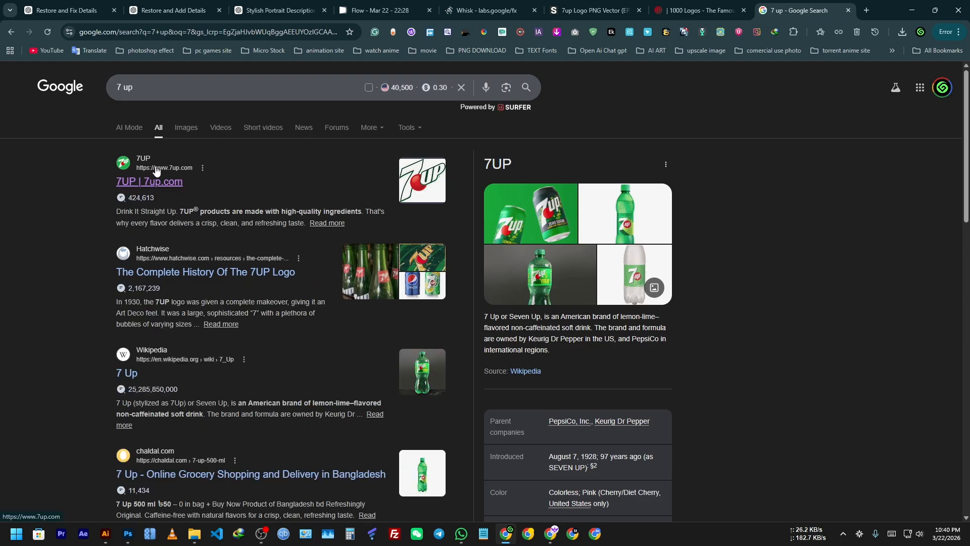
pyautogui.moveTo(160, 169); pyautogui.dragTo(162, 172)
pyautogui.rightClick(171, 174)
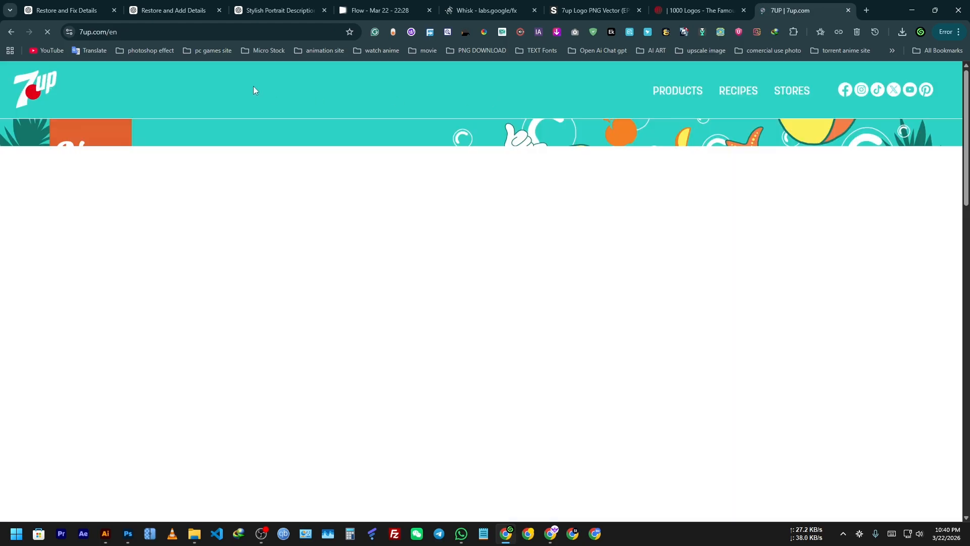
pyautogui.click(118, 29)
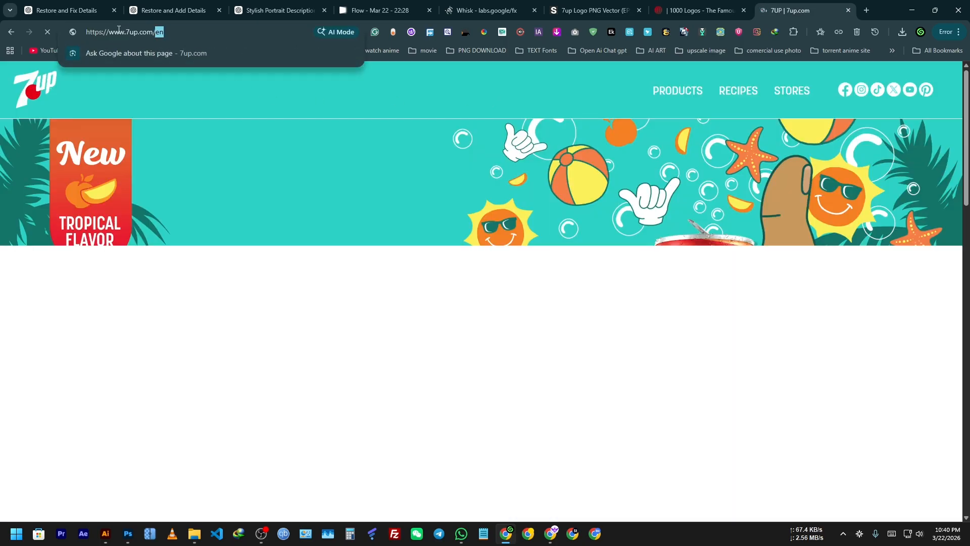
pyautogui.click(119, 30)
pyautogui.moveTo(110, 32); pyautogui.dragTo(139, 31)
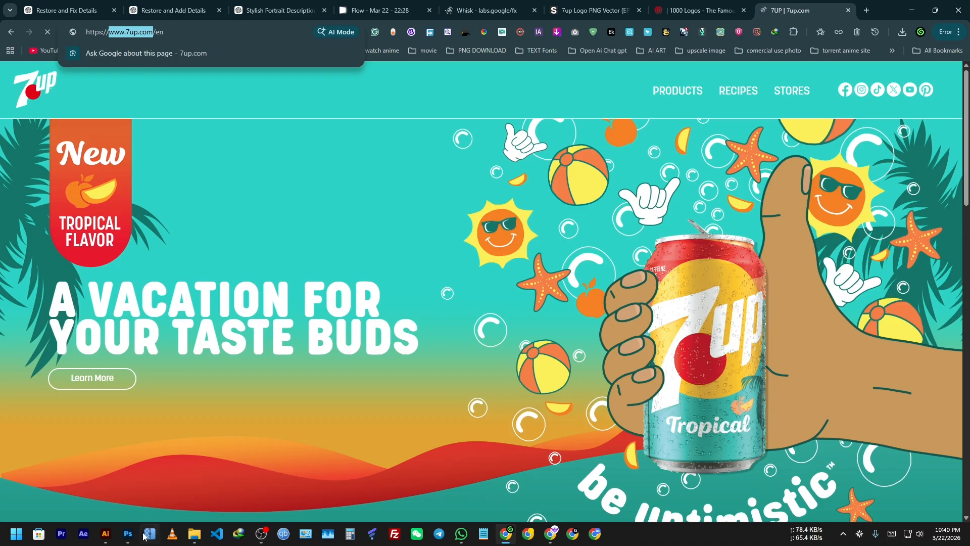
pyautogui.click(128, 534)
pyautogui.click(399, 284)
pyautogui.press('t')
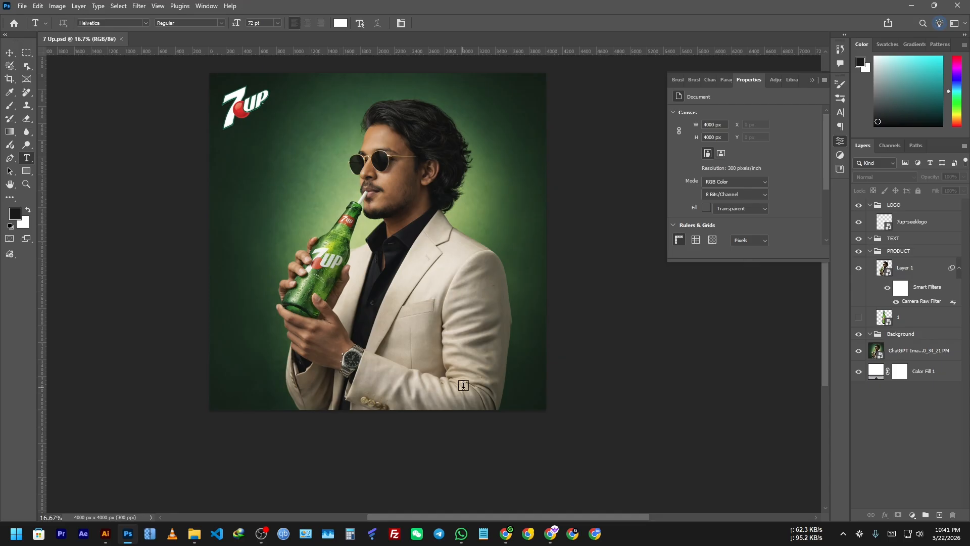
pyautogui.click(408, 211)
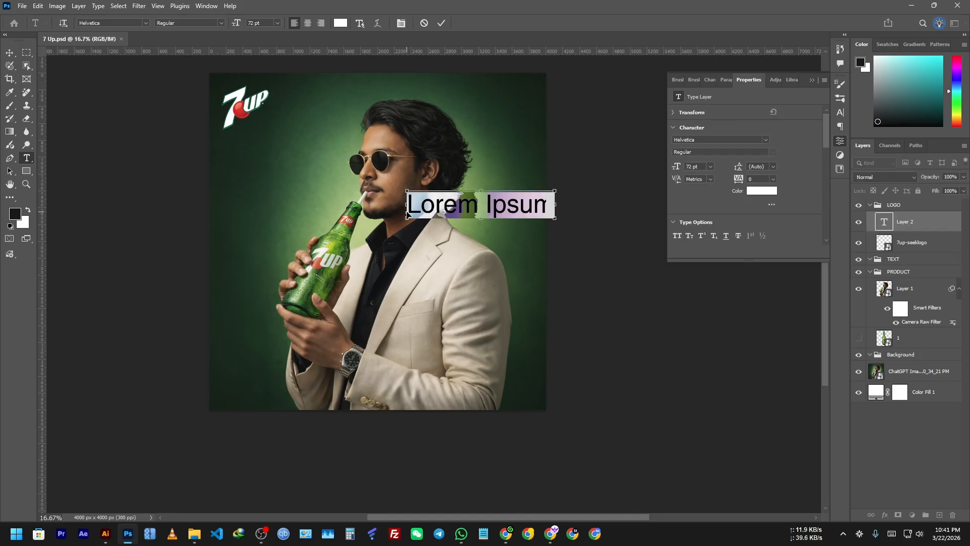
pyautogui.write('www.7up.co')
pyautogui.click(9, 53)
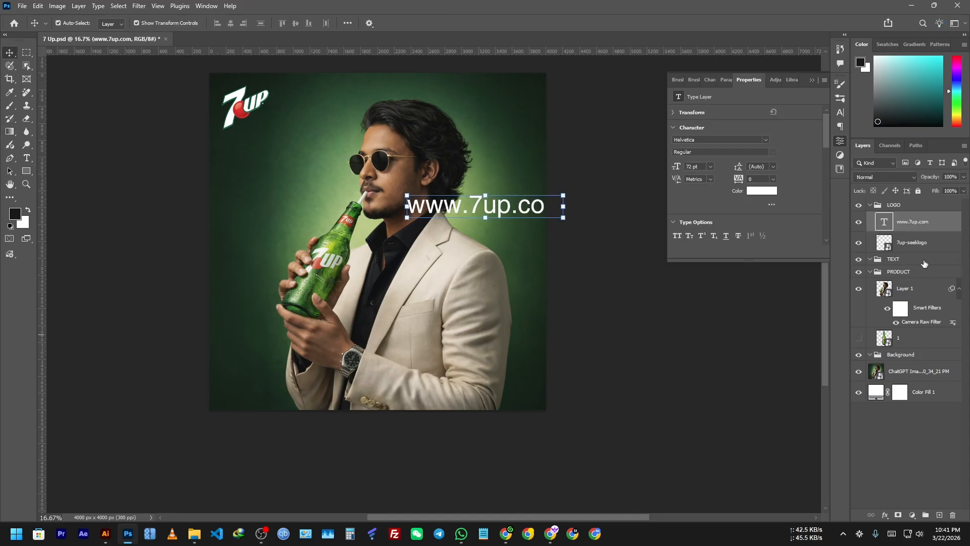
pyautogui.moveTo(910, 224); pyautogui.dragTo(909, 203)
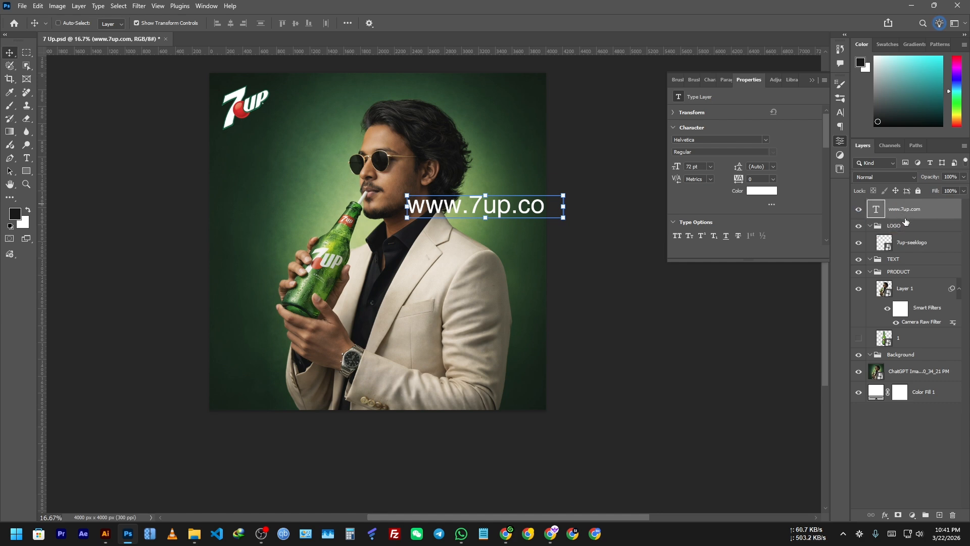
pyautogui.hotkey('ctrl', 'g')
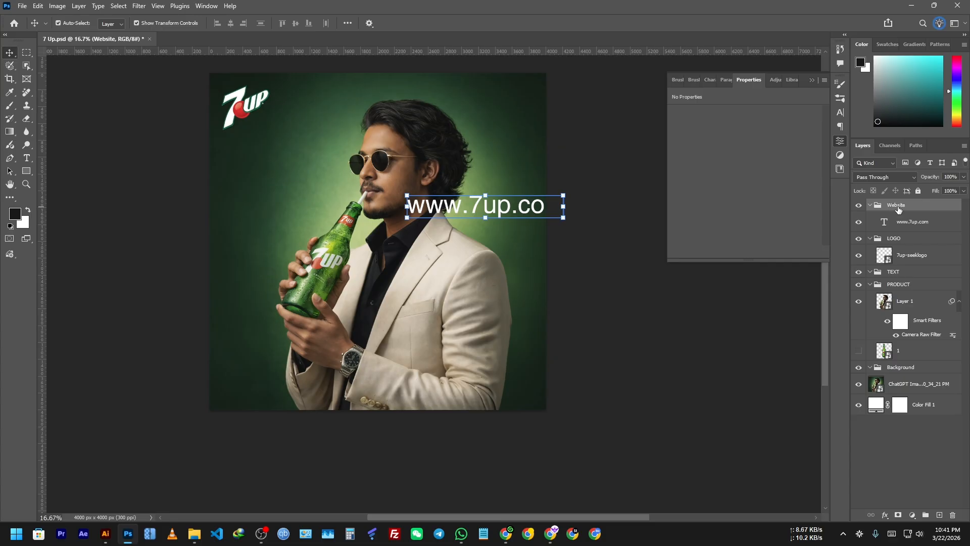
# Centre the Website group horizontally on the canvas
pyautogui.hotkey('ctrl', 'a')
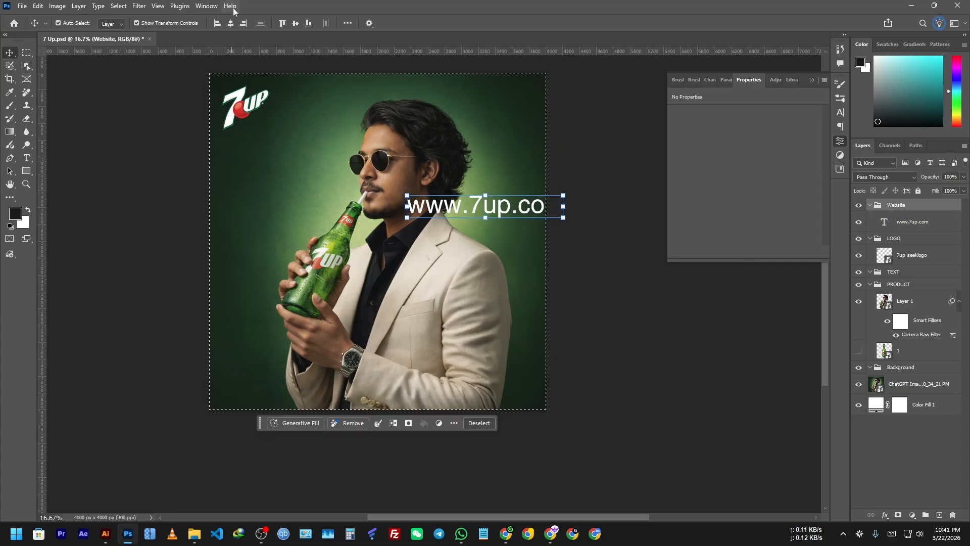
pyautogui.click(231, 23)
pyautogui.hotkey('ctrl', 'd')
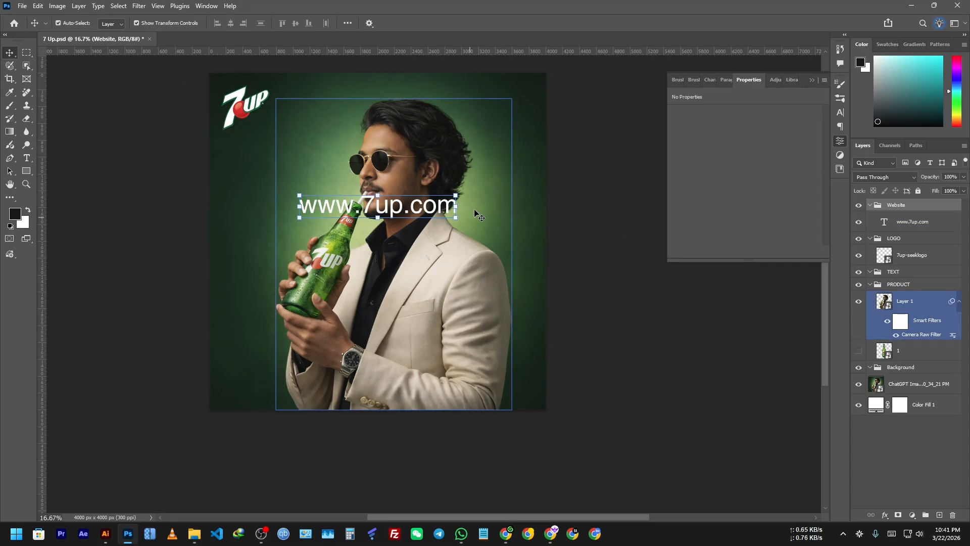
# Scale the website text down to about half its size and place it in the poster's lower-left corner
pyautogui.hotkey('ctrl', 't')
pyautogui.moveTo(456, 205); pyautogui.dragTo(298, 399)
pyautogui.click(500, 22)
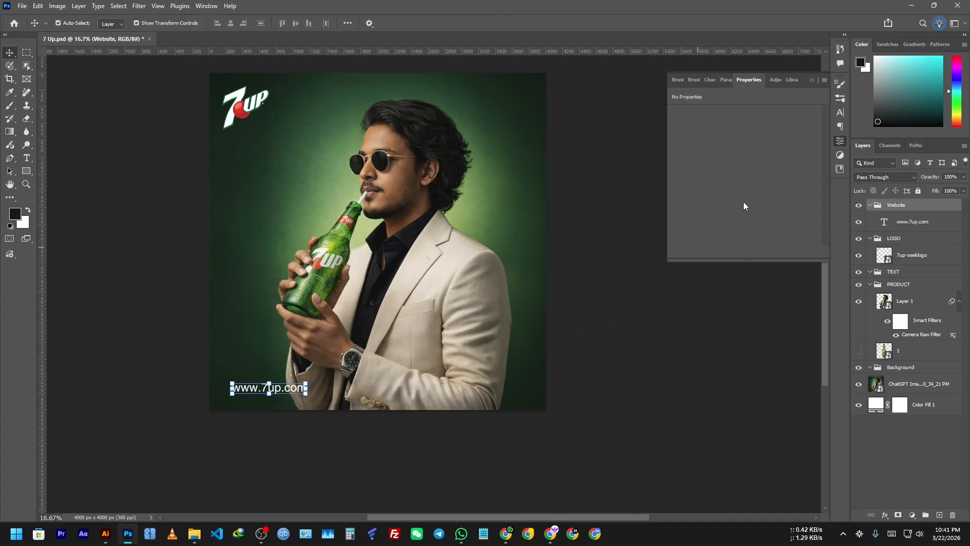
# Open the font choices for the website text and filter them by "po"
pyautogui.click(840, 119)
pyautogui.click(779, 99)
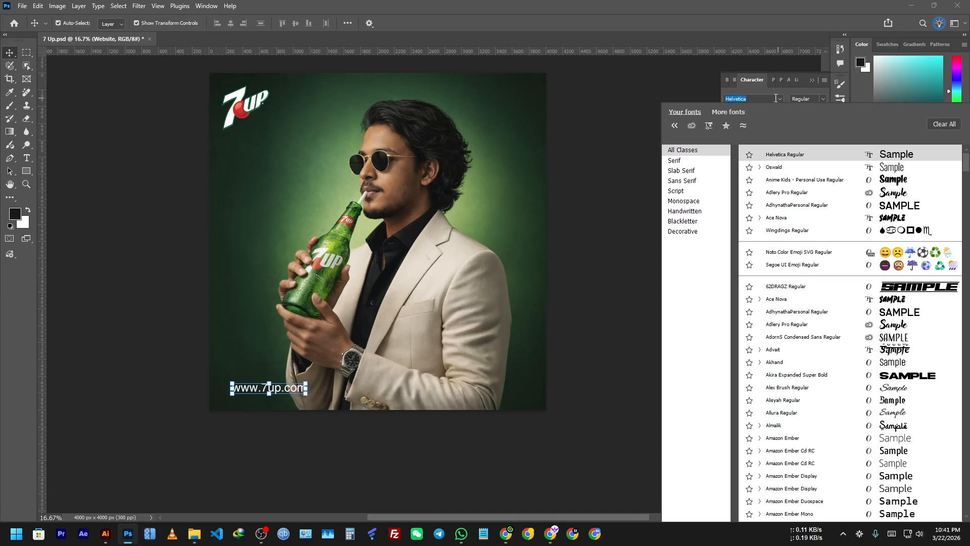
pyautogui.write('po')
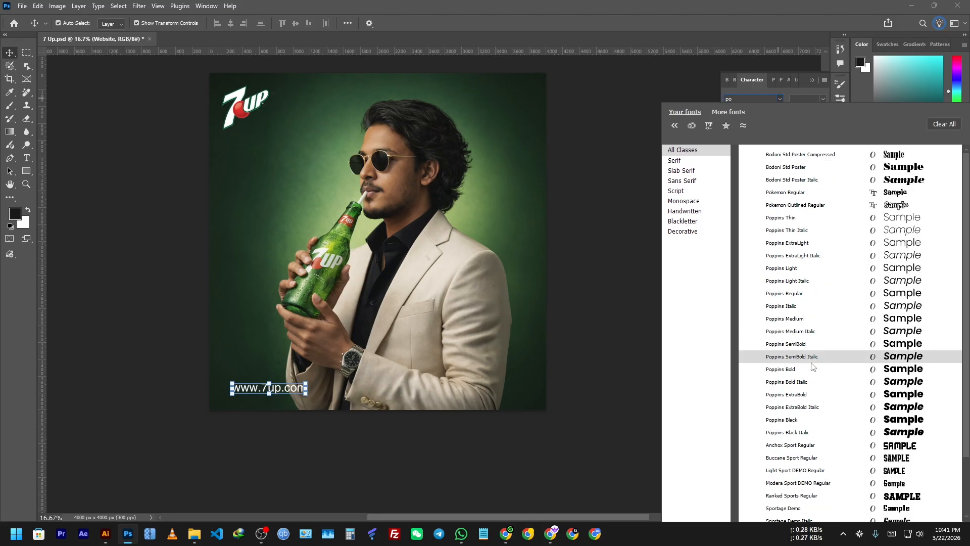
pyautogui.click(804, 293)
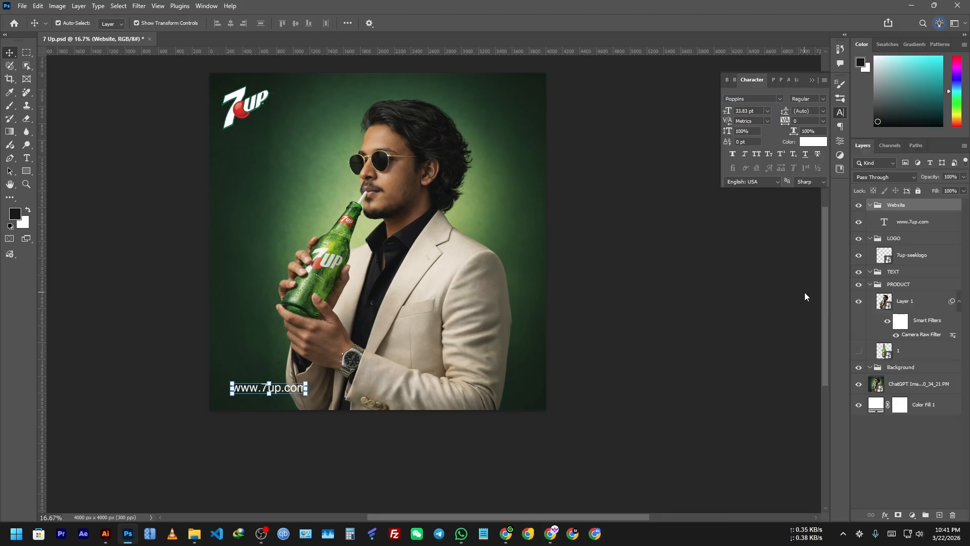
pyautogui.click(342, 465)
pyautogui.scroll(5, 262, 398)
pyautogui.moveTo(275, 379); pyautogui.dragTo(275, 379)
pyautogui.moveTo(343, 370); pyautogui.dragTo(288, 389)
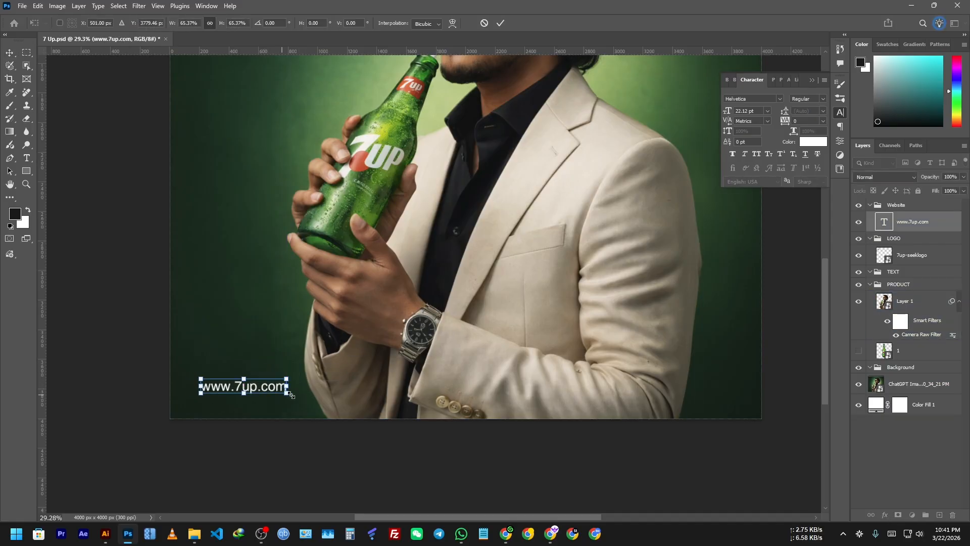
pyautogui.click(503, 22)
pyautogui.hotkey('ctrl', ';')
pyautogui.scroll(3, 272, 464)
pyautogui.moveTo(260, 433)
pyautogui.mouseDown()
pyautogui.moveTo(238, 429)
pyautogui.moveTo(248, 438)
pyautogui.mouseUp()
pyautogui.click(77, 348)
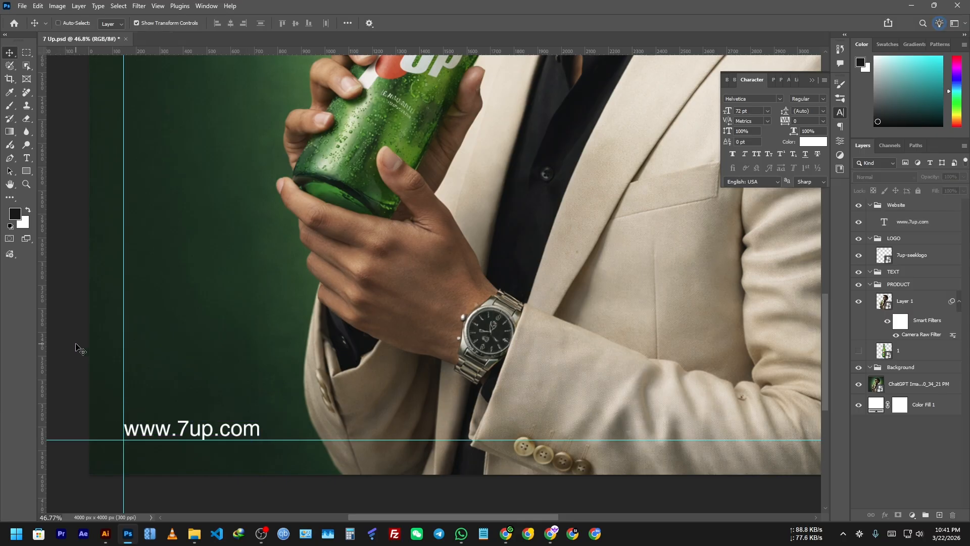
pyautogui.hotkey('ctrl', '0')
pyautogui.hotkey('ctrl', '-')
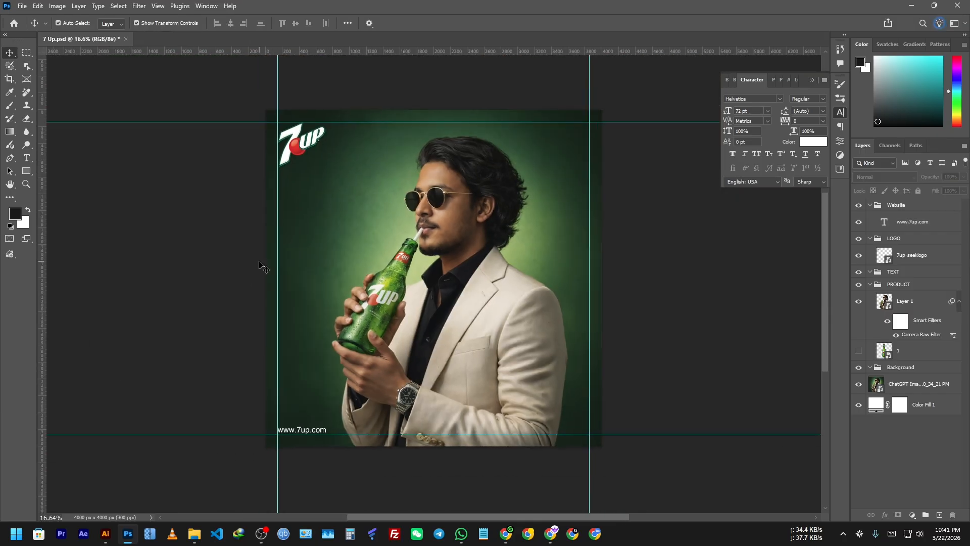
pyautogui.hotkey('ctrl', ';')
# Shift the 7UP logo rightward so it sits slightly inside the left margin guide, touching the top guide
pyautogui.scroll(2, 308, 153)
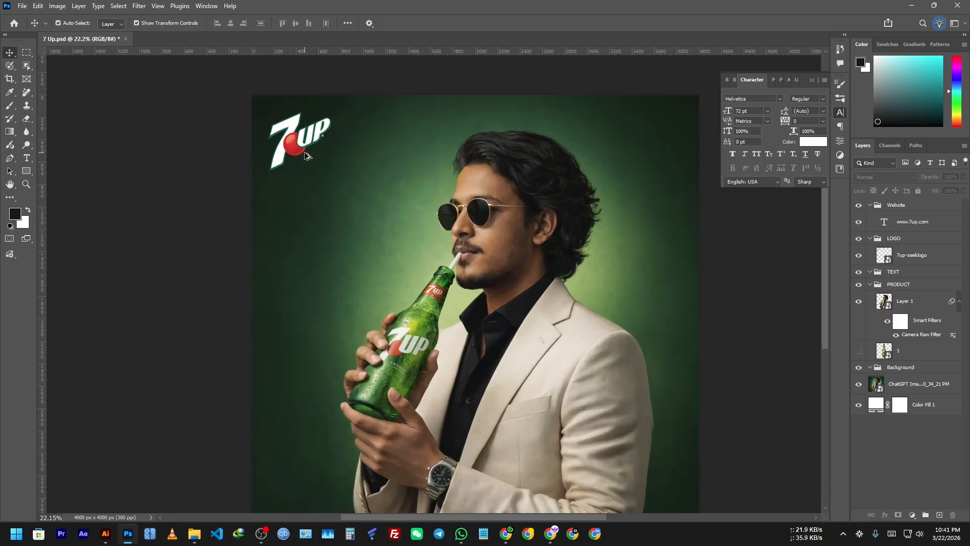
pyautogui.keyDown('ctrl'); pyautogui.click(303, 135); pyautogui.keyUp('ctrl')
pyautogui.hotkey('ctrl', ';')
pyautogui.scroll(2, 314, 144)
pyautogui.moveTo(287, 142); pyautogui.dragTo(303, 166)
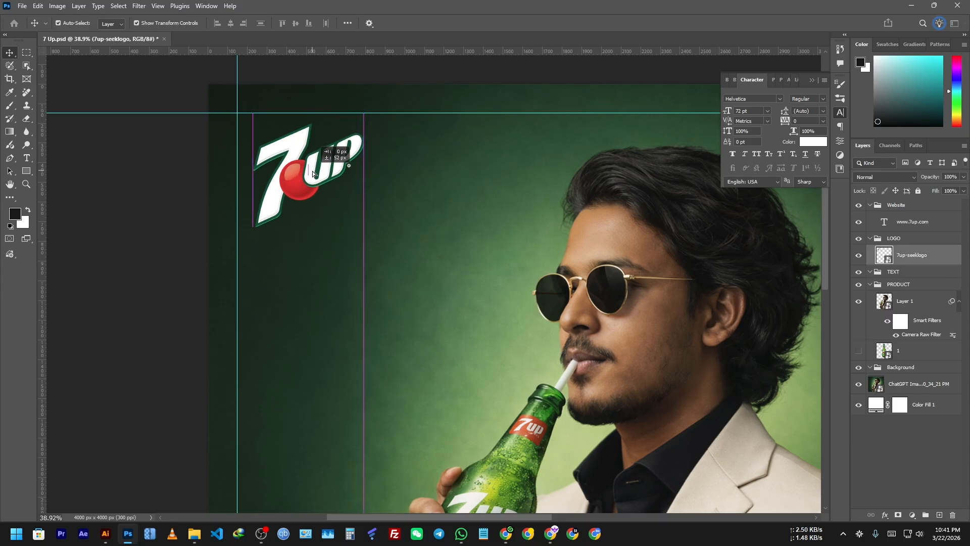
pyautogui.hotkey('ctrl', 'z')
pyautogui.moveTo(280, 163); pyautogui.dragTo(297, 163)
pyautogui.click(116, 183)
pyautogui.hotkey('ctrl', ';')
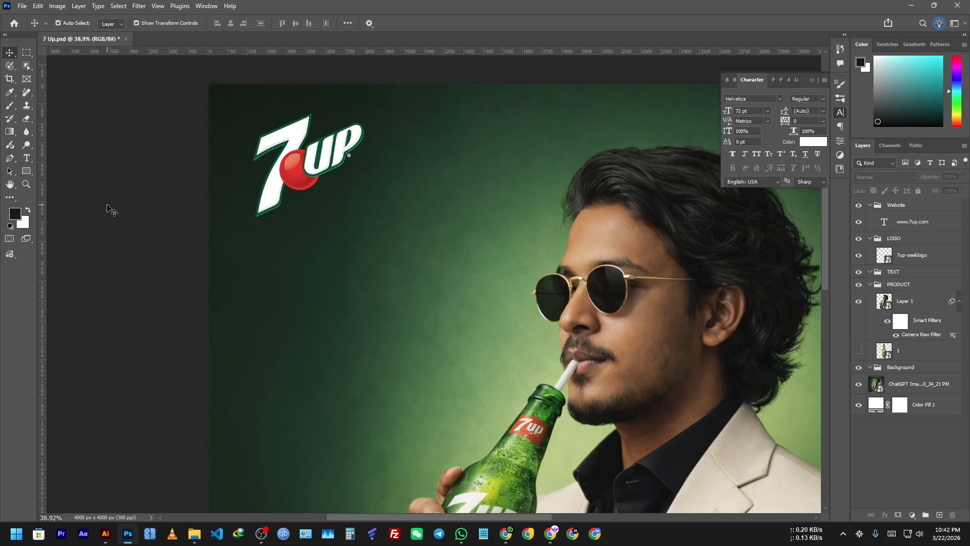
# Show the guides and lower the 7UP logo so it is inset from the top margin guide as well
pyautogui.scroll(3, 268, 177)
pyautogui.moveTo(307, 179); pyautogui.dragTo(310, 204)
pyautogui.scroll(-2, 128, 190)
pyautogui.hotkey('ctrl', ';')
pyautogui.moveTo(352, 174); pyautogui.dragTo(352, 189)
pyautogui.click(188, 222)
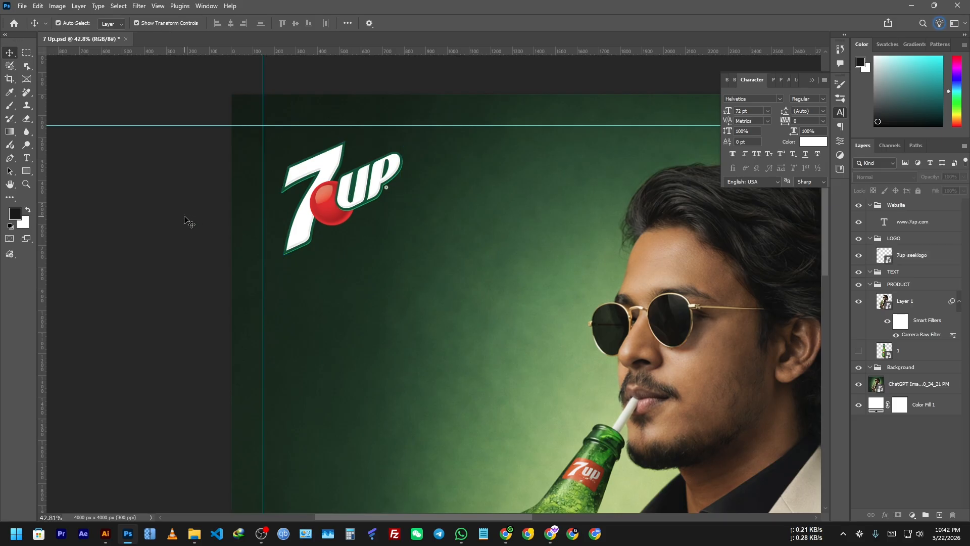
# Mark a small square marquee from the upper-left margin guide crossing and add a vertical and a horizontal guide along its inner edges
pyautogui.click(379, 209)
pyautogui.press('m')
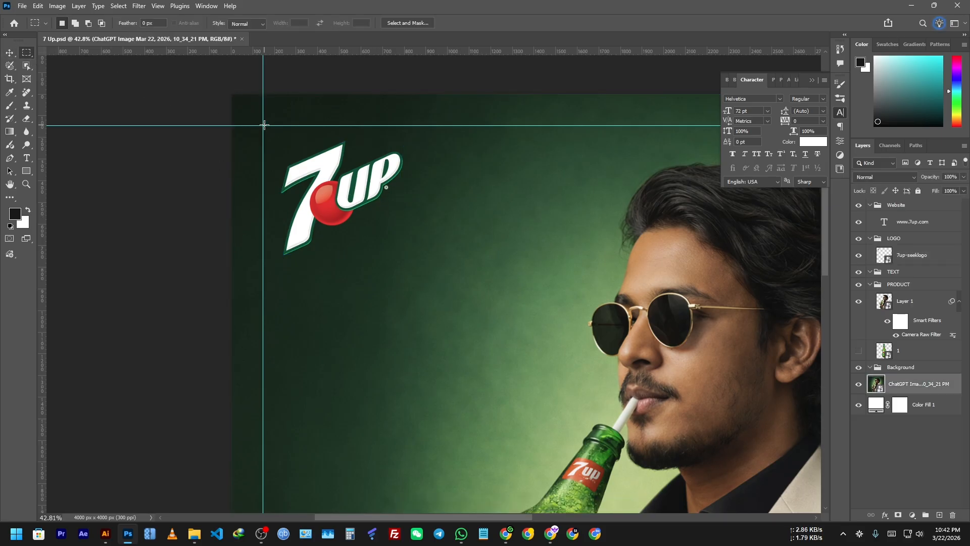
pyautogui.moveTo(263, 125); pyautogui.dragTo(289, 151)
pyautogui.click(10, 53)
pyautogui.click(352, 190)
pyautogui.moveTo(342, 194); pyautogui.dragTo(349, 195)
pyautogui.hotkey('ctrl', 'z')
pyautogui.moveTo(295, 51); pyautogui.dragTo(290, 131)
pyautogui.moveTo(277, 52); pyautogui.dragTo(279, 151)
# Clear the marquee selection, snap the 7UP logo's upper-left corner to the two new inner guides, and hide the guides
pyautogui.hotkey('ctrl', 'd')
pyautogui.moveTo(342, 204); pyautogui.dragTo(346, 213)
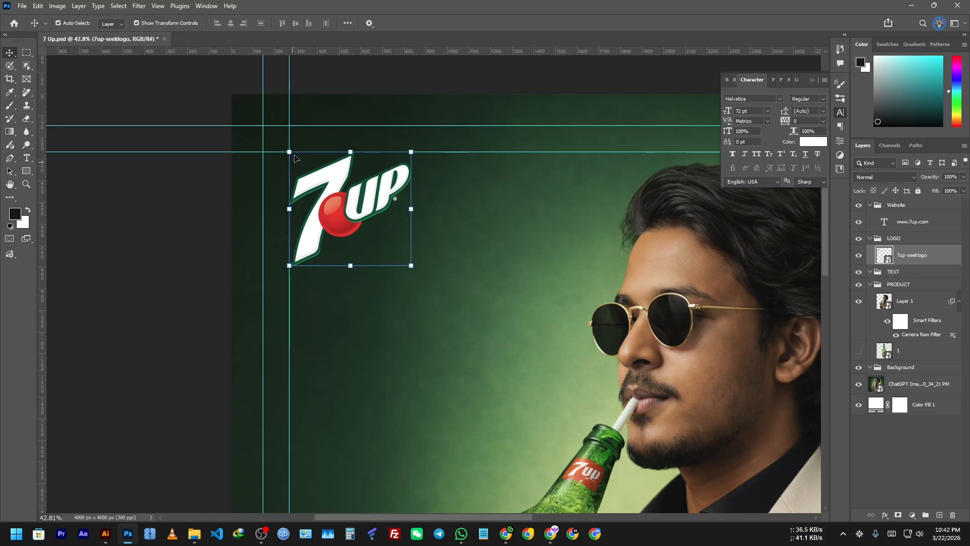
pyautogui.click(130, 247)
pyautogui.hotkey('ctrl', ';')
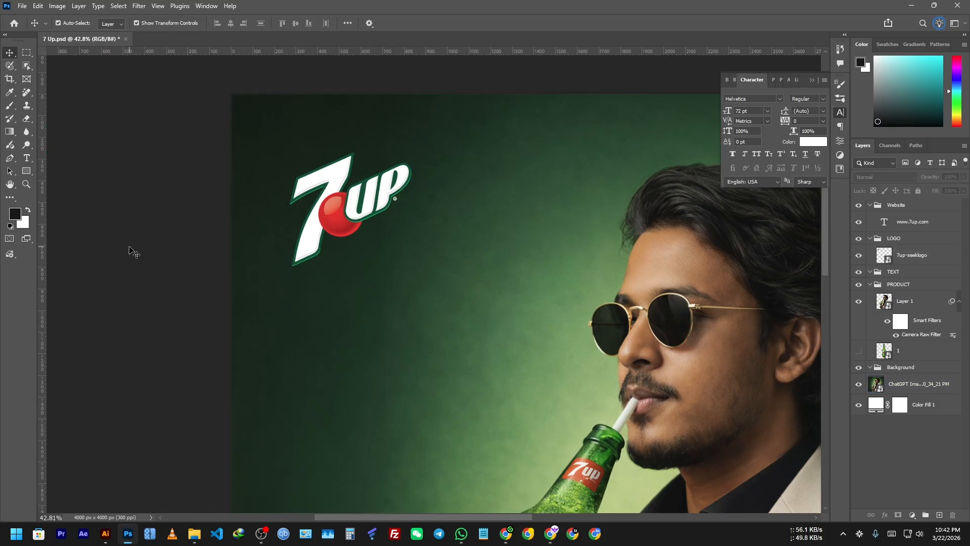
# Scale the 7UP logo down slightly, keeping its upper-left corner in place
pyautogui.scroll(-7, 131, 250)
pyautogui.moveTo(291, 304); pyautogui.dragTo(148, 238)
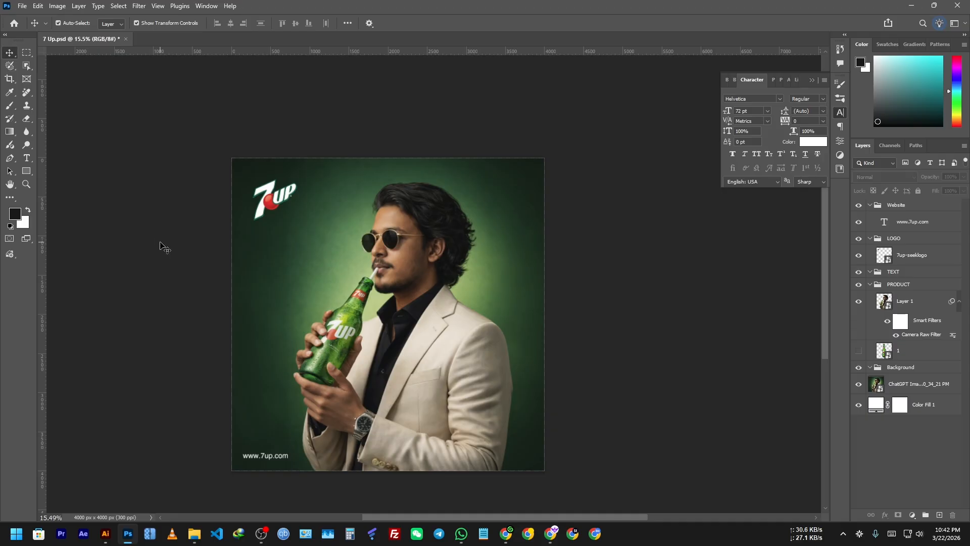
pyautogui.scroll(5, 269, 196)
pyautogui.click(269, 195)
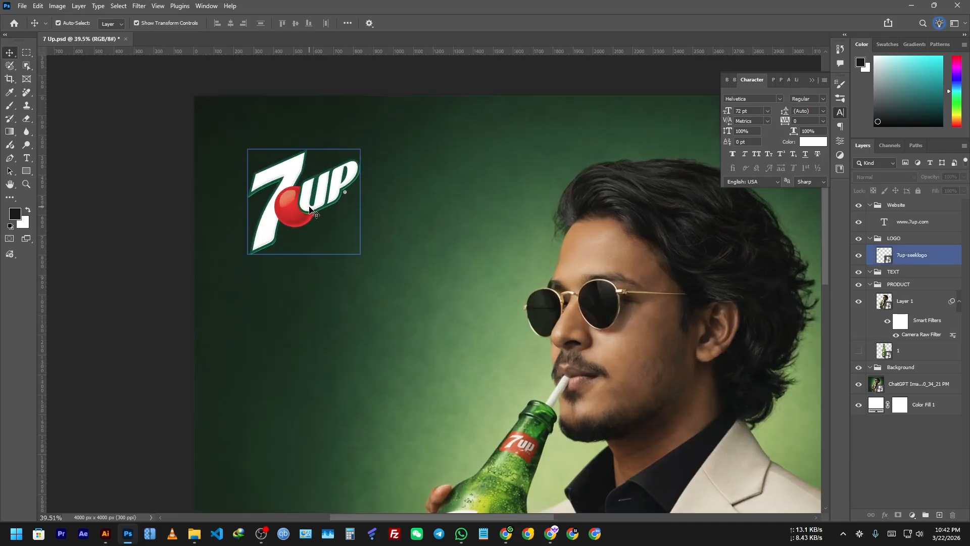
pyautogui.hotkey('ctrl', 't')
pyautogui.moveTo(359, 254); pyautogui.dragTo(340, 235)
pyautogui.click(501, 23)
pyautogui.click(87, 188)
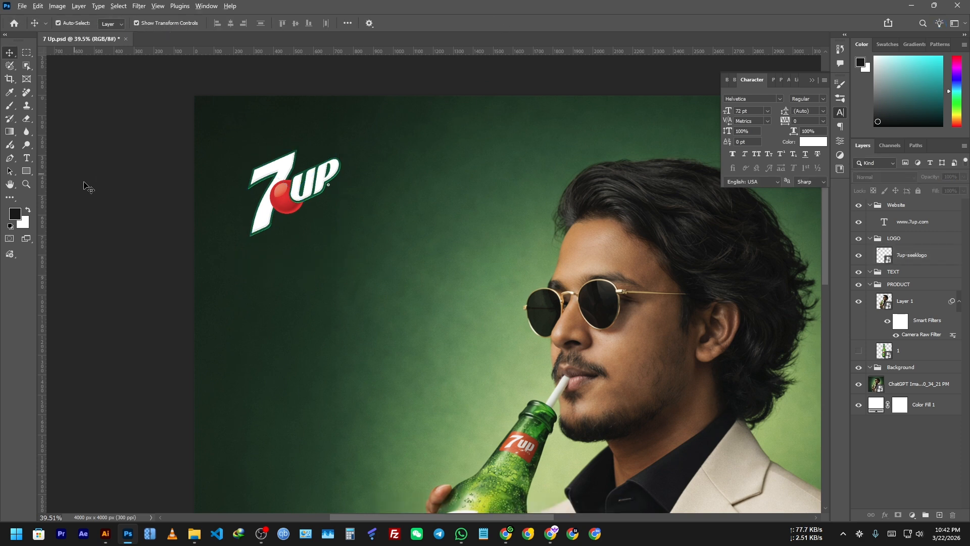
# Save the 7 Up.psd document and check the whole poster composition
pyautogui.scroll(-5, 108, 207)
pyautogui.scroll(-1, 109, 203)
pyautogui.moveTo(244, 257); pyautogui.dragTo(115, 170)
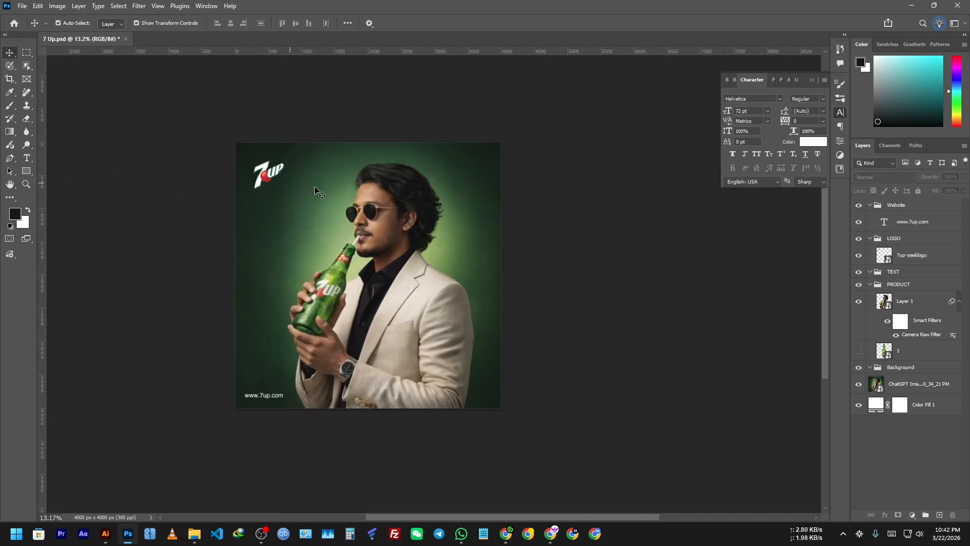
pyautogui.scroll(2, 430, 285)
pyautogui.moveTo(563, 319); pyautogui.dragTo(574, 297)
pyautogui.hotkey('ctrl', 's')
pyautogui.scroll(4, 326, 252)
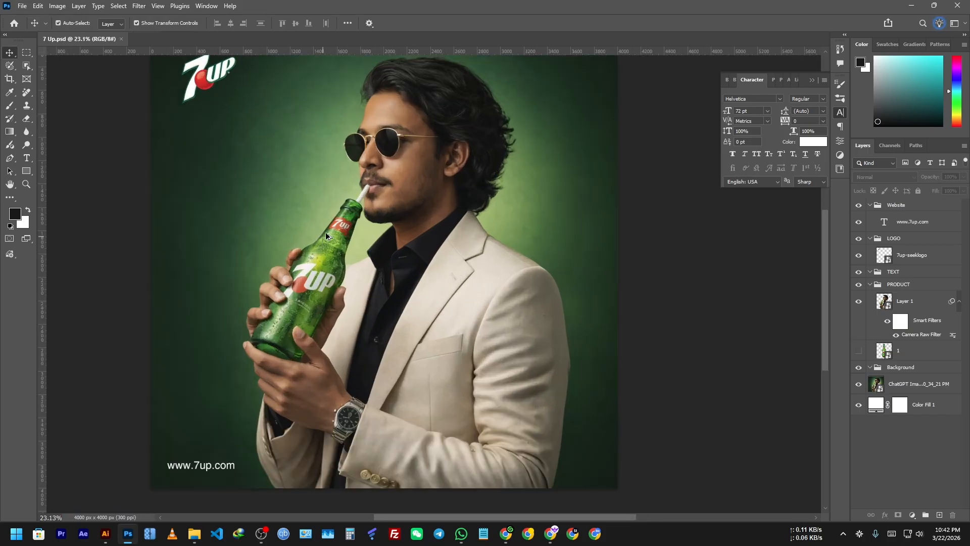
pyautogui.scroll(-4, 329, 216)
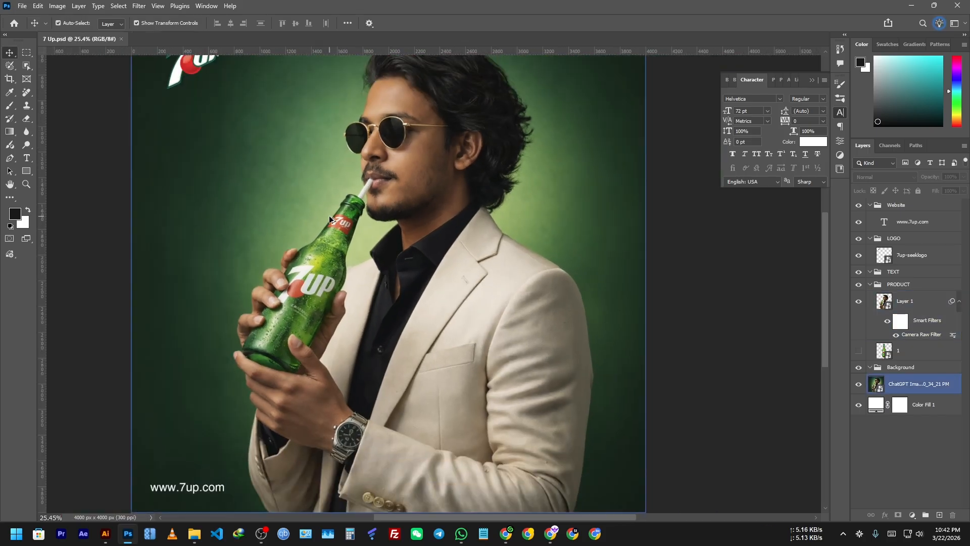
# Switch to Chrome and examine the first generated model image in the Flow project at full size
pyautogui.hotkey('alt', 'Tab')
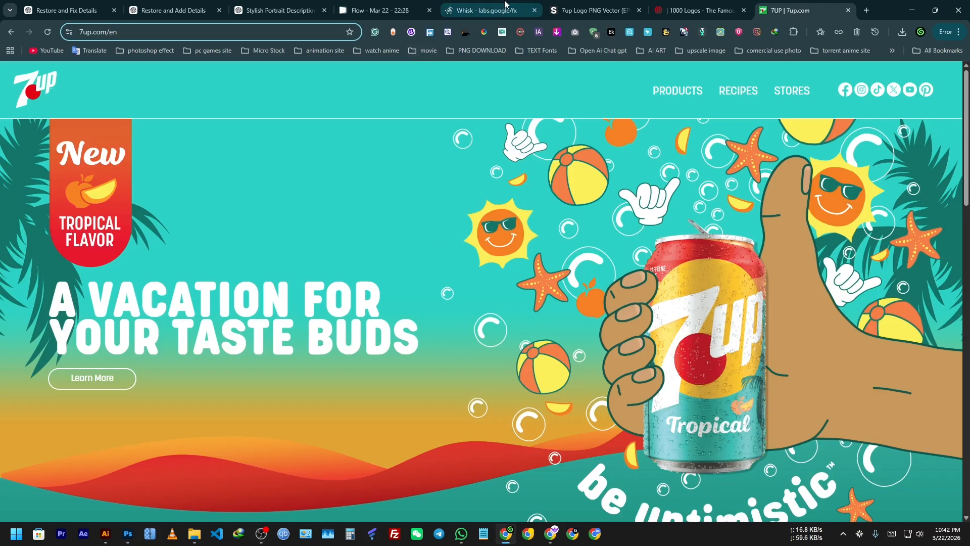
pyautogui.click(485, 10)
pyautogui.click(591, 10)
pyautogui.click(413, 6)
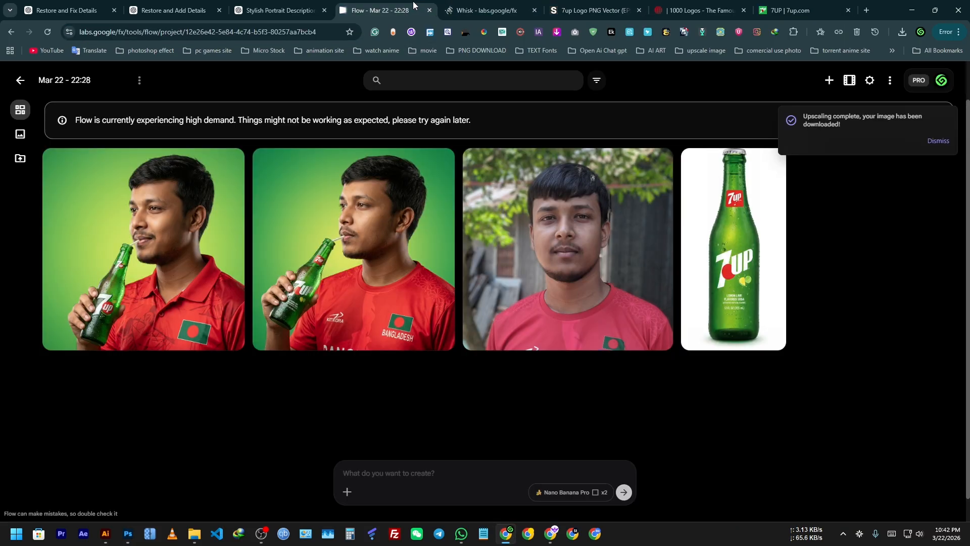
pyautogui.click(177, 235)
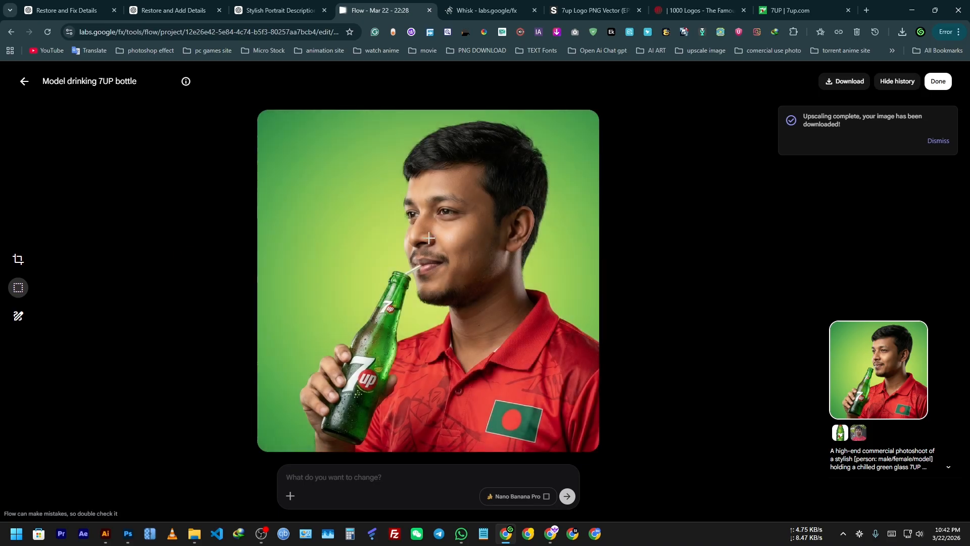
pyautogui.click(23, 82)
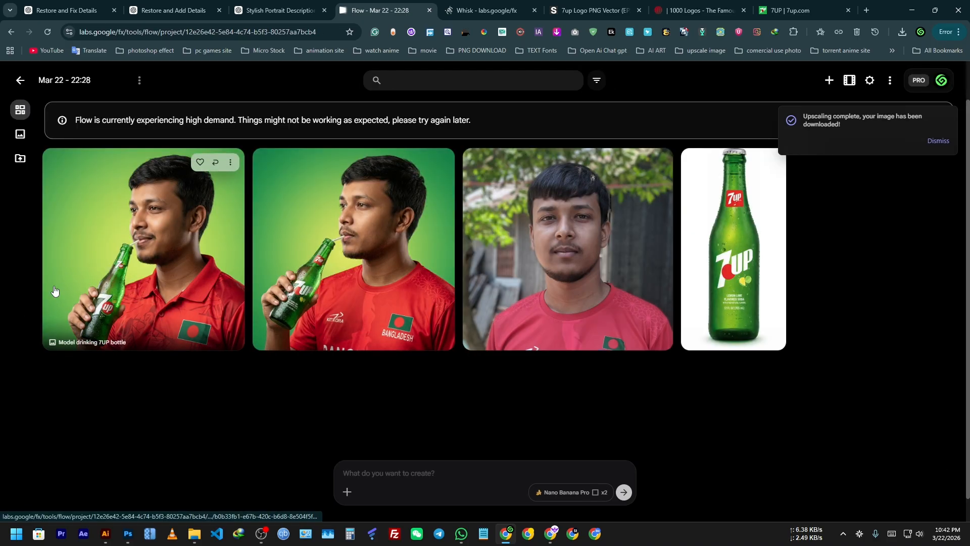
# Download the first red polo model image at 2K Upscaled size and preview the most recent downloaded picture
pyautogui.click(230, 162)
pyautogui.moveTo(238, 247)
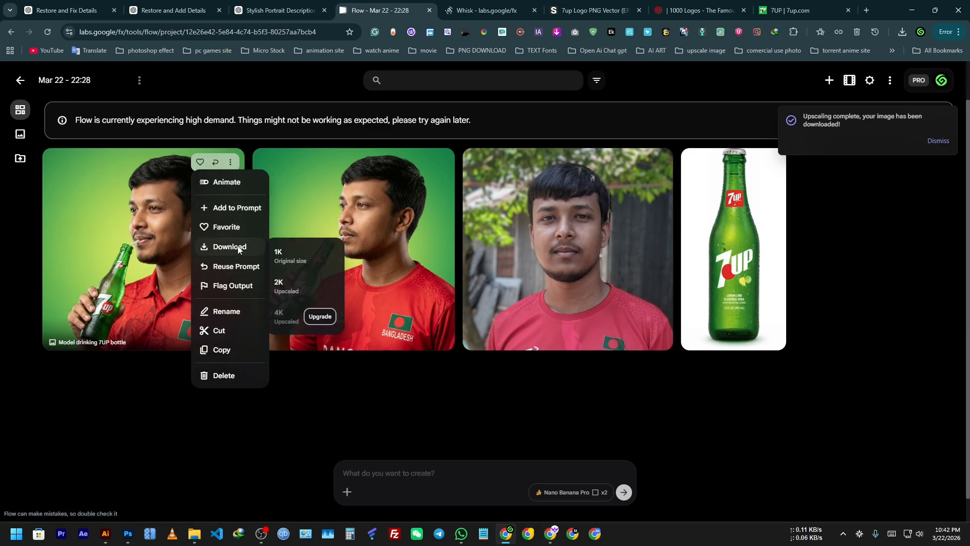
pyautogui.click(308, 285)
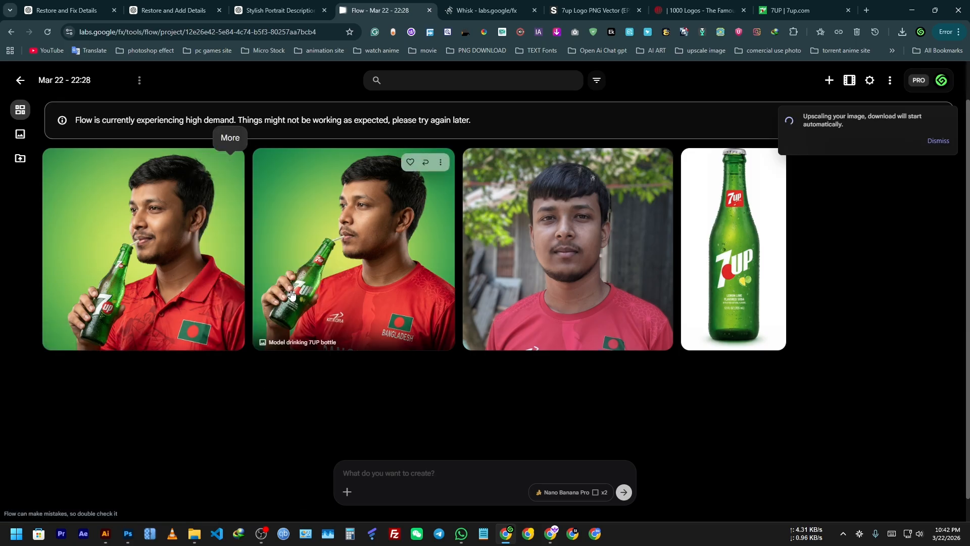
pyautogui.click(903, 34)
pyautogui.click(797, 90)
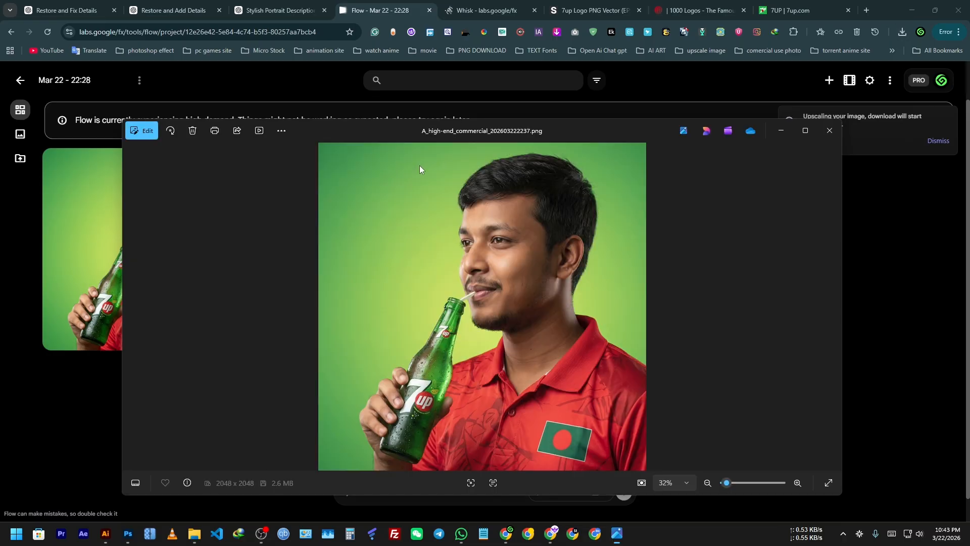
pyautogui.click(830, 130)
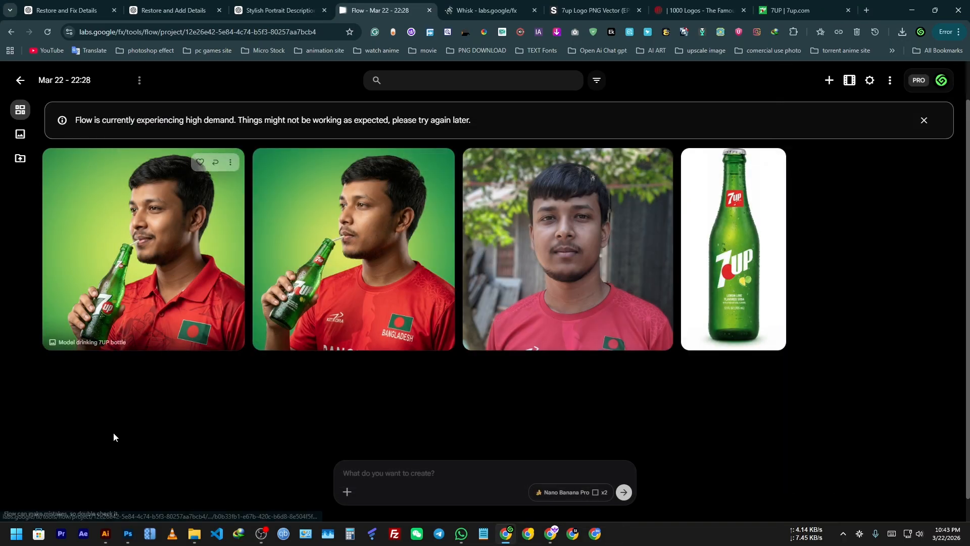
# Switch to Photoshop and duplicate the 7 Up document as 7 Up copy
pyautogui.click(127, 534)
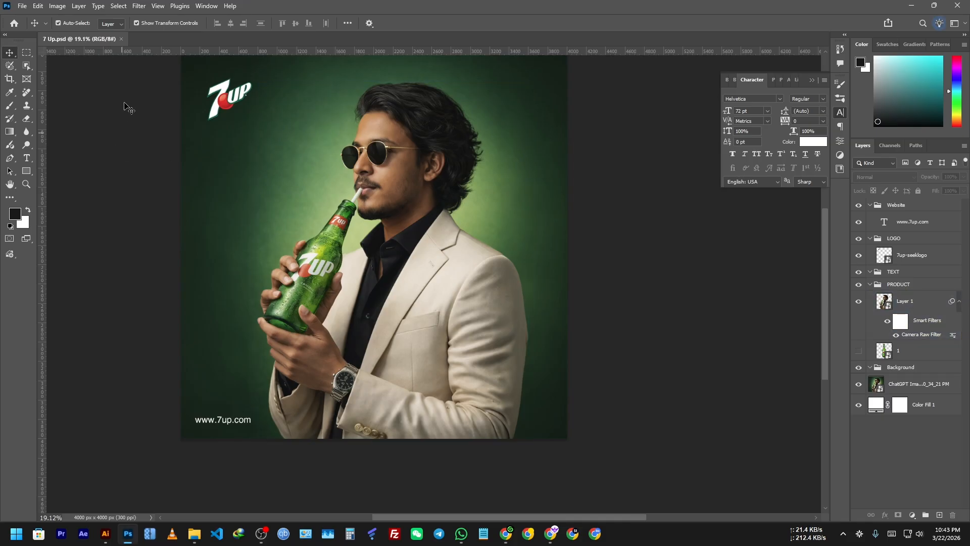
pyautogui.click(58, 5)
pyautogui.moveTo(38, 5)
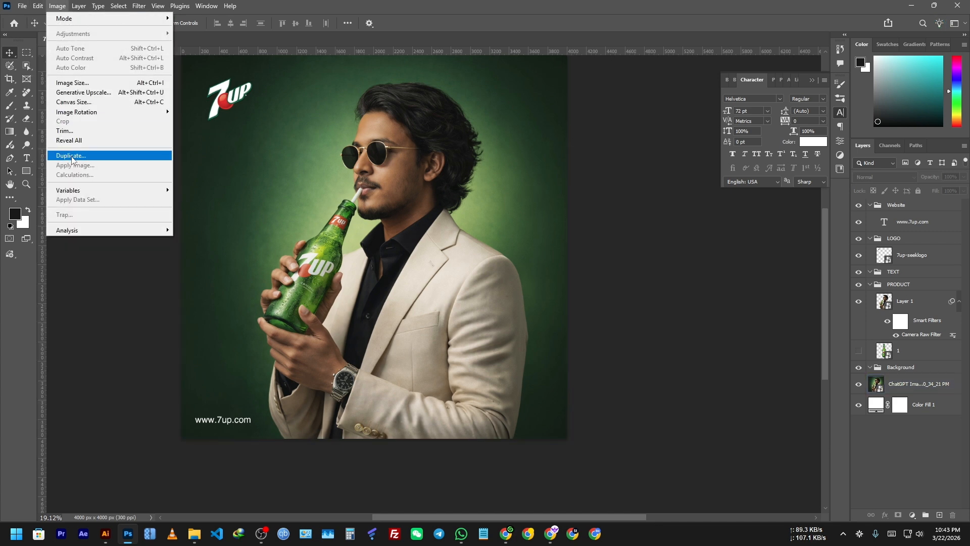
pyautogui.click(74, 157)
pyautogui.click(585, 250)
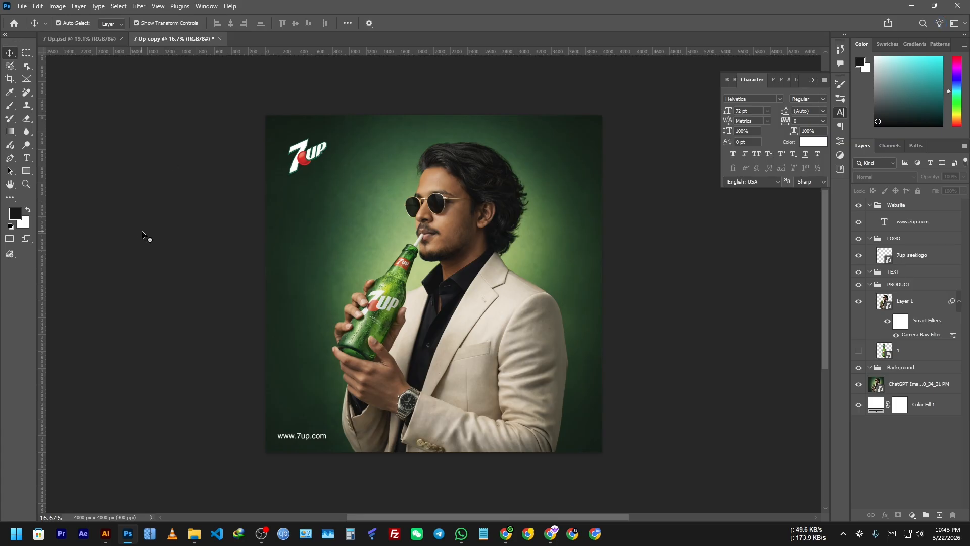
pyautogui.hotkey('ctrl', 's')
# Delete the cut-out model layer and the green ChatGPT background image from the duplicated document
pyautogui.click(474, 376)
pyautogui.keyDown('ctrl'); pyautogui.click(469, 315); pyautogui.keyUp('ctrl')
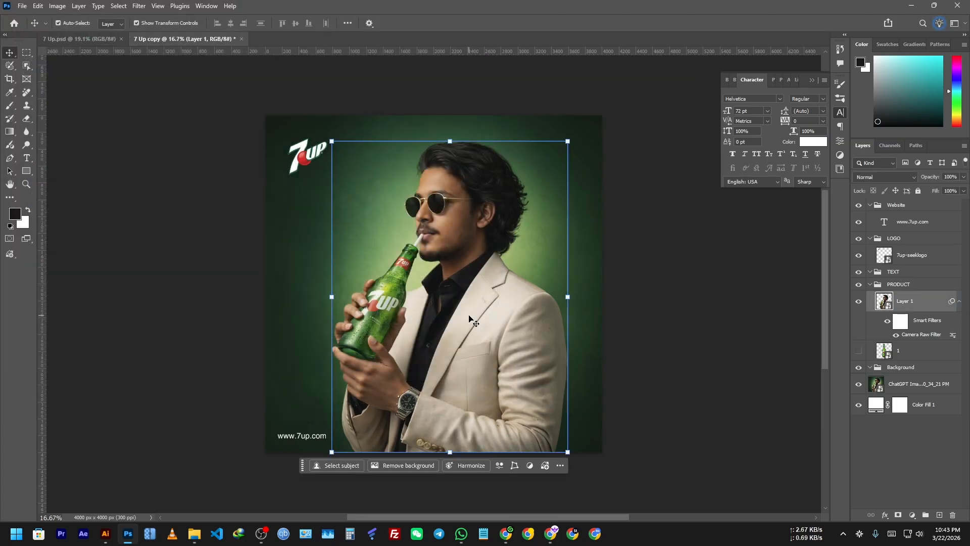
pyautogui.press('Delete')
pyautogui.click(909, 334)
pyautogui.press('Delete')
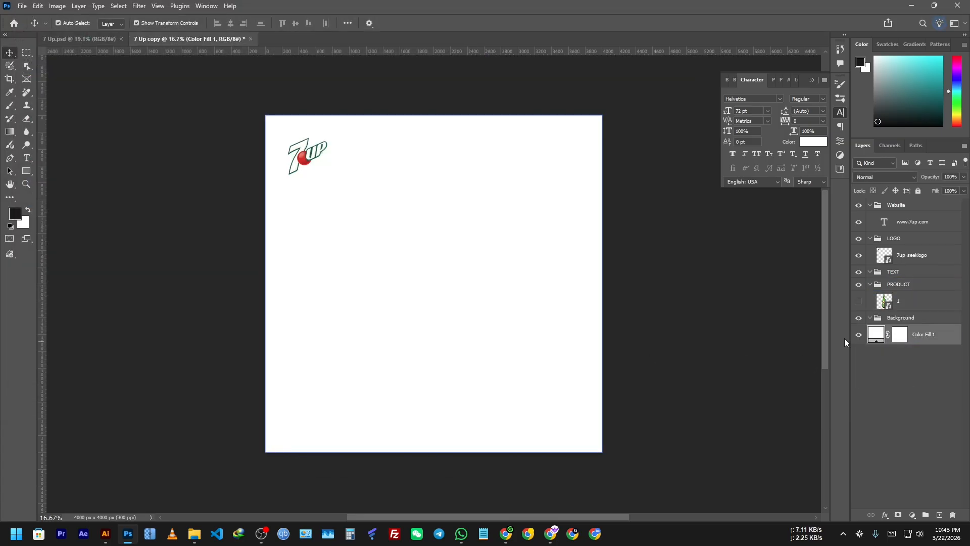
# Place the downloaded red polo model image above the white color fill so it covers the whole canvas
pyautogui.click(22, 6)
pyautogui.click(38, 218)
pyautogui.doubleClick(114, 108)
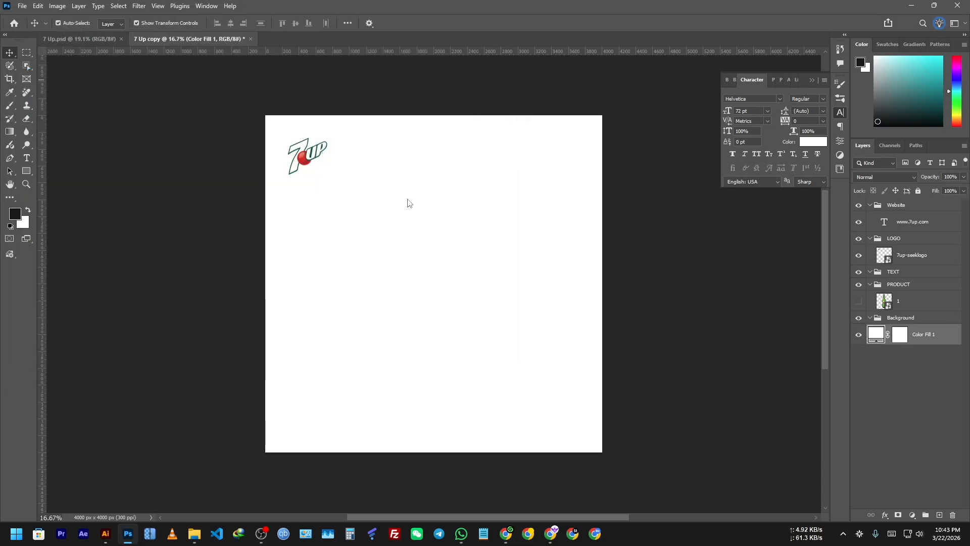
pyautogui.click(501, 23)
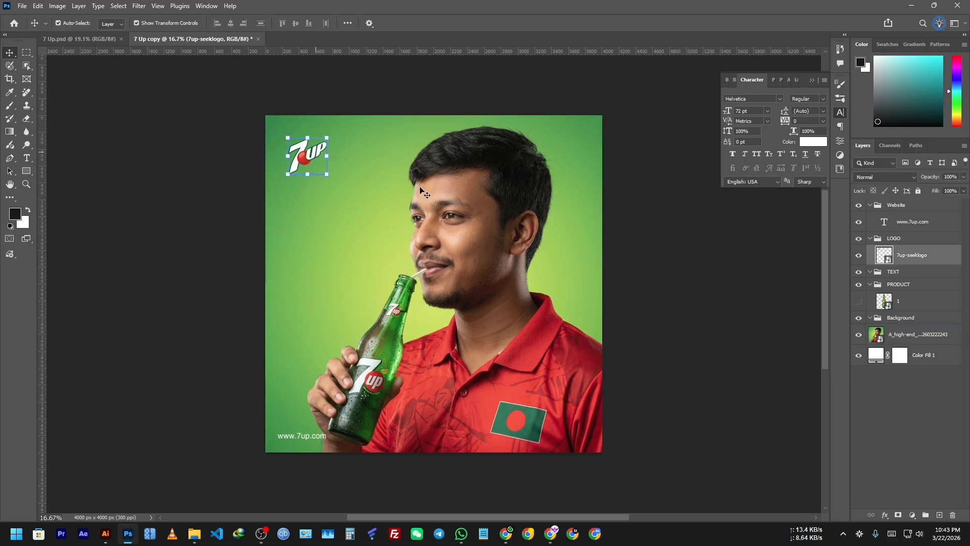
pyautogui.click(274, 424)
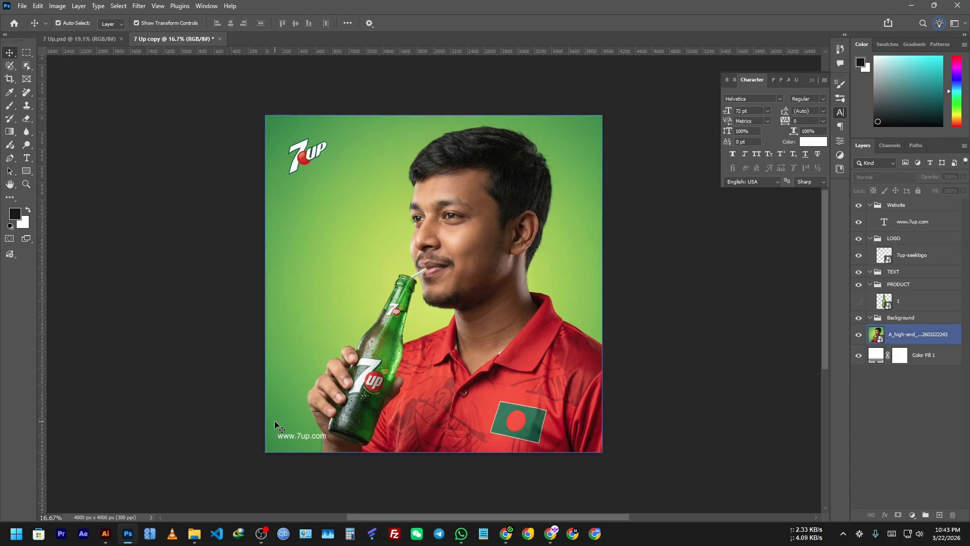
pyautogui.click(202, 300)
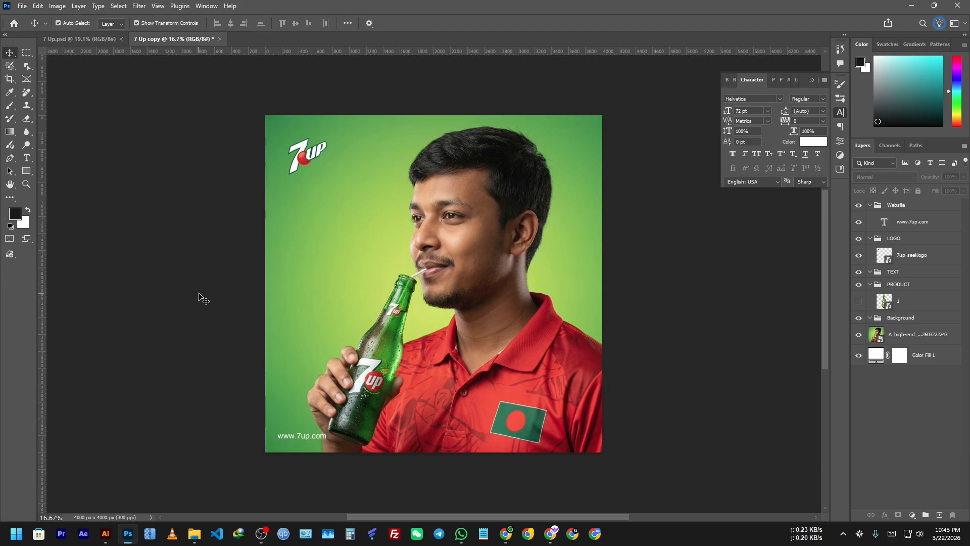
pyautogui.click(311, 335)
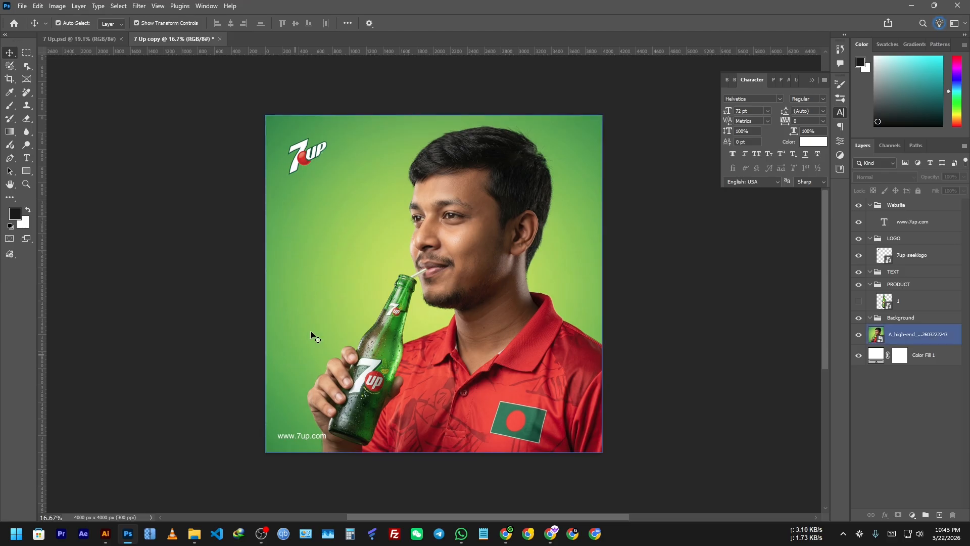
# Deselect the placed model image layer and switch to the Chrome window with Pinterest
pyautogui.click(223, 380)
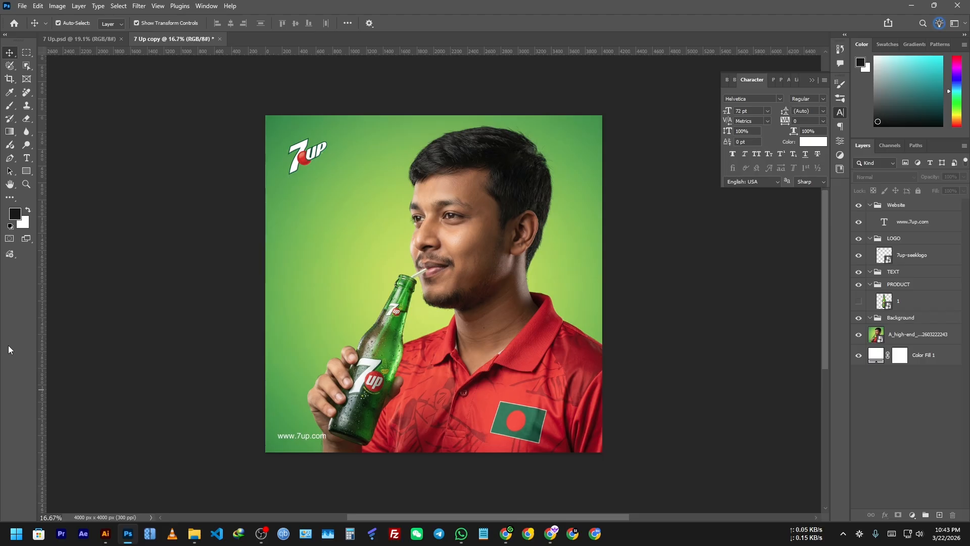
pyautogui.click(555, 540)
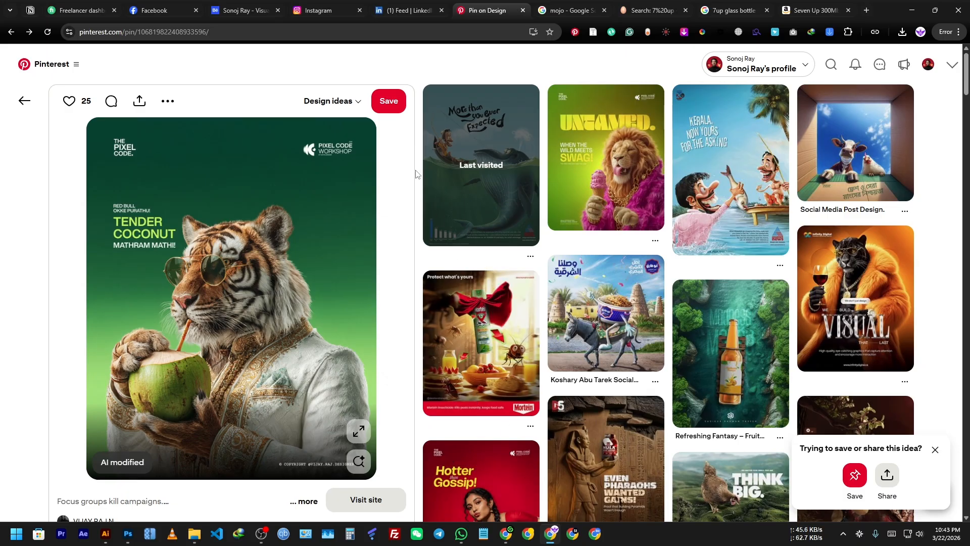
pyautogui.click(867, 9)
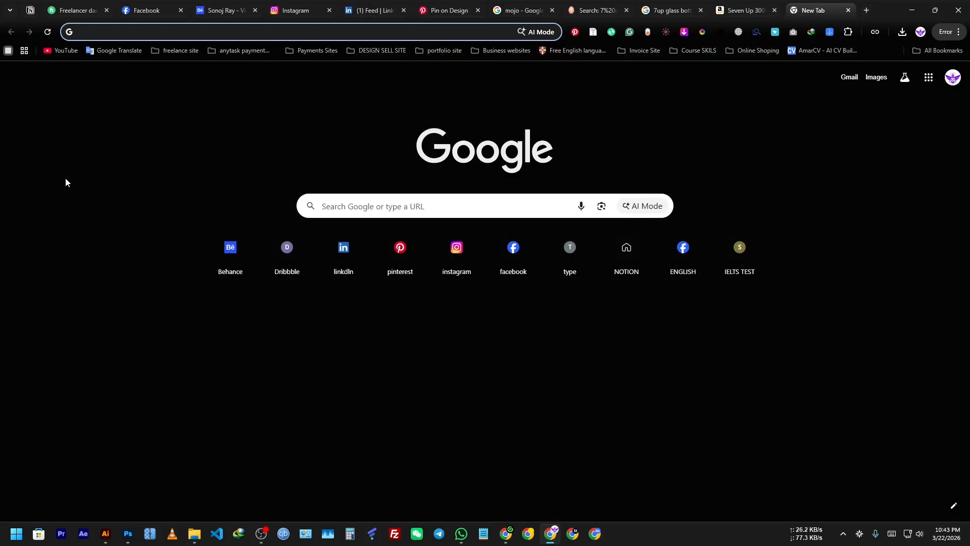
pyautogui.write('7 up')
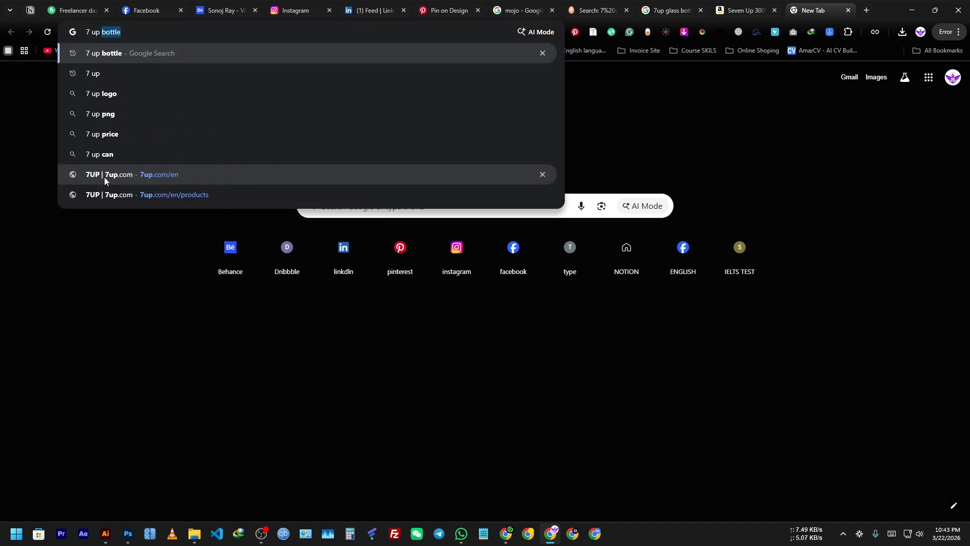
pyautogui.press('BackSpace')
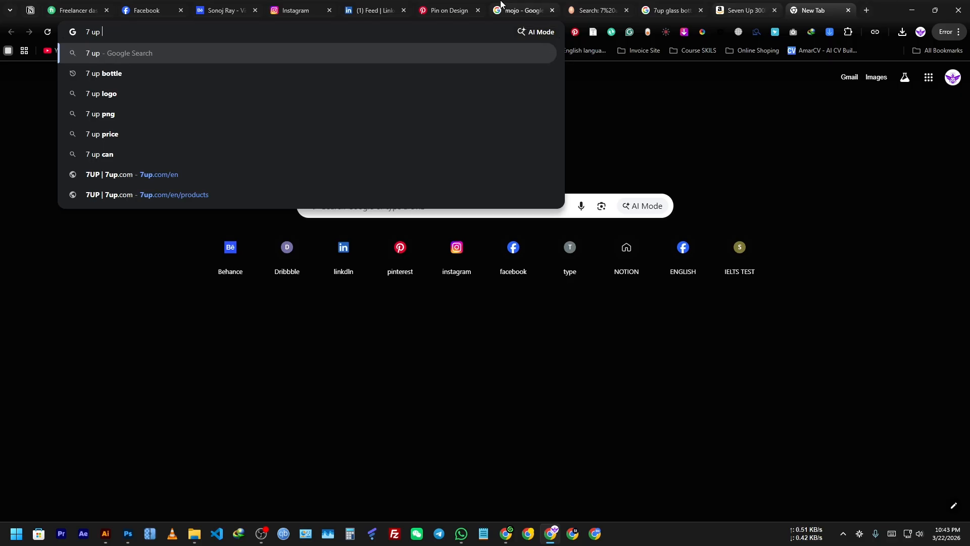
# Duplicate the browser tab that holds the Pinterest tiger poster pin
pyautogui.click(460, 3)
pyautogui.rightClick(443, 14)
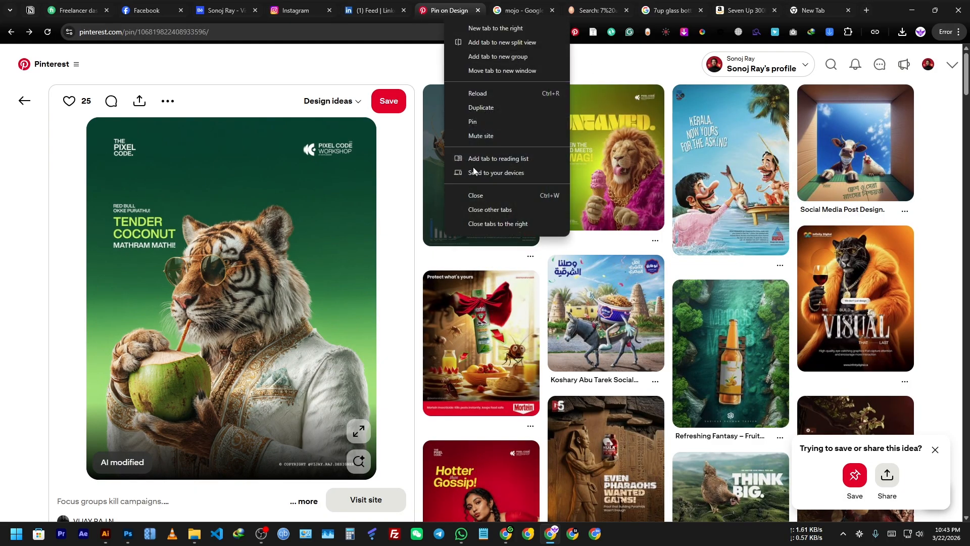
pyautogui.click(498, 110)
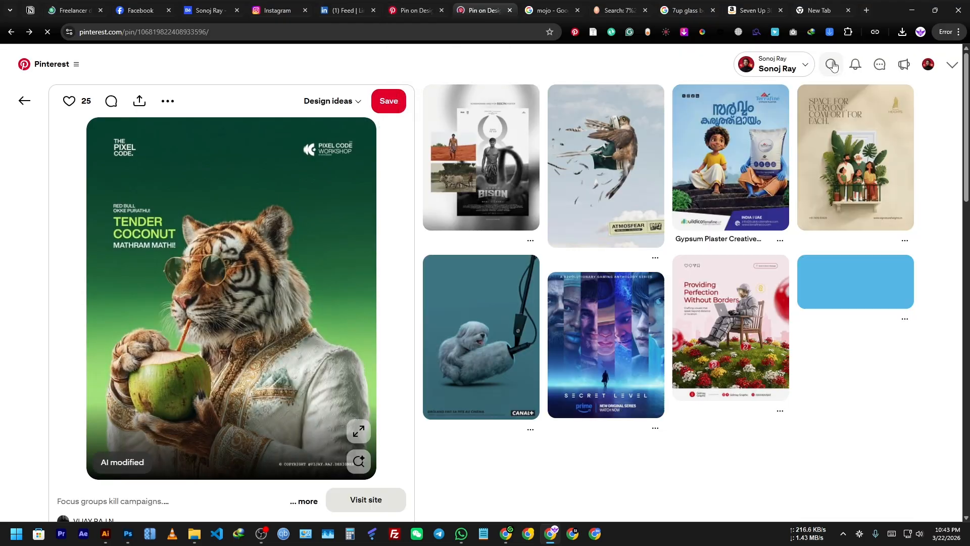
# Search Pinterest for "drinks campaign" in the duplicated tab
pyautogui.click(619, 70)
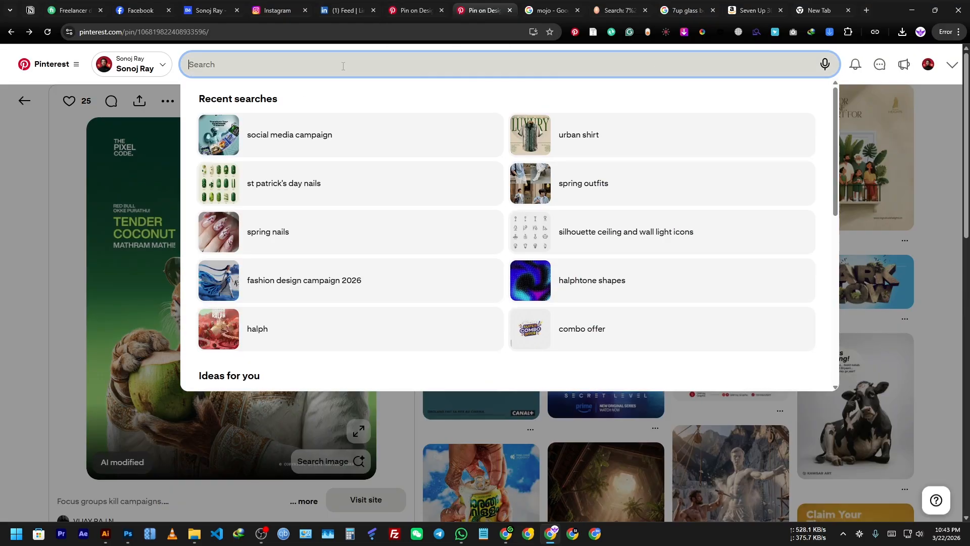
pyautogui.write('drinks')
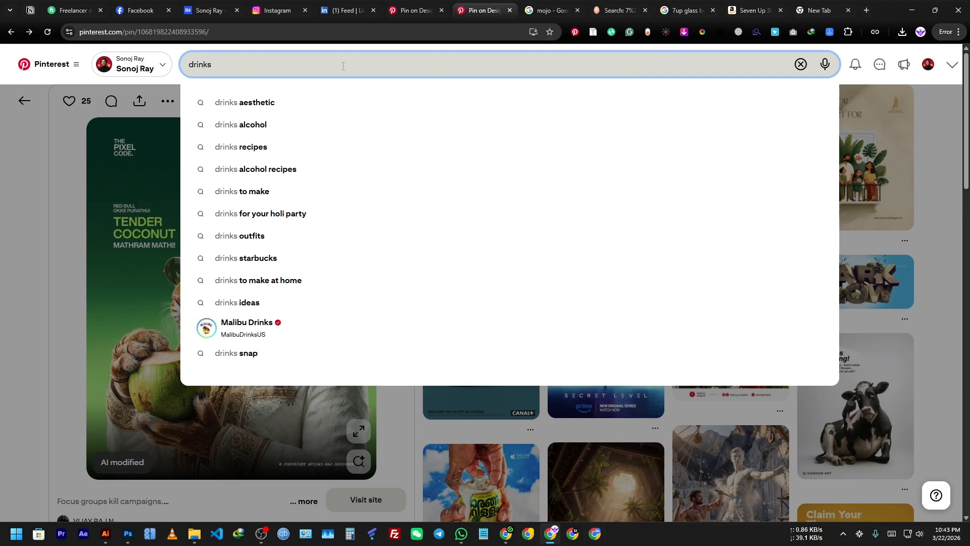
pyautogui.write(' campaid')
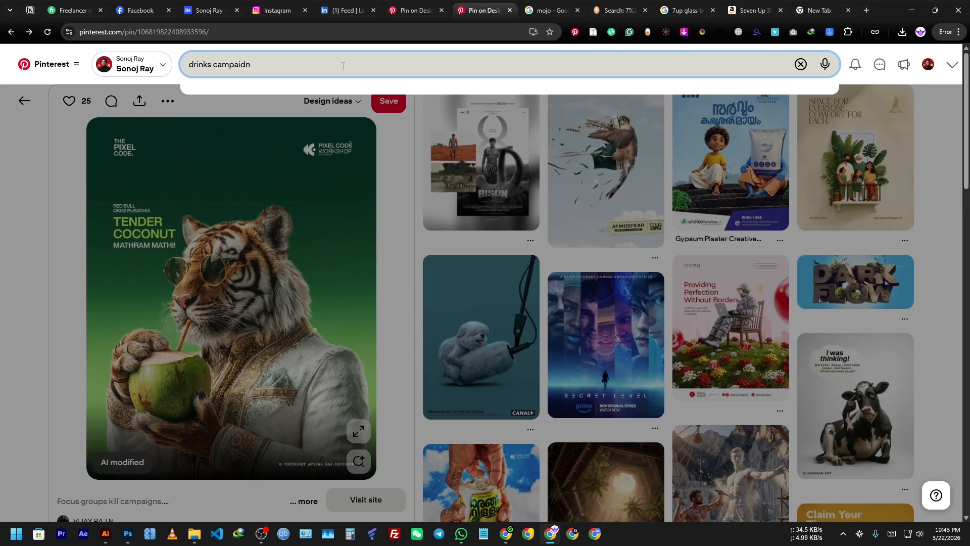
pyautogui.write('n')
pyautogui.press('BackSpace')
pyautogui.press('BackSpace')
pyautogui.press('BackSpace')
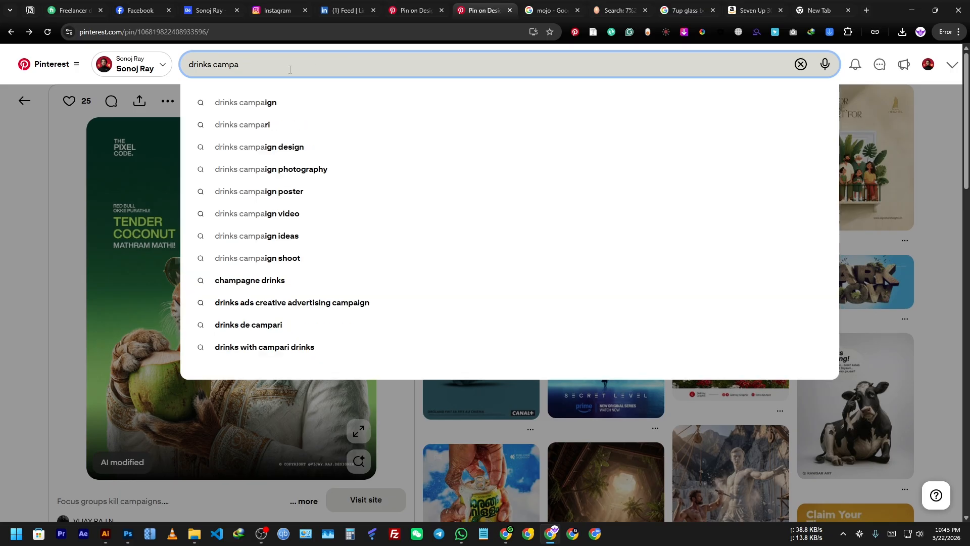
pyautogui.click(253, 102)
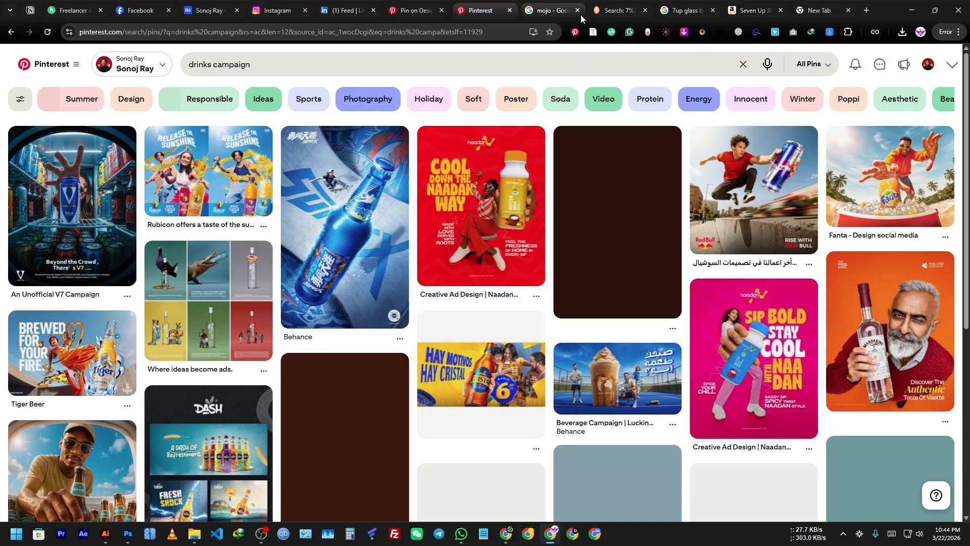
# Close the mojo search tab and look through the drinks campaign pins for beverage poster references
pyautogui.click(577, 10)
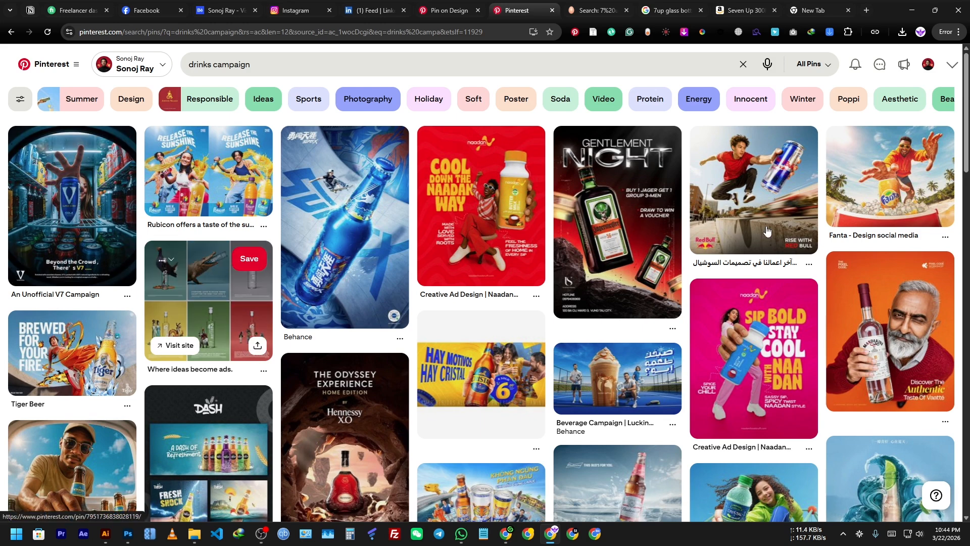
pyautogui.scroll(-4, 283, 242)
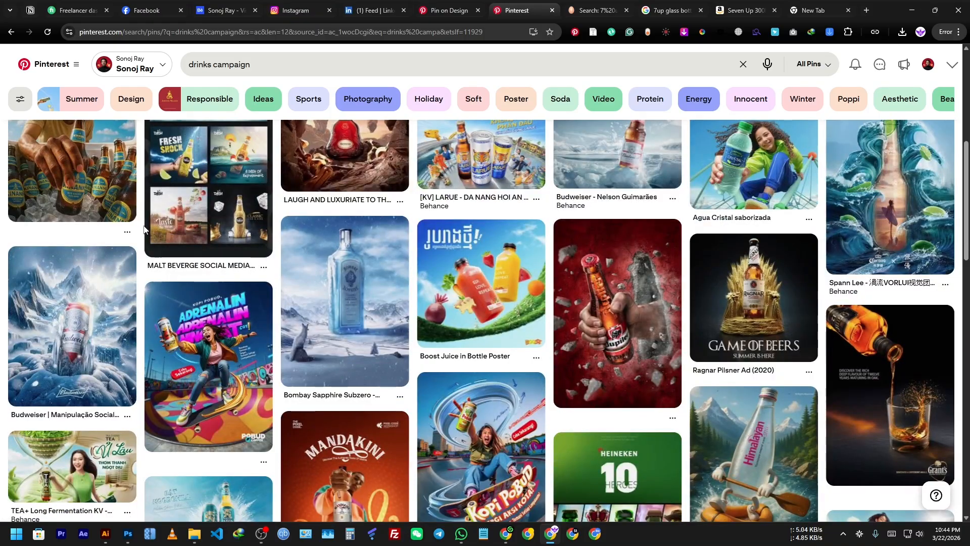
pyautogui.scroll(-4, 2, 313)
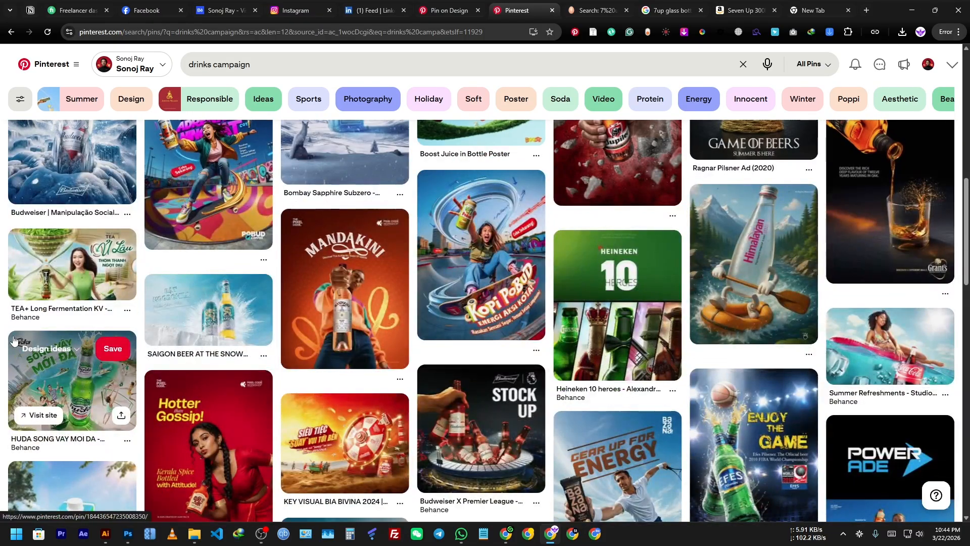
pyautogui.scroll(-2, 11, 334)
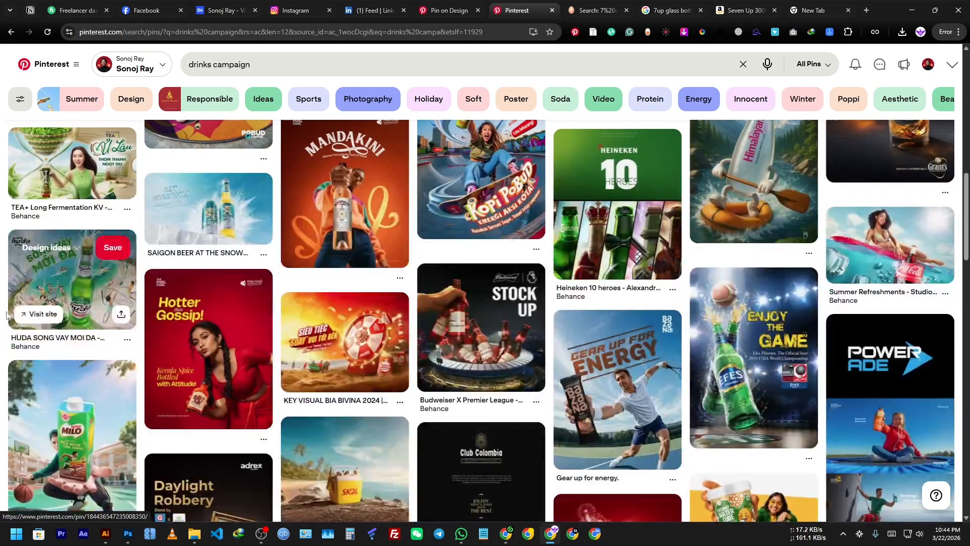
pyautogui.scroll(-6, 1, 281)
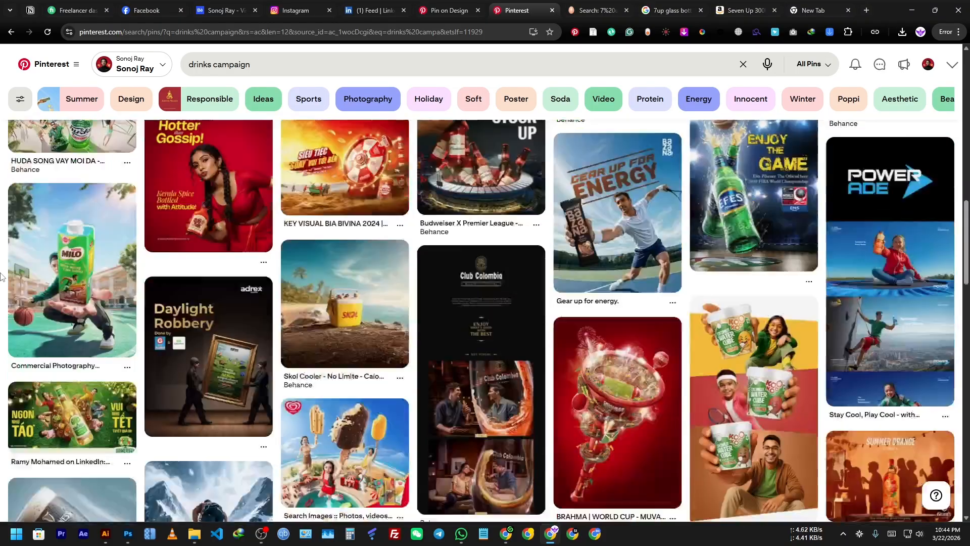
pyautogui.scroll(-1, 2, 275)
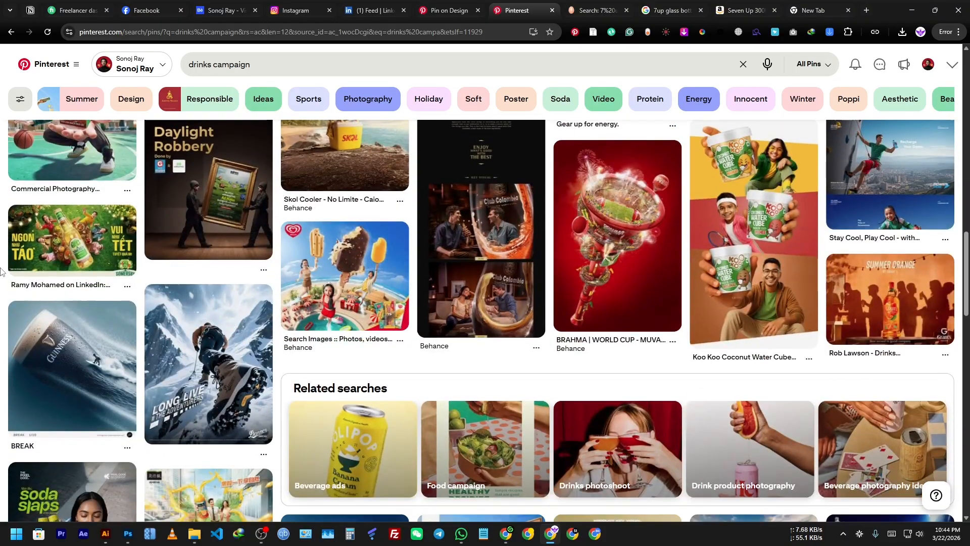
pyautogui.scroll(5, 1, 360)
pyautogui.scroll(6, 1, 348)
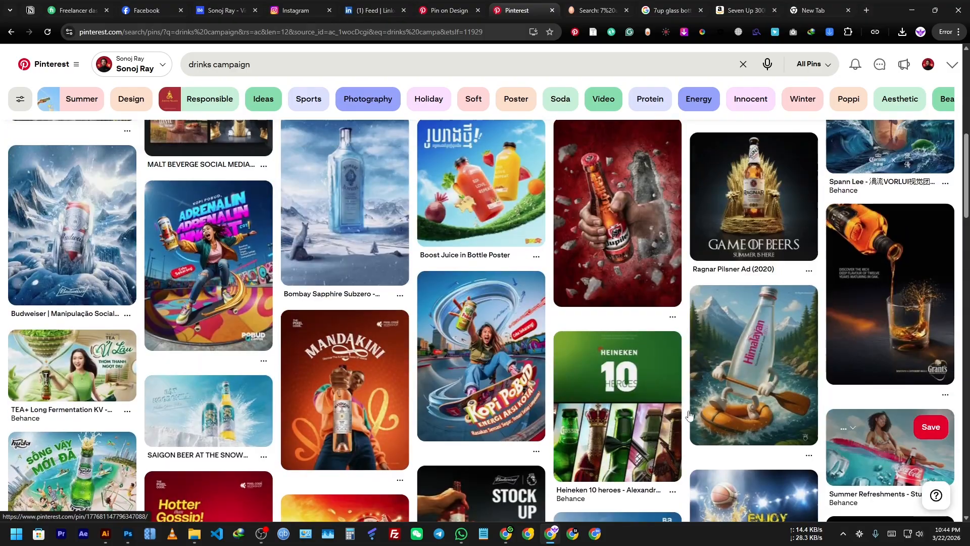
pyautogui.scroll(5, 2, 348)
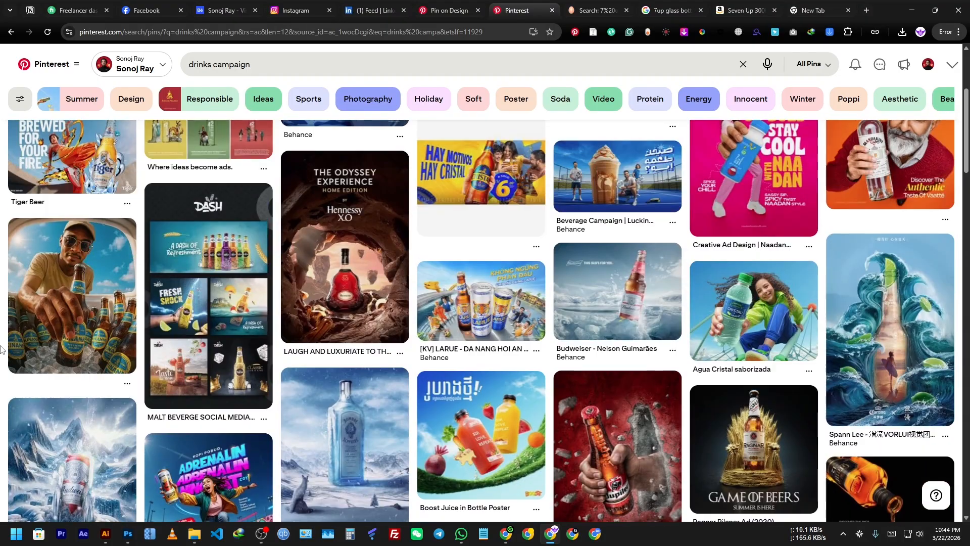
pyautogui.scroll(3, 2, 348)
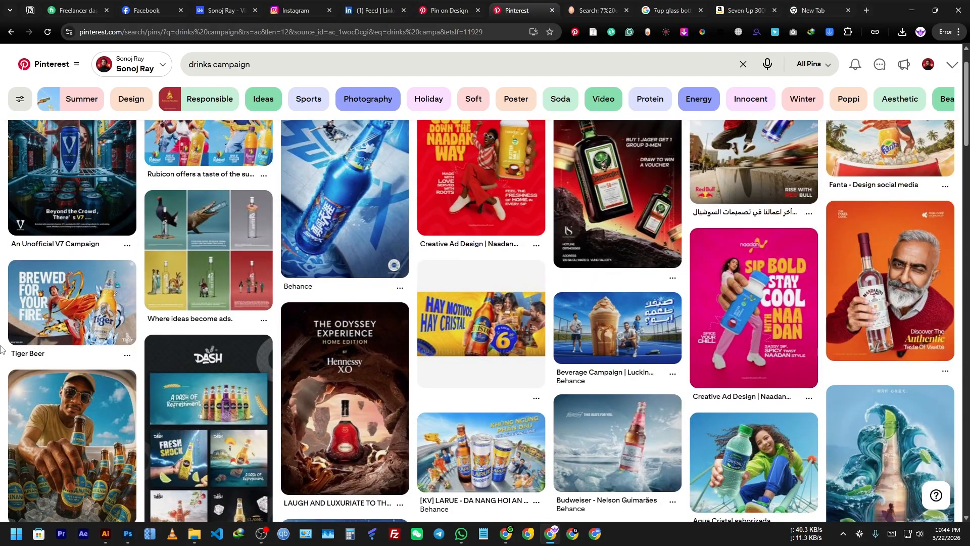
pyautogui.scroll(-6, 42, 376)
pyautogui.scroll(-17, 42, 376)
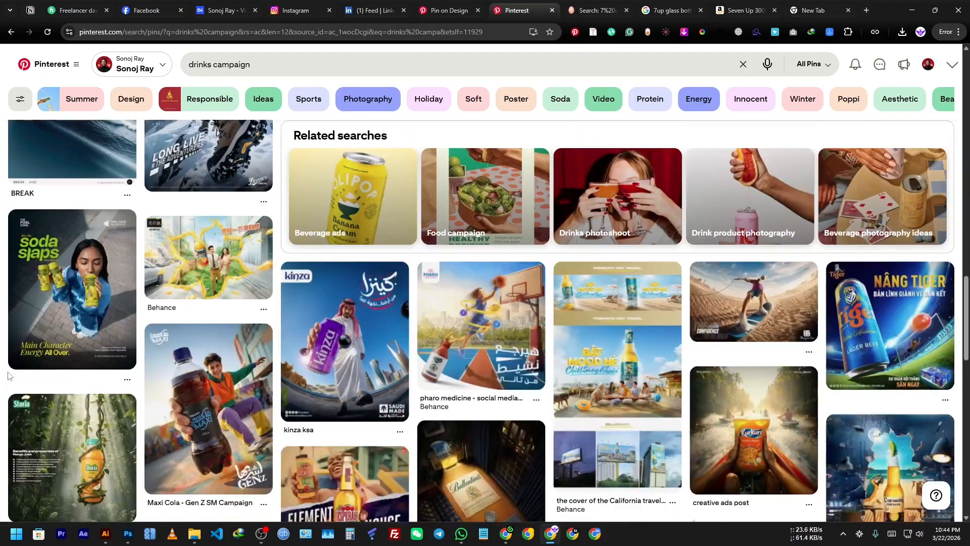
pyautogui.scroll(-13, 2, 359)
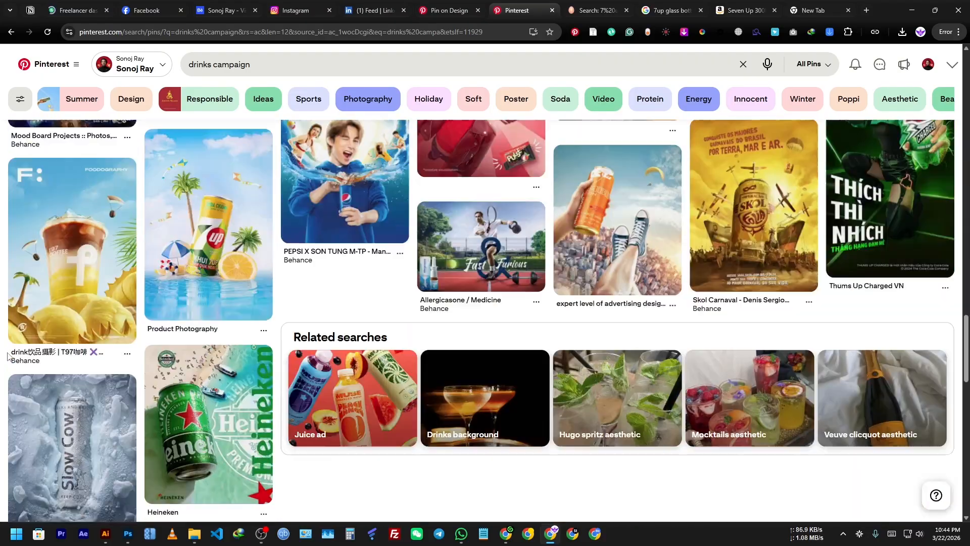
pyautogui.scroll(-20, 8, 356)
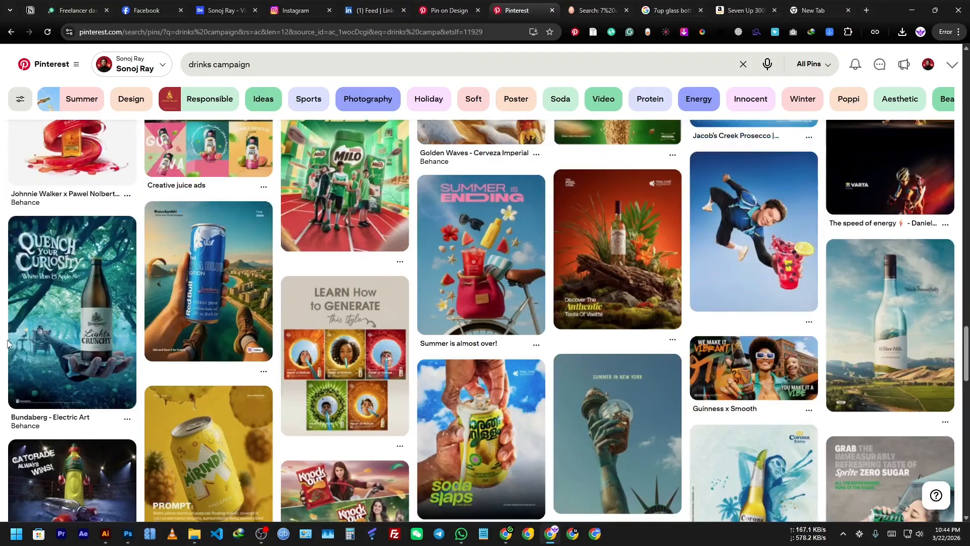
pyautogui.scroll(-6, 8, 341)
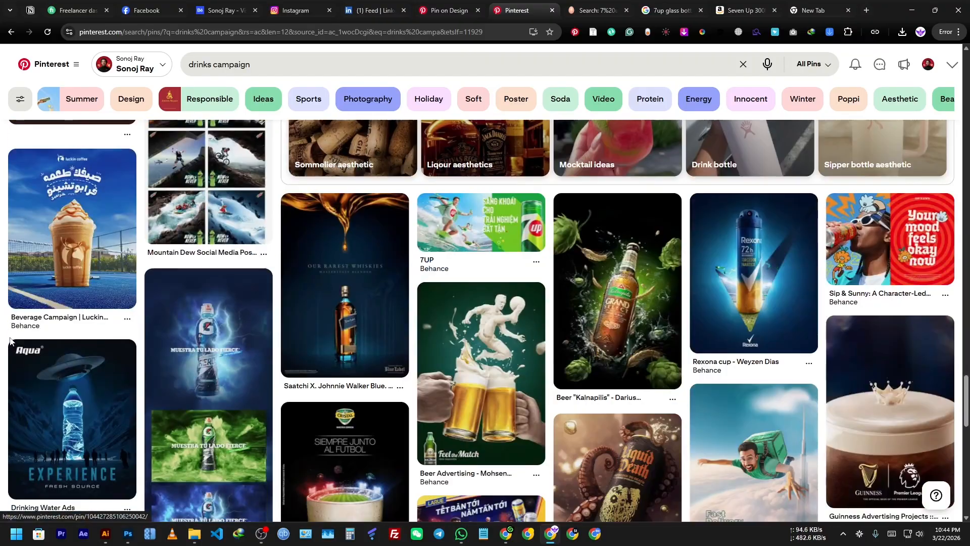
pyautogui.scroll(-5, 10, 340)
pyautogui.scroll(-11, 10, 340)
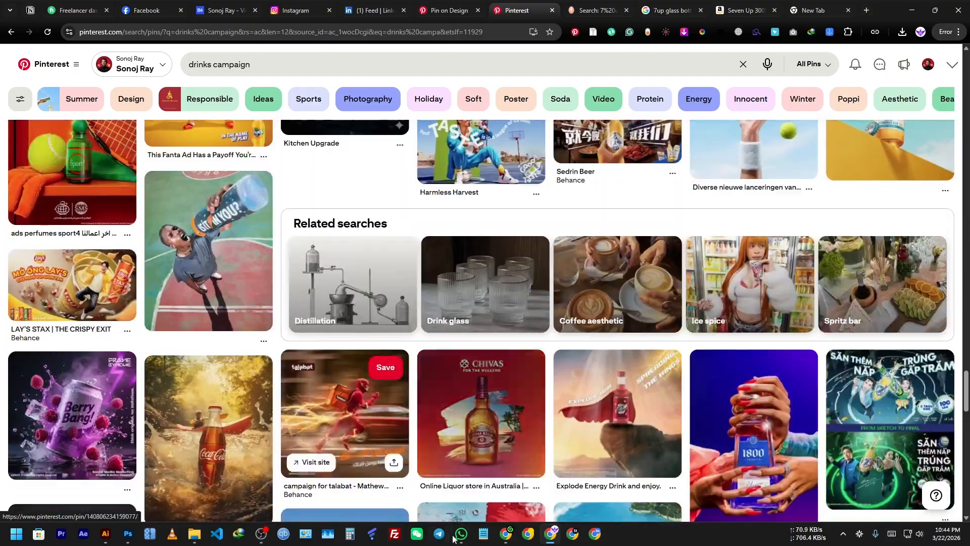
pyautogui.click(506, 534)
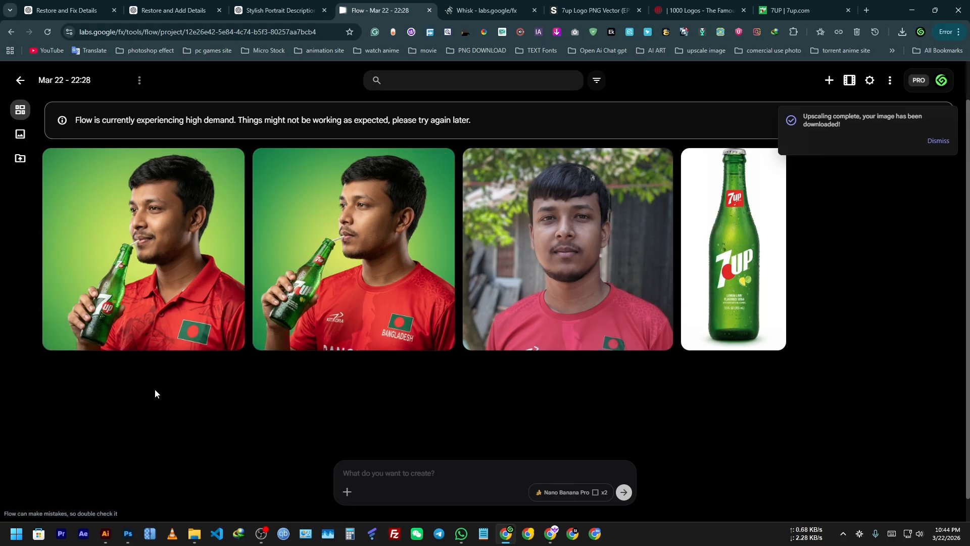
pyautogui.click(700, 10)
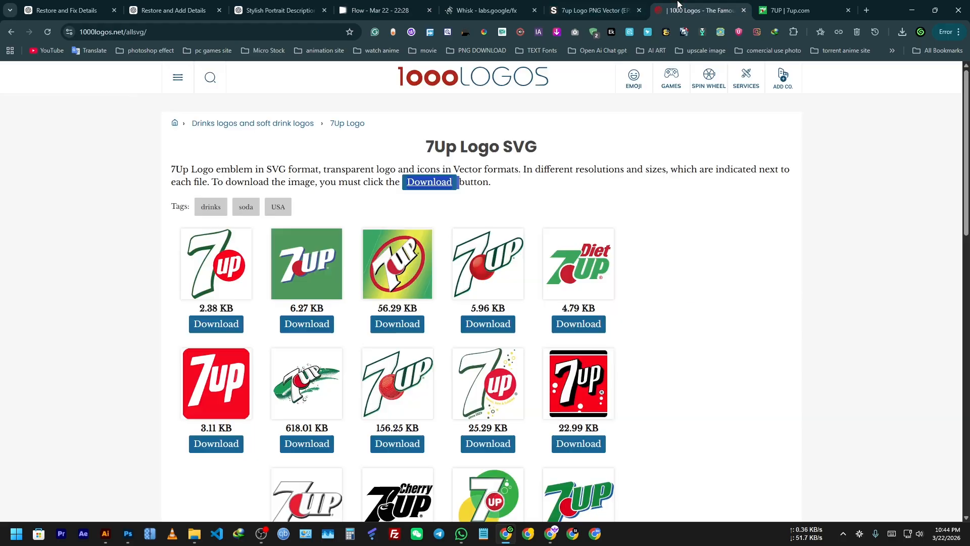
pyautogui.click(593, 10)
pyautogui.click(520, 6)
# Switch to Photoshop and examine the whole original poster in the 7 Up.psd document
pyautogui.click(127, 534)
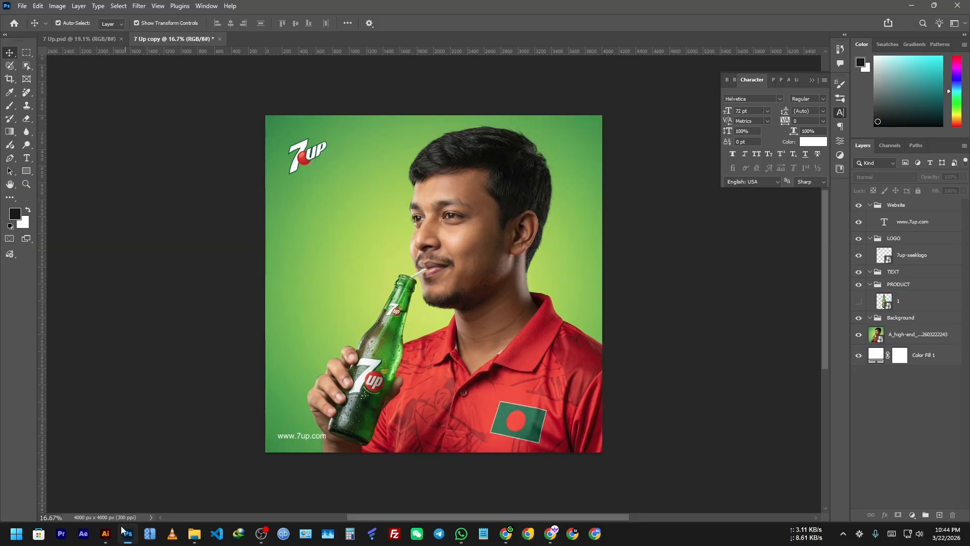
pyautogui.click(86, 39)
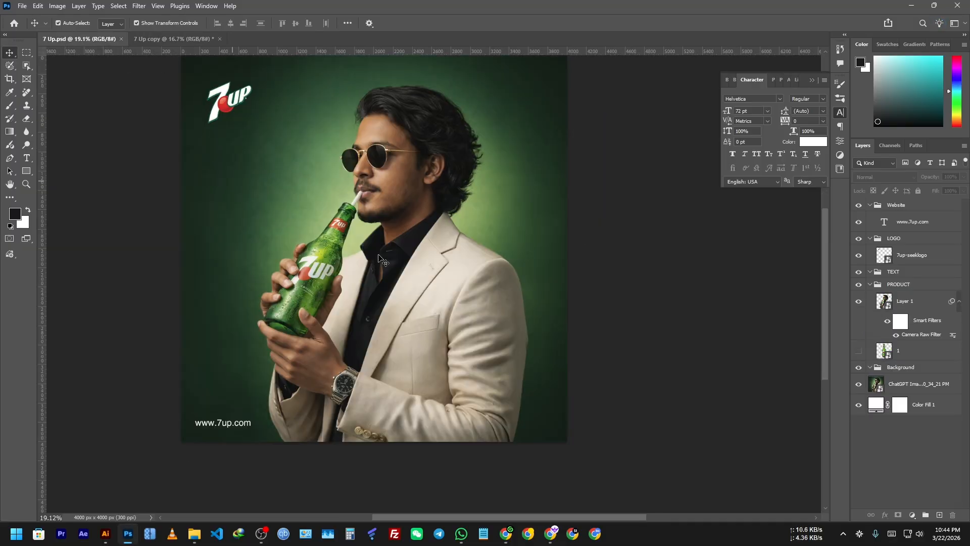
pyautogui.scroll(-2, 621, 323)
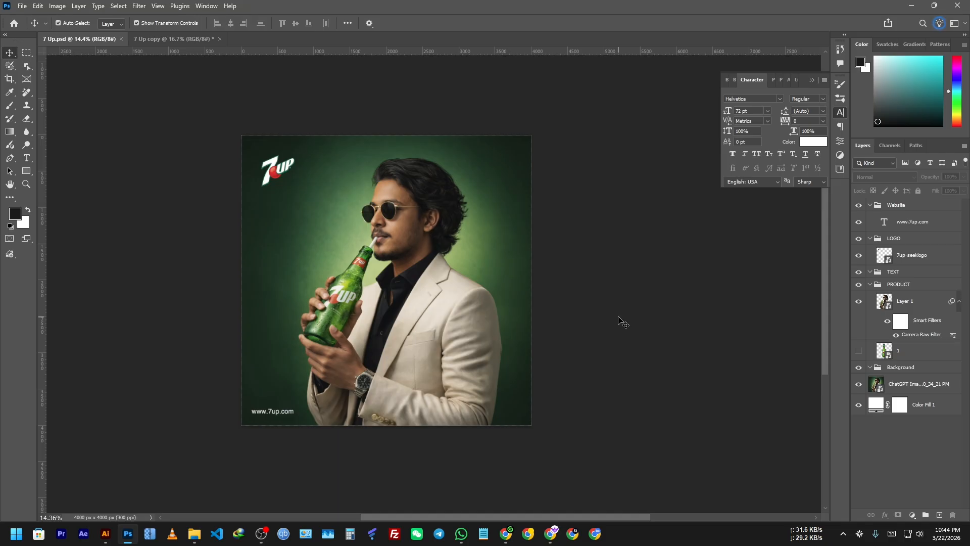
# Switch to Chrome and bring up the Restore and Add Details chat in ChatGPT for a new message
pyautogui.moveTo(550, 533)
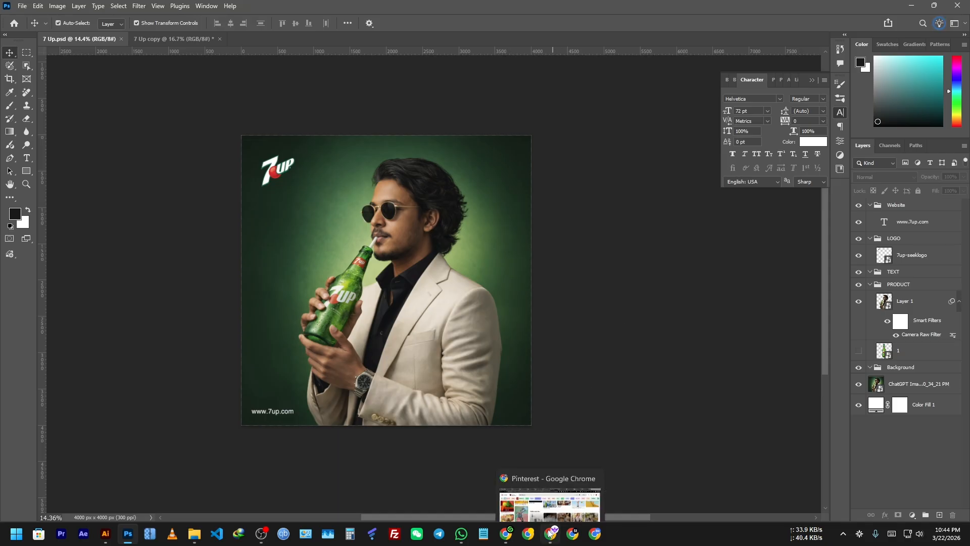
pyautogui.click(506, 533)
pyautogui.click(172, 11)
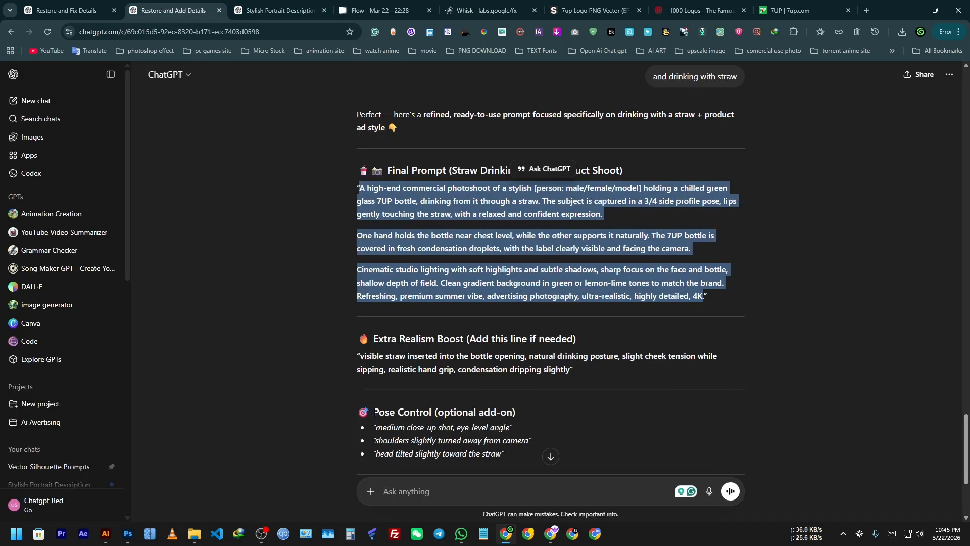
pyautogui.click(460, 534)
pyautogui.click(460, 535)
pyautogui.click(458, 499)
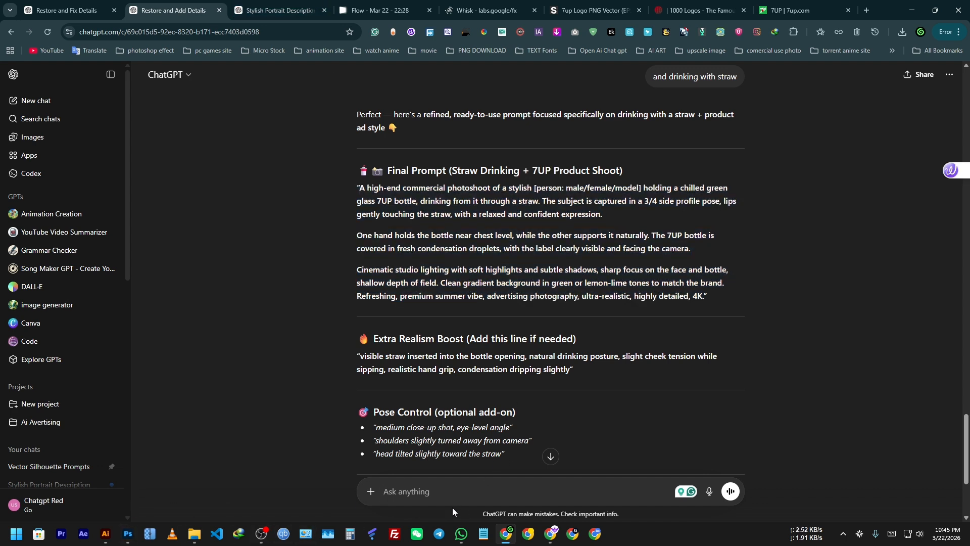
# Ask ChatGPT "give me 10 content about 7up like heading,subheading,tag,short description, address, phone, etc"
pyautogui.write('give m')
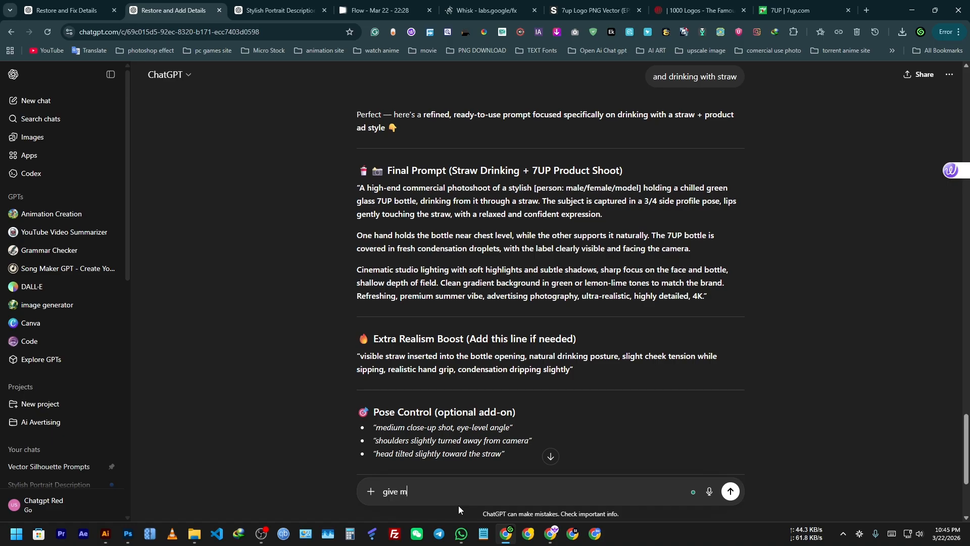
pyautogui.write('e 10 content aboute')
pyautogui.press('BackSpace')
pyautogui.press('BackSpace')
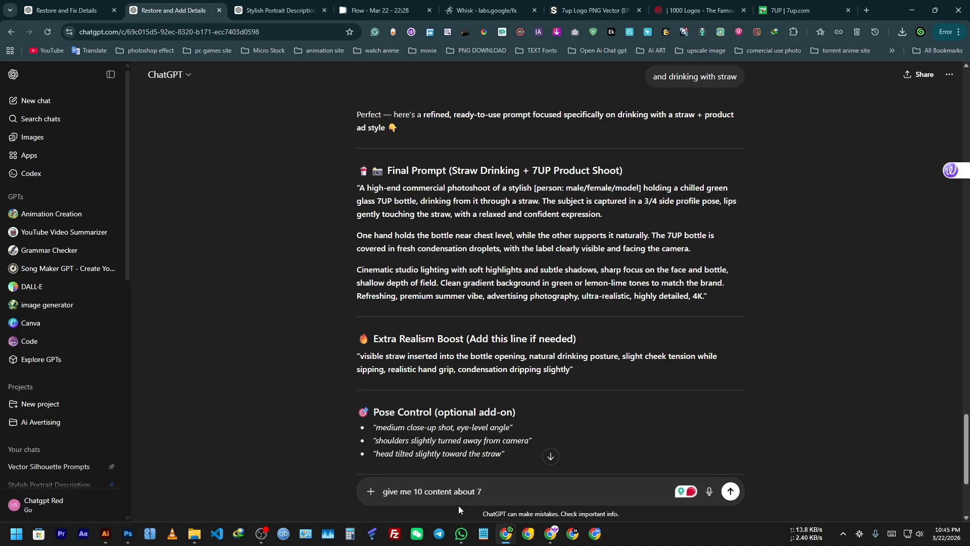
pyautogui.write('up like heading,')
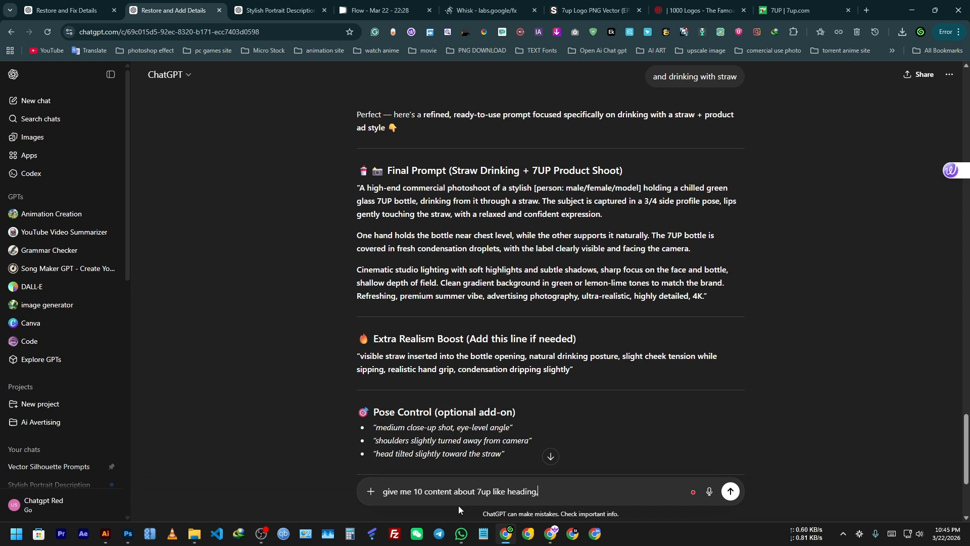
pyautogui.write('subheading,tag,key')
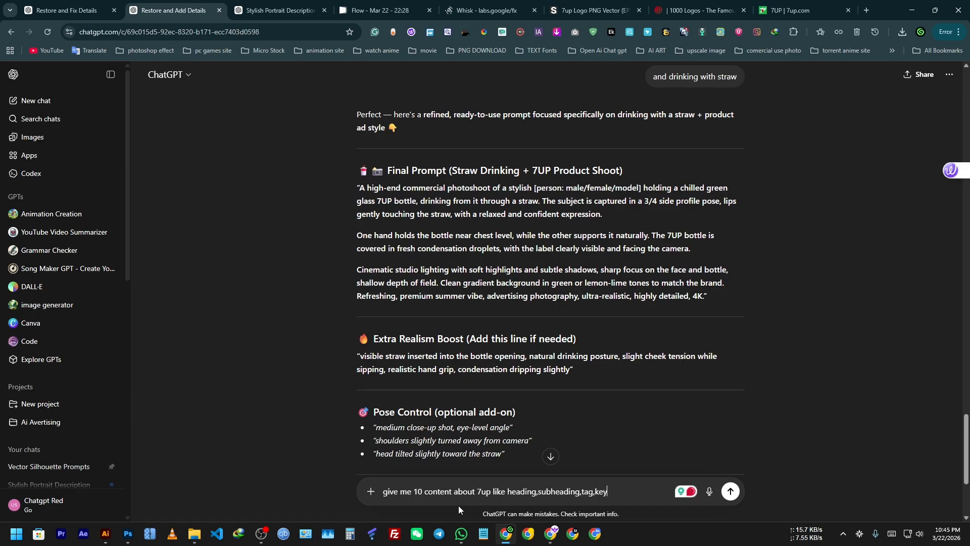
pyautogui.press('BackSpace')
pyautogui.press('BackSpace')
pyautogui.press('BackSpace')
pyautogui.write('short description,')
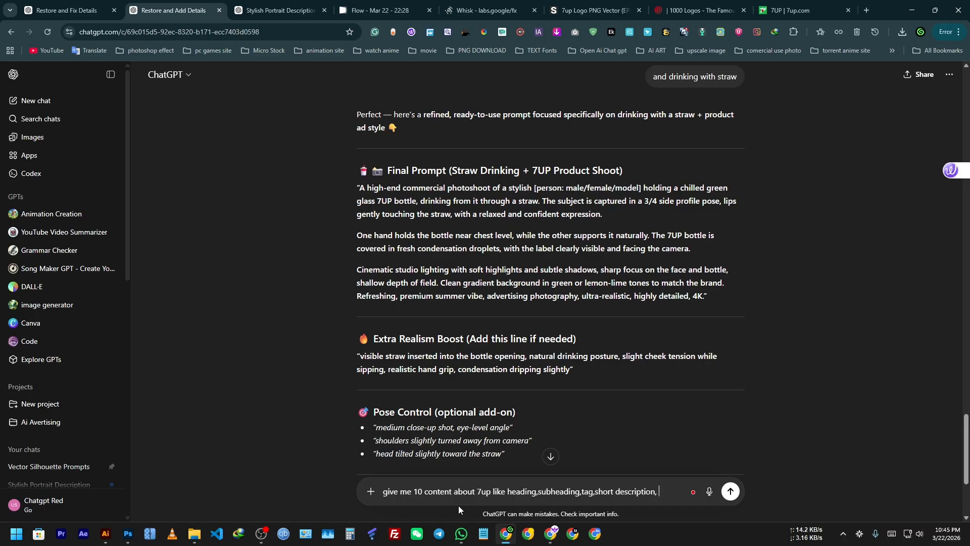
pyautogui.write(' address, phone')
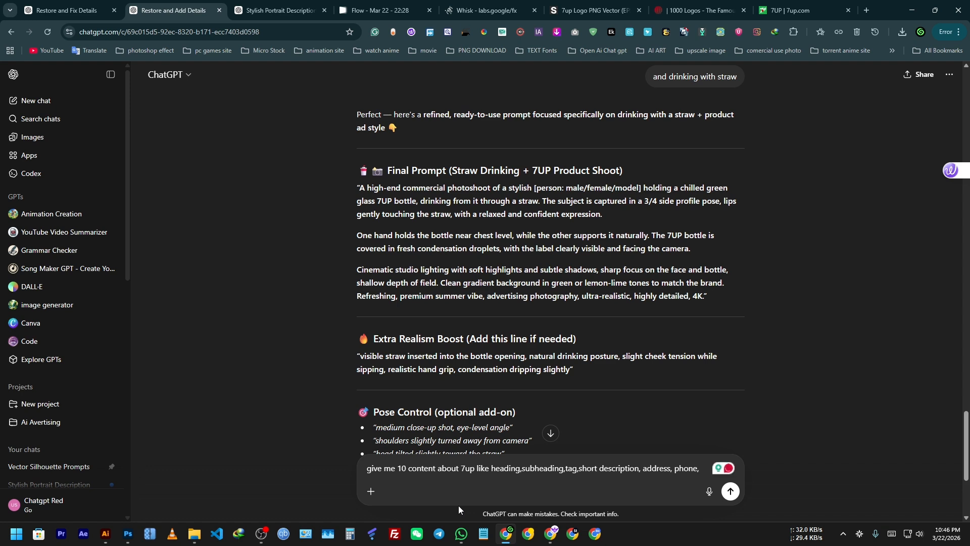
pyautogui.write(', etc')
pyautogui.press('Return')
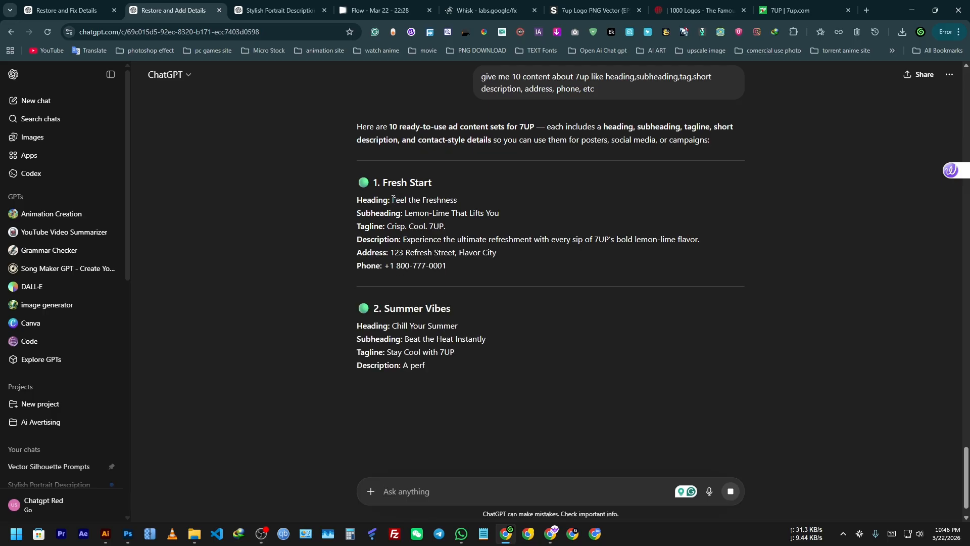
# Read through the generated 7UP content sets, comparing the headings of each idea
pyautogui.moveTo(457, 200); pyautogui.dragTo(393, 200)
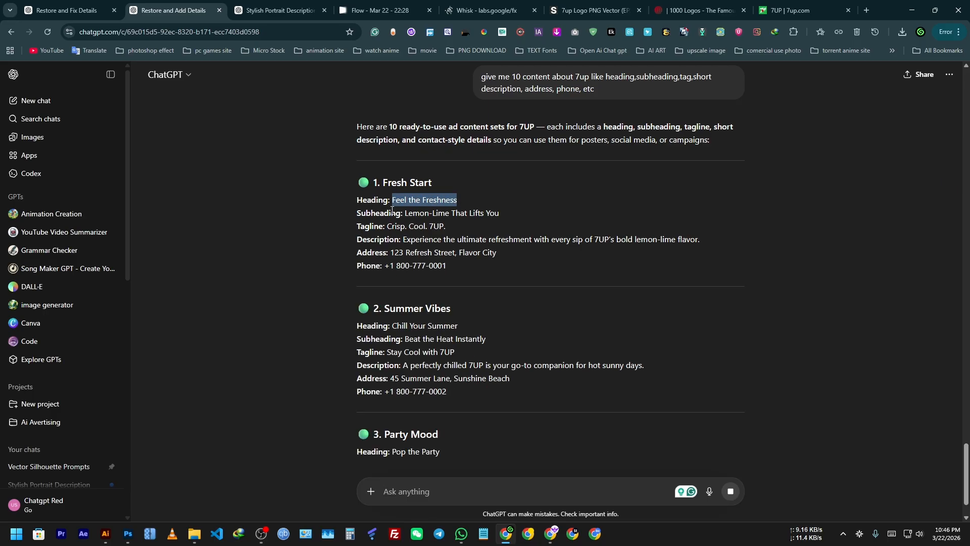
pyautogui.click(413, 326)
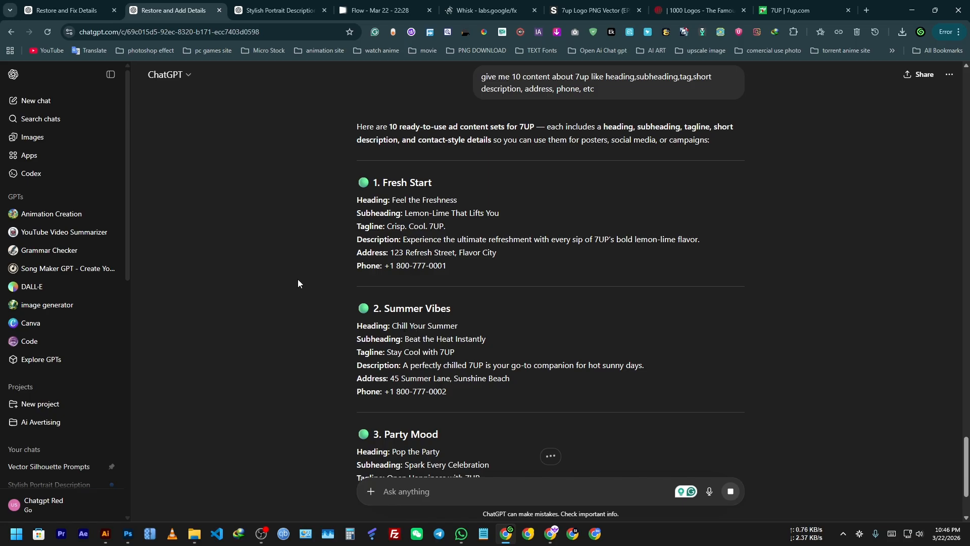
pyautogui.scroll(-2, 298, 279)
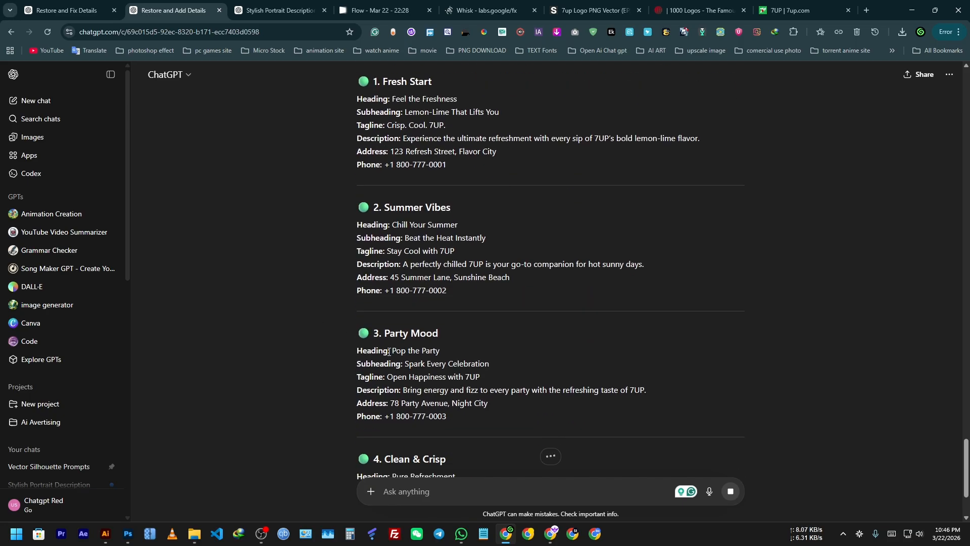
pyautogui.moveTo(392, 351); pyautogui.dragTo(439, 350)
pyautogui.scroll(-3, 385, 353)
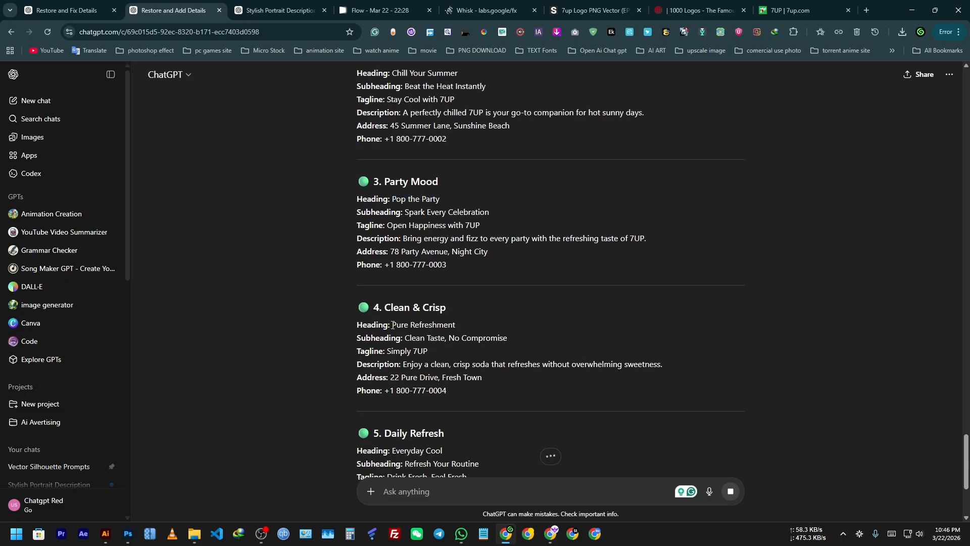
pyautogui.moveTo(393, 325); pyautogui.dragTo(455, 324)
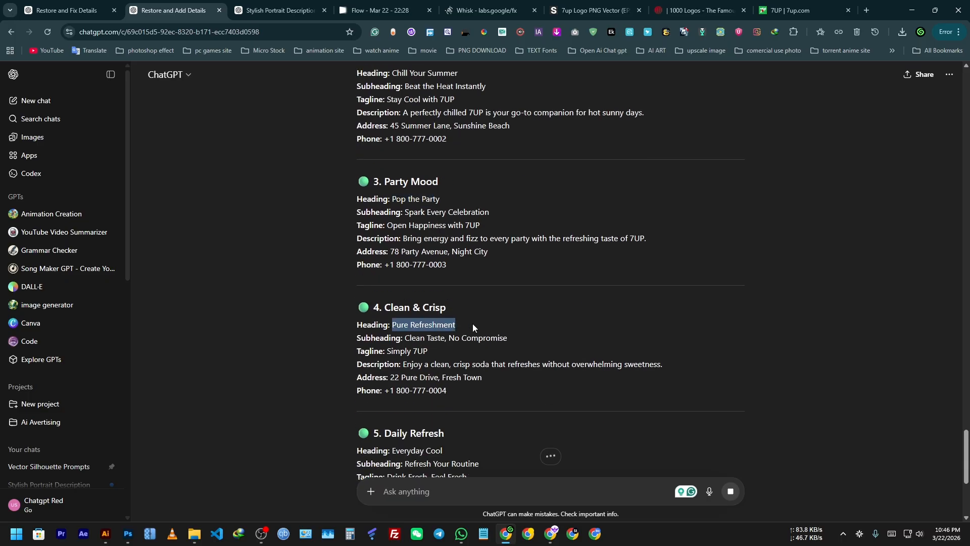
pyautogui.scroll(-3, 275, 293)
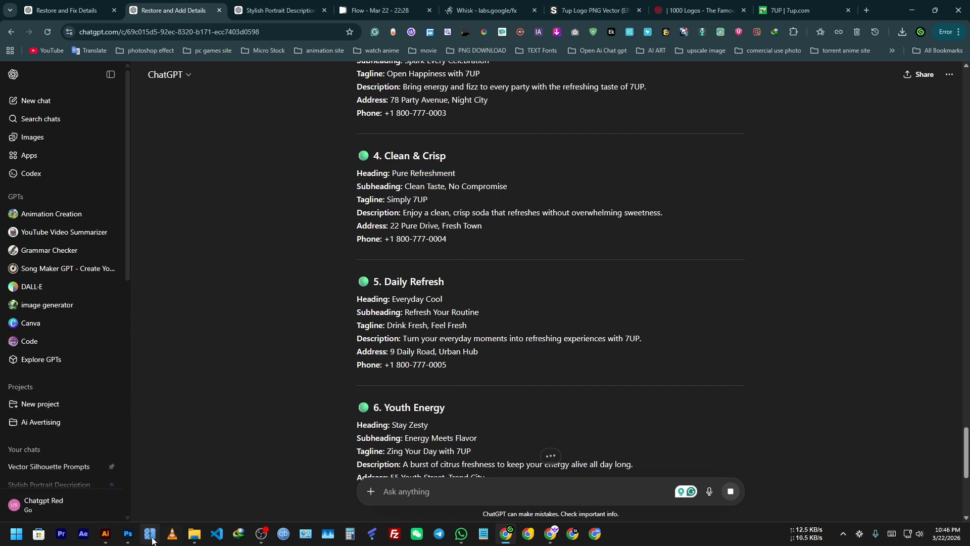
# Capture a screenshot of the whole 7UP poster in Photoshop and paste it into the ChatGPT message
pyautogui.click(126, 535)
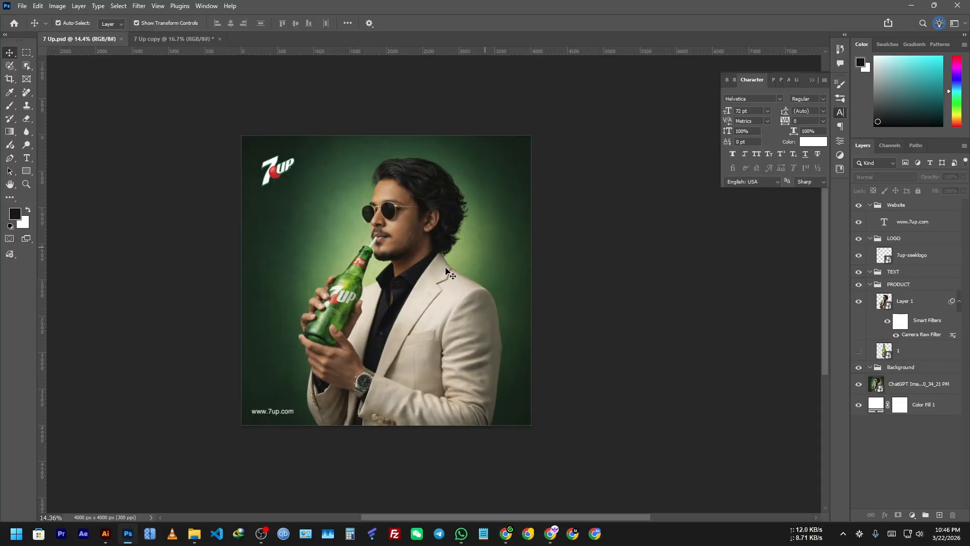
pyautogui.press('super+shift+s')
pyautogui.moveTo(234, 128); pyautogui.dragTo(537, 428)
pyautogui.click(506, 533)
pyautogui.hotkey('ctrl', 'v')
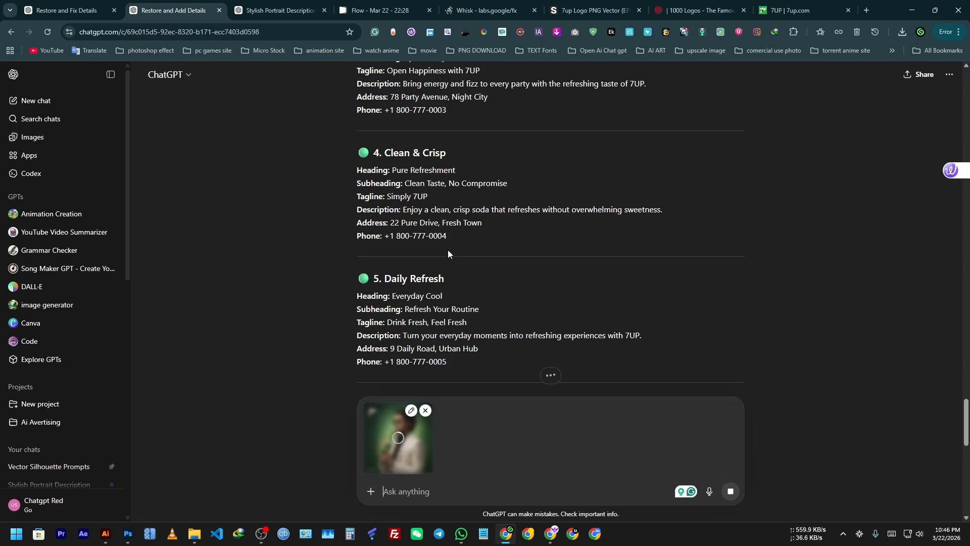
# Send the poster screenshot to ChatGPT with the request "give me content for this design vibe"
pyautogui.scroll(-5, 447, 378)
pyautogui.write('g')
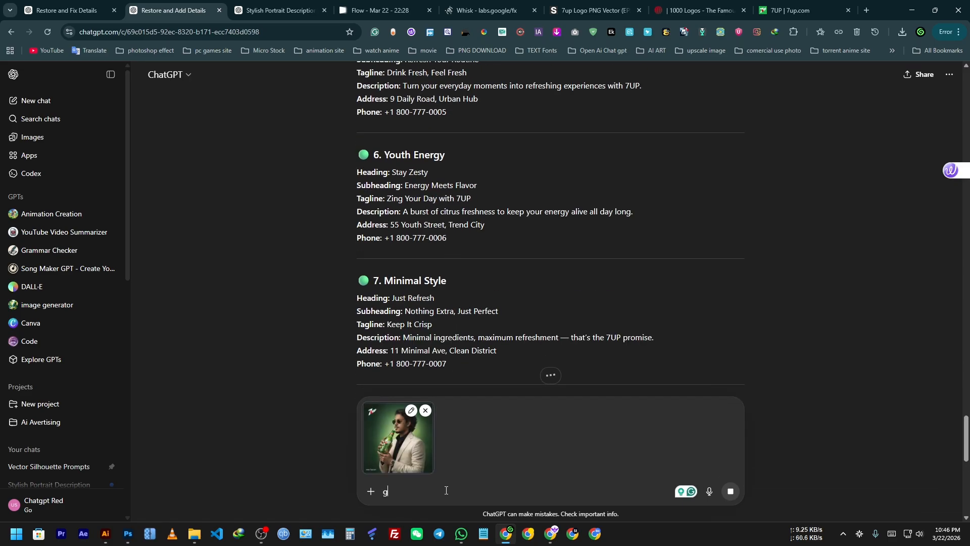
pyautogui.write('ive me ')
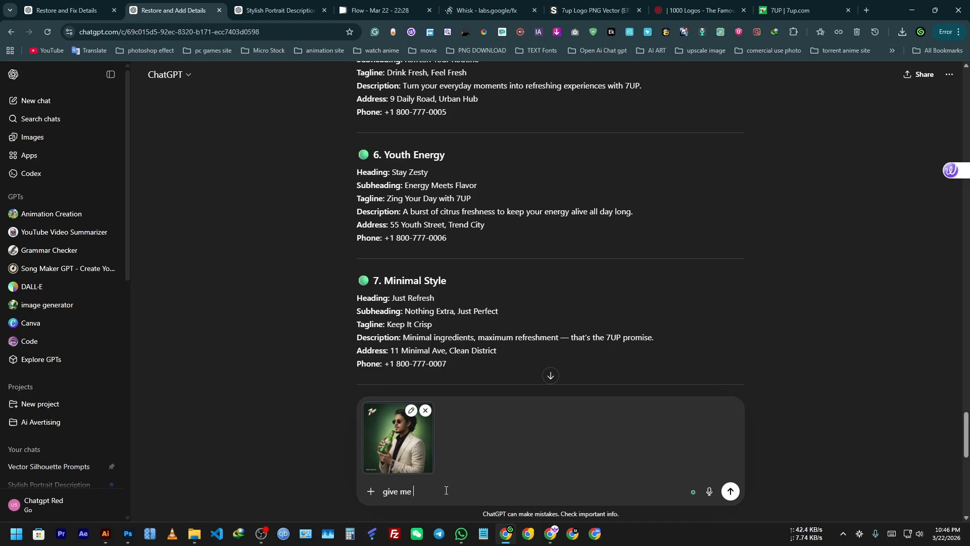
pyautogui.write('thi')
pyautogui.press('BackSpace')
pyautogui.press('BackSpace')
pyautogui.write('content for this design vibe')
pyautogui.press('Return')
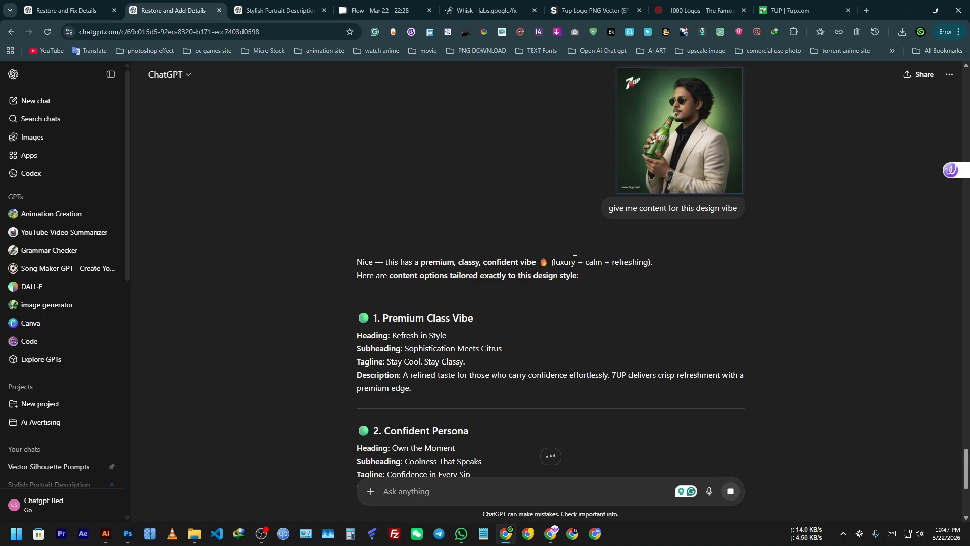
# Copy the heading "Refresh in Style" from the Premium Class Vibe option and read the remaining content options
pyautogui.scroll(-3, 338, 227)
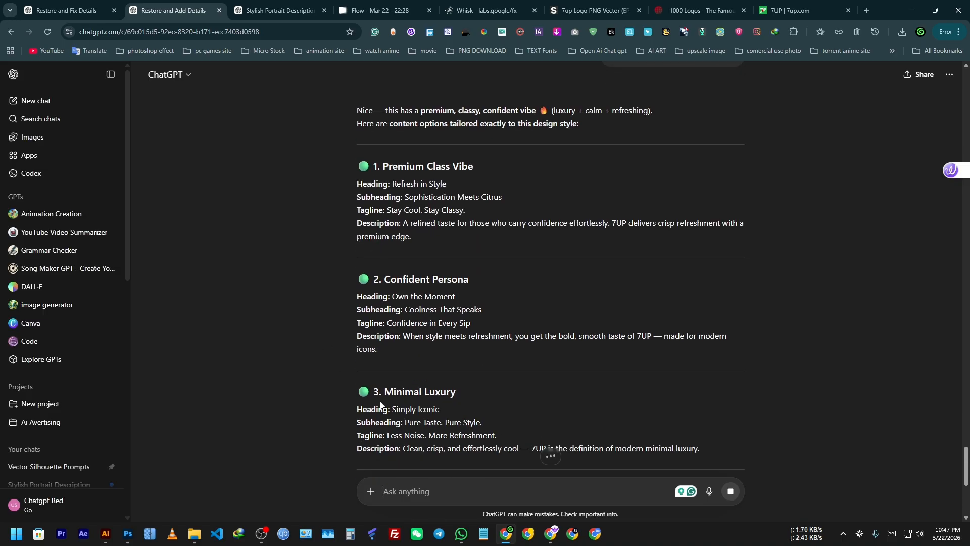
pyautogui.moveTo(393, 182)
pyautogui.mouseDown()
pyautogui.moveTo(422, 186)
pyautogui.moveTo(391, 185)
pyautogui.mouseUp()
pyautogui.click(455, 187)
pyautogui.rightClick(410, 186)
pyautogui.click(437, 194)
pyautogui.scroll(-4, 273, 222)
pyautogui.scroll(-2, 248, 240)
pyautogui.moveTo(515, 305); pyautogui.dragTo(548, 382)
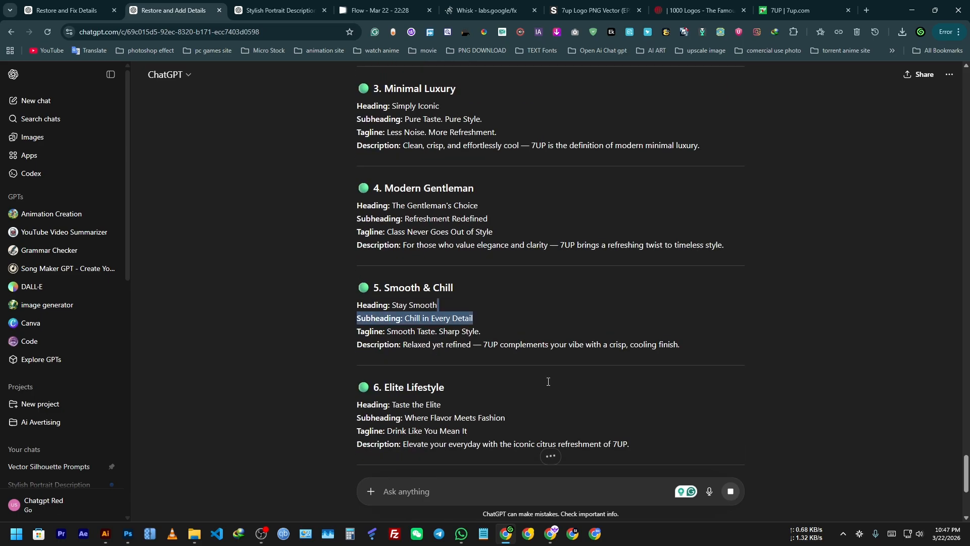
# Switch to Pinterest and examine the Fanta "Unleash Your Inner Idiot" and Maxi Cola Gen Z campaign pins for text layout ideas
pyautogui.click(547, 541)
pyautogui.scroll(-4, 258, 232)
pyautogui.scroll(7, 323, 246)
pyautogui.scroll(3, 322, 246)
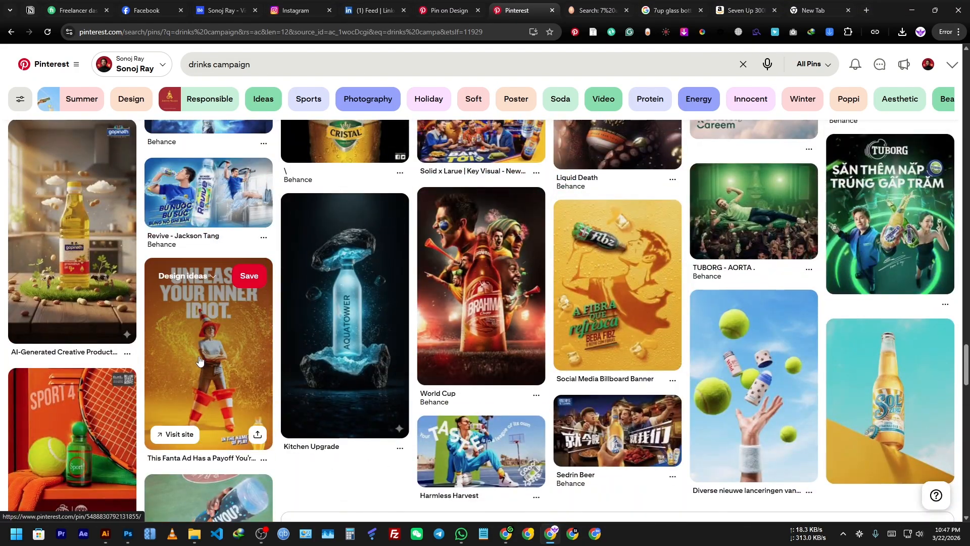
pyautogui.scroll(2, 2, 385)
pyautogui.scroll(-1, 76, 253)
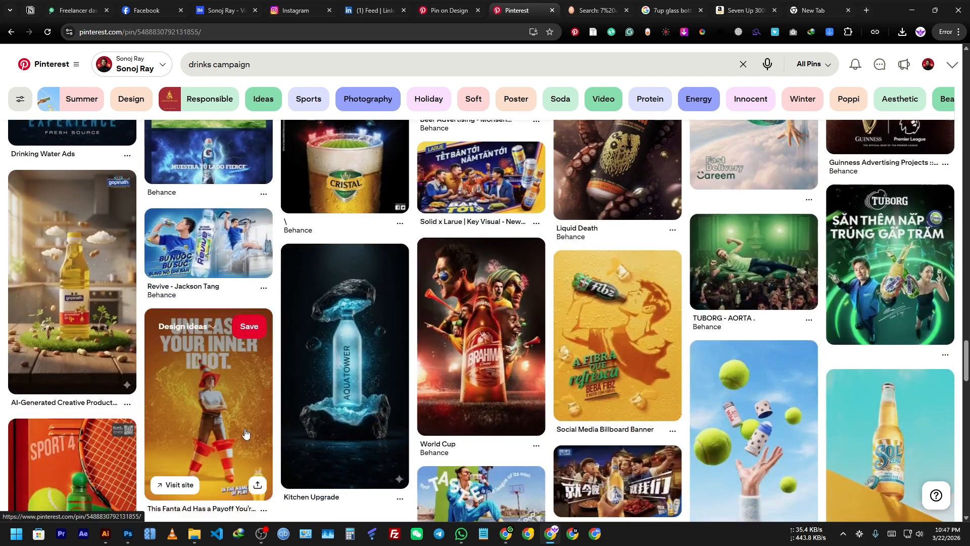
pyautogui.click(229, 312)
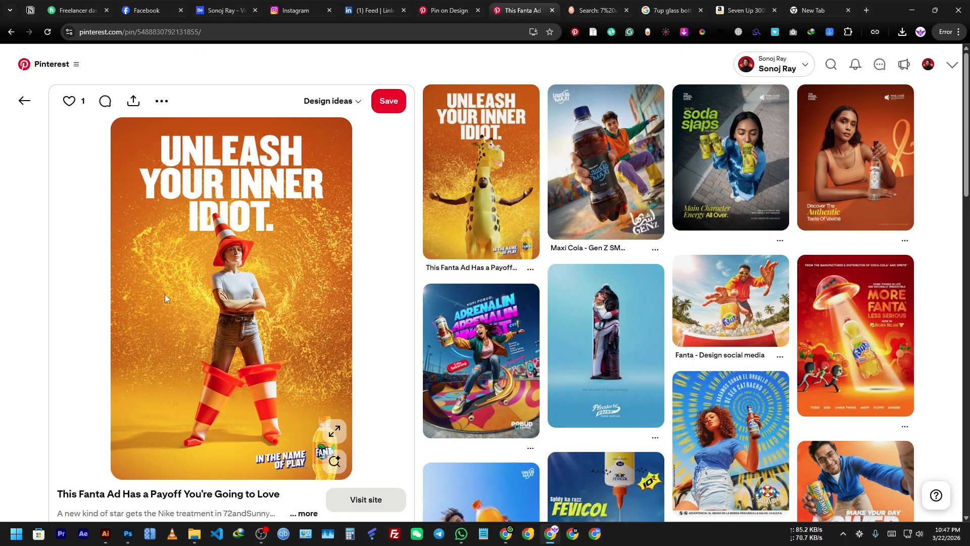
pyautogui.click(611, 155)
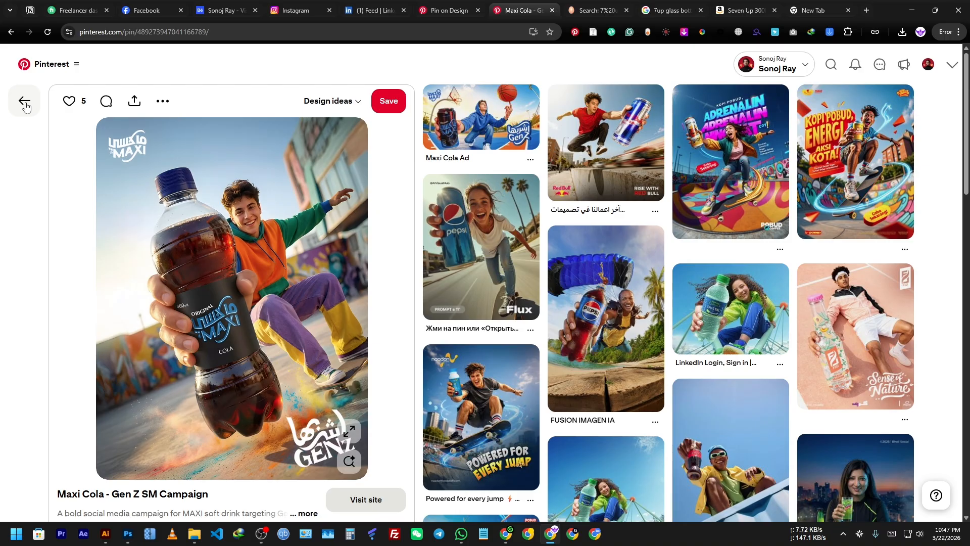
pyautogui.click(24, 102)
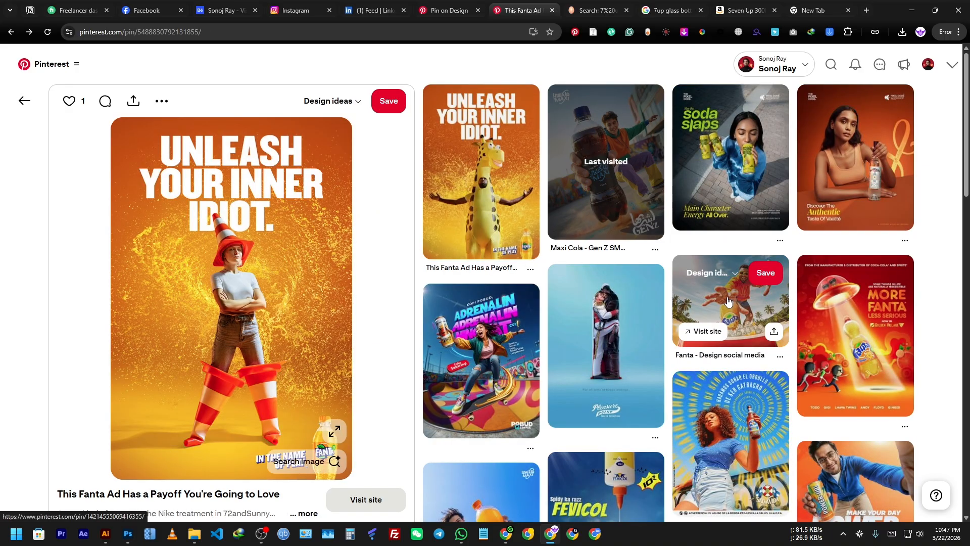
# Look through the pins related to the Fanta ad and open the Festa "Saveur Grenadine" beach poster
pyautogui.scroll(-10, 55, 305)
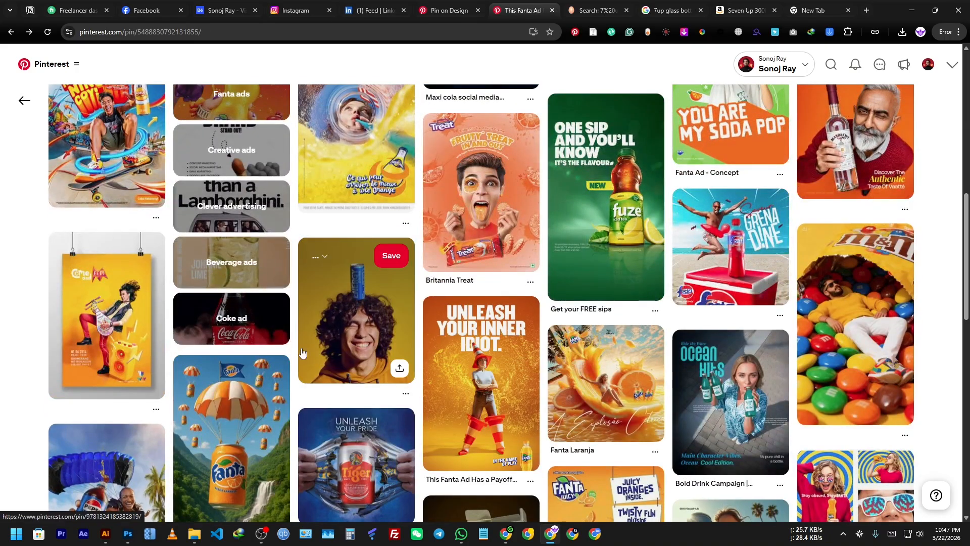
pyautogui.scroll(-3, 55, 305)
pyautogui.scroll(3, 56, 305)
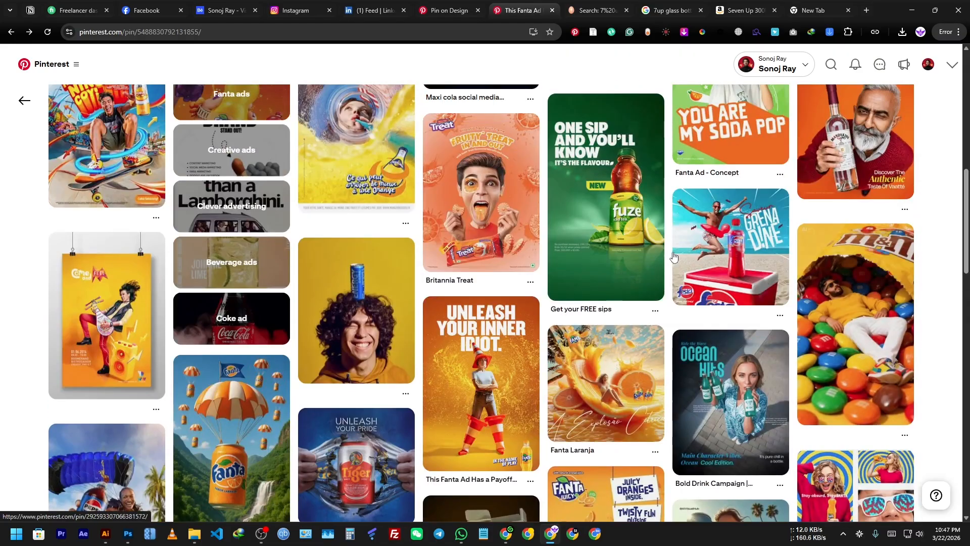
pyautogui.click(730, 247)
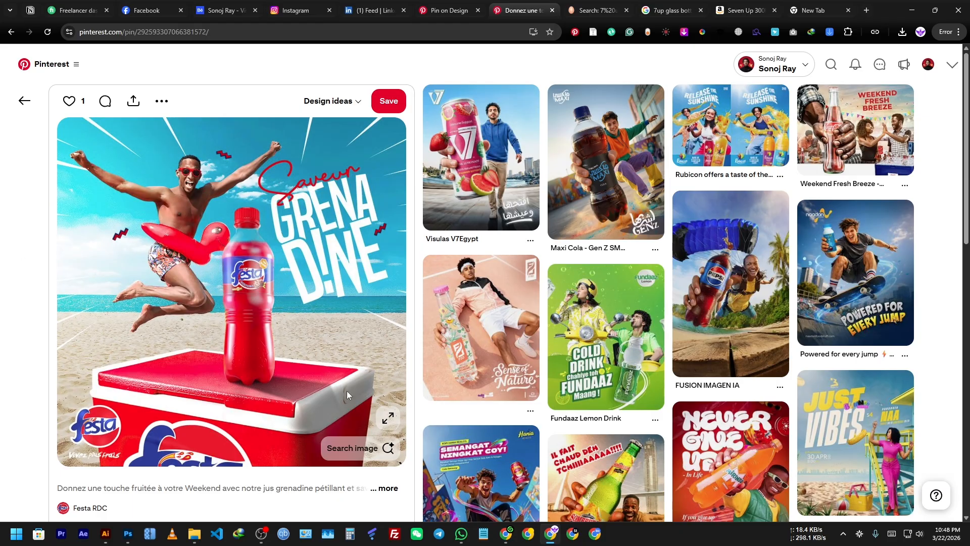
# Switch to the browser window holding the ChatGPT conversation and open a new blank tab
pyautogui.click(128, 533)
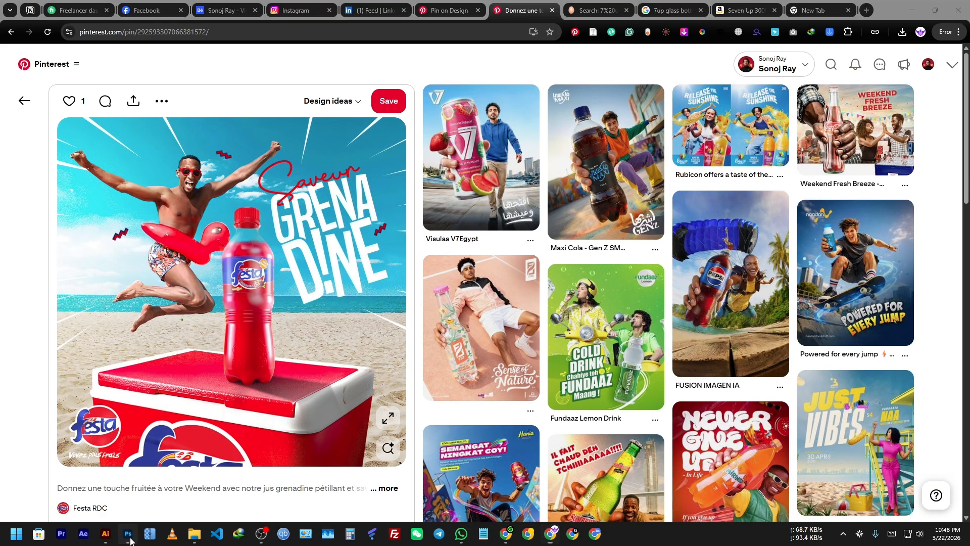
pyautogui.click(504, 538)
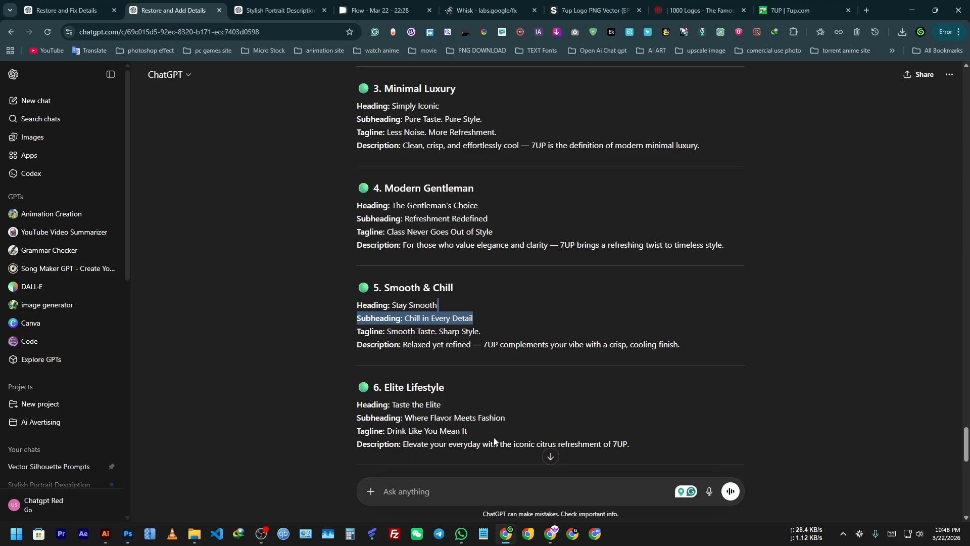
pyautogui.hotkey('ctrl', 't')
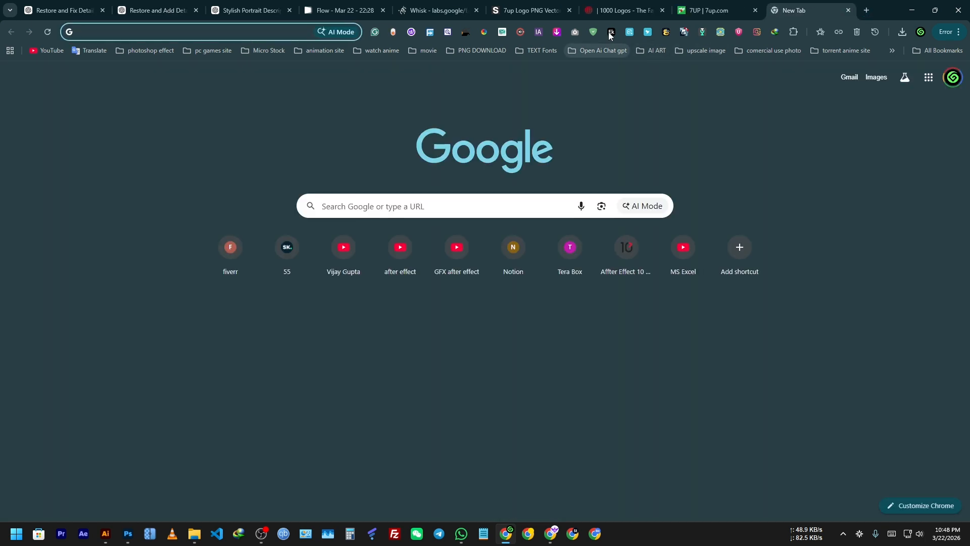
pyautogui.click(619, 8)
pyautogui.click(822, 9)
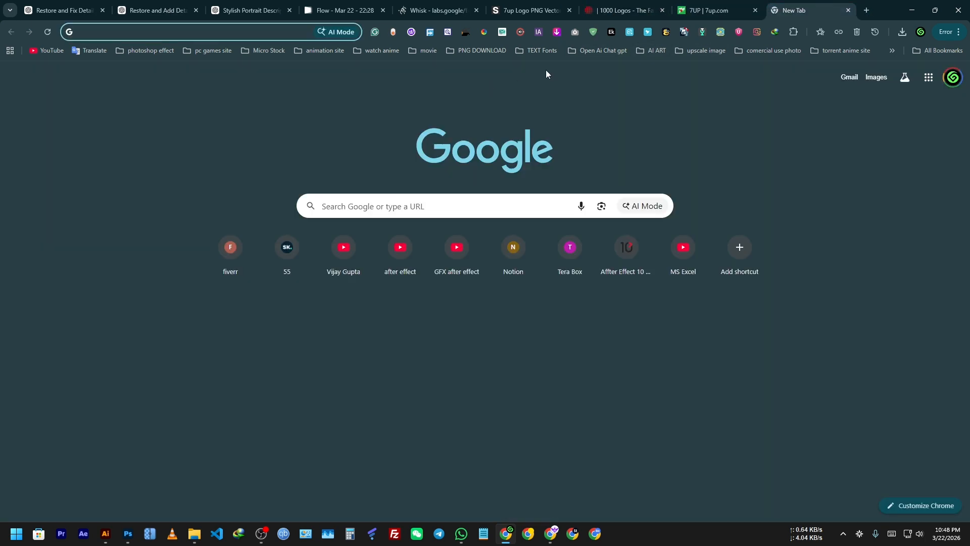
pyautogui.click(619, 9)
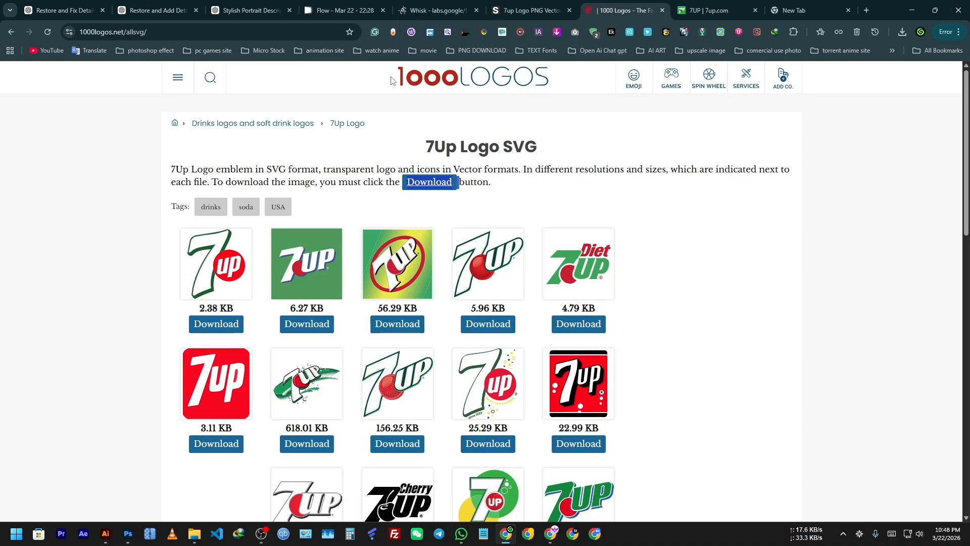
pyautogui.scroll(-8, 355, 137)
pyautogui.scroll(8, 136, 103)
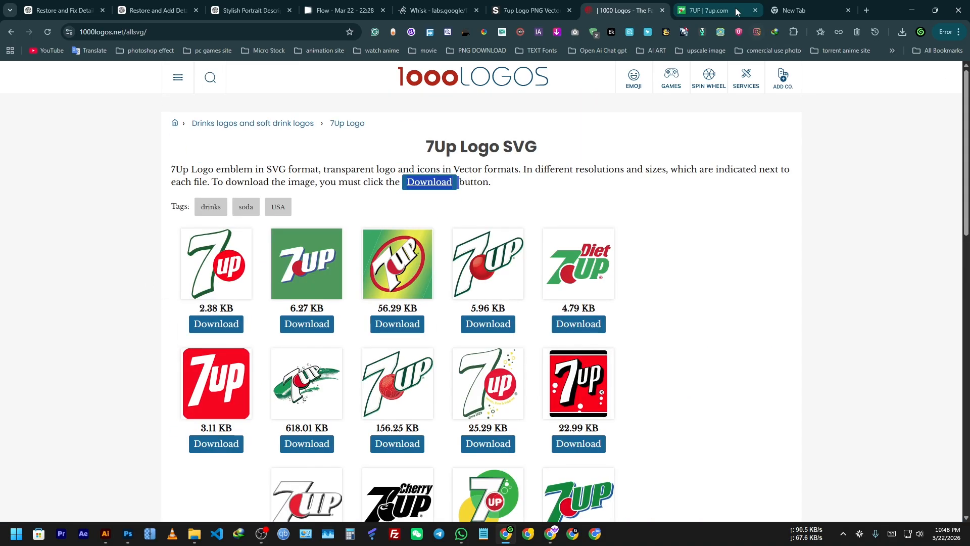
pyautogui.click(760, 7)
pyautogui.click(794, 10)
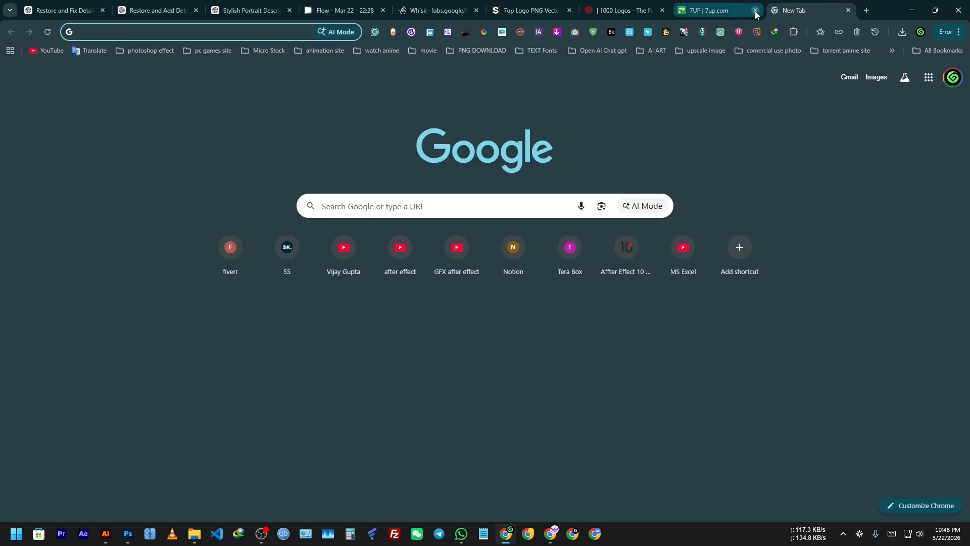
# Open the bookmarked FontSpace site in a new tab and load 1001 Fonts in the blank tab
pyautogui.click(544, 48)
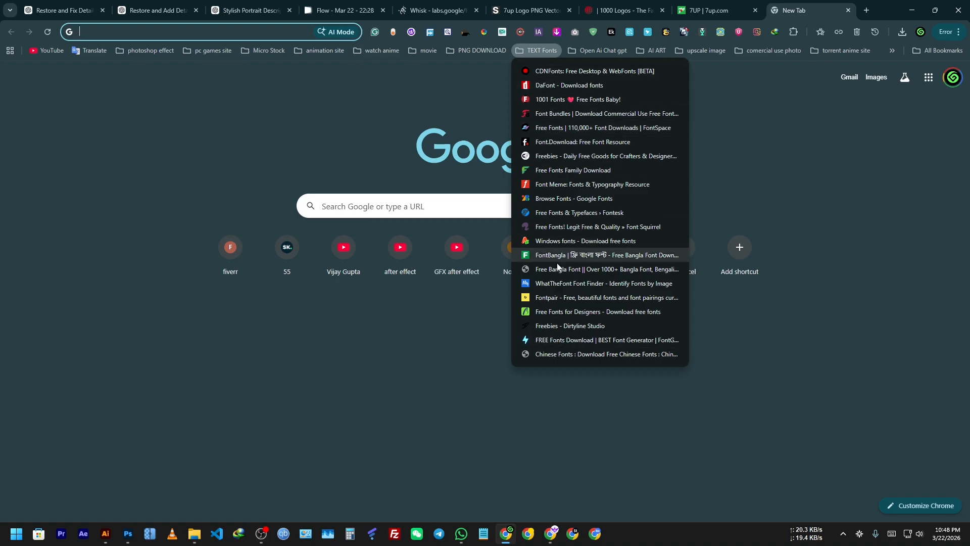
pyautogui.rightClick(583, 128)
pyautogui.click(634, 137)
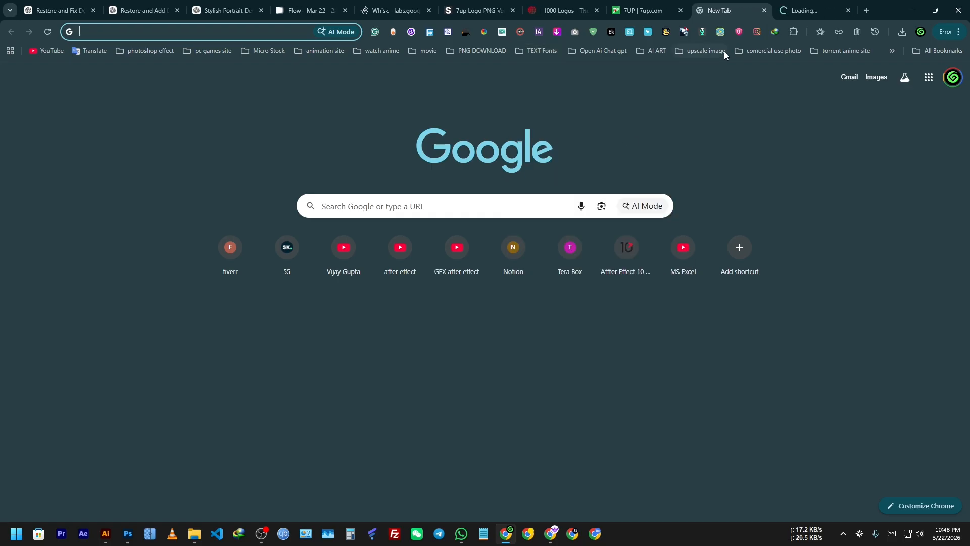
pyautogui.click(659, 52)
pyautogui.moveTo(543, 51)
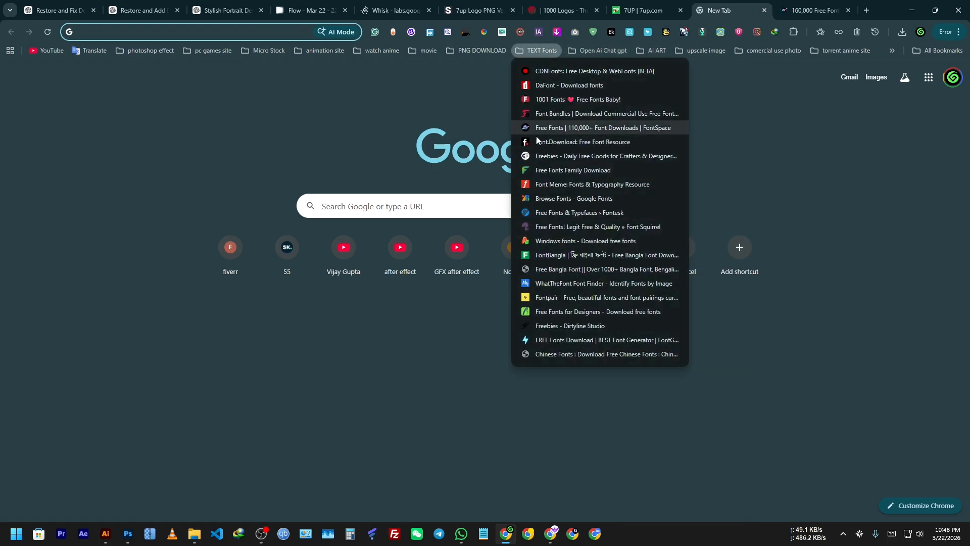
pyautogui.click(553, 102)
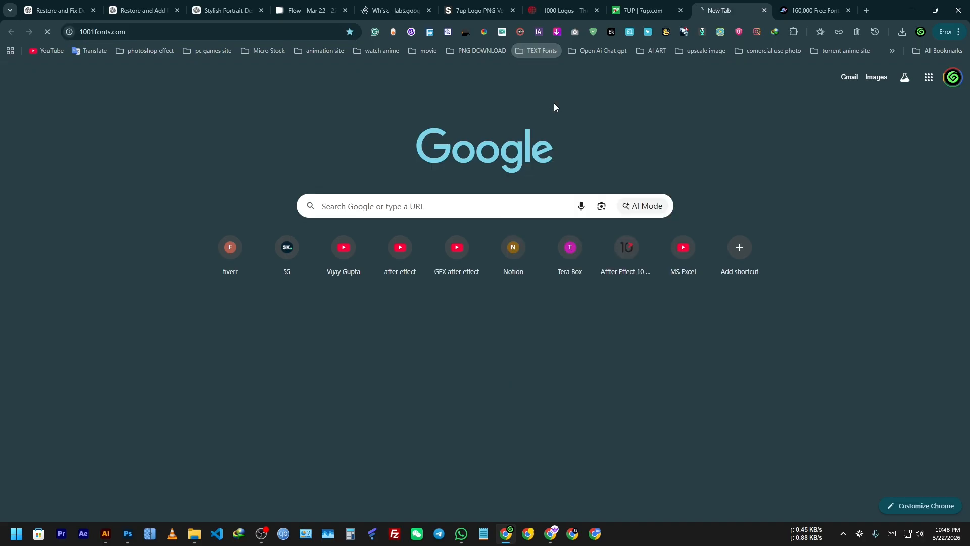
# Go through FontSpace's font style categories and look over the Sans Serif fonts for a headline typeface
pyautogui.click(784, 5)
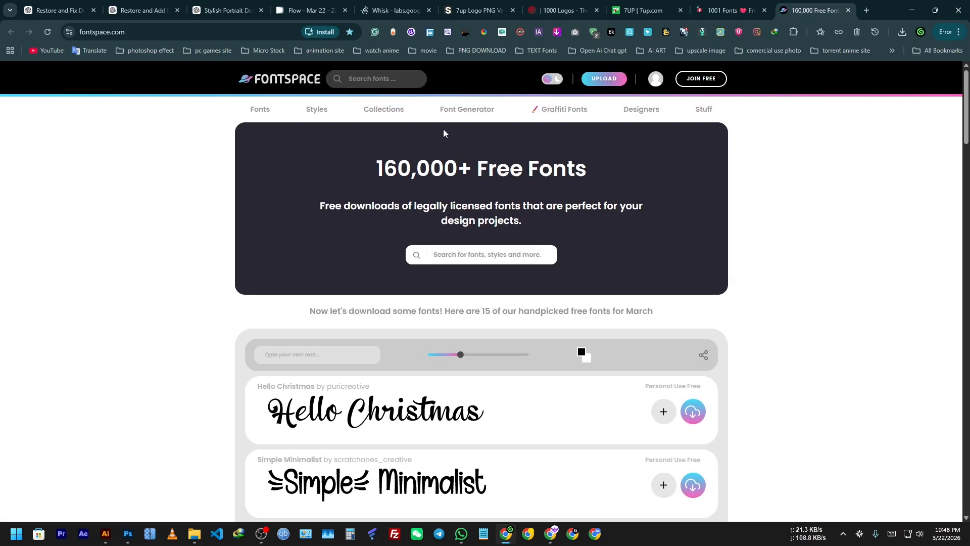
pyautogui.click(320, 117)
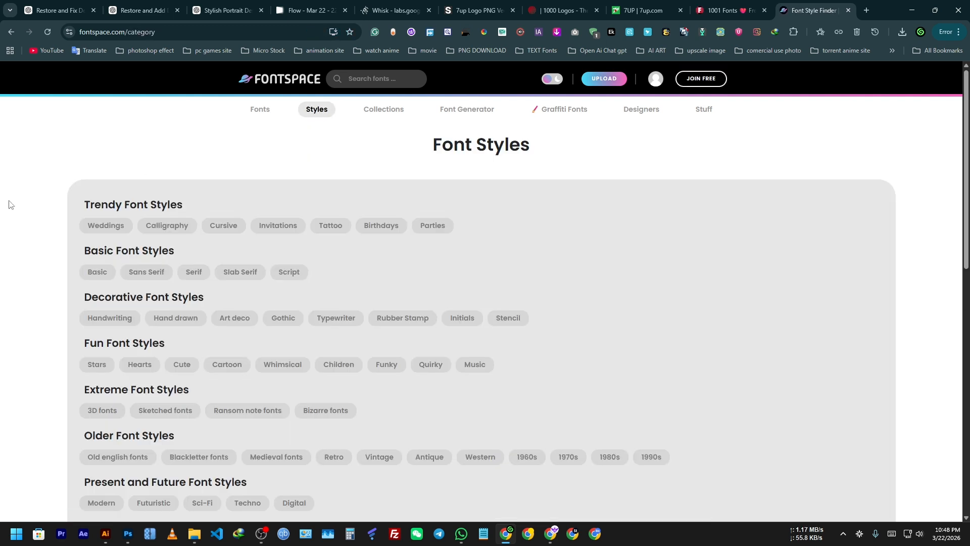
pyautogui.scroll(-3, 8, 246)
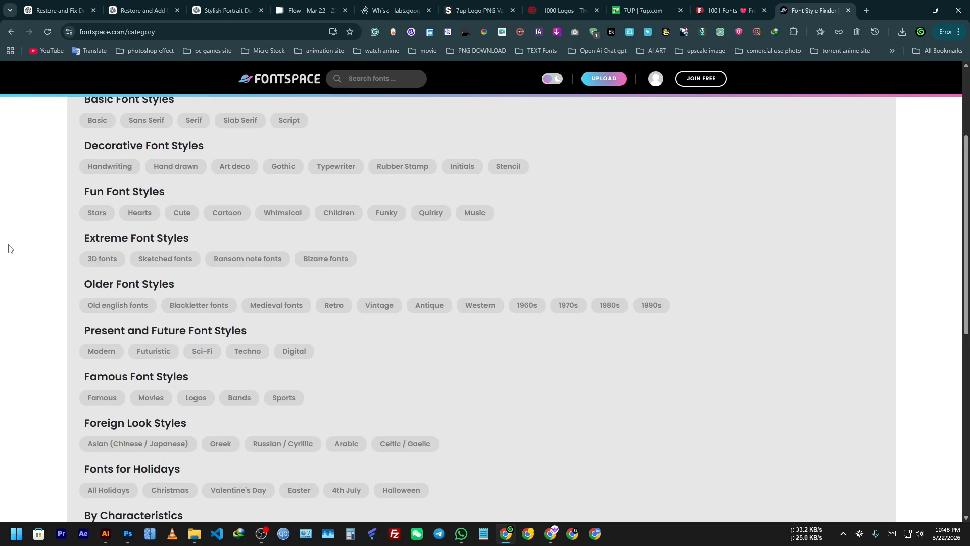
pyautogui.scroll(3, 9, 248)
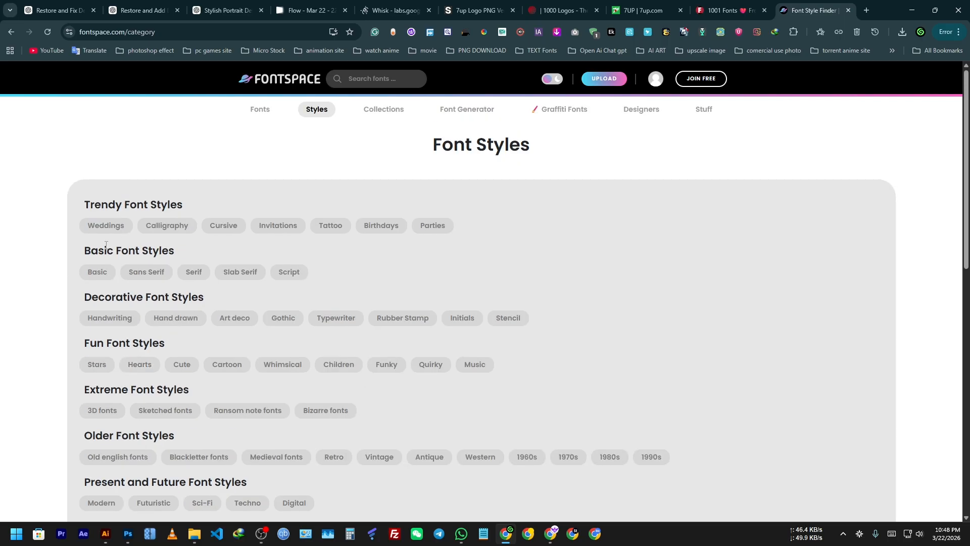
pyautogui.scroll(-6, 86, 228)
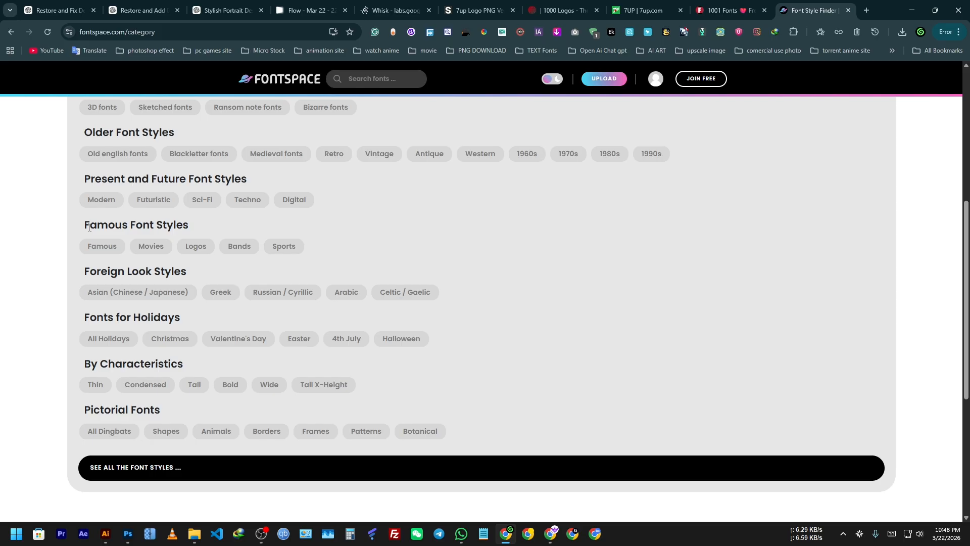
pyautogui.scroll(6, 89, 228)
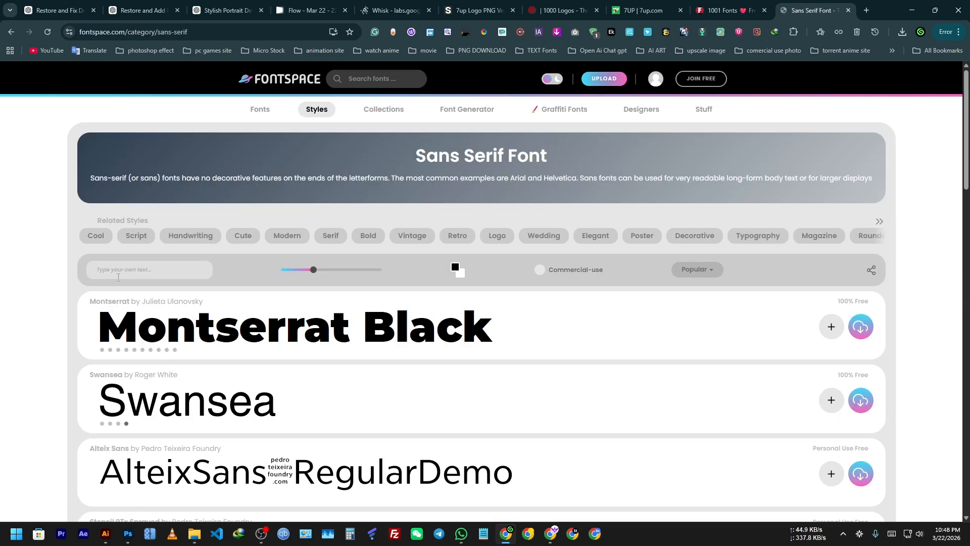
pyautogui.scroll(-5, 76, 275)
pyautogui.scroll(-9, 76, 276)
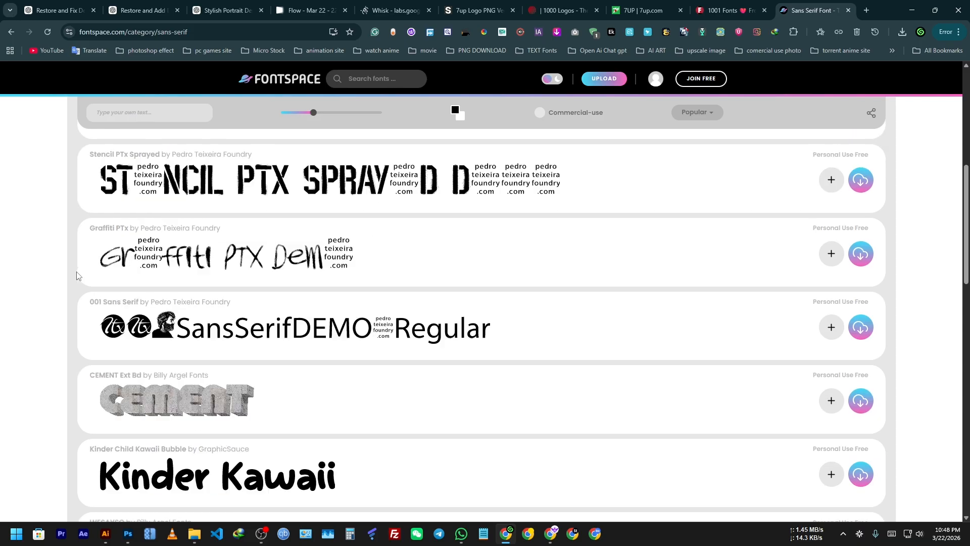
pyautogui.scroll(14, 77, 276)
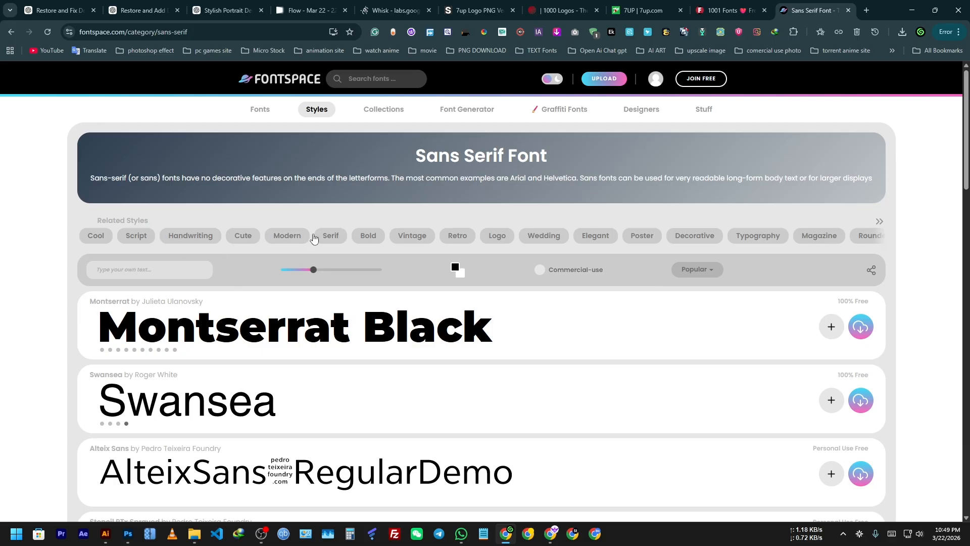
# Open the related Serif category on FontSpace and examine its fonts for a suitable headline style
pyautogui.click(331, 235)
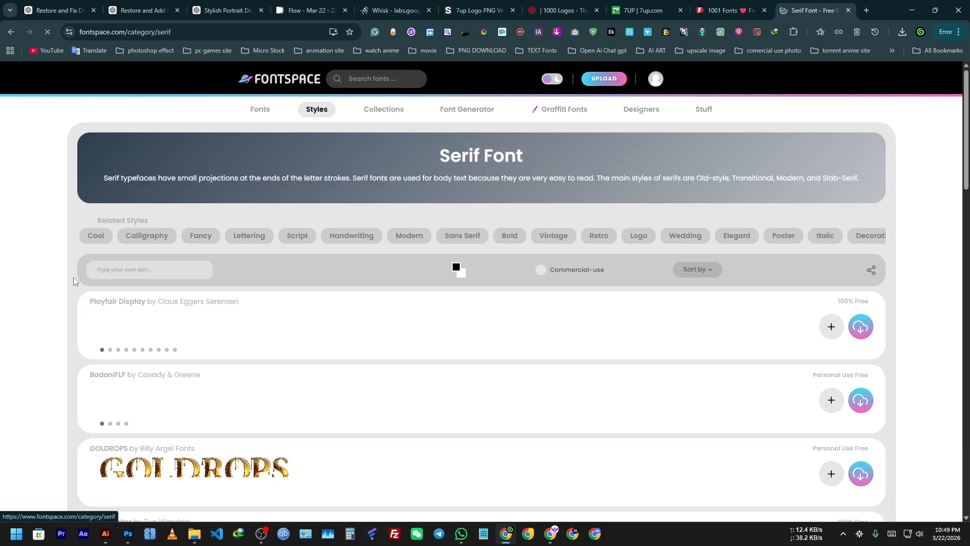
pyautogui.scroll(-5, 49, 292)
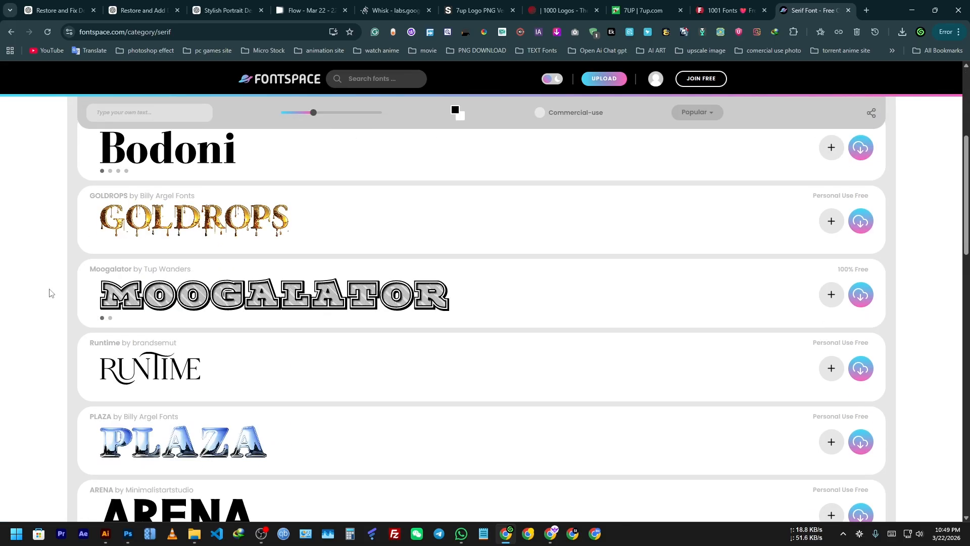
pyautogui.scroll(5, 25, 393)
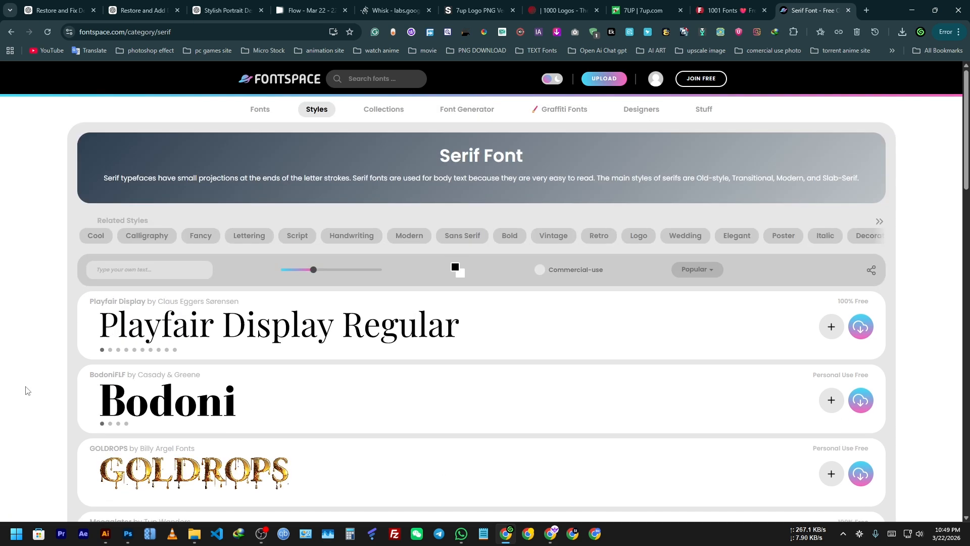
pyautogui.scroll(-13, 26, 390)
pyautogui.scroll(3, 211, 318)
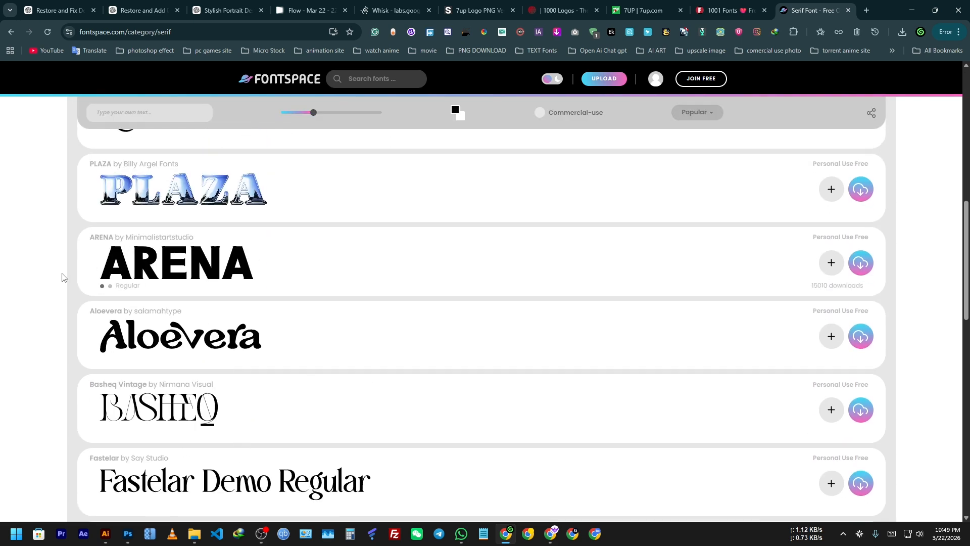
pyautogui.scroll(-5, 55, 288)
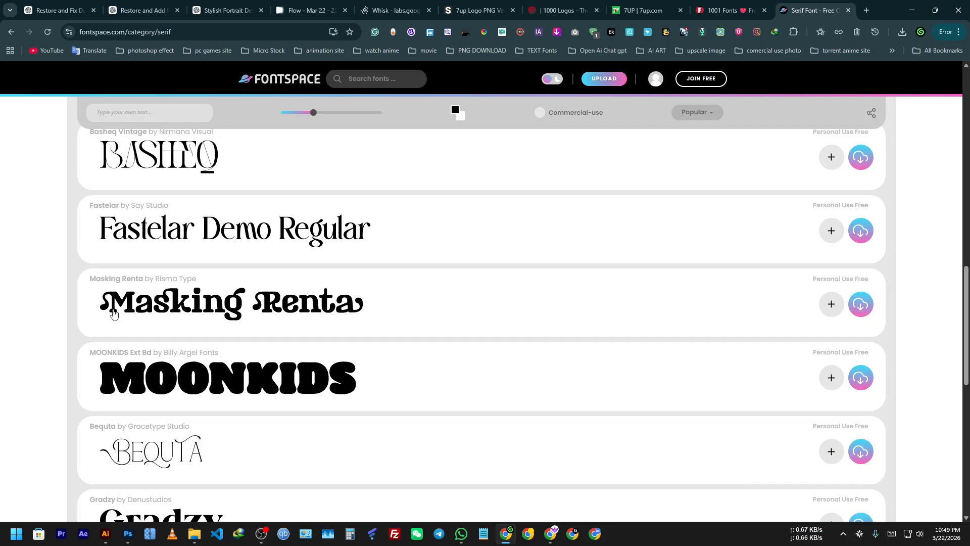
pyautogui.scroll(-5, 39, 292)
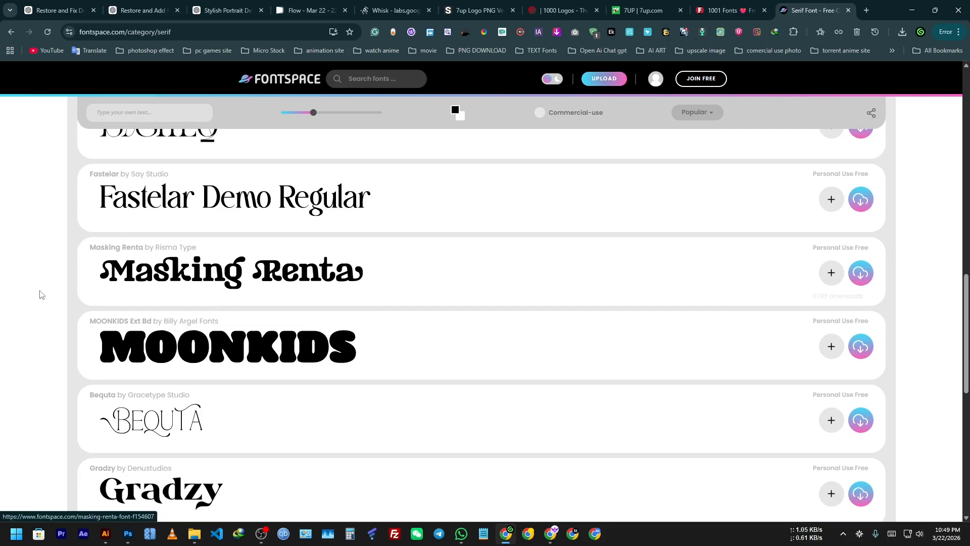
pyautogui.scroll(6, 289, 241)
pyautogui.scroll(2, 289, 241)
# Search FontSpace for "fruit" and look through the matching fonts
pyautogui.click(378, 77)
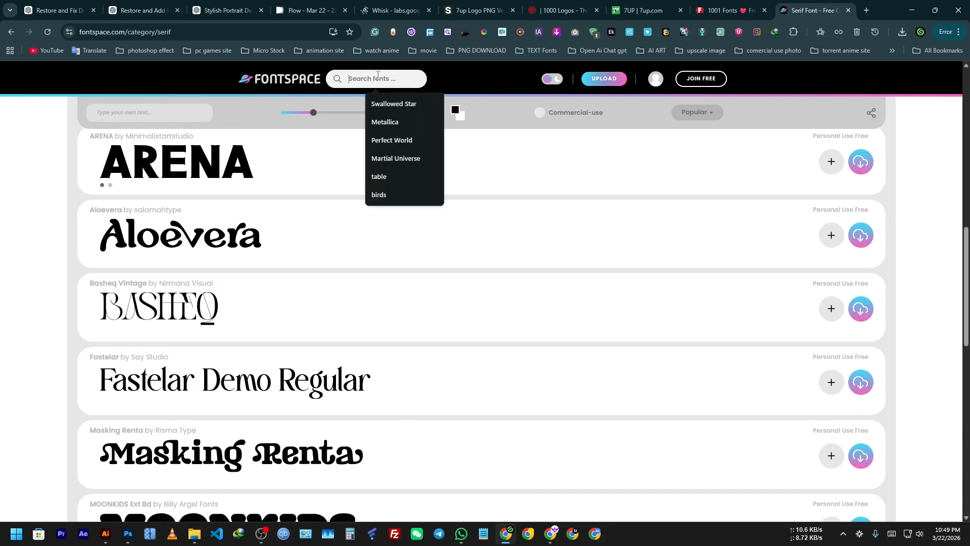
pyautogui.write('f')
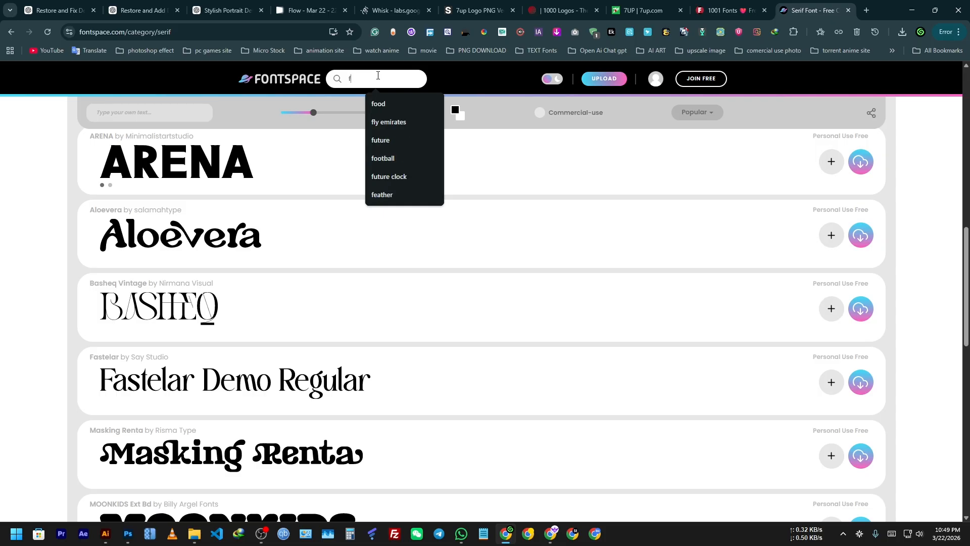
pyautogui.write('ruit')
pyautogui.press('Return')
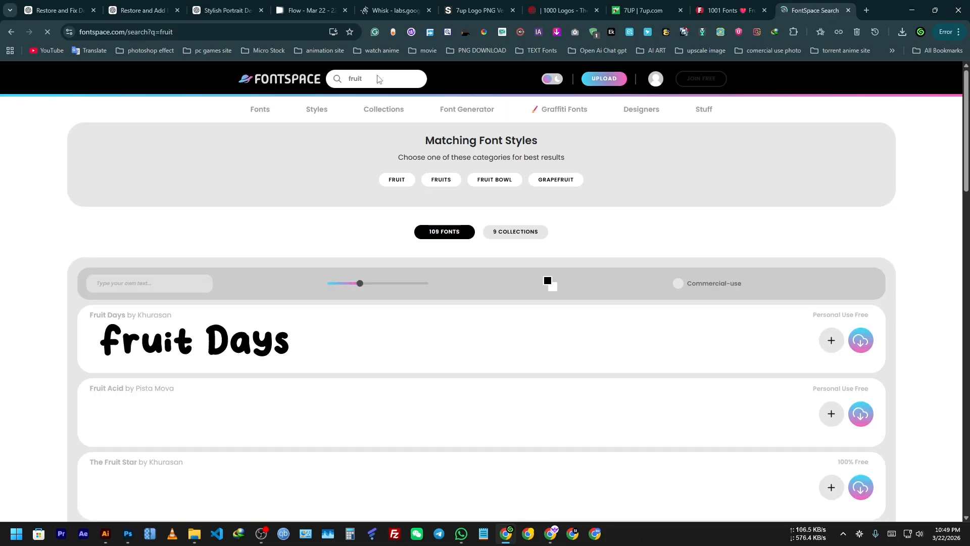
pyautogui.scroll(-2, 2, 360)
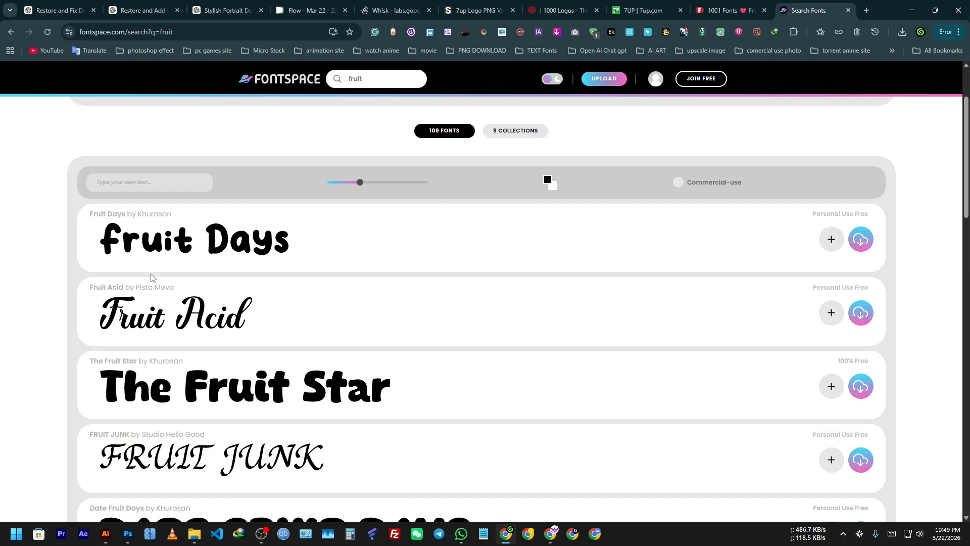
pyautogui.scroll(-2, 151, 277)
pyautogui.scroll(-4, 60, 303)
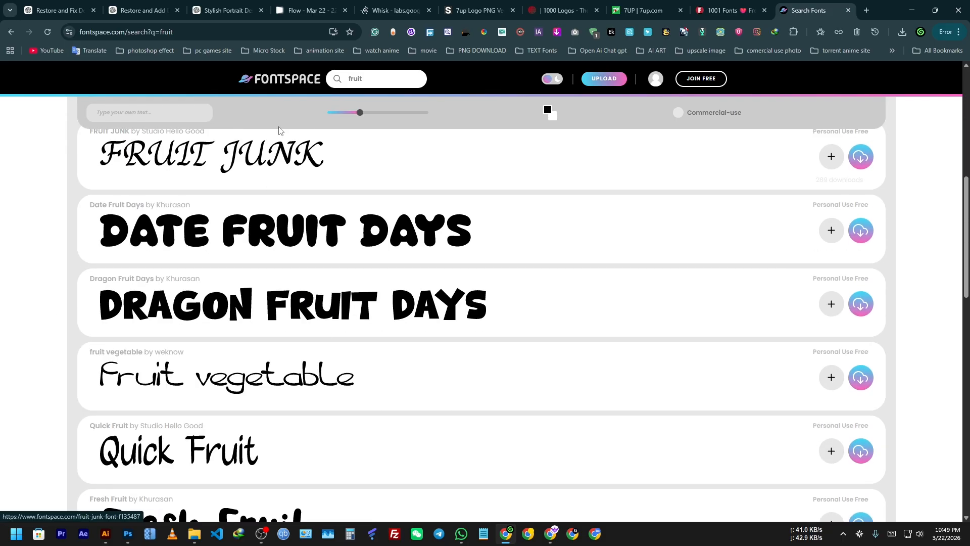
# Preview the fruit fonts with the copied headline "Refresh in Style" as sample text
pyautogui.click(160, 114)
pyautogui.press('super+v')
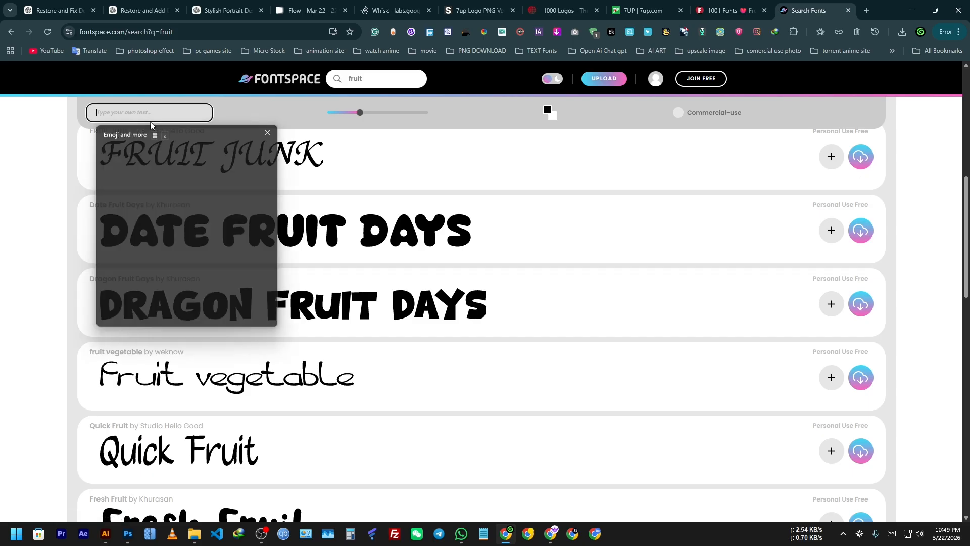
pyautogui.click(145, 200)
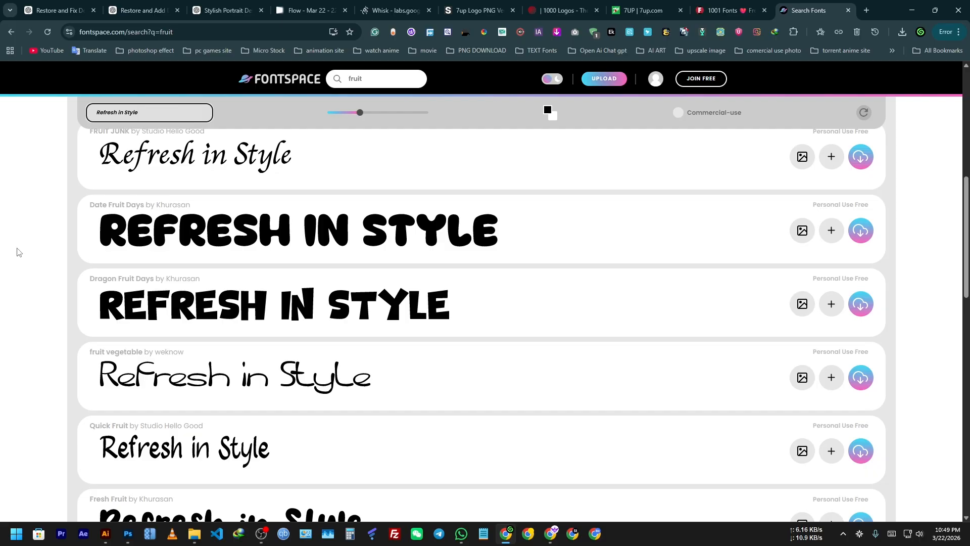
# Download the Fresh Fruit font as fresh-fruit-font.zip
pyautogui.scroll(-4, 9, 271)
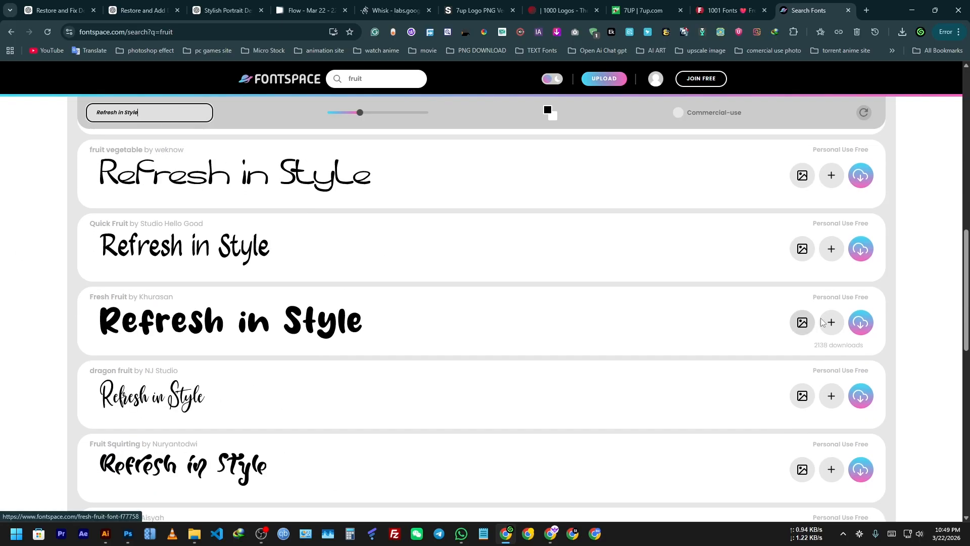
pyautogui.click(857, 326)
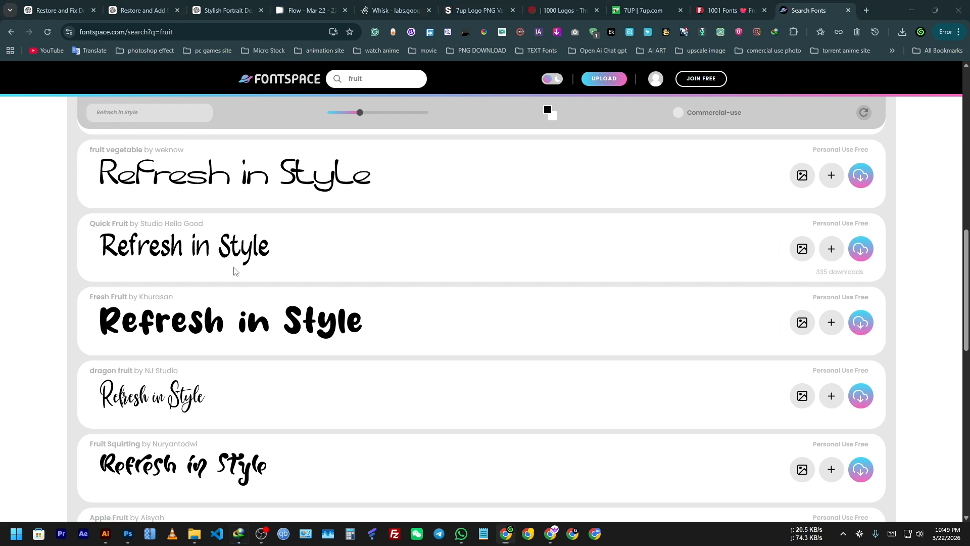
pyautogui.click(495, 311)
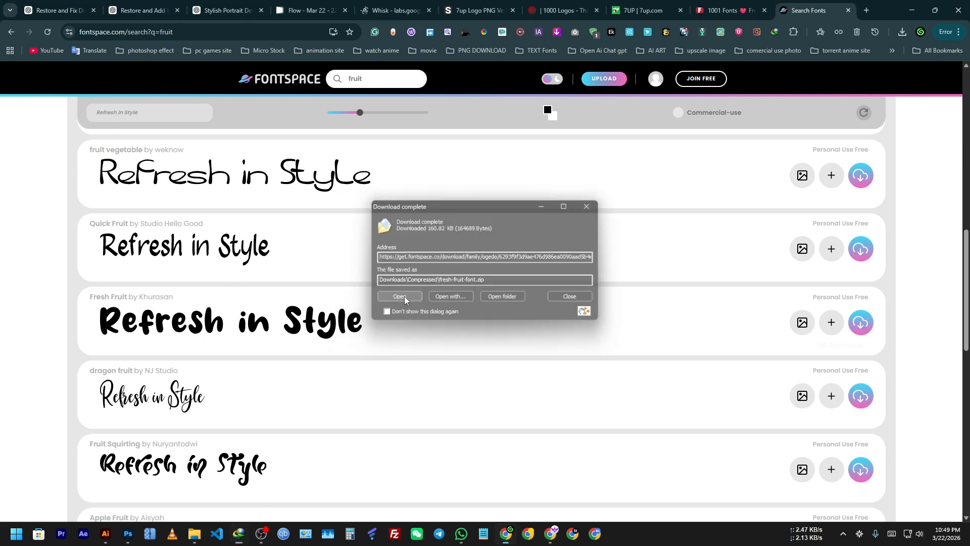
# Open the downloaded fresh-fruit-font archive and install both its TrueType and OpenType Fresh Fruit font files, replacing the existing install
pyautogui.click(404, 297)
pyautogui.doubleClick(158, 102)
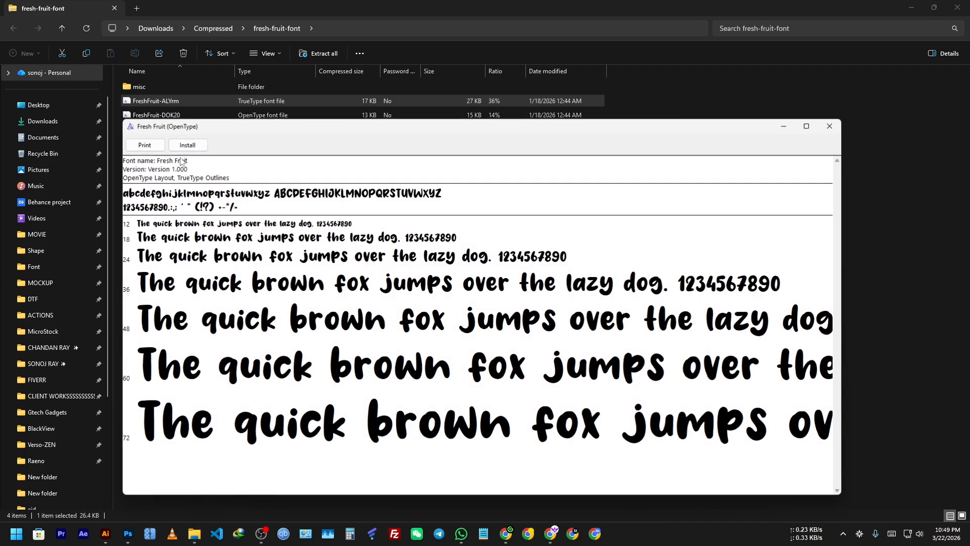
pyautogui.click(188, 145)
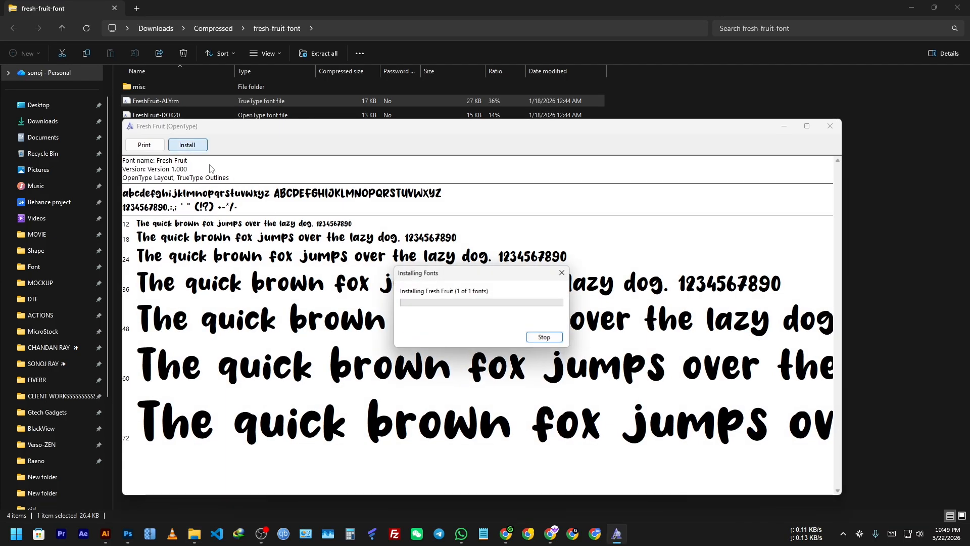
pyautogui.click(831, 126)
pyautogui.doubleClick(183, 115)
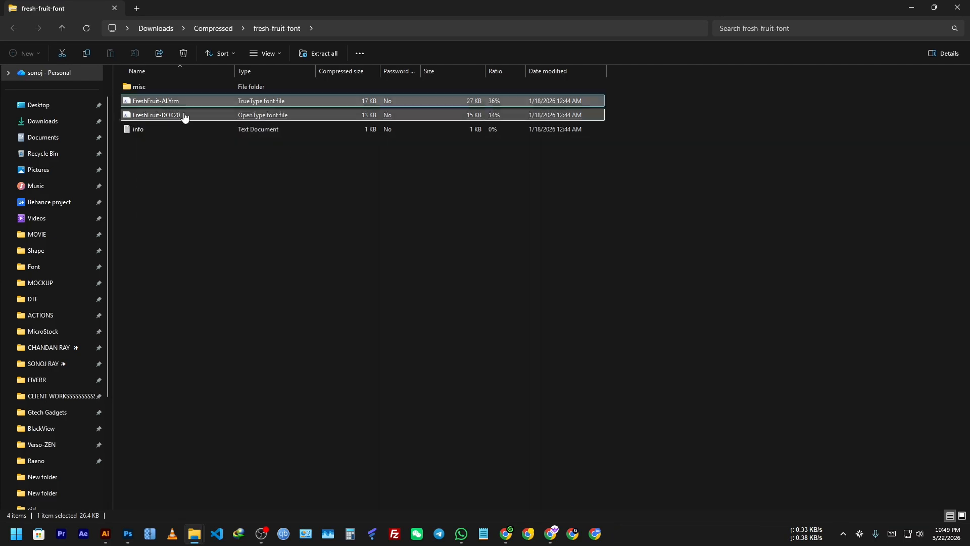
pyautogui.click(82, 39)
pyautogui.click(509, 271)
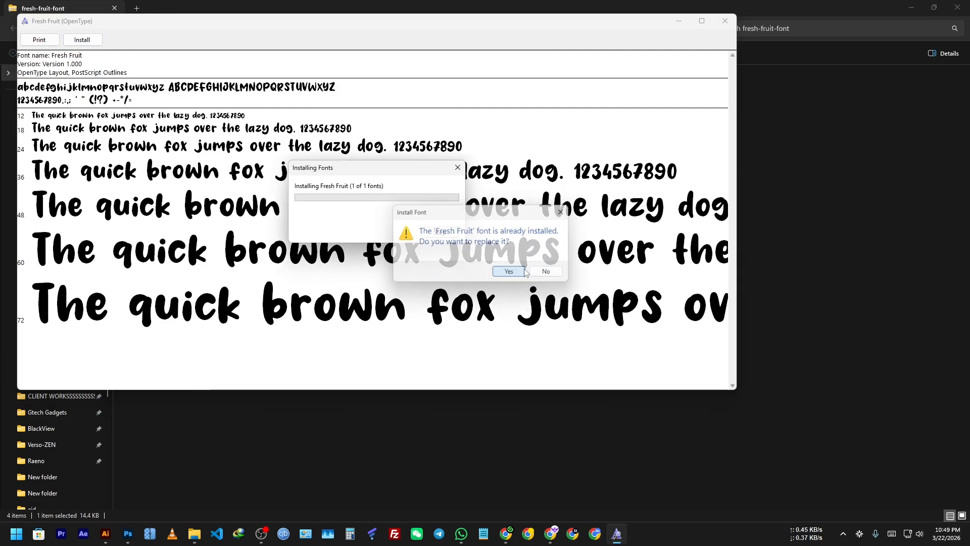
pyautogui.click(726, 22)
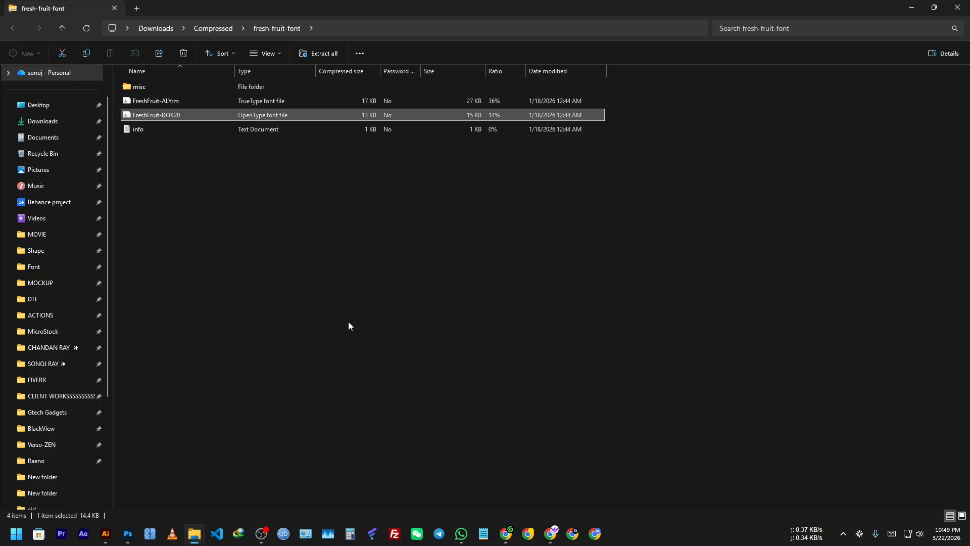
# Switch to Photoshop and add the copied headline "Refresh in Style" as a new text layer inside the TEXT group
pyautogui.click(106, 533)
pyautogui.click(128, 533)
pyautogui.click(323, 207)
pyautogui.scroll(6, 303, 233)
pyautogui.click(866, 285)
pyautogui.click(869, 284)
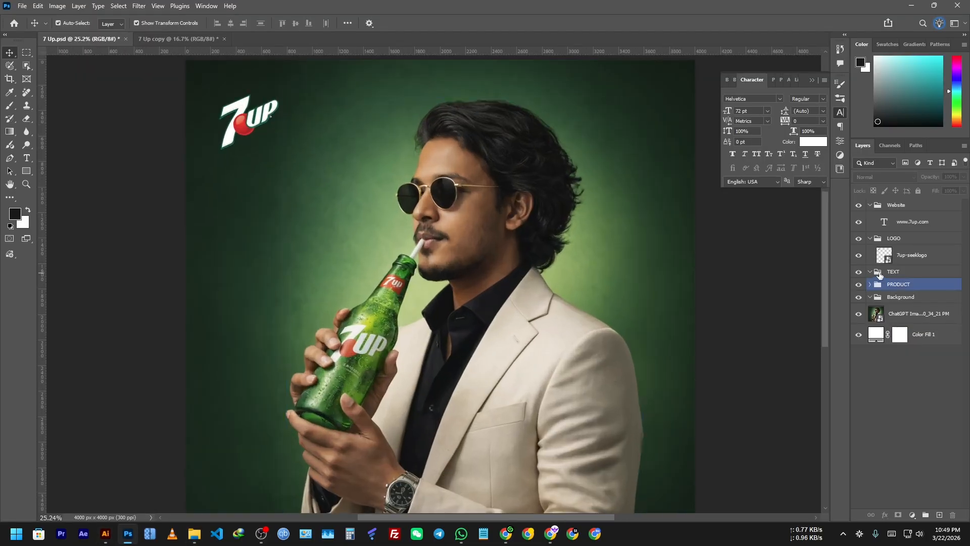
pyautogui.click(880, 274)
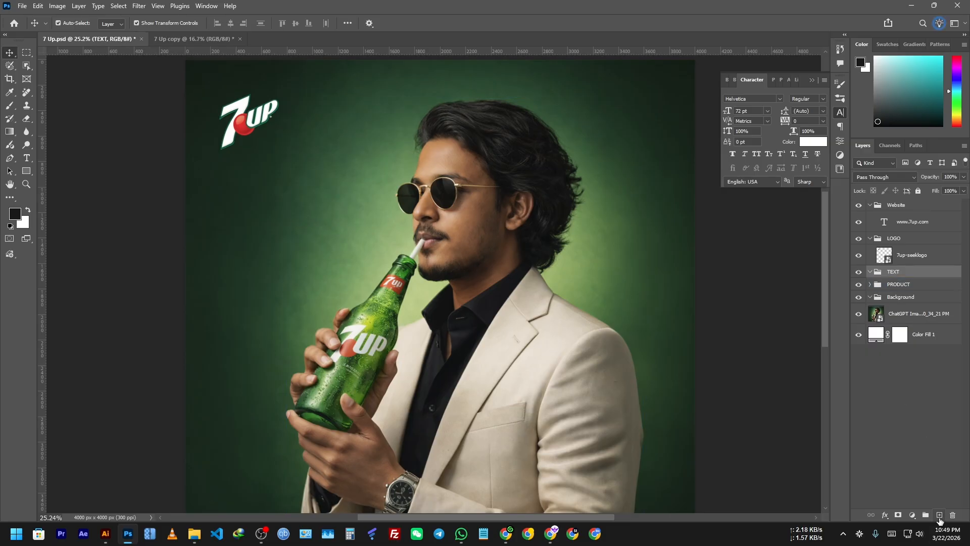
pyautogui.press('t')
pyautogui.click(347, 226)
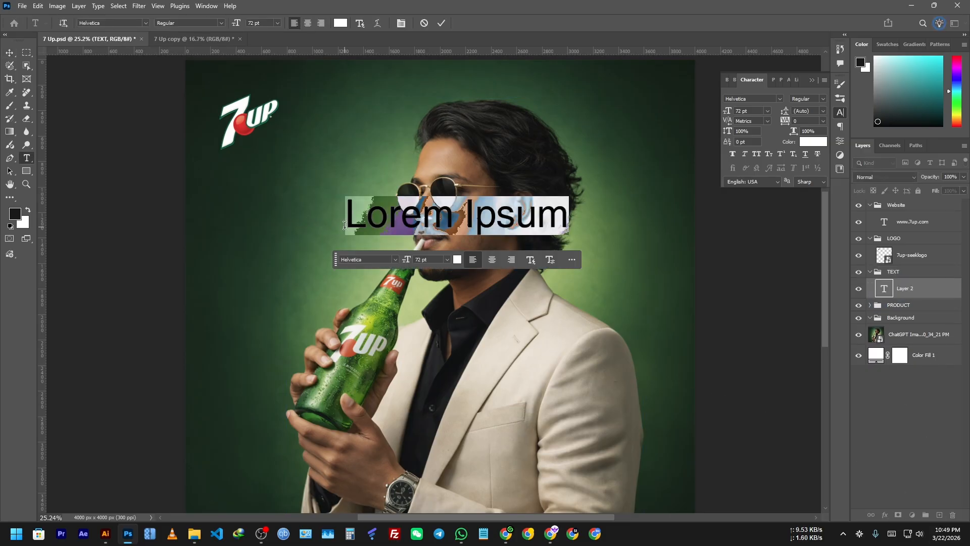
pyautogui.press('super+v')
pyautogui.click(859, 411)
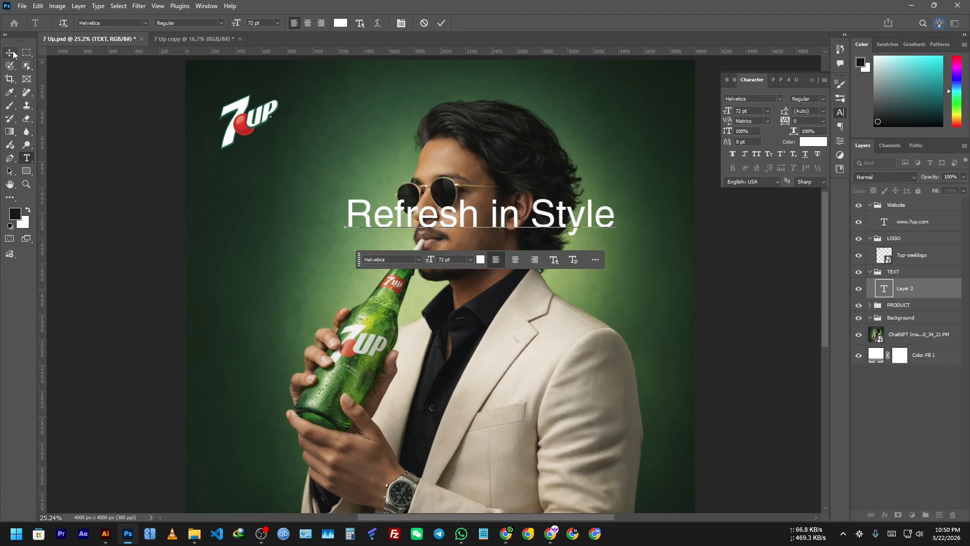
pyautogui.click(13, 53)
# Set the headline's font to Fresh Fruit Regular and shift the text toward the poster's left side
pyautogui.click(776, 98)
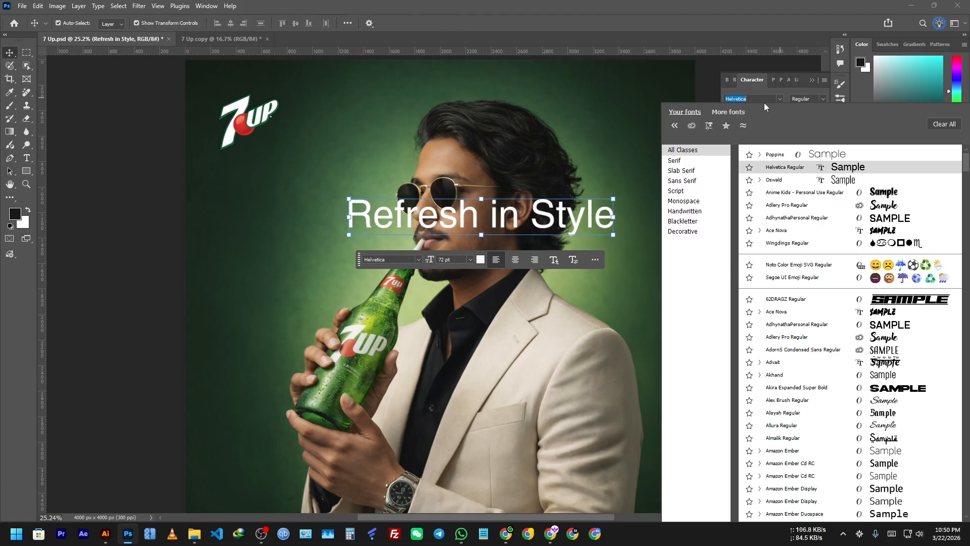
pyautogui.write('fres')
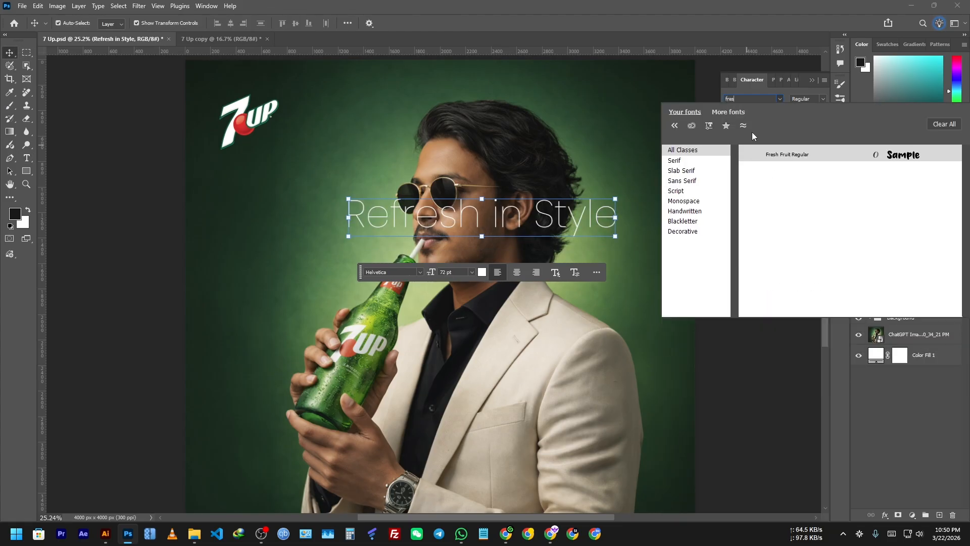
pyautogui.write('h')
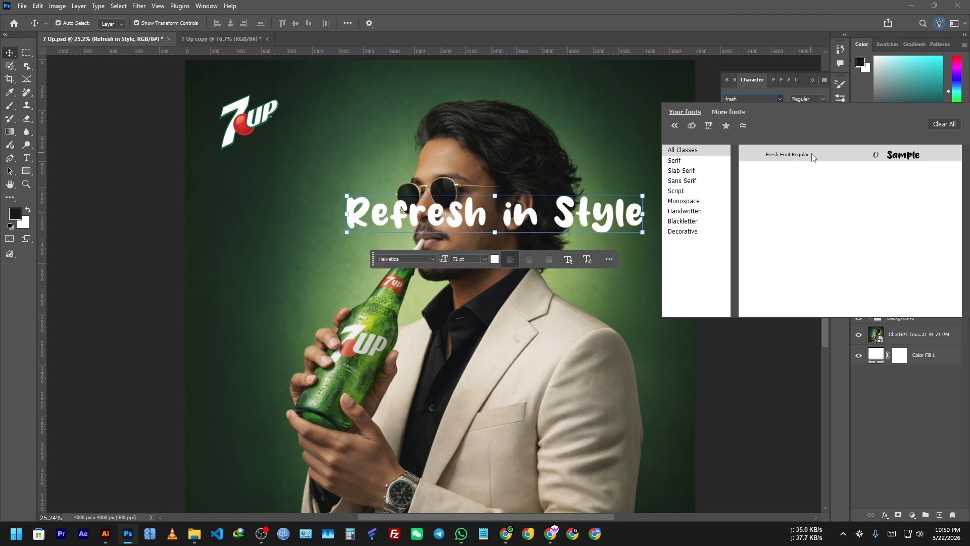
pyautogui.click(811, 153)
pyautogui.moveTo(621, 217); pyautogui.dragTo(515, 222)
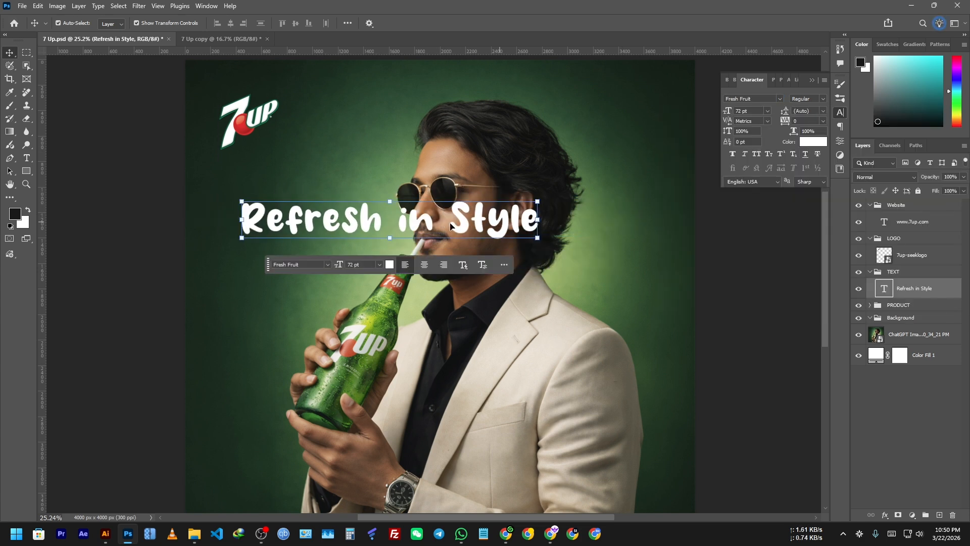
# Shorten the headline to "Refresh in", duplicate it directly below, and change the copy's text to "Style"
pyautogui.doubleClick(456, 223)
pyautogui.moveTo(455, 224); pyautogui.dragTo(646, 230)
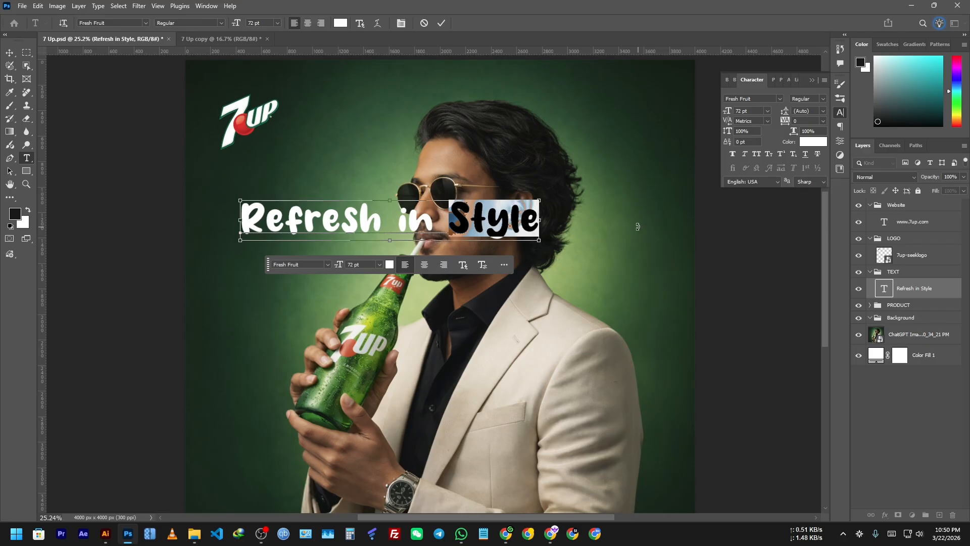
pyautogui.press('BackSpace')
pyautogui.click(10, 53)
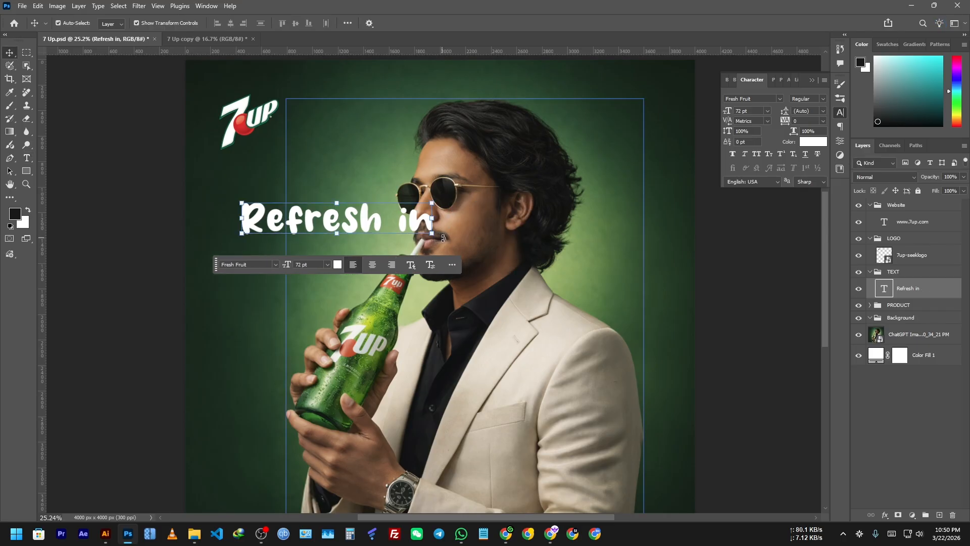
pyautogui.moveTo(374, 225); pyautogui.dragTo(374, 277)
pyautogui.doubleClick(374, 277)
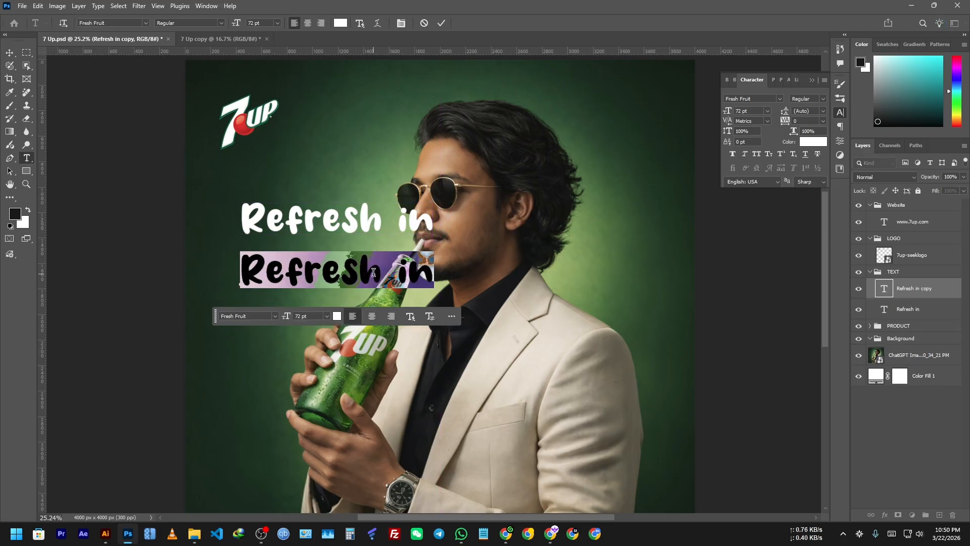
pyautogui.write('Style')
pyautogui.click(10, 53)
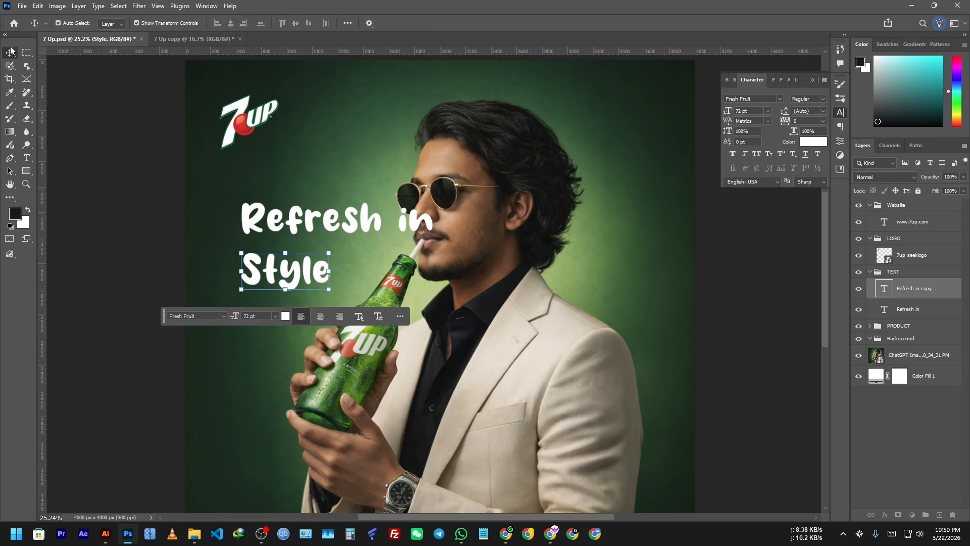
# Reduce the first line to "Refresh", duplicate it to its right, and change the copy's text to "in"
pyautogui.doubleClick(374, 222)
pyautogui.moveTo(401, 222); pyautogui.dragTo(491, 224)
pyautogui.press('BackSpace')
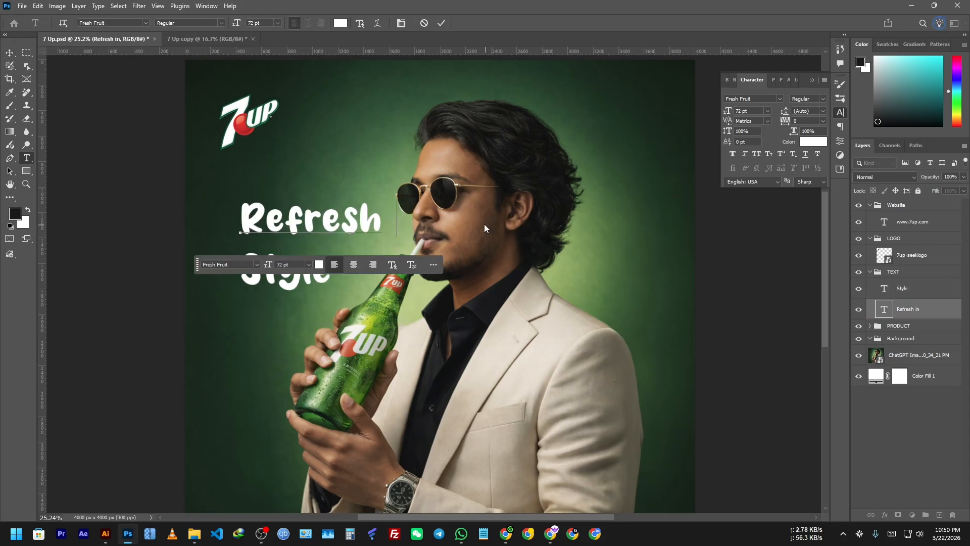
pyautogui.click(13, 55)
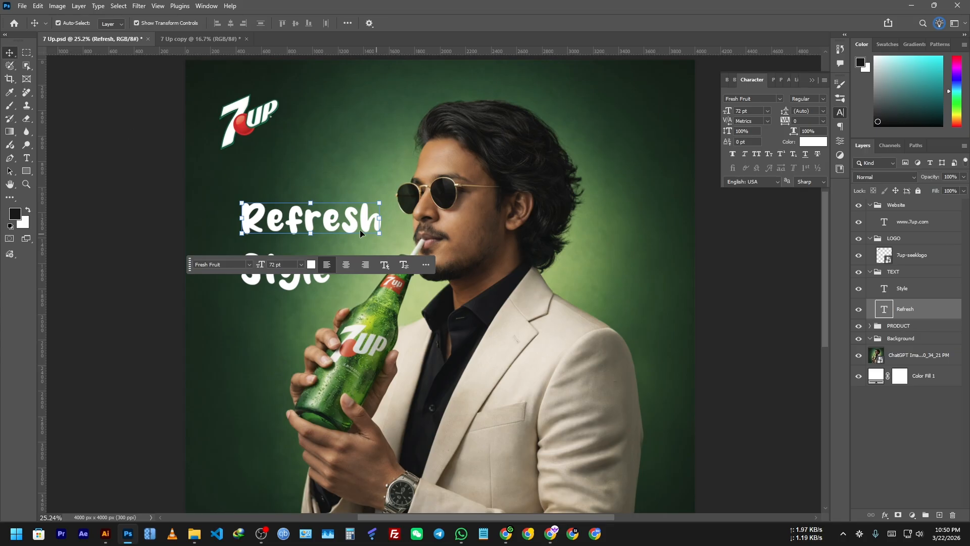
pyautogui.moveTo(360, 233); pyautogui.dragTo(531, 233)
pyautogui.doubleClick(455, 219)
pyautogui.write('in')
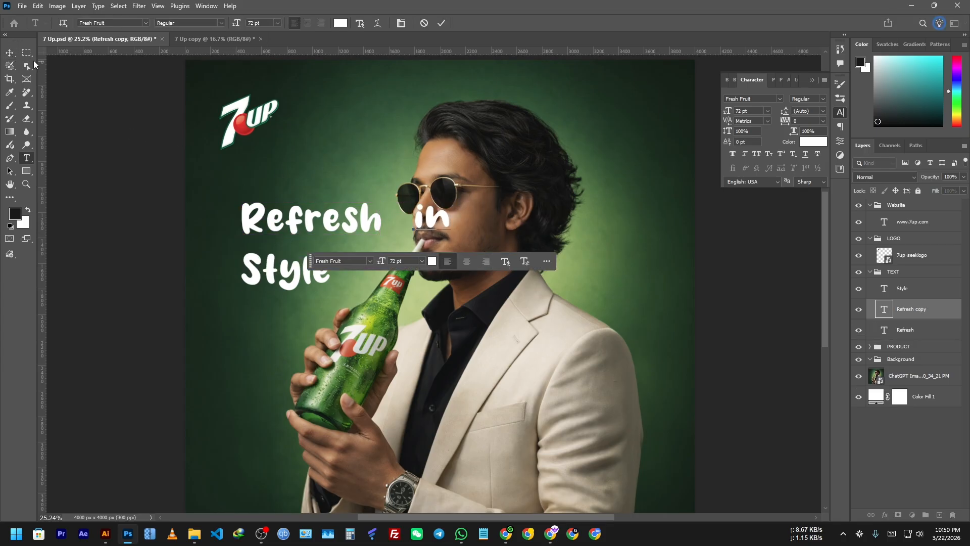
pyautogui.click(10, 53)
# Move "Refresh" up and left beneath the 7UP logo, and place "Style" under its right half
pyautogui.click(292, 227)
pyautogui.moveTo(292, 227); pyautogui.dragTo(267, 214)
pyautogui.click(277, 286)
pyautogui.moveTo(277, 286); pyautogui.dragTo(311, 259)
pyautogui.moveTo(409, 227); pyautogui.dragTo(332, 182)
pyautogui.hotkey('ctrl', 'z')
pyautogui.click(150, 219)
# Shrink the word "in" to about 36 pt and place it just before "Style"
pyautogui.moveTo(359, 238); pyautogui.dragTo(262, 281)
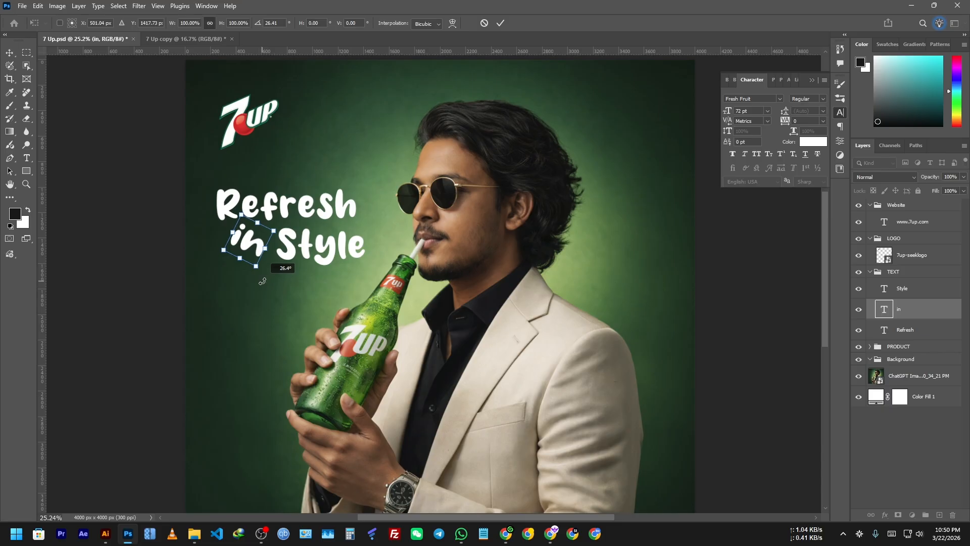
pyautogui.moveTo(273, 231); pyautogui.dragTo(300, 289)
pyautogui.click(282, 281)
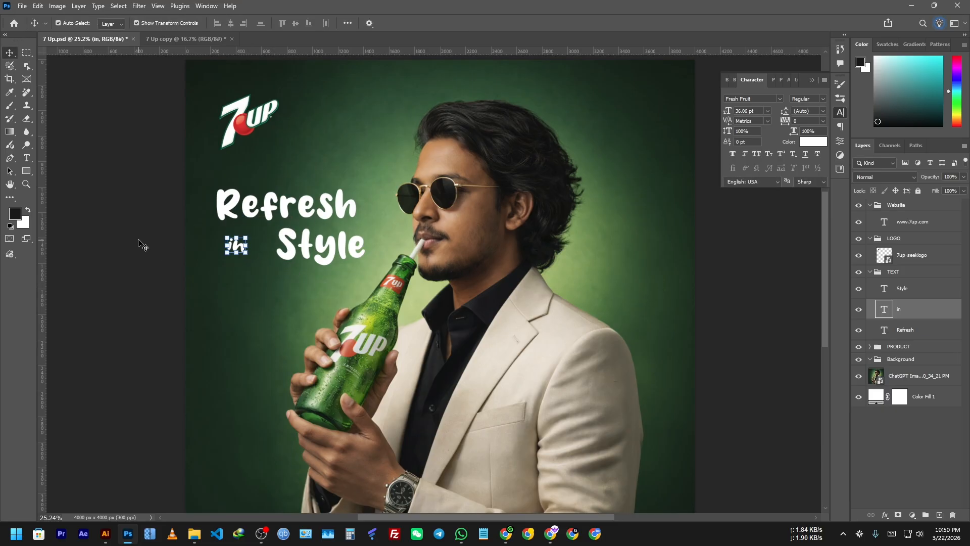
pyautogui.scroll(3, 243, 238)
pyautogui.moveTo(232, 250); pyautogui.dragTo(267, 236)
pyautogui.click(80, 223)
pyautogui.scroll(-5, 202, 242)
pyautogui.scroll(3, 281, 269)
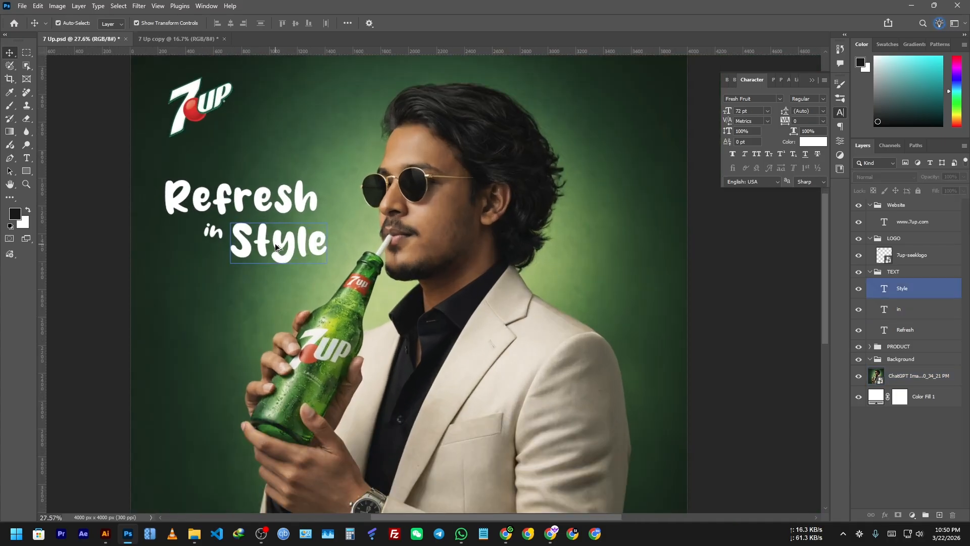
# Nudge "Style" up closer to "Refresh", and rotate "Refresh" about 5.2° clockwise
pyautogui.click(281, 253)
pyautogui.moveTo(277, 246); pyautogui.dragTo(278, 245)
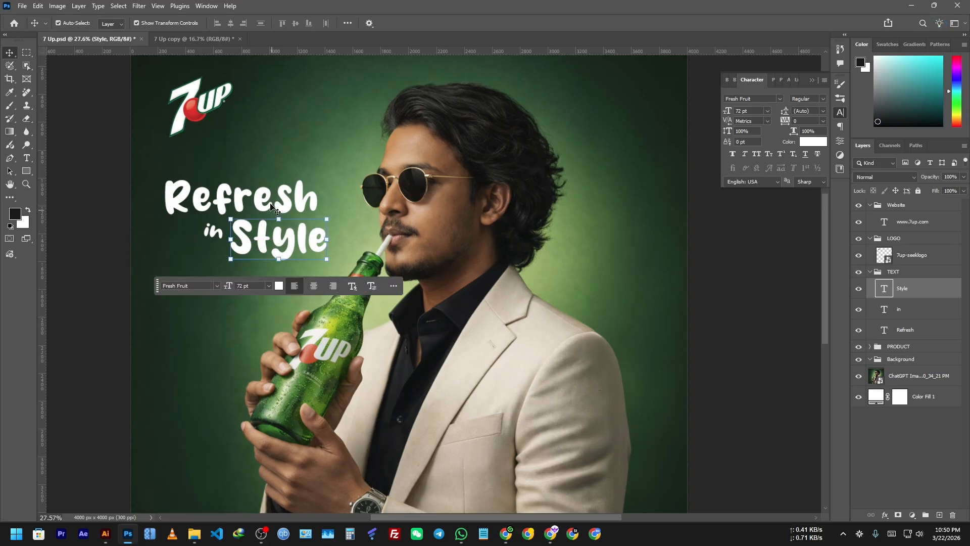
pyautogui.click(309, 205)
pyautogui.moveTo(327, 214); pyautogui.dragTo(325, 222)
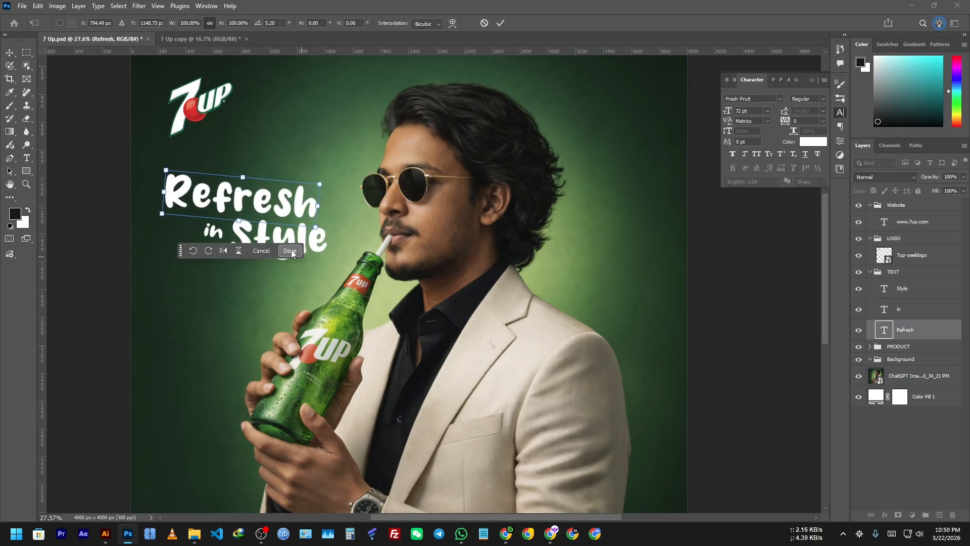
pyautogui.click(291, 250)
pyautogui.click(102, 212)
pyautogui.scroll(-6, 113, 213)
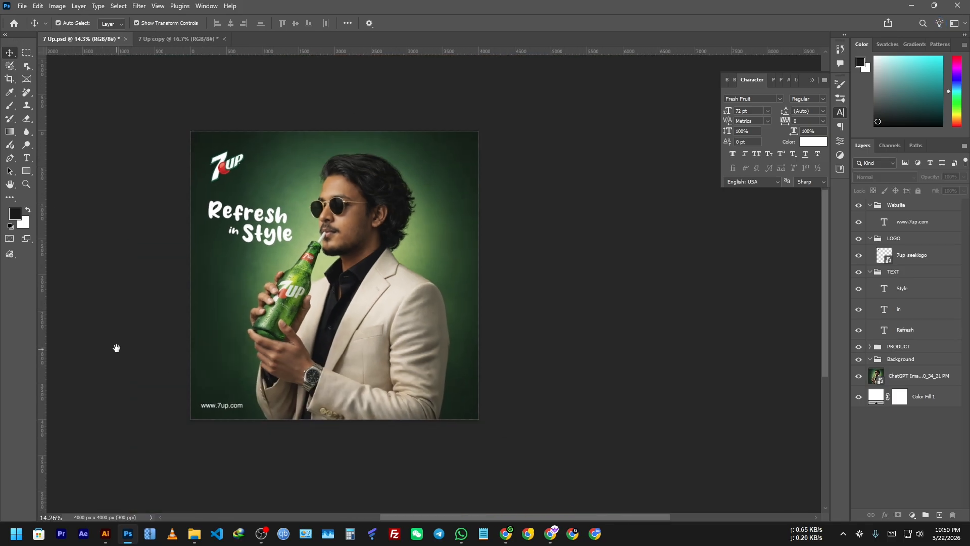
# Select the Style, in and Refresh layers together and scale them proportionally to about 89.8%
pyautogui.scroll(5, 275, 234)
pyautogui.click(278, 233)
pyautogui.keyDown('ctrl'); pyautogui.click(925, 309); pyautogui.keyUp('ctrl')
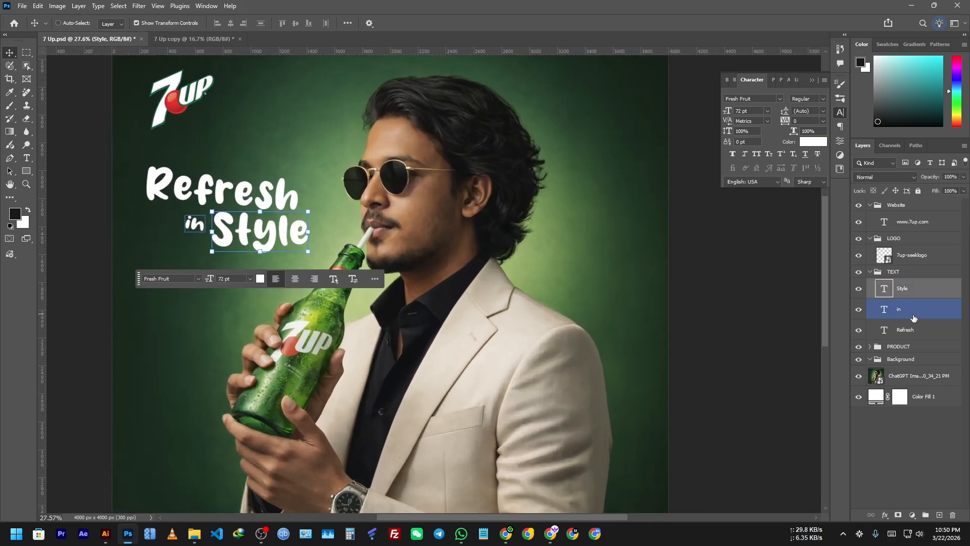
pyautogui.keyDown('ctrl'); pyautogui.click(925, 329); pyautogui.keyUp('ctrl')
pyautogui.moveTo(145, 208); pyautogui.dragTo(162, 208)
pyautogui.moveTo(313, 175); pyautogui.dragTo(307, 202)
pyautogui.hotkey('ctrl', 'z')
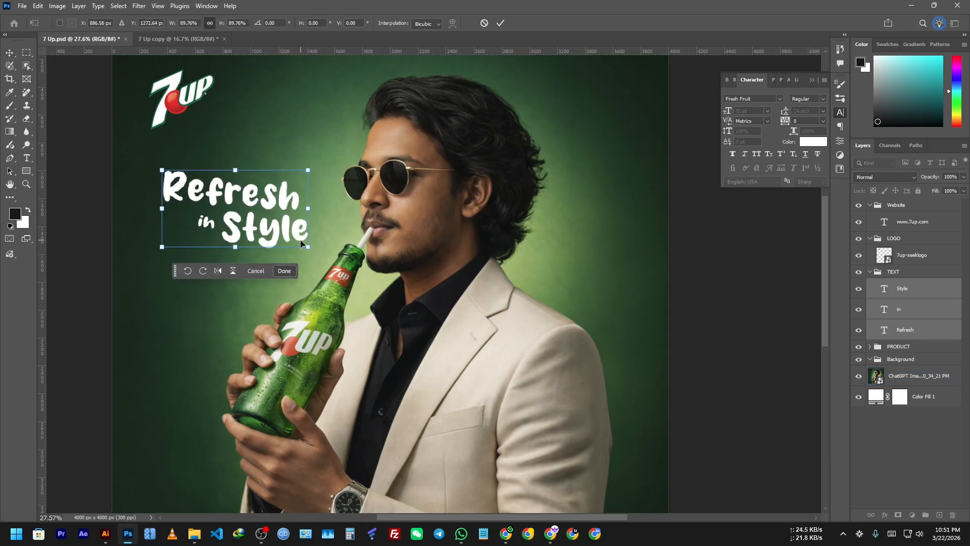
pyautogui.rightClick(281, 206)
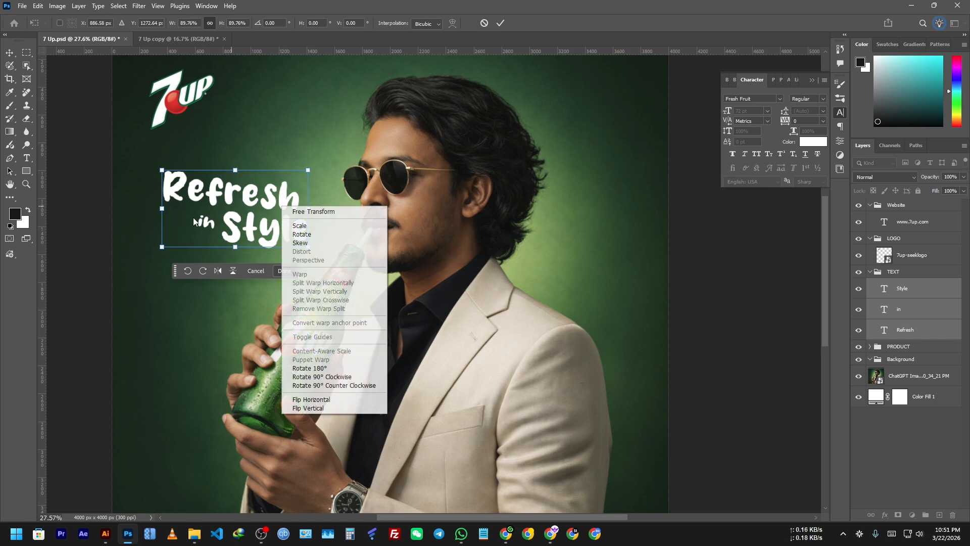
pyautogui.click(301, 244)
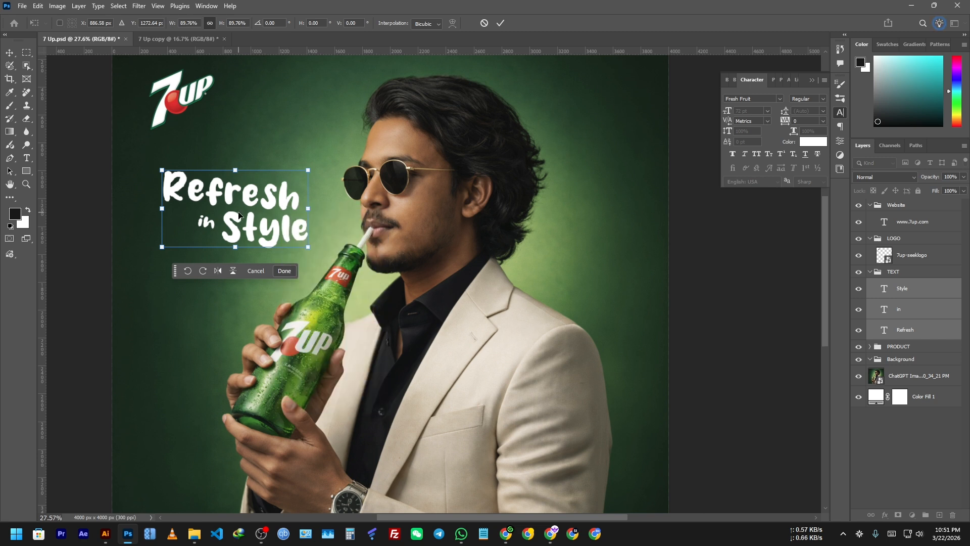
pyautogui.click(283, 271)
pyautogui.click(83, 217)
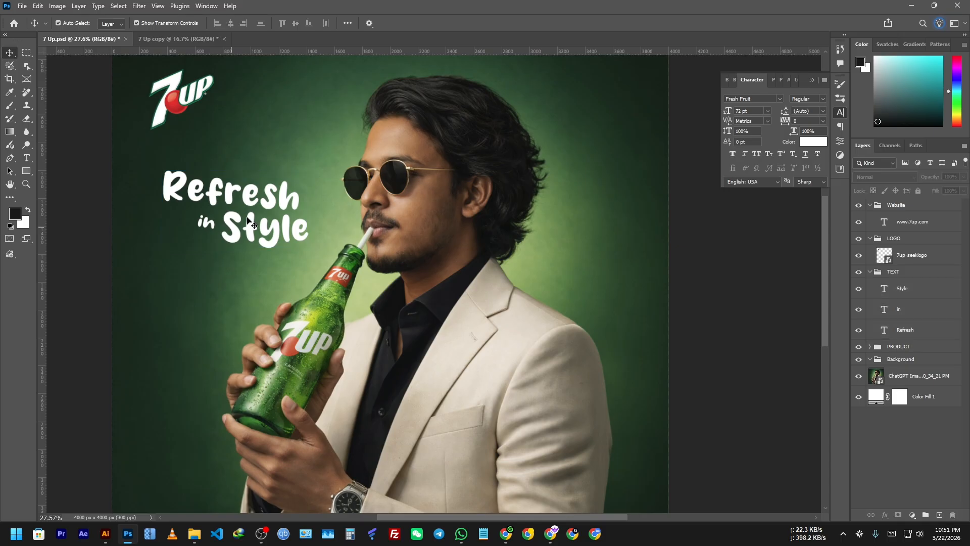
pyautogui.click(279, 205)
pyautogui.hotkey('ctrl', 't')
pyautogui.moveTo(299, 171); pyautogui.dragTo(274, 175)
pyautogui.hotkey('ctrl', 'z')
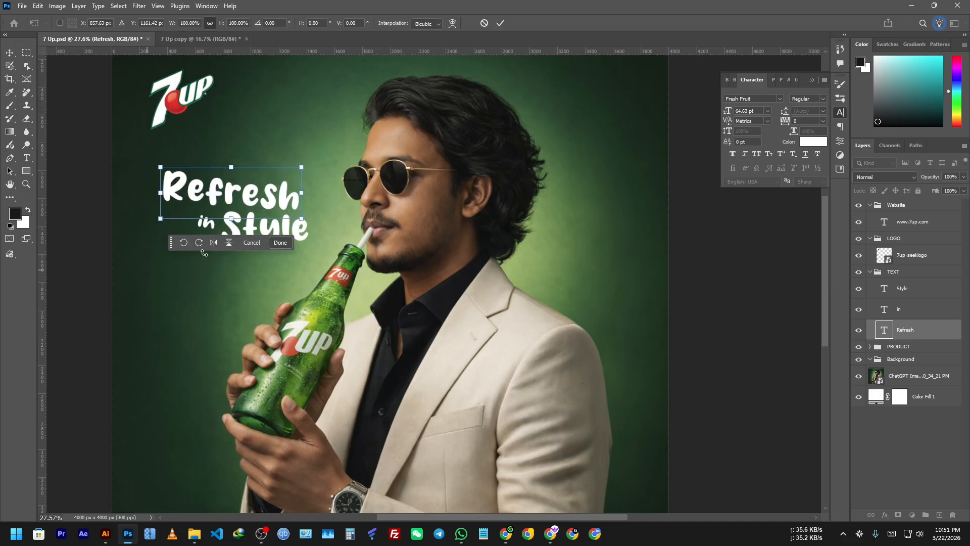
pyautogui.press('Return')
pyautogui.click(91, 222)
# Select the whole TEXT group, scale it proportionally to about 85.5% and place it between the logo and the man's face
pyautogui.scroll(-5, 480, 259)
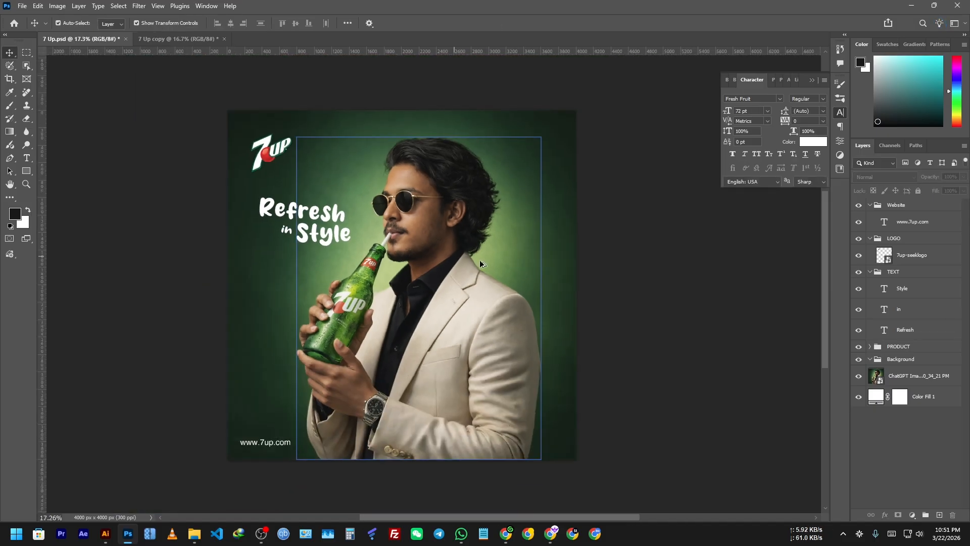
pyautogui.hscroll(2, 654, 329)
pyautogui.click(926, 280)
pyautogui.click(909, 271)
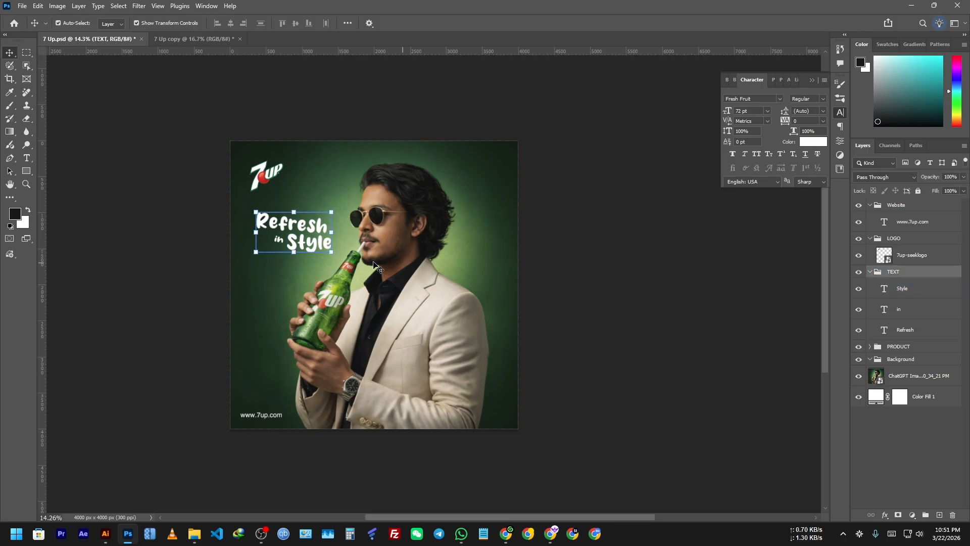
pyautogui.moveTo(298, 233)
pyautogui.mouseDown()
pyautogui.moveTo(327, 213)
pyautogui.moveTo(314, 233)
pyautogui.mouseUp()
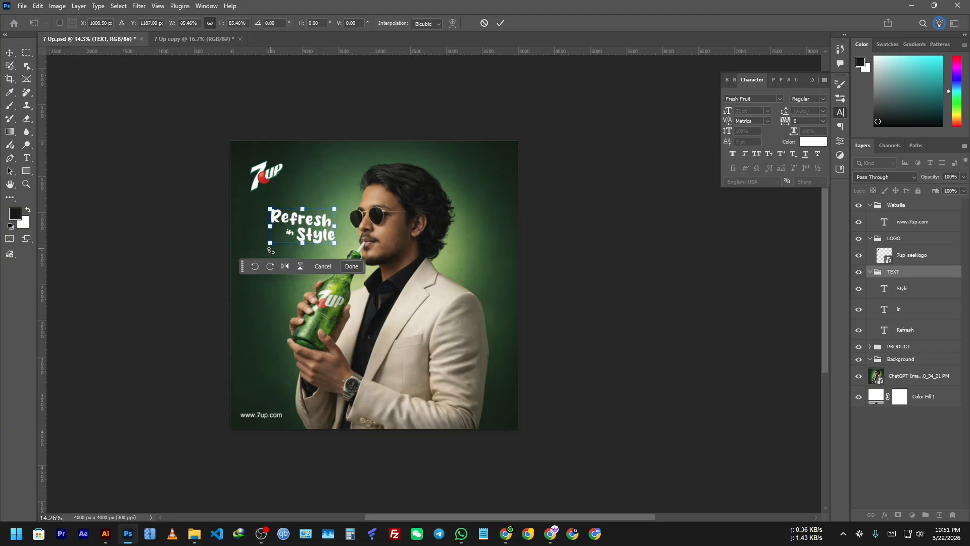
pyautogui.click(352, 266)
# Examine the overall poster composition and inspect the bottle and hand details up close
pyautogui.moveTo(189, 251); pyautogui.dragTo(137, 224)
pyautogui.hotkey('ctrl', '+')
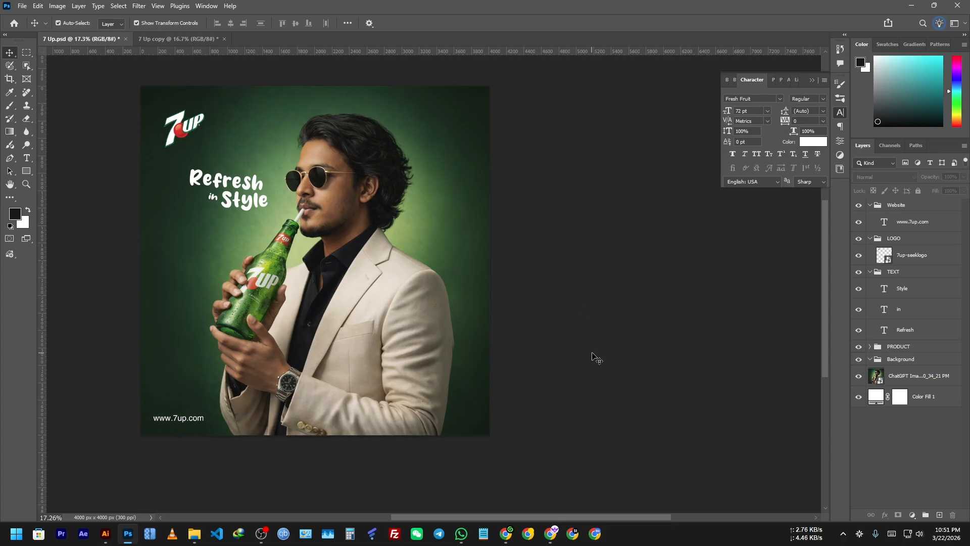
pyautogui.moveTo(527, 332); pyautogui.dragTo(569, 336)
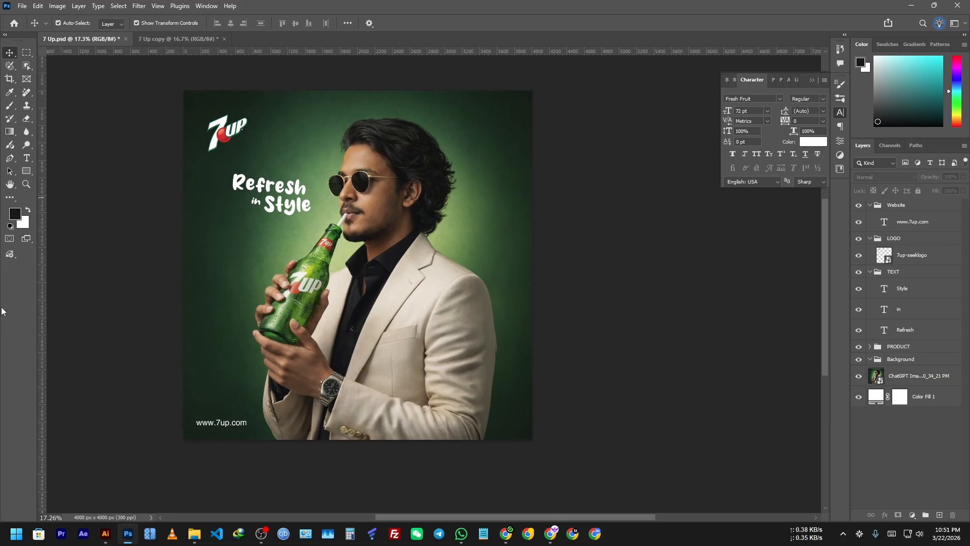
pyautogui.scroll(6, 247, 272)
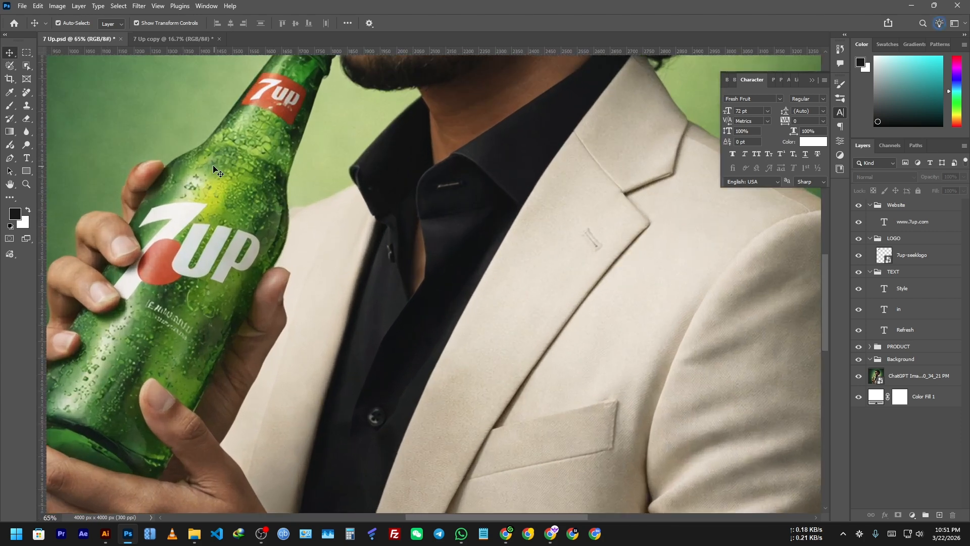
pyautogui.moveTo(217, 172); pyautogui.dragTo(421, 274)
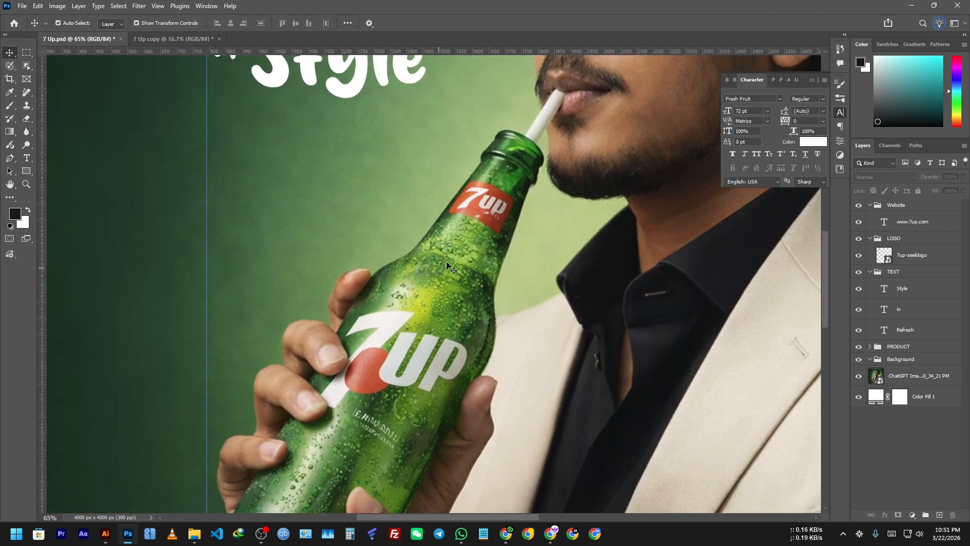
pyautogui.scroll(5, 345, 387)
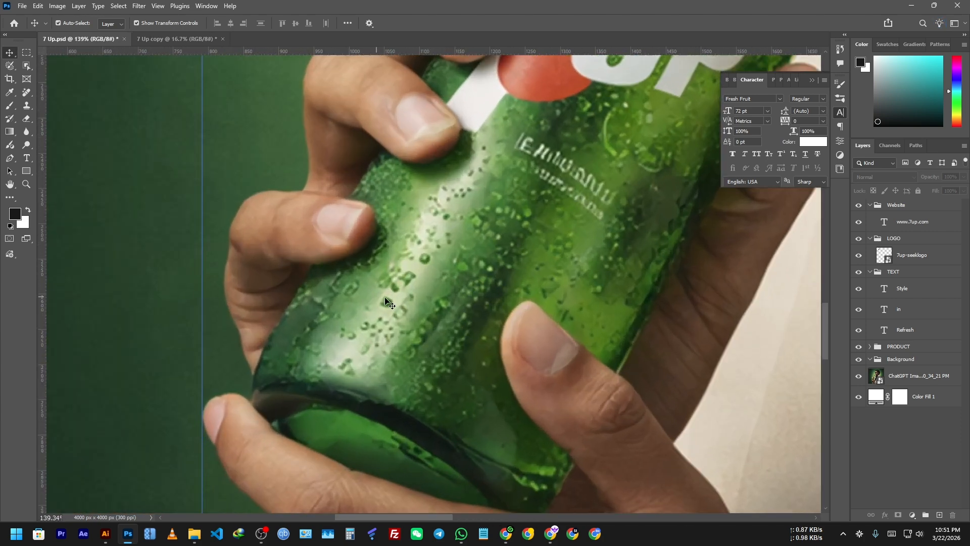
pyautogui.scroll(-7, 376, 304)
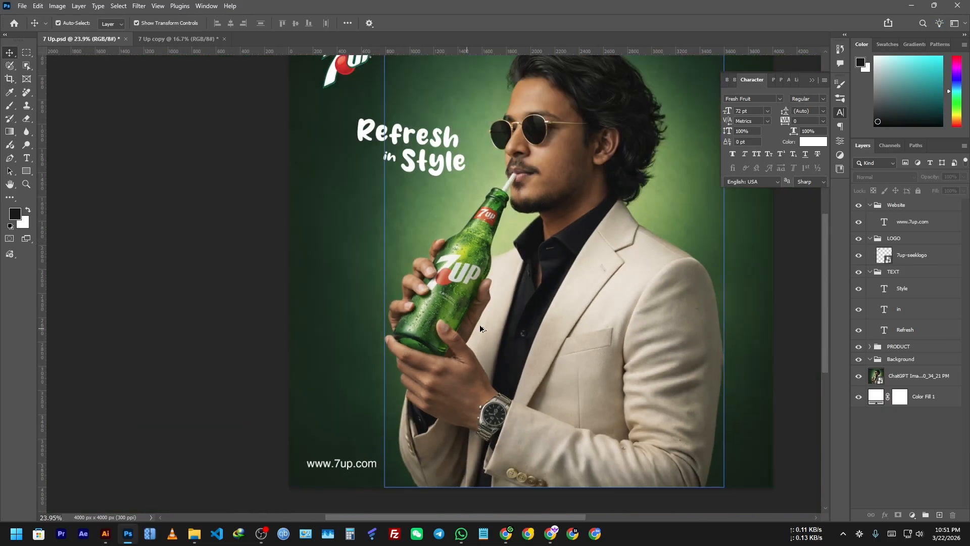
pyautogui.scroll(-1, 373, 264)
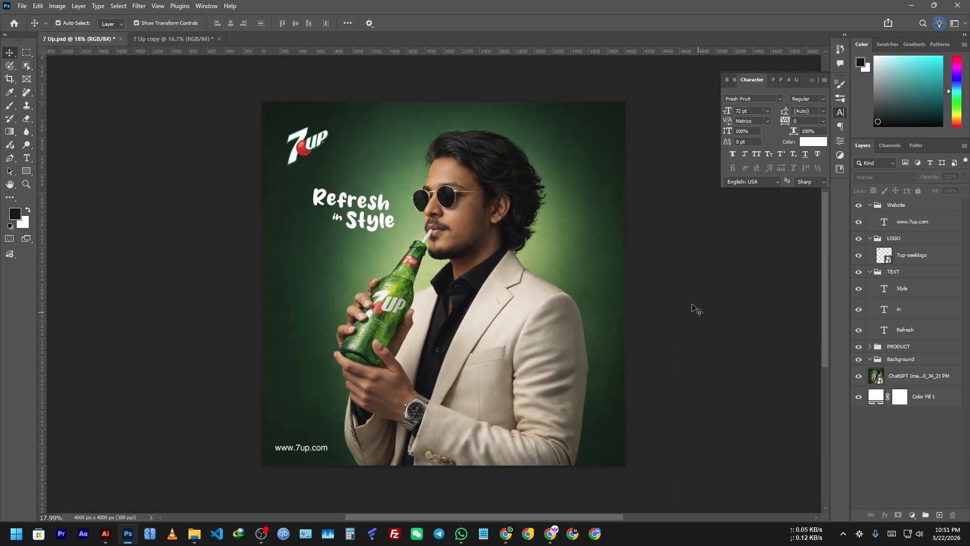
# Check the placement of the website text and the 7UP logo against the guides, with the guides hidden again at the end
pyautogui.click(308, 450)
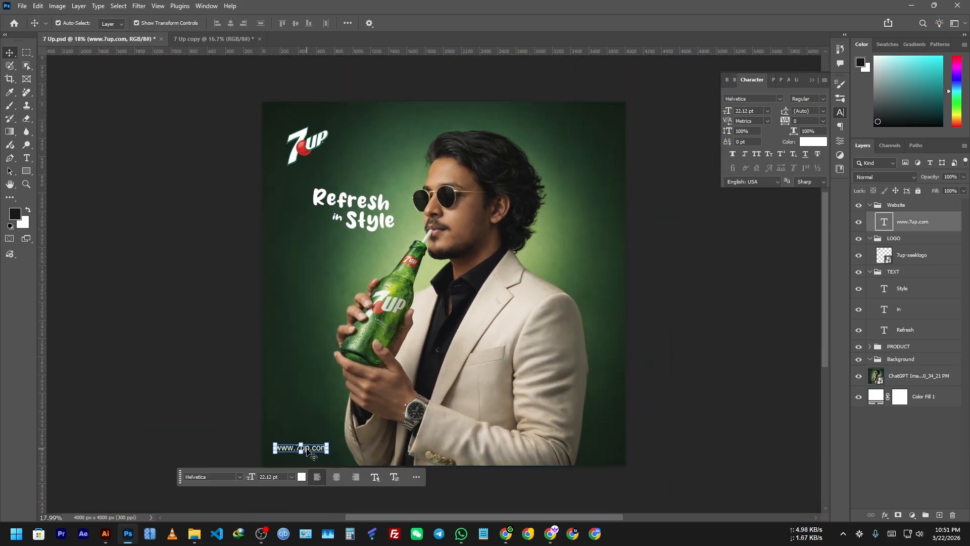
pyautogui.keyDown('ctrl'); pyautogui.click(255, 391); pyautogui.keyUp('ctrl')
pyautogui.scroll(3, 256, 391)
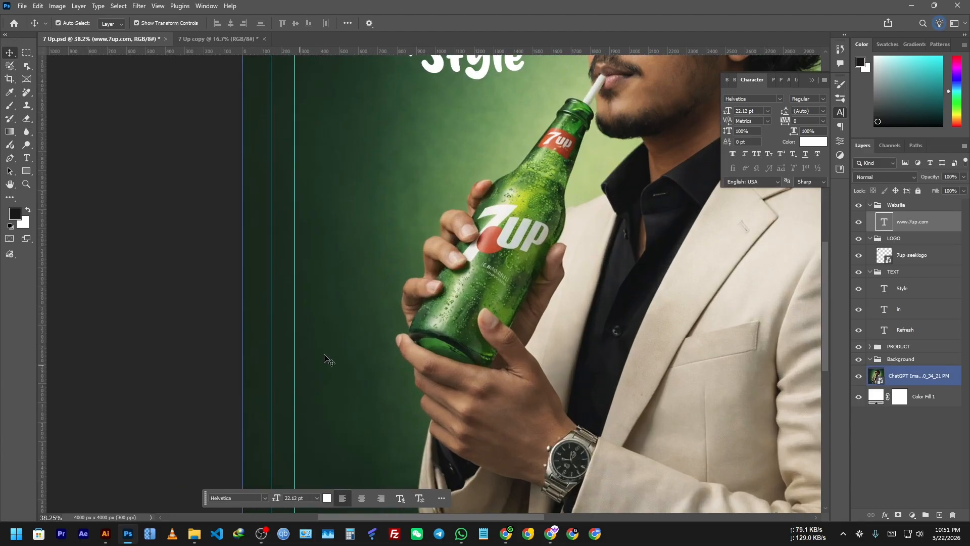
pyautogui.moveTo(355, 375); pyautogui.dragTo(325, 175)
pyautogui.click(138, 225)
pyautogui.scroll(-3, 193, 331)
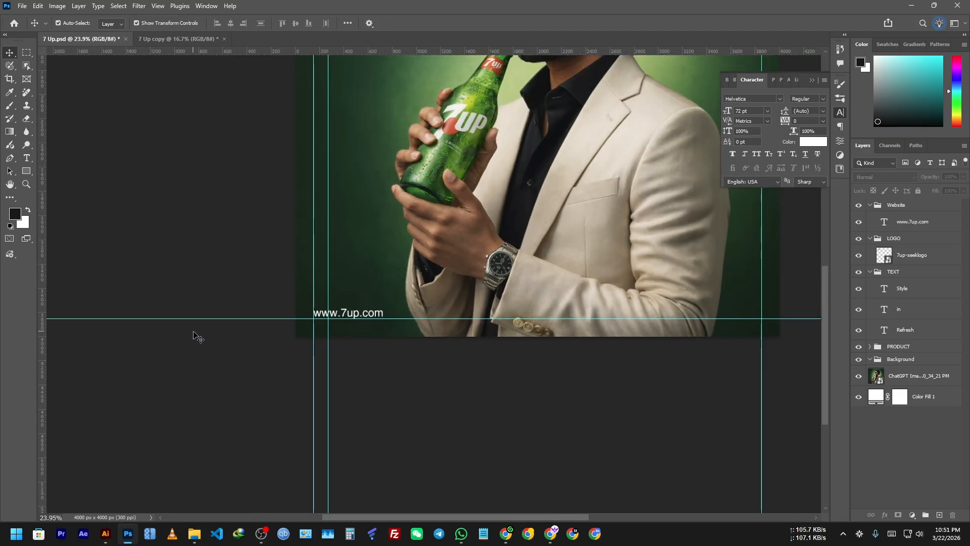
pyautogui.scroll(-4, 193, 336)
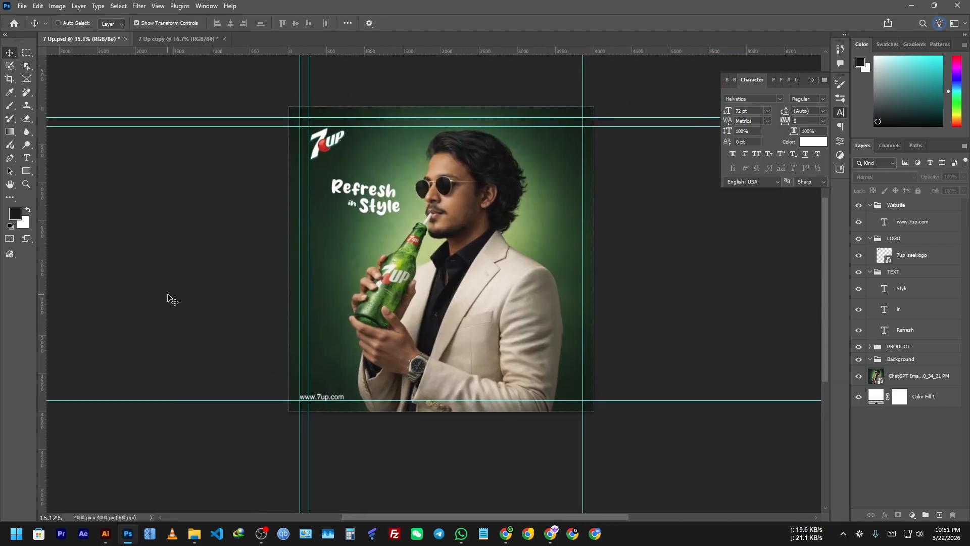
pyautogui.hotkey('ctrl', ';')
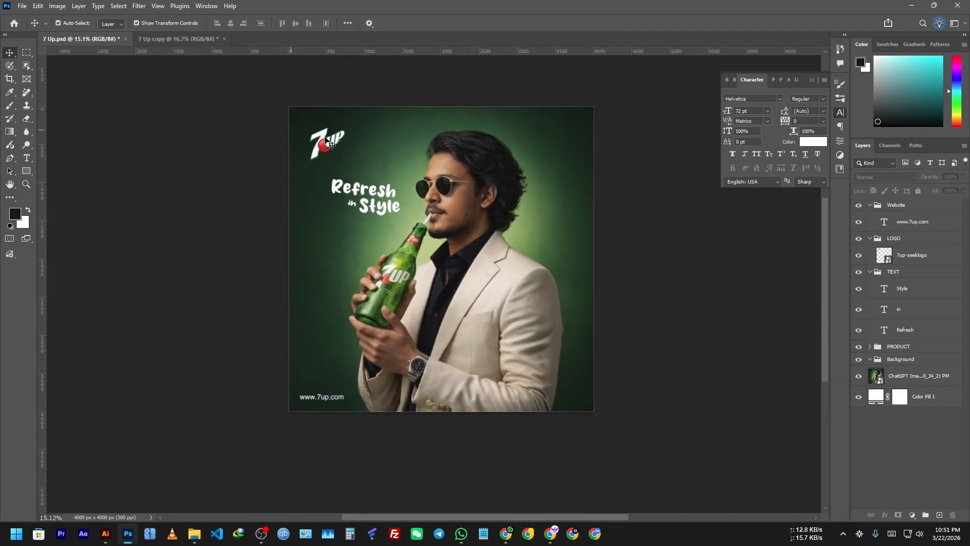
pyautogui.click(364, 130)
pyautogui.scroll(5, 339, 141)
pyautogui.click(326, 135)
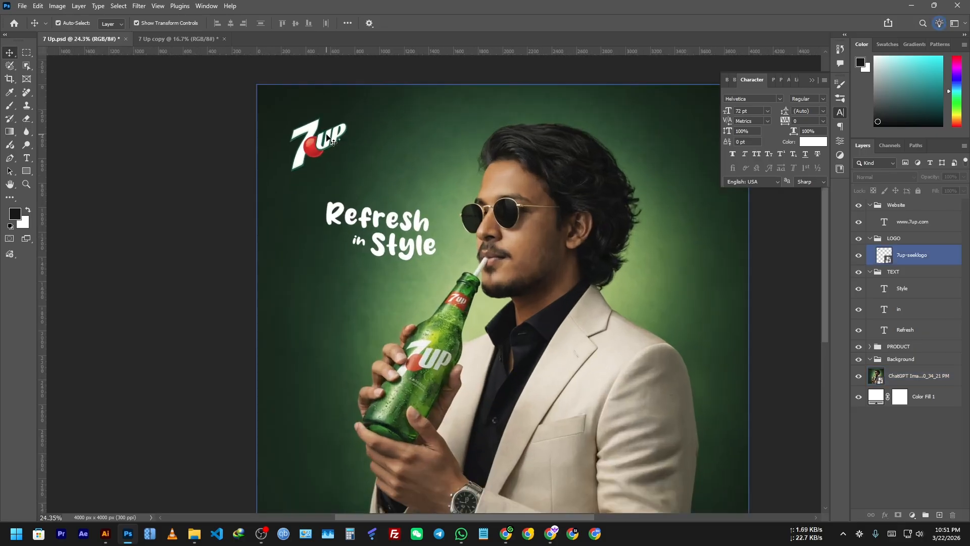
pyautogui.scroll(2, 382, 240)
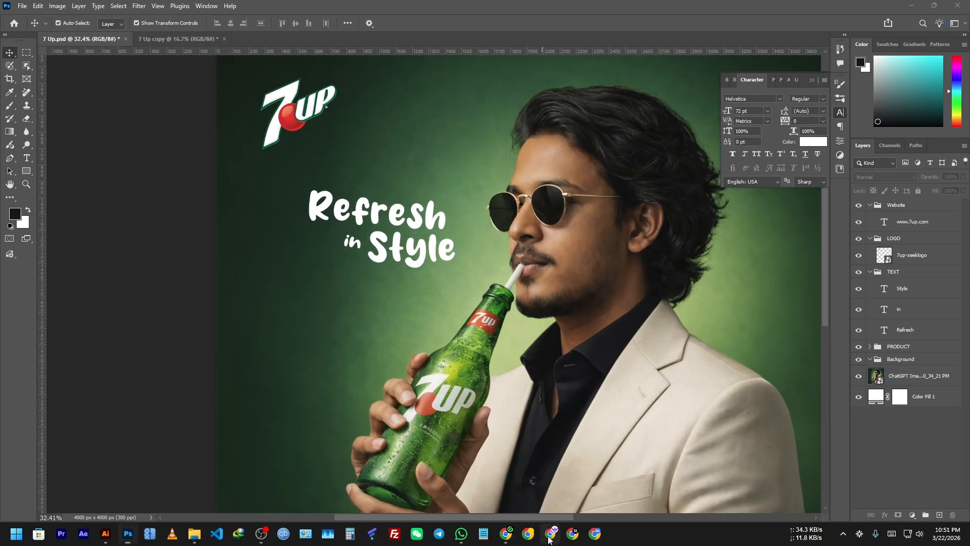
# Switch to Chrome and look through the remaining "fruit" font previews of "Refresh in Style" on FontSpace
pyautogui.click(550, 539)
pyautogui.click(508, 536)
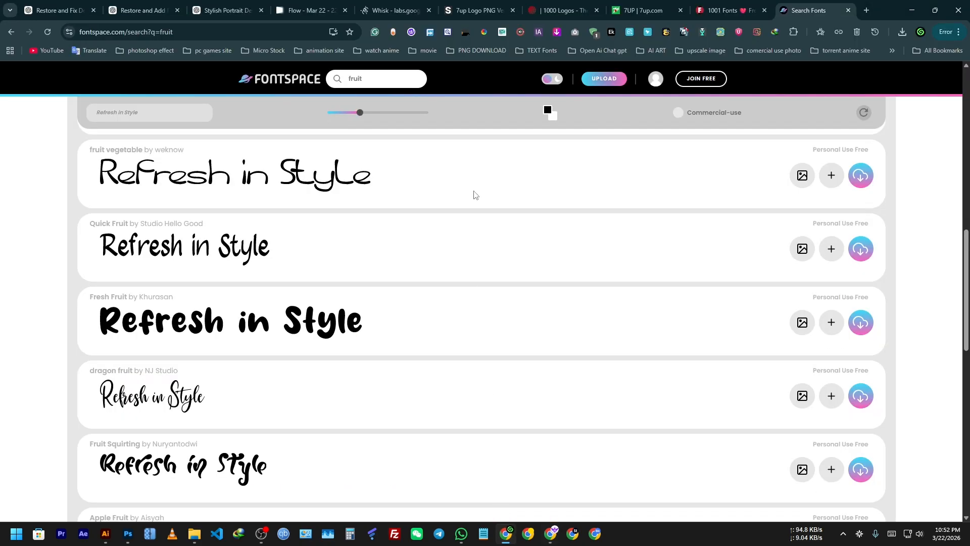
pyautogui.scroll(-5, 80, 275)
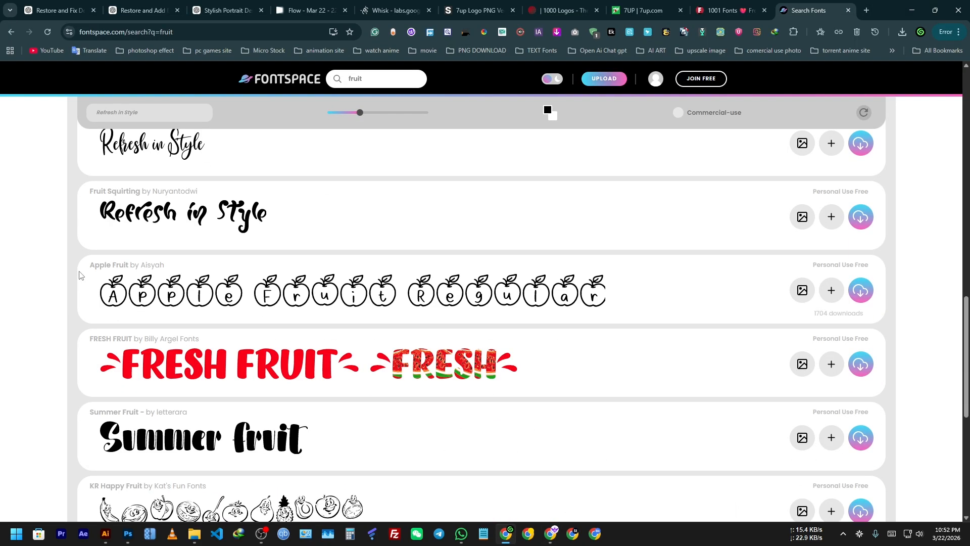
pyautogui.scroll(-5, 79, 276)
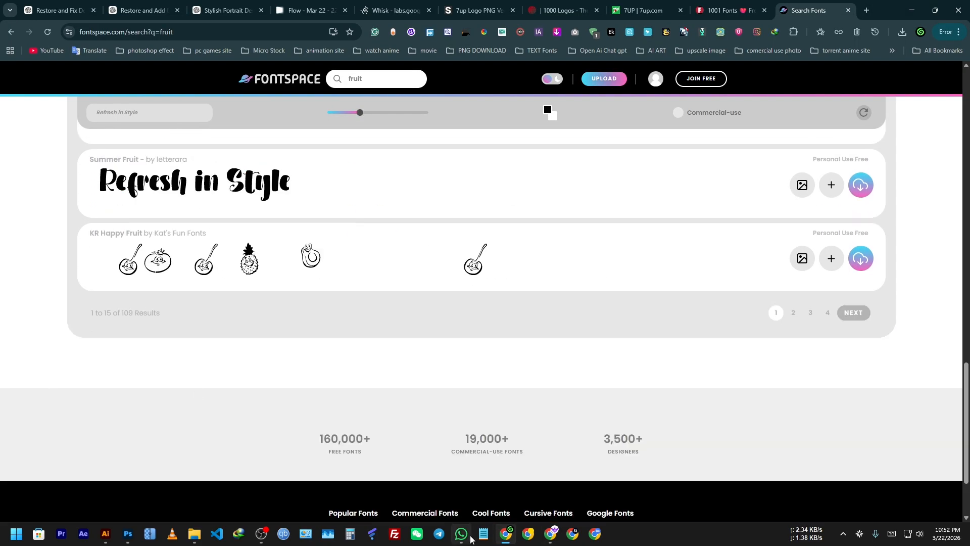
# In the existing ChatGPT conversation, attach the copied poster image, ask "give me this design best matching font pair" and read the suggested pairings
pyautogui.click(166, 6)
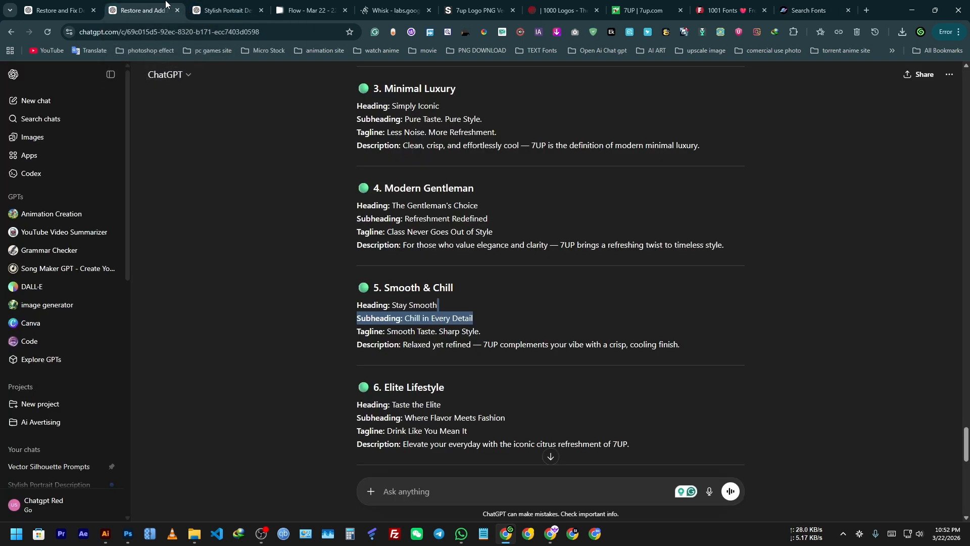
pyautogui.scroll(-10, 371, 461)
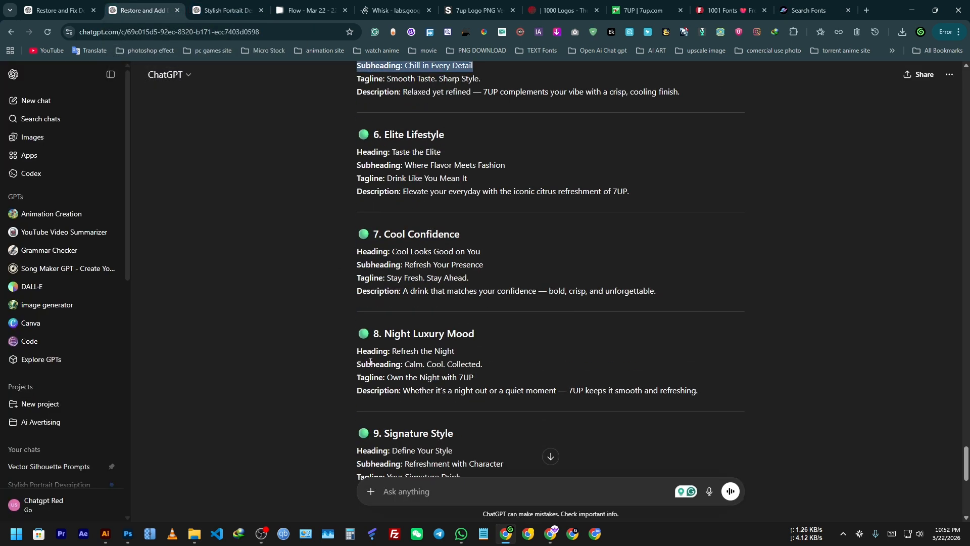
pyautogui.click(394, 490)
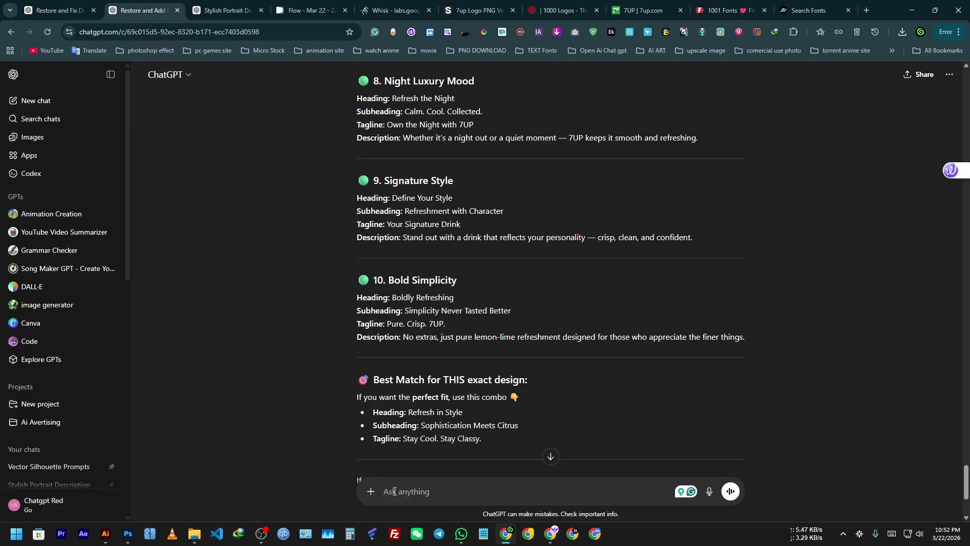
pyautogui.write('give me')
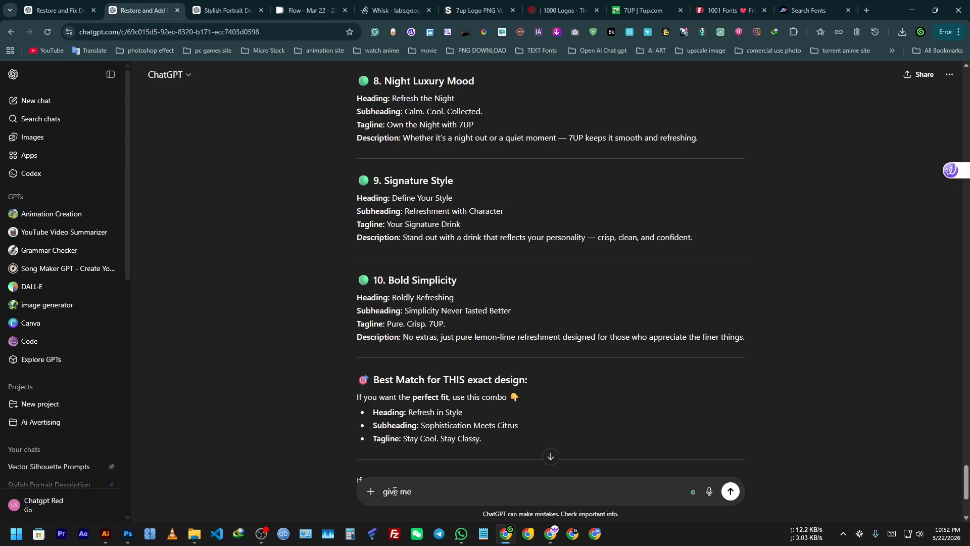
pyautogui.write(' th')
pyautogui.press('super+v')
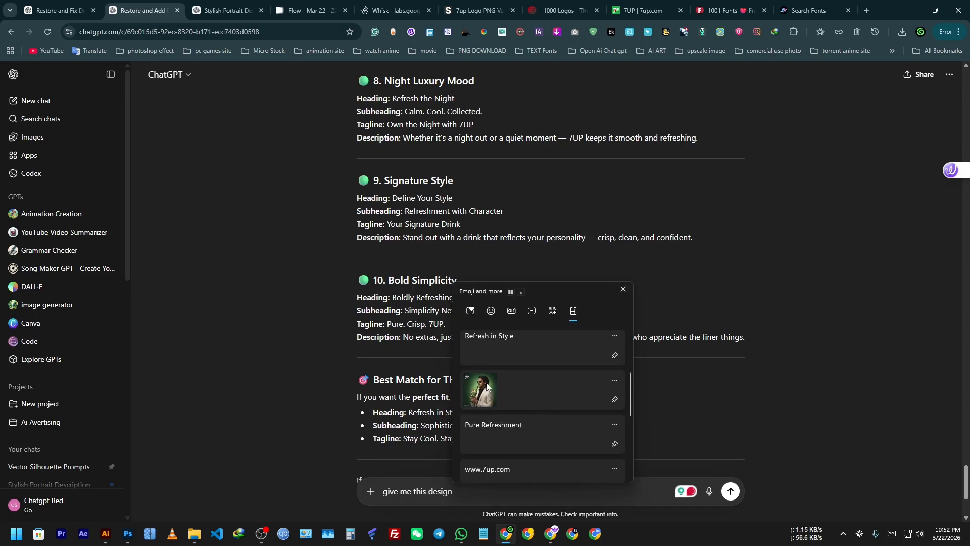
pyautogui.click(485, 386)
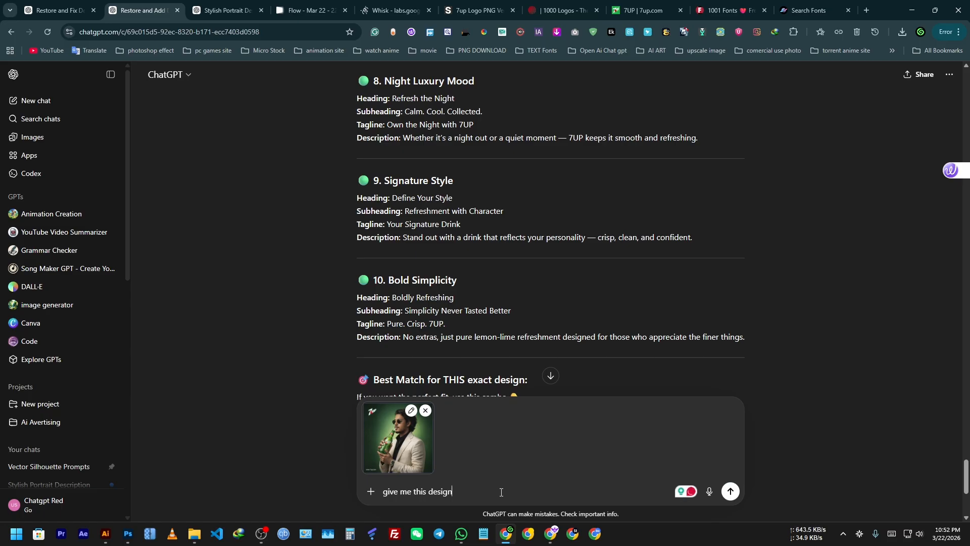
pyautogui.write('es')
pyautogui.write('t matching font f')
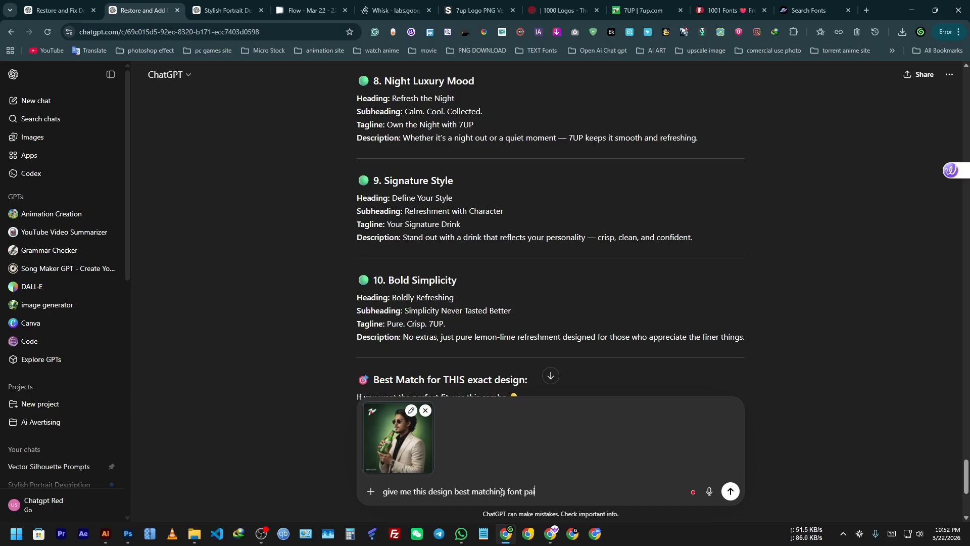
pyautogui.press('Return')
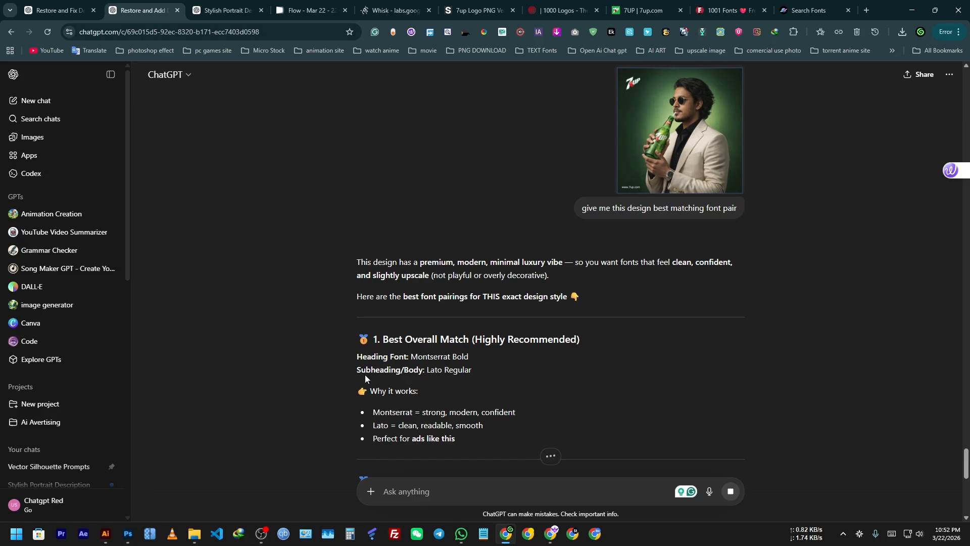
pyautogui.scroll(-3, 468, 378)
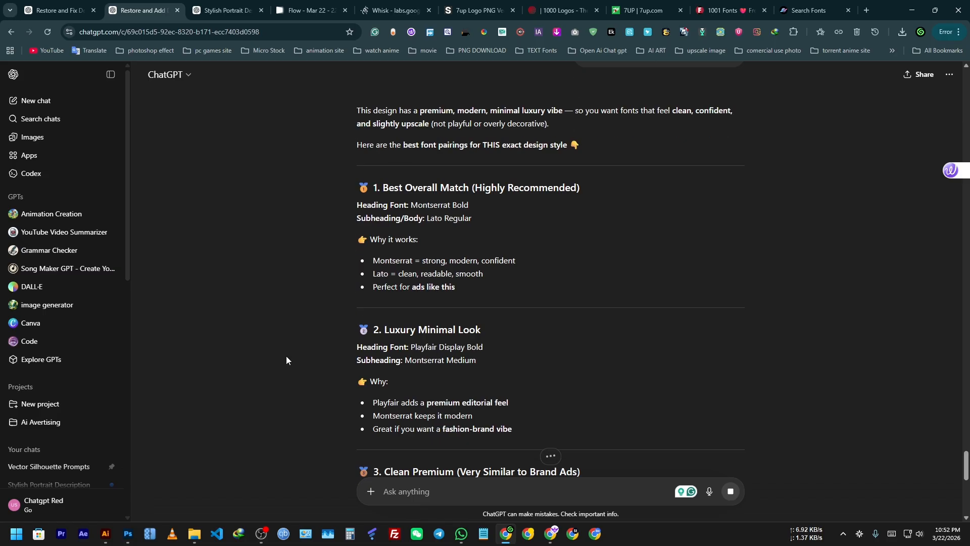
# Switch to Photoshop, duplicate the Refresh, in and Style layers, group the copies and hide that group
pyautogui.click(128, 534)
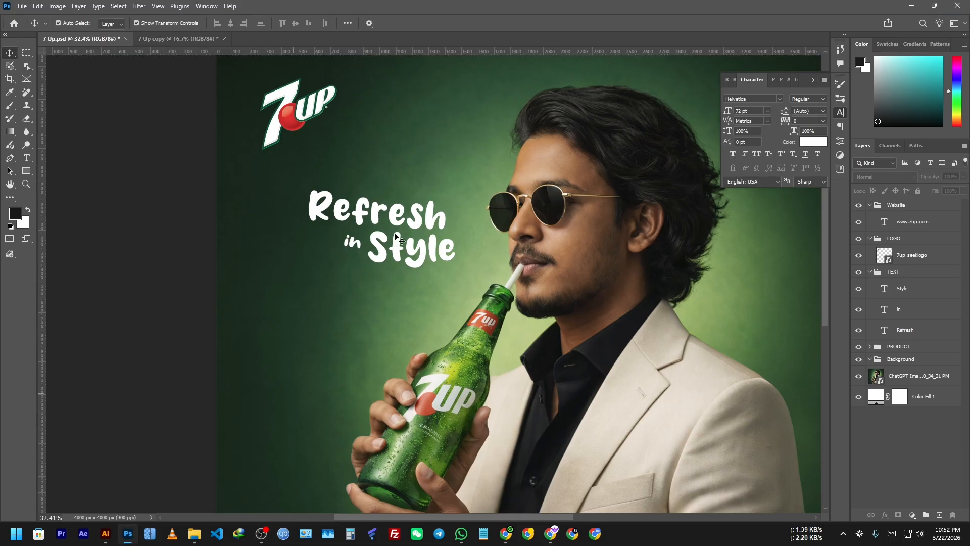
pyautogui.click(904, 330)
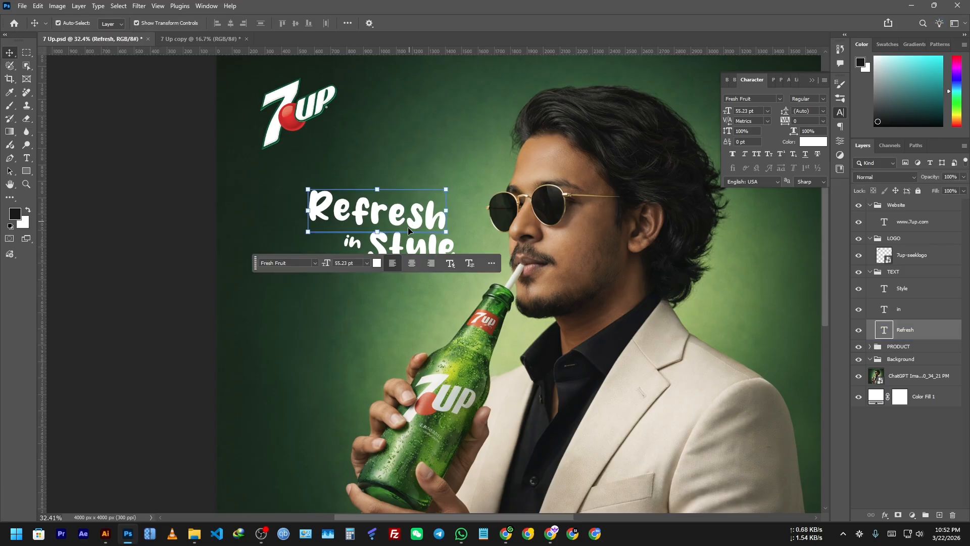
pyautogui.keyDown('shift'); pyautogui.click(924, 289); pyautogui.keyUp('shift')
pyautogui.hotkey('ctrl', 'j')
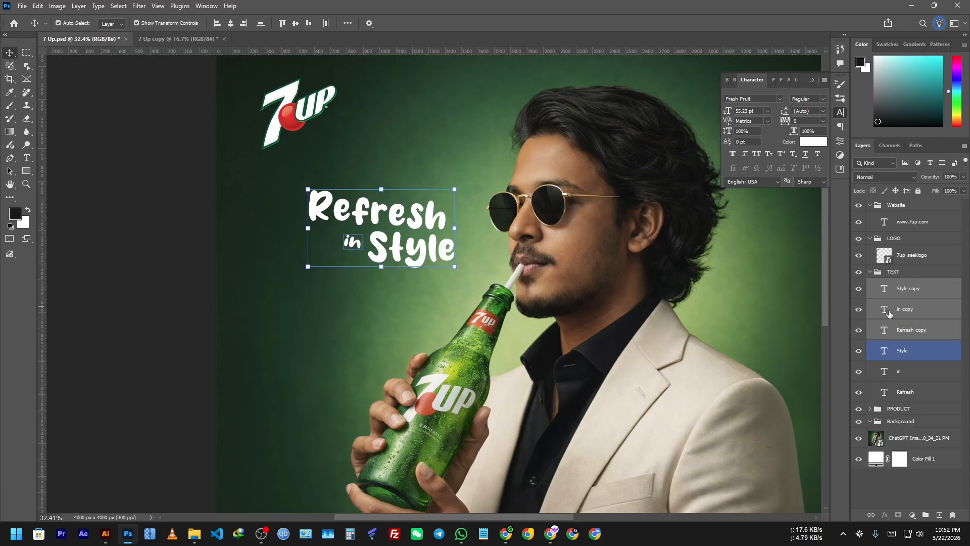
pyautogui.hotkey('ctrl', 'g')
pyautogui.click(858, 288)
# Set the original Refresh, in and Style text layers together to Montserrat Bold and check the headline on the full poster
pyautogui.click(905, 301)
pyautogui.keyDown('ctrl'); pyautogui.click(911, 327); pyautogui.keyUp('ctrl')
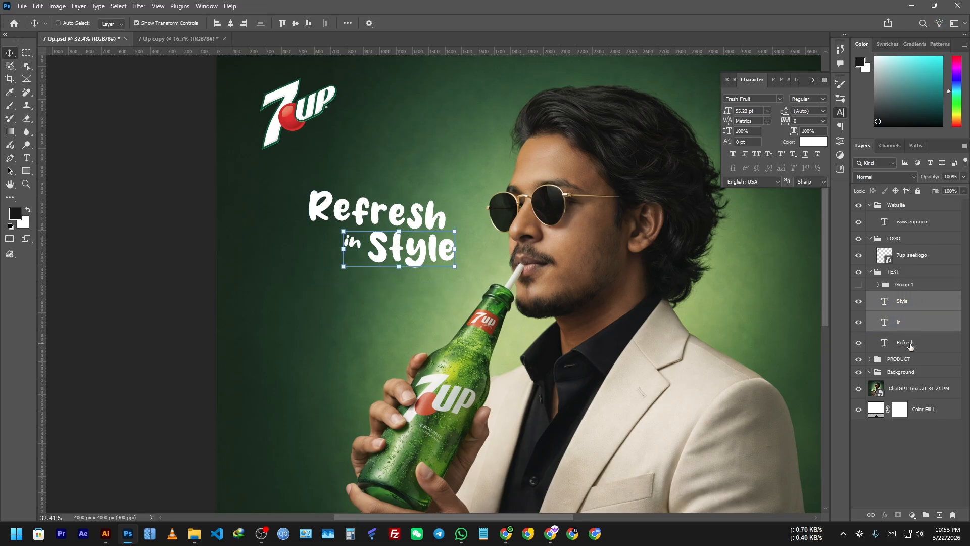
pyautogui.keyDown('ctrl'); pyautogui.click(907, 342); pyautogui.keyUp('ctrl')
pyautogui.click(776, 97)
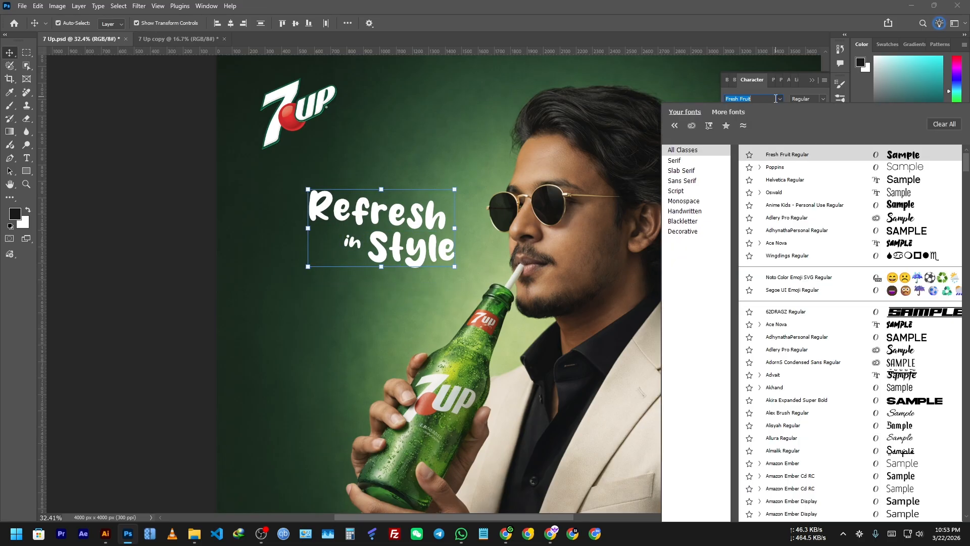
pyautogui.write('mon')
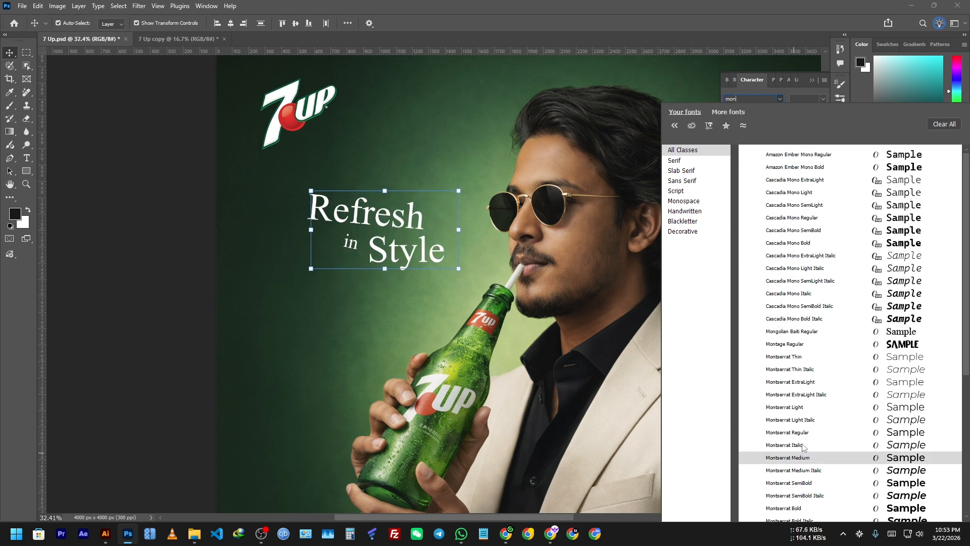
pyautogui.scroll(-2, 807, 438)
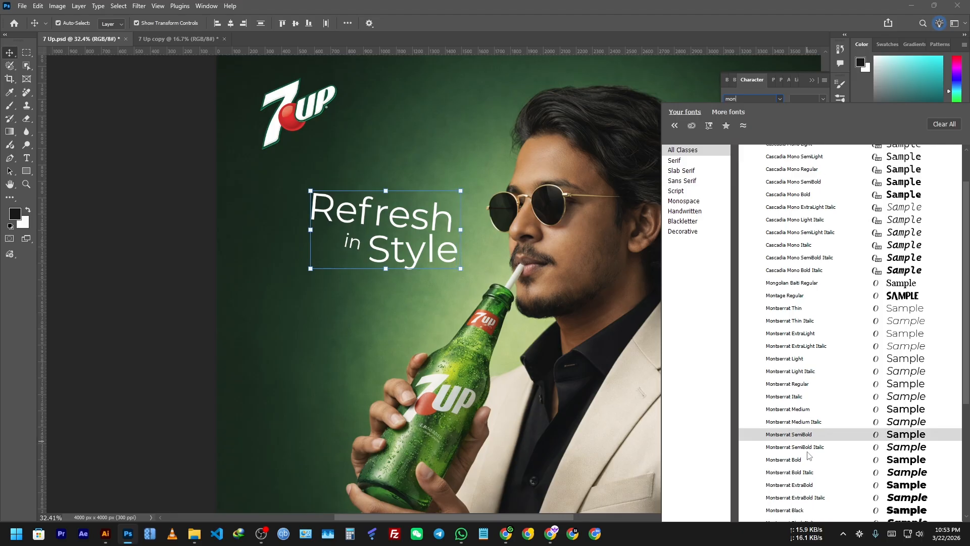
pyautogui.click(803, 448)
pyautogui.click(128, 232)
pyautogui.scroll(-6, 145, 236)
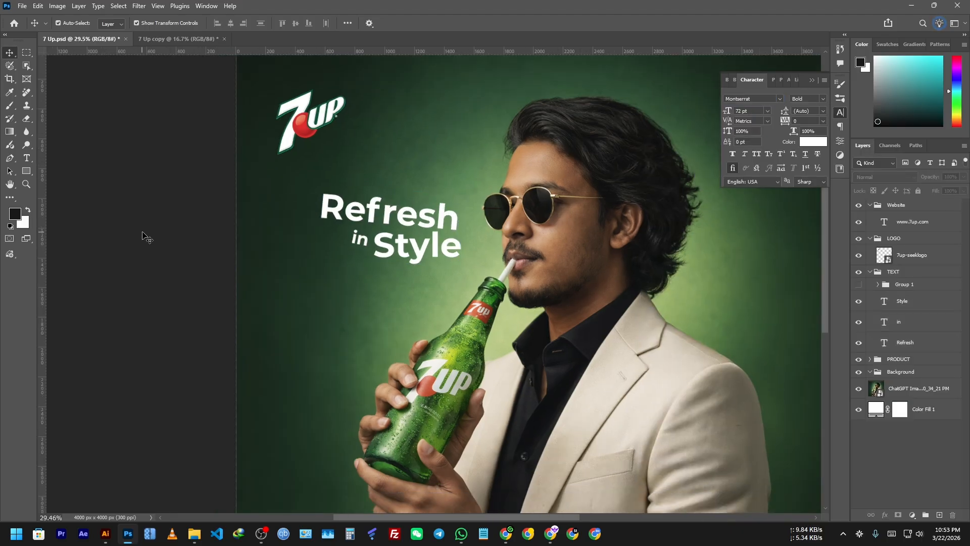
pyautogui.moveTo(221, 265); pyautogui.dragTo(165, 230)
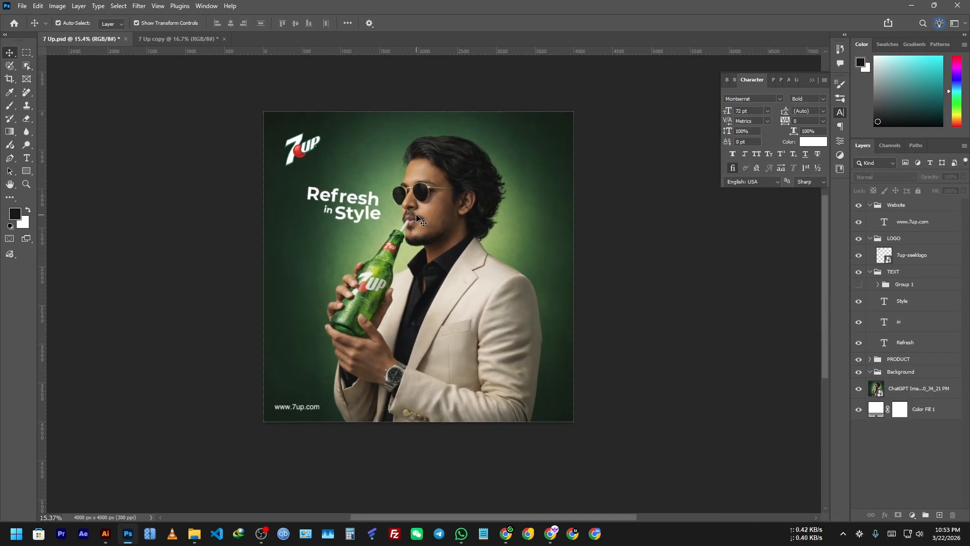
pyautogui.scroll(6, 397, 214)
# Switch to Chrome and look through the related beverage posters on Pinterest for headline typography references
pyautogui.click(323, 227)
pyautogui.hotkey('alt', 'Tab')
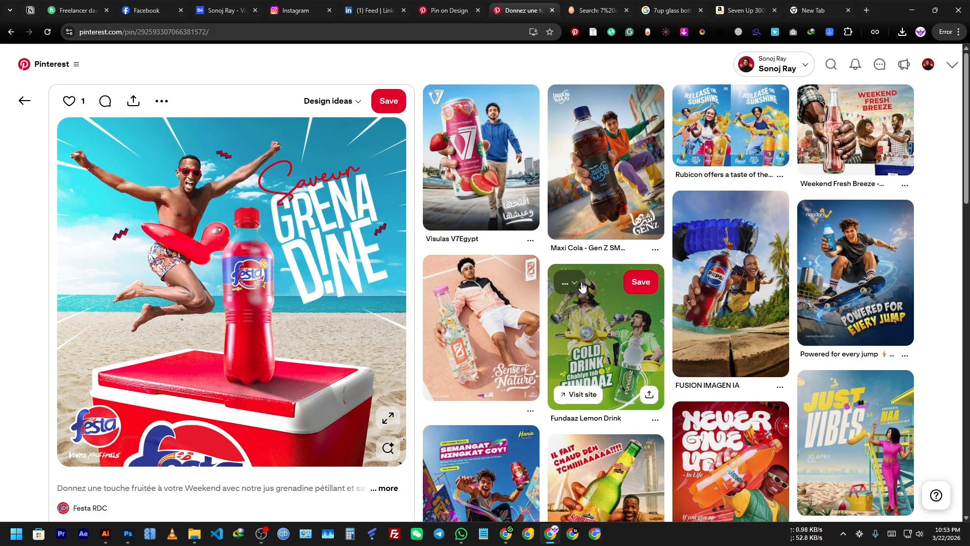
pyautogui.scroll(-5, 597, 312)
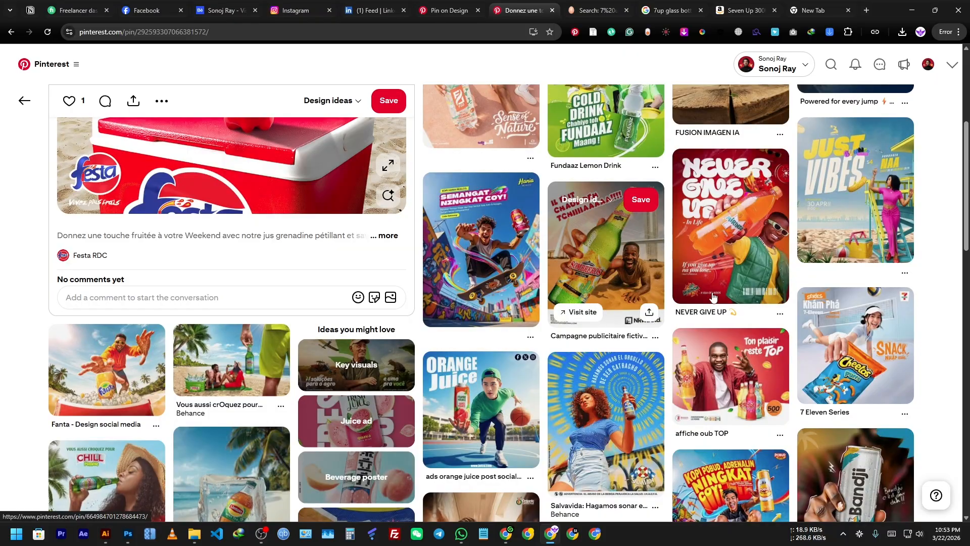
pyautogui.scroll(-2, 110, 319)
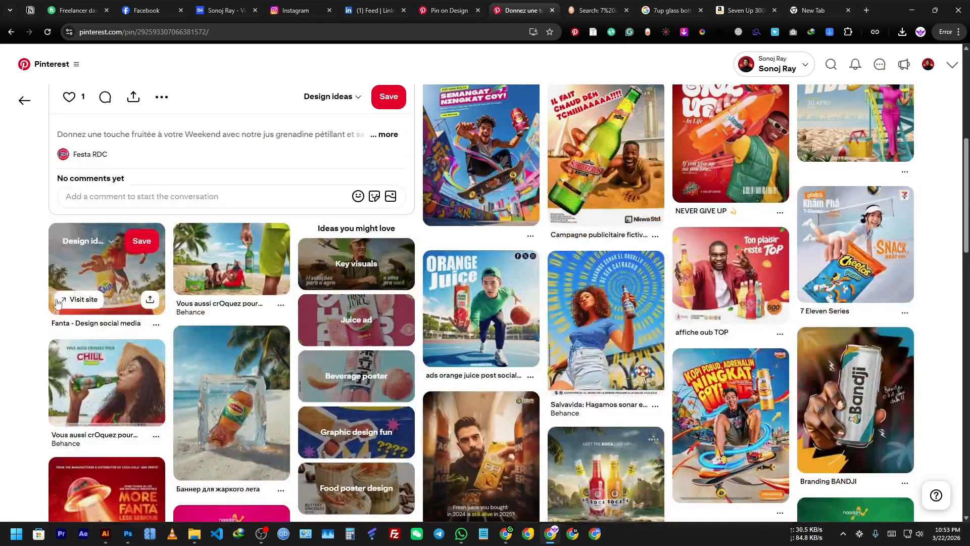
# Switch to Photoshop and set the font of the word Refresh to Oswald Regular
pyautogui.click(128, 534)
pyautogui.scroll(2, 272, 214)
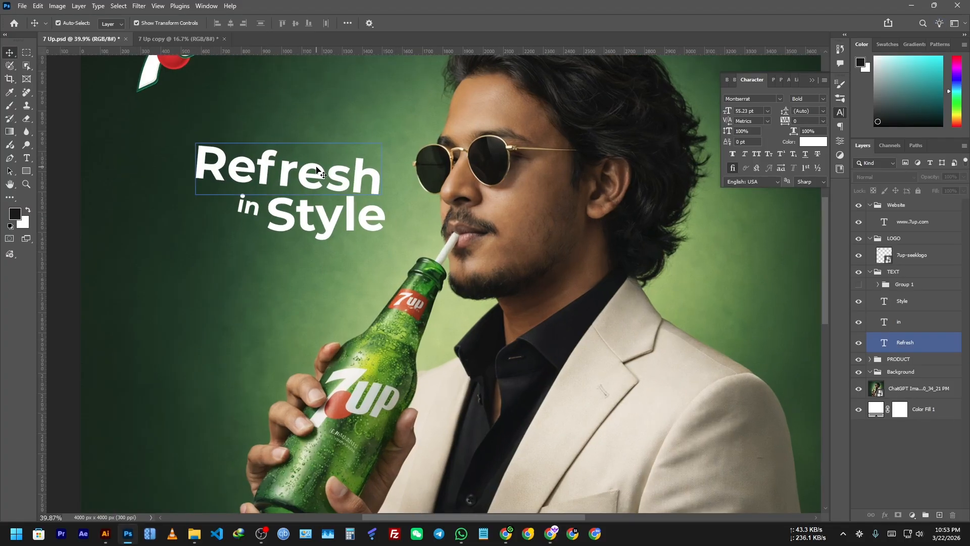
pyautogui.click(777, 98)
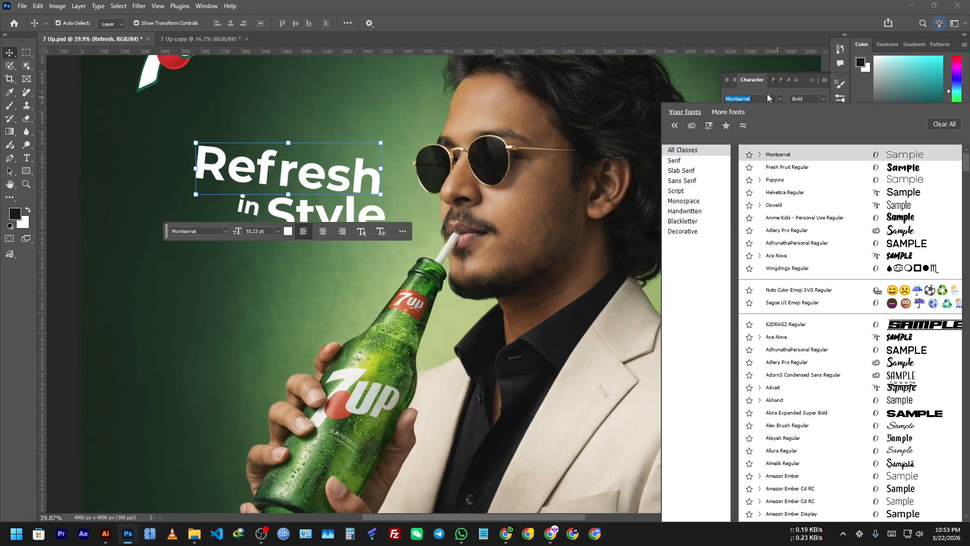
pyautogui.click(760, 204)
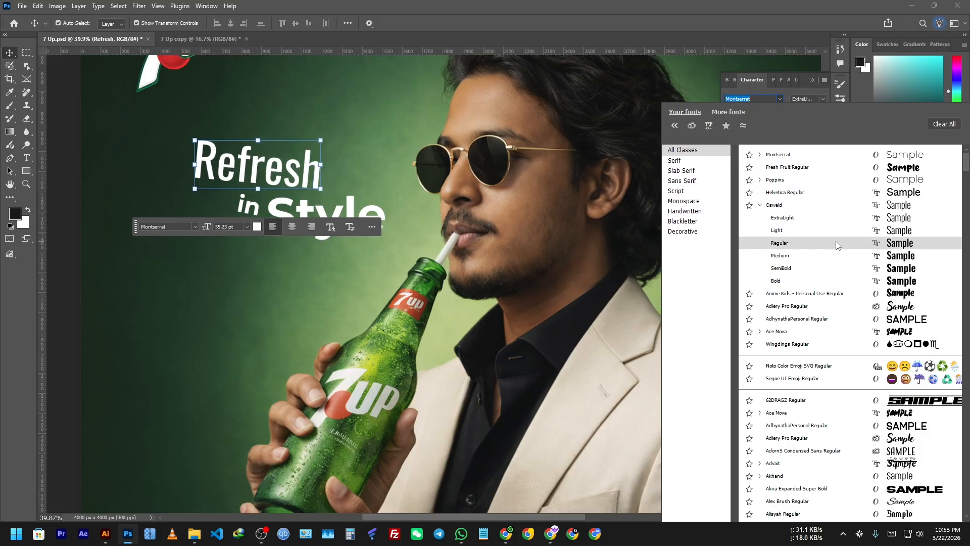
pyautogui.click(838, 245)
pyautogui.scroll(-3, 414, 226)
pyautogui.click(103, 225)
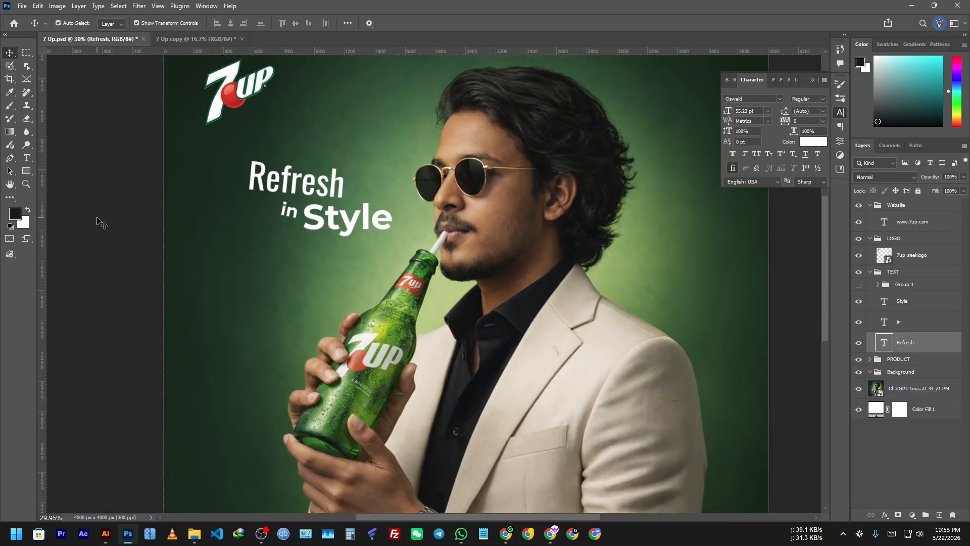
pyautogui.moveTo(98, 217); pyautogui.dragTo(114, 229)
# Set the word Style to Oswald SemiBold and nudge it slightly to sit next to the word in
pyautogui.click(350, 226)
pyautogui.scroll(2, 322, 230)
pyautogui.click(307, 224)
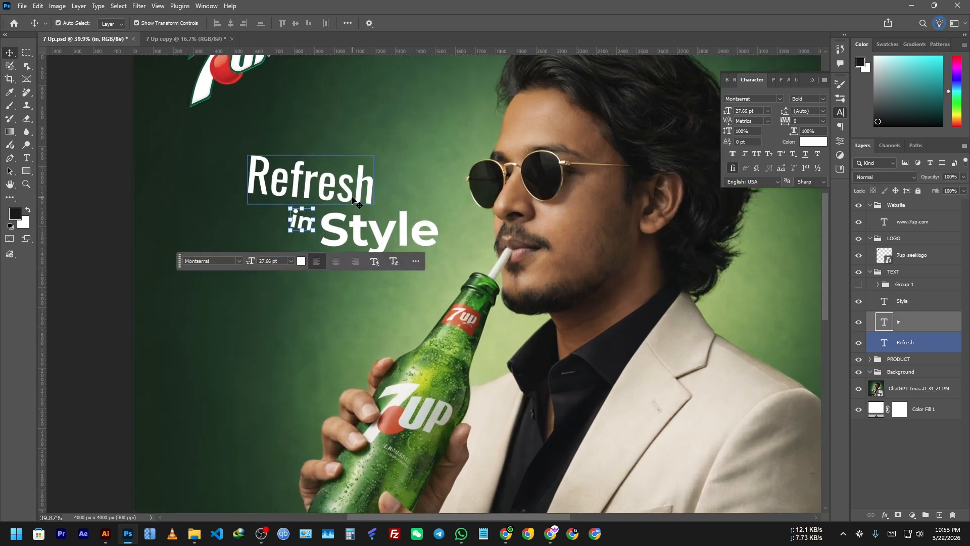
pyautogui.click(361, 230)
pyautogui.click(780, 98)
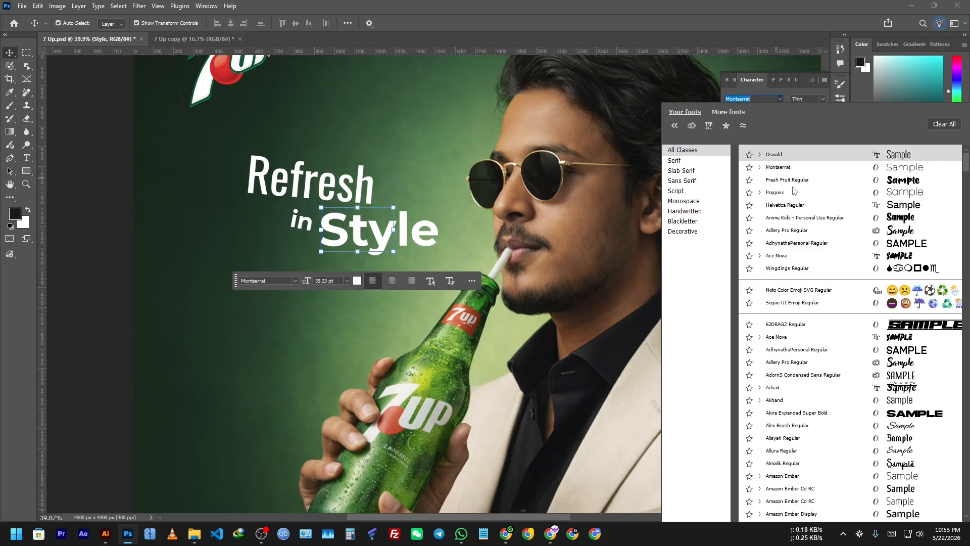
pyautogui.click(760, 154)
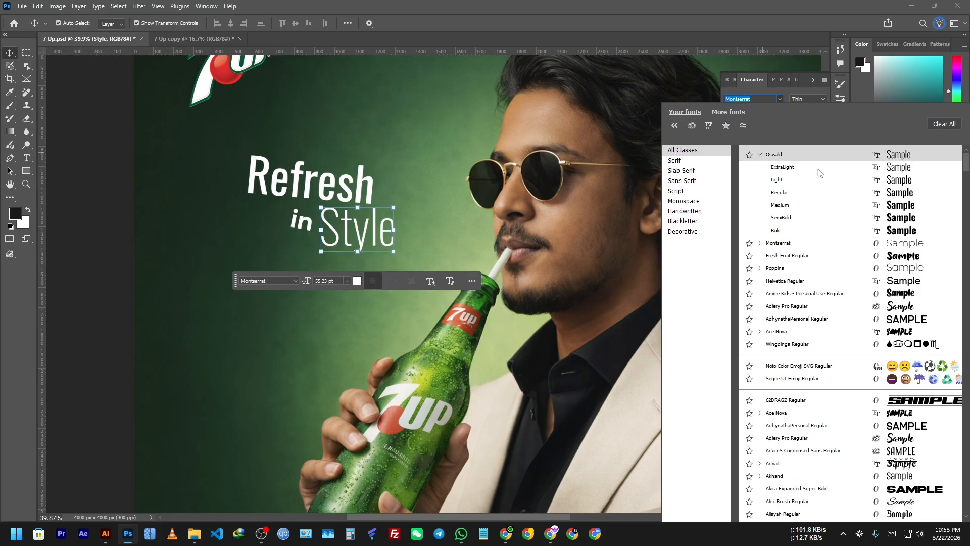
pyautogui.click(818, 217)
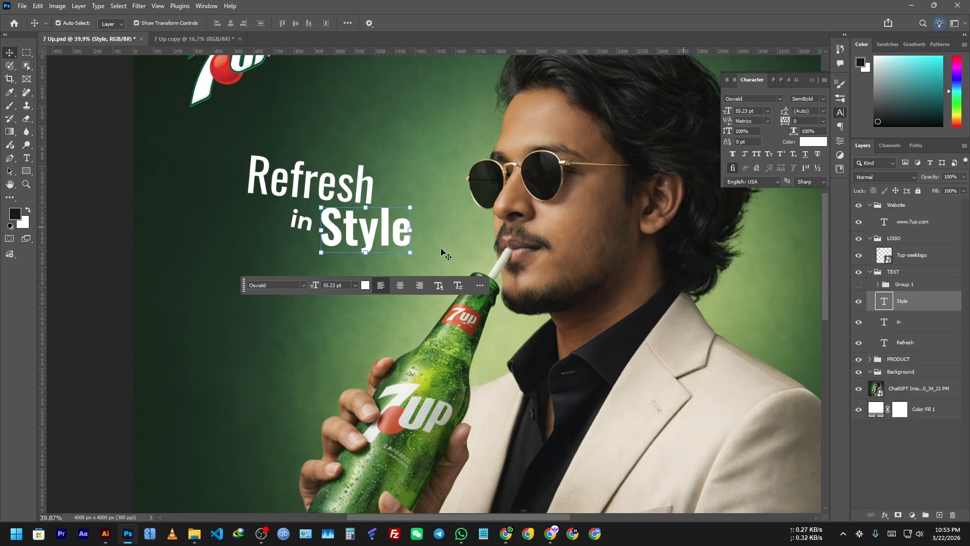
pyautogui.moveTo(384, 235); pyautogui.dragTo(386, 235)
# Select the Refresh, in and Style text layers together and convert them into one Smart Object
pyautogui.click(276, 183)
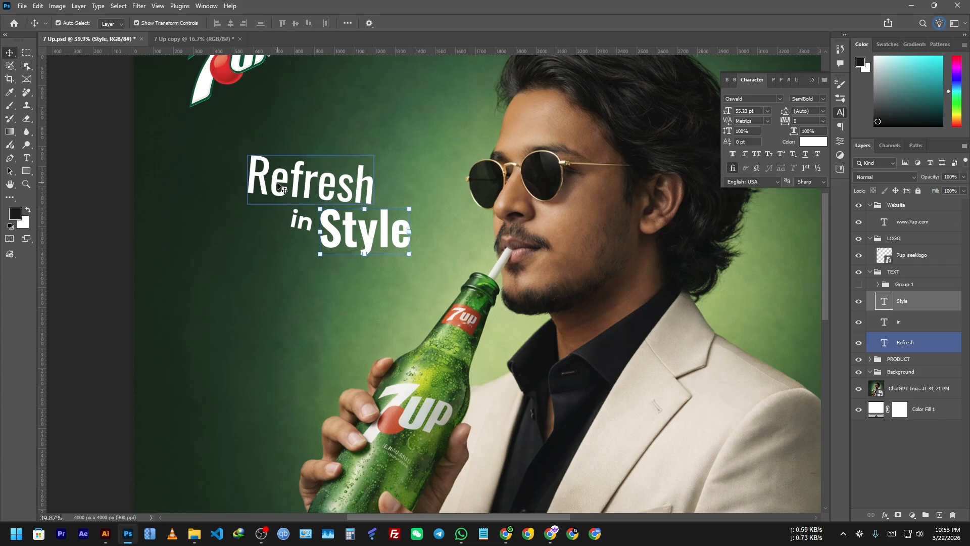
pyautogui.keyDown('ctrl'); pyautogui.click(908, 329); pyautogui.keyUp('ctrl')
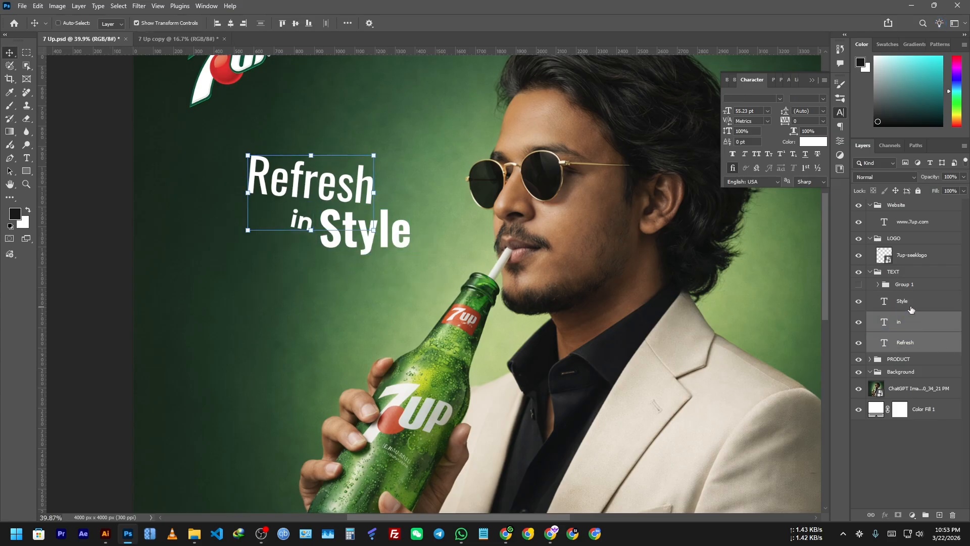
pyautogui.keyDown('ctrl'); pyautogui.click(907, 302); pyautogui.keyUp('ctrl')
pyautogui.rightClick(915, 303)
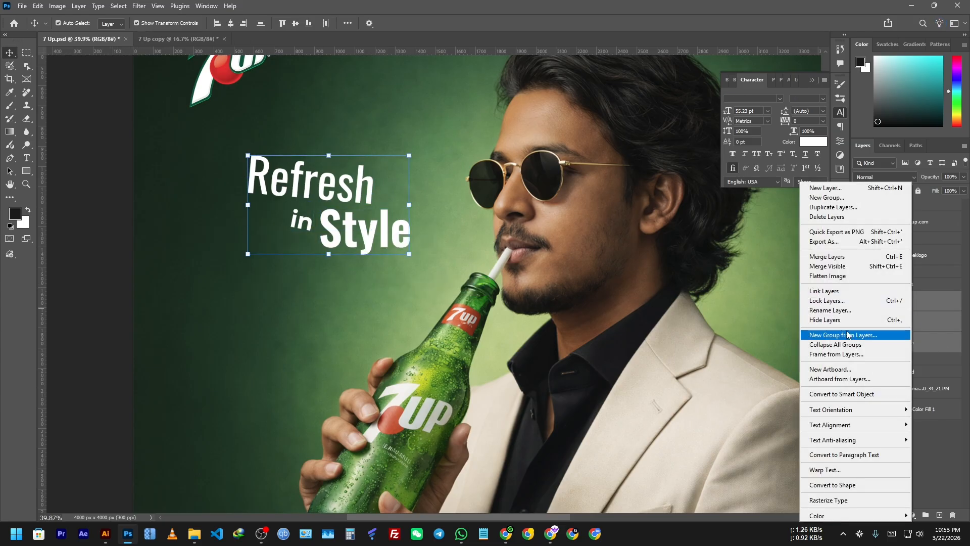
pyautogui.click(875, 394)
pyautogui.rightClick(911, 303)
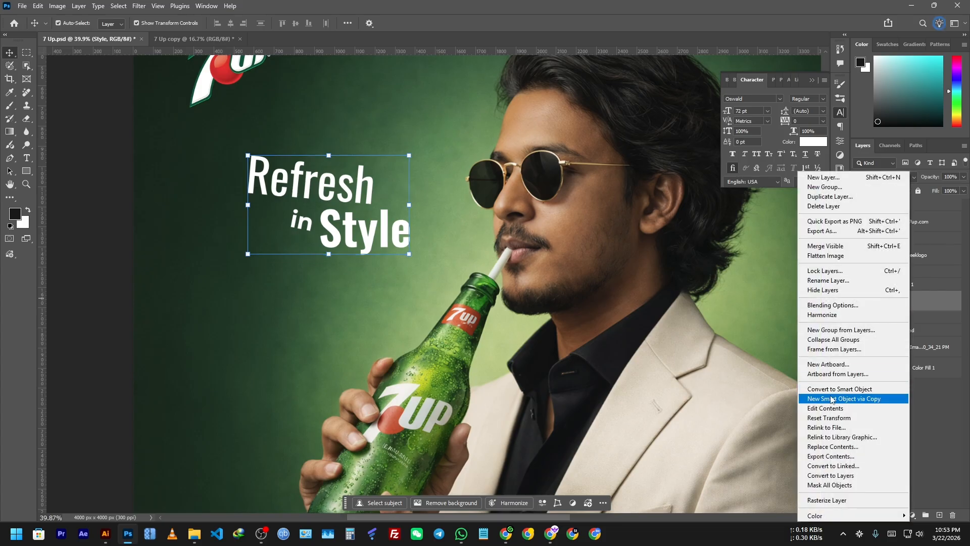
pyautogui.click(915, 318)
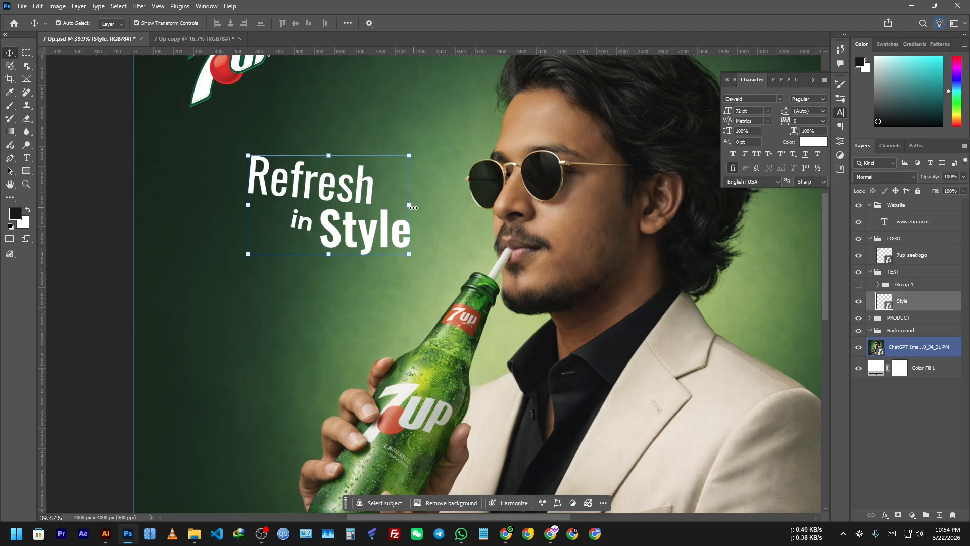
# Warp the Oswald headline Smart Object so its left edge slants and bulges and the word Style swells downward, and apply the transform
pyautogui.rightClick(335, 183)
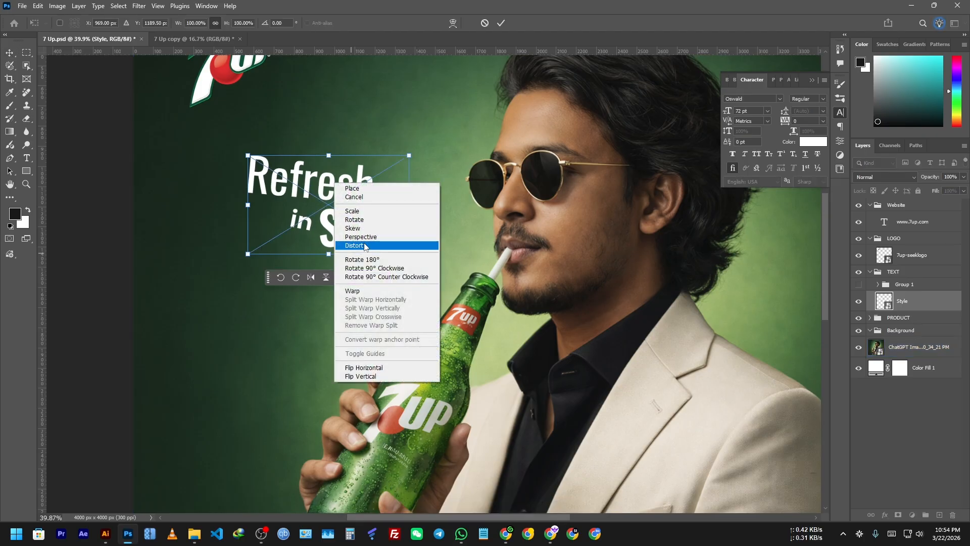
pyautogui.click(352, 291)
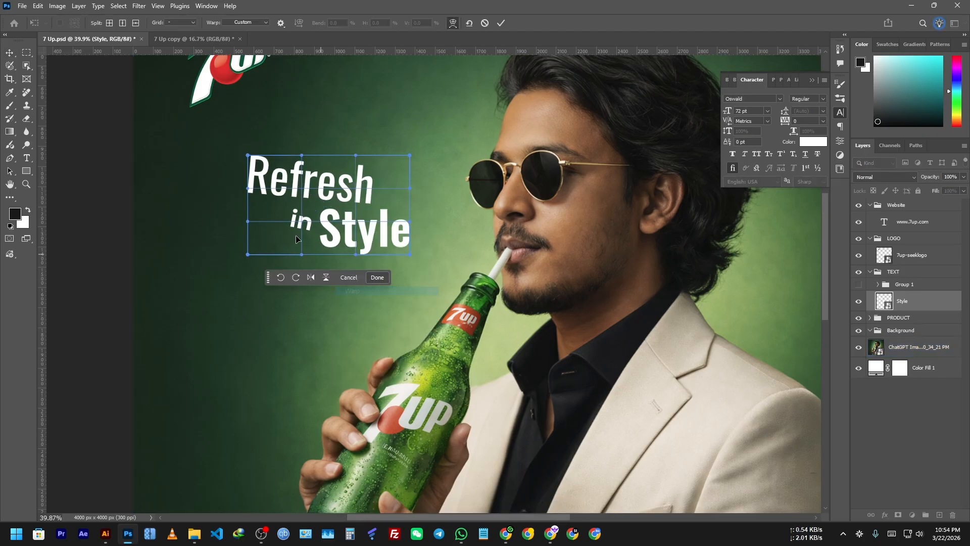
pyautogui.moveTo(251, 214); pyautogui.dragTo(240, 213)
pyautogui.moveTo(248, 156)
pyautogui.mouseDown()
pyautogui.moveTo(269, 159)
pyautogui.moveTo(256, 151)
pyautogui.mouseUp()
pyautogui.moveTo(248, 184); pyautogui.dragTo(257, 192)
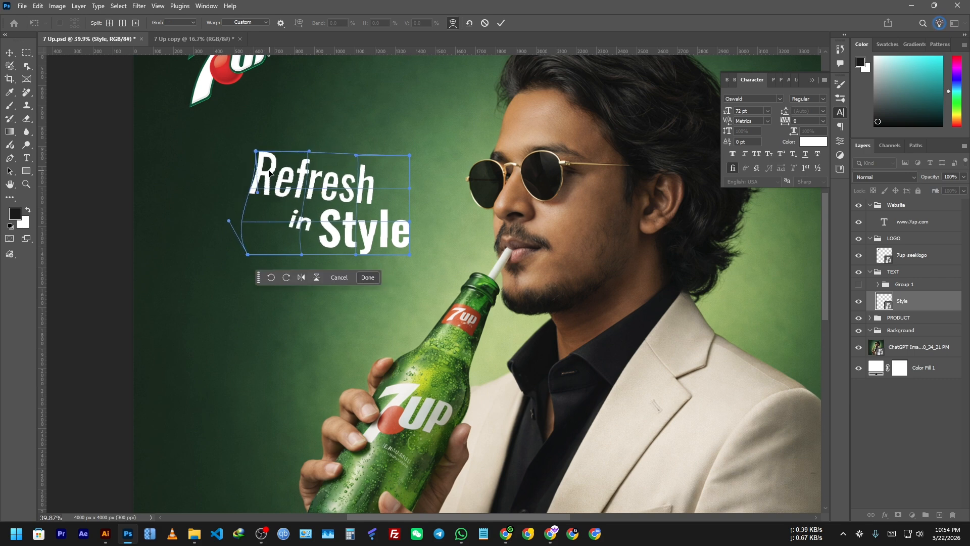
pyautogui.moveTo(379, 242); pyautogui.dragTo(343, 236)
pyautogui.moveTo(414, 255)
pyautogui.mouseDown()
pyautogui.moveTo(413, 268)
pyautogui.moveTo(417, 256)
pyautogui.mouseUp()
pyautogui.moveTo(380, 244); pyautogui.dragTo(380, 254)
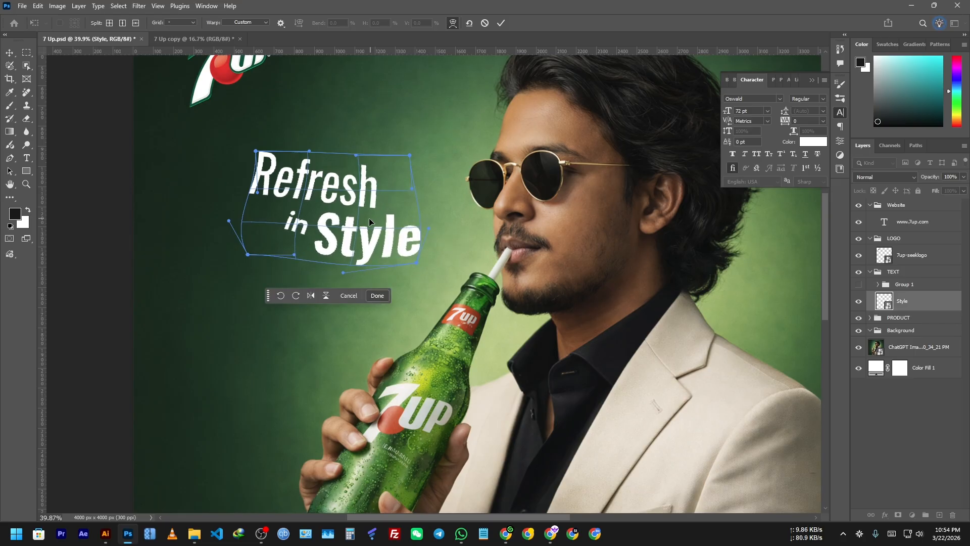
pyautogui.moveTo(368, 218); pyautogui.dragTo(362, 214)
pyautogui.click(291, 187)
pyautogui.click(501, 24)
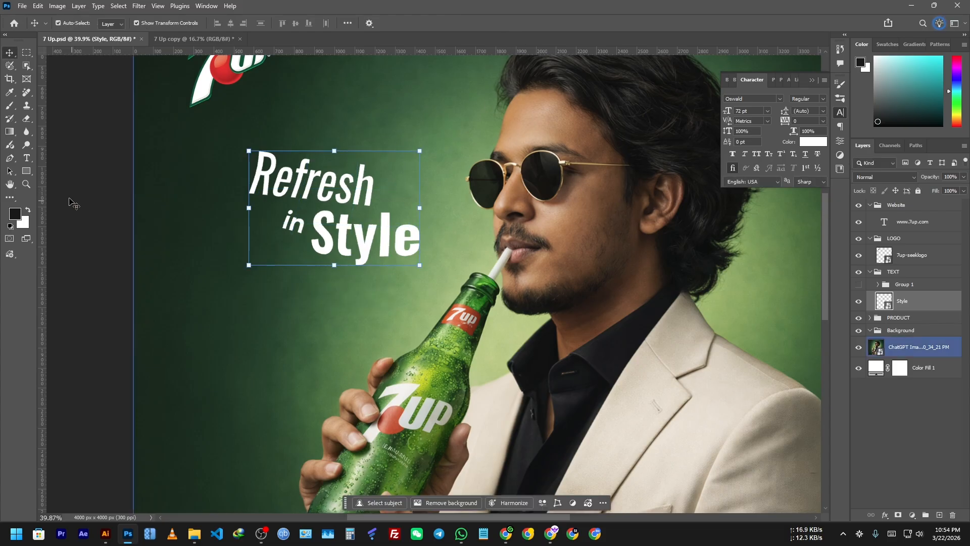
pyautogui.scroll(-5, 177, 303)
pyautogui.click(913, 300)
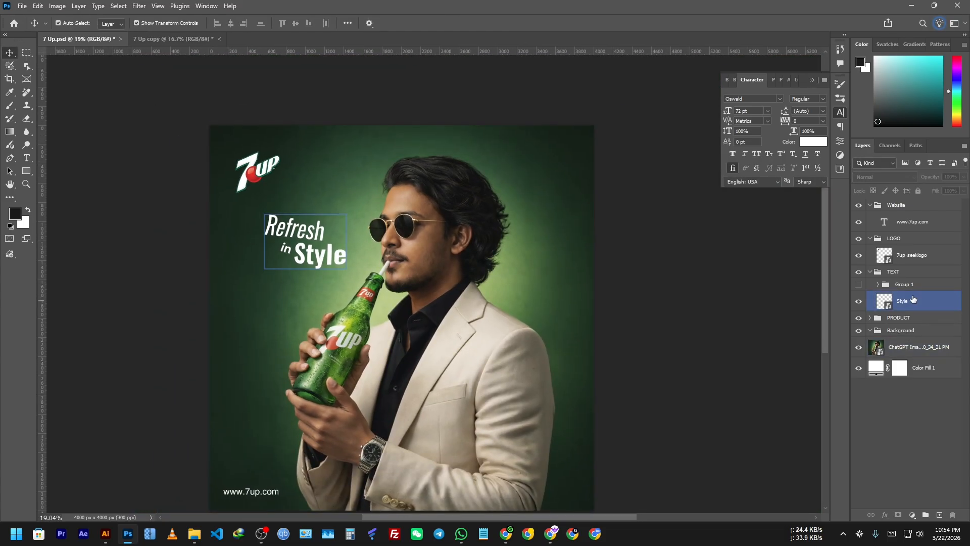
pyautogui.click(747, 299)
pyautogui.click(897, 305)
pyautogui.click(758, 298)
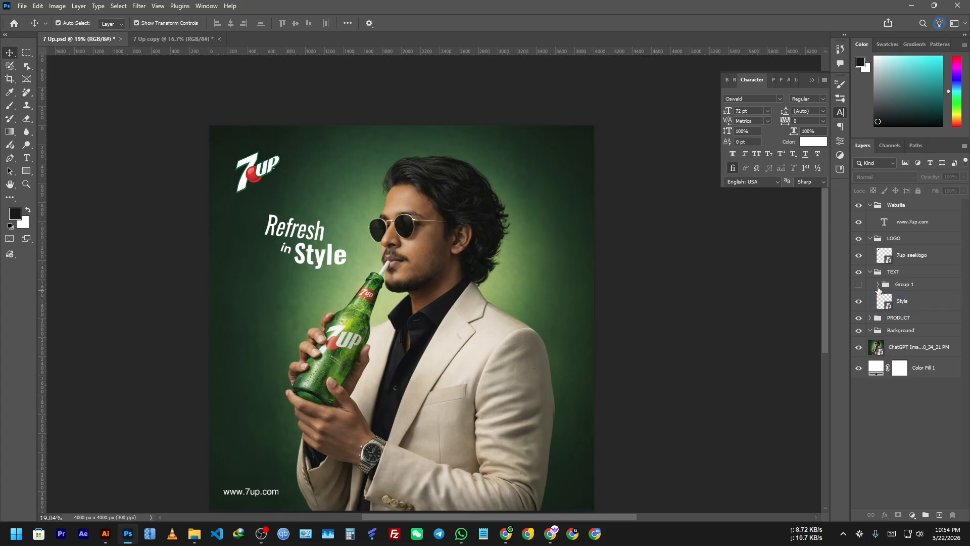
# Duplicate the three Fresh Fruit text layers out of Group 1, convert the duplicates to a Smart Object and hide the Oswald headline
pyautogui.click(879, 285)
pyautogui.click(917, 300)
pyautogui.keyDown('shift'); pyautogui.click(918, 342); pyautogui.keyUp('shift')
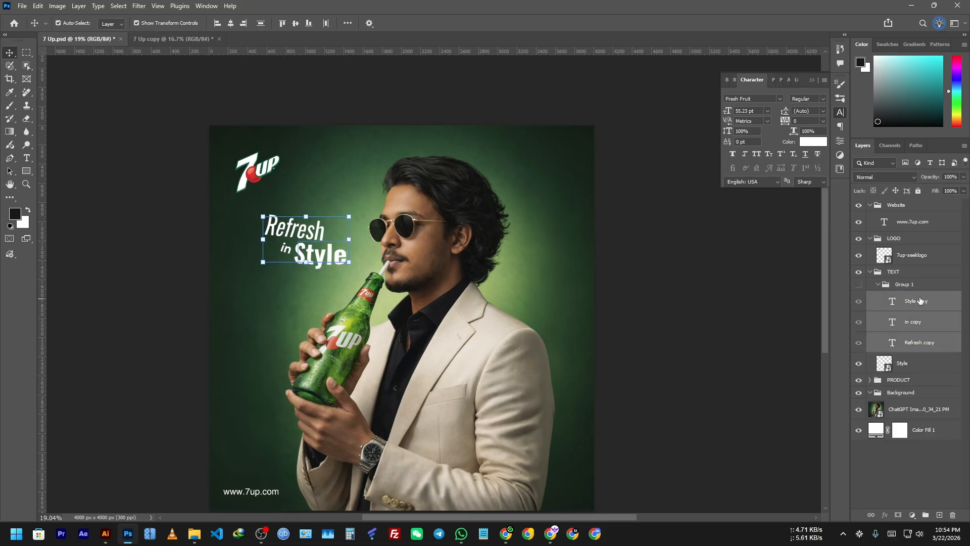
pyautogui.moveTo(919, 300); pyautogui.dragTo(906, 283)
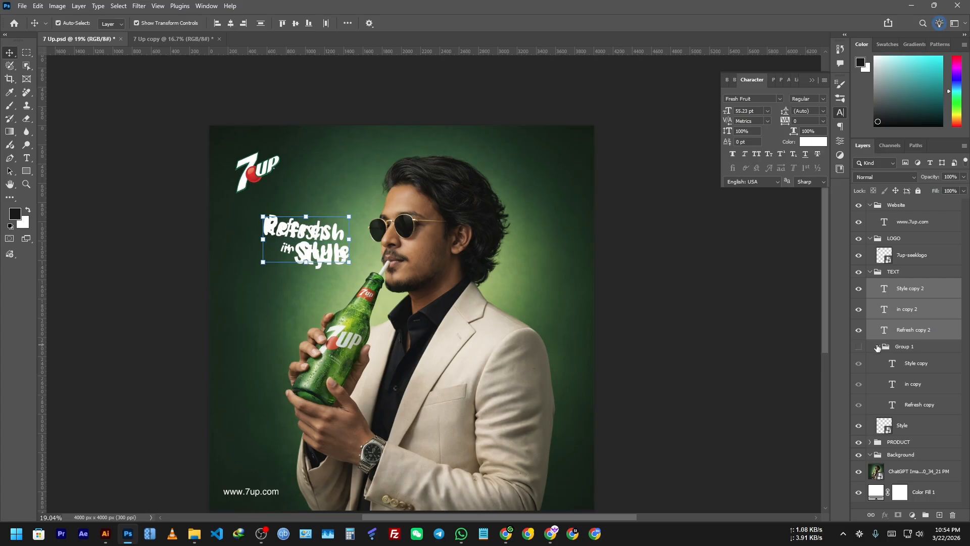
pyautogui.click(878, 348)
pyautogui.rightClick(916, 326)
pyautogui.click(863, 379)
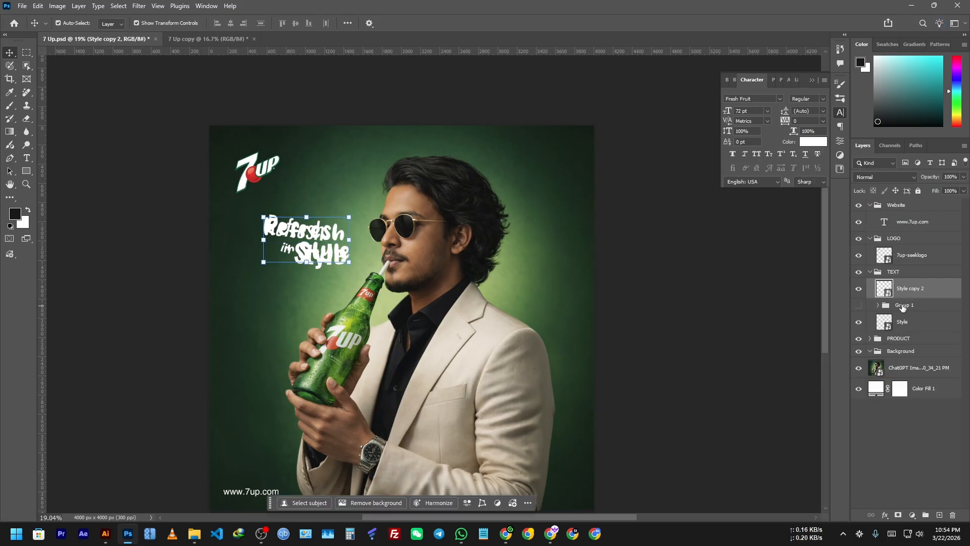
pyautogui.click(858, 321)
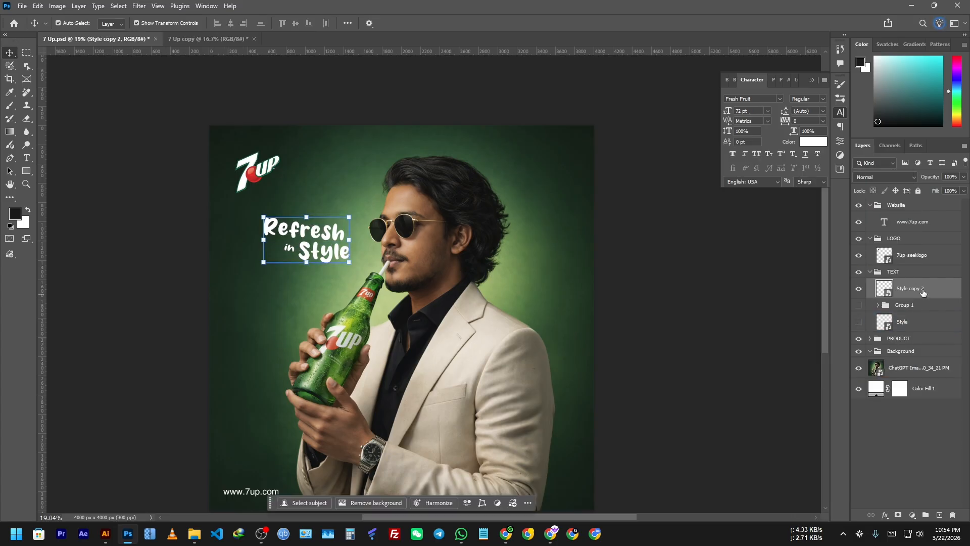
# Warp the Fresh Fruit headline Smart Object so Refresh swells upward at its start and Style bulges downward, and apply the transform
pyautogui.hotkey('ctrl', 't')
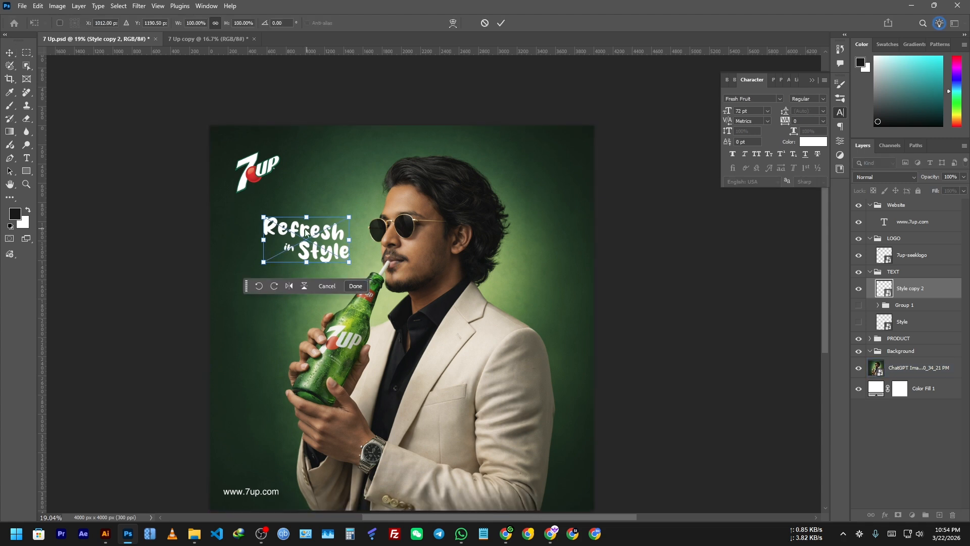
pyautogui.rightClick(306, 229)
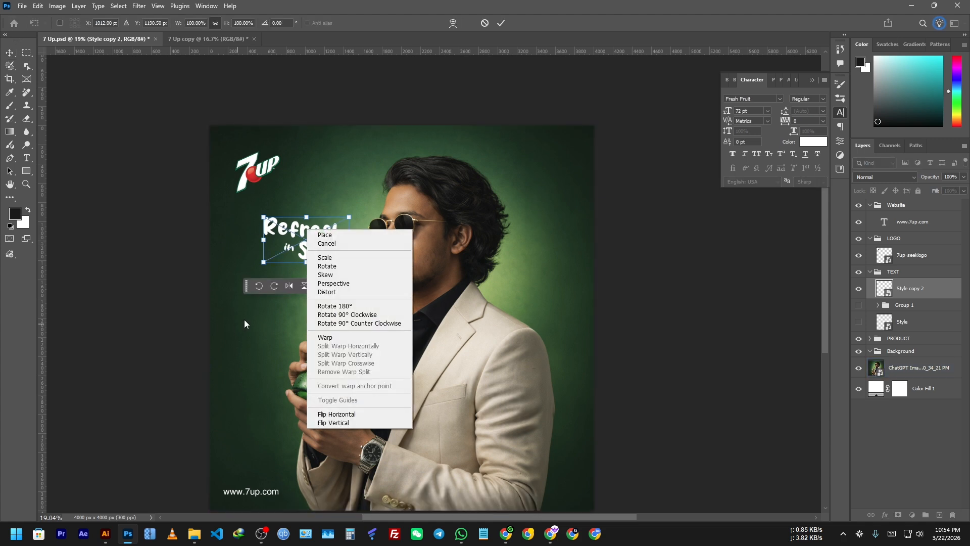
pyautogui.click(333, 337)
pyautogui.scroll(5, 293, 244)
pyautogui.moveTo(274, 250); pyautogui.dragTo(271, 259)
pyautogui.moveTo(358, 266); pyautogui.dragTo(359, 273)
pyautogui.moveTo(297, 220); pyautogui.dragTo(294, 215)
pyautogui.moveTo(247, 205); pyautogui.dragTo(292, 191)
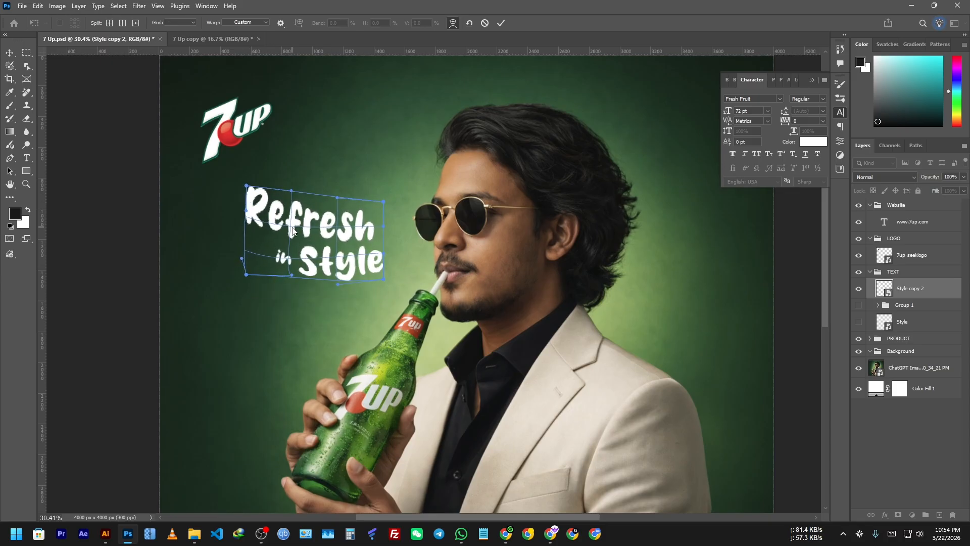
pyautogui.moveTo(359, 221); pyautogui.dragTo(363, 215)
pyautogui.moveTo(306, 226)
pyautogui.mouseDown()
pyautogui.moveTo(276, 220)
pyautogui.moveTo(299, 225)
pyautogui.mouseUp()
pyautogui.moveTo(293, 259); pyautogui.dragTo(295, 254)
pyautogui.moveTo(361, 267)
pyautogui.mouseDown()
pyautogui.moveTo(378, 289)
pyautogui.moveTo(337, 268)
pyautogui.moveTo(384, 277)
pyautogui.moveTo(346, 271)
pyautogui.mouseUp()
pyautogui.click(363, 316)
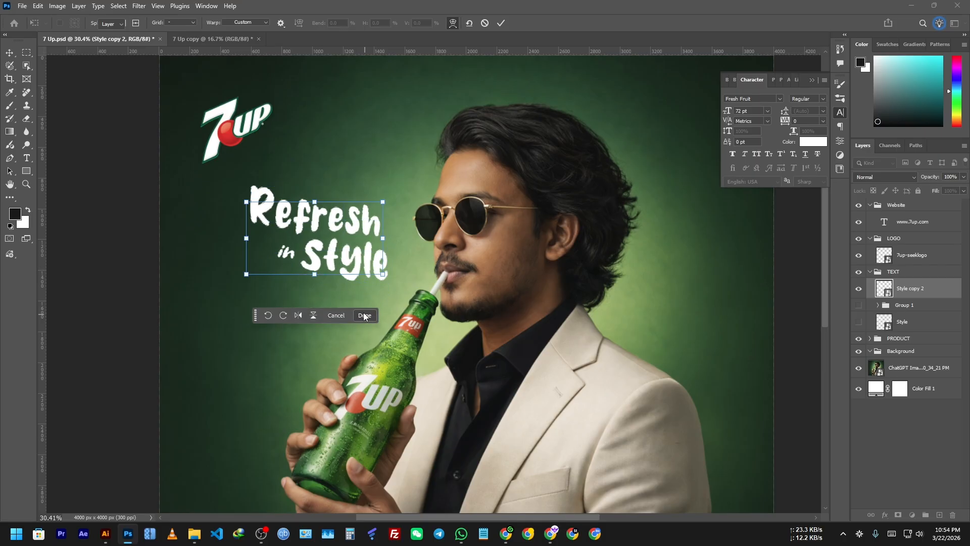
pyautogui.click(111, 203)
pyautogui.scroll(-5, 119, 275)
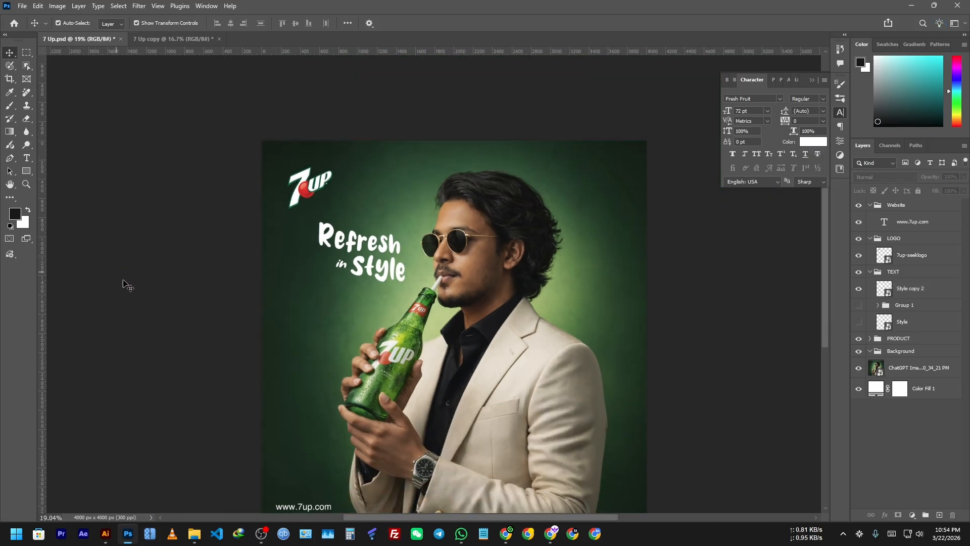
pyautogui.click(866, 256)
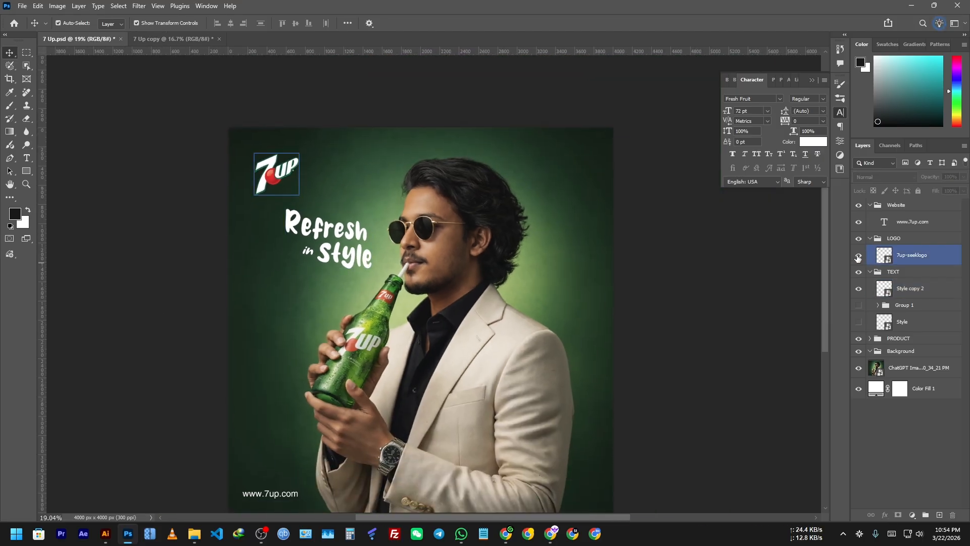
pyautogui.click(857, 257)
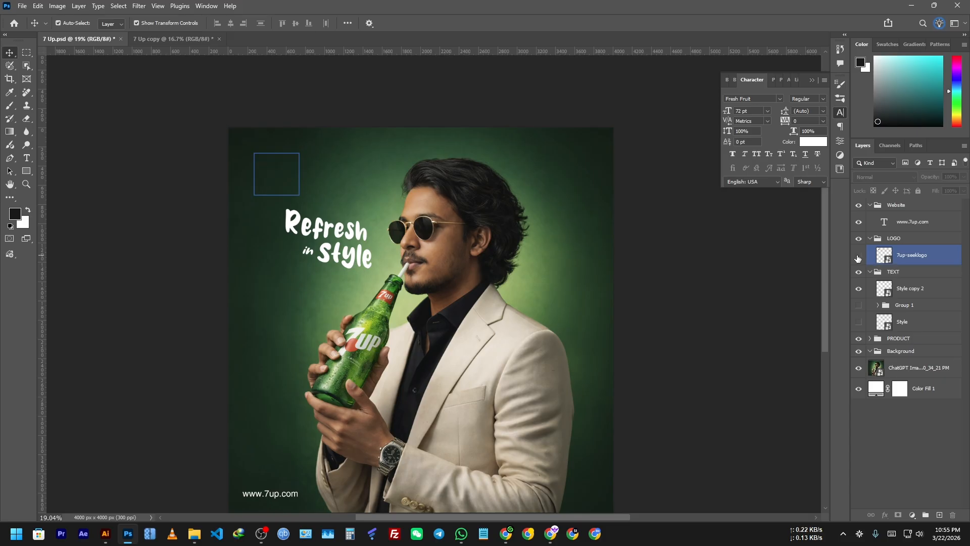
pyautogui.click(863, 270)
pyautogui.click(858, 255)
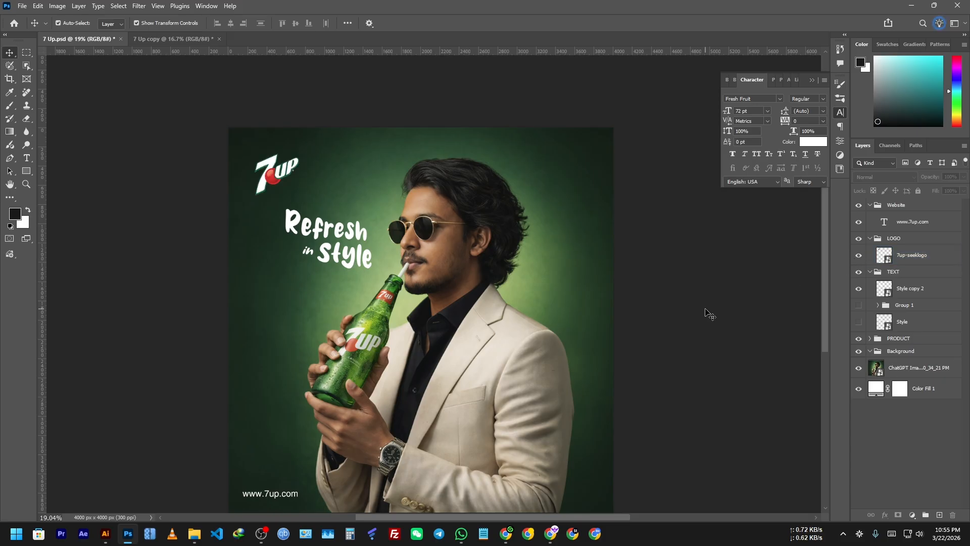
# Hide the warped Fresh Fruit headline and show the Oswald headline Smart Object instead
pyautogui.click(389, 301)
pyautogui.click(327, 232)
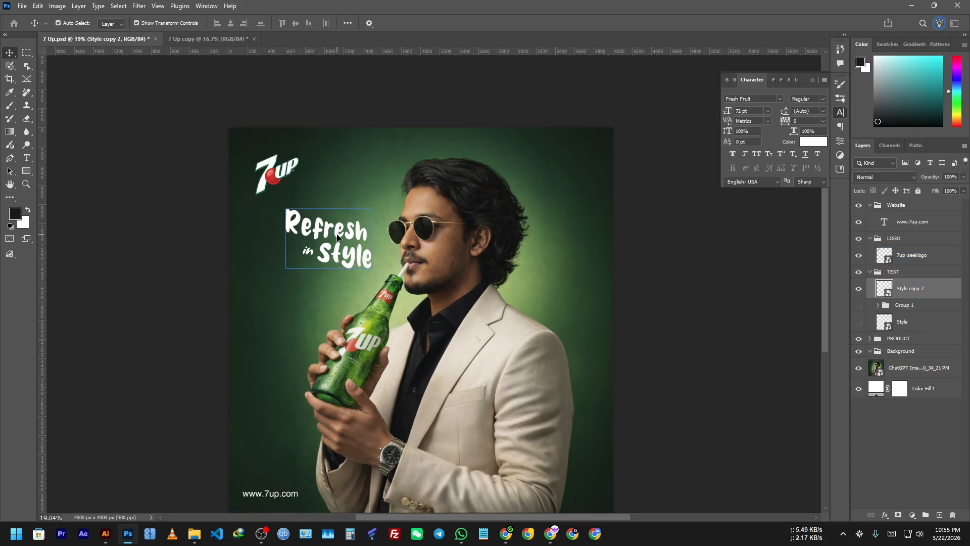
pyautogui.click(859, 289)
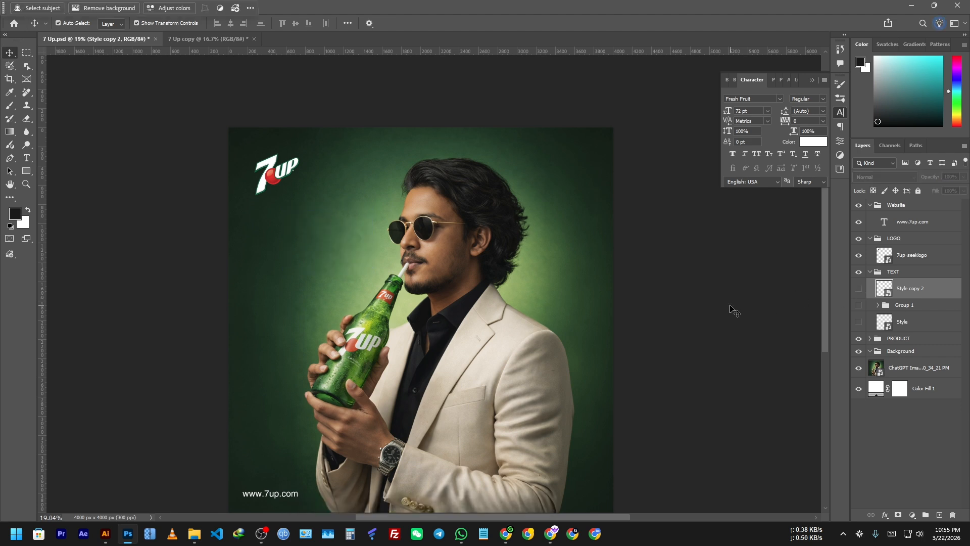
pyautogui.click(859, 322)
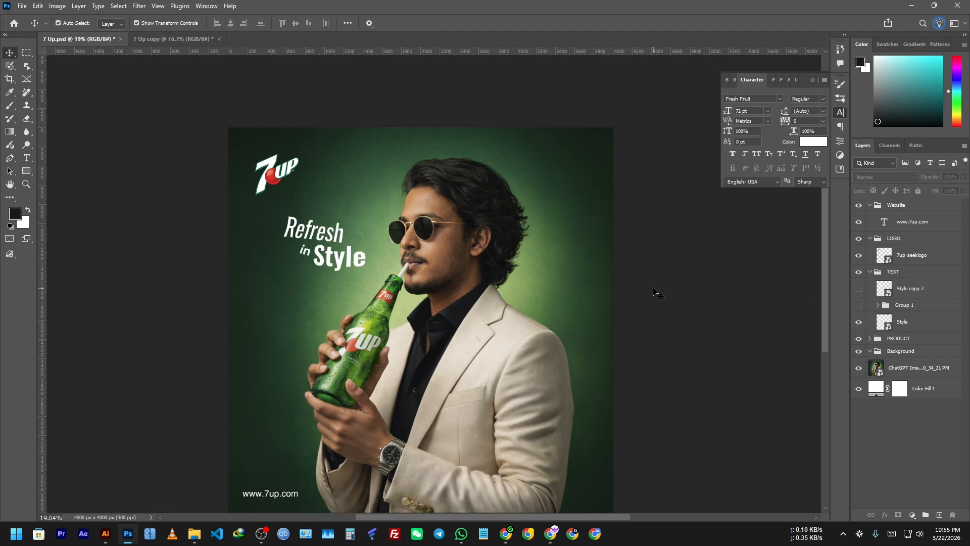
pyautogui.hotkey('ctrl', '-')
# Switch to Pinterest in the browser and examine the Naadan and related drink advertising pins for headline lettering ideas
pyautogui.click(551, 534)
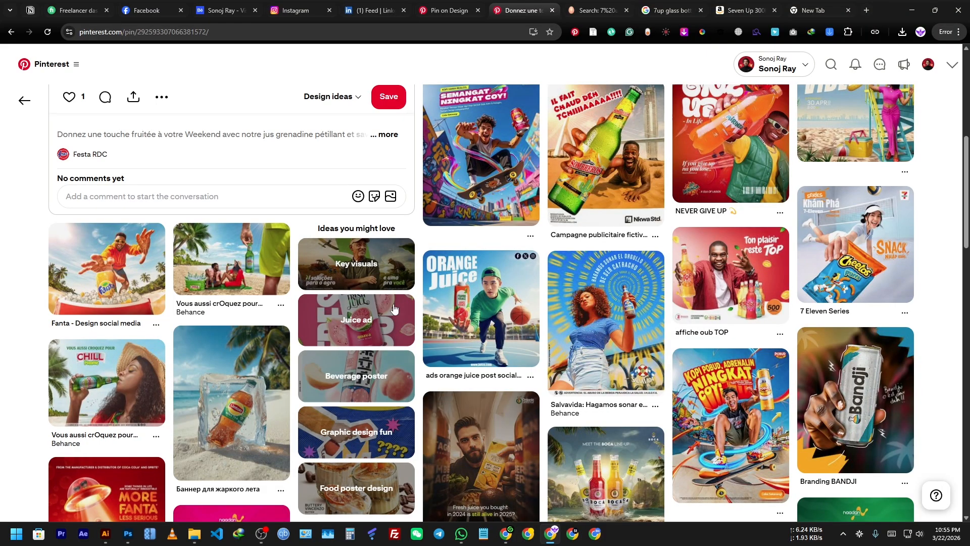
pyautogui.scroll(-4, 145, 261)
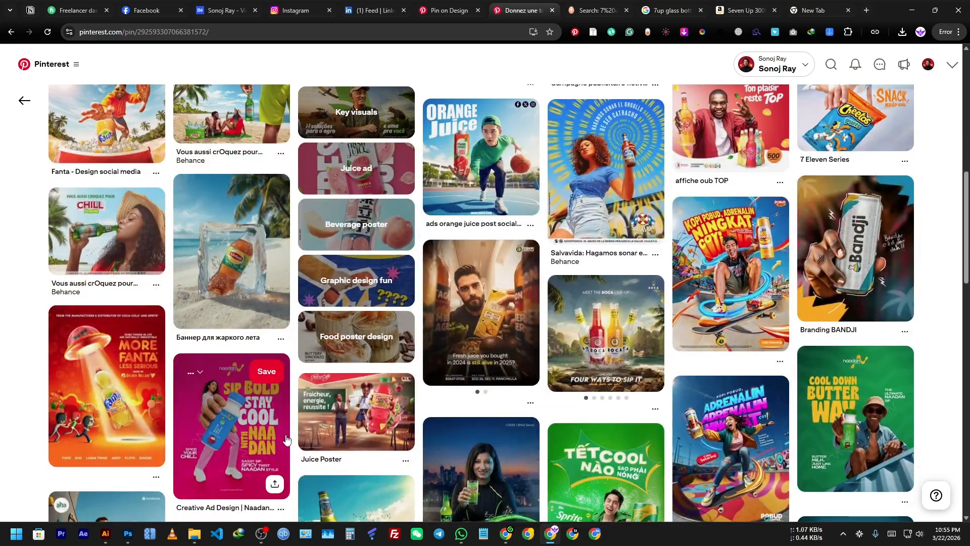
pyautogui.click(260, 429)
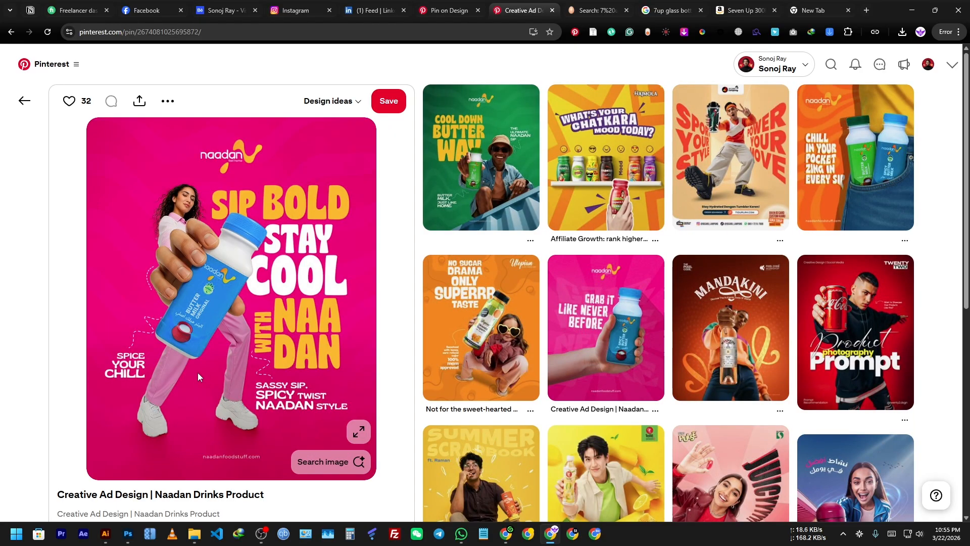
pyautogui.click(468, 134)
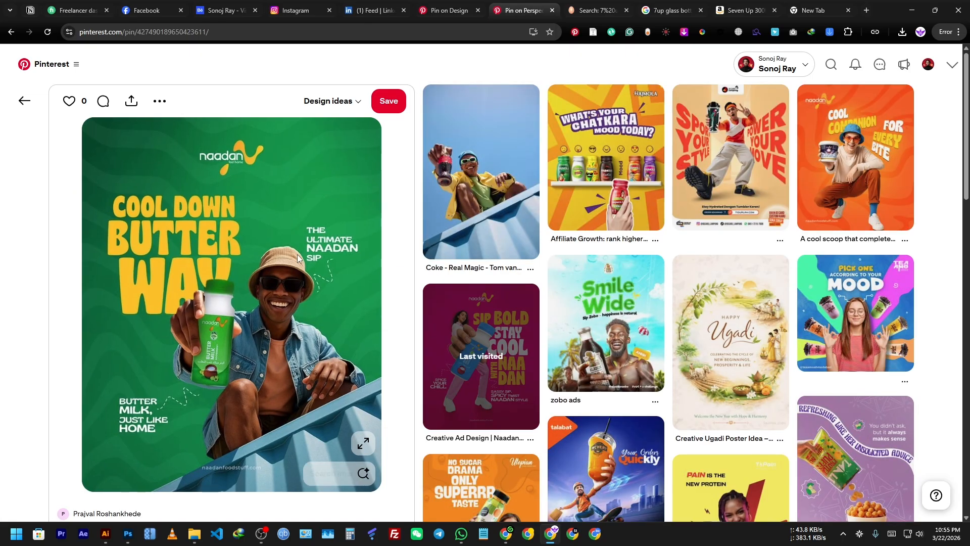
pyautogui.scroll(-5, 299, 259)
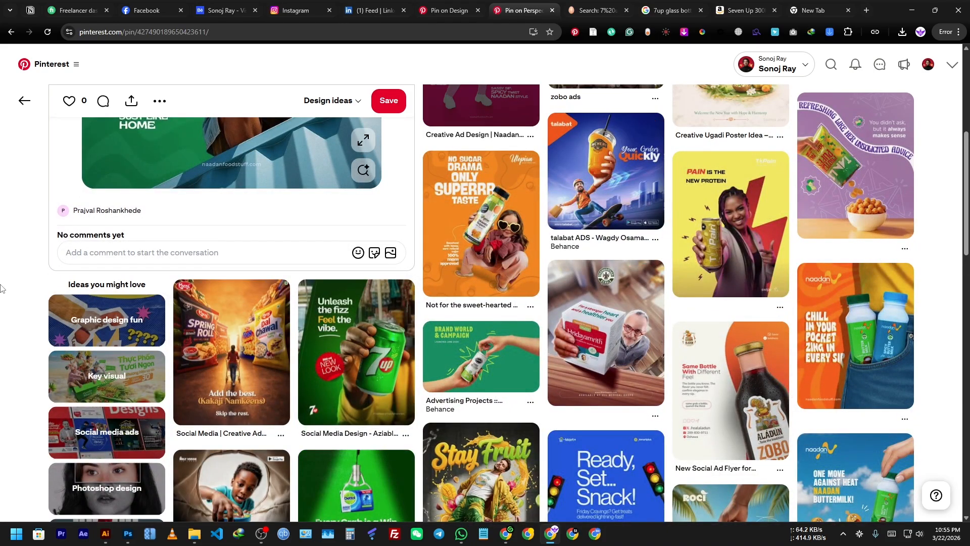
pyautogui.scroll(-3, 1, 288)
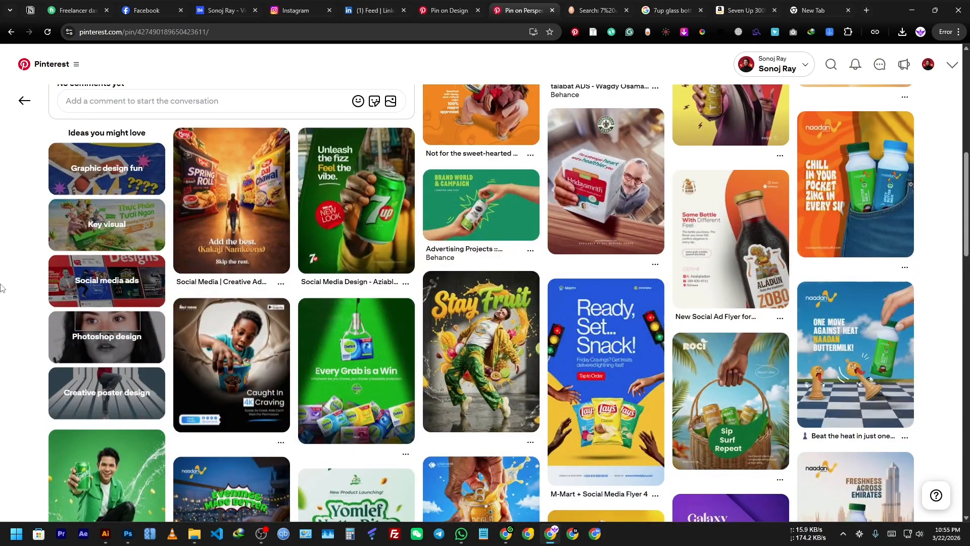
pyautogui.scroll(-4, 1, 287)
pyautogui.hotkey('alt', 'Left')
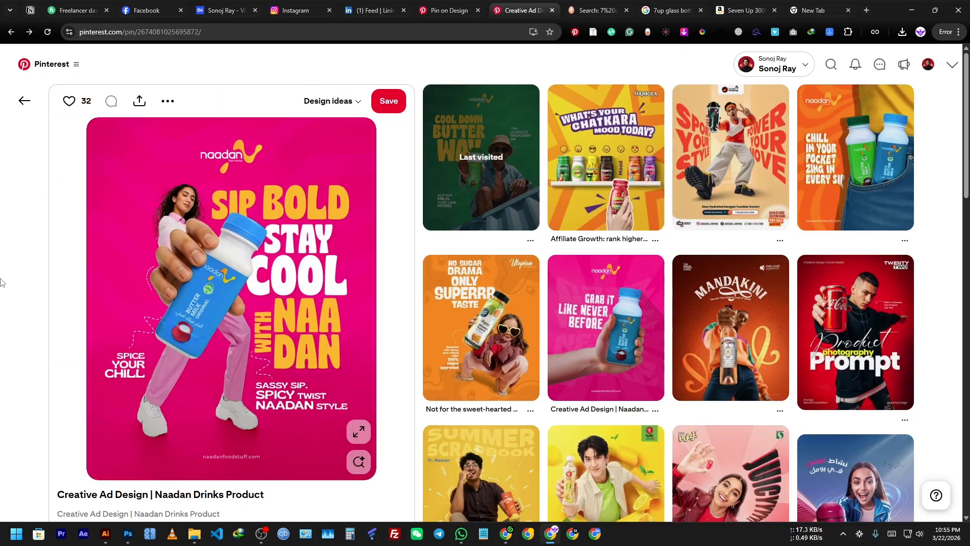
pyautogui.click(858, 164)
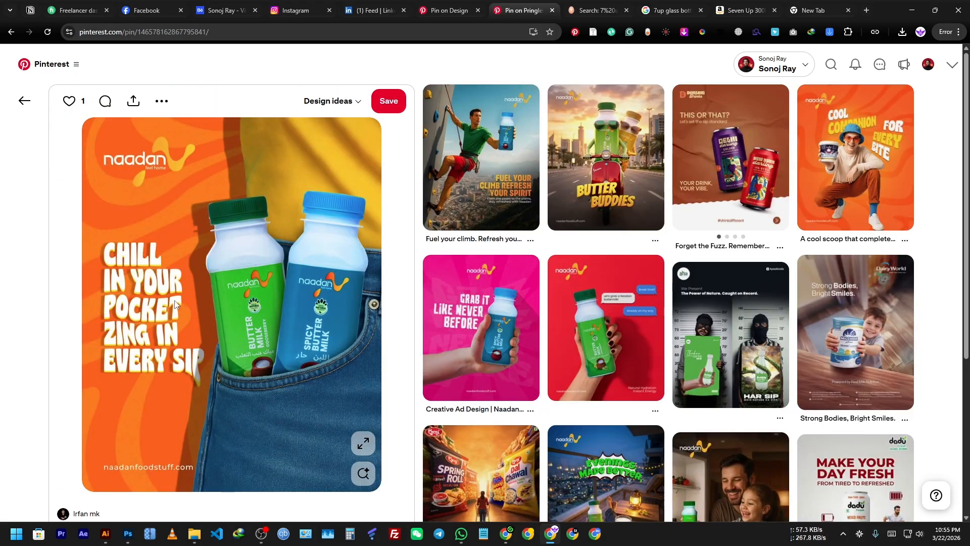
# Open the Naadan "Grab it like never before" pin and save its image to the Downloads folder
pyautogui.click(476, 341)
pyautogui.rightClick(197, 284)
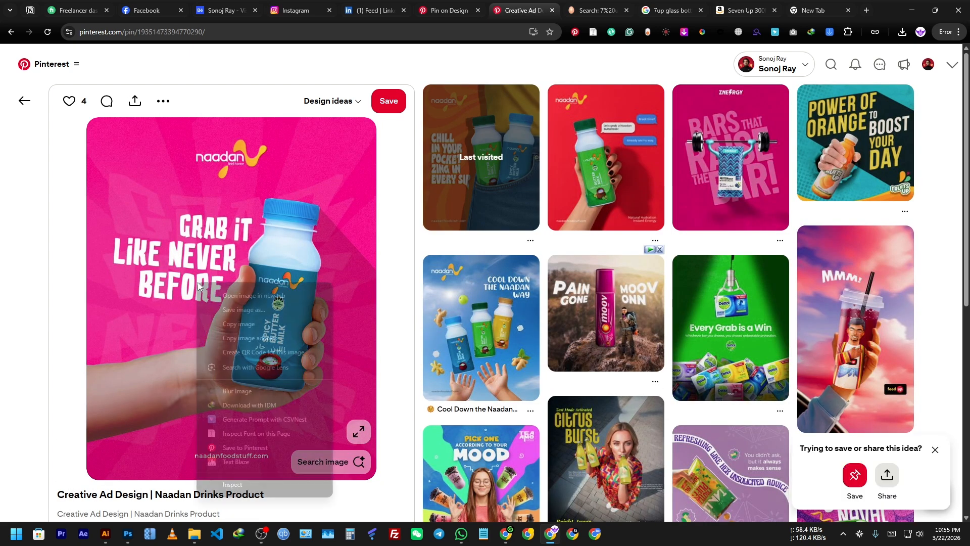
pyautogui.click(264, 310)
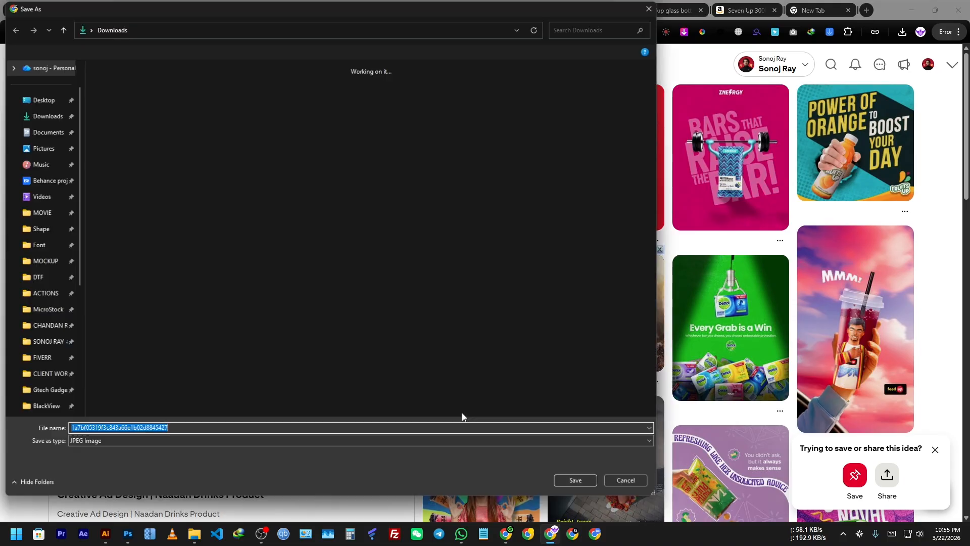
pyautogui.click(575, 480)
# Switch to the other browser window and open the bookmarked WhatTheFont page in a new tab
pyautogui.hotkey('alt', 'Tab')
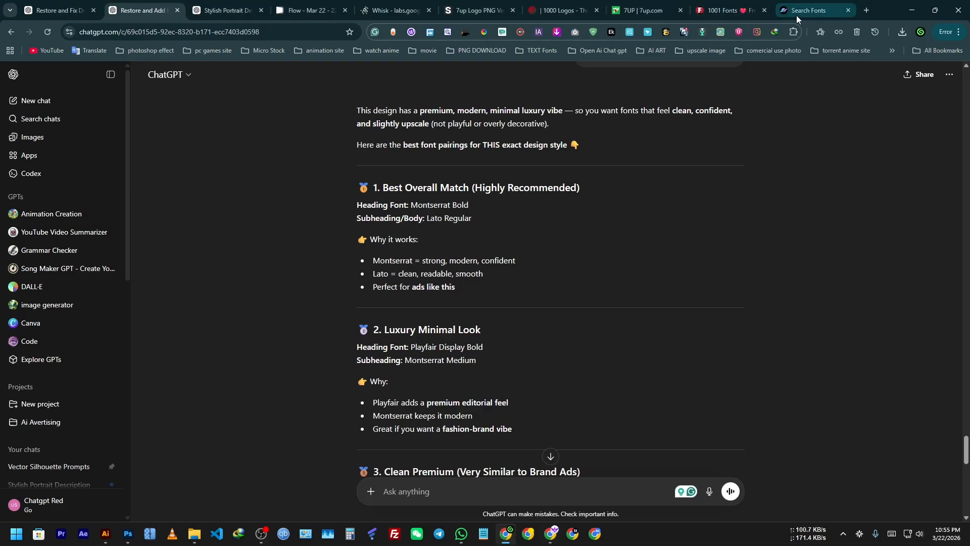
pyautogui.click(867, 10)
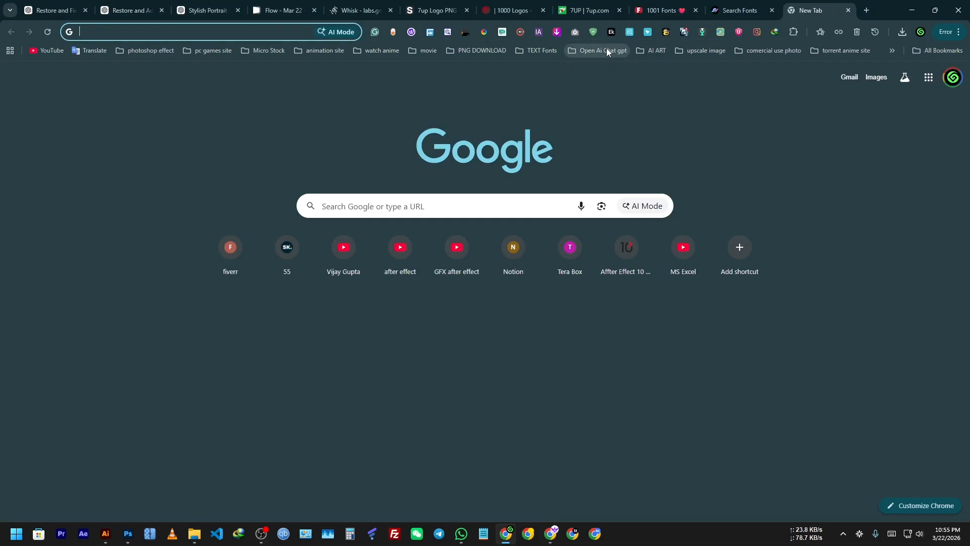
pyautogui.click(607, 52)
pyautogui.moveTo(532, 51)
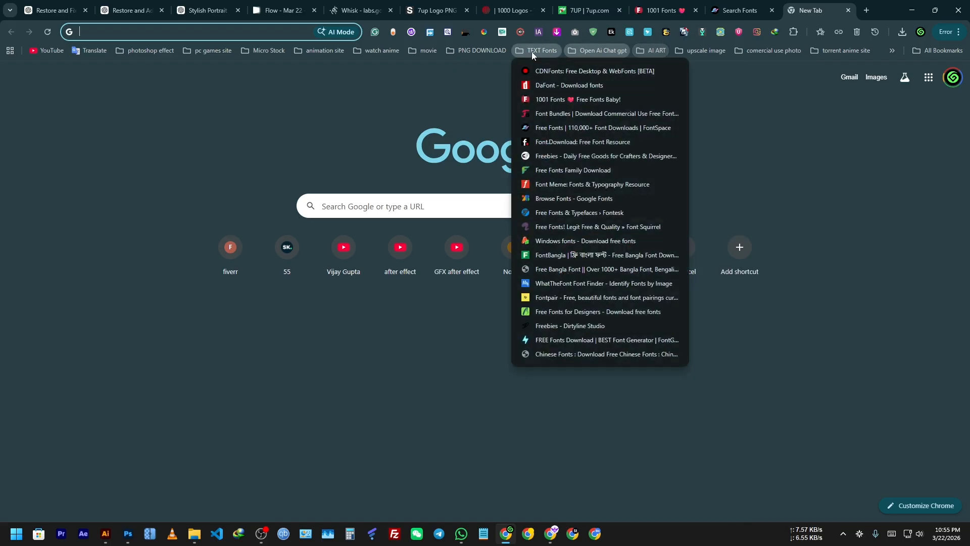
pyautogui.click(554, 285)
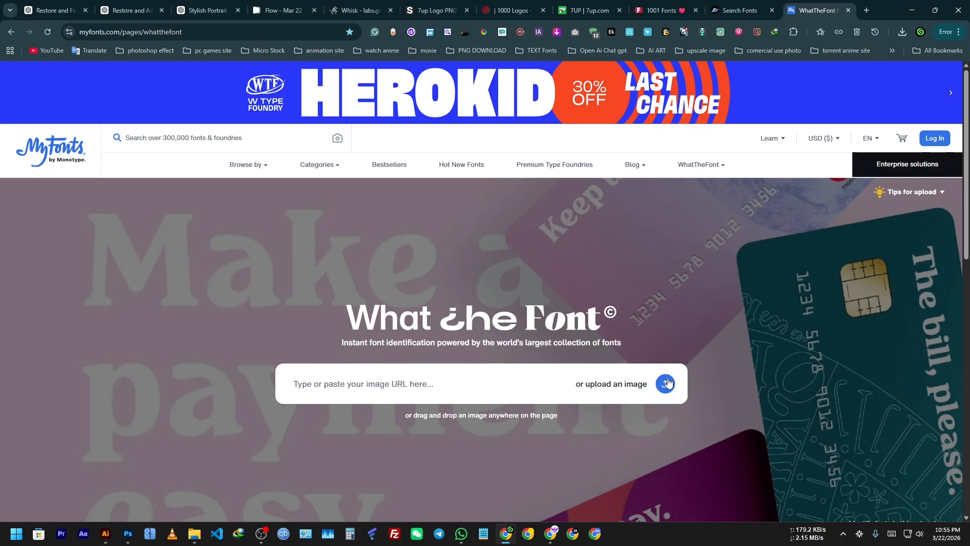
# Upload the saved Naadan poster image from Downloads to WhatTheFont and dismiss the sign-up offer
pyautogui.click(666, 384)
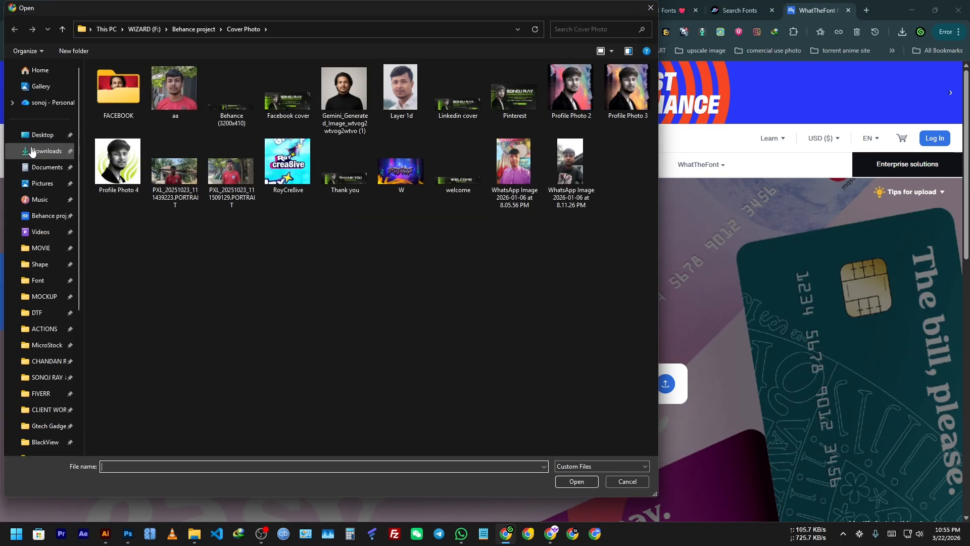
pyautogui.click(31, 152)
pyautogui.doubleClick(115, 111)
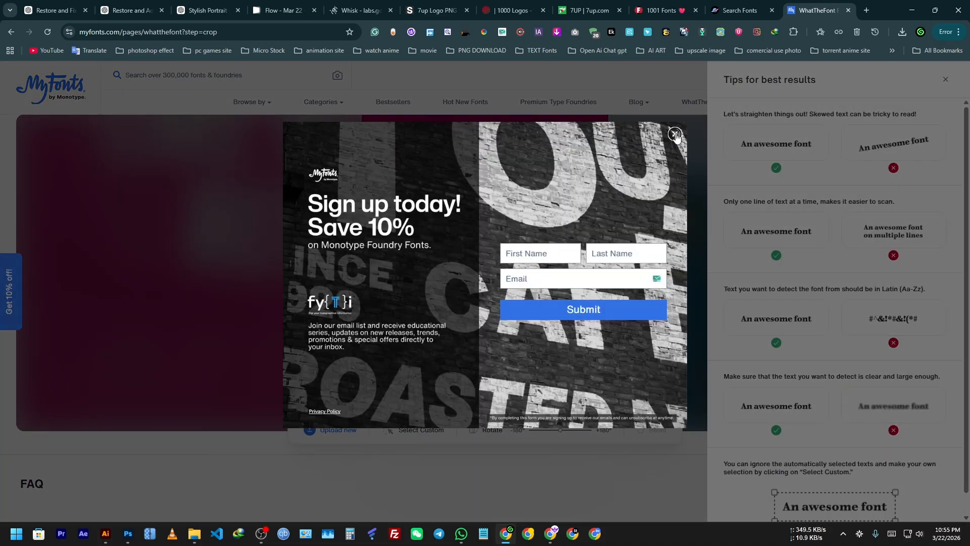
pyautogui.click(675, 134)
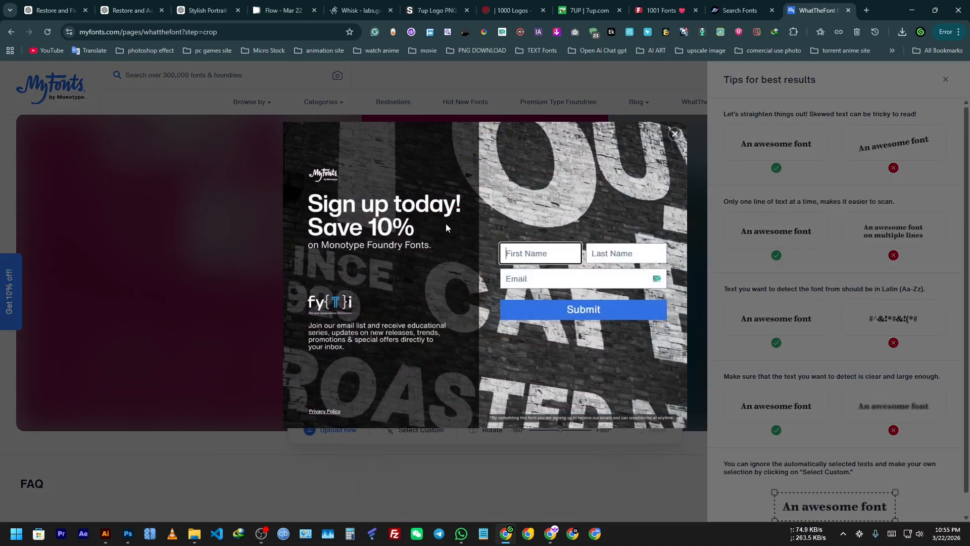
pyautogui.click(672, 134)
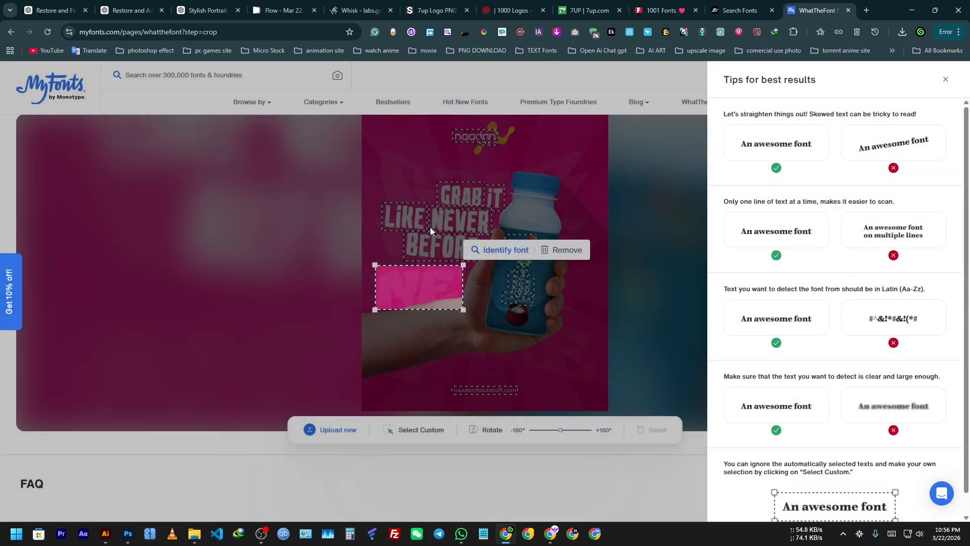
# Choose the word NEVER in the uploaded poster and identify its font
pyautogui.click(430, 226)
pyautogui.click(435, 223)
pyautogui.click(507, 254)
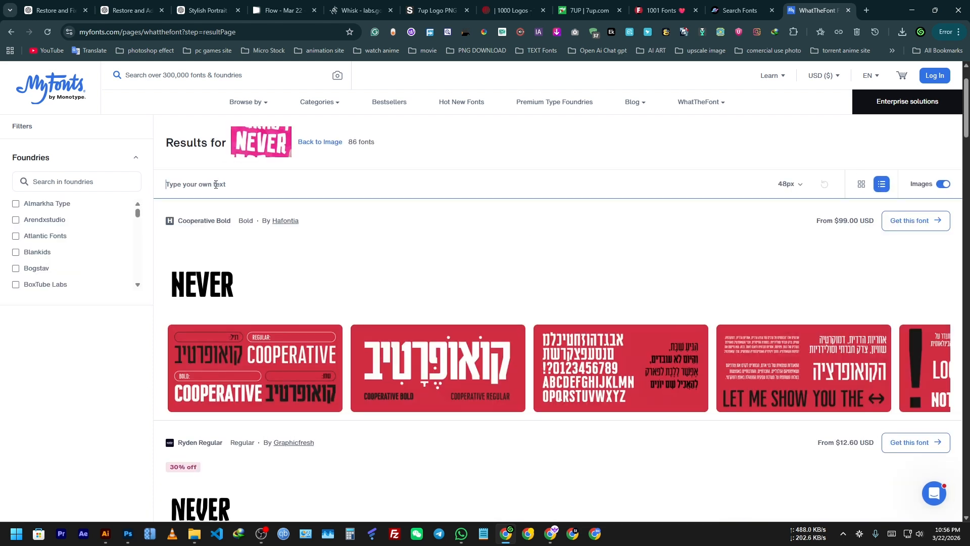
# Set the preview text of the matching fonts to "Refresh in Style" from the clipboard history
pyautogui.click(212, 184)
pyautogui.press('super+v')
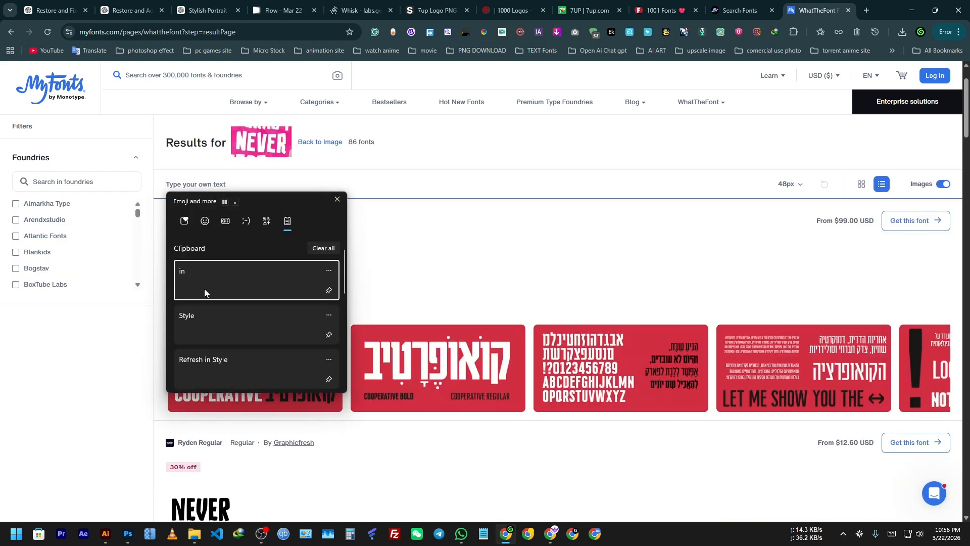
pyautogui.click(221, 359)
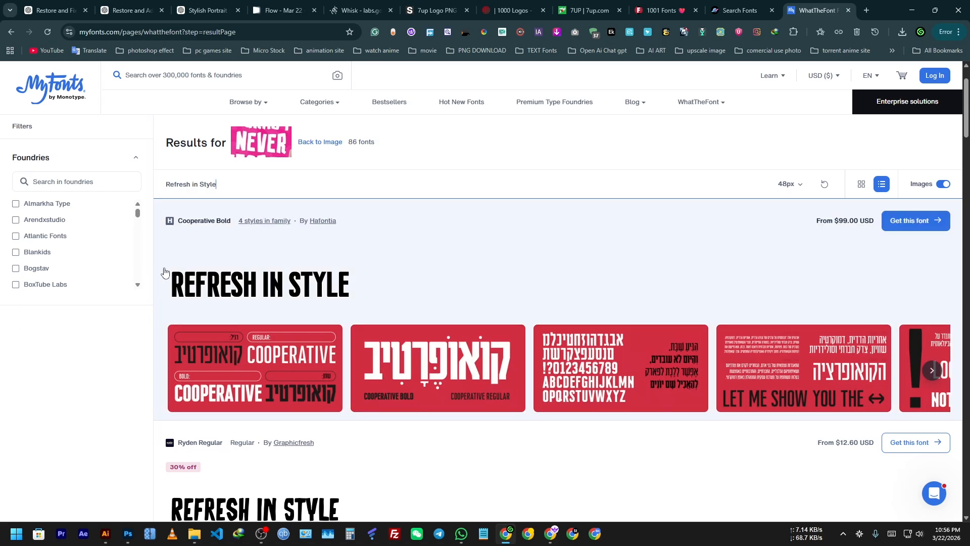
# Copy the Ryden Regular preview of "Refresh in Style" as an image and switch to Illustrator
pyautogui.scroll(-2, 143, 429)
pyautogui.scroll(-2, 218, 392)
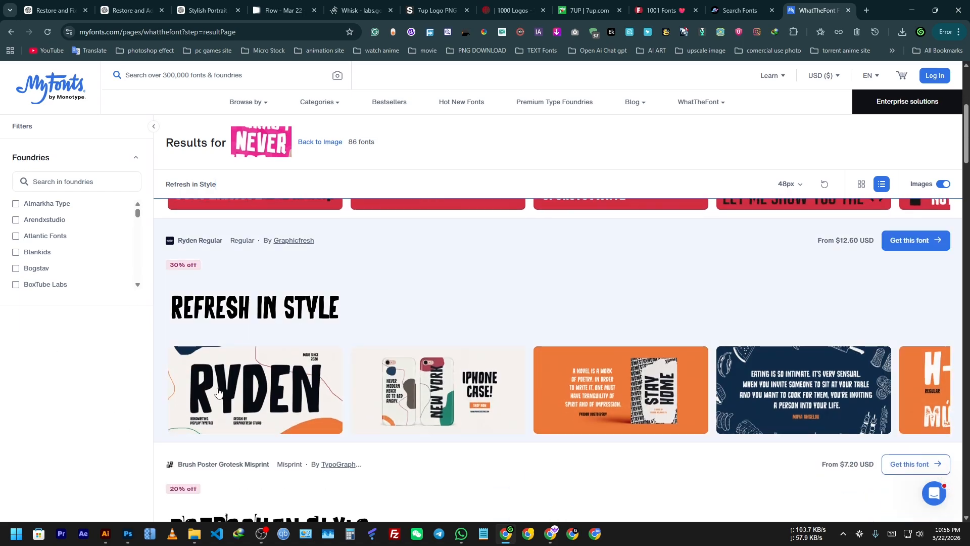
pyautogui.rightClick(264, 306)
pyautogui.click(296, 343)
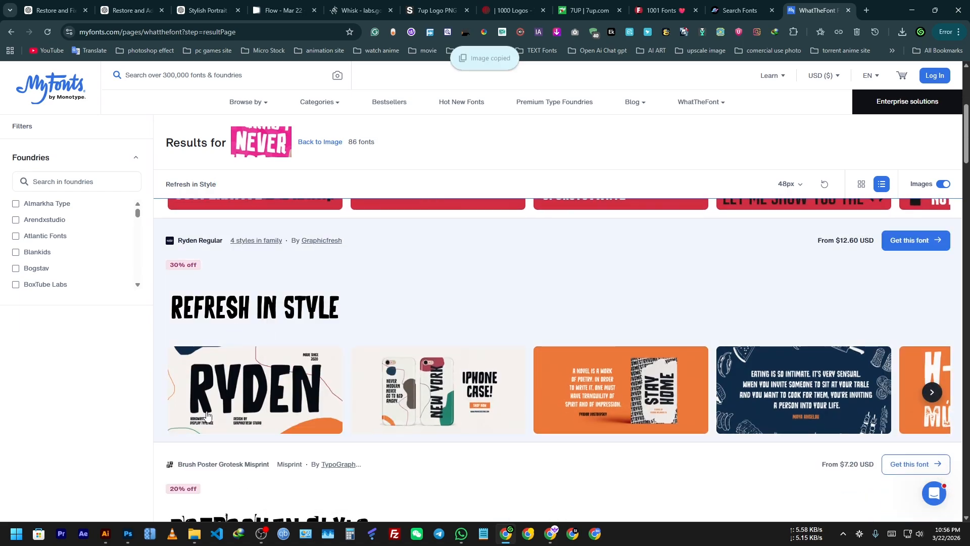
pyautogui.hotkey('alt', 'Tab')
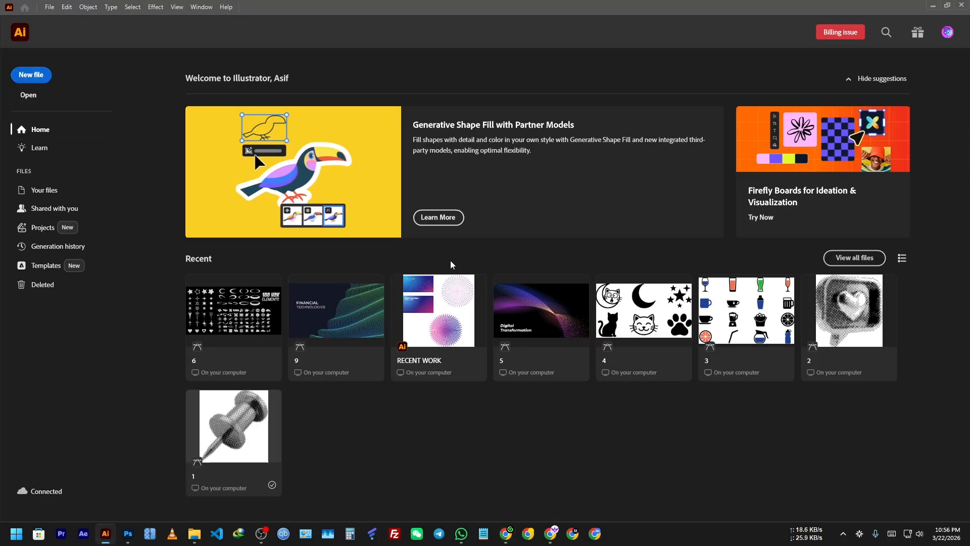
# Create a new 4K document of 3840 x 2160 px and paste the copied Refresh in Style lettering image
pyautogui.hotkey('ctrl', 'n')
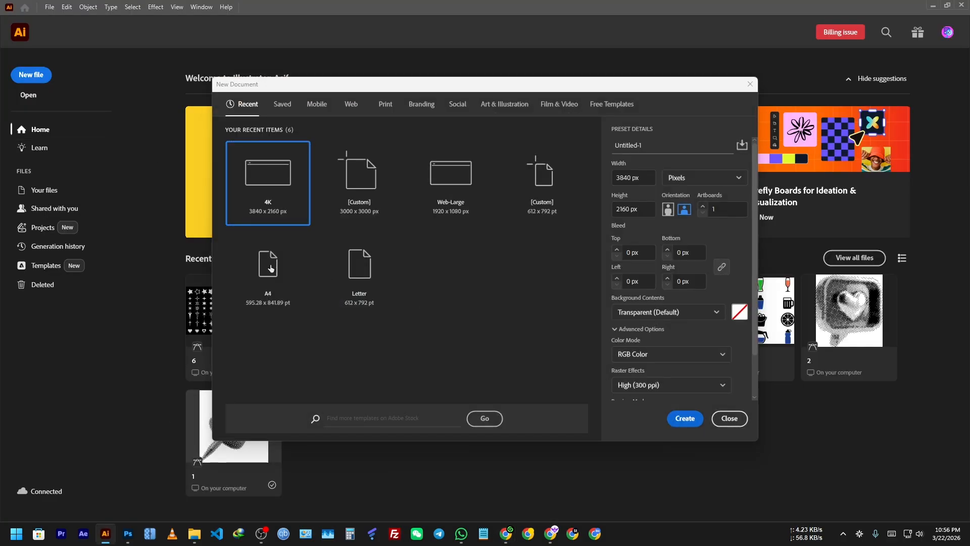
pyautogui.click(685, 418)
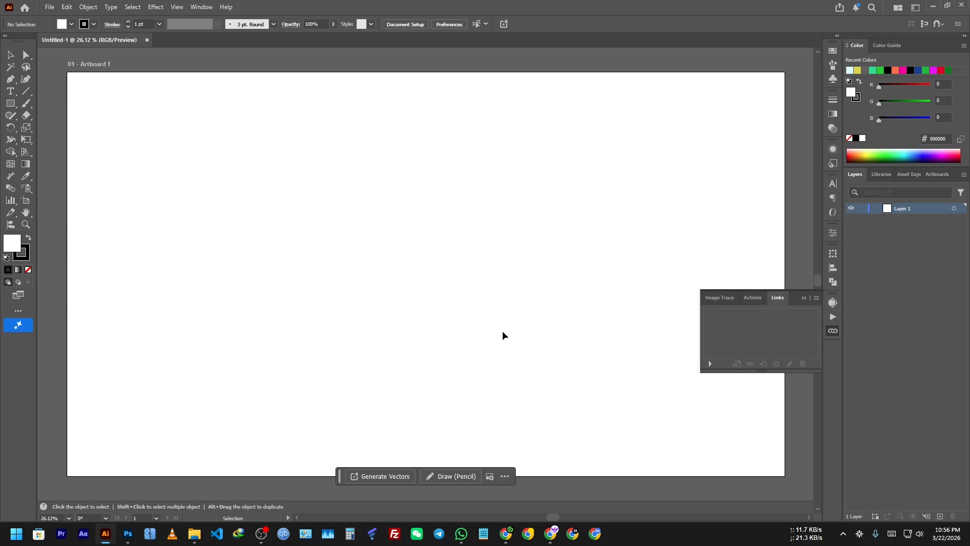
pyautogui.hotkey('ctrl', 'v')
# Image-trace the pasted lettering with the Sketched Art preset and expand the result into vector shapes
pyautogui.click(237, 24)
pyautogui.click(220, 141)
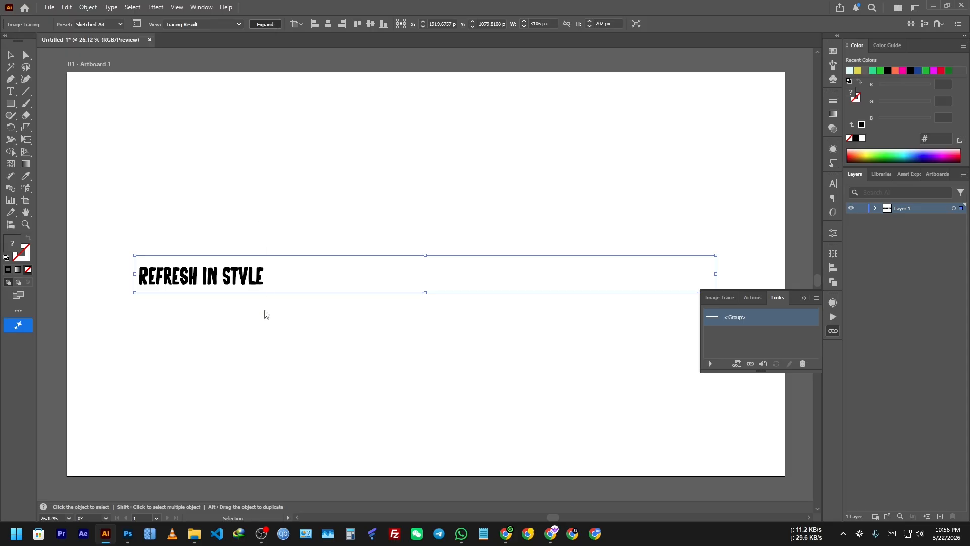
pyautogui.click(267, 21)
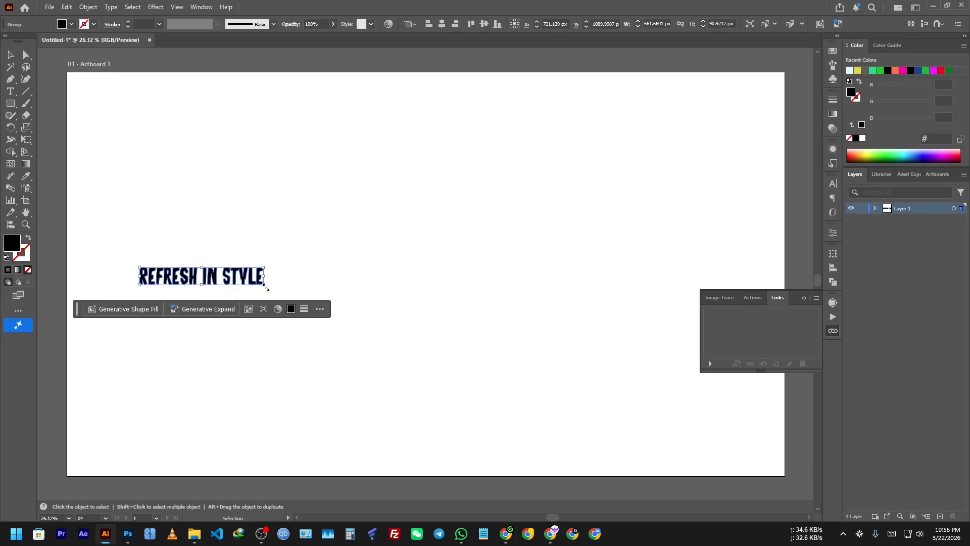
# Ungroup the expanded REFRESH IN STYLE lettering into separate letters
pyautogui.click(307, 259)
pyautogui.scroll(5, 152, 294)
pyautogui.scroll(-3, 367, 186)
pyautogui.click(376, 192)
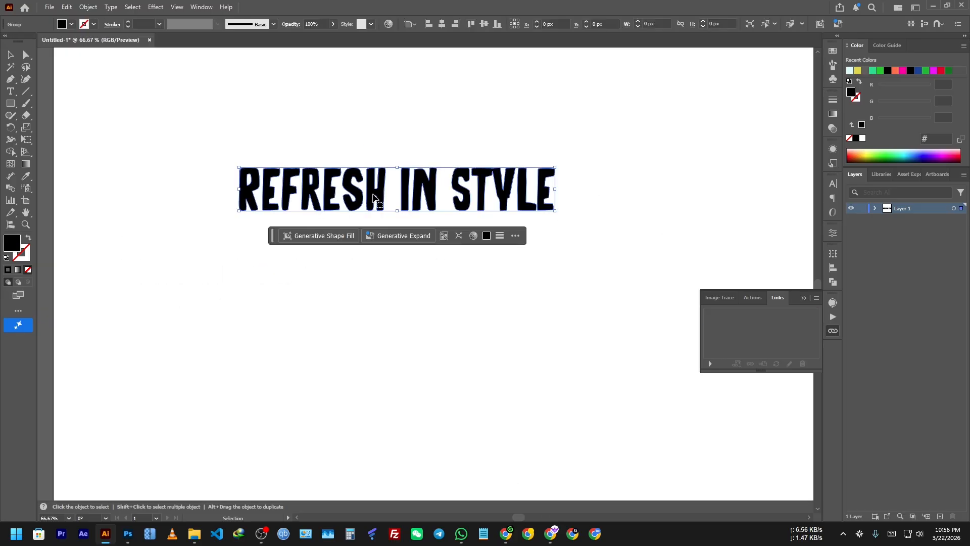
pyautogui.rightClick(375, 195)
pyautogui.click(531, 297)
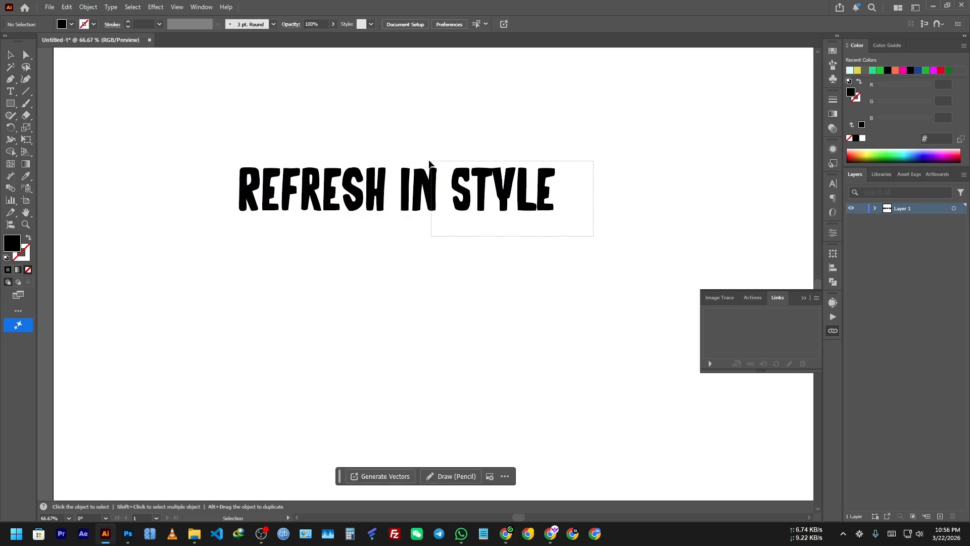
# Move the word STYLE below REFRESH IN and enlarge it to about 344 x 144 px
pyautogui.moveTo(392, 147); pyautogui.dragTo(396, 148)
pyautogui.moveTo(484, 198); pyautogui.dragTo(435, 268)
pyautogui.moveTo(523, 352); pyautogui.dragTo(343, 324)
pyautogui.click(372, 260)
pyautogui.moveTo(373, 260); pyautogui.dragTo(418, 189)
pyautogui.click(374, 345)
pyautogui.moveTo(374, 345); pyautogui.dragTo(410, 249)
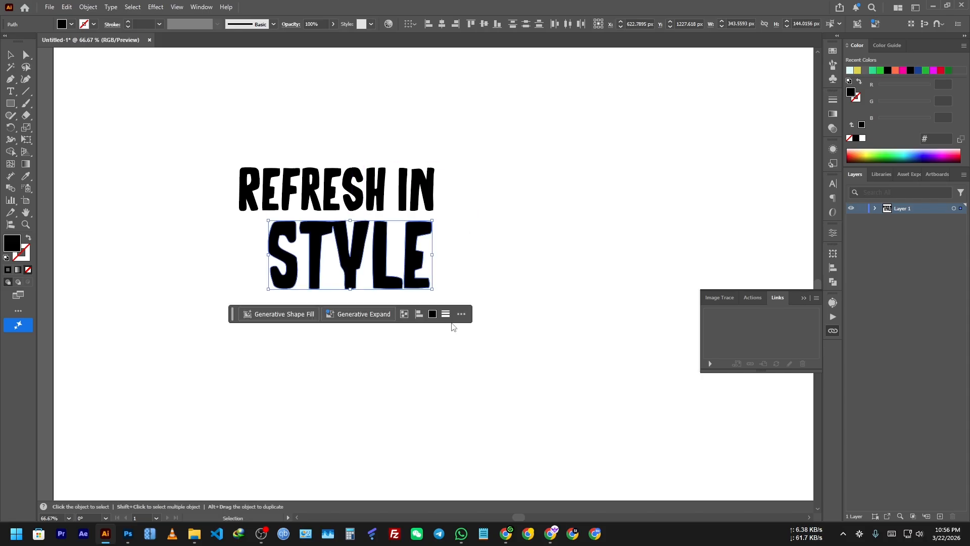
# Shrink the word IN to about 54 x 65 px on the baseline of REFRESH
pyautogui.click(443, 239)
pyautogui.moveTo(207, 169); pyautogui.dragTo(205, 168)
pyautogui.click(505, 191)
pyautogui.click(404, 197)
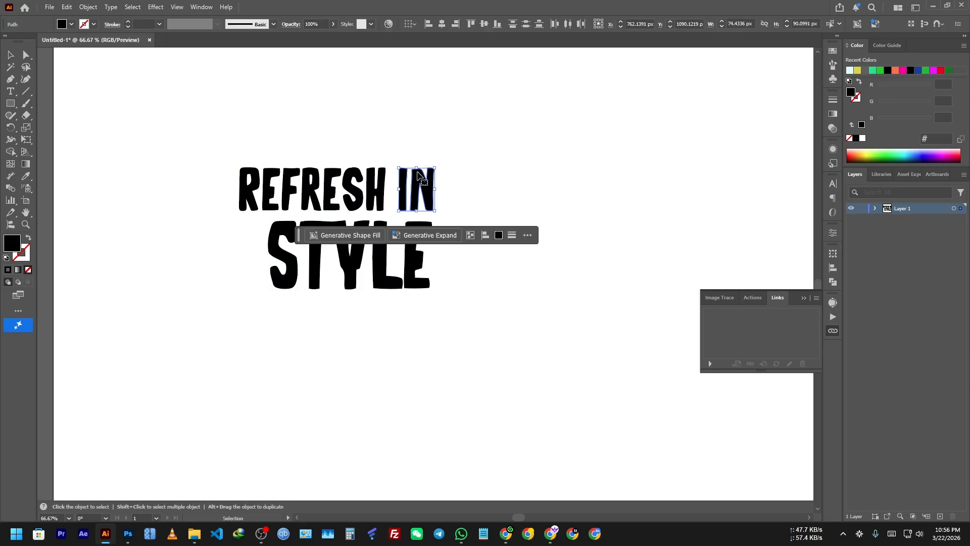
pyautogui.moveTo(418, 171); pyautogui.dragTo(418, 181)
pyautogui.click(476, 188)
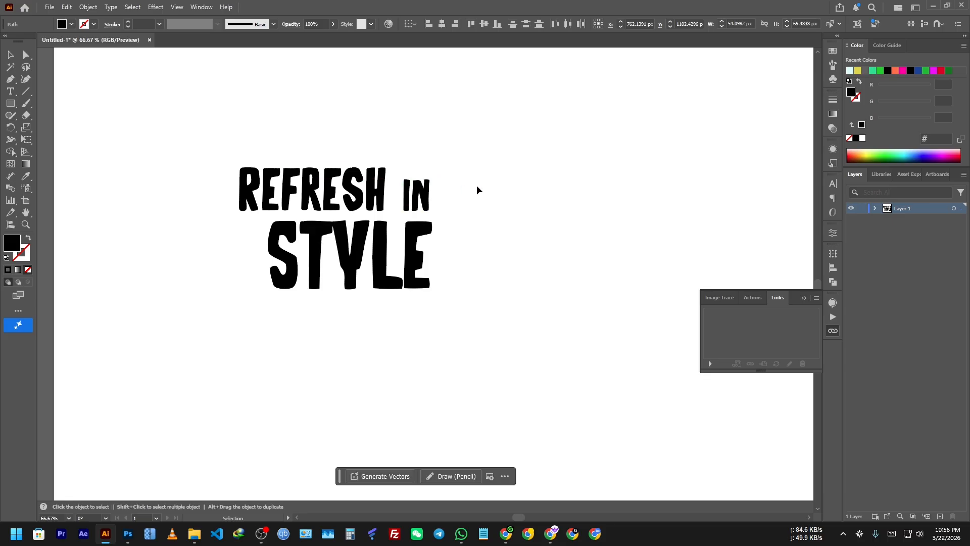
# Draw a small black circle above the letter I of IN as its dot
pyautogui.scroll(4, 408, 177)
pyautogui.rightClick(13, 106)
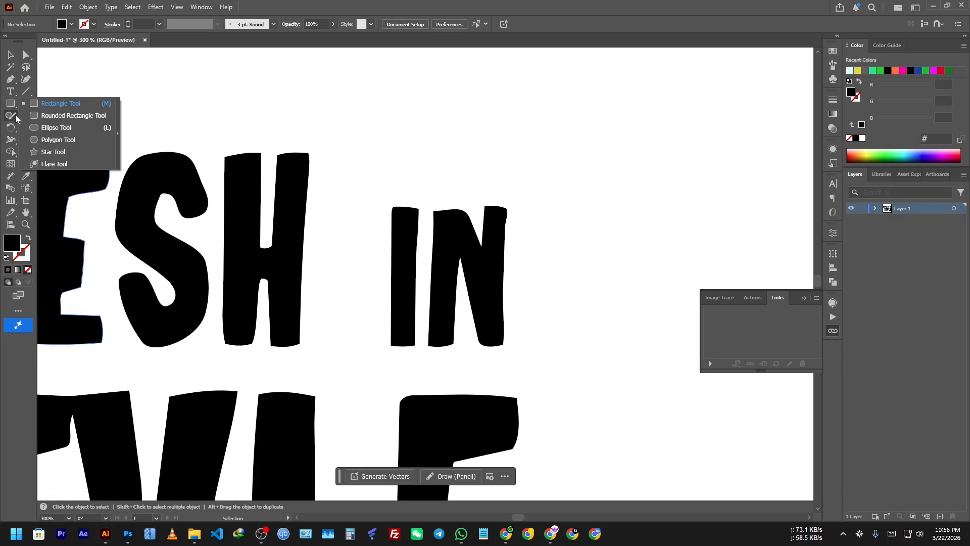
pyautogui.click(55, 126)
pyautogui.moveTo(405, 184); pyautogui.dragTo(415, 197)
pyautogui.press('v')
pyautogui.click(543, 299)
# Group the dot with the letters I and N
pyautogui.click(477, 254)
pyautogui.moveTo(571, 317); pyautogui.dragTo(368, 140)
pyautogui.hotkey('ctrl', '-')
pyautogui.hotkey('ctrl', '-')
pyautogui.click(588, 251)
pyautogui.moveTo(515, 283); pyautogui.dragTo(410, 172)
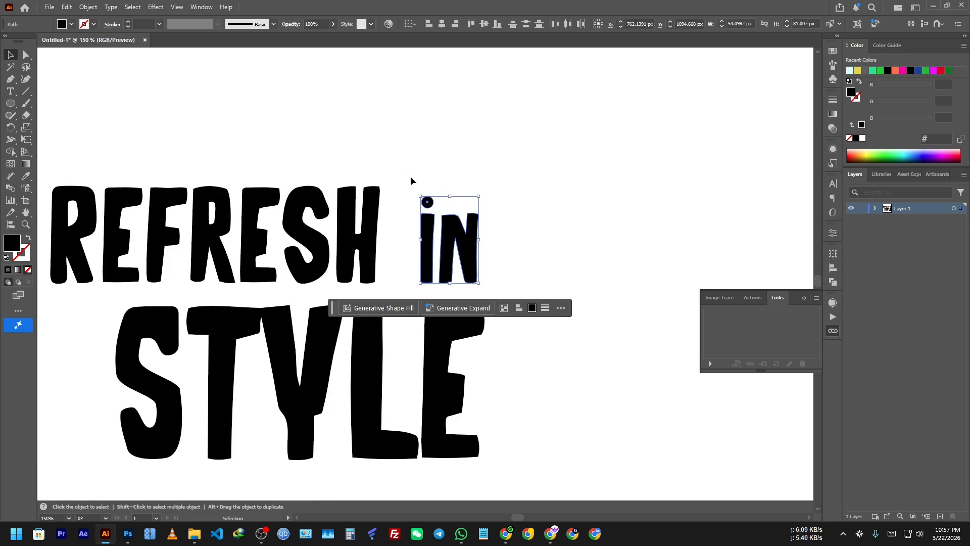
pyautogui.click(552, 216)
pyautogui.hotkey('ctrl', '-')
pyautogui.hotkey('ctrl', '-')
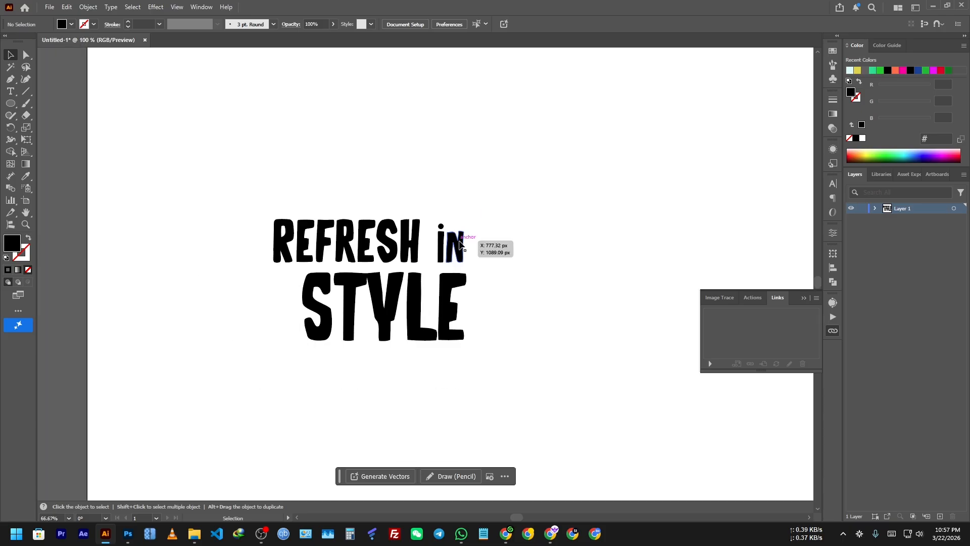
pyautogui.click(460, 245)
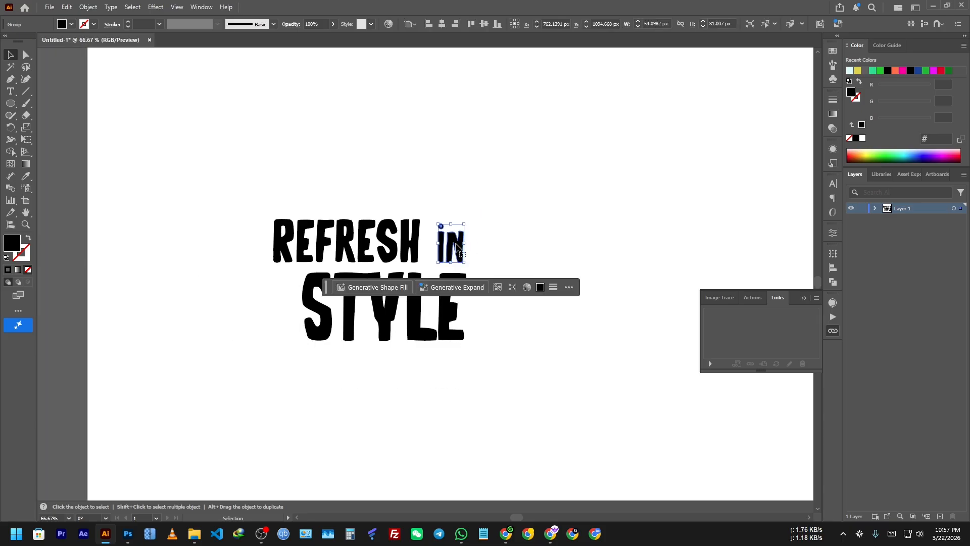
# Shorten the letter N inside the "in" group so that it is lower than the I
pyautogui.doubleClick(456, 247)
pyautogui.hotkey('ctrl', '+')
pyautogui.hotkey('ctrl', '+')
pyautogui.hotkey('ctrl', '+')
pyautogui.click(455, 227)
pyautogui.moveTo(442, 212); pyautogui.dragTo(442, 216)
pyautogui.doubleClick(519, 261)
pyautogui.scroll(-3, 437, 261)
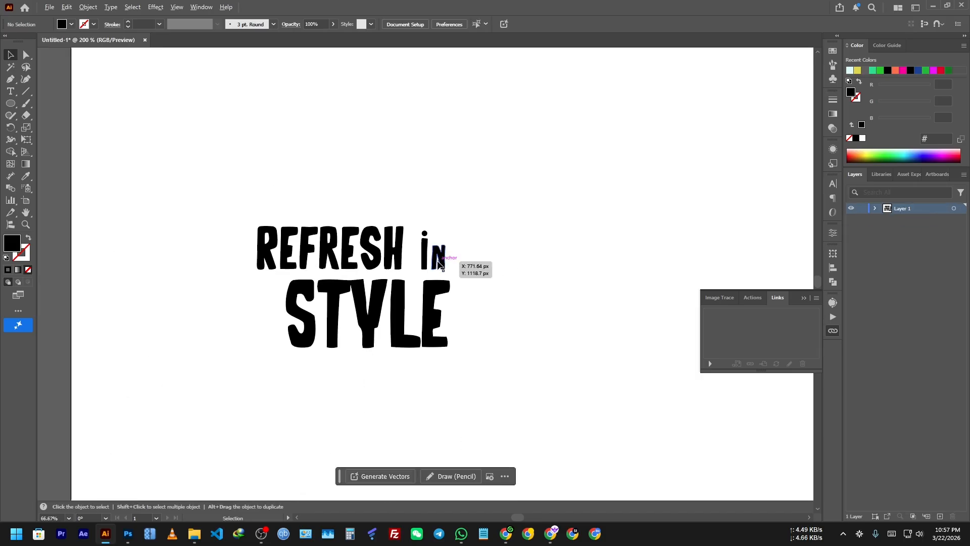
# Enlarge the initial R of REFRESH to about 60 x 128 px and place it just before the E
pyautogui.scroll(1, 378, 263)
pyautogui.click(389, 280)
pyautogui.scroll(2, 389, 279)
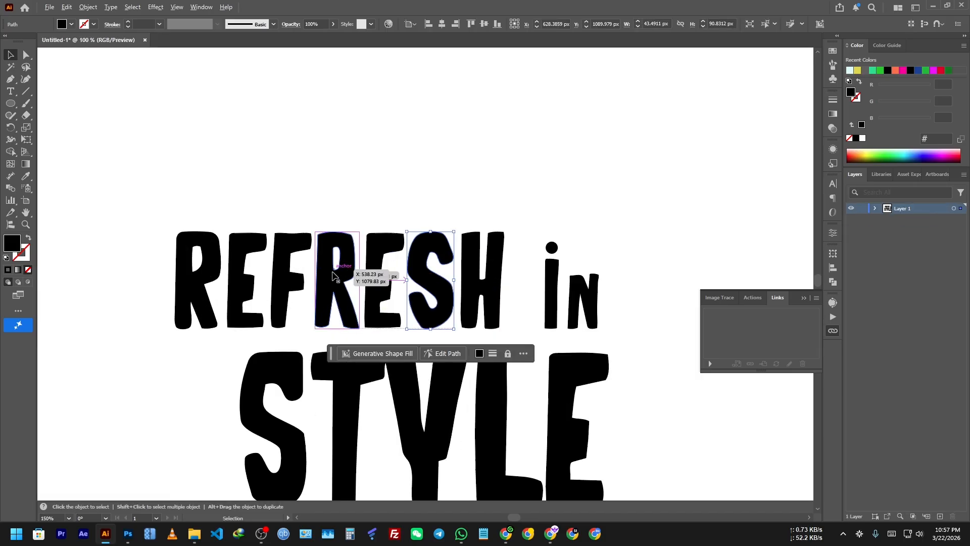
pyautogui.click(163, 251)
pyautogui.moveTo(151, 217); pyautogui.dragTo(152, 165)
pyautogui.moveTo(177, 250); pyautogui.dragTo(166, 247)
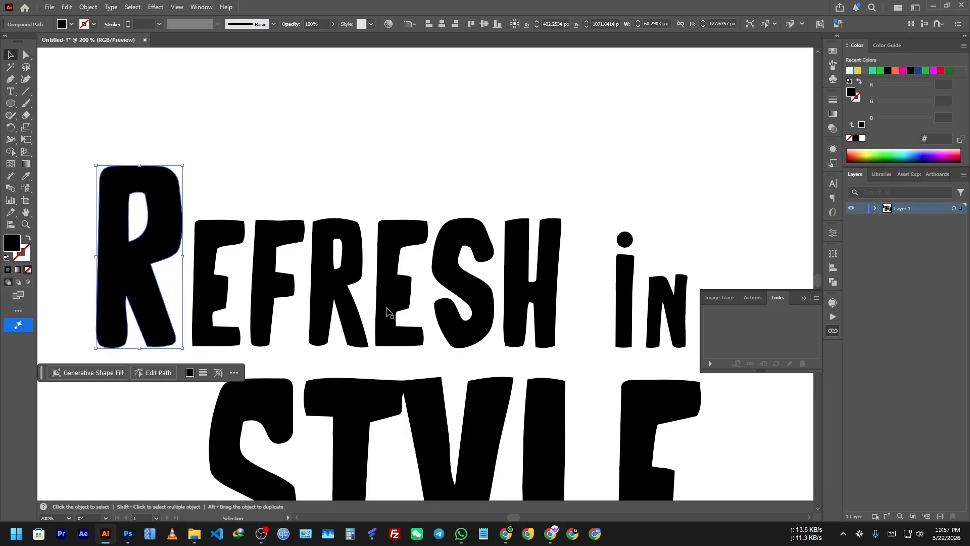
pyautogui.moveTo(405, 317); pyautogui.dragTo(403, 270)
pyautogui.scroll(-3, 405, 274)
pyautogui.click(419, 426)
pyautogui.scroll(1, 493, 356)
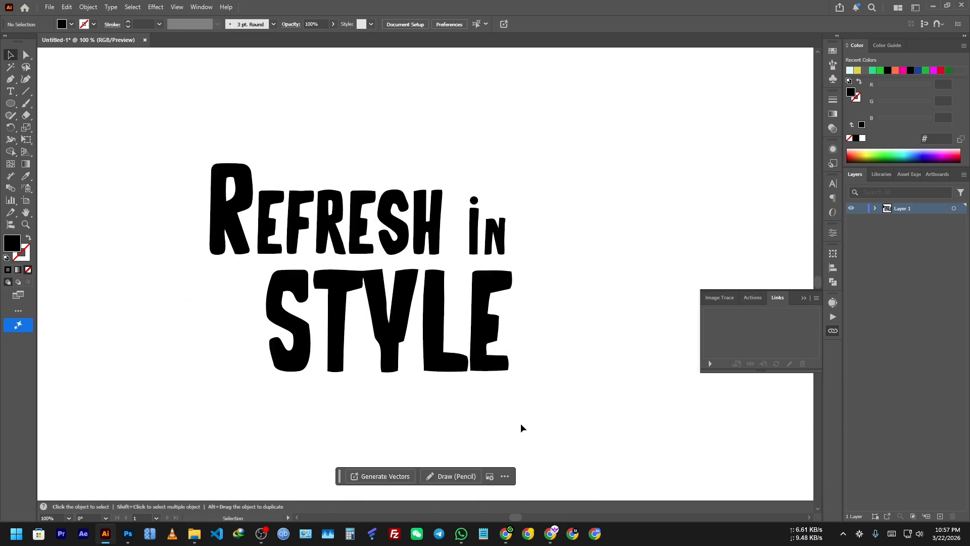
# Ungroup STYLE and shrink the letters TYLE to about 228 x 118 px beside the larger S
pyautogui.moveTo(515, 407); pyautogui.dragTo(382, 323)
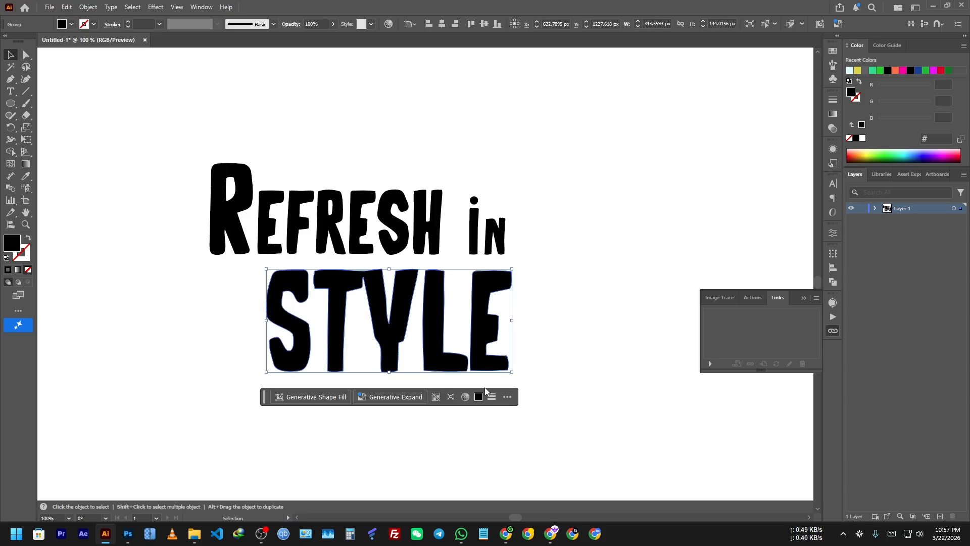
pyautogui.rightClick(482, 328)
pyautogui.click(511, 141)
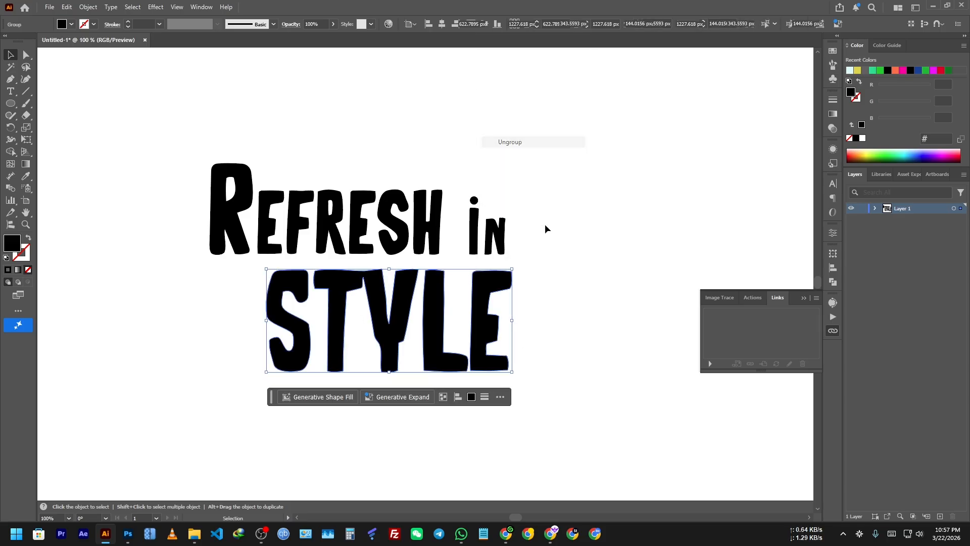
pyautogui.click(545, 223)
pyautogui.press('space')
pyautogui.moveTo(553, 412); pyautogui.dragTo(538, 406)
pyautogui.moveTo(518, 412); pyautogui.dragTo(298, 278)
pyautogui.moveTo(394, 262); pyautogui.dragTo(387, 281)
pyautogui.moveTo(423, 329); pyautogui.dragTo(398, 326)
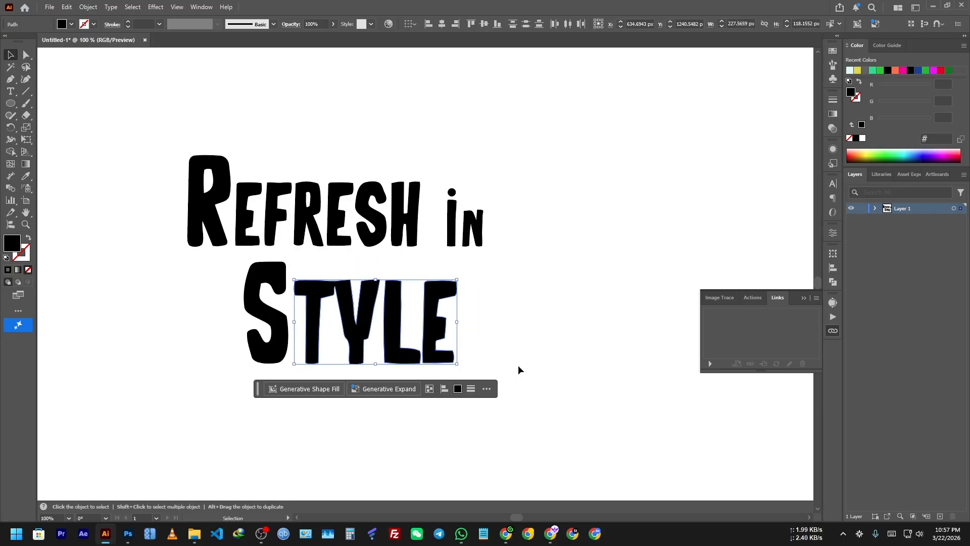
pyautogui.click(495, 382)
pyautogui.moveTo(481, 408); pyautogui.dragTo(208, 289)
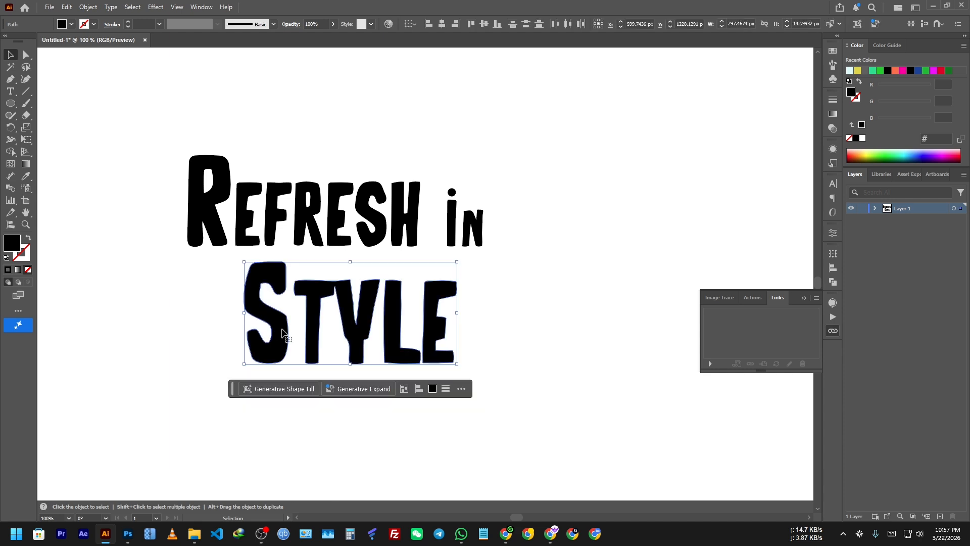
pyautogui.click(544, 344)
# Move the word "in" closer to REFRESH and slightly lower, just above the end of STYLE
pyautogui.moveTo(506, 258); pyautogui.dragTo(432, 194)
pyautogui.moveTo(488, 248); pyautogui.dragTo(465, 244)
pyautogui.hotkey('ctrl', '-')
pyautogui.hotkey('ctrl', '-')
pyautogui.hotkey('ctrl', 'z')
pyautogui.click(409, 320)
pyautogui.scroll(3, 403, 257)
pyautogui.moveTo(363, 201); pyautogui.dragTo(374, 231)
pyautogui.scroll(-2, 375, 231)
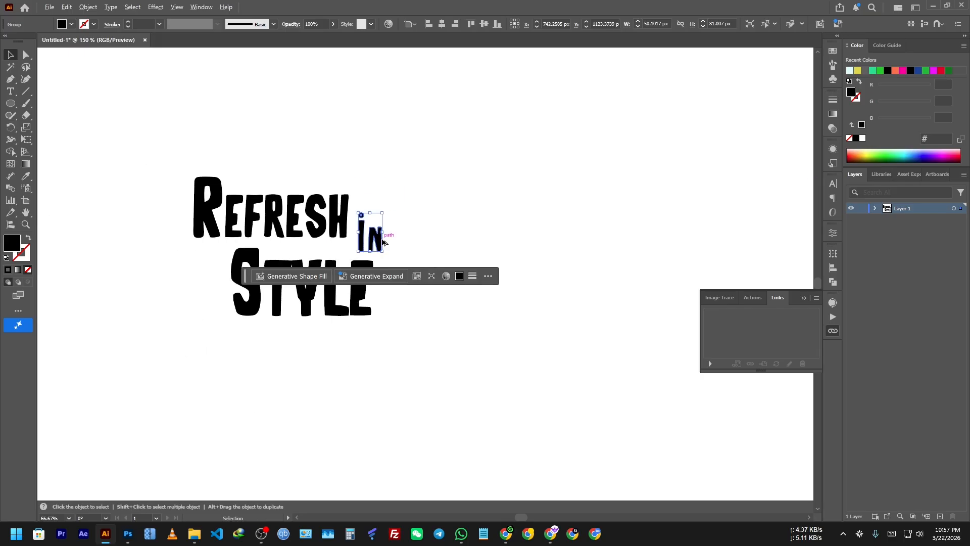
pyautogui.click(405, 328)
# Give the word "in" a bright green fill, RGB 50, 255, 67, and remove its stroke
pyautogui.click(434, 245)
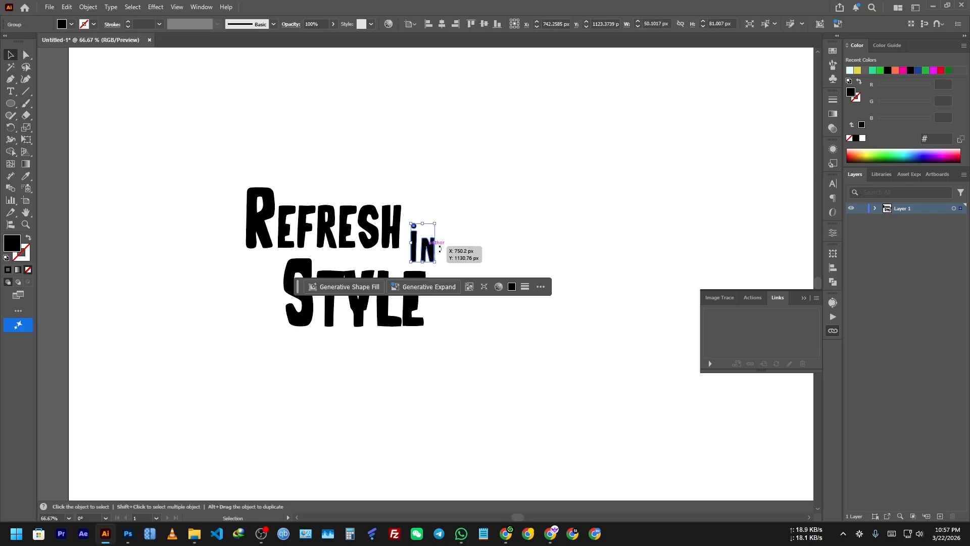
pyautogui.click(887, 151)
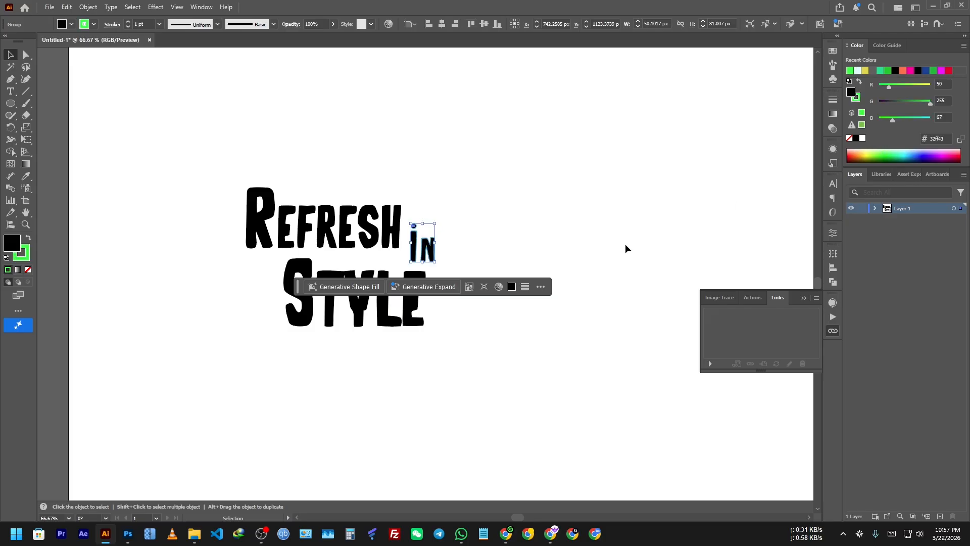
pyautogui.click(477, 278)
pyautogui.scroll(3, 471, 282)
pyautogui.scroll(-2, 468, 286)
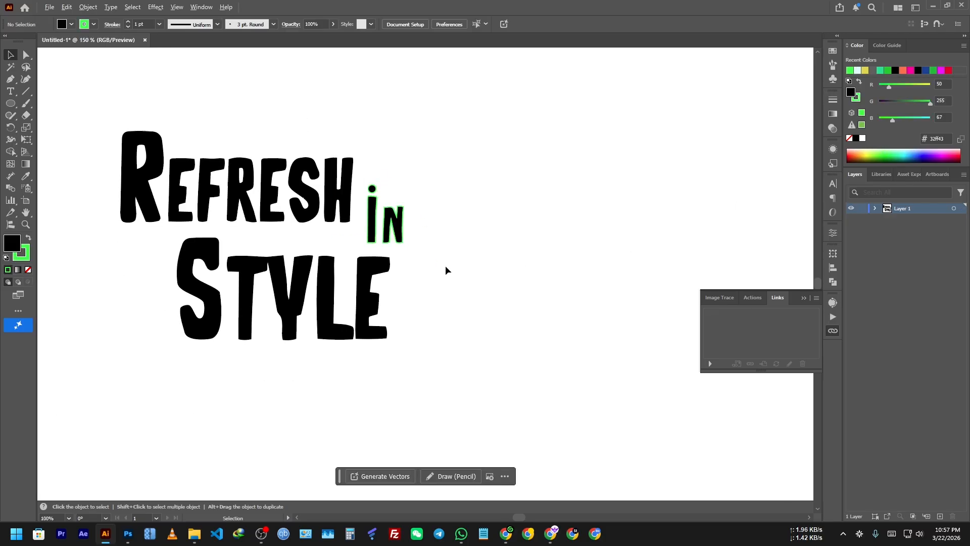
pyautogui.click(402, 231)
pyautogui.click(29, 238)
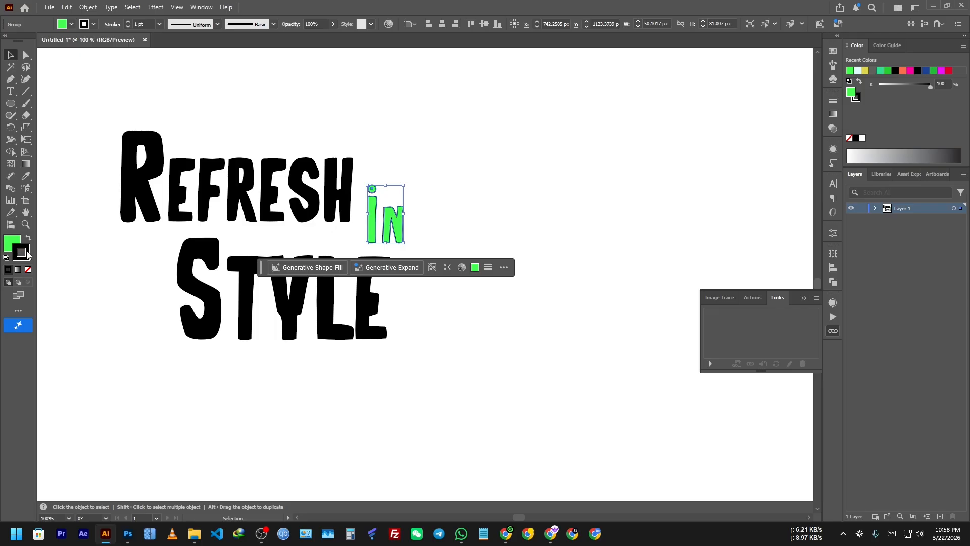
pyautogui.click(28, 270)
pyautogui.press('x')
pyautogui.click(460, 281)
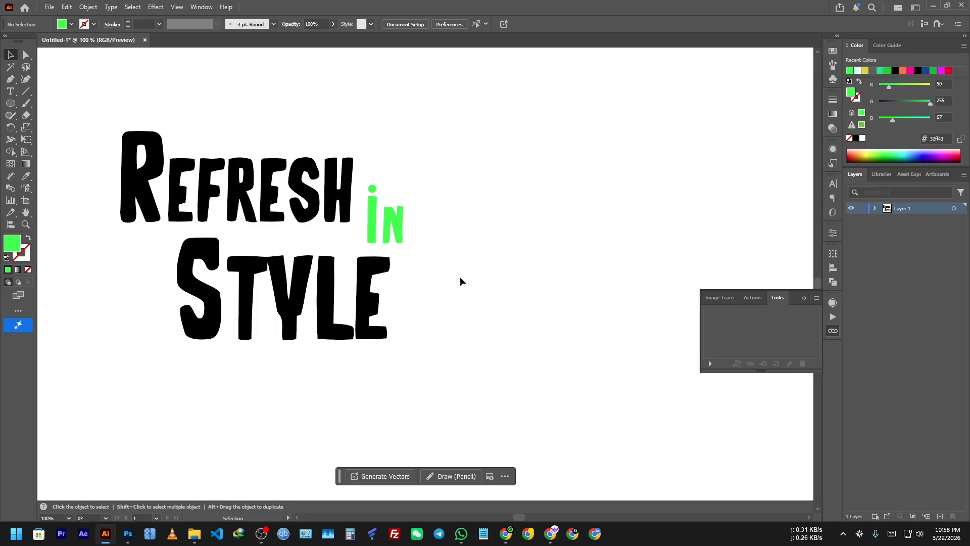
# Copy the complete Refresh in Style lettering and switch to Photoshop
pyautogui.scroll(-2, 448, 338)
pyautogui.moveTo(452, 362); pyautogui.dragTo(230, 164)
pyautogui.hotkey('ctrl', 'c')
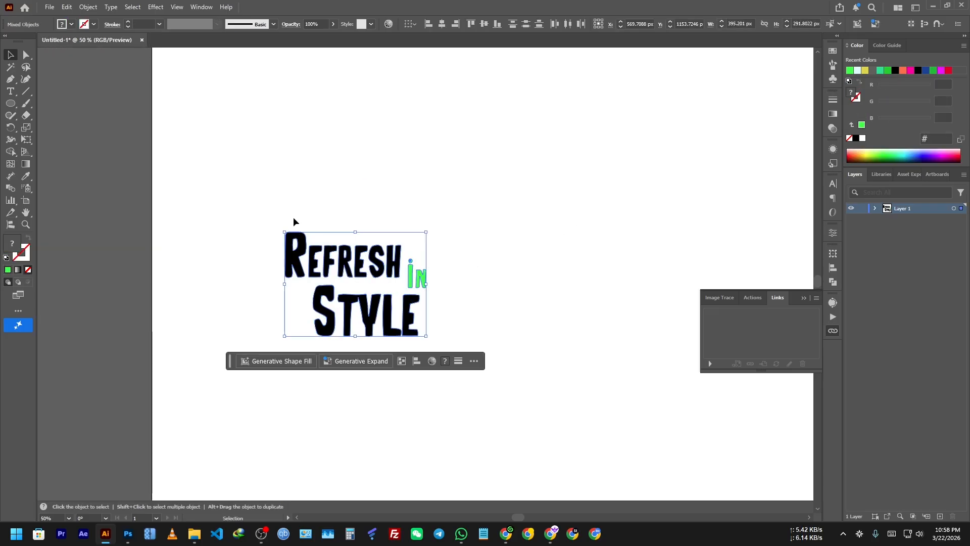
pyautogui.click(288, 192)
pyautogui.click(127, 533)
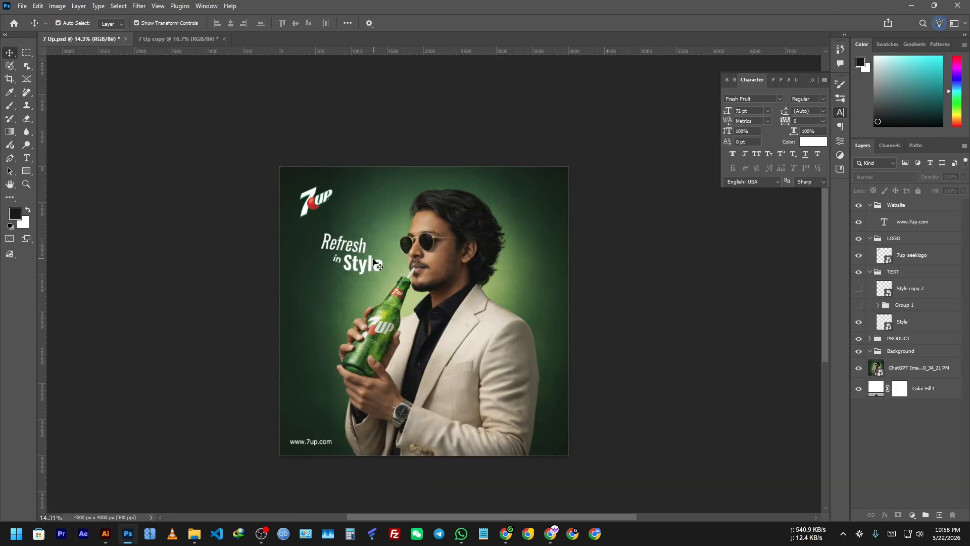
# Hide the Style text layer in 7 Up.psd and select the Style copy 2 layer
pyautogui.click(911, 325)
pyautogui.scroll(2, 478, 319)
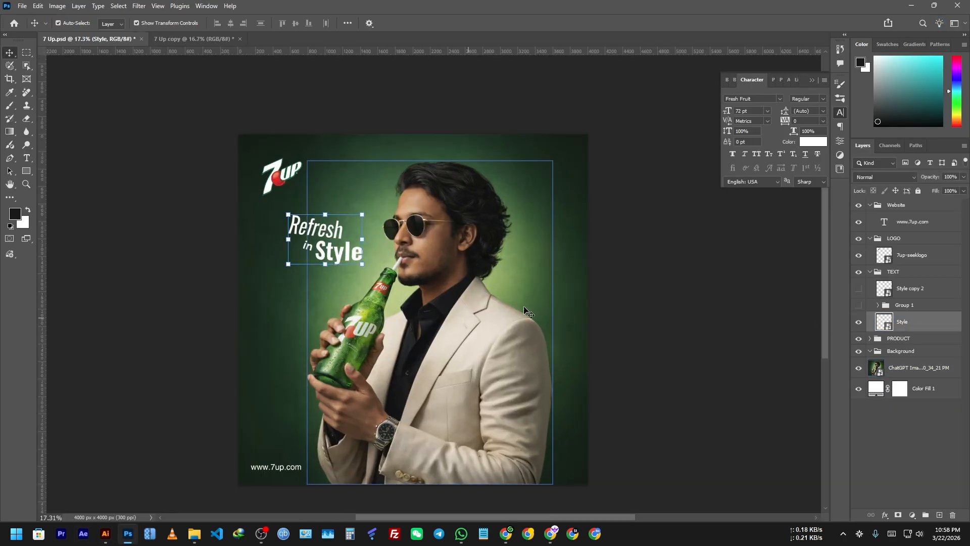
pyautogui.click(859, 321)
pyautogui.click(912, 289)
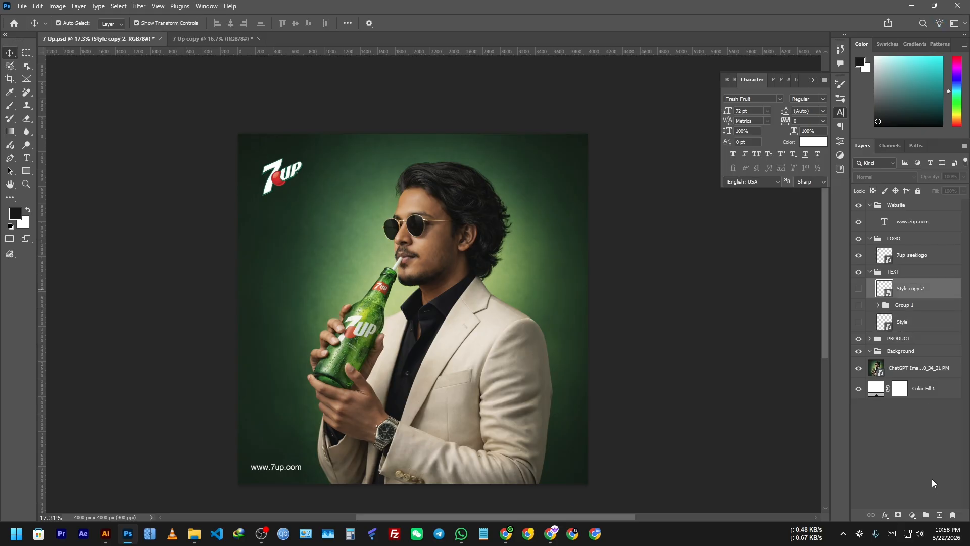
# Undo the first paste, reselect the lettering in Illustrator and paste it into the Photoshop poster as a smart object
pyautogui.hotkey('ctrl', 'v')
pyautogui.hotkey('ctrl', 'z')
pyautogui.click(105, 533)
pyautogui.moveTo(481, 354); pyautogui.dragTo(251, 201)
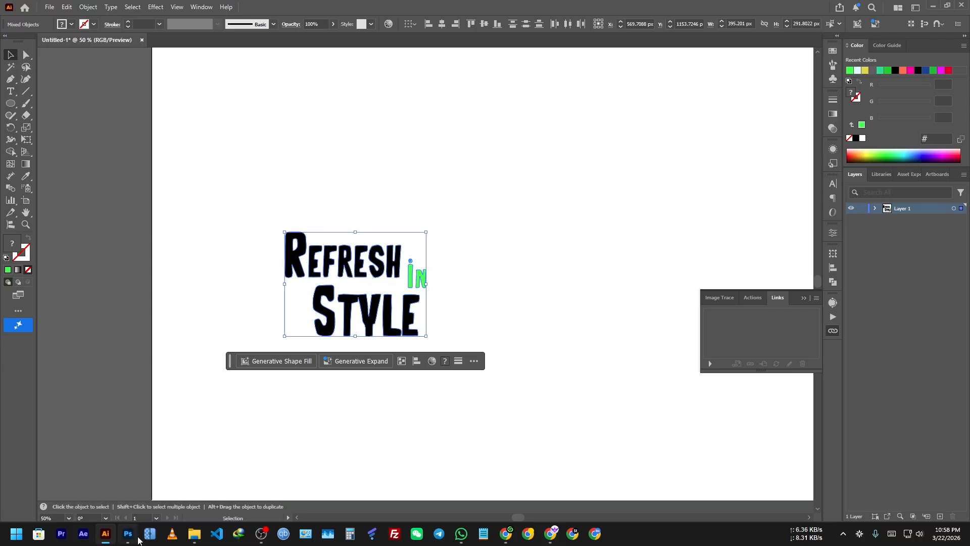
pyautogui.click(127, 534)
pyautogui.hotkey('ctrl', 'v')
pyautogui.click(453, 198)
pyautogui.click(444, 159)
pyautogui.click(525, 141)
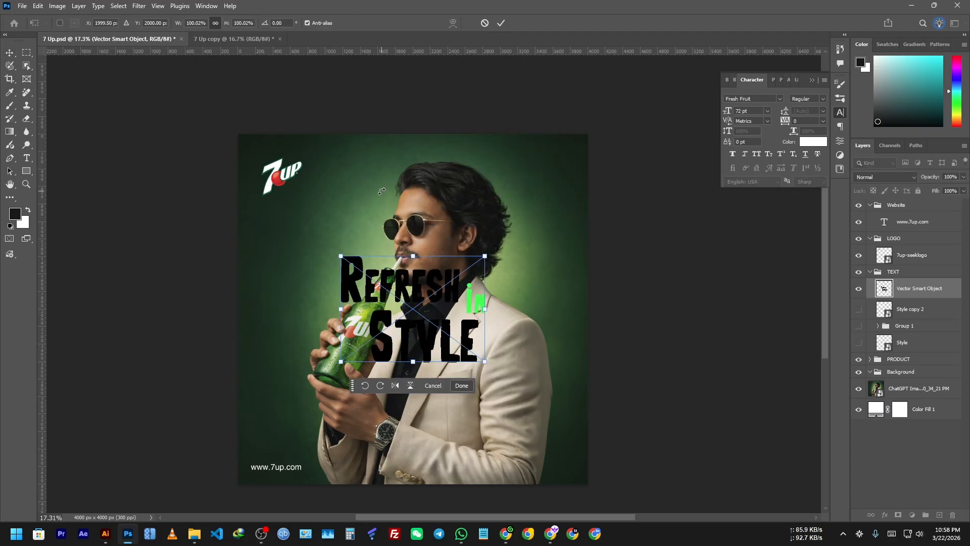
# Scale down the pasted lettering, tilt it slightly and place it below the 7UP logo beside the man's face
pyautogui.moveTo(519, 316); pyautogui.dragTo(437, 316)
pyautogui.moveTo(380, 298); pyautogui.dragTo(301, 213)
pyautogui.moveTo(358, 231)
pyautogui.mouseDown()
pyautogui.moveTo(334, 228)
pyautogui.moveTo(351, 230)
pyautogui.mouseUp()
pyautogui.moveTo(286, 227); pyautogui.dragTo(307, 225)
pyautogui.click(361, 286)
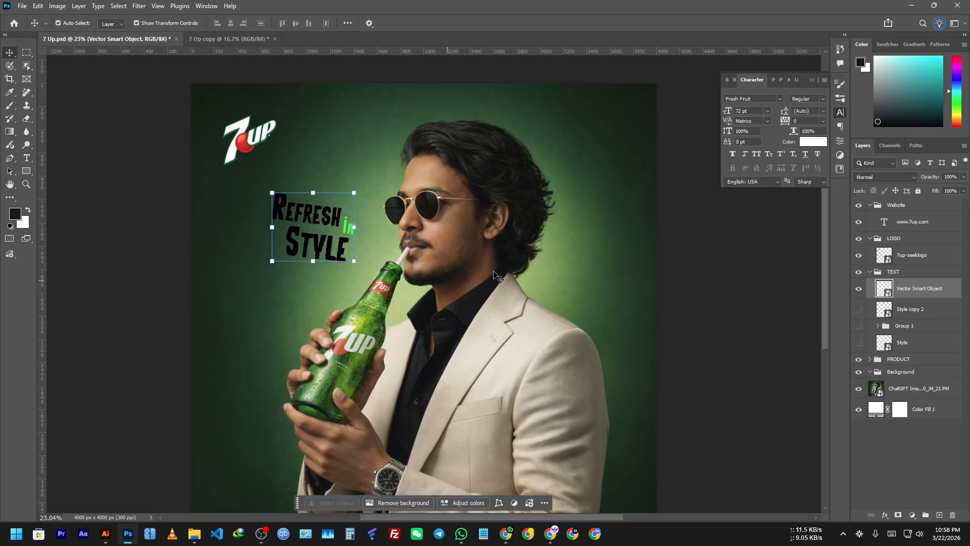
# Add a Color Overlay to the Vector Smart Object lettering, using a green sampled from the bottle and adjusted to a bright lime
pyautogui.doubleClick(950, 294)
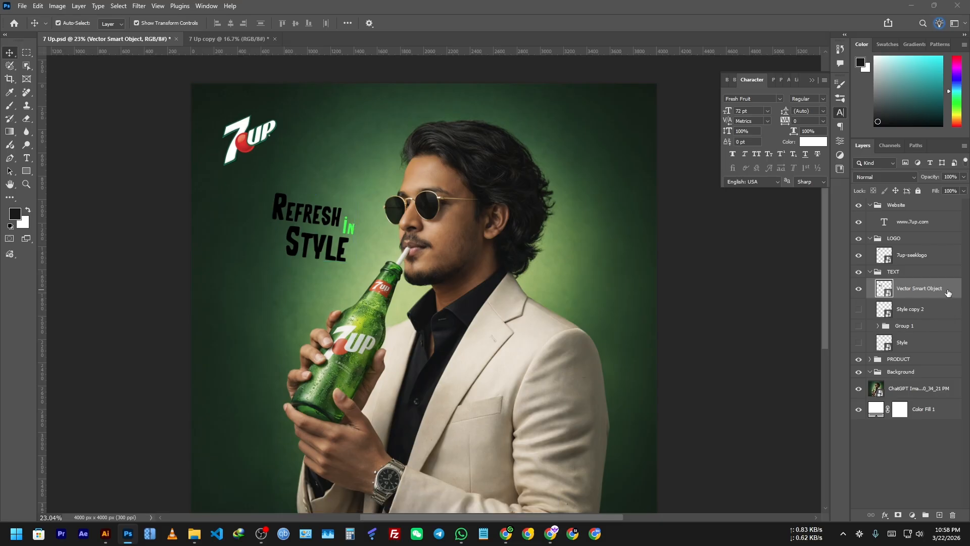
pyautogui.click(588, 325)
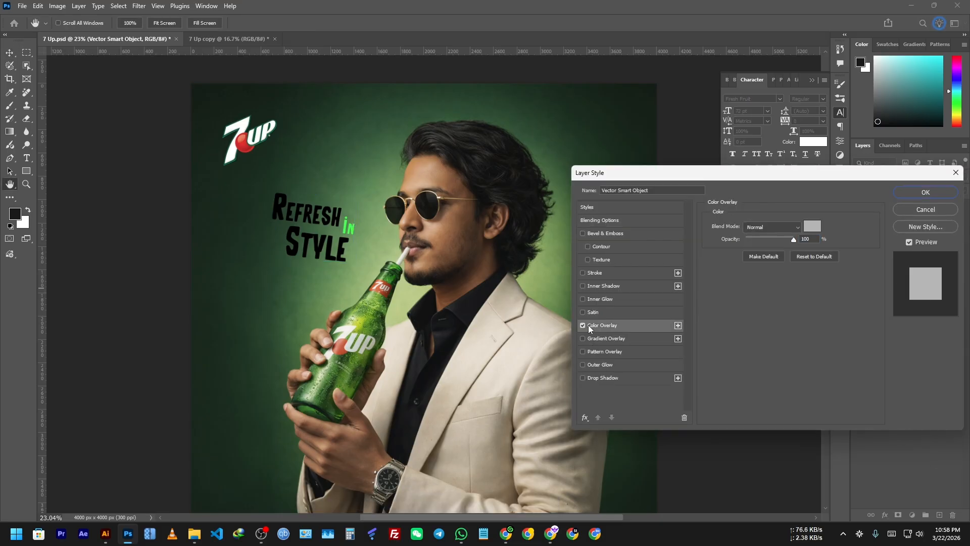
pyautogui.click(818, 230)
pyautogui.click(506, 363)
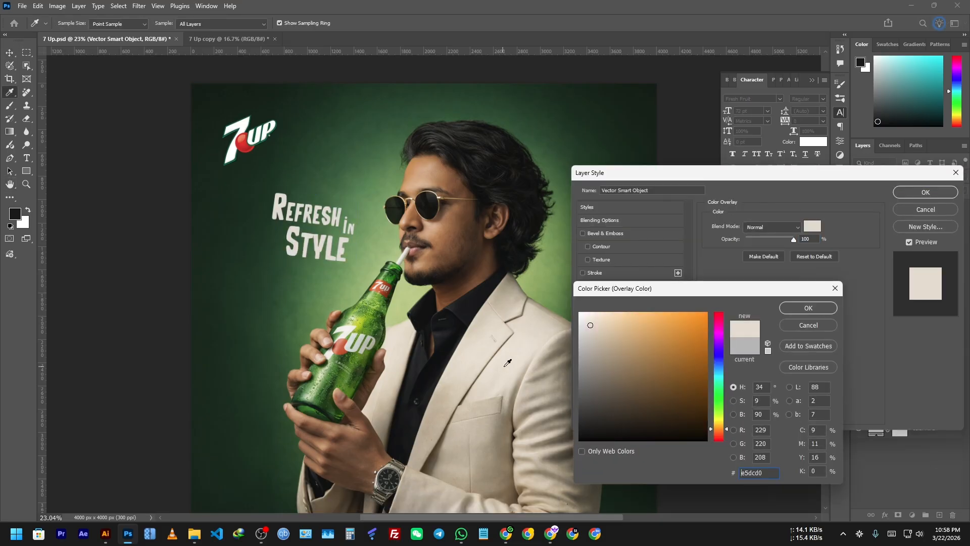
pyautogui.click(241, 140)
pyautogui.click(374, 328)
pyautogui.click(368, 322)
pyautogui.click(367, 320)
pyautogui.moveTo(687, 329); pyautogui.dragTo(694, 322)
pyautogui.click(808, 310)
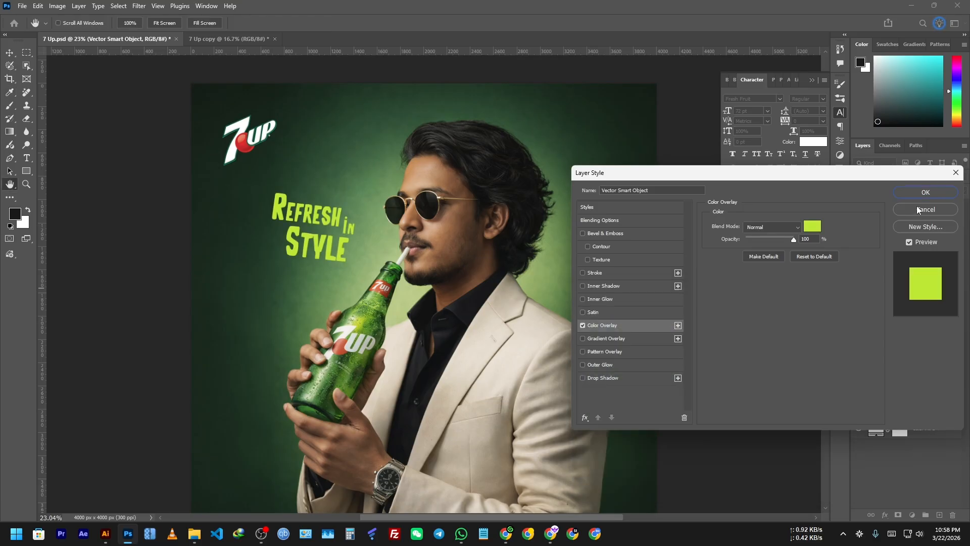
pyautogui.click(925, 192)
pyautogui.scroll(-3, 553, 313)
pyautogui.scroll(3, 338, 258)
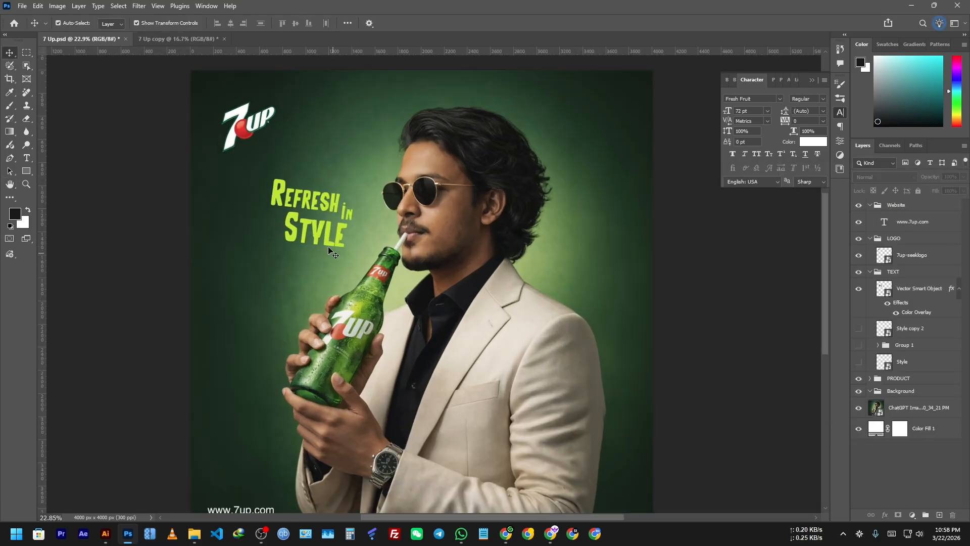
# Move the lime Refresh in Style lettering slightly left, farther away from the man's face, and deselect it
pyautogui.click(320, 238)
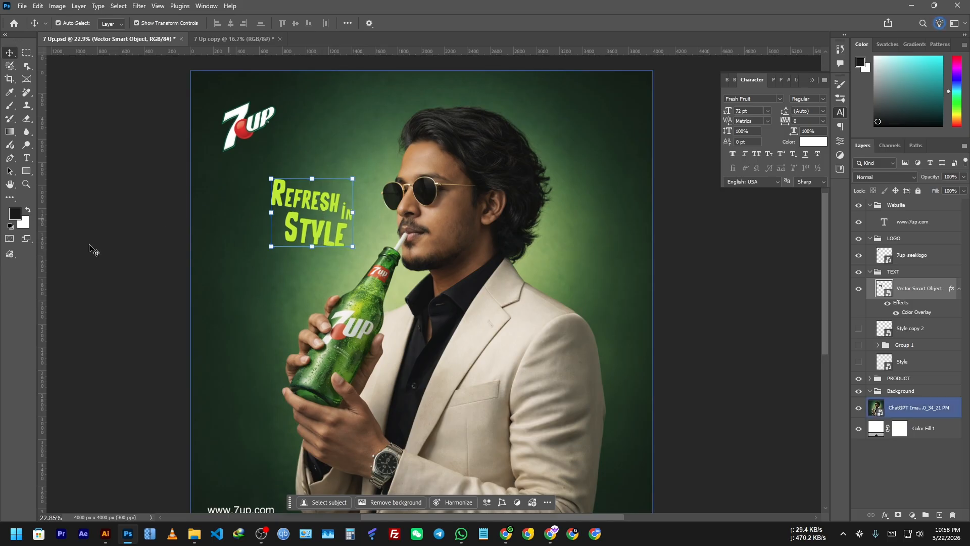
pyautogui.click(103, 231)
pyautogui.scroll(3, 319, 204)
pyautogui.scroll(2, 319, 205)
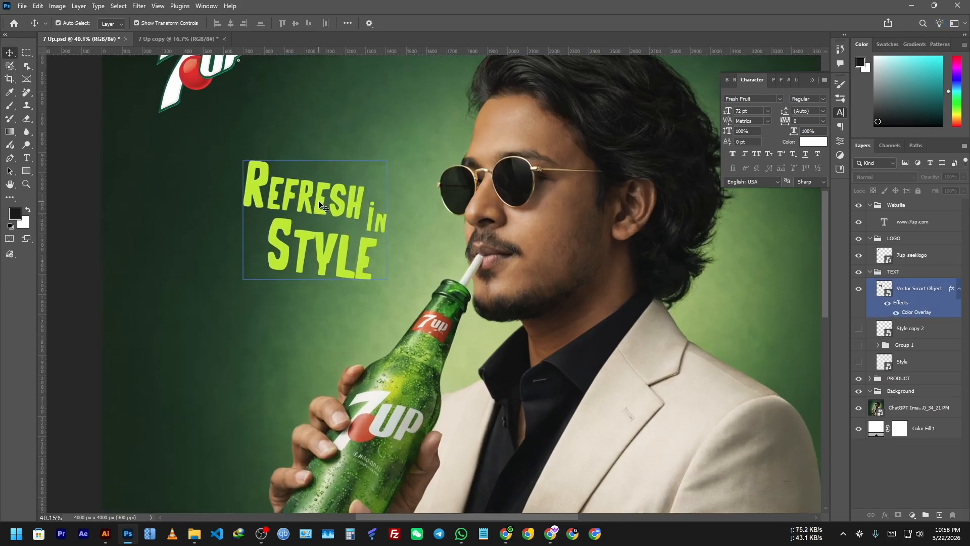
pyautogui.click(319, 208)
pyautogui.moveTo(318, 209); pyautogui.dragTo(298, 210)
pyautogui.scroll(-2, 300, 236)
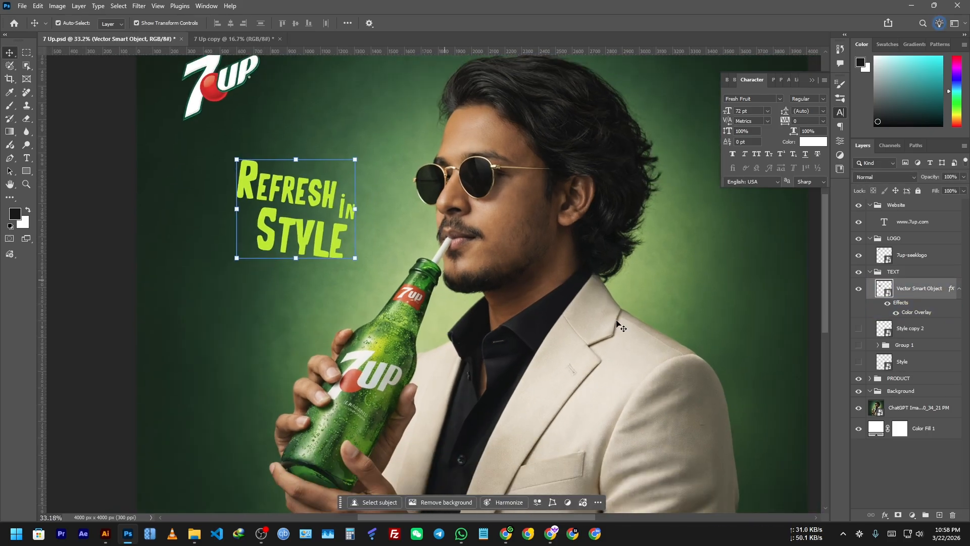
pyautogui.click(123, 273)
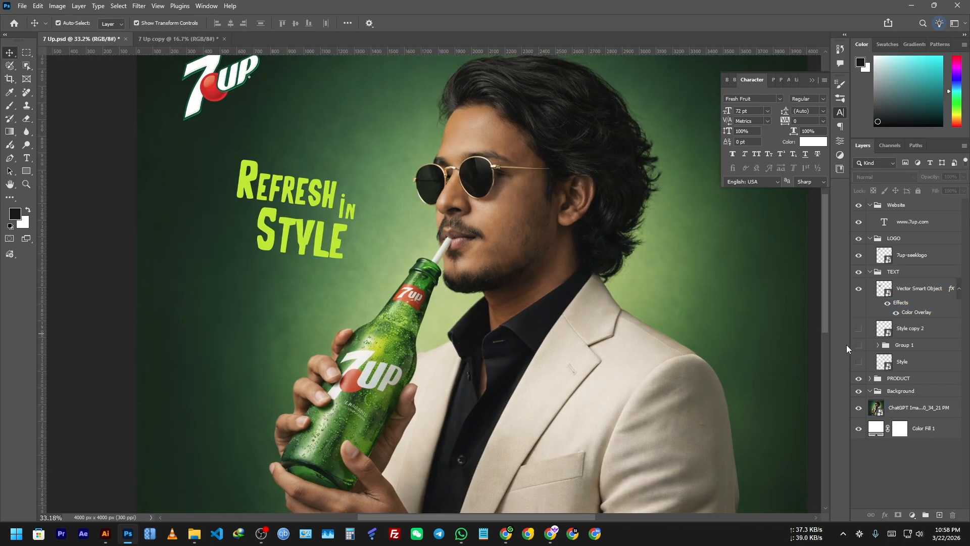
# Show the Style copy 2 layer and hide the Vector Smart Object lettering
pyautogui.click(858, 333)
pyautogui.click(858, 292)
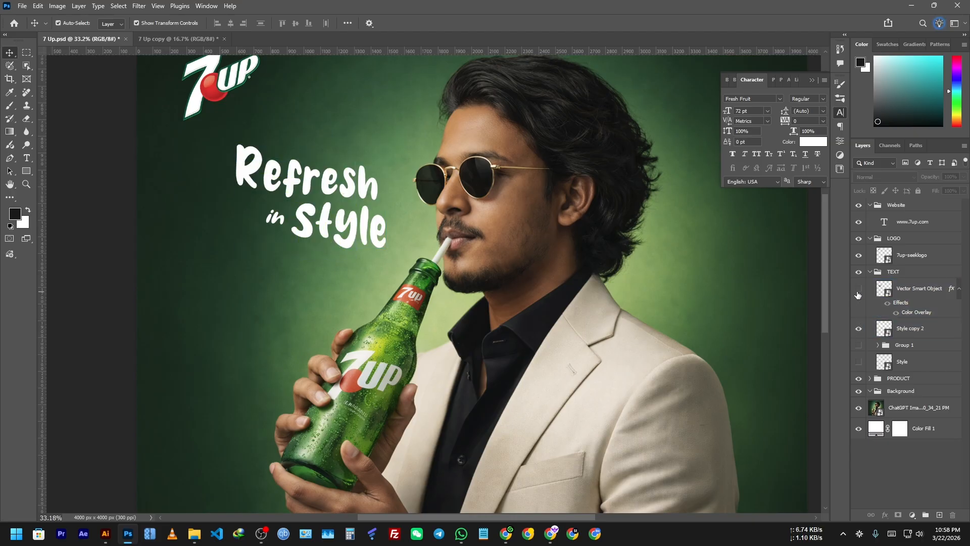
pyautogui.scroll(-4, 434, 247)
pyautogui.click(435, 283)
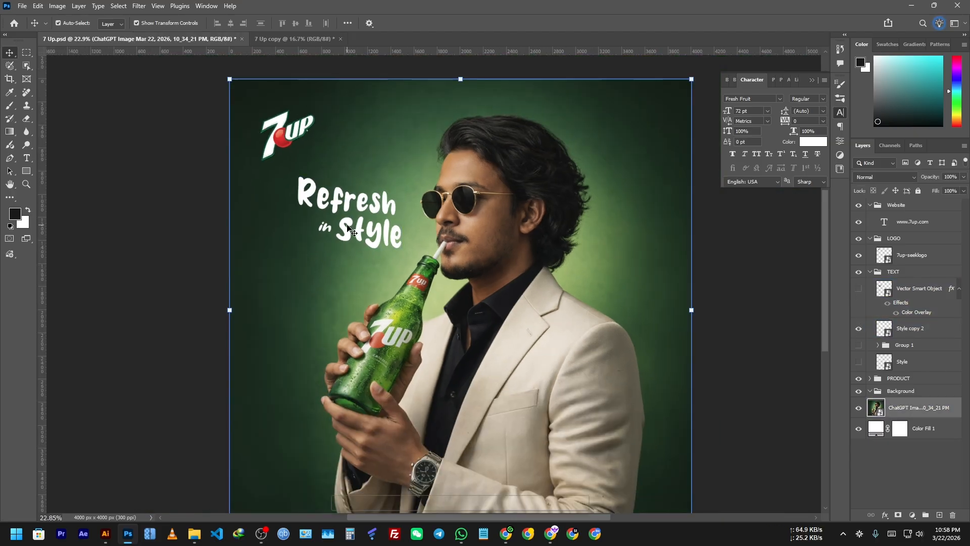
# Convert the Style copy 2 smart object back to individual layers
pyautogui.click(943, 330)
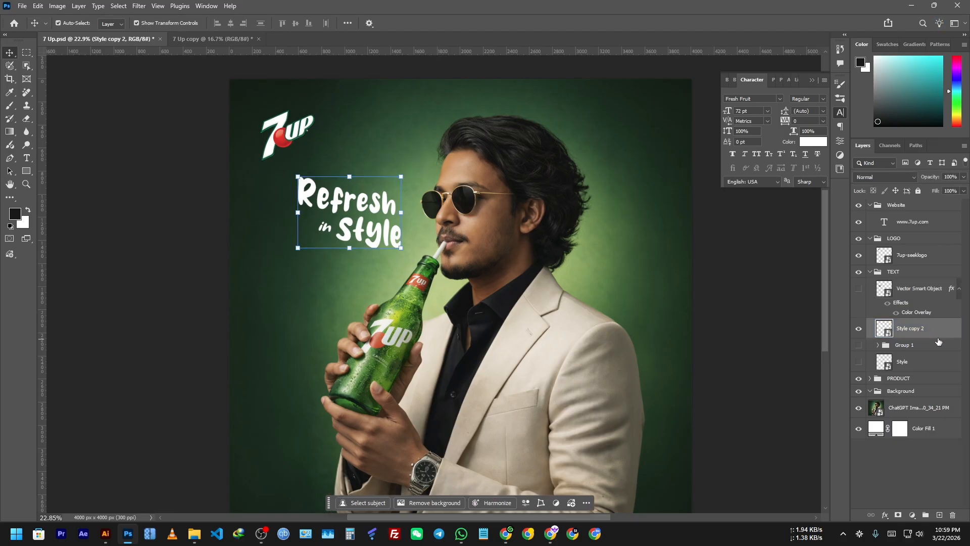
pyautogui.doubleClick(944, 330)
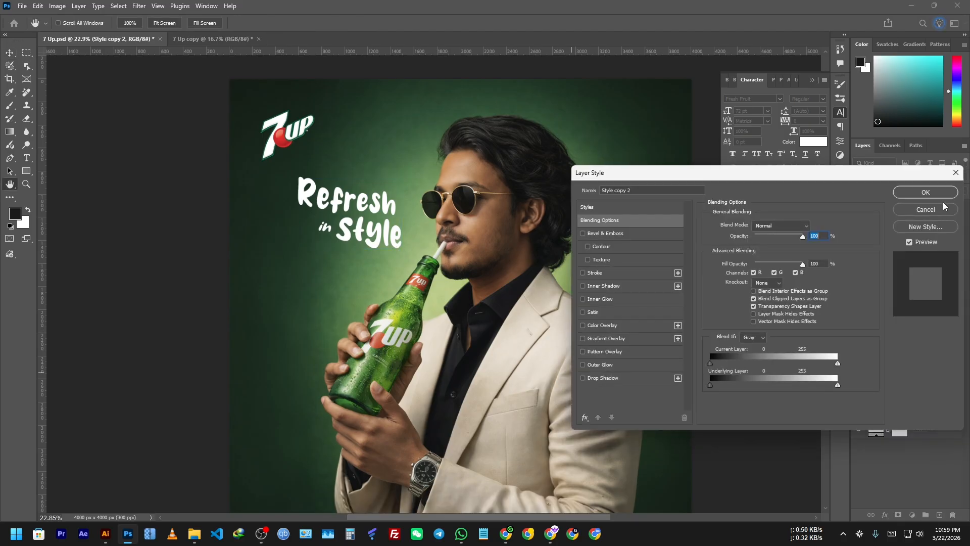
pyautogui.click(943, 207)
pyautogui.rightClick(928, 328)
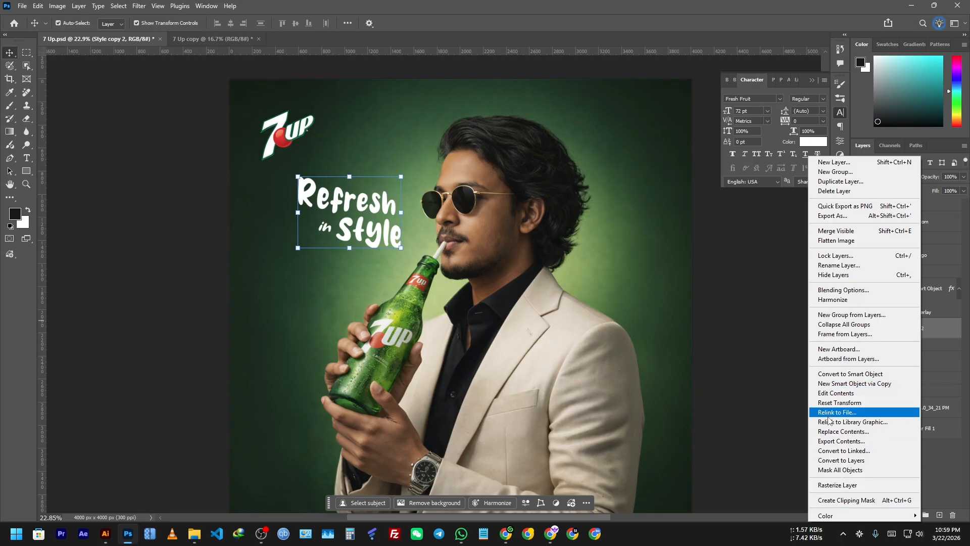
pyautogui.click(831, 460)
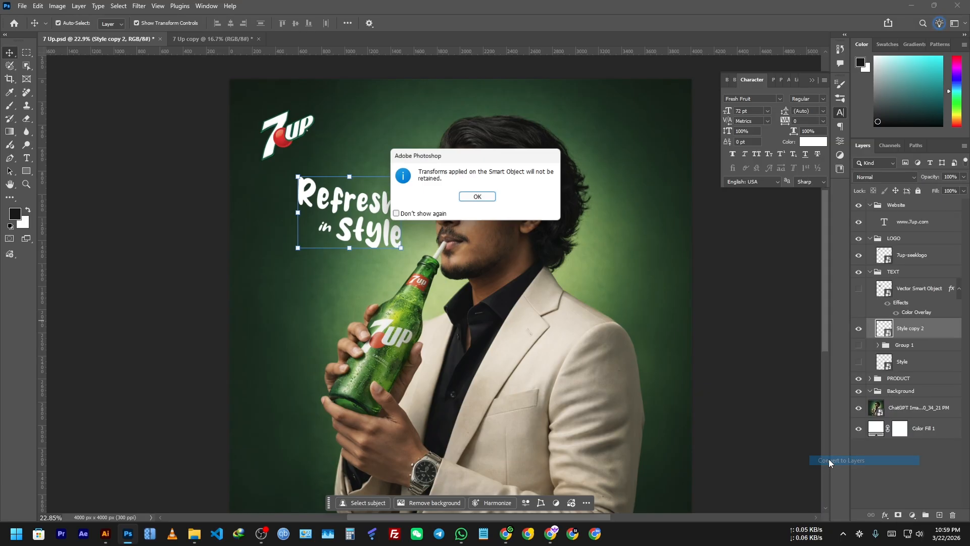
pyautogui.click(478, 198)
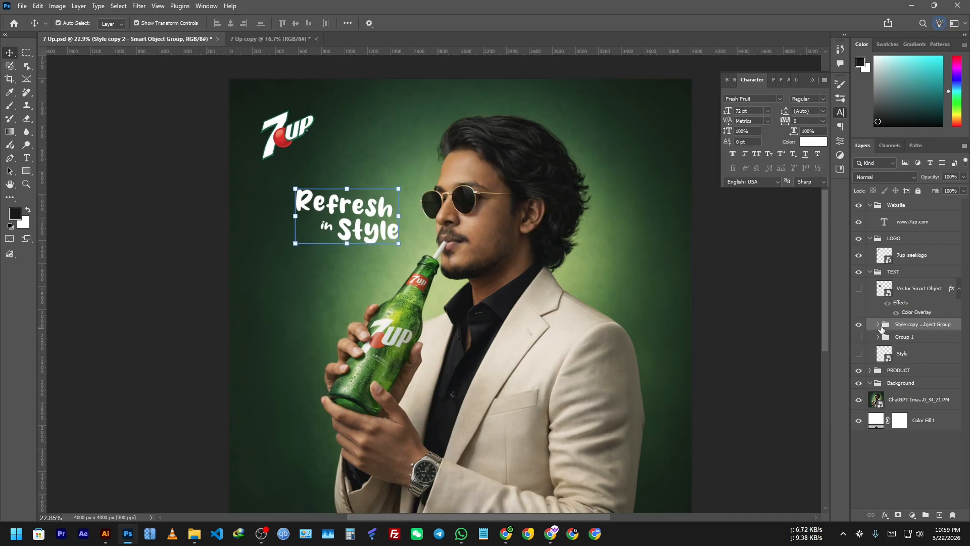
# Select the Style, in and Refresh text layers in the converted group and sample the blazer's cream tone as their text colour
pyautogui.click(878, 325)
pyautogui.click(912, 346)
pyautogui.keyDown('shift'); pyautogui.click(924, 383); pyautogui.keyUp('shift')
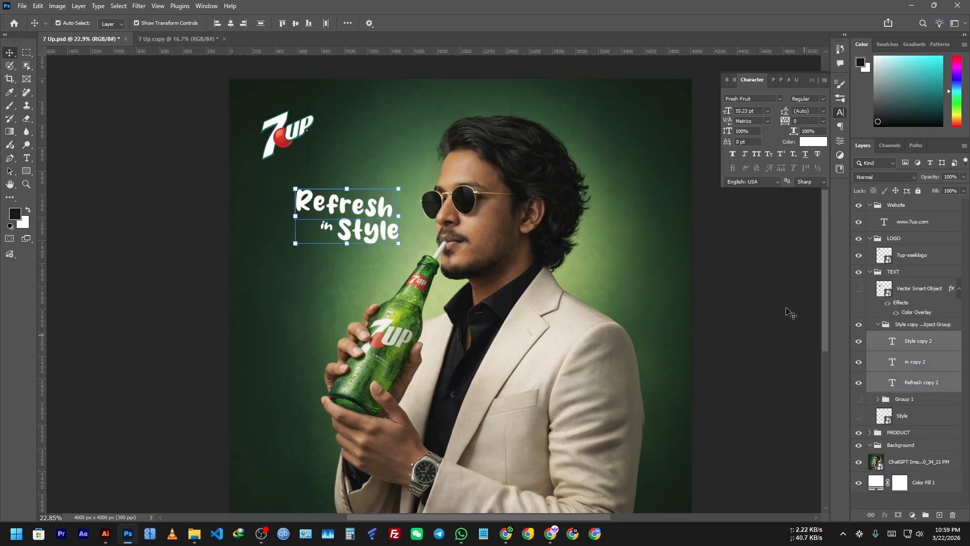
pyautogui.click(814, 142)
pyautogui.click(437, 368)
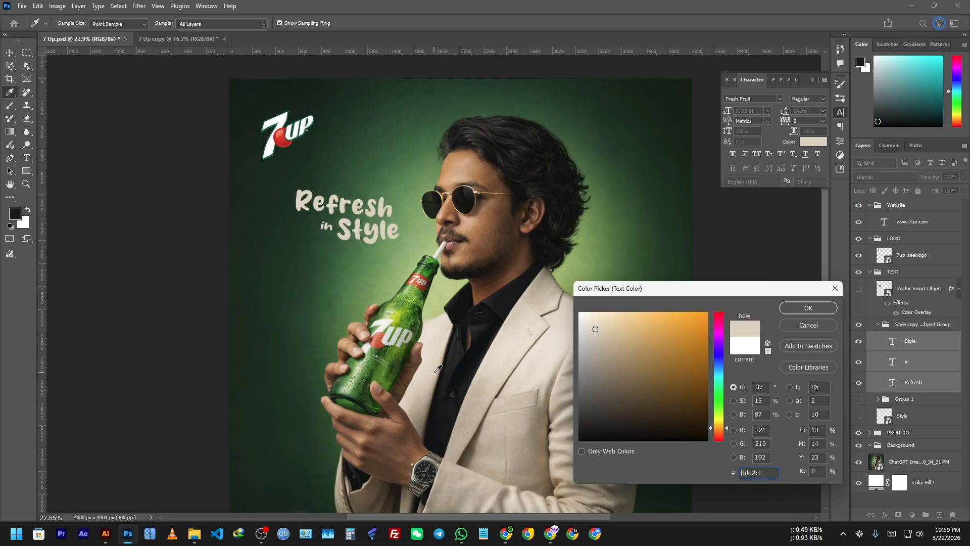
# Set the "Refresh in Style" text color to near-black 0c0d0b after trying tones sampled from the poster image
pyautogui.click(514, 355)
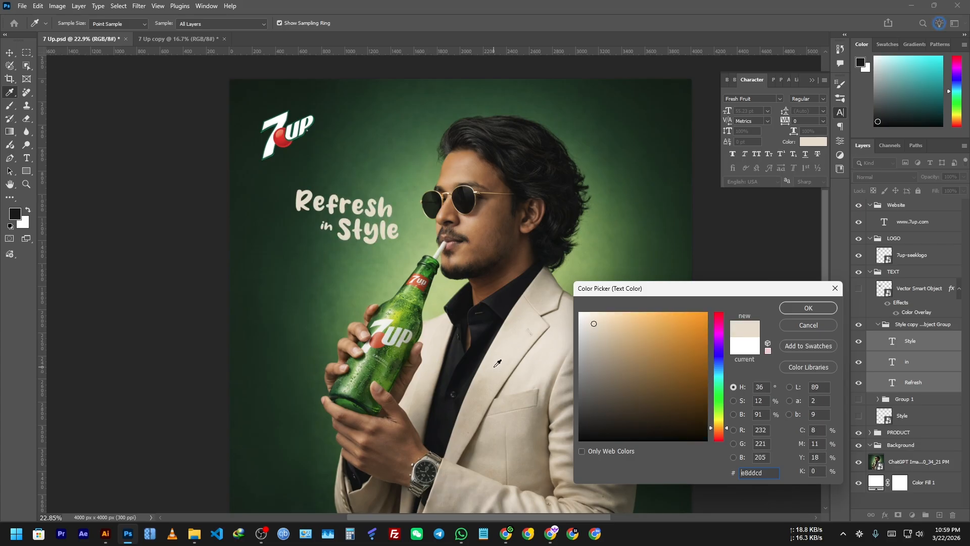
pyautogui.click(397, 309)
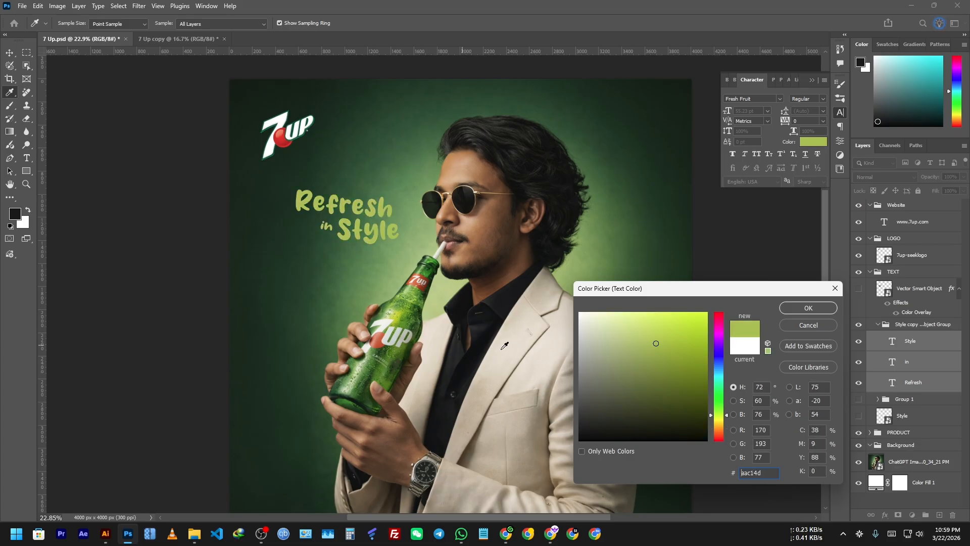
pyautogui.click(525, 355)
pyautogui.click(516, 346)
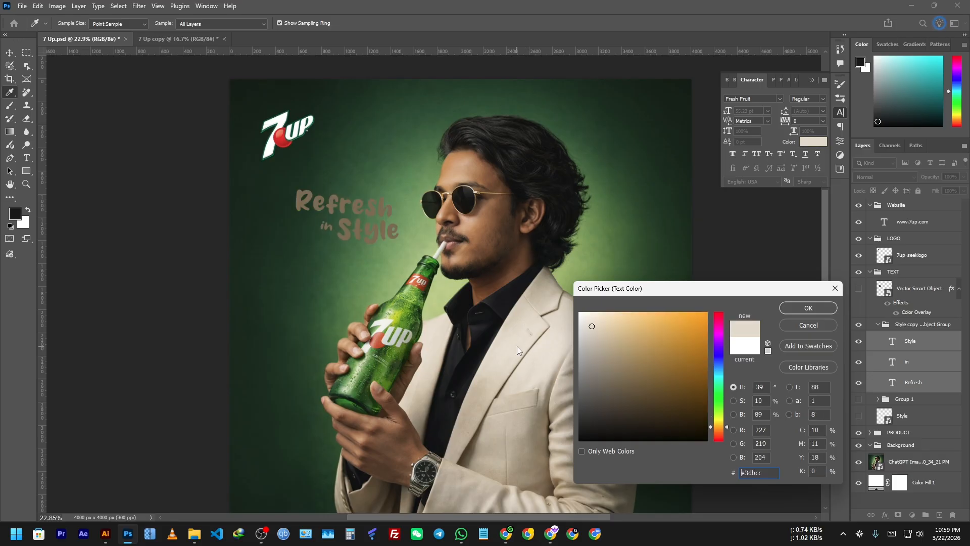
pyautogui.click(473, 218)
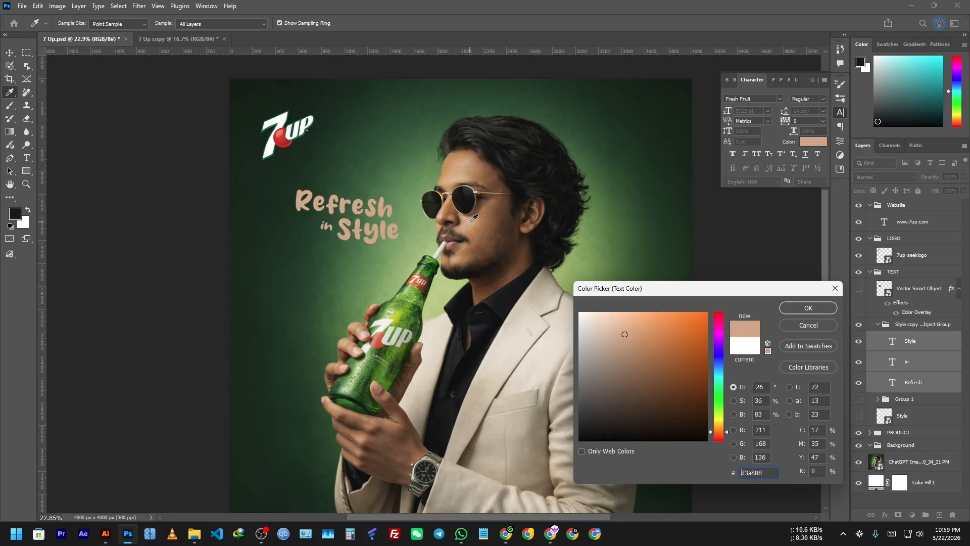
pyautogui.click(279, 135)
pyautogui.click(559, 207)
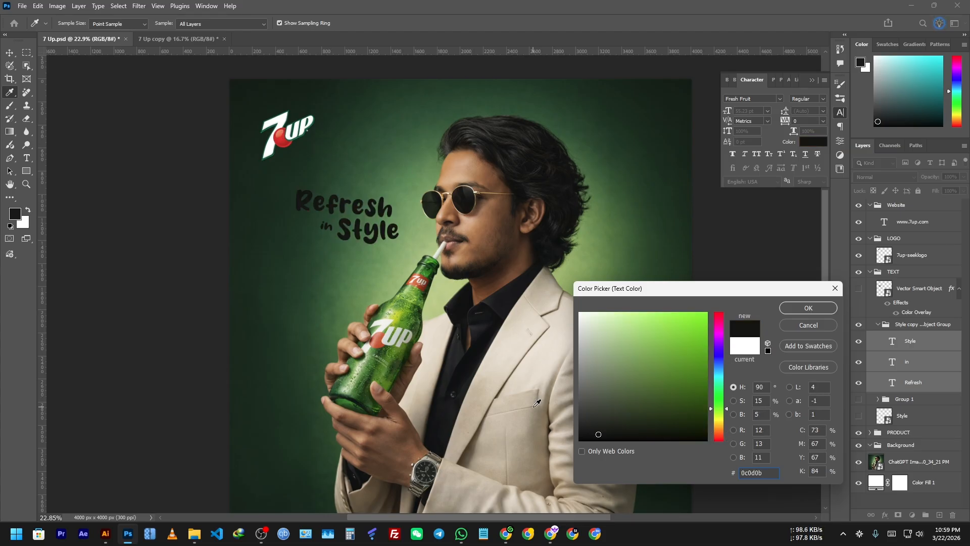
pyautogui.click(806, 310)
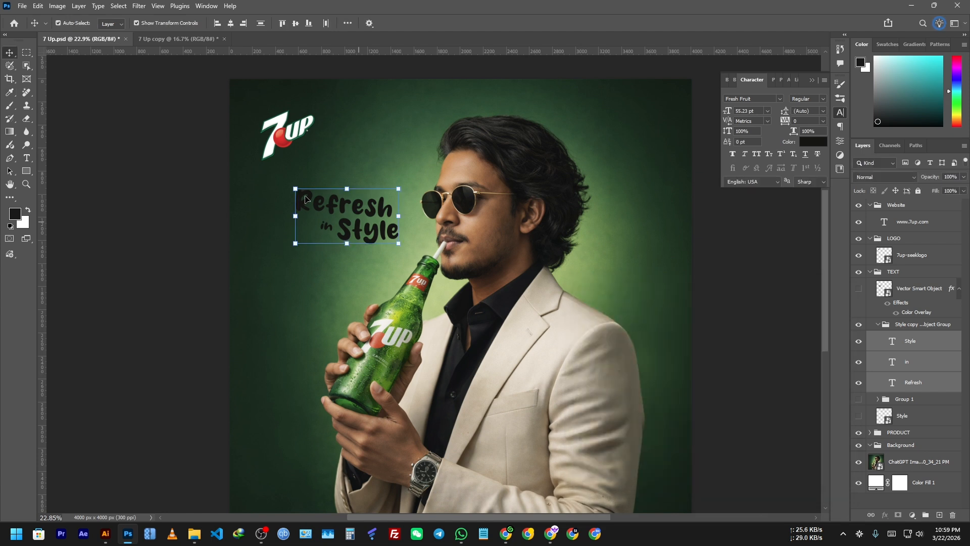
pyautogui.scroll(-3, 302, 203)
pyautogui.click(712, 335)
# Try a drop shadow on the headline text group using a color sampled from the jacket
pyautogui.click(897, 336)
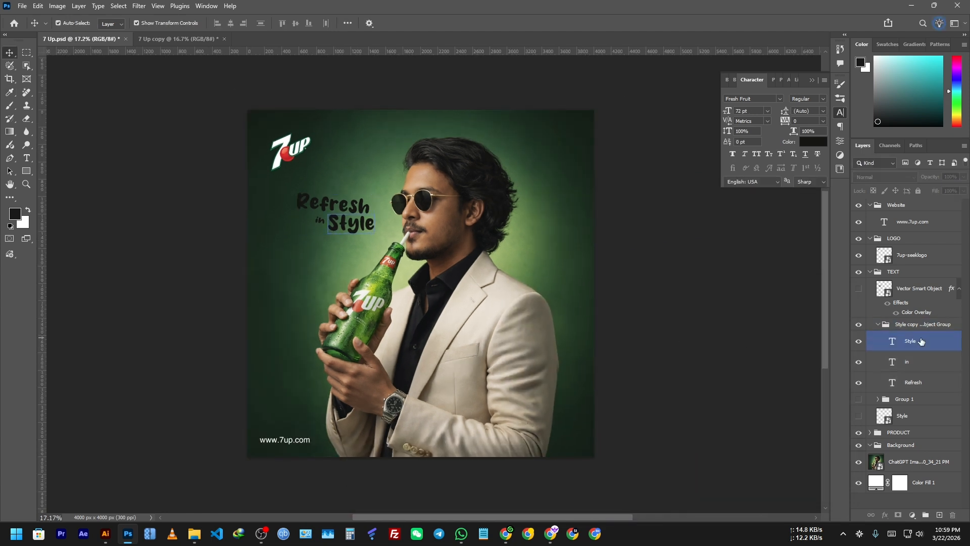
pyautogui.click(946, 328)
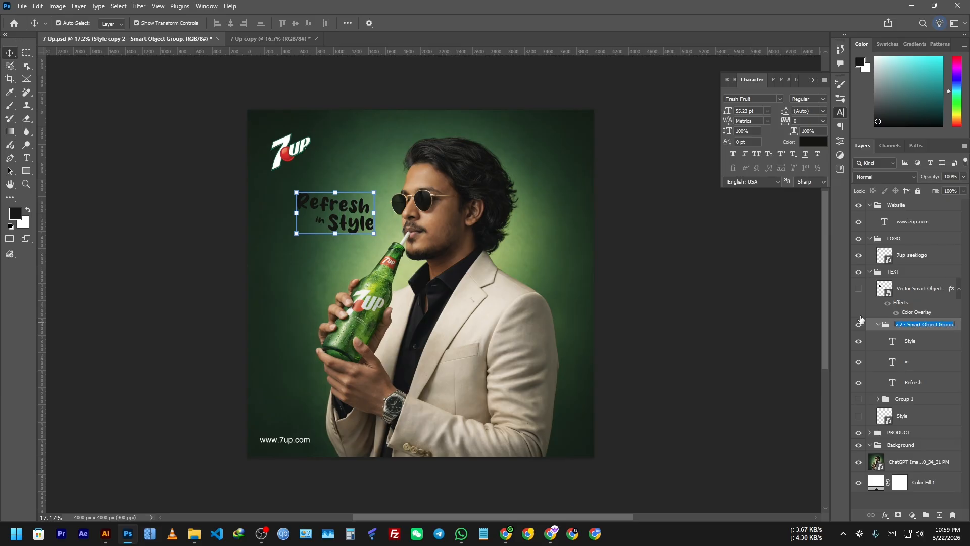
pyautogui.doubleClick(960, 328)
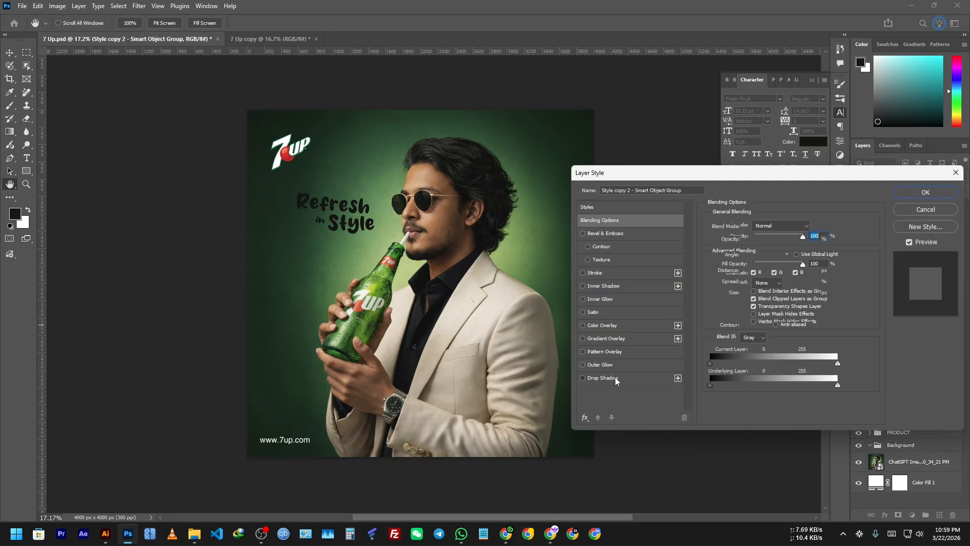
pyautogui.click(614, 380)
pyautogui.click(810, 227)
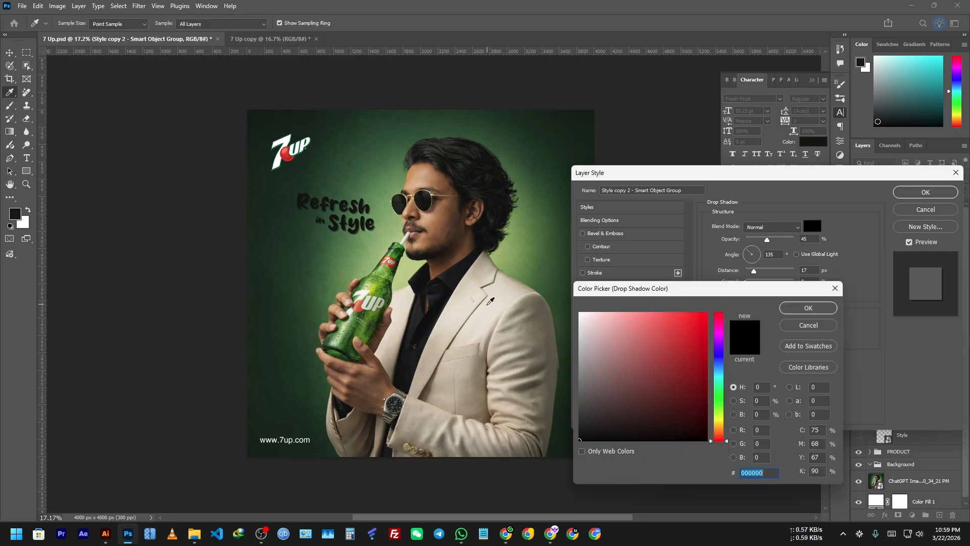
pyautogui.click(491, 301)
pyautogui.click(803, 309)
pyautogui.moveTo(757, 258)
pyautogui.mouseDown()
pyautogui.moveTo(771, 274)
pyautogui.moveTo(756, 271)
pyautogui.mouseUp()
pyautogui.click(912, 211)
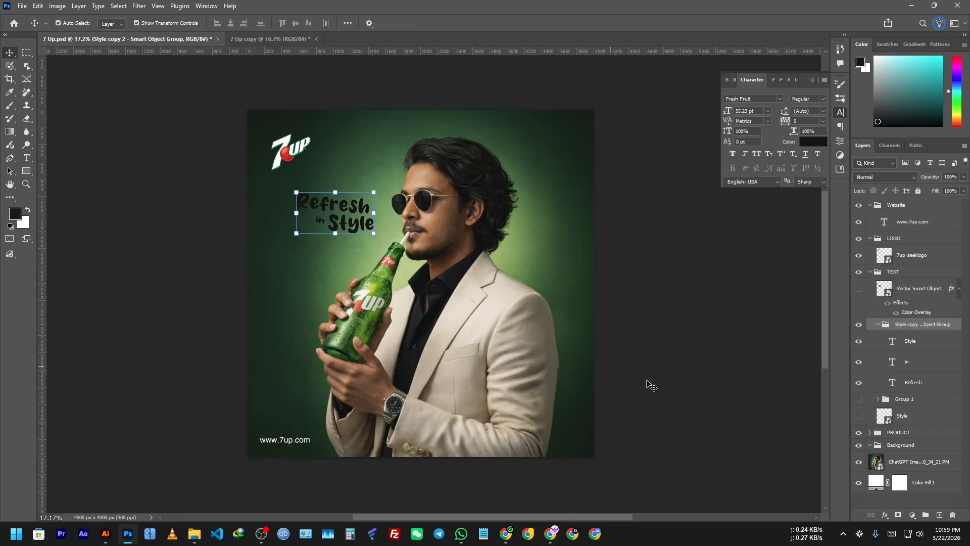
# Create a new layer above the headline text group and clip it to the group
pyautogui.click(650, 385)
pyautogui.click(367, 227)
pyautogui.click(933, 345)
pyautogui.click(937, 326)
pyautogui.click(939, 514)
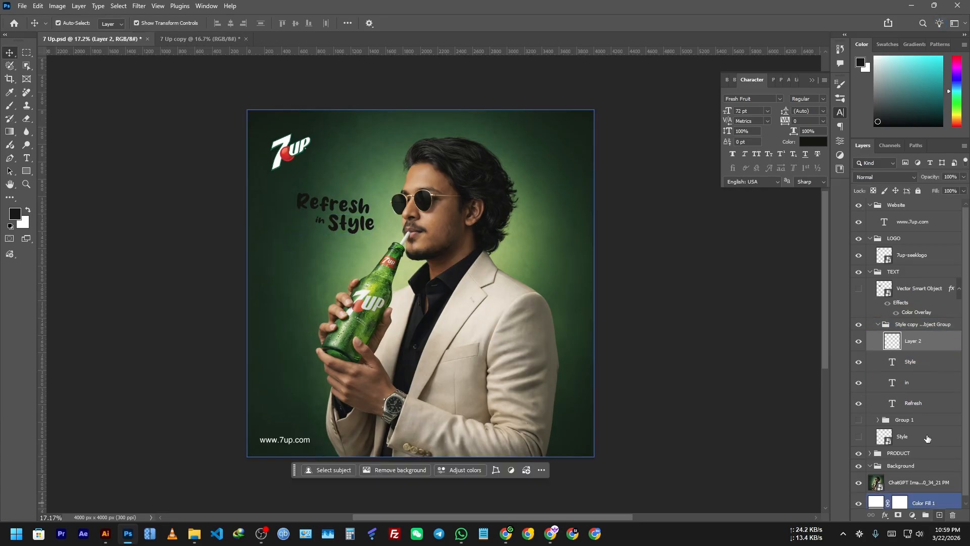
pyautogui.moveTo(911, 349); pyautogui.dragTo(910, 326)
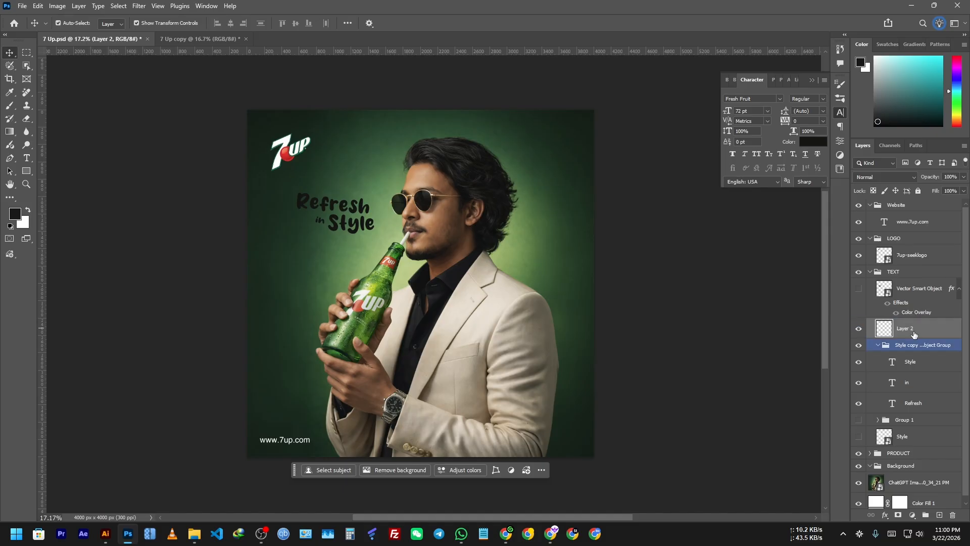
pyautogui.keyDown('alt'); pyautogui.click(912, 337); pyautogui.keyUp('alt')
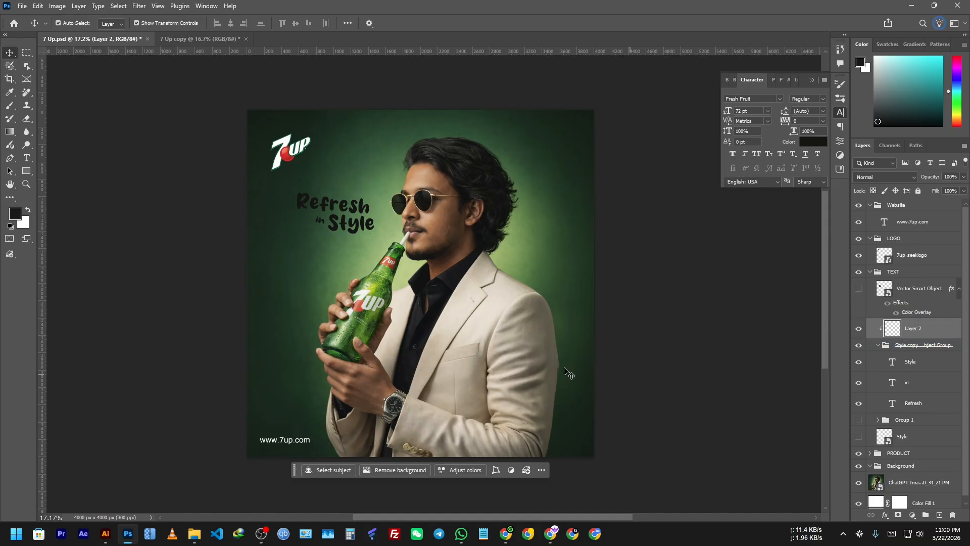
# Try gradients in colors sampled from the poster image on the clipped layer, undo them and delete the layer
pyautogui.press('g')
pyautogui.keyDown('alt'); pyautogui.click(384, 230); pyautogui.keyUp('alt')
pyautogui.hotkey('ctrl', 'z')
pyautogui.moveTo(370, 253); pyautogui.dragTo(232, 160)
pyautogui.hotkey('ctrl', 'z')
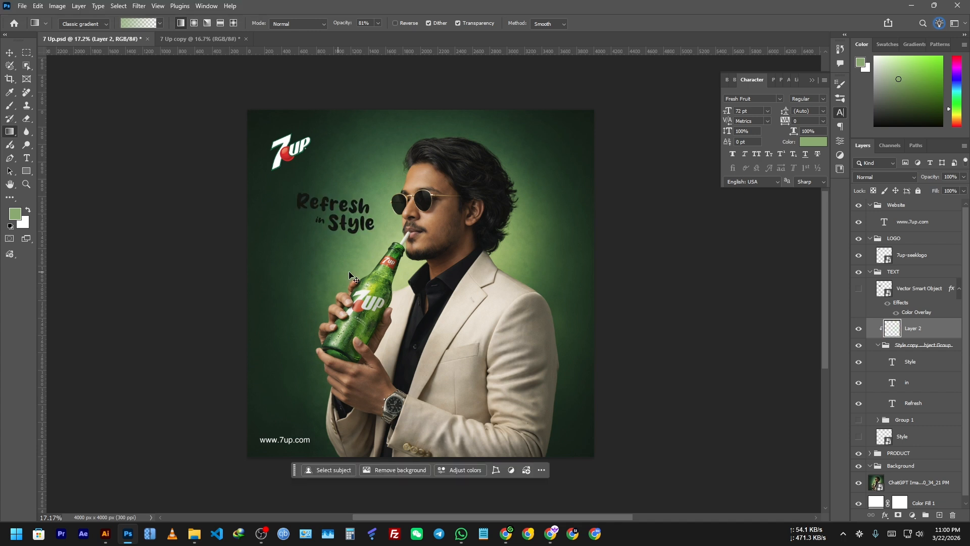
pyautogui.keyDown('alt'); pyautogui.click(356, 309); pyautogui.keyUp('alt')
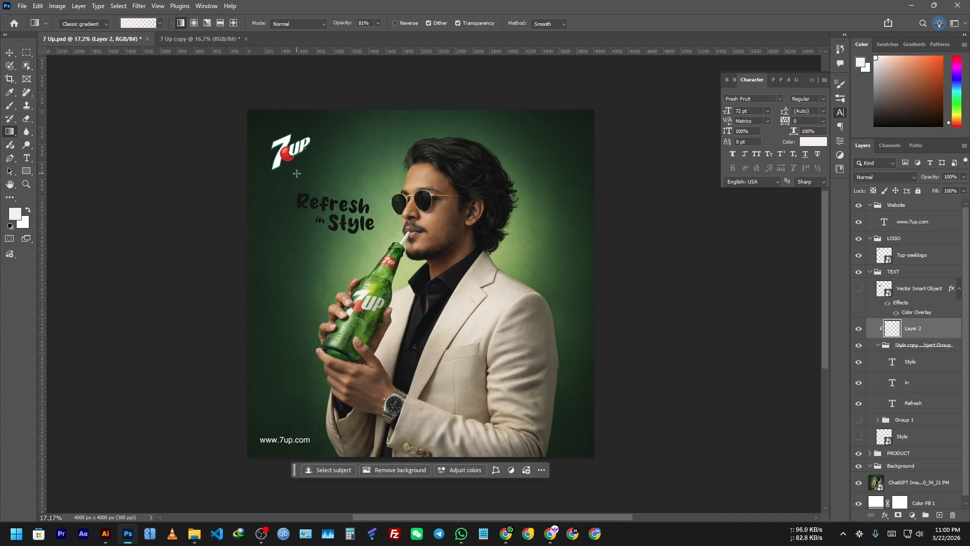
pyautogui.moveTo(297, 174); pyautogui.dragTo(403, 360)
pyautogui.hotkey('ctrl', 'z')
pyautogui.keyDown('alt'); pyautogui.click(492, 321); pyautogui.keyUp('alt')
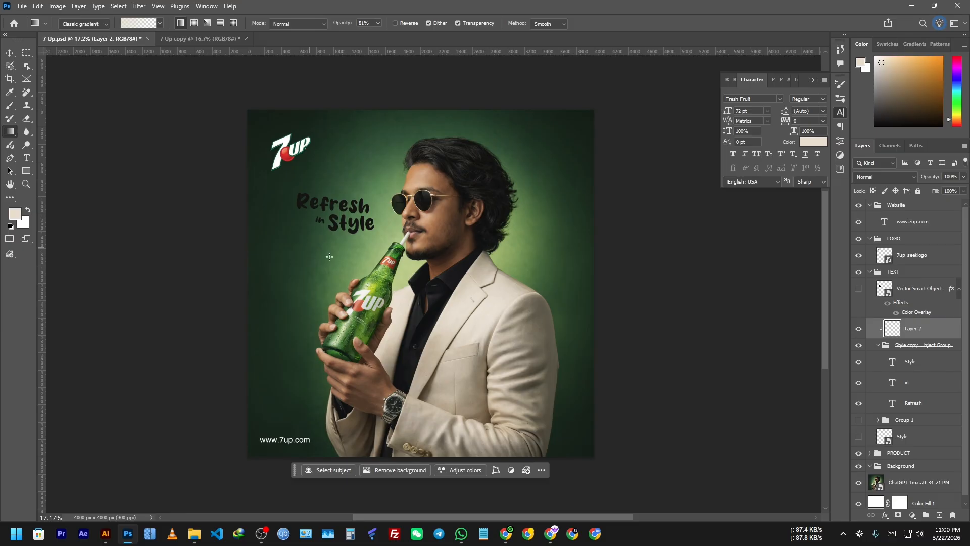
pyautogui.moveTo(384, 272); pyautogui.dragTo(266, 117)
pyautogui.hotkey('ctrl', 'z')
pyautogui.click(13, 53)
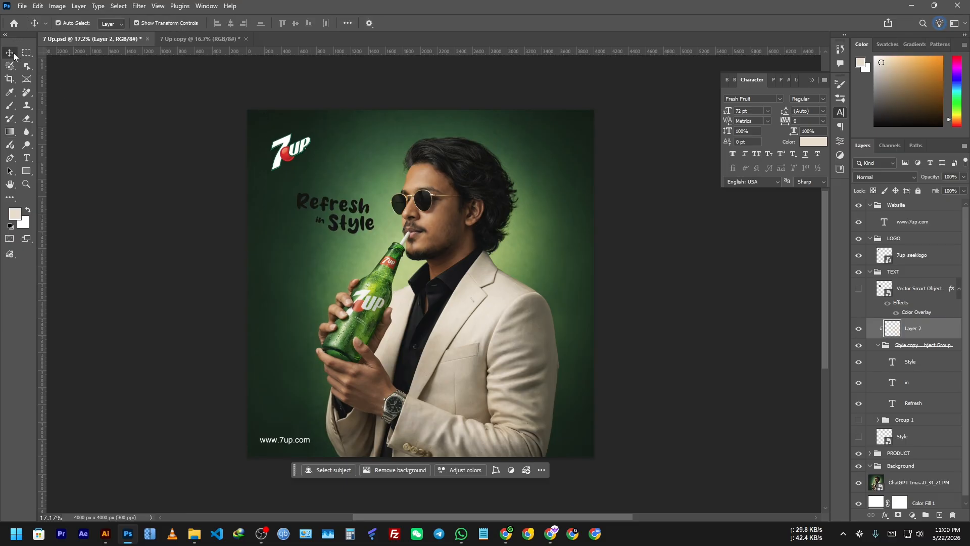
pyautogui.press('Delete')
# Recolor the Style, in and Refresh text layers to the bottle's yellow-green, b8c837
pyautogui.click(904, 341)
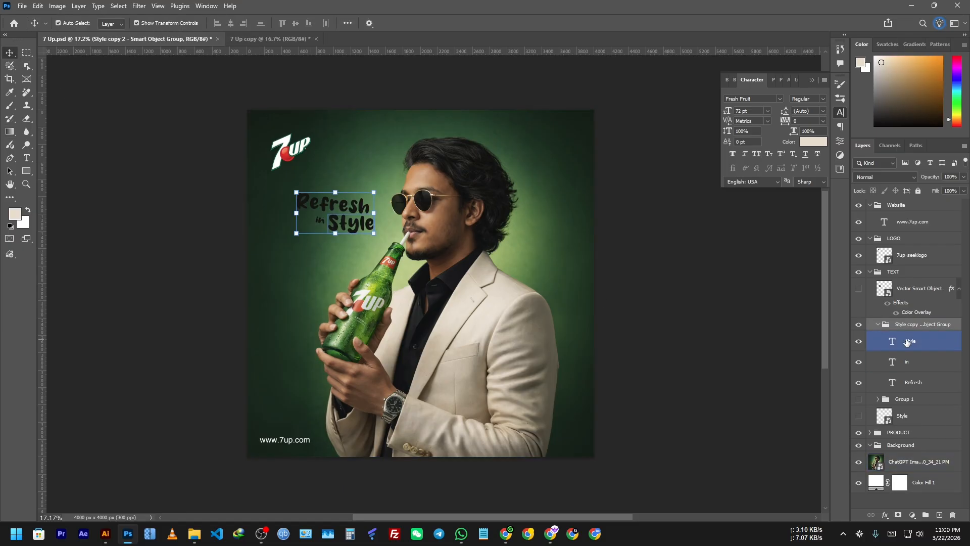
pyautogui.keyDown('shift'); pyautogui.click(909, 382); pyautogui.keyUp('shift')
pyautogui.click(813, 142)
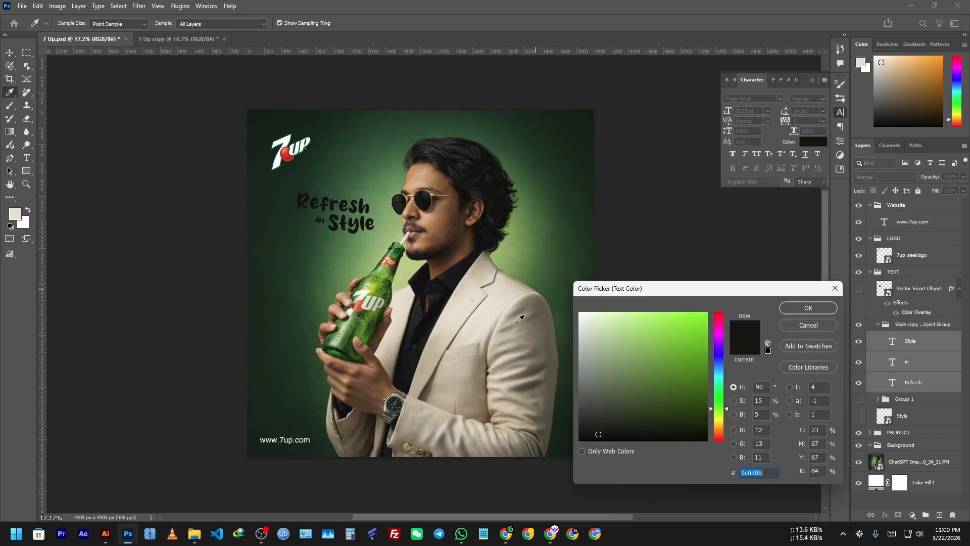
pyautogui.click(451, 342)
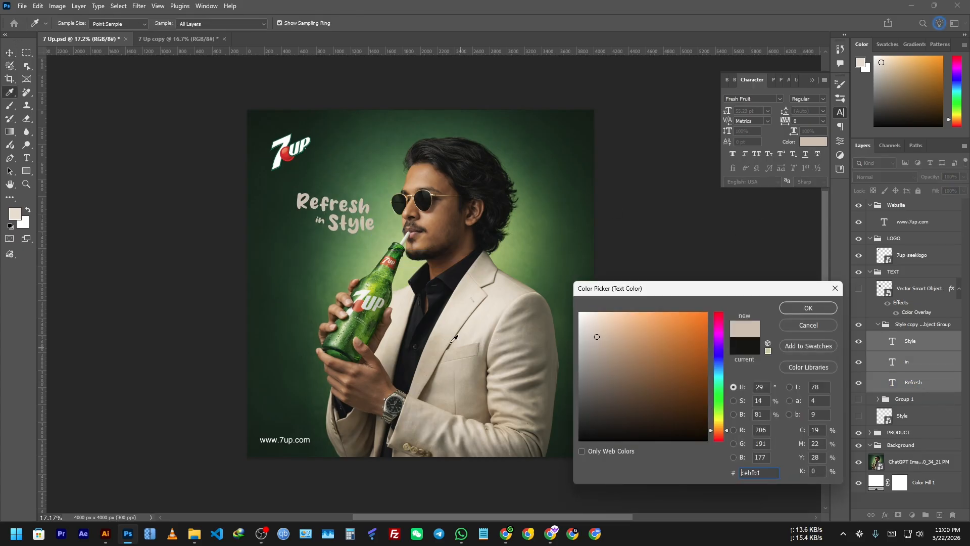
pyautogui.click(526, 248)
pyautogui.click(375, 285)
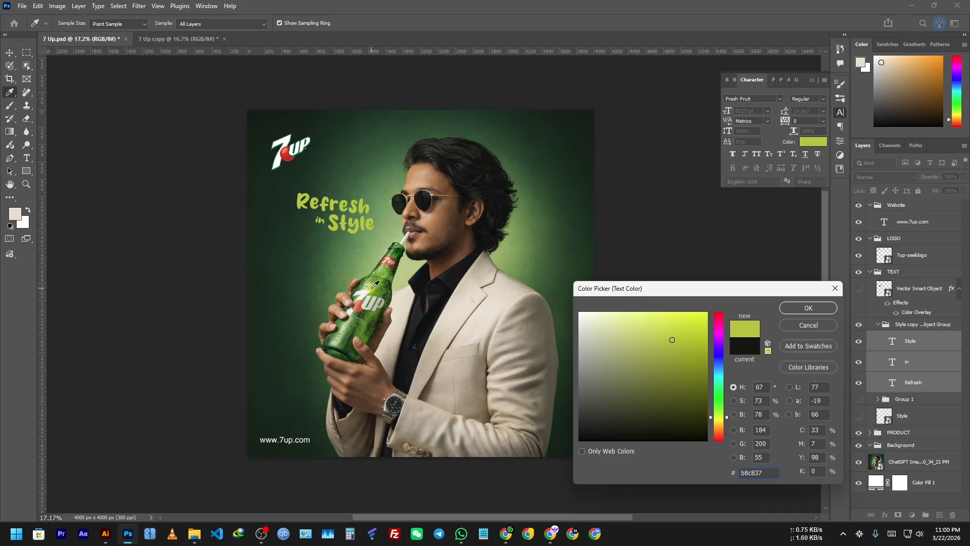
pyautogui.click(816, 308)
pyautogui.click(675, 271)
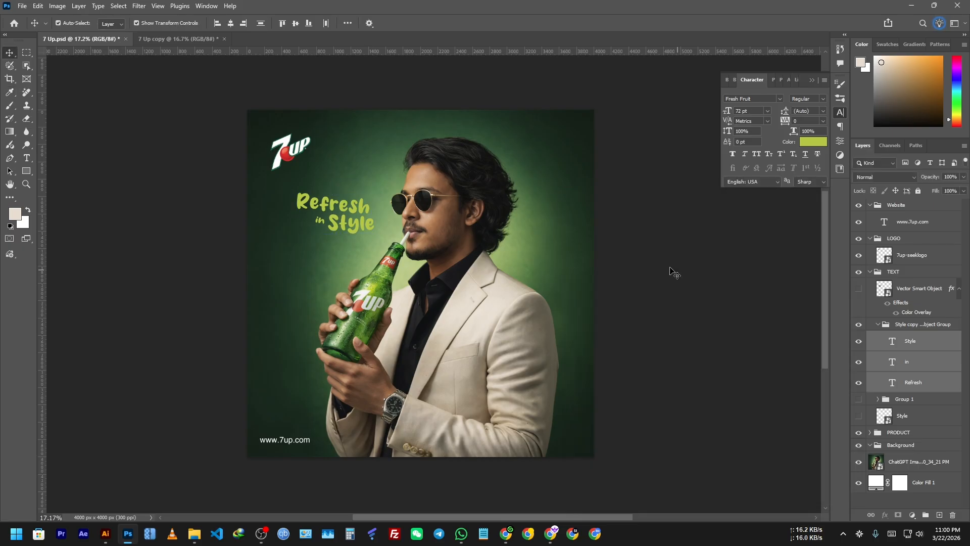
# Examine the recolored headline up close and against the whole poster
pyautogui.scroll(5, 347, 229)
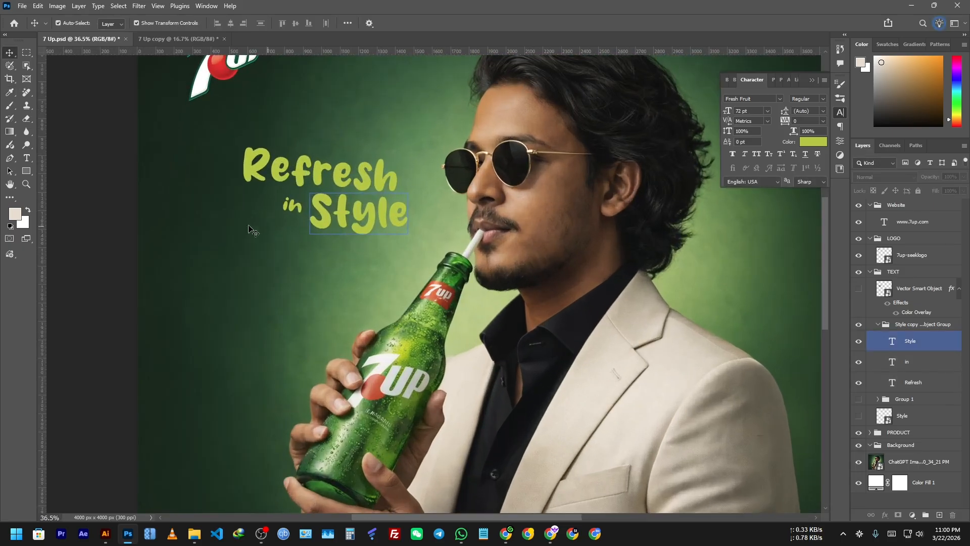
pyautogui.scroll(2, 94, 255)
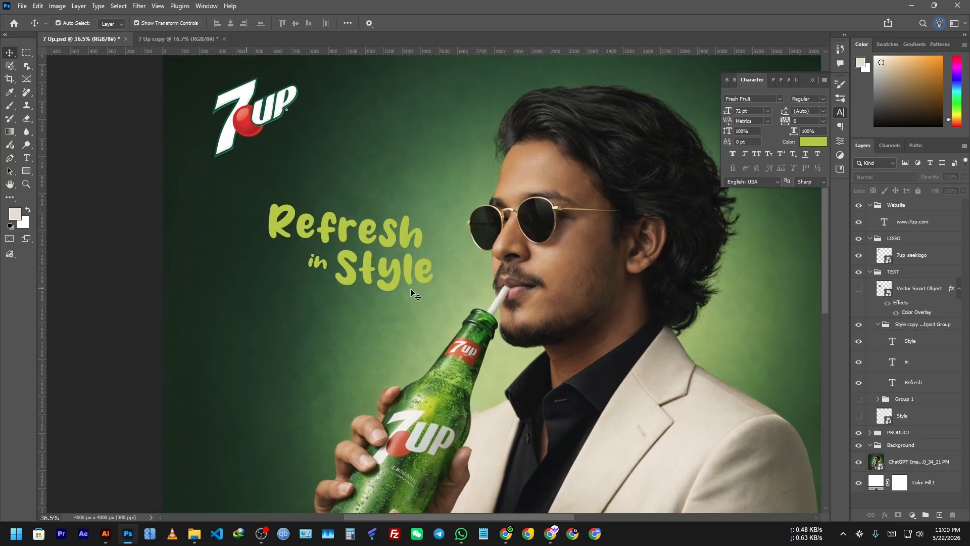
pyautogui.click(933, 345)
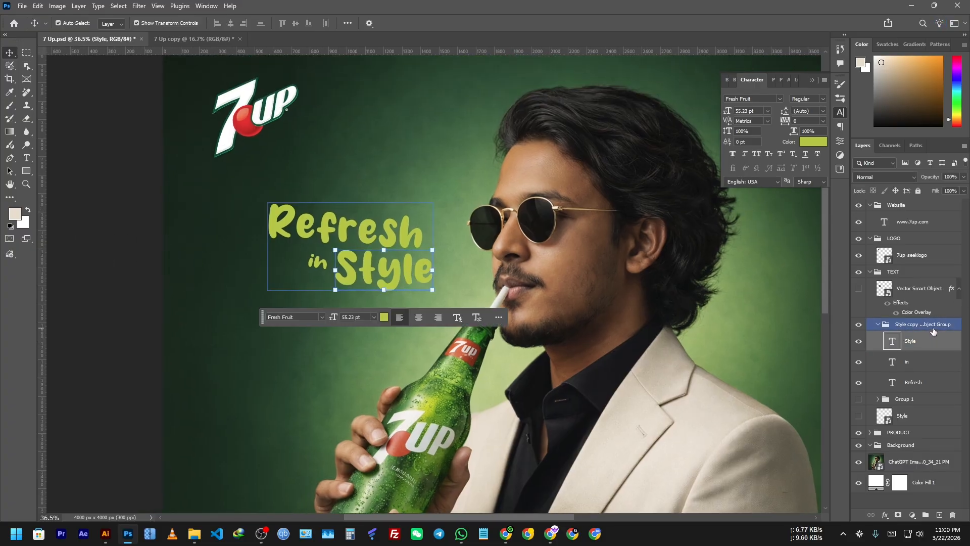
pyautogui.click(933, 327)
pyautogui.scroll(-3, 357, 223)
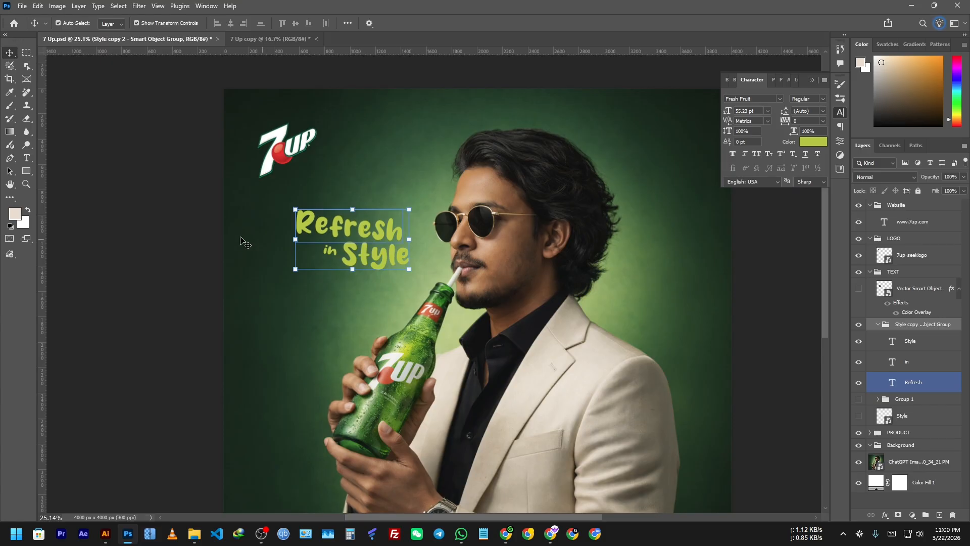
pyautogui.scroll(-1, 240, 238)
pyautogui.moveTo(743, 328); pyautogui.dragTo(737, 304)
pyautogui.click(736, 304)
pyautogui.click(571, 269)
# Move the 7UP logo to the poster's upper-right corner and scale it down against the margin guides
pyautogui.click(285, 126)
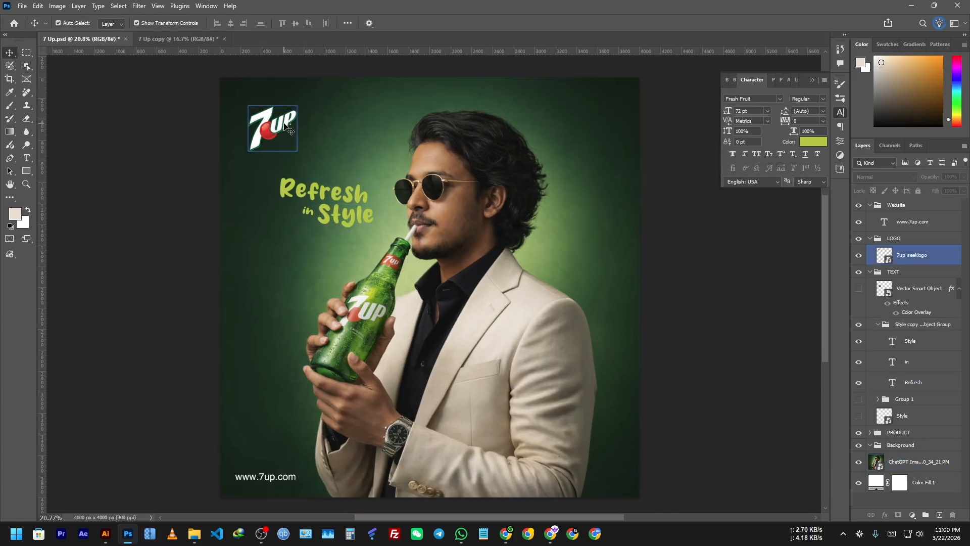
pyautogui.moveTo(284, 125); pyautogui.dragTo(601, 106)
pyautogui.hotkey('ctrl', ';')
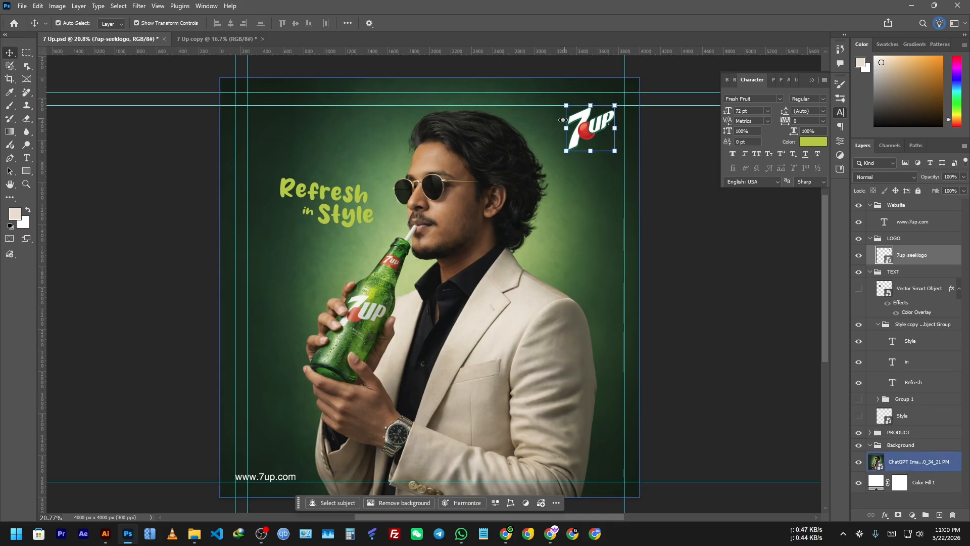
pyautogui.moveTo(599, 126); pyautogui.dragTo(608, 114)
pyautogui.scroll(2, 608, 113)
pyautogui.moveTo(560, 150); pyautogui.dragTo(583, 134)
pyautogui.click(500, 22)
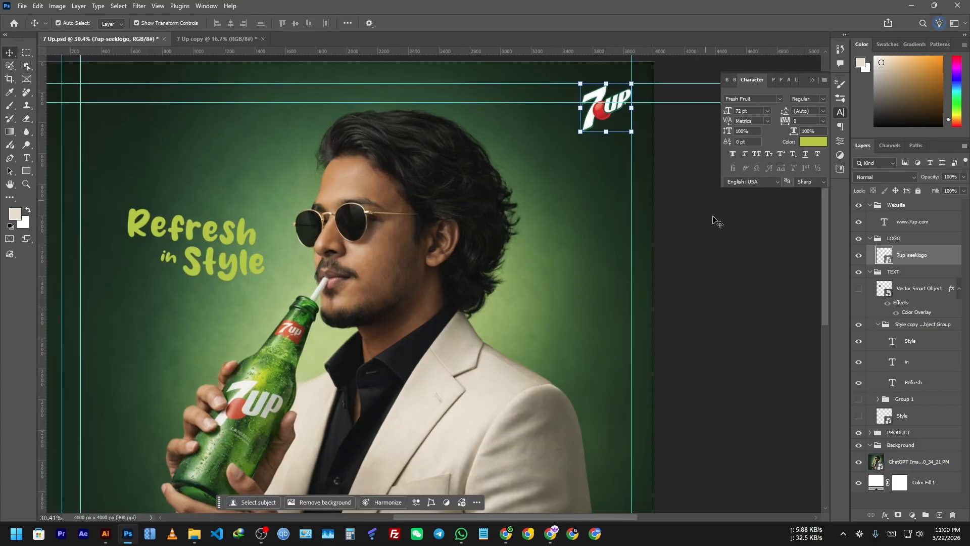
pyautogui.moveTo(414, 236); pyautogui.dragTo(617, 255)
pyautogui.hotkey('ctrl', ';')
# Enlarge the three "Refresh in Style" text layers together and shift them slightly upward beside the man's face
pyautogui.click(440, 258)
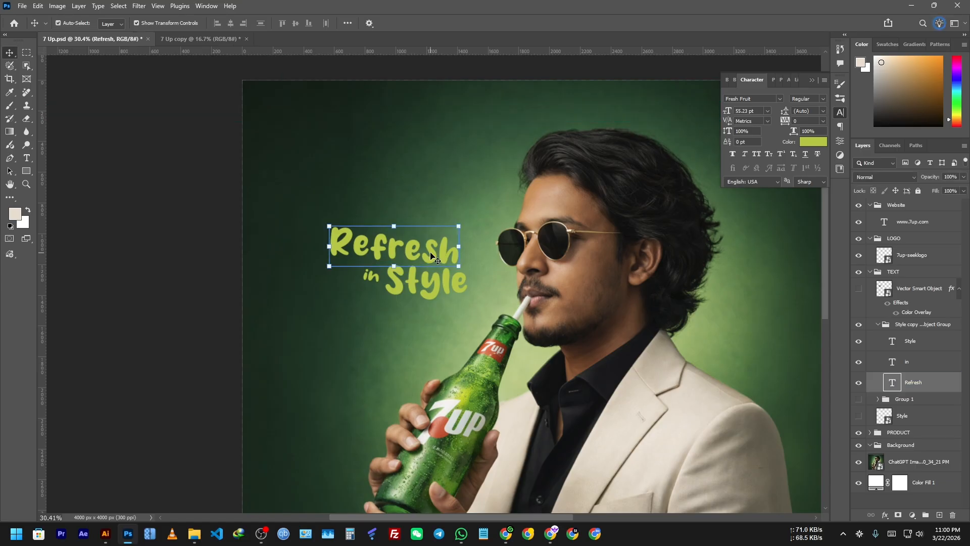
pyautogui.keyDown('shift'); pyautogui.click(921, 345); pyautogui.keyUp('shift')
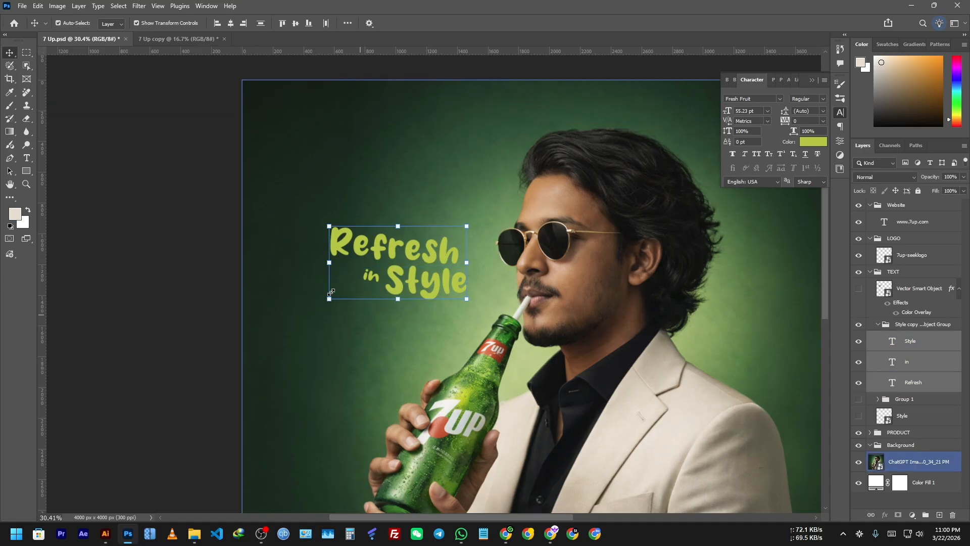
pyautogui.moveTo(325, 227); pyautogui.dragTo(302, 211)
pyautogui.moveTo(401, 273); pyautogui.dragTo(424, 241)
pyautogui.click(505, 24)
pyautogui.scroll(-5, 290, 231)
pyautogui.click(204, 217)
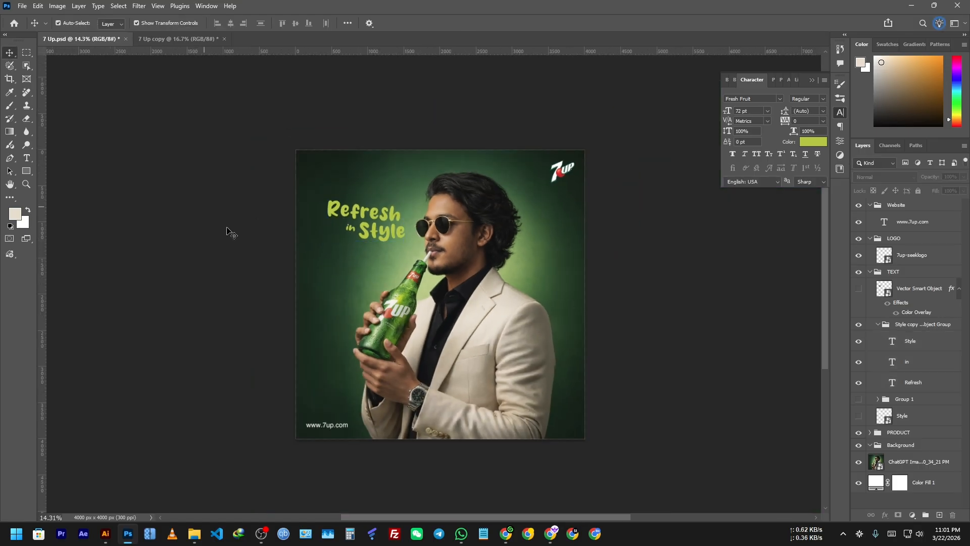
pyautogui.moveTo(231, 297); pyautogui.dragTo(230, 296)
# Move the Style, in and Refresh text layers together slightly downward beside the man's face
pyautogui.click(905, 341)
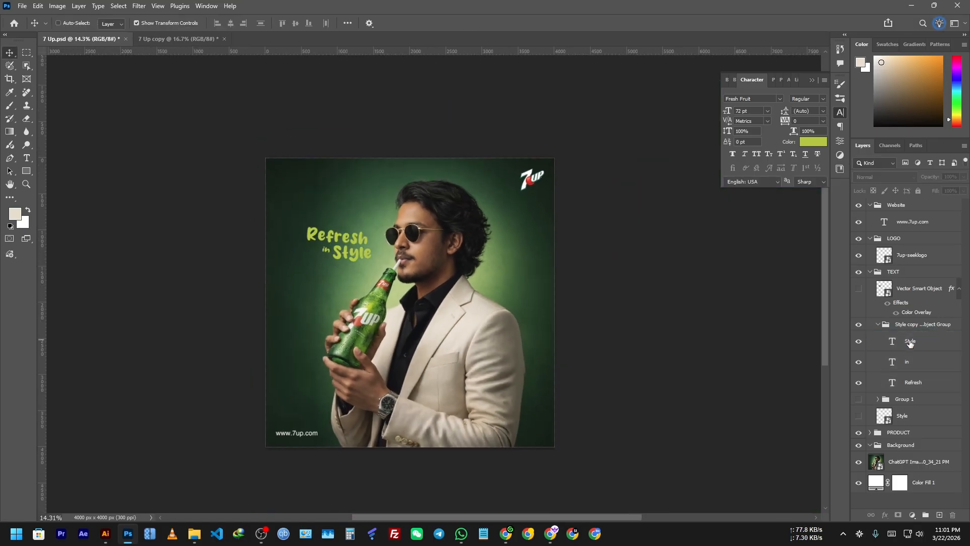
pyautogui.click(933, 343)
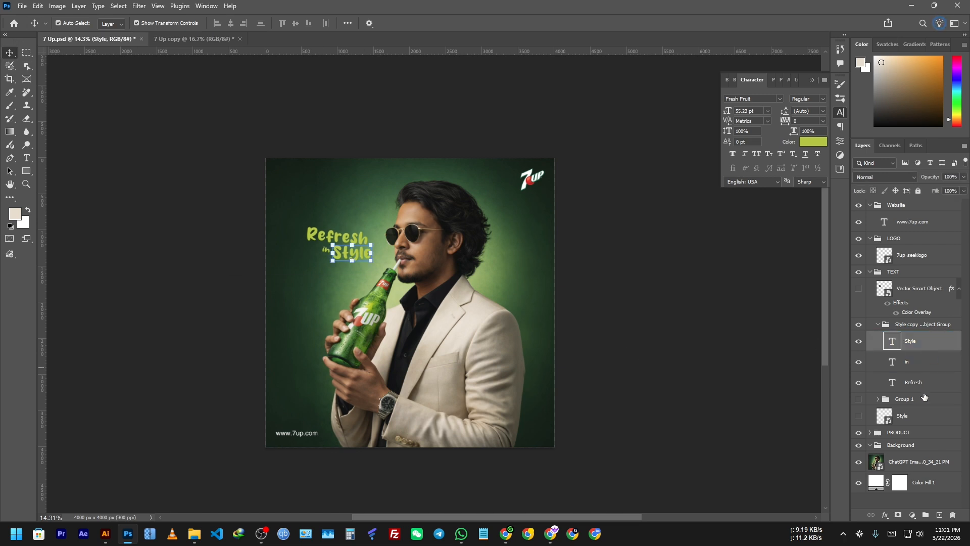
pyautogui.keyDown('shift'); pyautogui.click(921, 387); pyautogui.keyUp('shift')
pyautogui.scroll(1, 355, 249)
pyautogui.scroll(5, 353, 250)
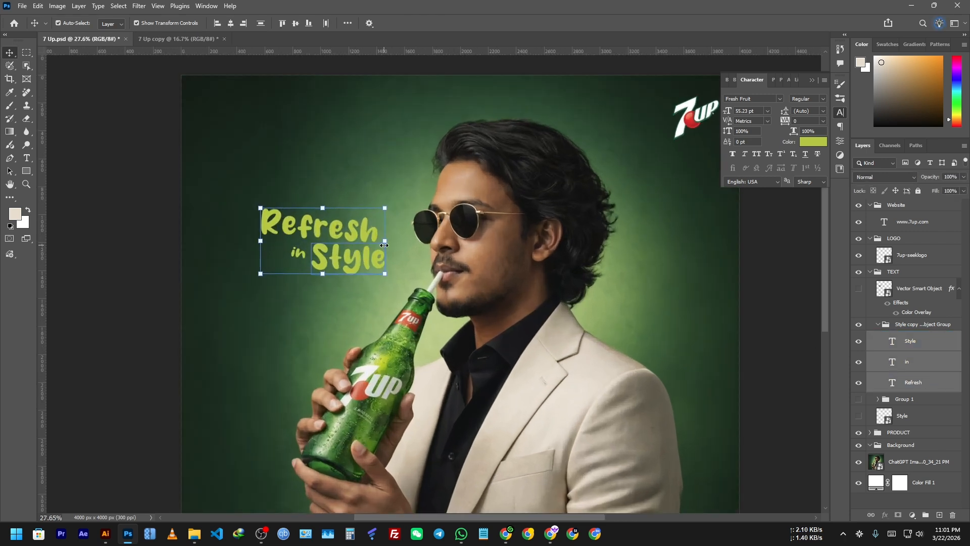
pyautogui.hotkey('ctrl', 't')
pyautogui.moveTo(354, 237); pyautogui.dragTo(354, 244)
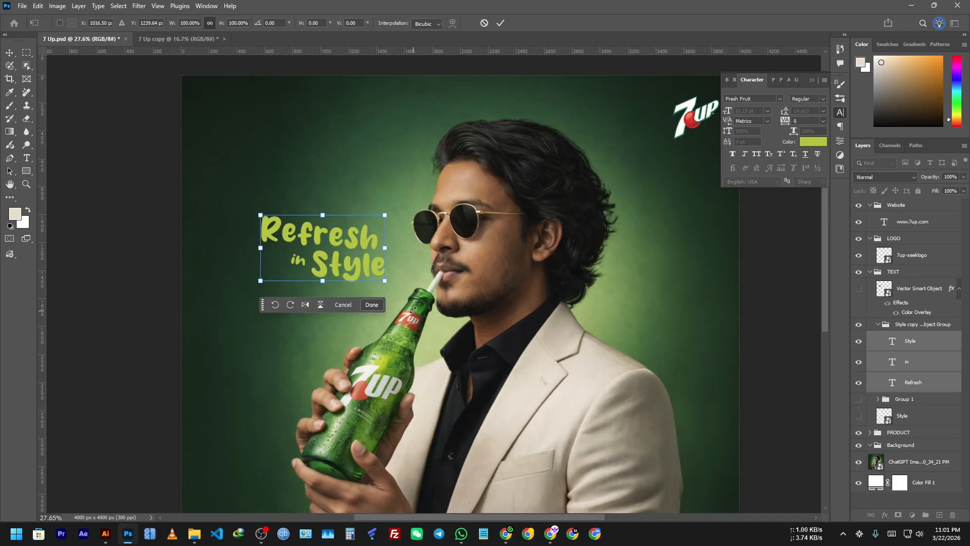
pyautogui.click(372, 305)
# Recolor the three headline text layers to off-white, f1f1f1
pyautogui.click(814, 142)
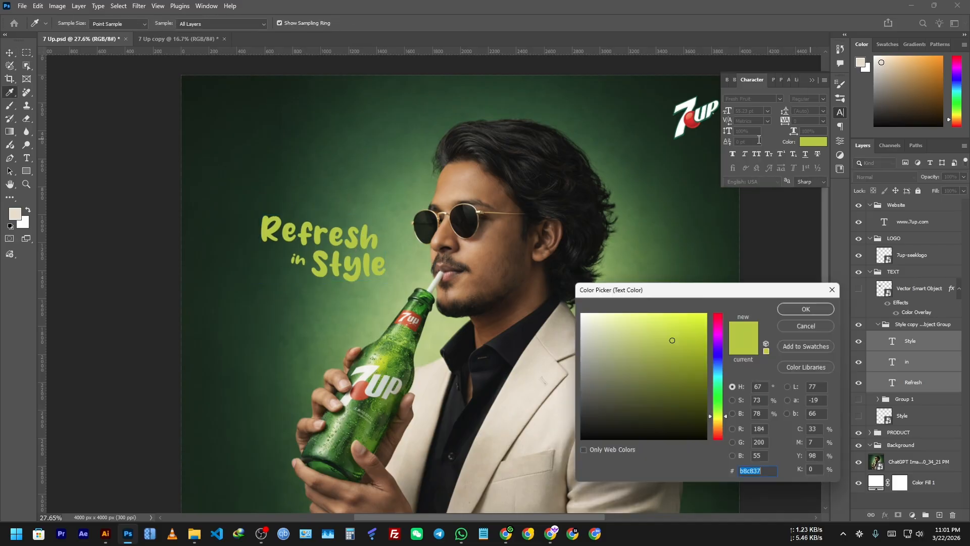
pyautogui.click(691, 107)
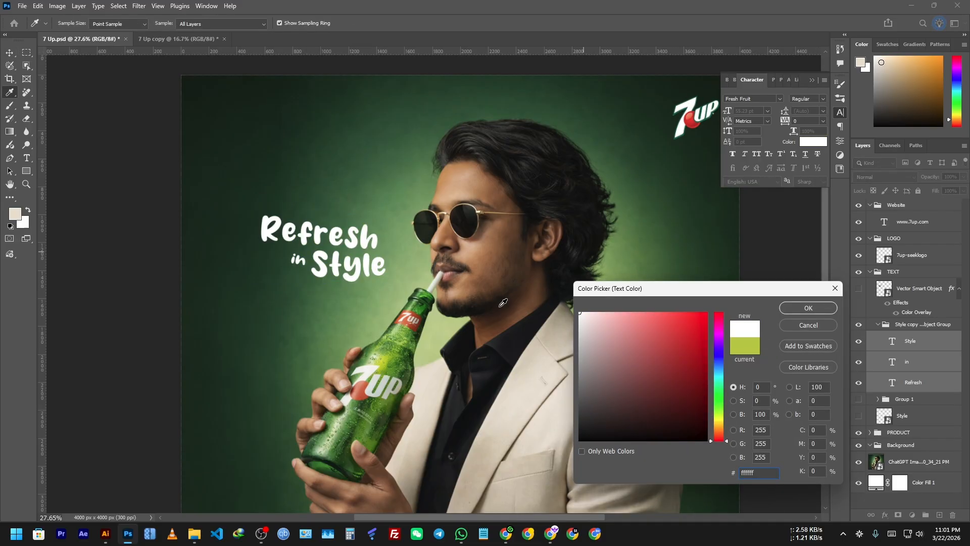
pyautogui.click(792, 310)
pyautogui.click(812, 142)
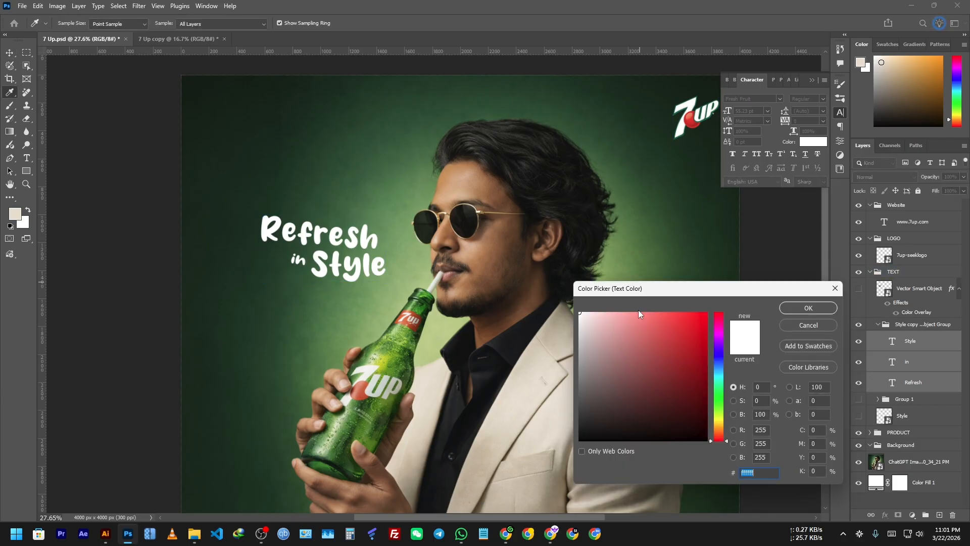
pyautogui.click(566, 314)
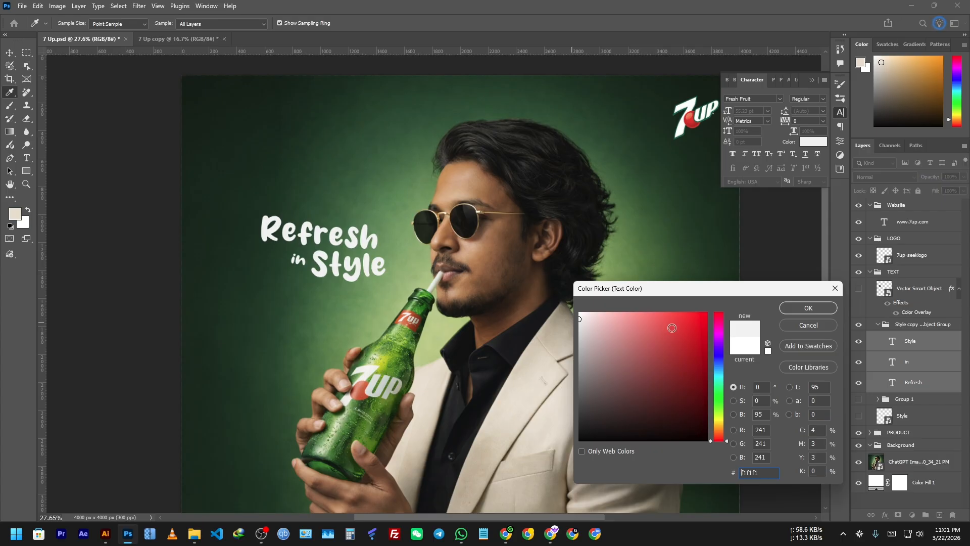
pyautogui.click(817, 302)
# Examine the whole poster to judge the off-white headline, the 7UP logo and the plain green background
pyautogui.scroll(-5, 323, 255)
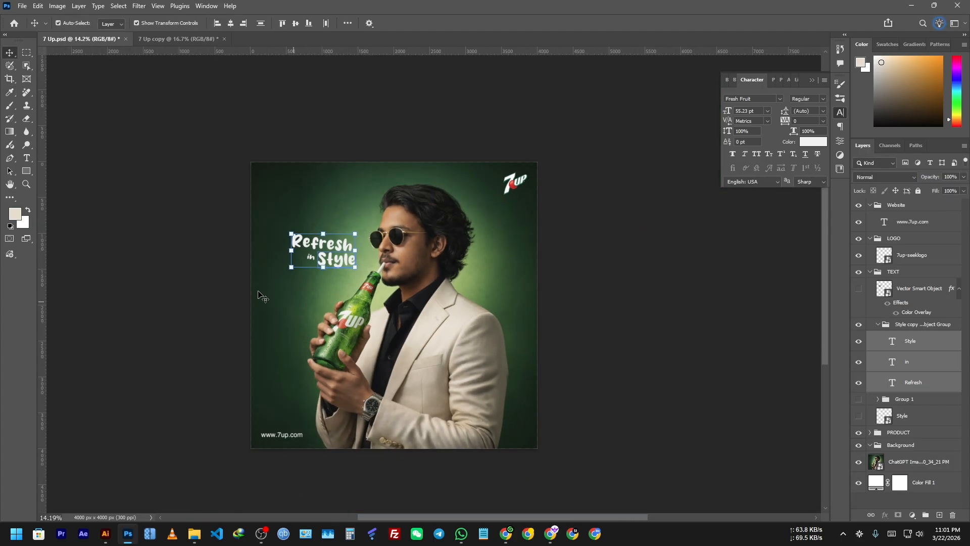
pyautogui.moveTo(212, 307); pyautogui.dragTo(199, 273)
pyautogui.click(202, 278)
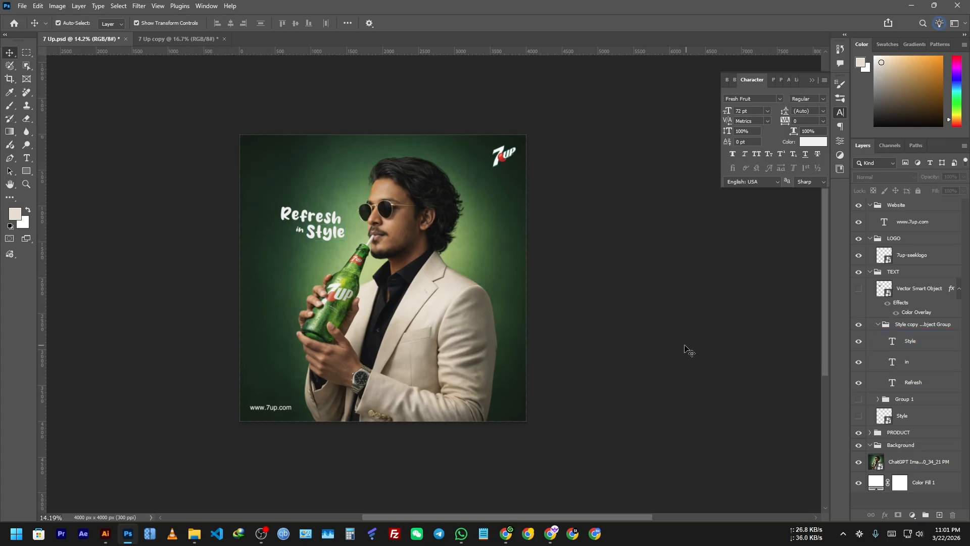
pyautogui.moveTo(641, 348); pyautogui.dragTo(659, 352)
pyautogui.click(527, 165)
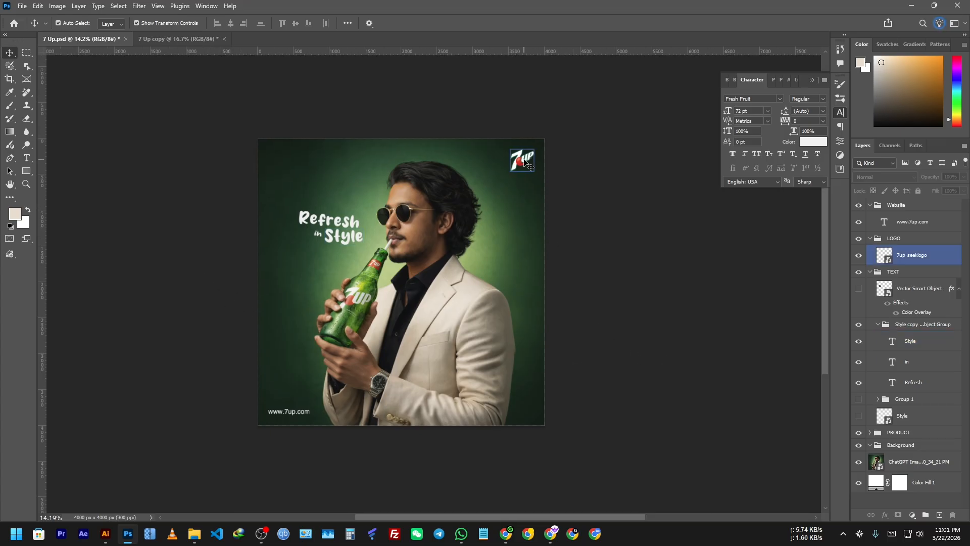
pyautogui.click(622, 296)
pyautogui.click(294, 197)
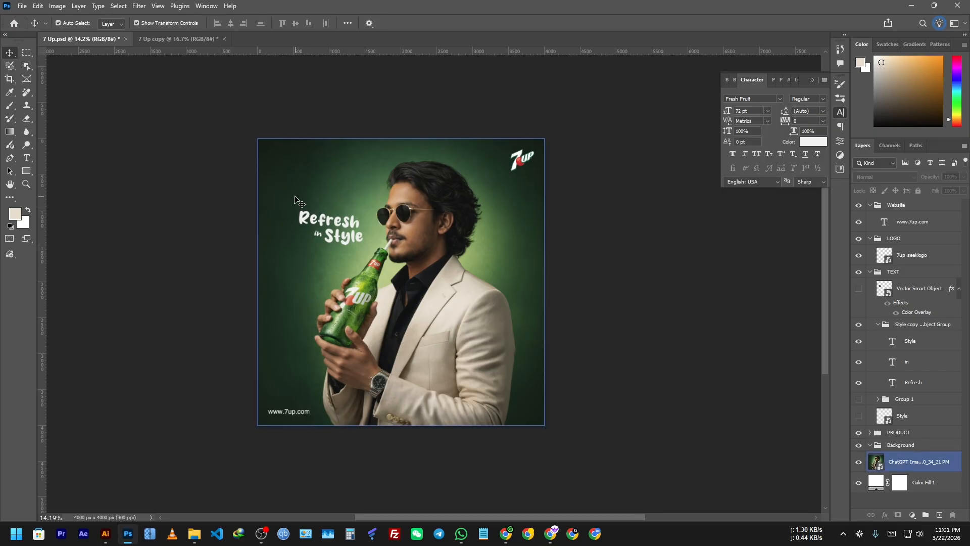
pyautogui.click(613, 67)
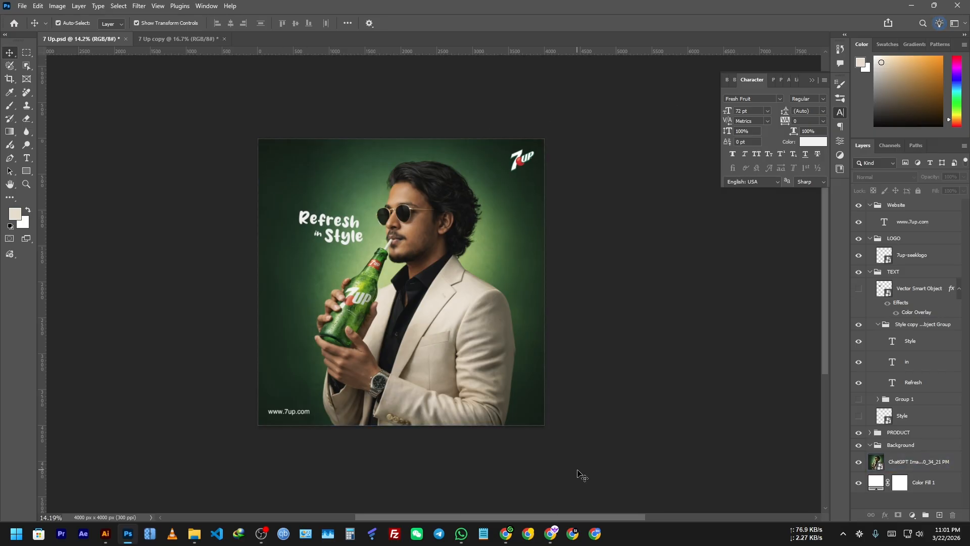
# Switch to Pinterest in Chrome and duplicate the tab showing the Naadan drinks ad pin
pyautogui.hotkey('alt', 'Tab')
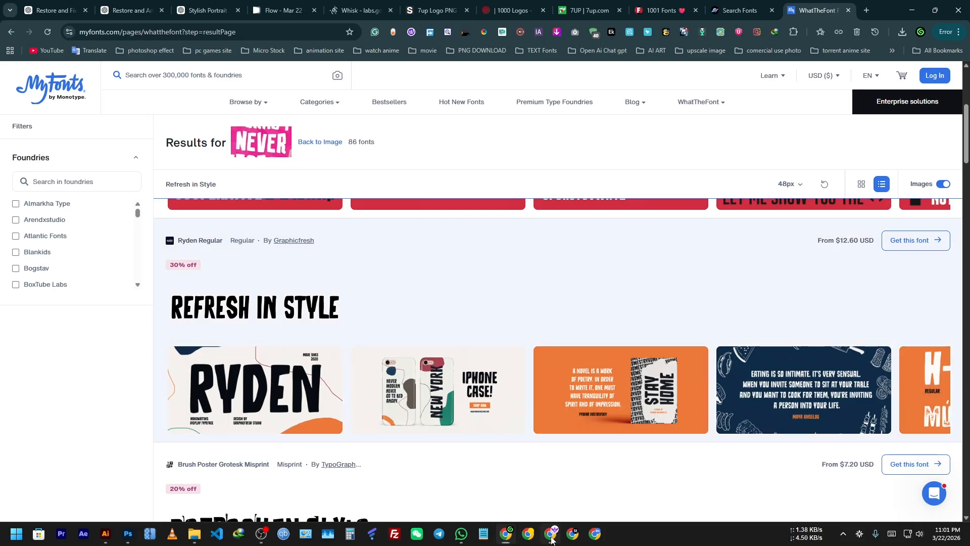
pyautogui.click(551, 540)
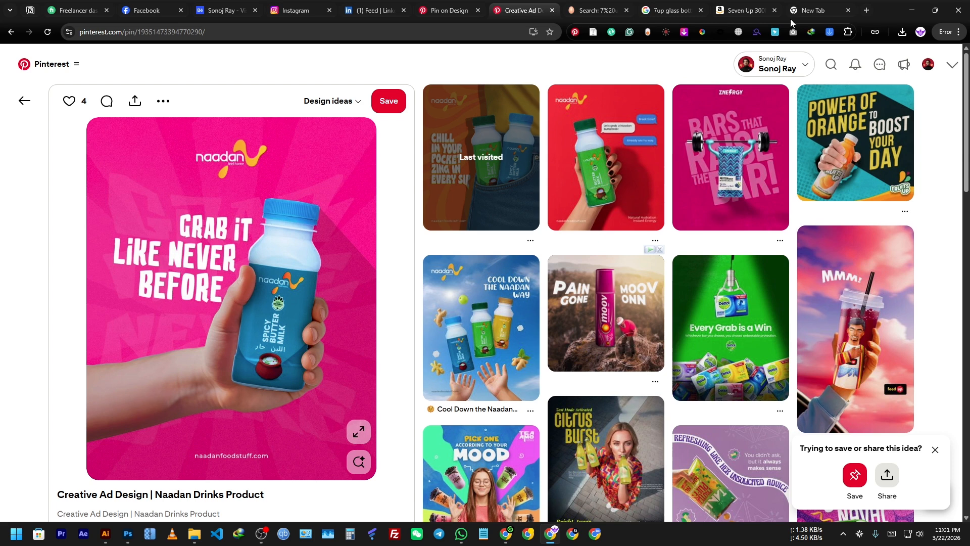
pyautogui.rightClick(532, 11)
pyautogui.click(579, 97)
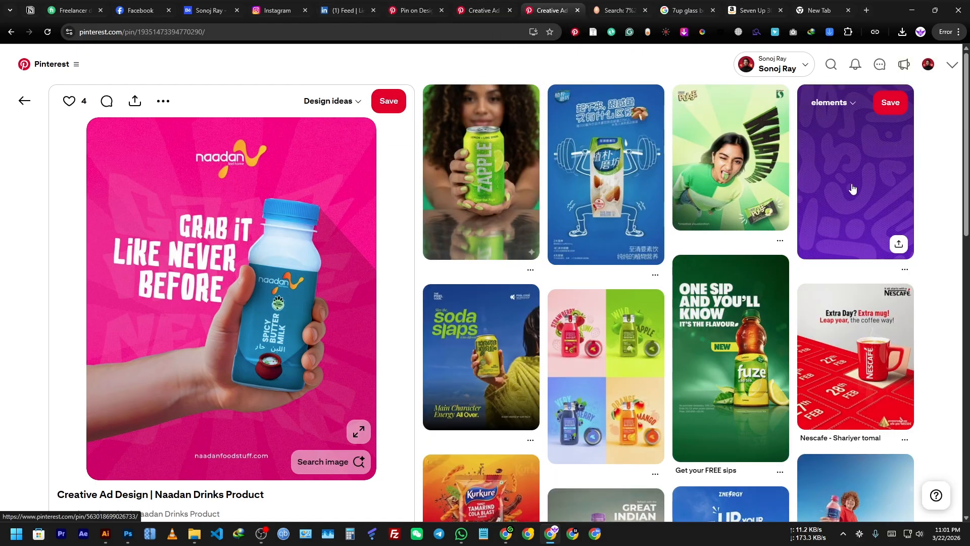
# Open the purple abstract-shapes pattern pin and browse the related background textures
pyautogui.scroll(-5, 852, 188)
pyautogui.scroll(4, 853, 210)
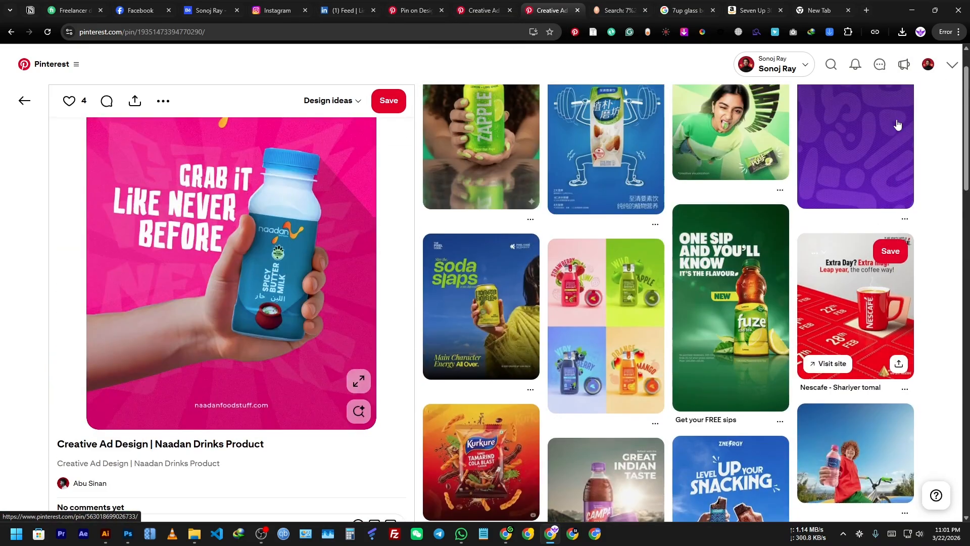
pyautogui.click(872, 159)
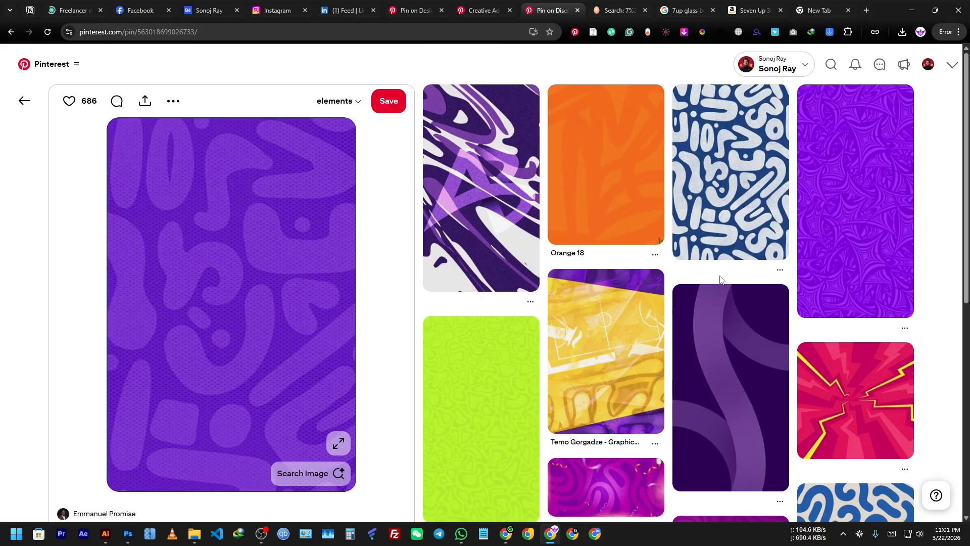
pyautogui.scroll(-3, 656, 255)
pyautogui.scroll(3, 768, 293)
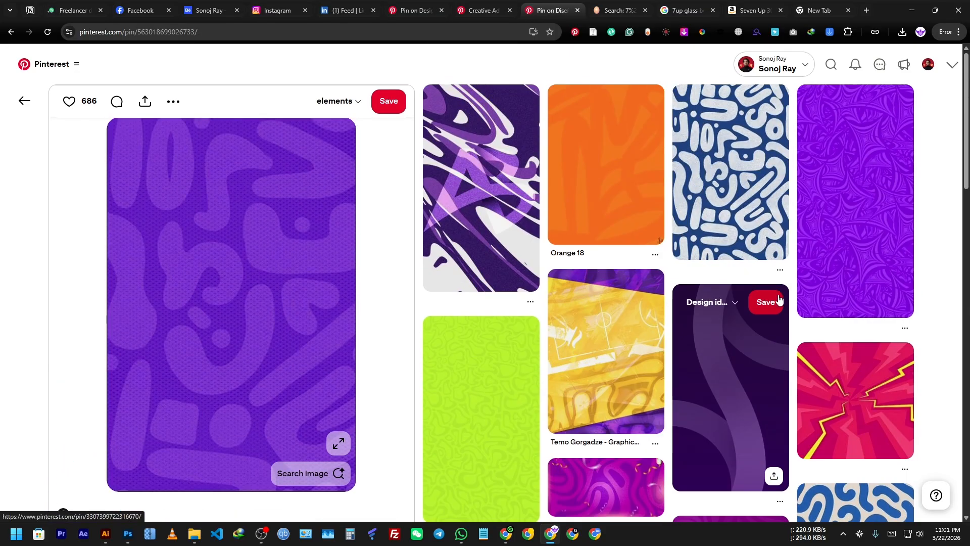
pyautogui.scroll(-10, 440, 268)
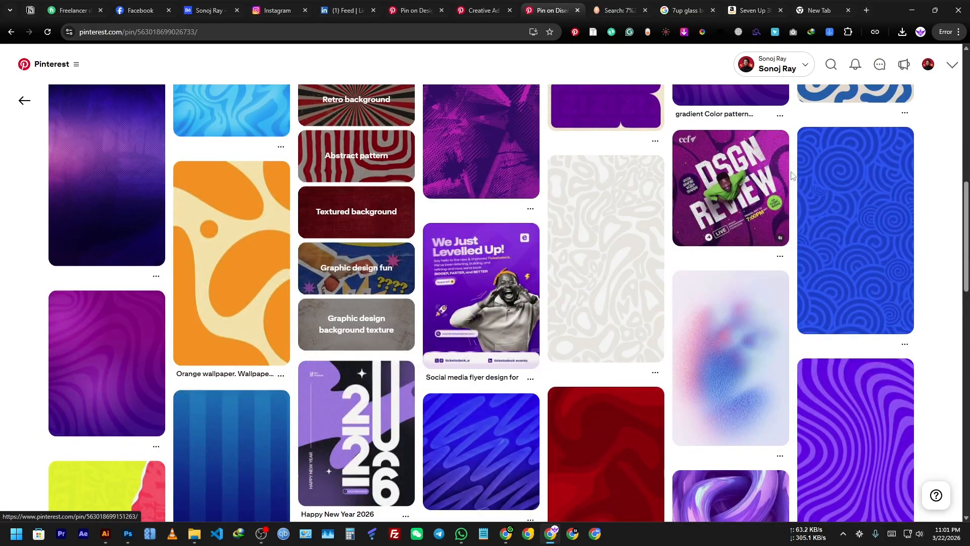
# Search Pinterest for "water texture", open the Oxygen Bubbles White Transparent pin and copy its image
pyautogui.click(831, 65)
pyautogui.write('water texture')
pyautogui.press('Return')
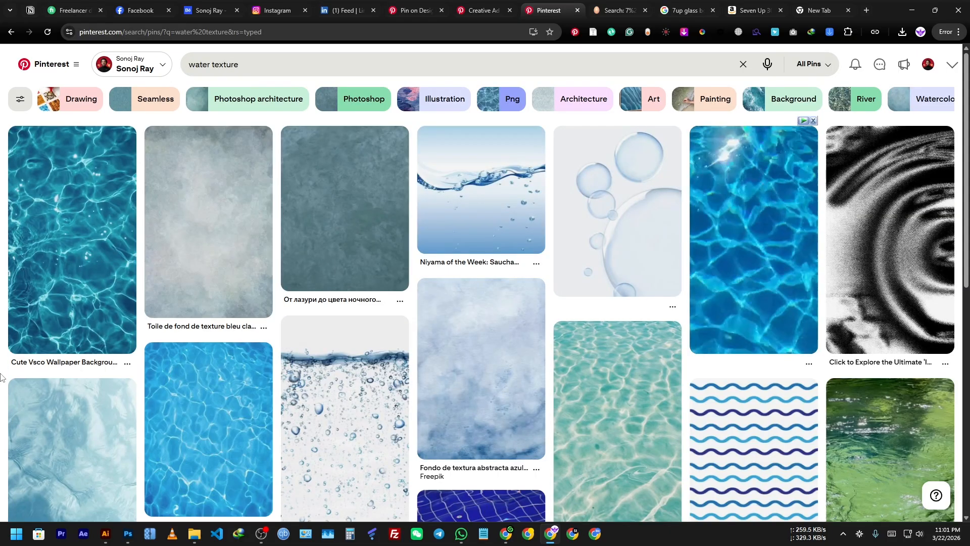
pyautogui.scroll(-2, 30, 374)
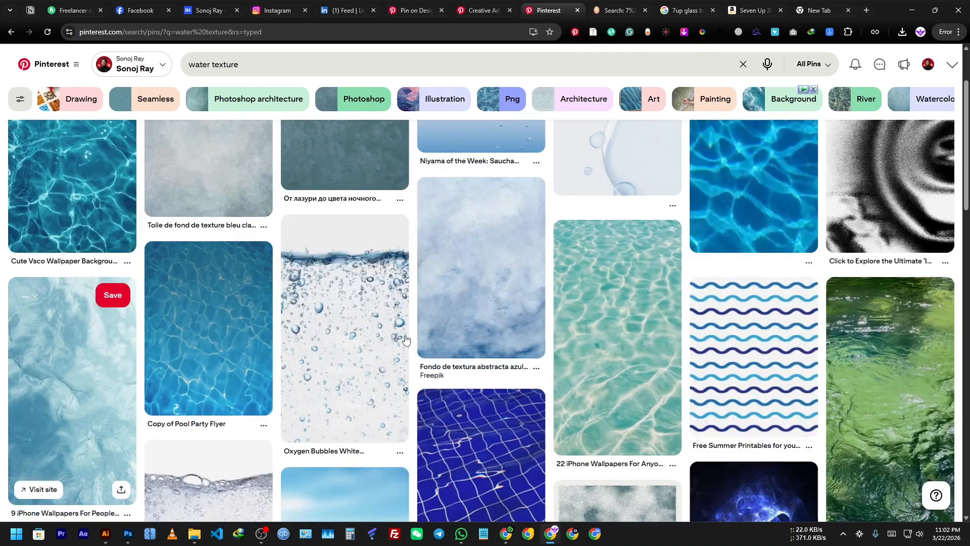
pyautogui.click(362, 307)
pyautogui.rightClick(257, 276)
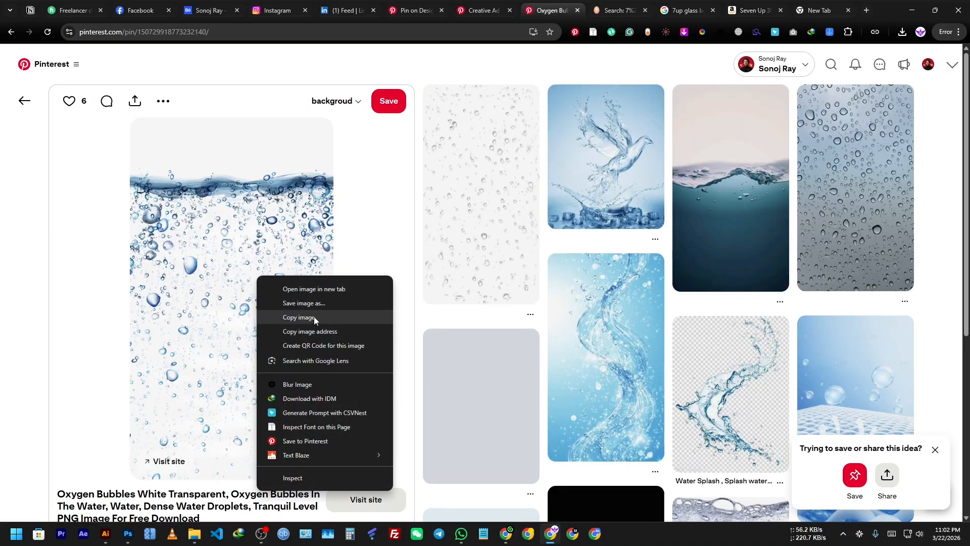
pyautogui.click(299, 317)
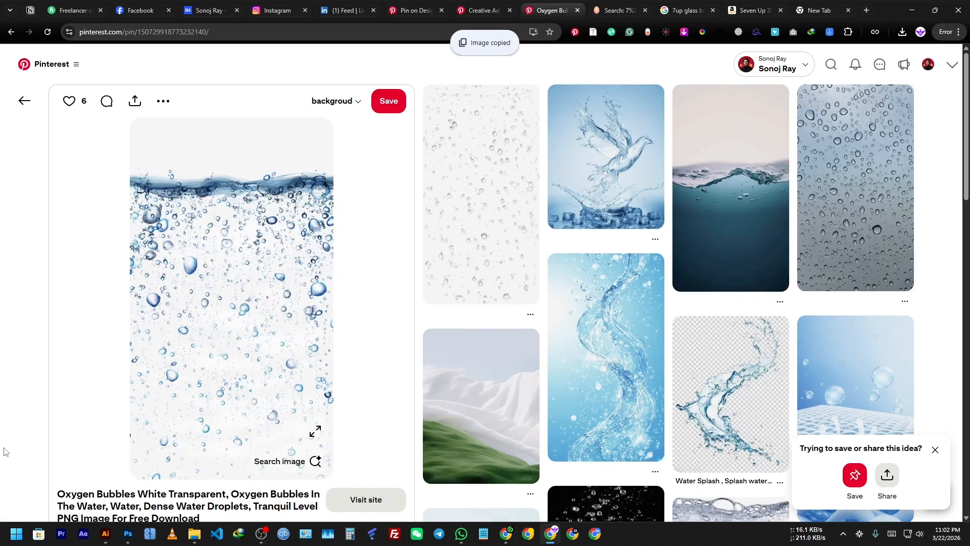
pyautogui.scroll(-2, 4, 451)
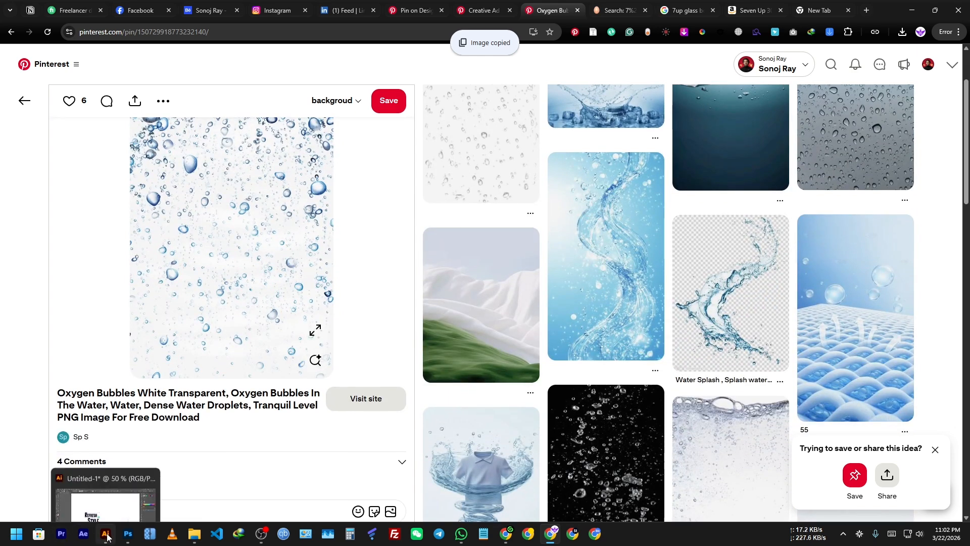
# Switch back to Photoshop and paste the bubble image just above the ChatGPT background image layer
pyautogui.click(107, 534)
pyautogui.click(121, 535)
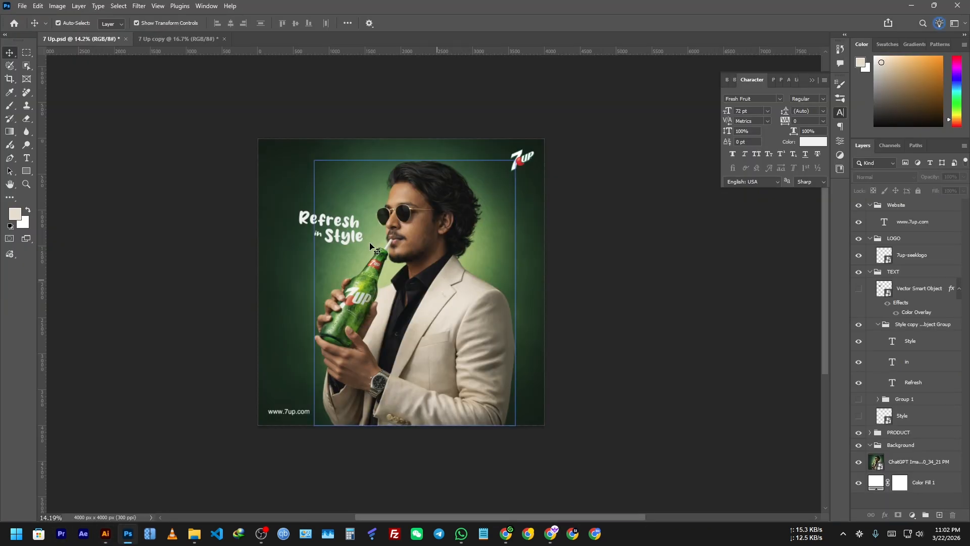
pyautogui.scroll(3, 377, 337)
pyautogui.scroll(-3, 377, 303)
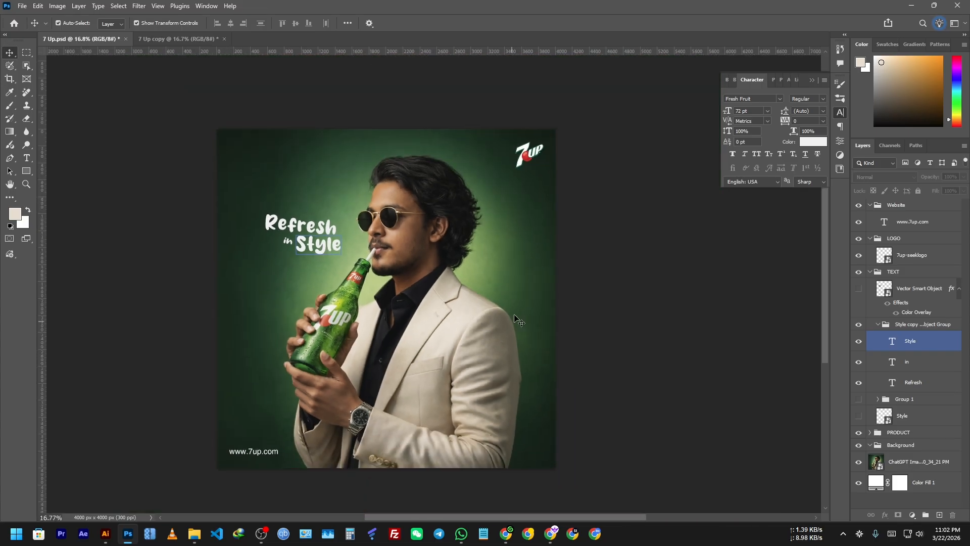
pyautogui.click(926, 463)
pyautogui.hotkey('ctrl', 'v')
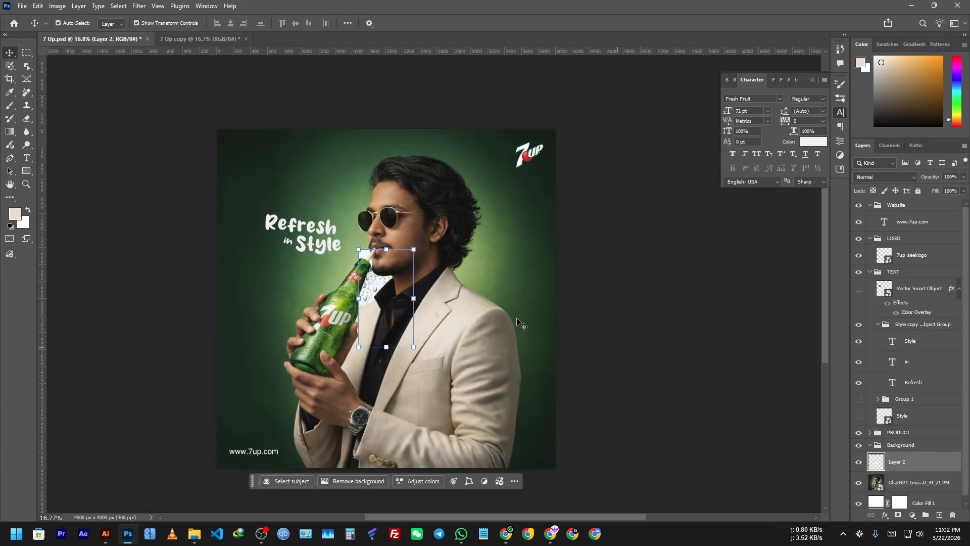
# Convert the pasted bubble layer to a smart object and enlarge it to about 615% to span the poster's width
pyautogui.rightClick(897, 461)
pyautogui.click(899, 387)
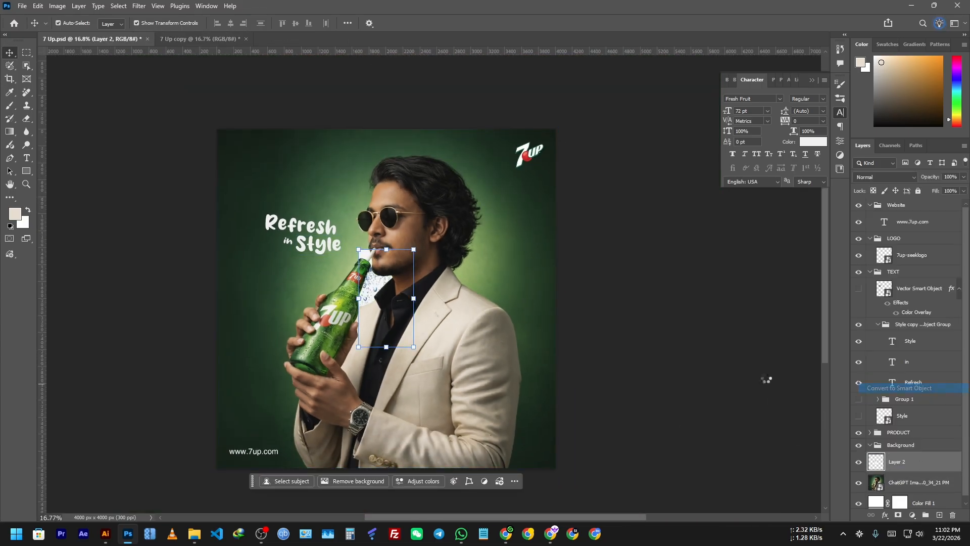
pyautogui.moveTo(413, 298); pyautogui.dragTo(557, 289)
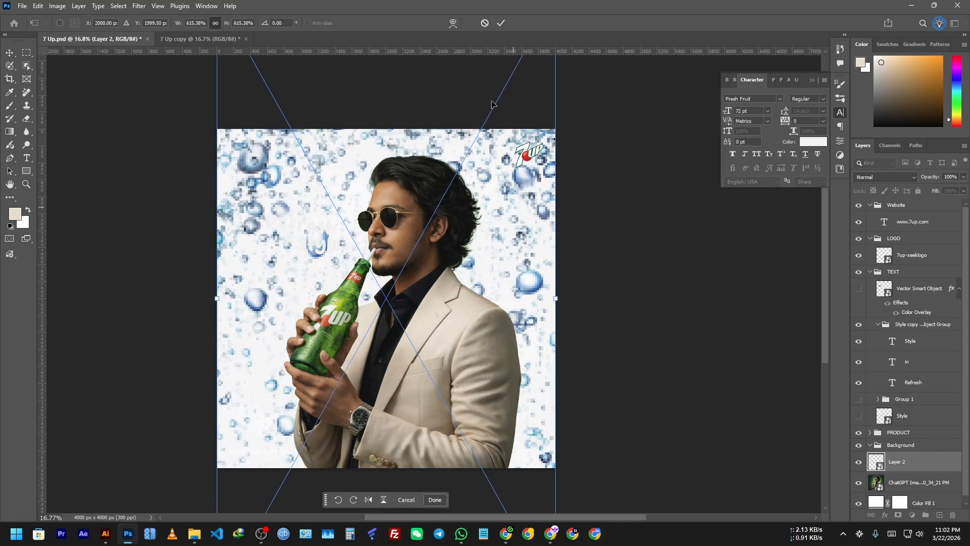
pyautogui.click(500, 23)
# Try the Screen blend mode on the bubble texture layer and return it to Normal
pyautogui.click(886, 177)
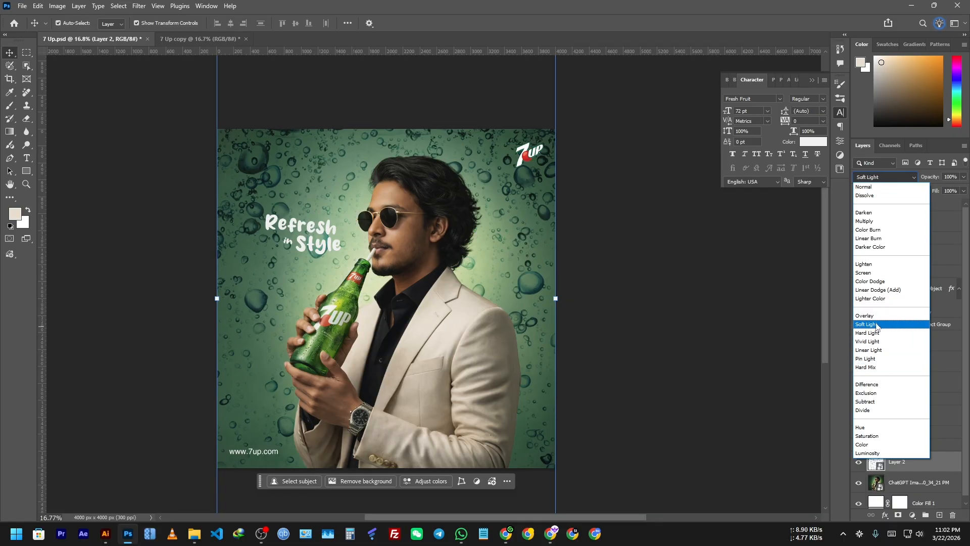
pyautogui.click(870, 274)
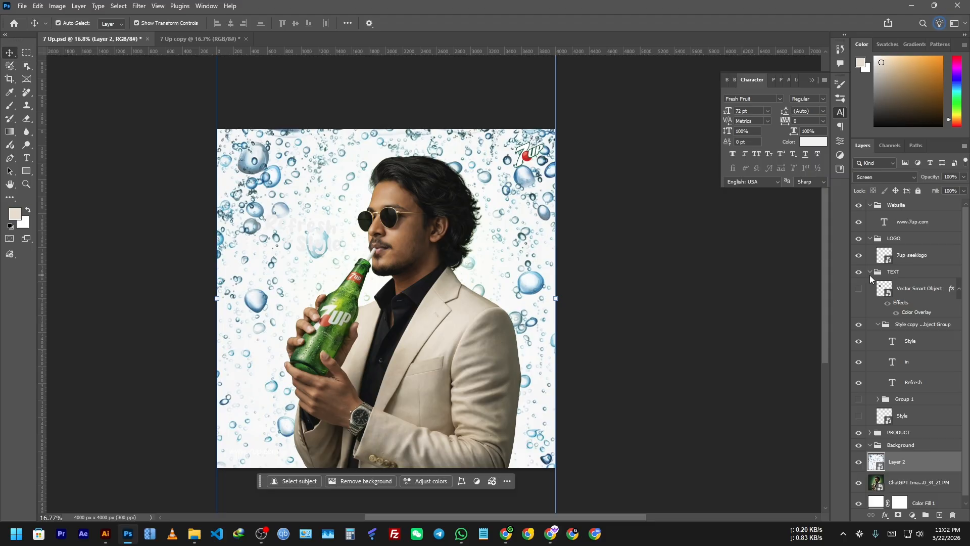
pyautogui.click(898, 177)
pyautogui.click(870, 178)
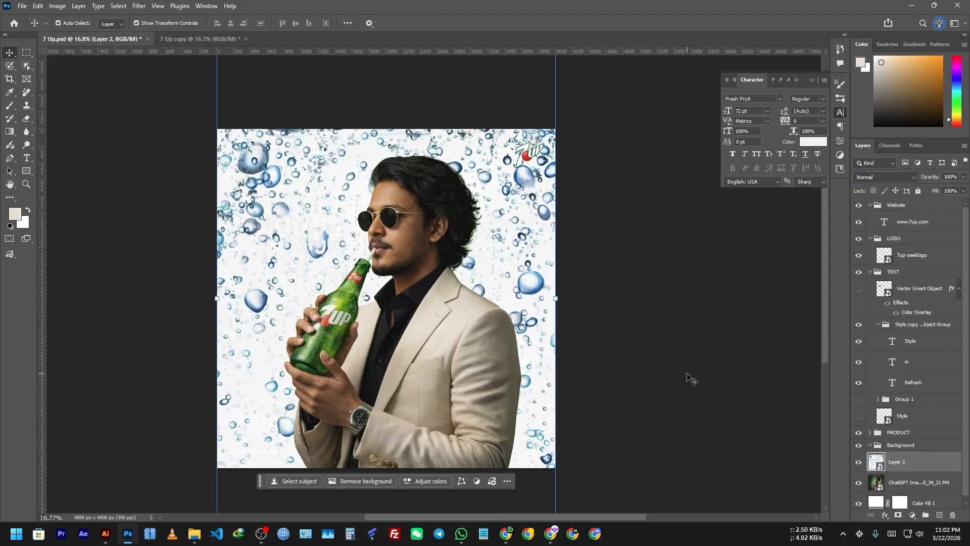
# Desaturate the bubble texture layer to grayscale with a Hue/Saturation adjustment
pyautogui.hotkey('ctrl', 'u')
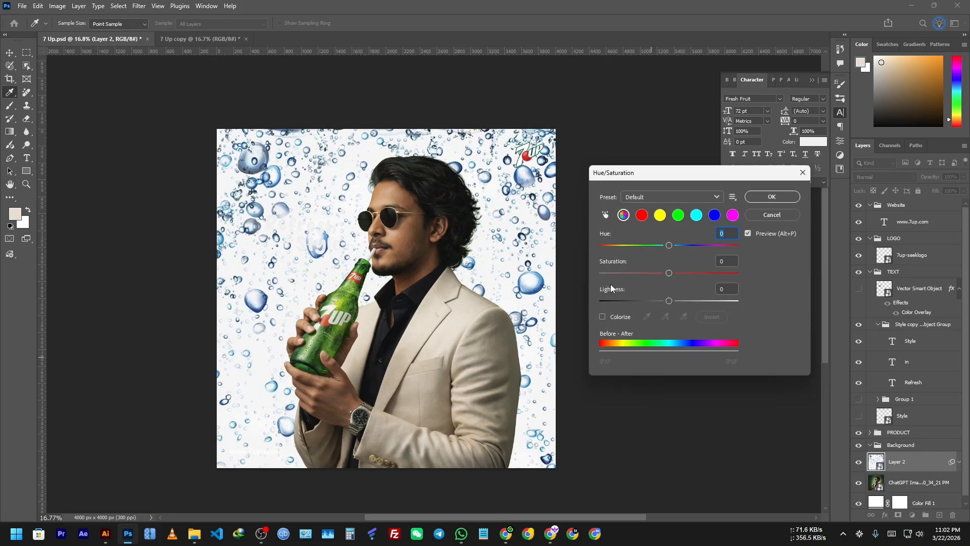
pyautogui.click(780, 200)
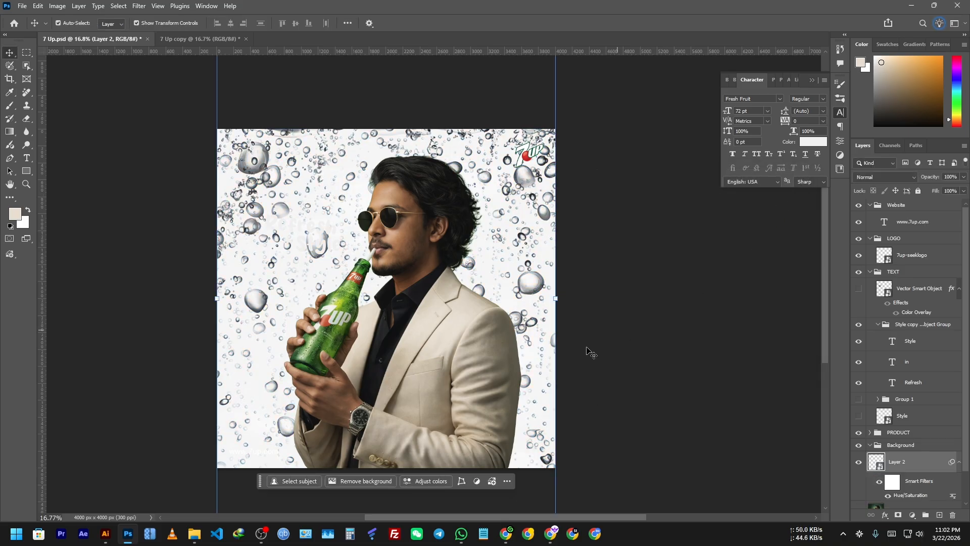
# Rasterize the bubble layer to desaturate it at Saturation -100, and convert it back to a smart object
pyautogui.rightClick(926, 467)
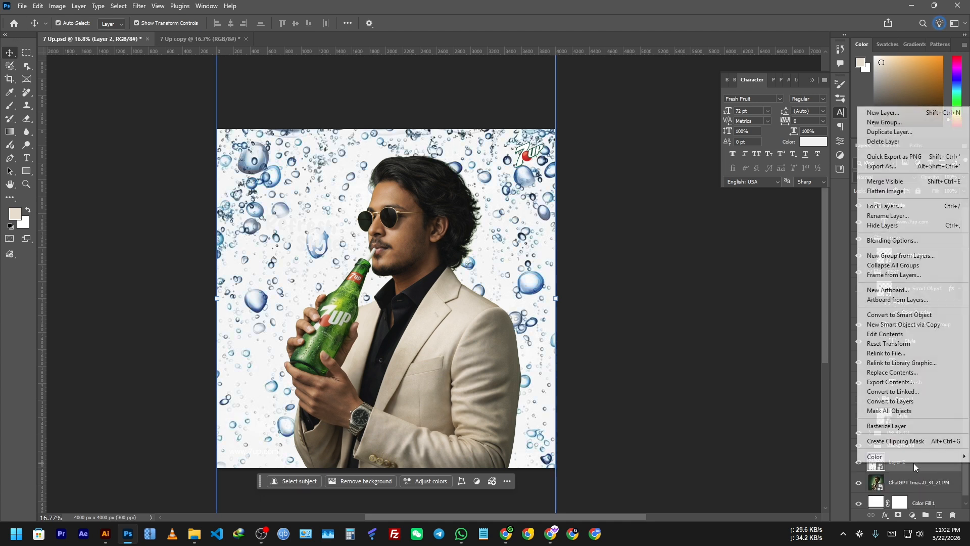
pyautogui.click(885, 427)
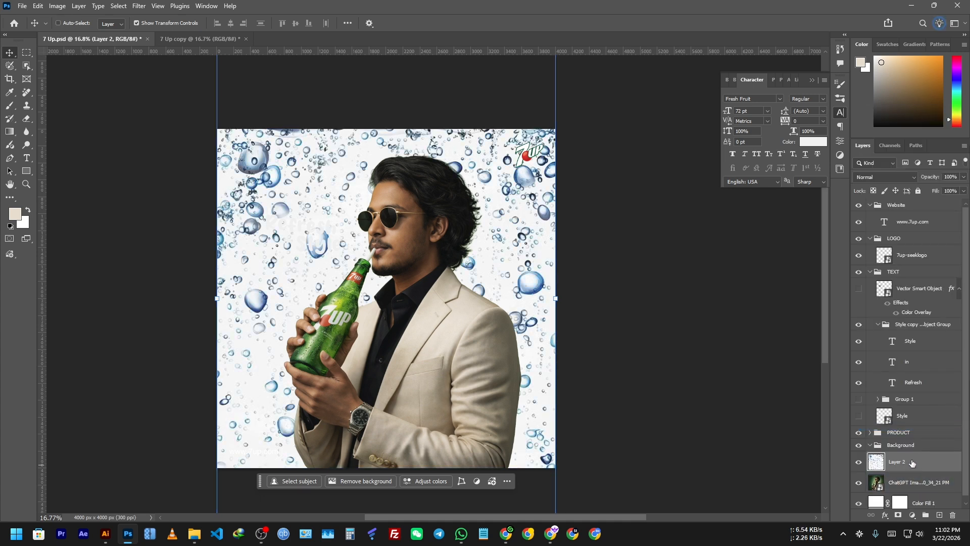
pyautogui.hotkey('ctrl', 'u')
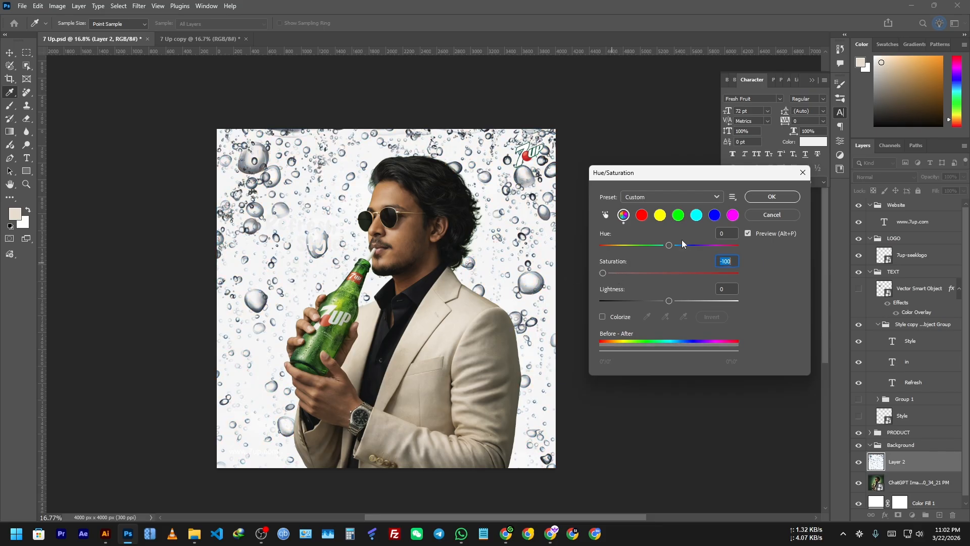
pyautogui.click(771, 196)
pyautogui.rightClick(915, 461)
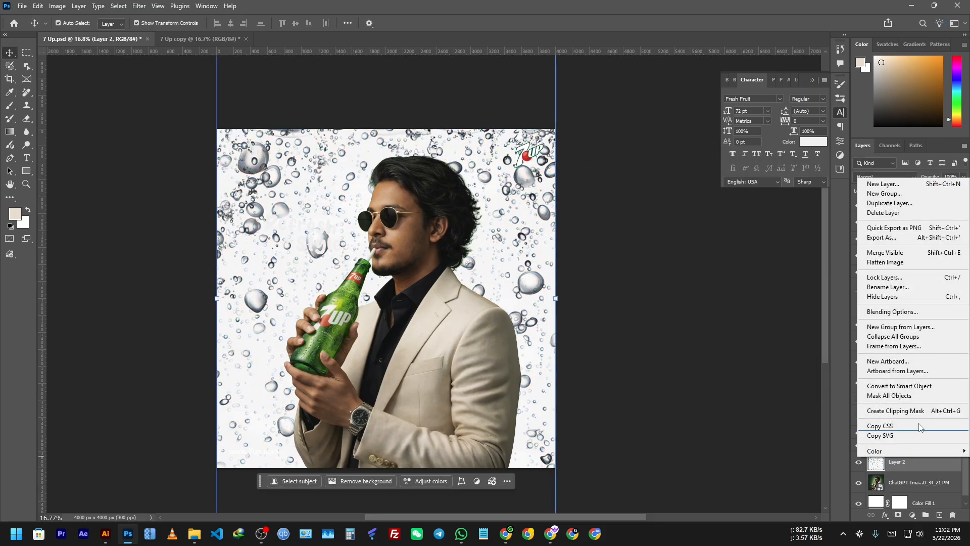
pyautogui.click(919, 385)
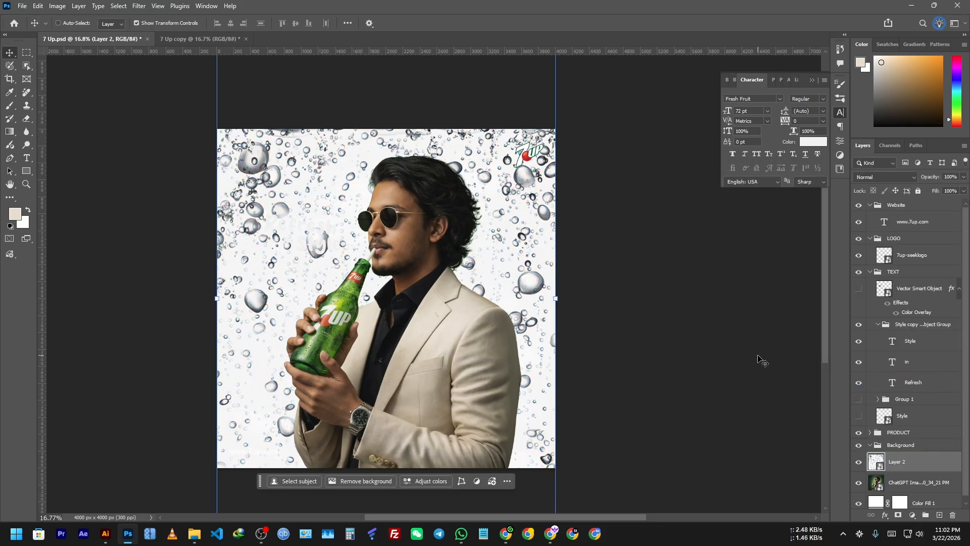
# Invert the bubble texture layer's colours and set its blend mode to Color Dodge
pyautogui.hotkey('ctrl', 'i')
pyautogui.click(884, 177)
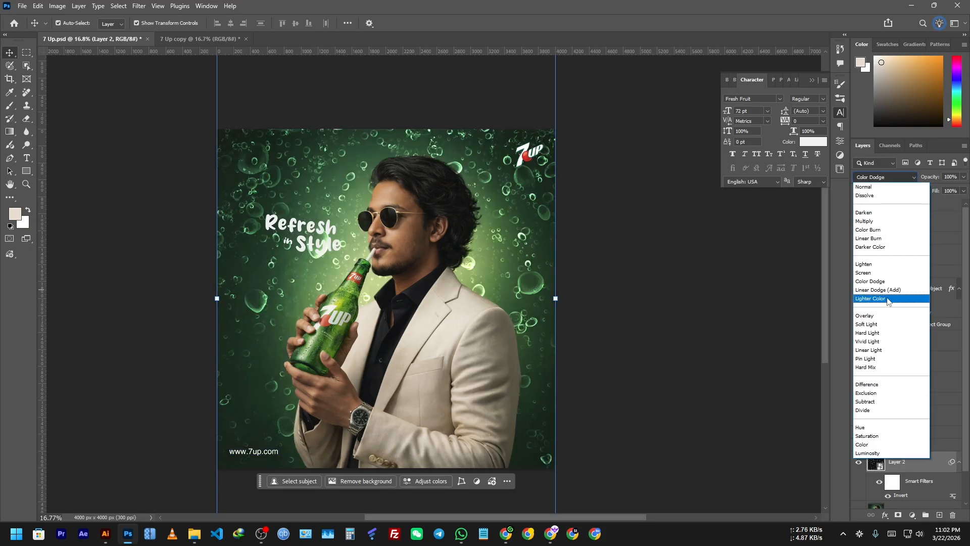
pyautogui.click(879, 283)
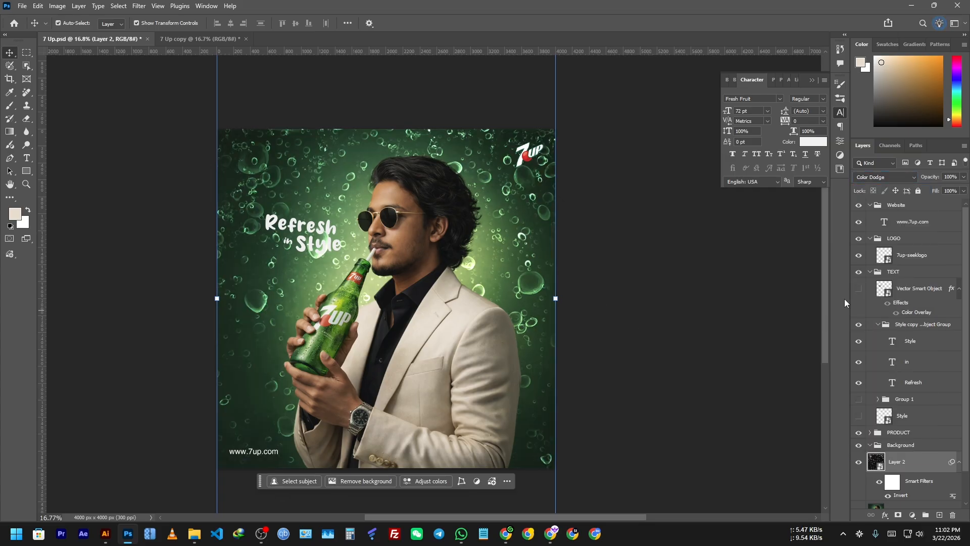
# Shrink the bubble texture to just over half the poster's width and place a duplicate beside it to span the background
pyautogui.click(557, 301)
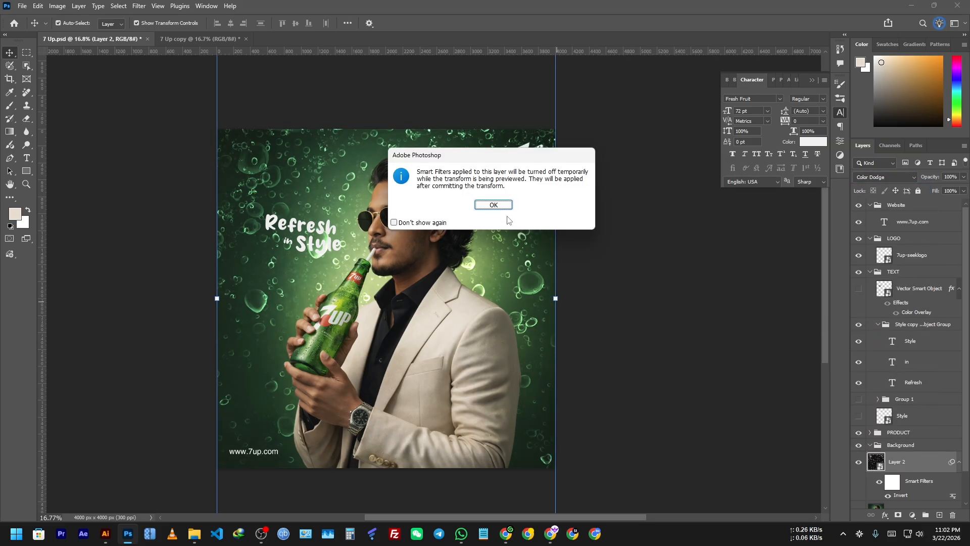
pyautogui.click(490, 207)
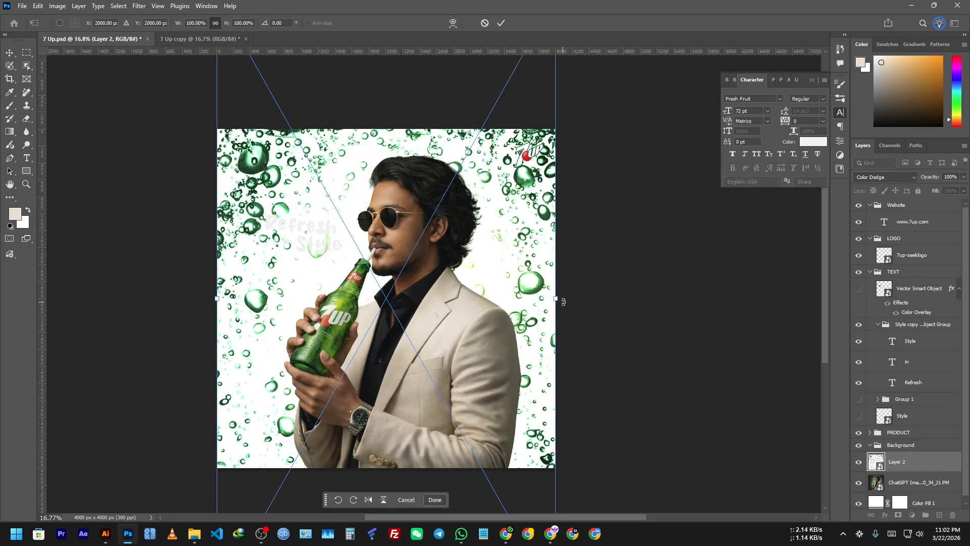
pyautogui.moveTo(559, 301); pyautogui.dragTo(470, 291)
pyautogui.moveTo(391, 146); pyautogui.dragTo(387, 131)
pyautogui.hotkey('ctrl', 'z')
pyautogui.click(436, 477)
pyautogui.hotkey('ctrl', 'i')
pyautogui.hotkey('ctrl', 't')
pyautogui.moveTo(343, 232); pyautogui.dragTo(418, 229)
pyautogui.click(501, 23)
pyautogui.moveTo(543, 314); pyautogui.dragTo(379, 315)
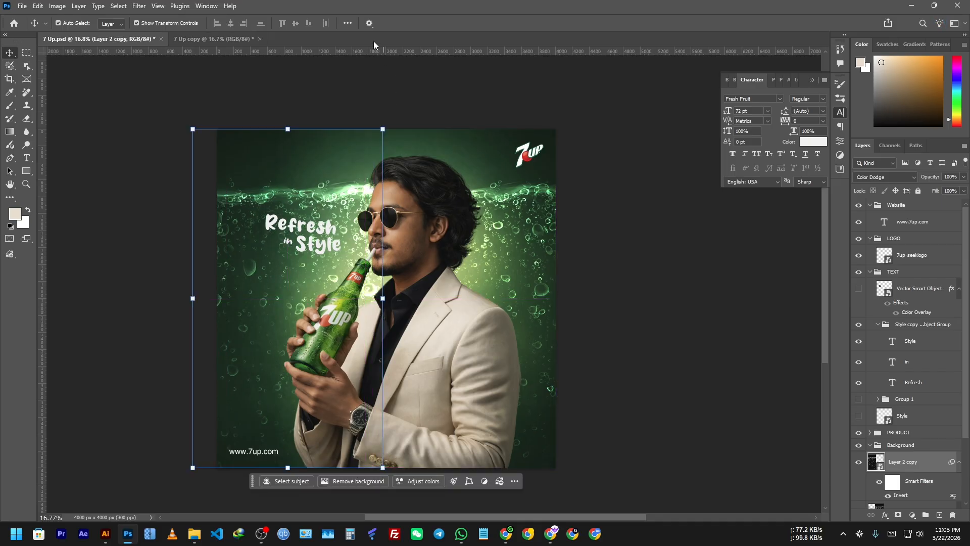
# Combine the two bubble texture layers into one smart object and set its blend mode to Color Dodge
pyautogui.click(959, 462)
pyautogui.keyDown('ctrl'); pyautogui.click(934, 480); pyautogui.keyUp('ctrl')
pyautogui.rightClick(920, 464)
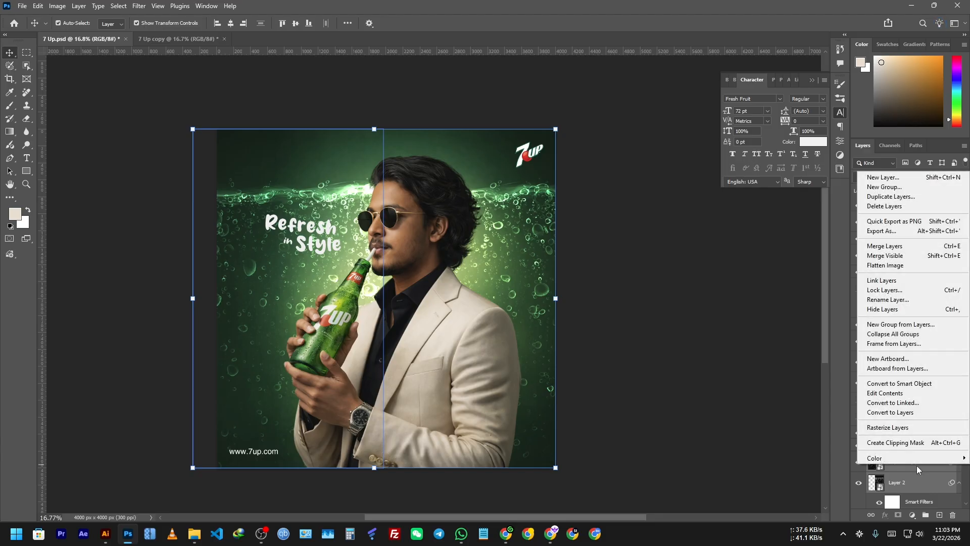
pyautogui.click(899, 383)
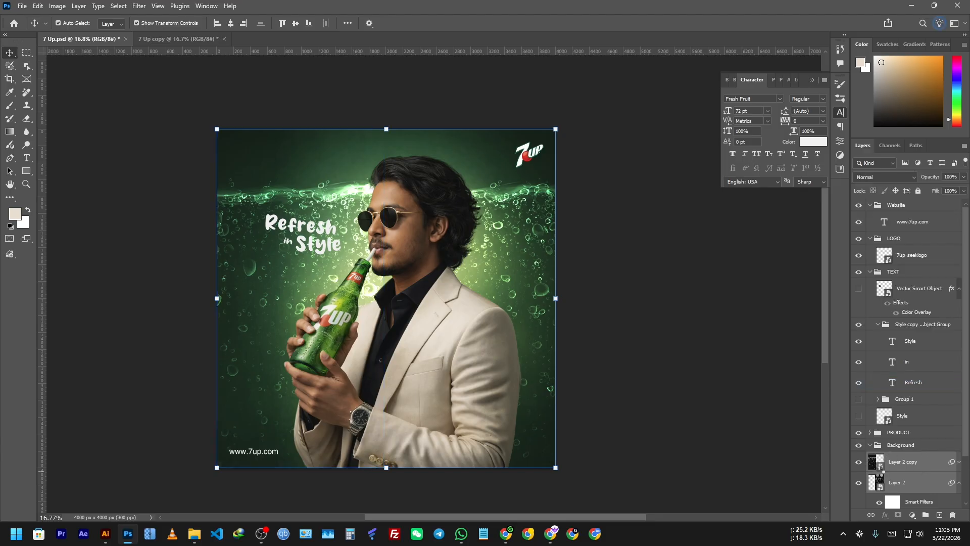
pyautogui.click(884, 177)
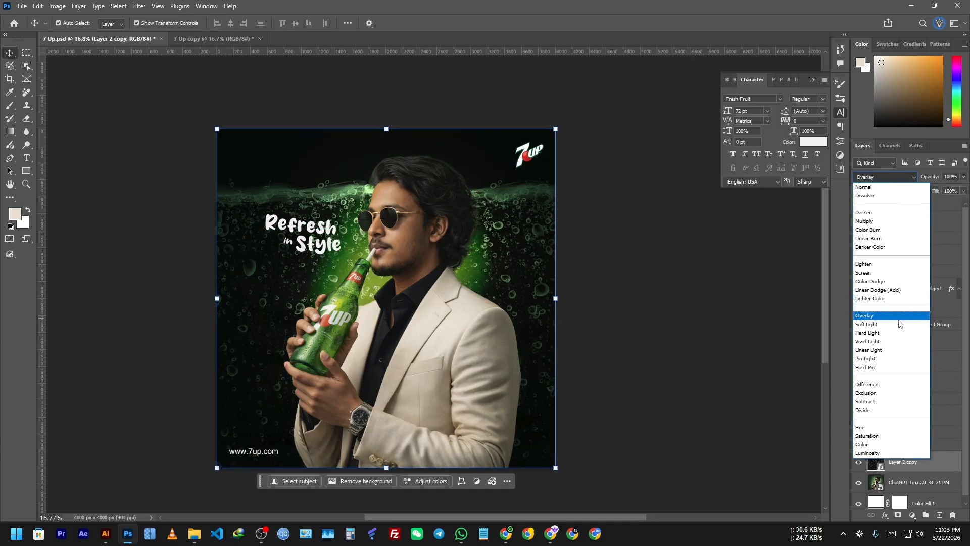
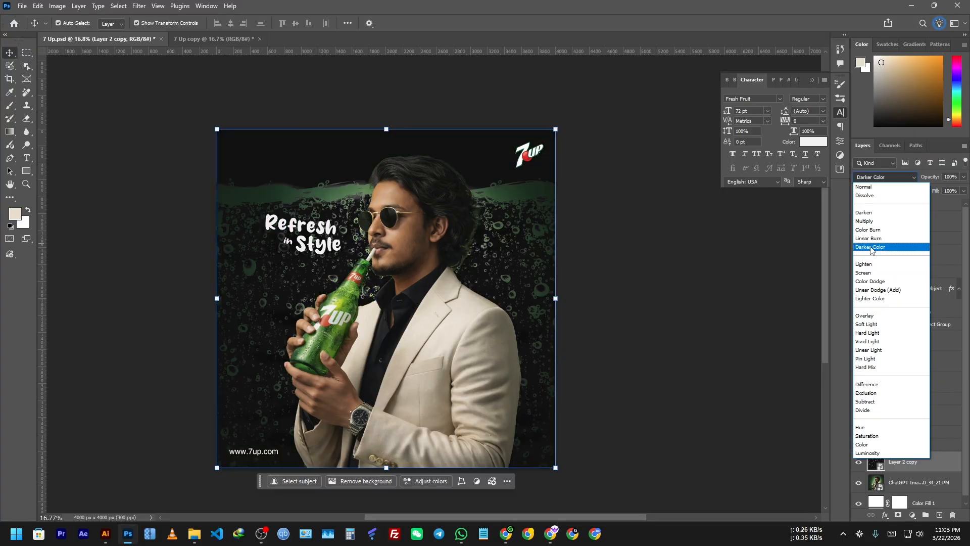
pyautogui.click(869, 281)
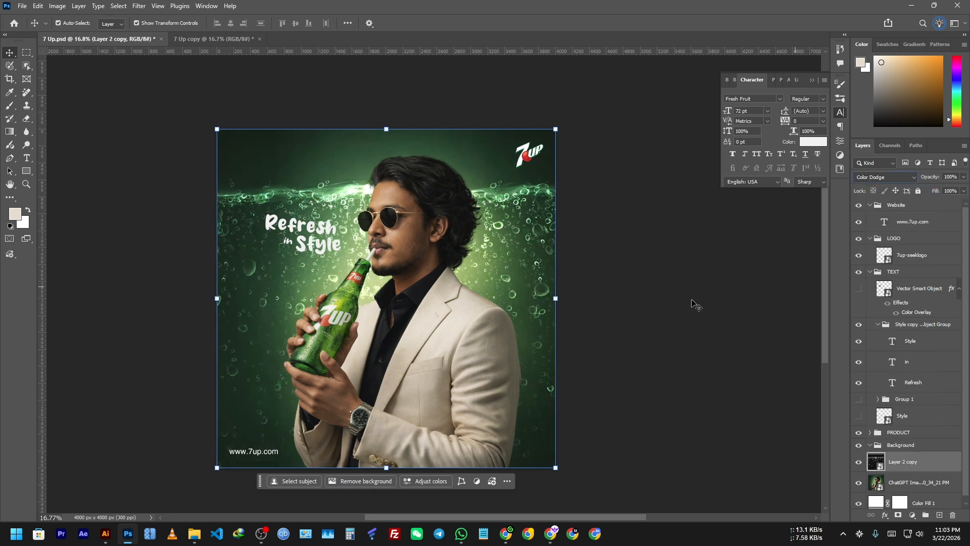
# Move the combined bubble texture down so its water surface crosses the poster at the man's upper chest
pyautogui.click(651, 324)
pyautogui.moveTo(518, 186); pyautogui.dragTo(535, 122)
pyautogui.click(601, 256)
pyautogui.moveTo(610, 285); pyautogui.dragTo(602, 267)
pyautogui.moveTo(534, 188); pyautogui.dragTo(538, 350)
pyautogui.click(661, 287)
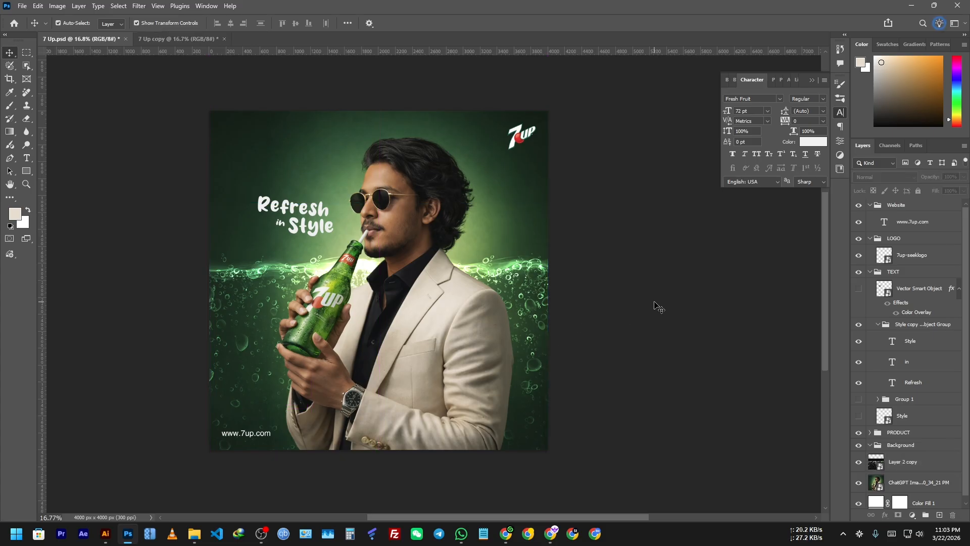
# Move the "Refresh in Style" headline group slightly up and left, further above the water line
pyautogui.click(328, 228)
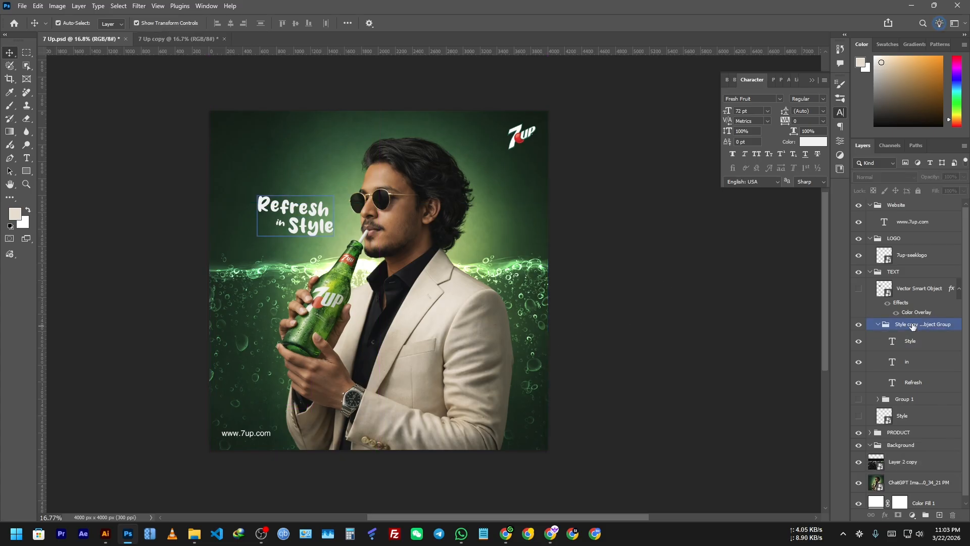
pyautogui.moveTo(328, 227); pyautogui.dragTo(314, 199)
pyautogui.click(337, 234)
pyautogui.click(645, 282)
pyautogui.moveTo(533, 301)
pyautogui.mouseDown()
pyautogui.moveTo(531, 290)
pyautogui.moveTo(531, 305)
pyautogui.mouseUp()
pyautogui.click(663, 274)
# Add a layer mask to the bubble texture and try hiding its middle with a soft black 5000 px brush
pyautogui.click(537, 277)
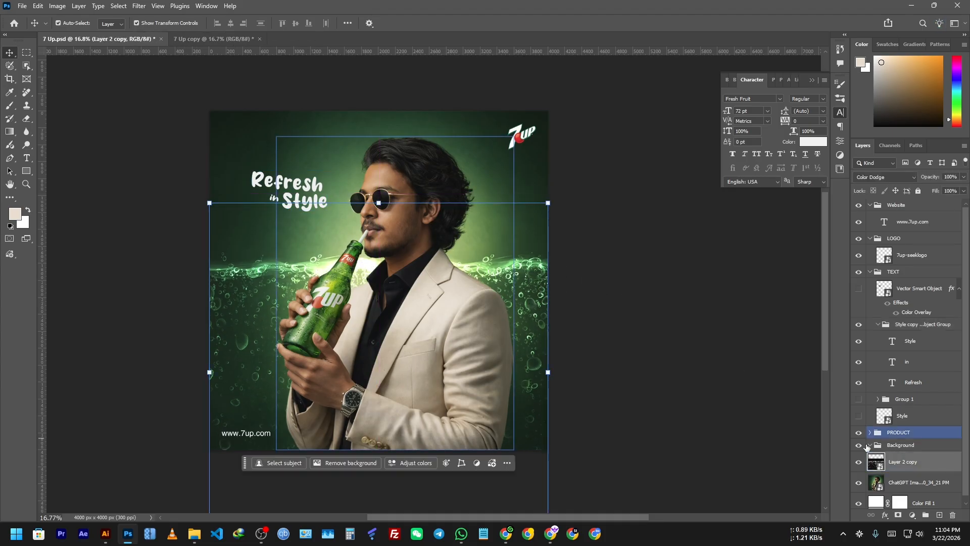
pyautogui.click(898, 515)
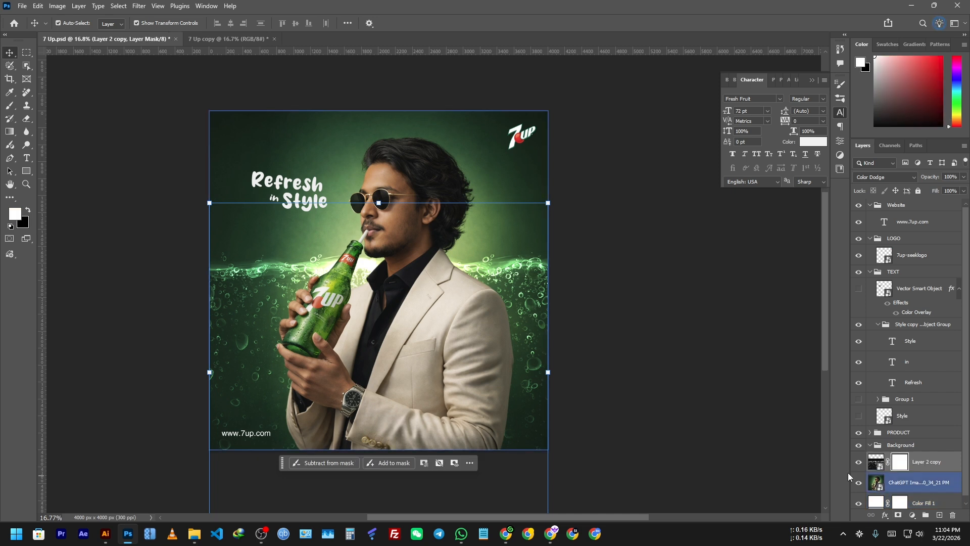
pyautogui.press('b')
pyautogui.moveTo(360, 279); pyautogui.dragTo(512, 318)
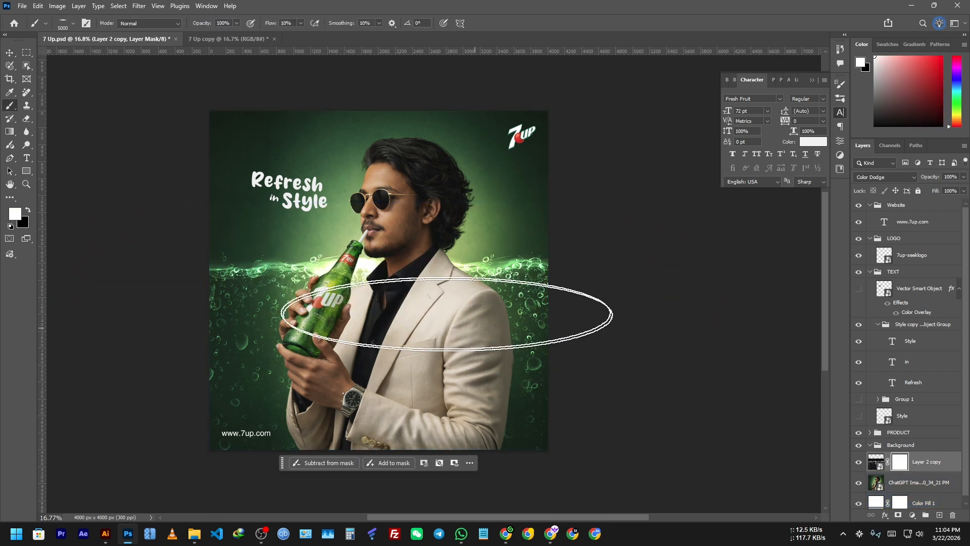
pyautogui.rightClick(375, 288)
pyautogui.press('q')
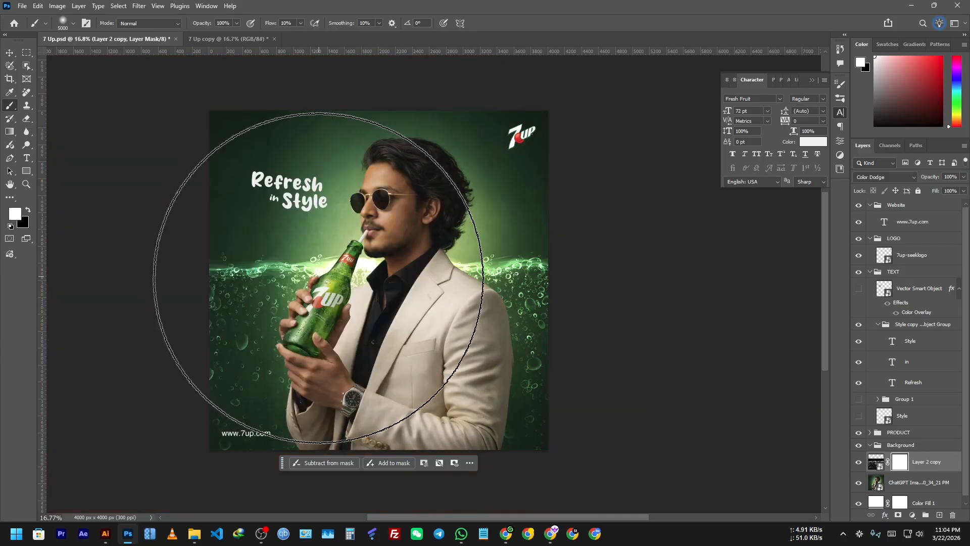
pyautogui.press('x')
pyautogui.hotkey('ctrl', 'd')
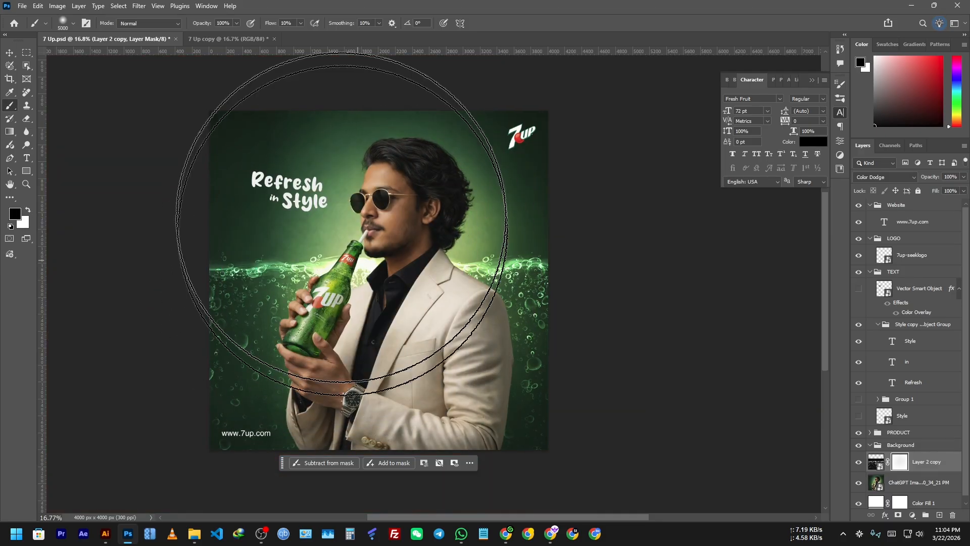
pyautogui.click(380, 319)
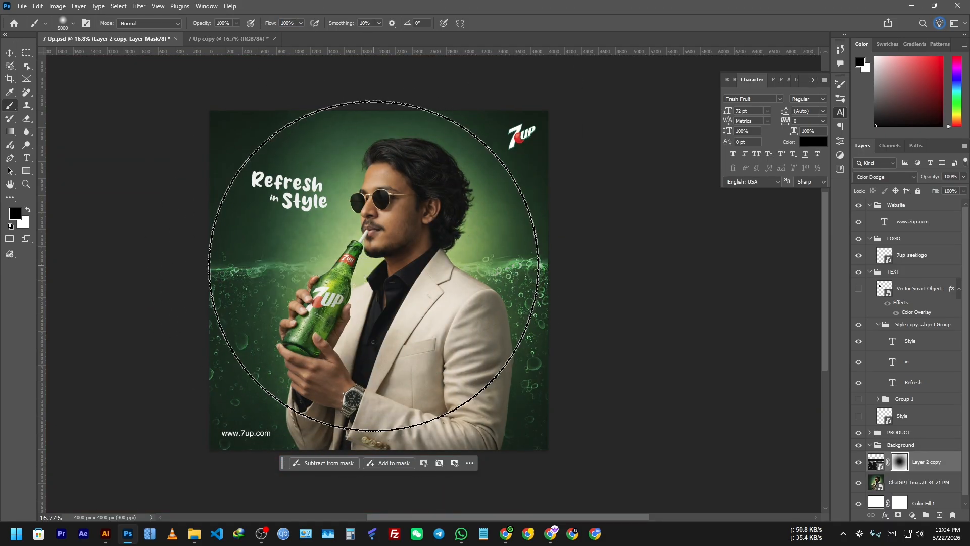
pyautogui.hotkey('ctrl', 'z')
# Paint black on the bubble layer's mask with a smaller soft brush to fade the water line and bubbles around the man
pyautogui.moveTo(438, 286)
pyautogui.mouseDown()
pyautogui.moveTo(361, 295)
pyautogui.moveTo(403, 275)
pyautogui.mouseUp()
pyautogui.click(404, 262)
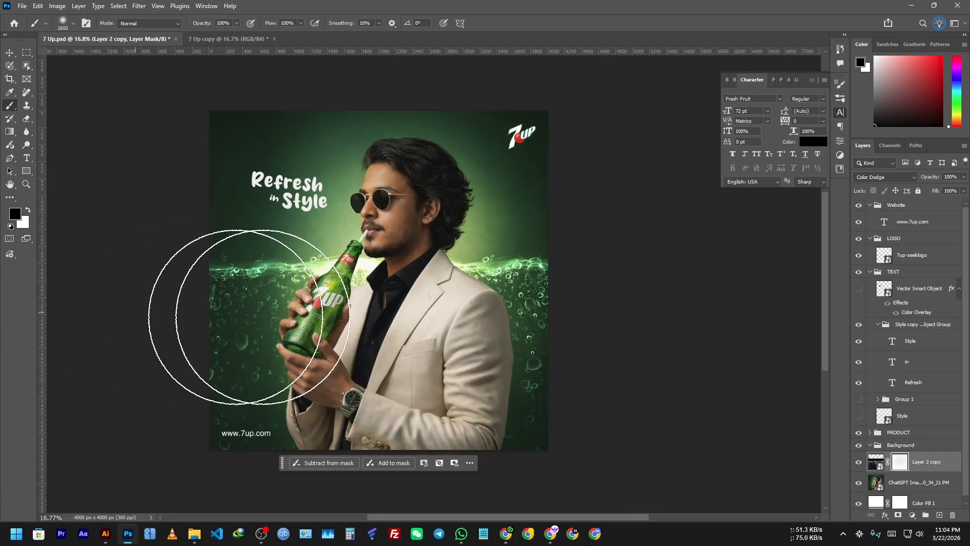
pyautogui.moveTo(372, 276); pyautogui.dragTo(411, 281)
pyautogui.click(400, 256)
pyautogui.click(403, 241)
pyautogui.click(403, 240)
pyautogui.click(403, 224)
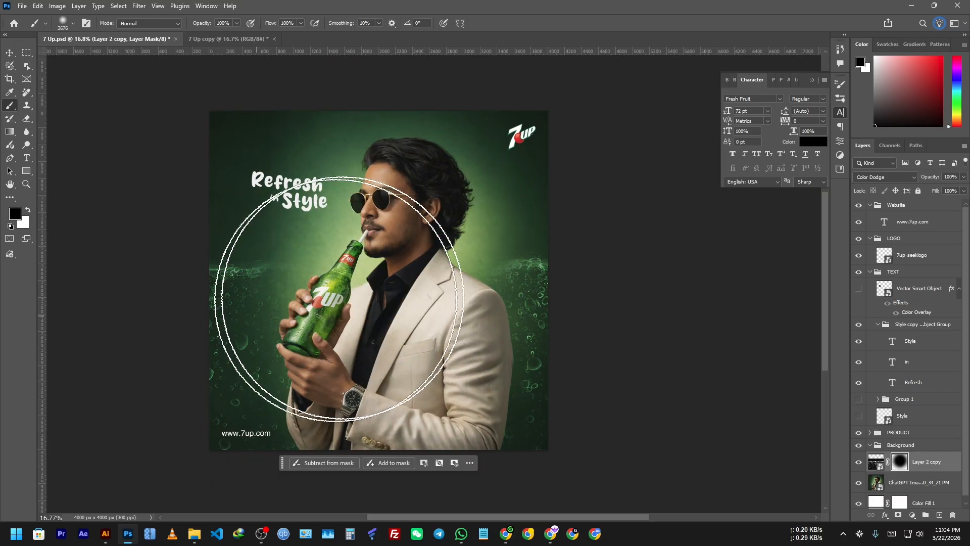
pyautogui.click(514, 238)
pyautogui.click(203, 237)
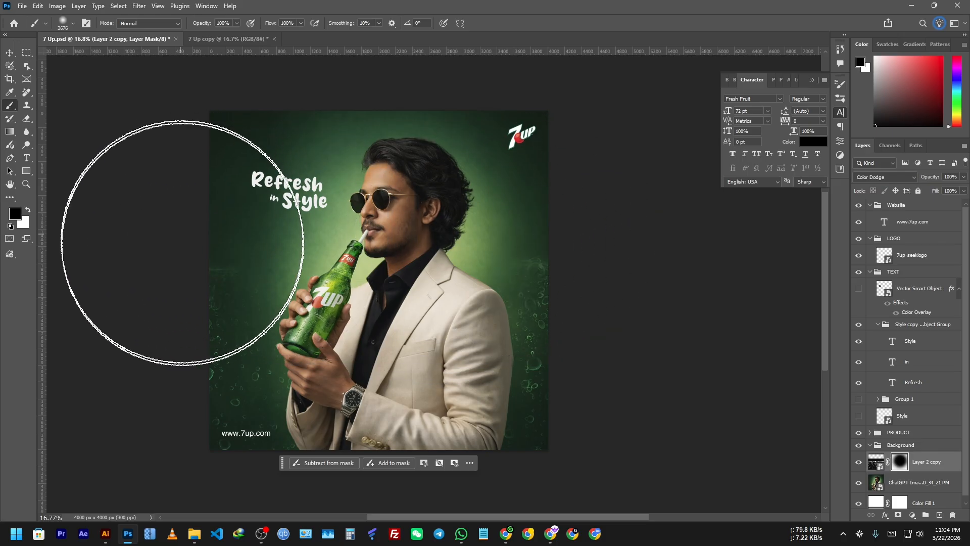
pyautogui.click(9, 52)
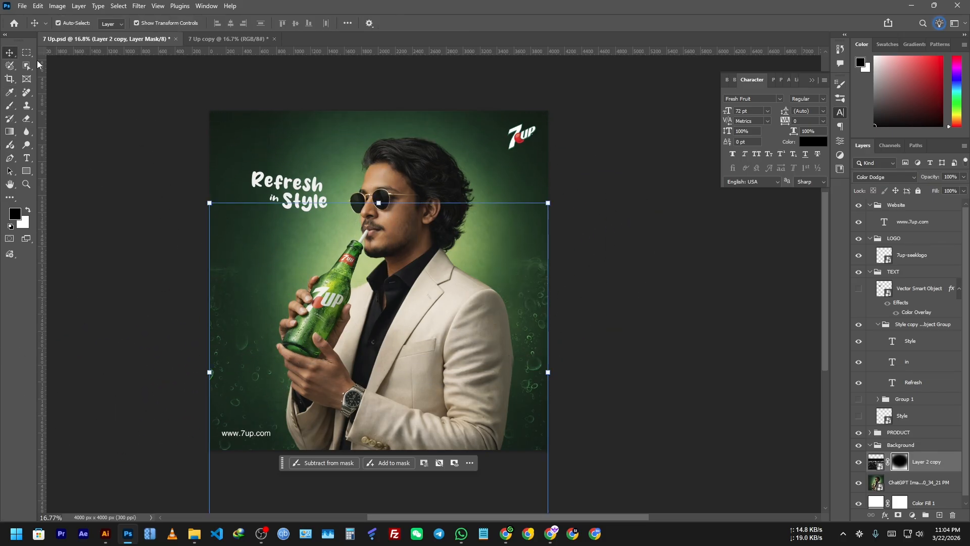
pyautogui.click(623, 299)
# Switch to the browser and look through Pinterest's related pins and "water texture" results for another effect for the poster background
pyautogui.click(538, 541)
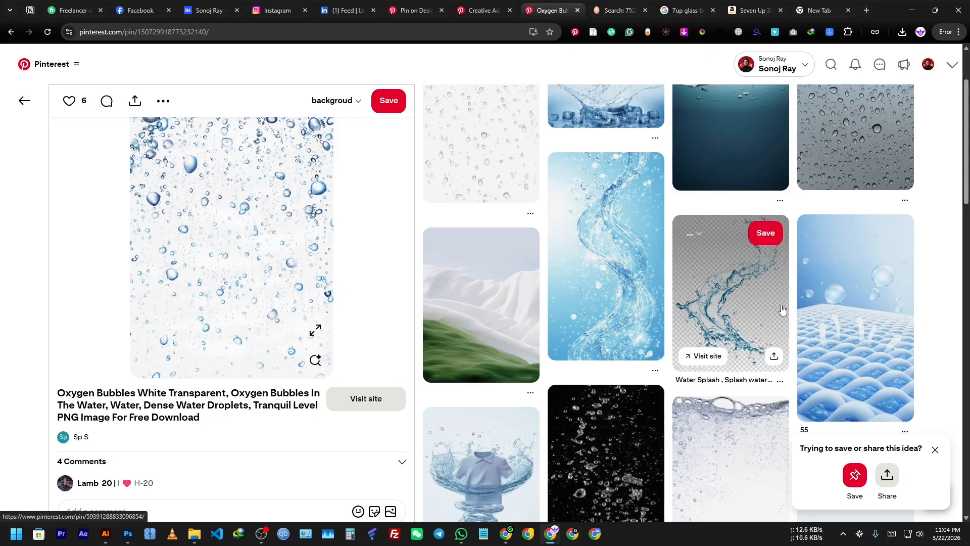
pyautogui.scroll(-6, 184, 261)
pyautogui.scroll(-5, 184, 260)
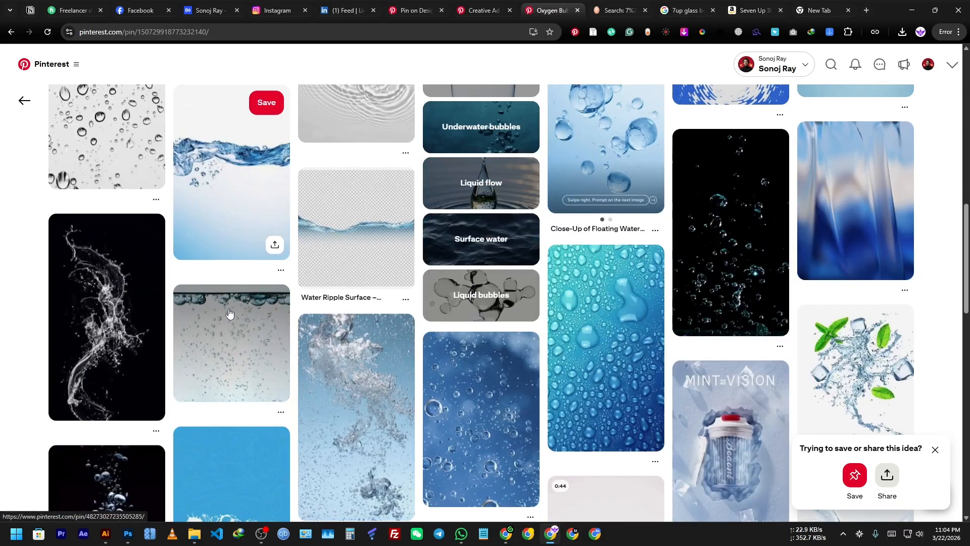
pyautogui.scroll(-4, 228, 315)
pyautogui.scroll(10, 227, 303)
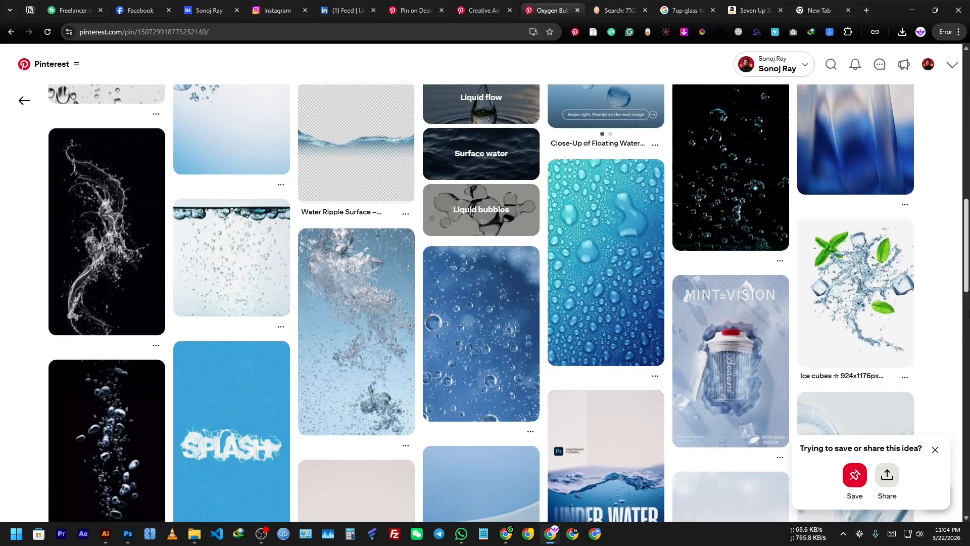
pyautogui.scroll(5, 227, 303)
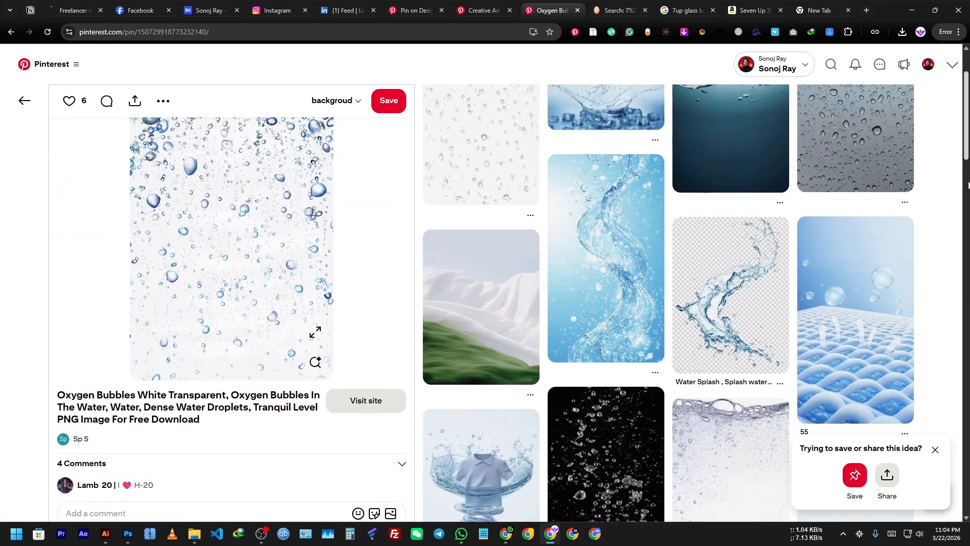
pyautogui.hotkey('alt', 'Left')
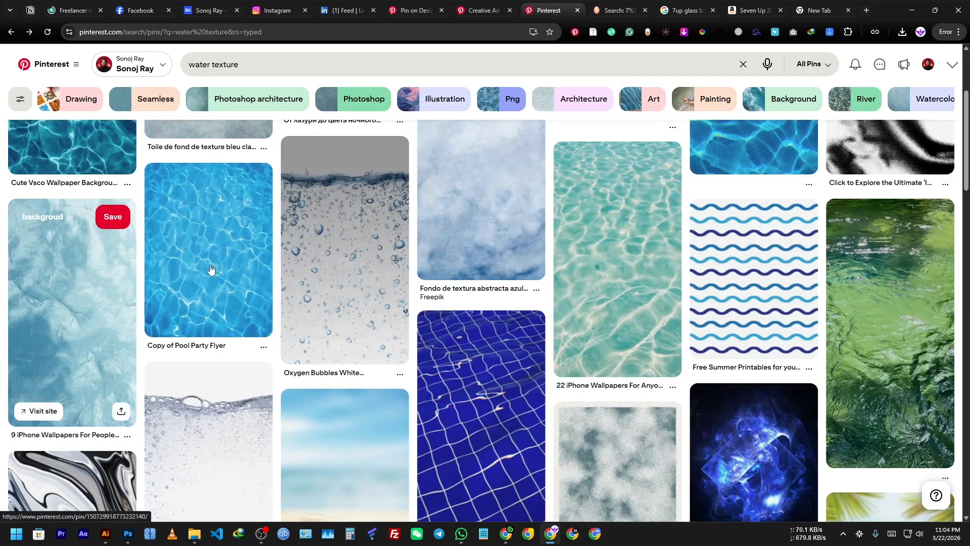
pyautogui.scroll(4, 72, 248)
pyautogui.scroll(-9, 72, 248)
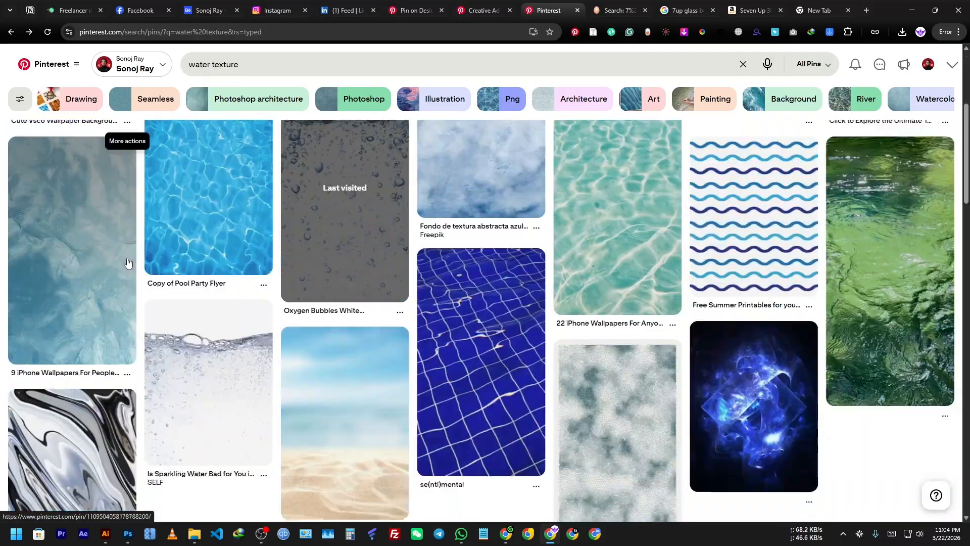
pyautogui.scroll(-10, 149, 272)
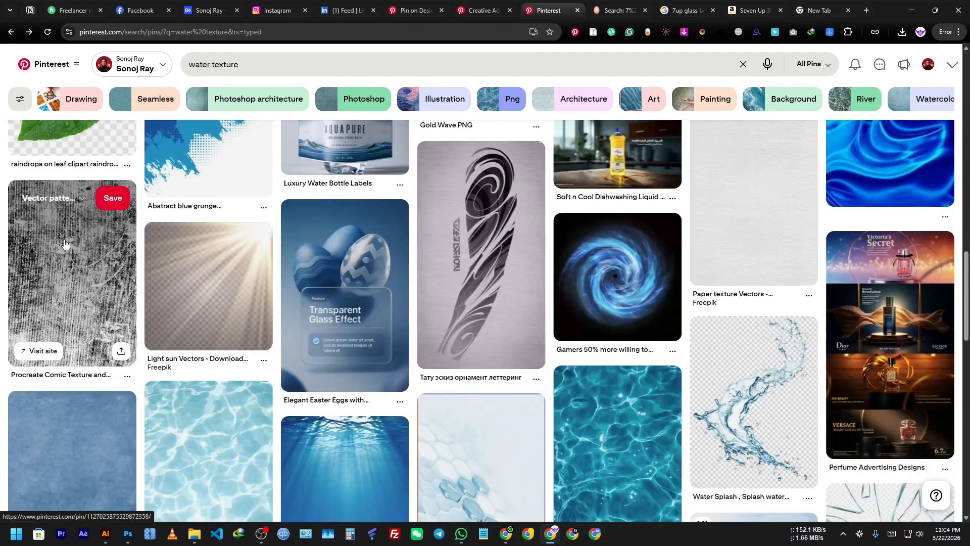
pyautogui.scroll(-1, 66, 244)
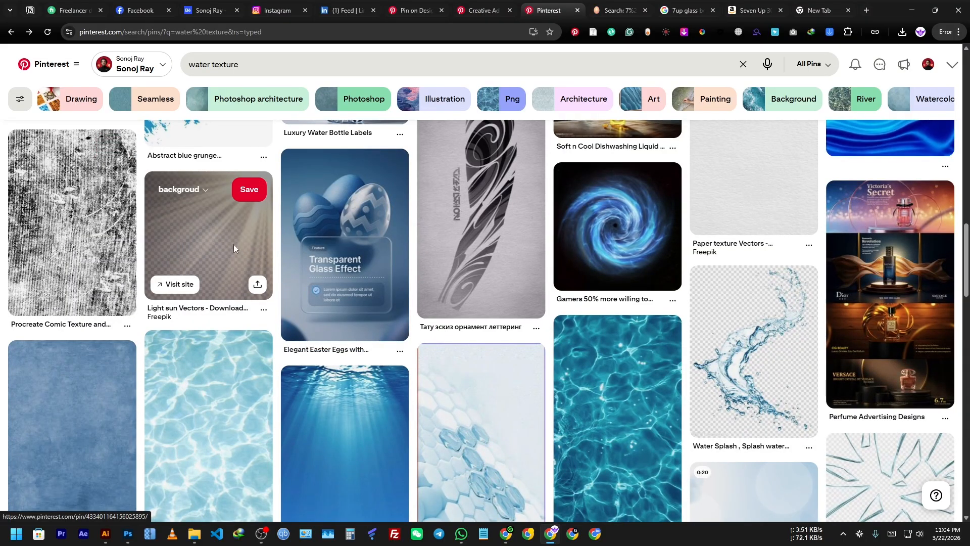
# Open the sun ray pin and its related pin with beams on a black background, and copy that image
pyautogui.click(234, 245)
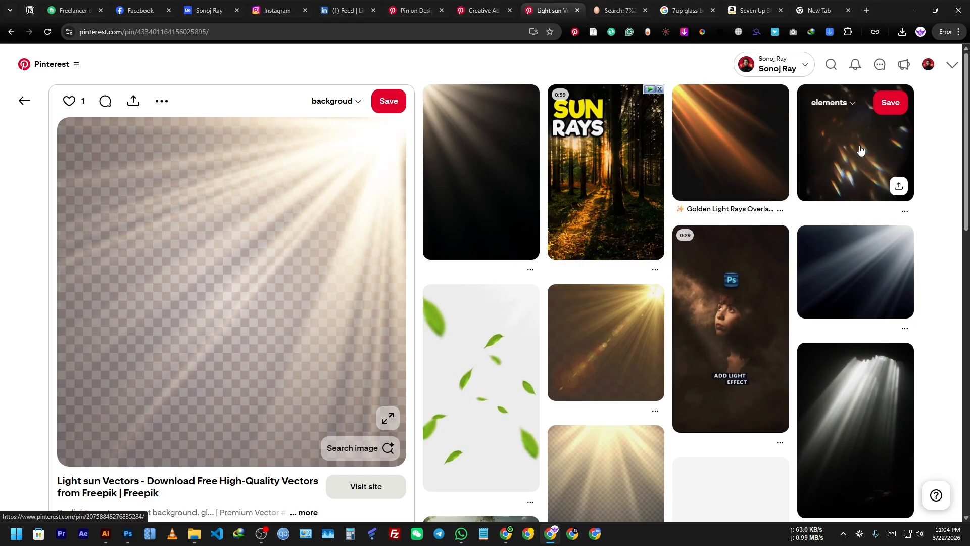
pyautogui.click(488, 157)
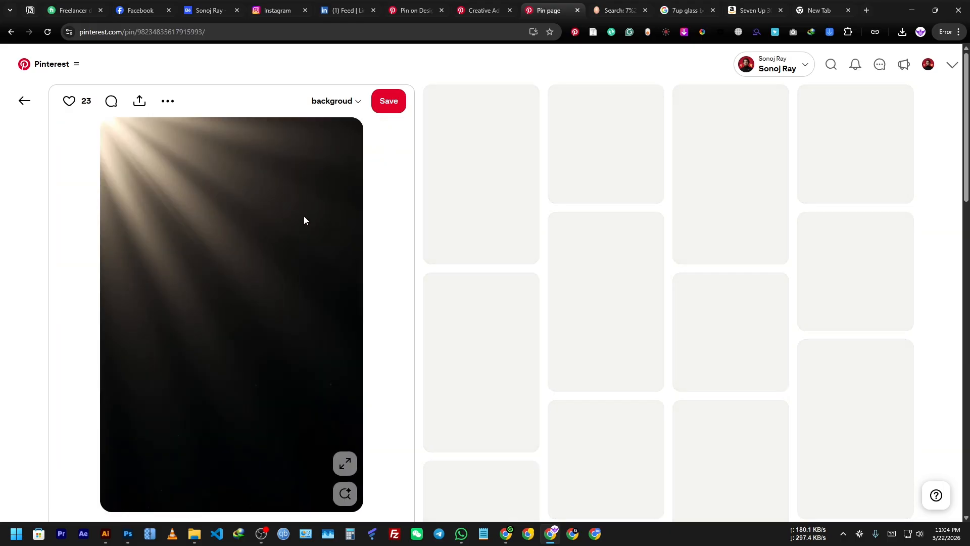
pyautogui.rightClick(303, 217)
pyautogui.click(355, 257)
# Switch to Photoshop, paste the light rays directly above the background image layer, and convert them to a smart object
pyautogui.click(128, 535)
pyautogui.click(940, 482)
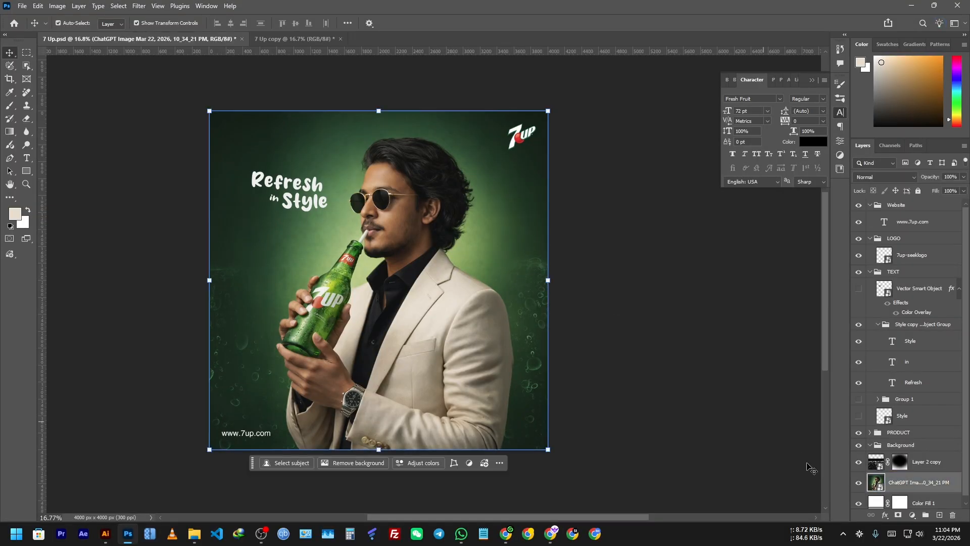
pyautogui.hotkey('ctrl', 'v')
pyautogui.rightClick(916, 484)
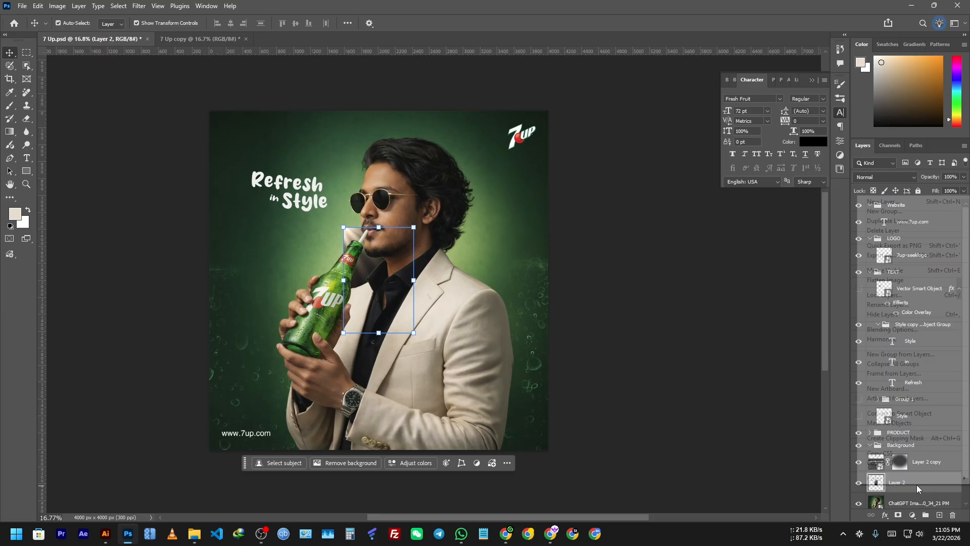
pyautogui.click(924, 414)
# Move the light rays into the poster's upper-left corner and enlarge them to about the height of the bottle's middle
pyautogui.hotkey('ctrl', 't')
pyautogui.moveTo(387, 293); pyautogui.dragTo(253, 180)
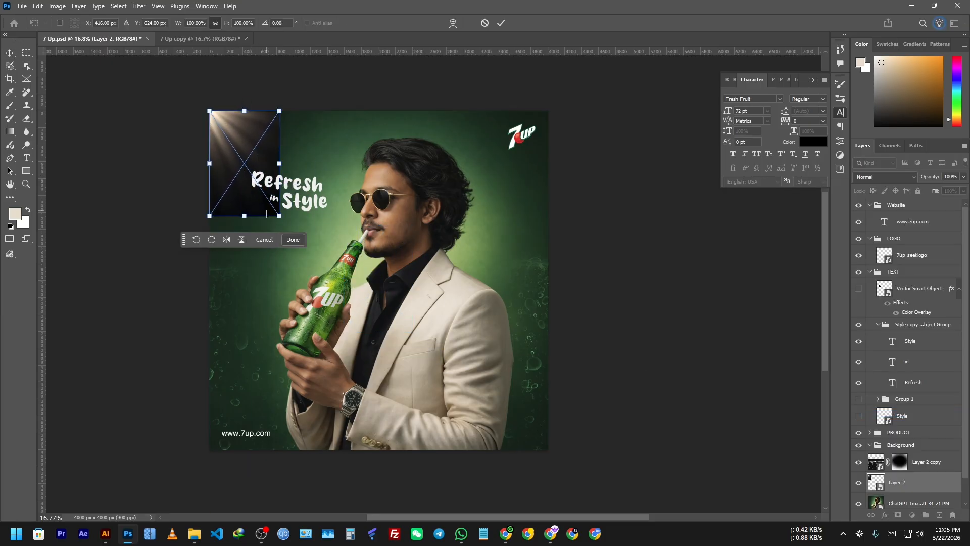
pyautogui.moveTo(276, 218); pyautogui.dragTo(369, 320)
pyautogui.click(501, 22)
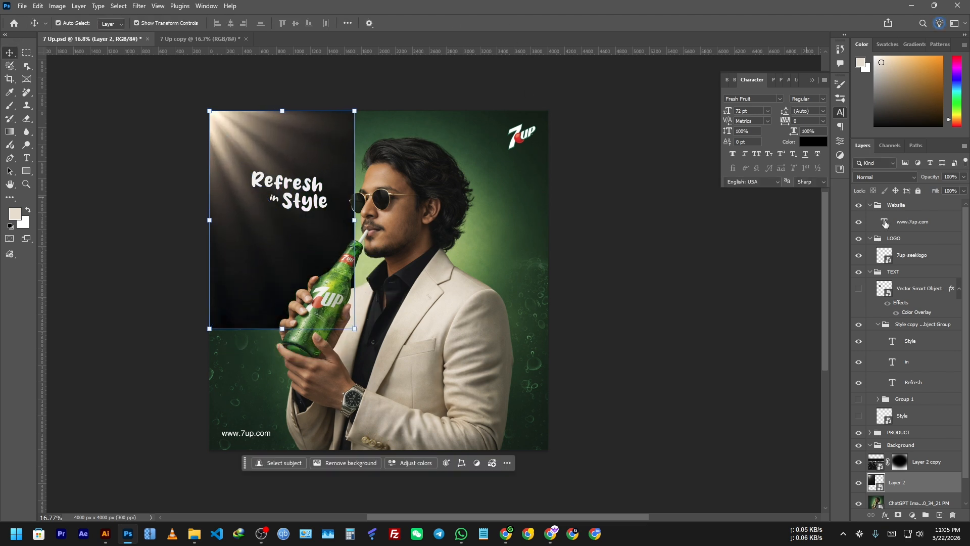
# Set the light ray layer's blend mode to Color Dodge and scale it up to about 293% from the poster's corner
pyautogui.click(901, 178)
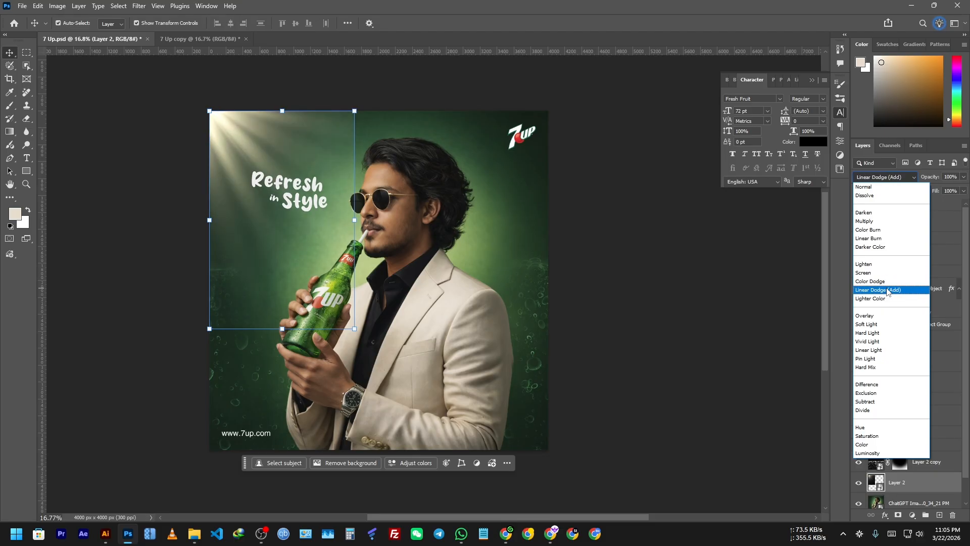
pyautogui.click(887, 282)
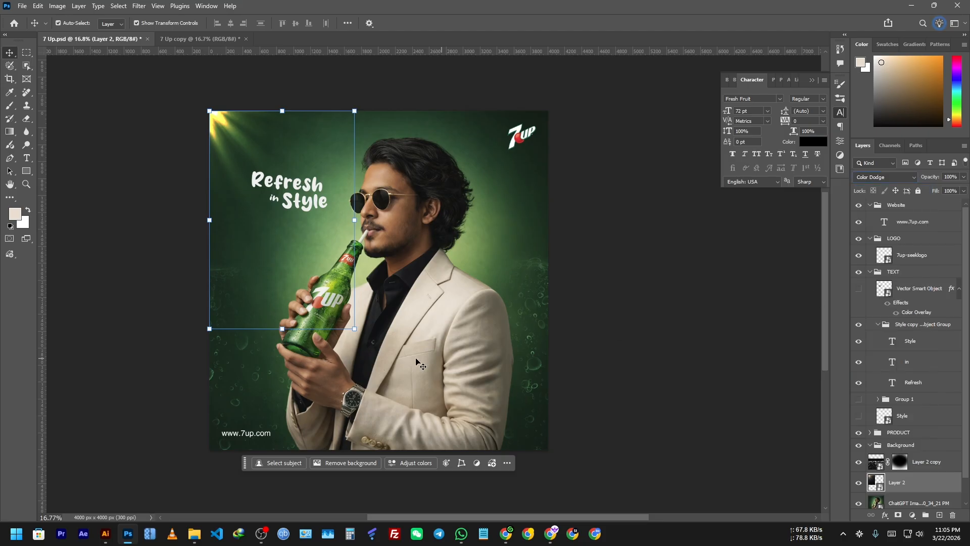
pyautogui.moveTo(354, 329); pyautogui.dragTo(438, 407)
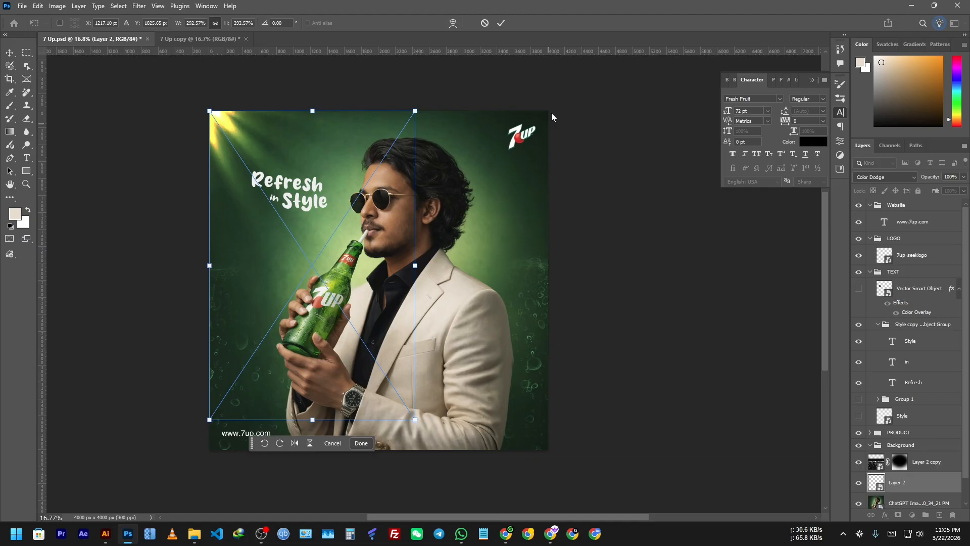
pyautogui.click(501, 24)
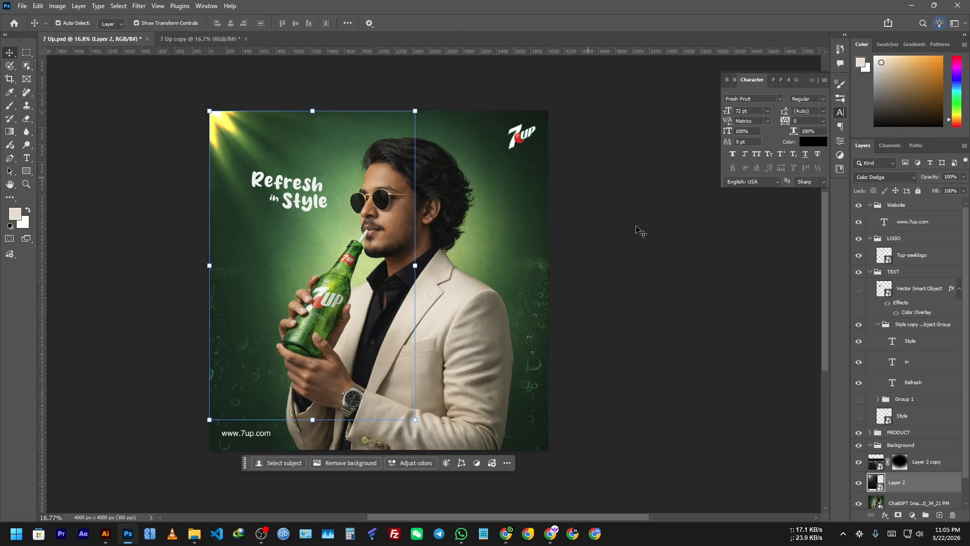
# Shift the "Refresh in Style" headline group about 18 px to the right
pyautogui.click(303, 215)
pyautogui.moveTo(309, 196); pyautogui.dragTo(310, 197)
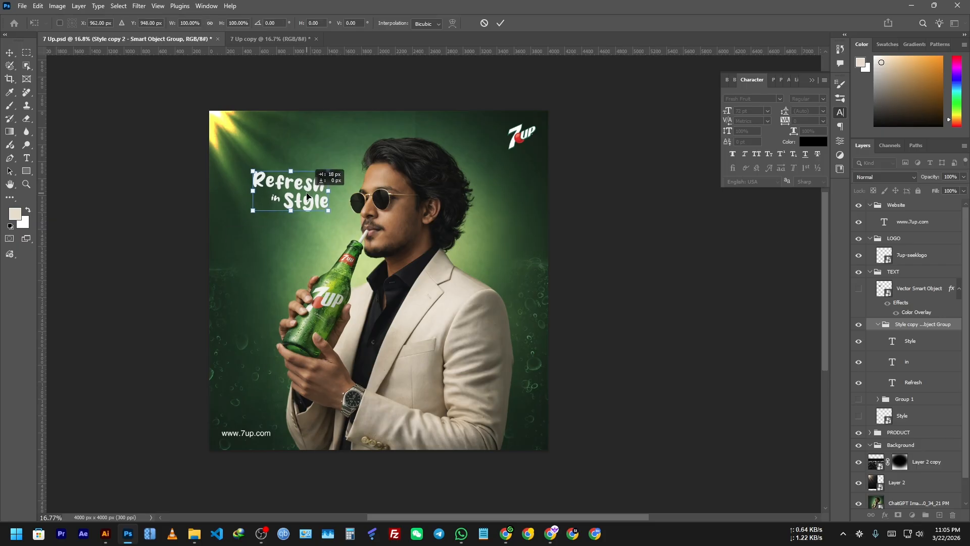
pyautogui.click(500, 24)
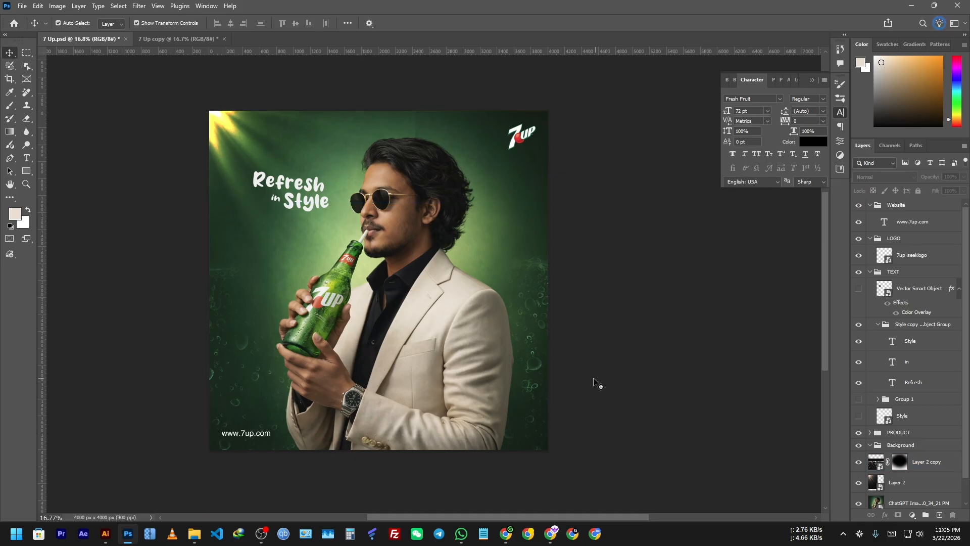
# Select the bubble texture layer, clear its painted mask to solid black, and invert it to white so the whole texture shows
pyautogui.click(900, 462)
pyautogui.click(892, 483)
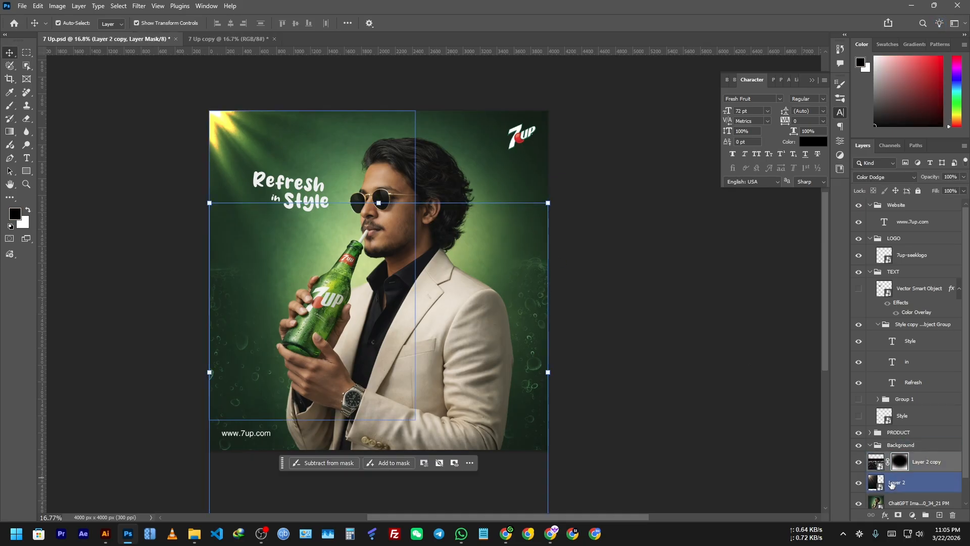
pyautogui.click(927, 463)
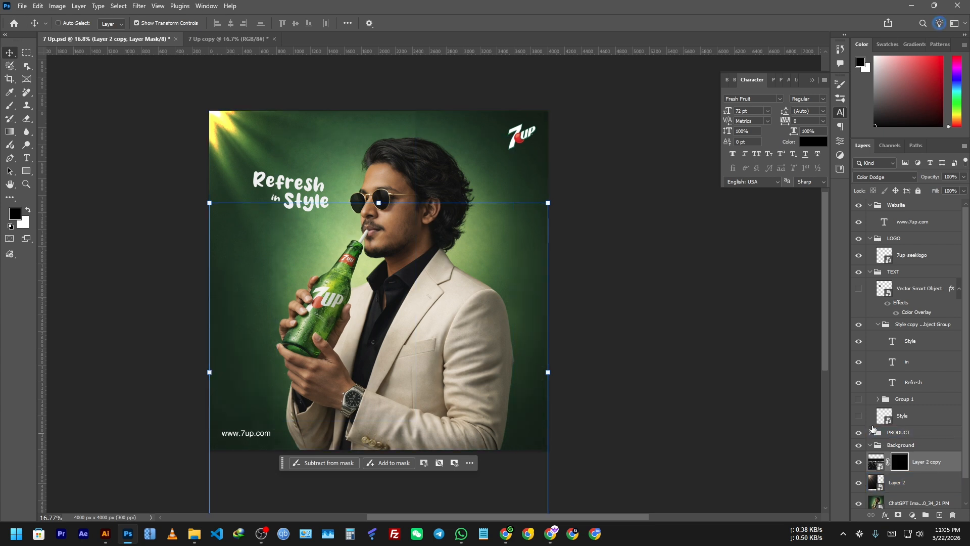
pyautogui.hotkey('ctrl', 'i')
# Enlarge and rotate the bubble texture so its water line slopes upward from the bottle side to behind the man's shoulder
pyautogui.moveTo(556, 374); pyautogui.dragTo(605, 285)
pyautogui.moveTo(516, 354); pyautogui.dragTo(522, 365)
pyautogui.click(501, 24)
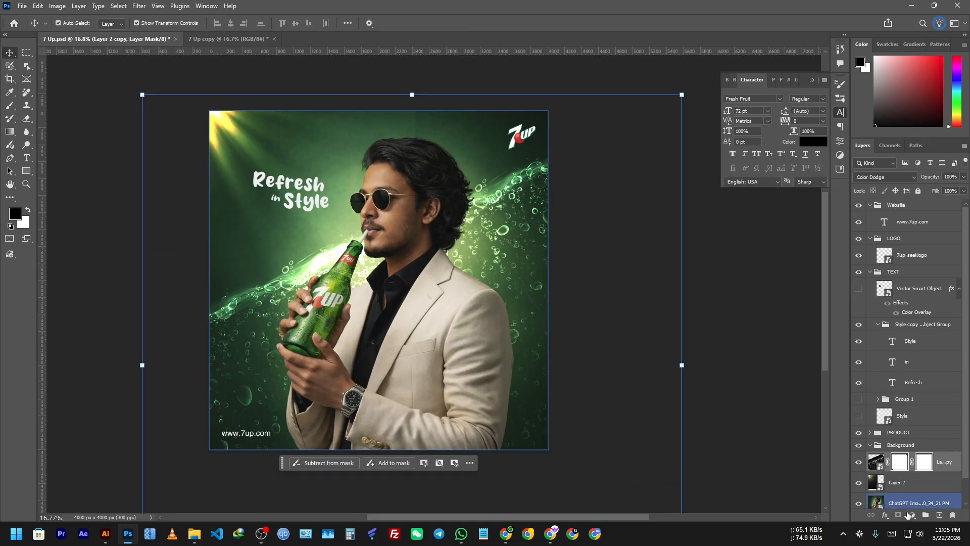
# Fade the upper part of the bubble texture by applying a diagonal black-to-white gradient to its mask
pyautogui.press('g')
pyautogui.moveTo(353, 201); pyautogui.dragTo(369, 265)
pyautogui.hotkey('ctrl', 'z')
pyautogui.moveTo(339, 228); pyautogui.dragTo(378, 325)
pyautogui.moveTo(358, 226); pyautogui.dragTo(378, 242)
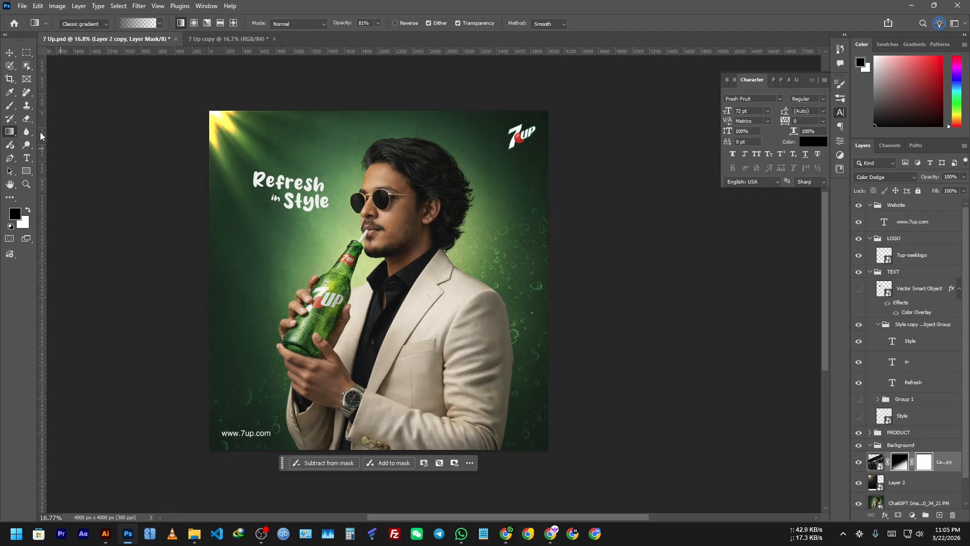
pyautogui.click(9, 53)
pyautogui.click(111, 249)
pyautogui.moveTo(606, 374); pyautogui.dragTo(594, 376)
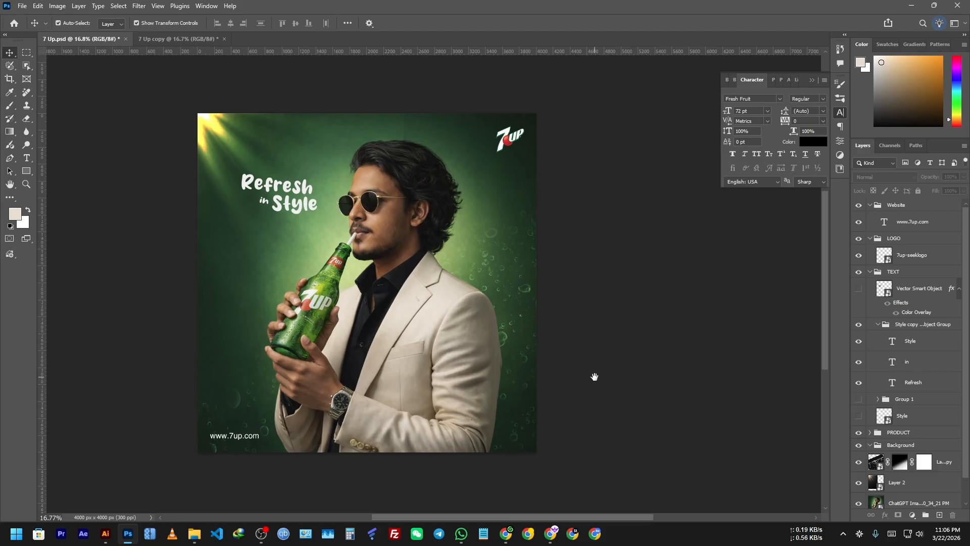
# Switch to the browser and copy the description under "Night Luxury Mood" from the ChatGPT conversation of 7UP ad copy ideas
pyautogui.click(505, 533)
pyautogui.click(369, 5)
pyautogui.click(275, 5)
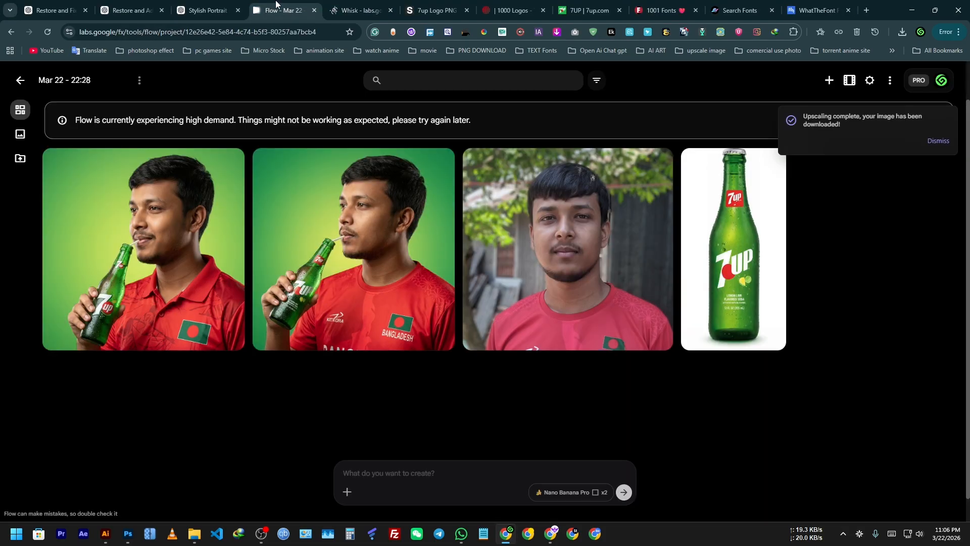
pyautogui.click(204, 5)
pyautogui.click(136, 4)
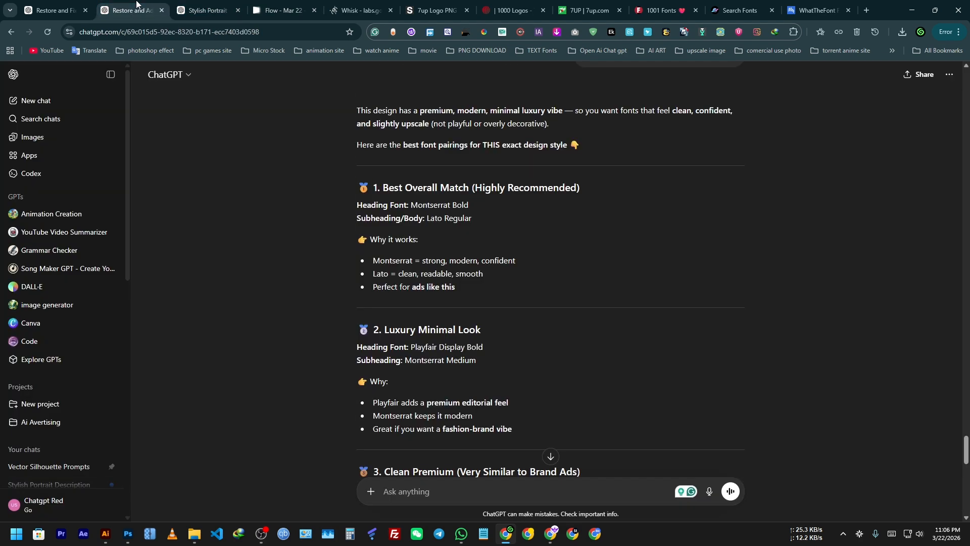
pyautogui.scroll(-2, 434, 291)
pyautogui.scroll(20, 434, 353)
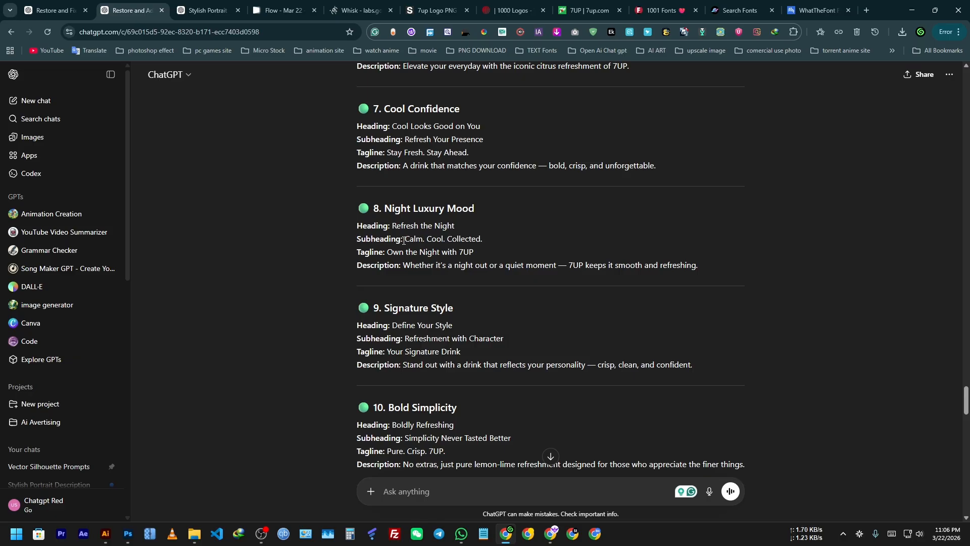
pyautogui.moveTo(387, 252); pyautogui.dragTo(483, 256)
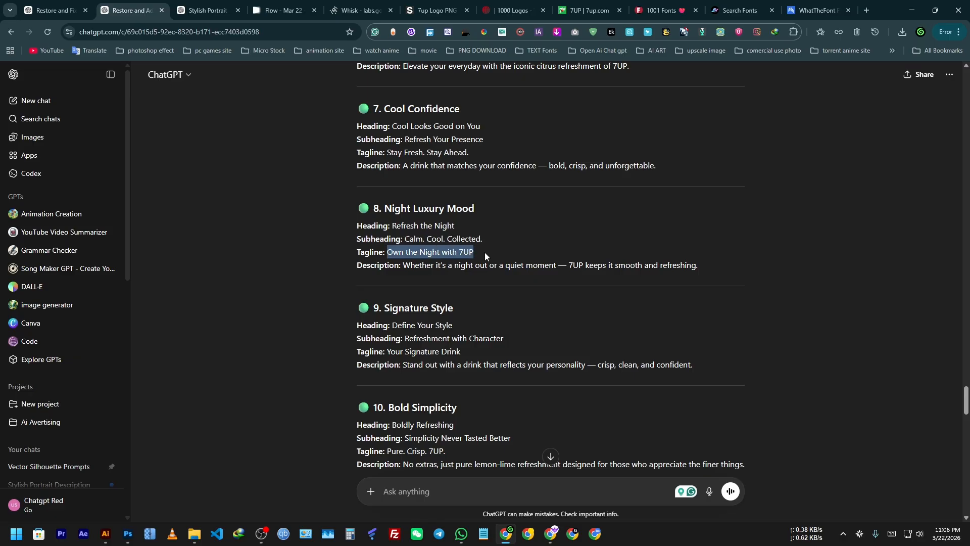
pyautogui.moveTo(402, 266); pyautogui.dragTo(704, 268)
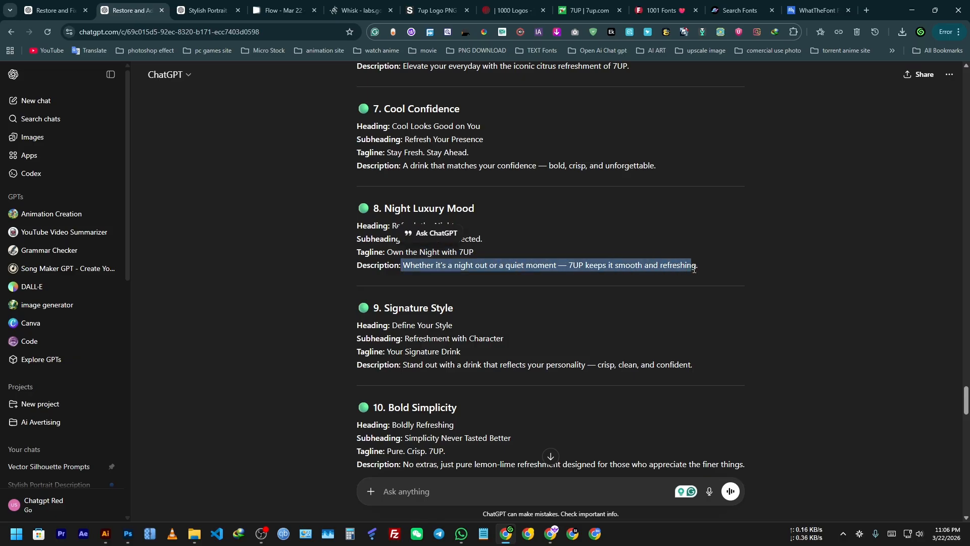
pyautogui.click(186, 411)
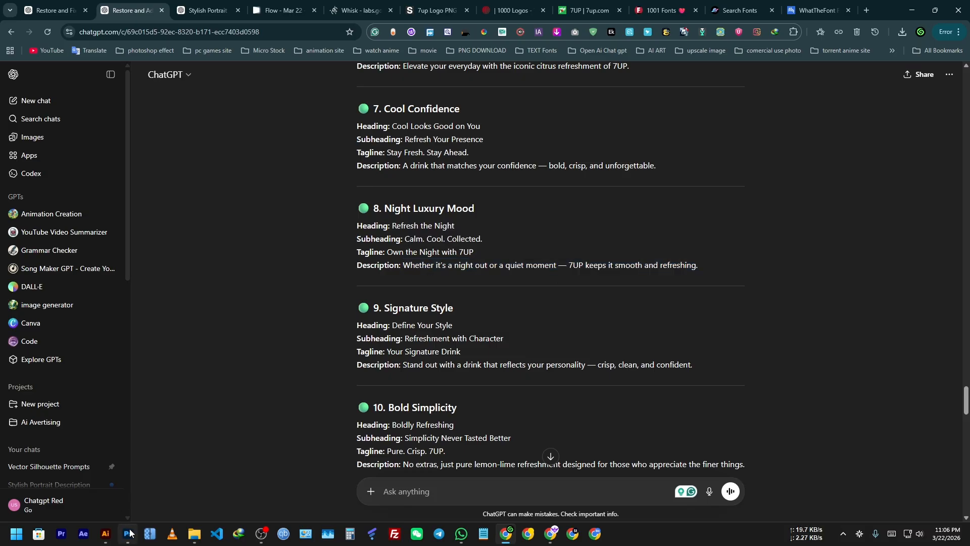
# Switch to Photoshop and paste "Whether it's a night out or a quiet moment — 7UP keeps it smooth and refreshing." into a text box below the headline
pyautogui.click(128, 533)
pyautogui.scroll(5, 217, 353)
pyautogui.moveTo(280, 205); pyautogui.dragTo(327, 406)
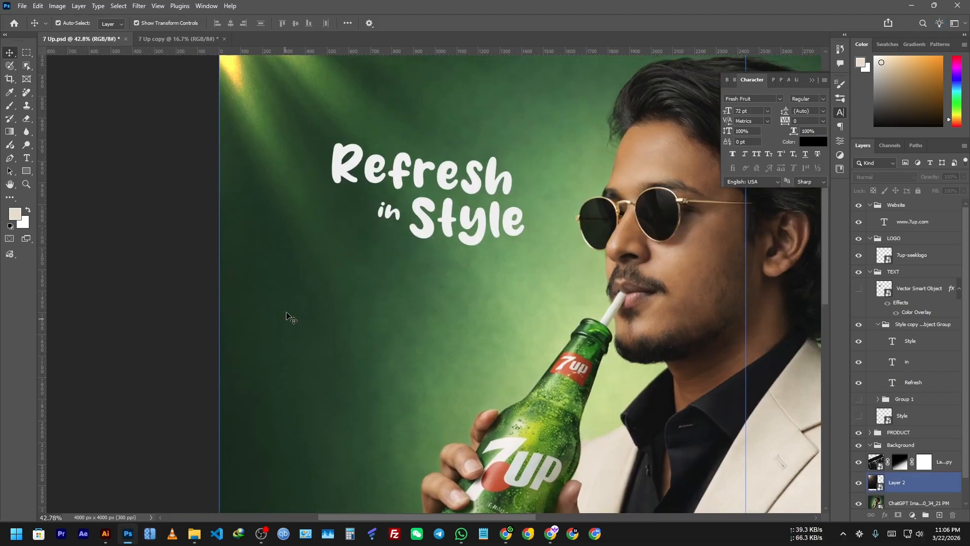
pyautogui.click(26, 158)
pyautogui.moveTo(270, 298); pyautogui.dragTo(449, 420)
pyautogui.hotkey('ctrl', 'v')
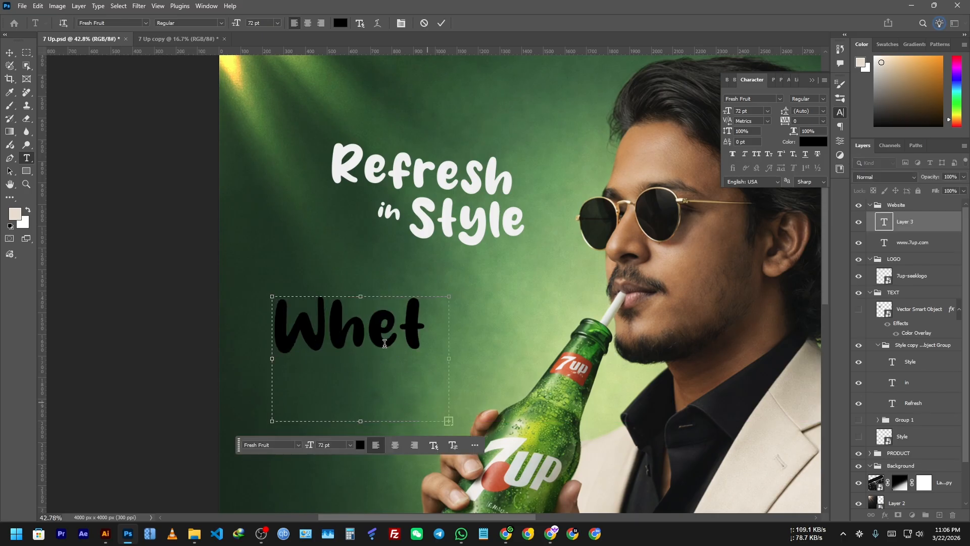
pyautogui.click(442, 23)
# Set the pasted description text's size to 10 pt
pyautogui.click(767, 111)
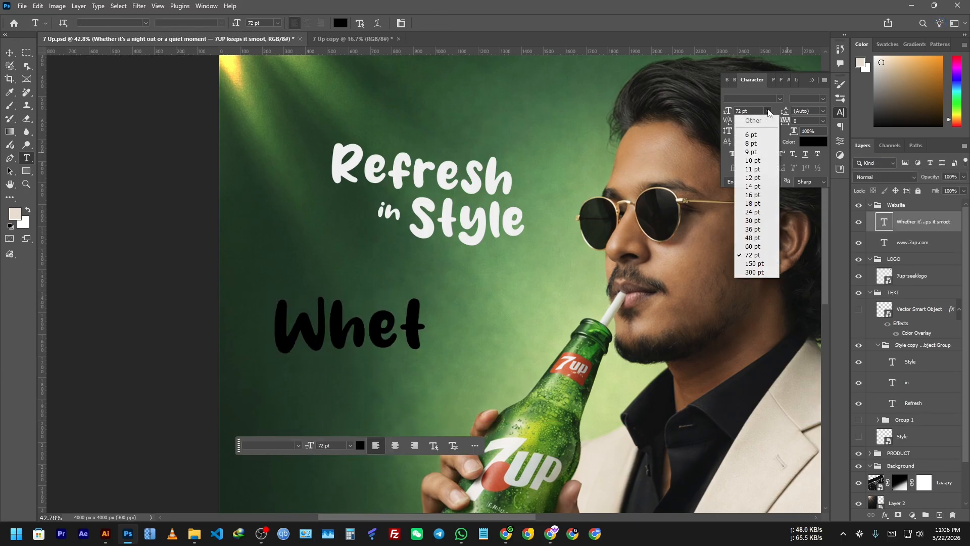
pyautogui.click(752, 135)
pyautogui.click(767, 111)
pyautogui.click(760, 161)
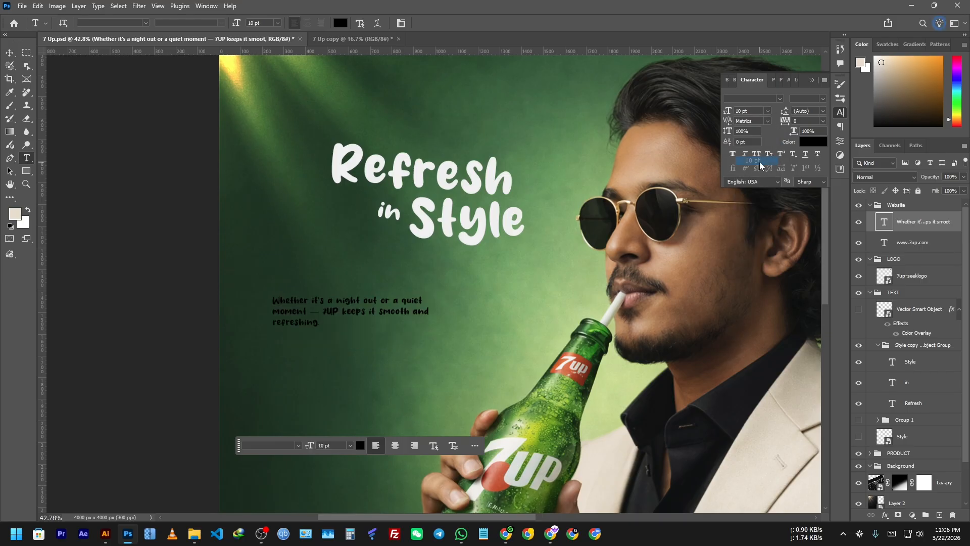
# Set the description text's colour to f1f1f1 and deselect the text layer
pyautogui.click(9, 53)
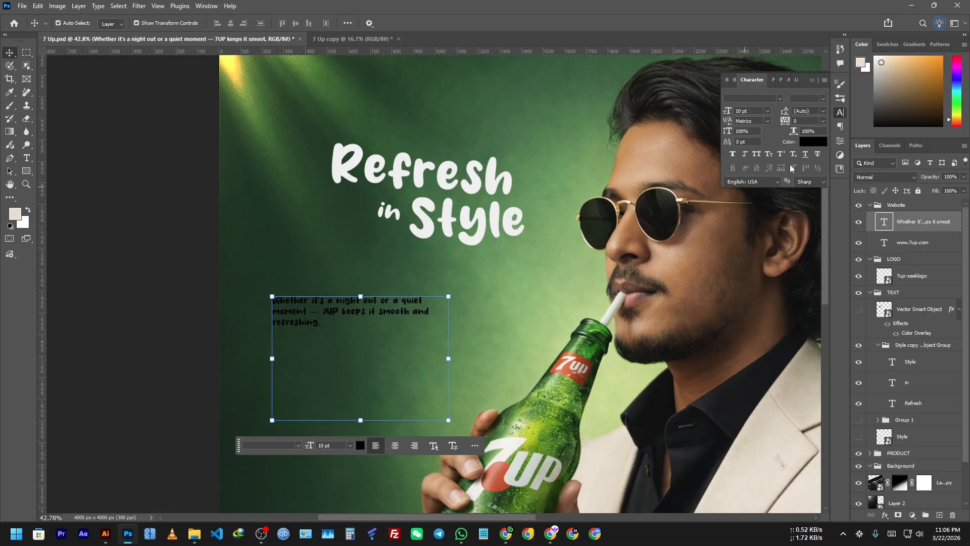
pyautogui.click(803, 145)
pyautogui.write('f1f1f1')
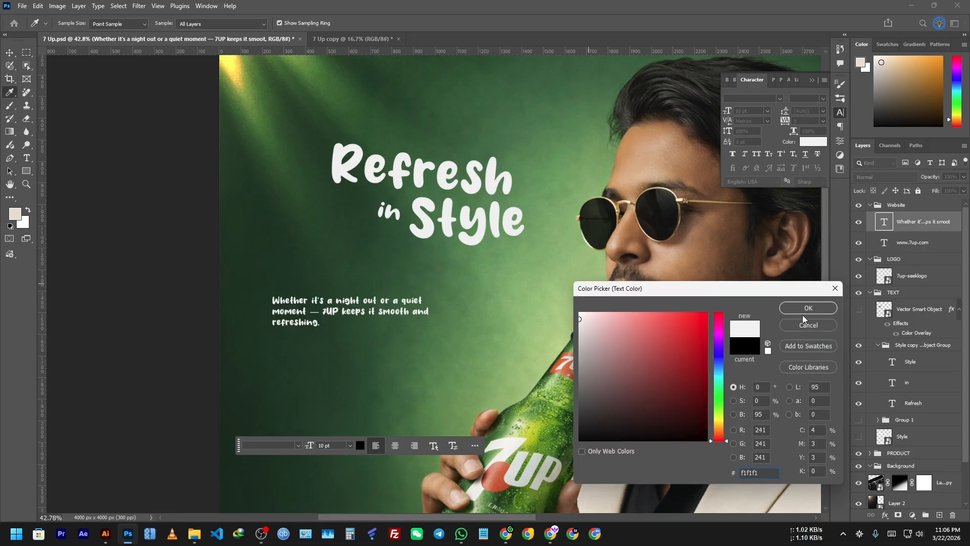
pyautogui.click(811, 309)
pyautogui.click(61, 257)
pyautogui.scroll(-6, 213, 287)
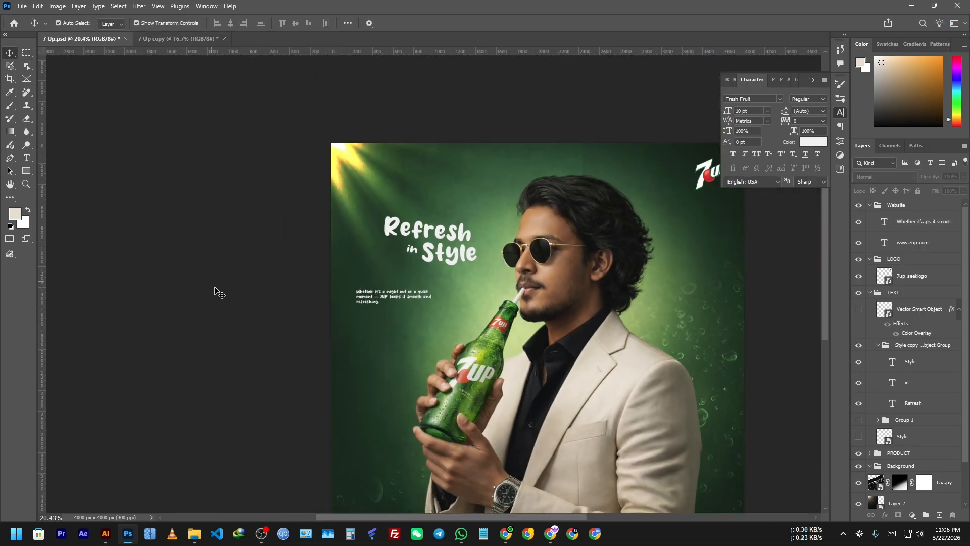
# Reposition the description text slightly lower and further right beneath the headline
pyautogui.moveTo(232, 317); pyautogui.dragTo(119, 276)
pyautogui.moveTo(261, 248)
pyautogui.mouseDown()
pyautogui.moveTo(297, 259)
pyautogui.moveTo(305, 251)
pyautogui.moveTo(259, 257)
pyautogui.mouseUp()
pyautogui.click(316, 333)
pyautogui.click(283, 321)
pyautogui.click(74, 273)
pyautogui.moveTo(202, 282); pyautogui.dragTo(283, 286)
pyautogui.scroll(6, 306, 270)
# Change the description text's font to Montserrat Regular
pyautogui.click(364, 261)
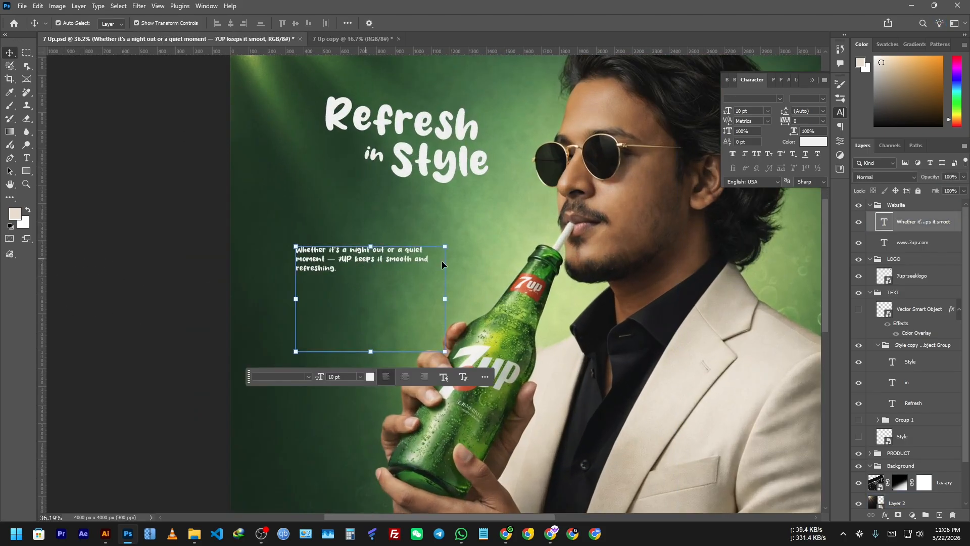
pyautogui.click(780, 98)
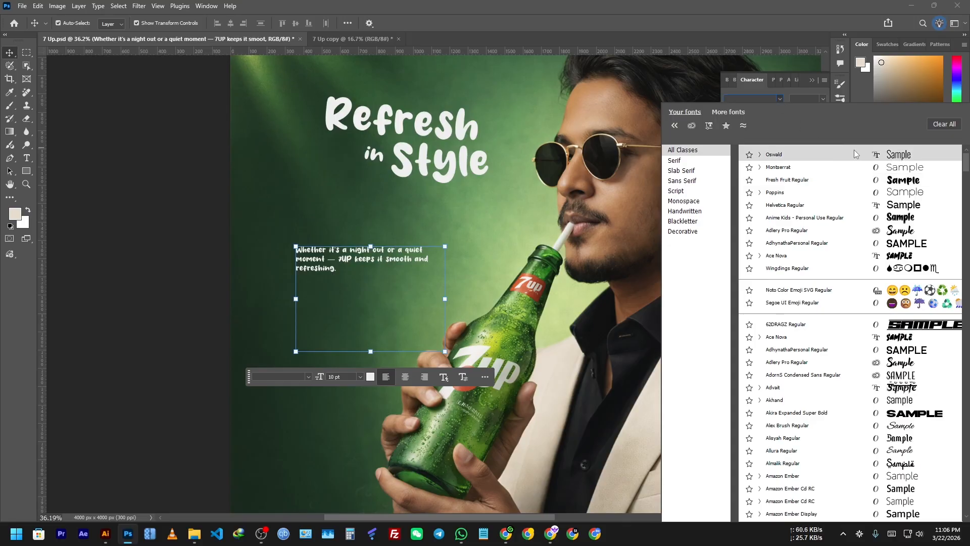
pyautogui.click(760, 167)
pyautogui.click(789, 254)
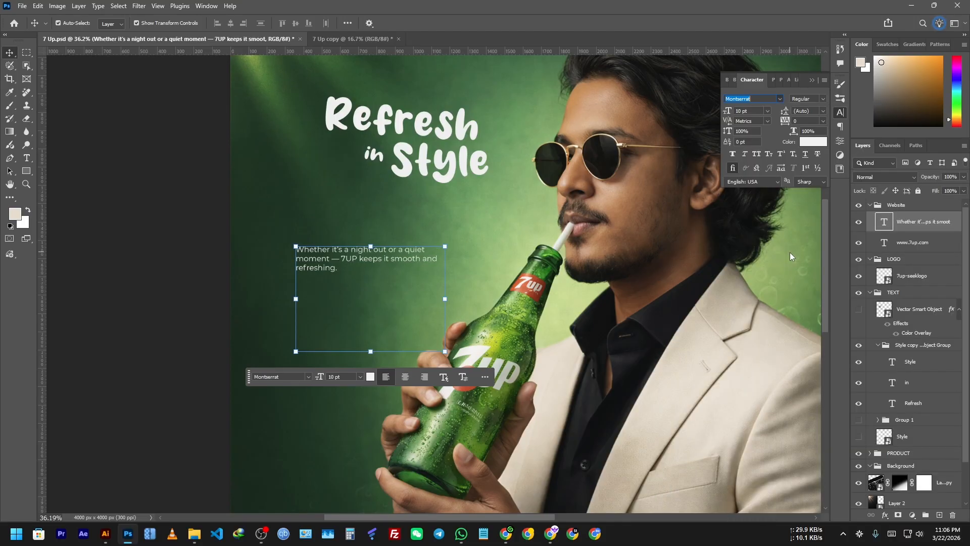
# Widen the description's text box to about 1053 px and shorten it to fit closely around the two lines
pyautogui.click(26, 157)
pyautogui.click(399, 263)
pyautogui.moveTo(446, 299); pyautogui.dragTo(488, 296)
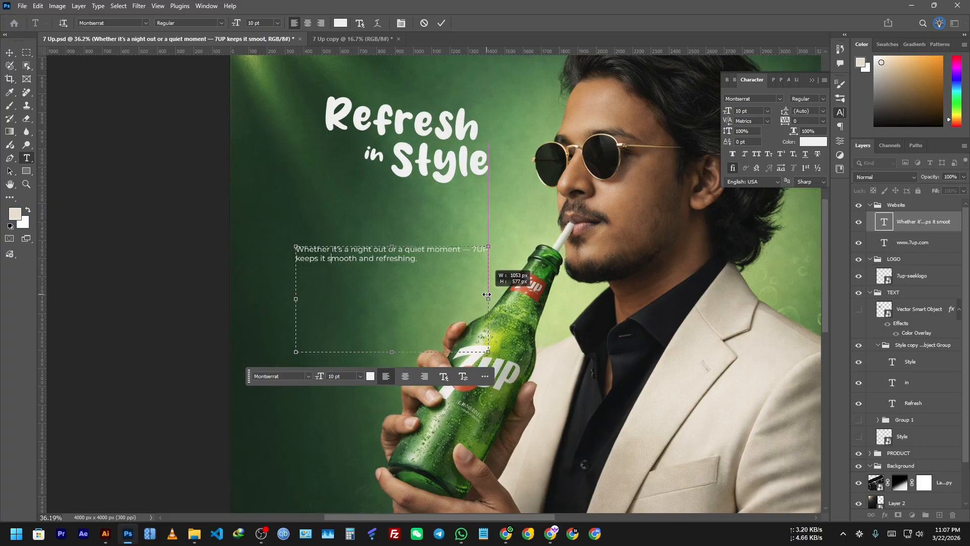
pyautogui.moveTo(397, 354); pyautogui.dragTo(395, 281)
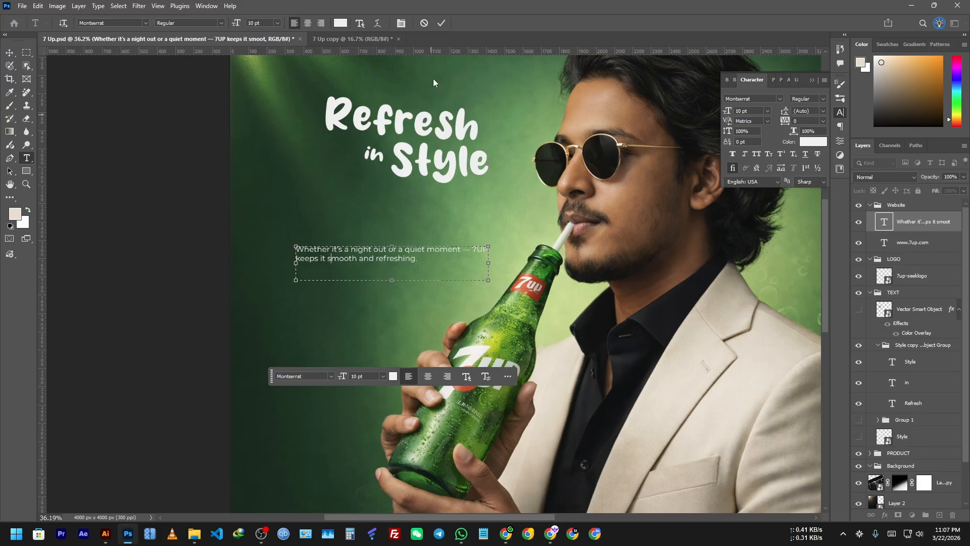
pyautogui.click(441, 23)
pyautogui.click(10, 52)
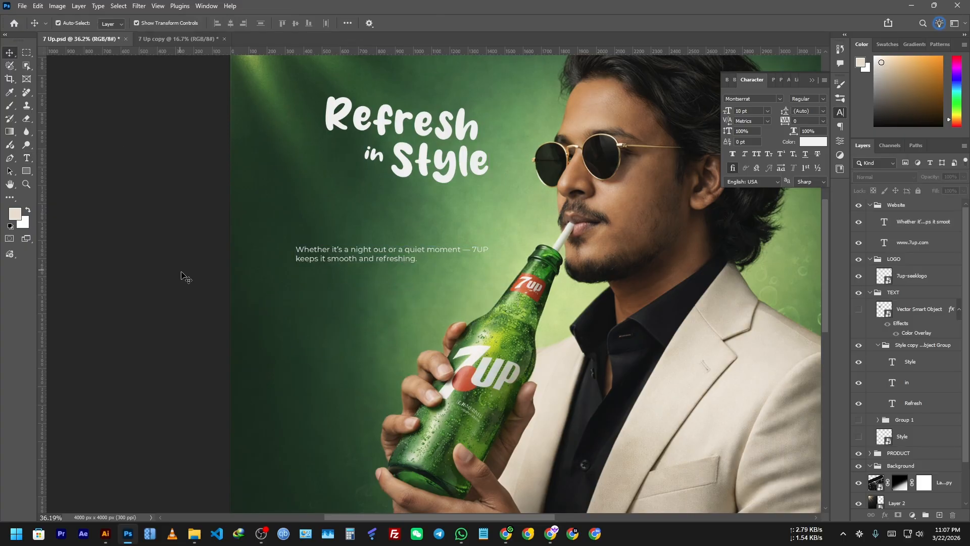
# Try the description text directly beneath the headline with centred alignment
pyautogui.scroll(-3, 181, 275)
pyautogui.click(306, 248)
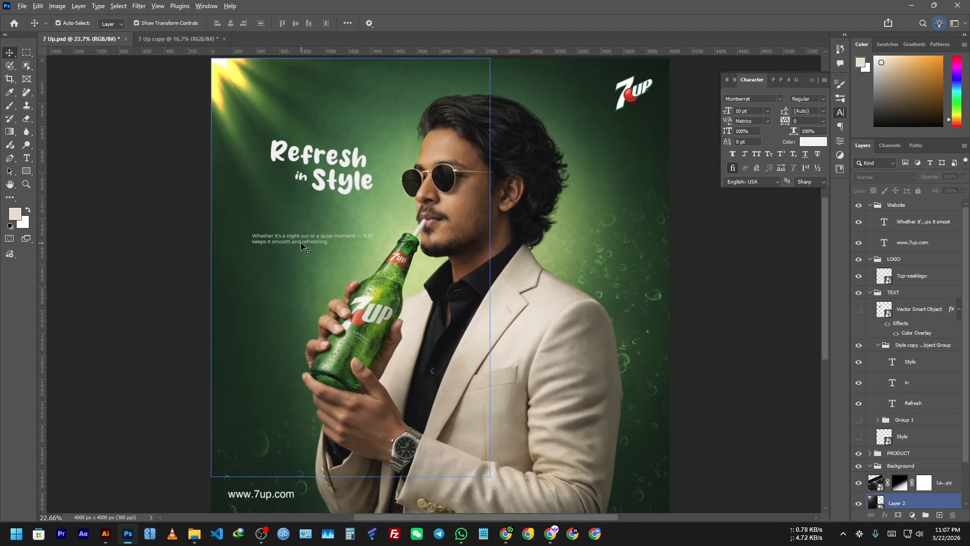
pyautogui.scroll(1, 305, 249)
pyautogui.moveTo(303, 227); pyautogui.dragTo(301, 204)
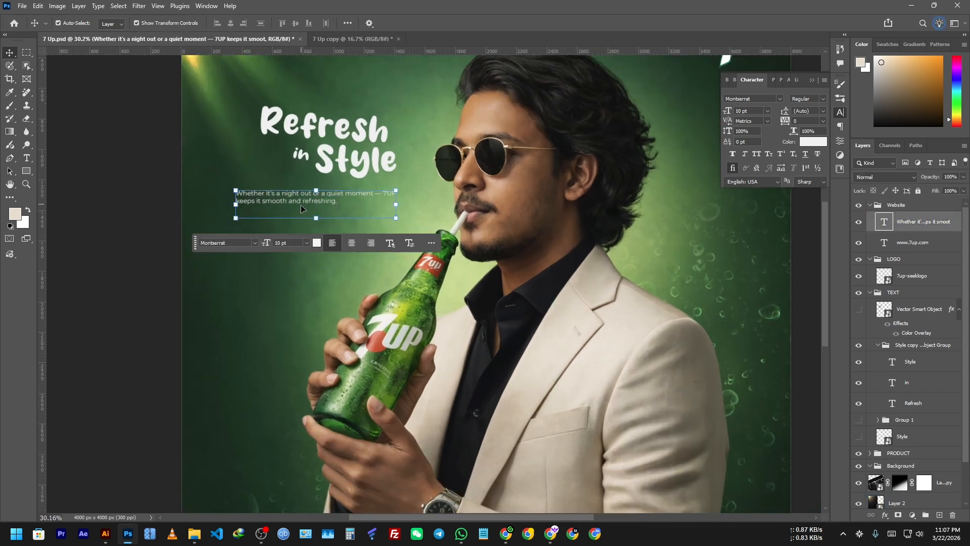
pyautogui.click(370, 243)
pyautogui.moveTo(343, 198); pyautogui.dragTo(341, 198)
pyautogui.click(348, 243)
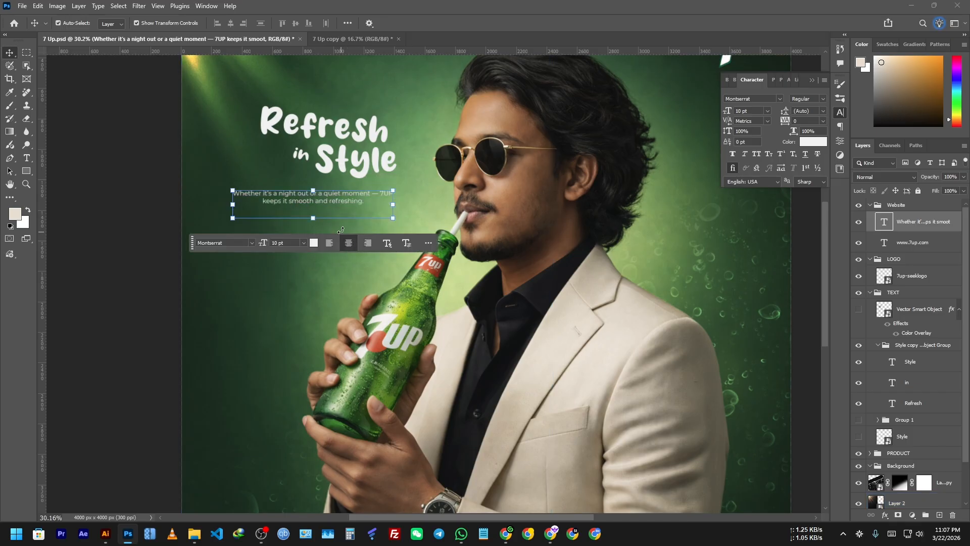
# Place the left-aligned description lower below the headline and narrow its text box to about 758 px
pyautogui.moveTo(270, 201); pyautogui.dragTo(259, 263)
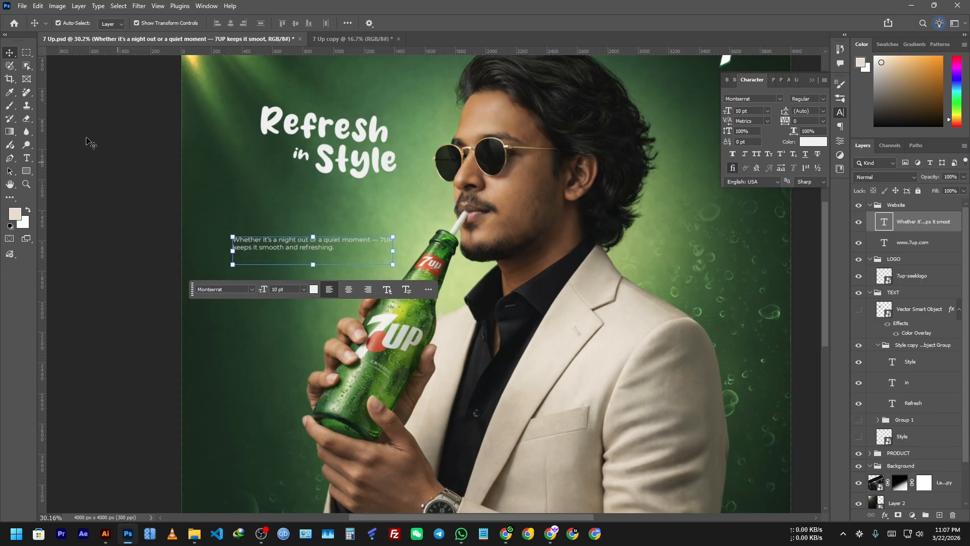
pyautogui.click(25, 156)
pyautogui.click(383, 241)
pyautogui.moveTo(397, 251); pyautogui.dragTo(352, 250)
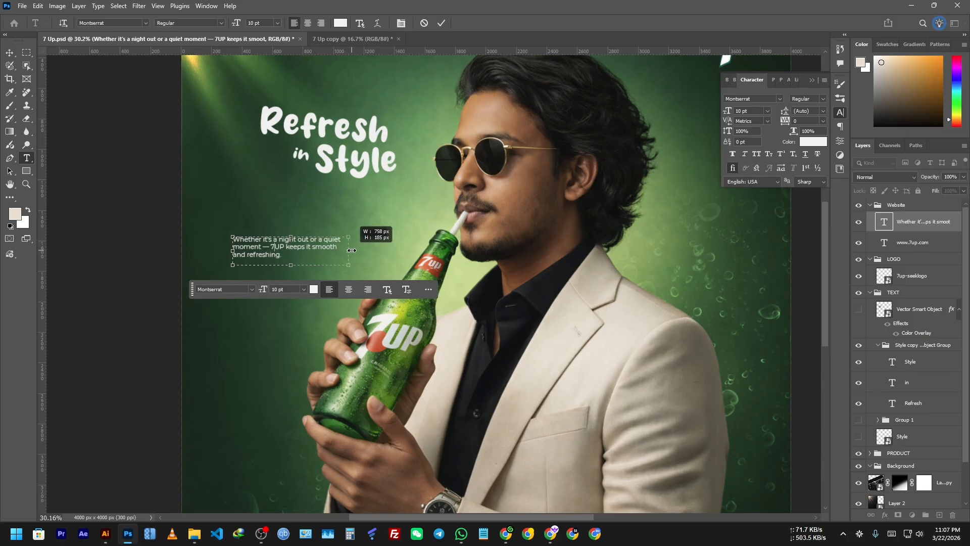
pyautogui.click(341, 196)
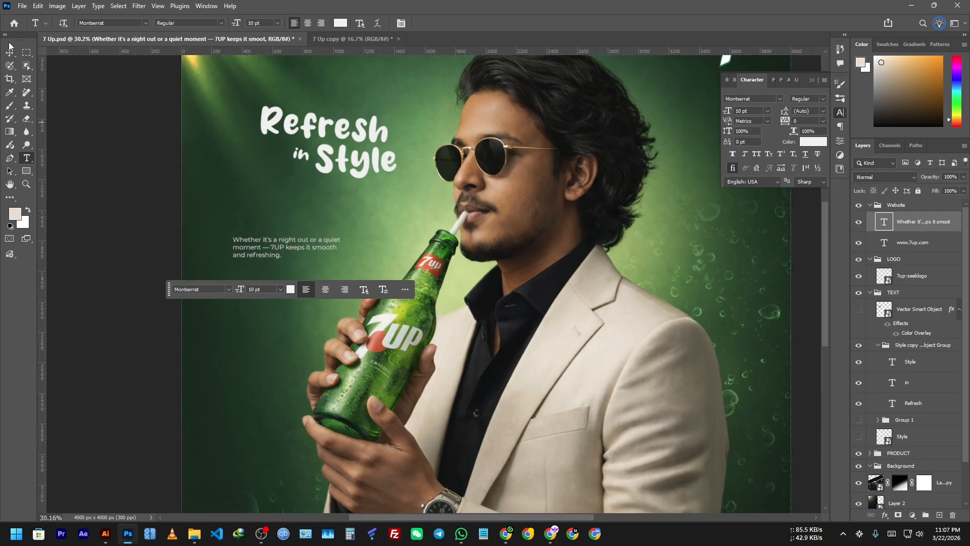
# Move the description text up and slightly right so it sits closer beneath the headline
pyautogui.click(10, 51)
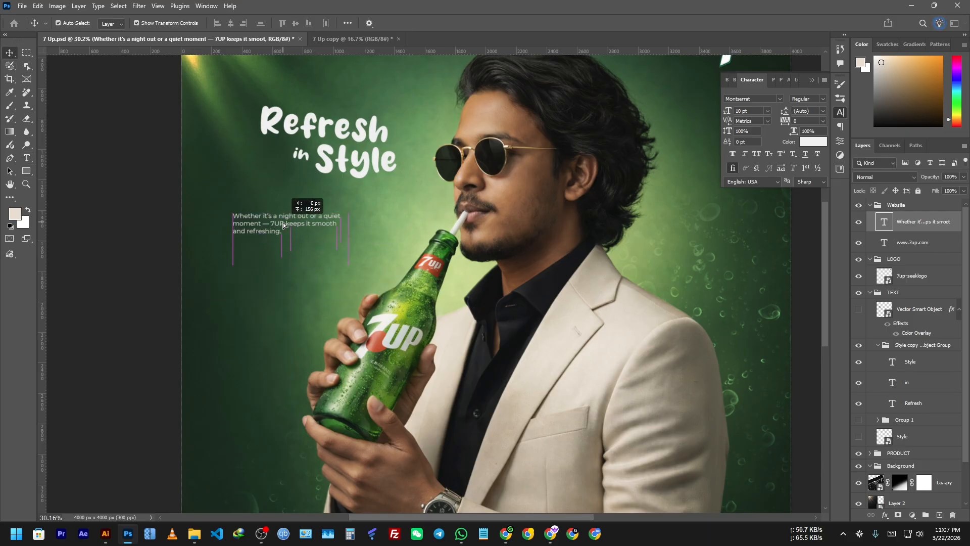
pyautogui.scroll(-3, 287, 227)
pyautogui.click(185, 369)
pyautogui.hscroll(3, 152, 360)
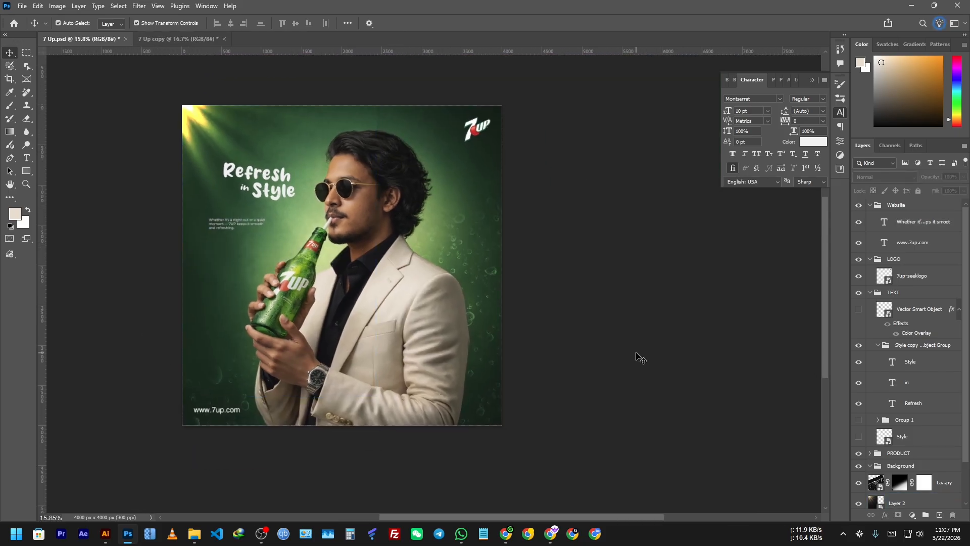
pyautogui.scroll(1, 248, 237)
pyautogui.moveTo(226, 223); pyautogui.dragTo(236, 213)
# Select the headline group together with the description text and move both slightly up with Free Transform
pyautogui.keyDown('ctrl'); pyautogui.click(899, 348); pyautogui.keyUp('ctrl')
pyautogui.hotkey('ctrl', 't')
pyautogui.moveTo(274, 171); pyautogui.dragTo(274, 163)
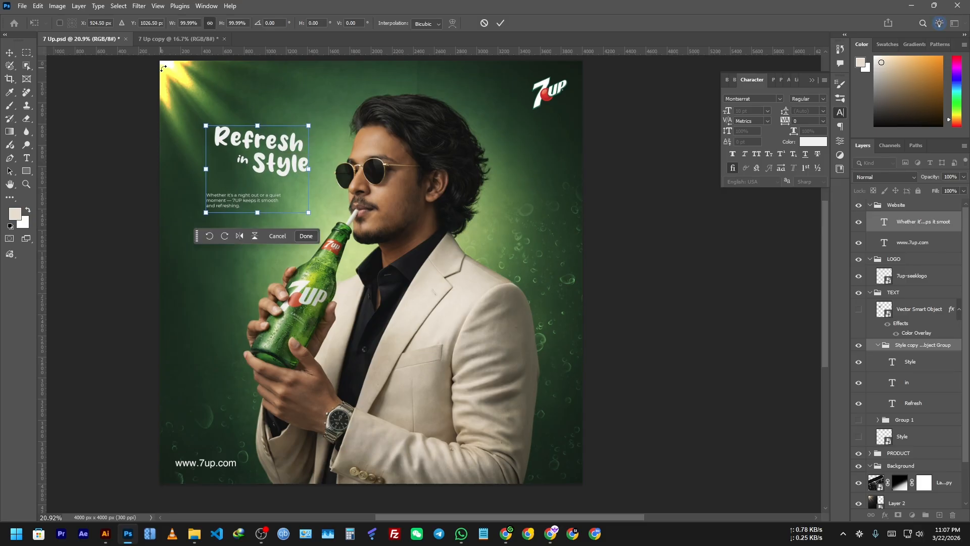
# Check the text block's placement with a rectangular marquee over the poster's upper-left area, and clear the selection
pyautogui.click(28, 55)
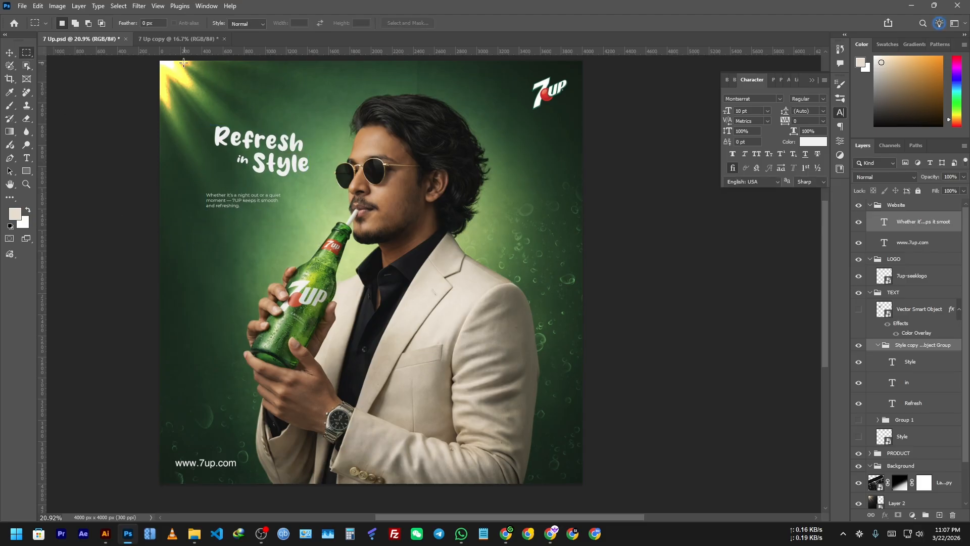
pyautogui.moveTo(159, 60); pyautogui.dragTo(371, 259)
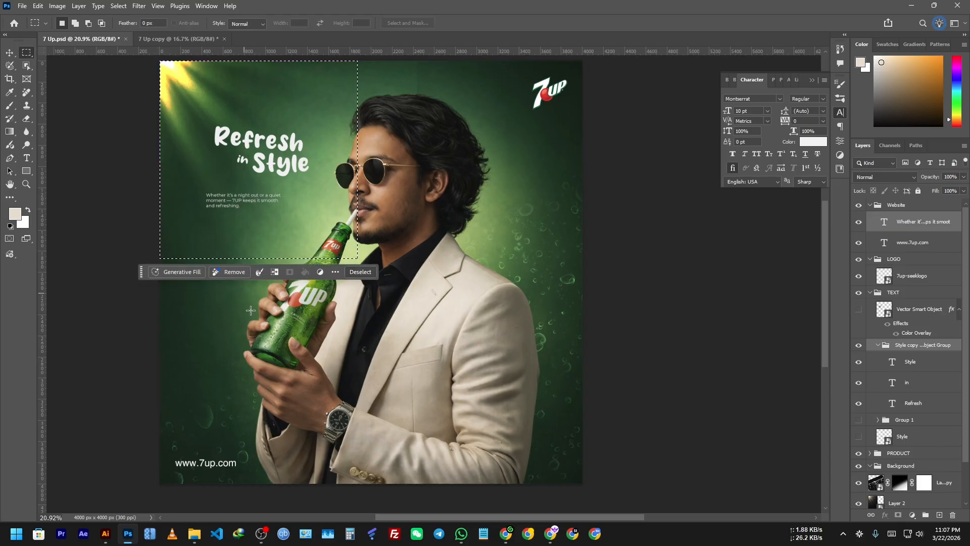
pyautogui.scroll(-2, 236, 288)
pyautogui.press('v')
pyautogui.click(92, 209)
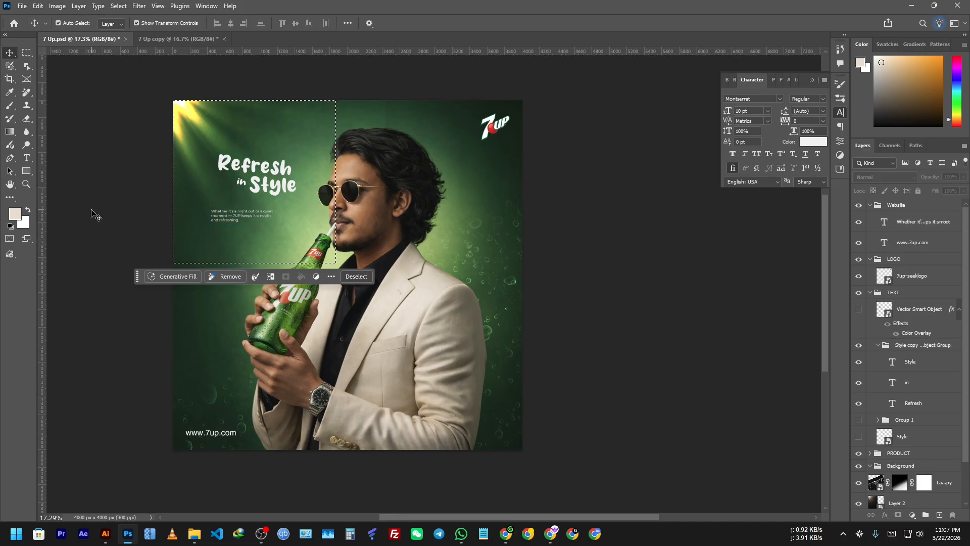
pyautogui.hotkey('ctrl', 'd')
pyautogui.moveTo(608, 287); pyautogui.dragTo(703, 333)
pyautogui.moveTo(644, 333); pyautogui.dragTo(650, 303)
pyautogui.click(541, 300)
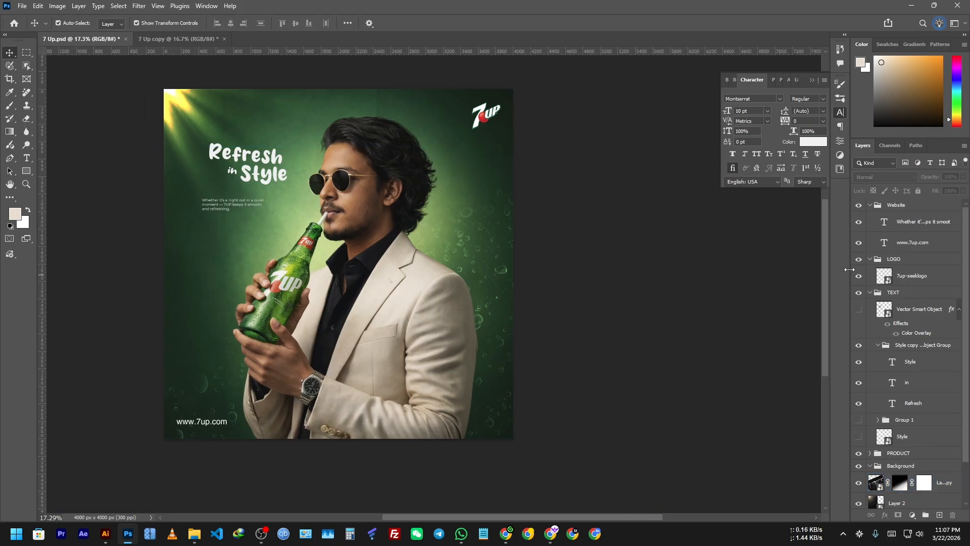
# Preview the hidden lime "Refresh in Style" smart object, hide it again and copy it into the 7 Up copy document
pyautogui.click(872, 297)
pyautogui.click(859, 309)
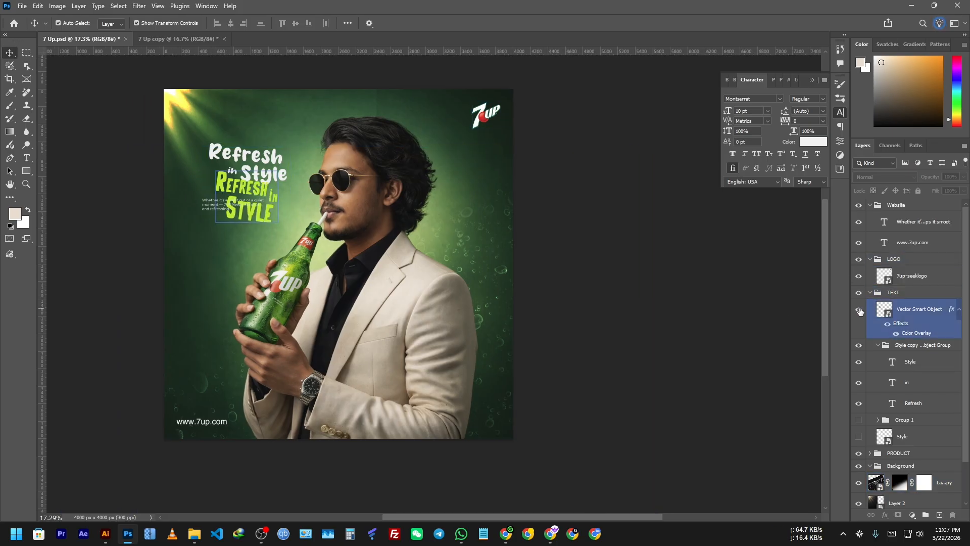
pyautogui.click(859, 310)
pyautogui.click(872, 296)
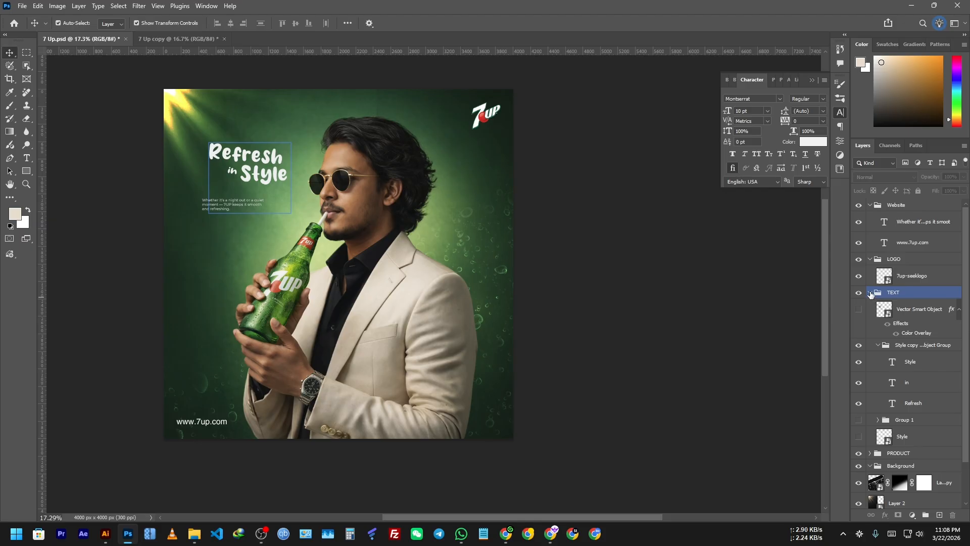
pyautogui.moveTo(916, 310); pyautogui.dragTo(350, 236)
pyautogui.press('Return')
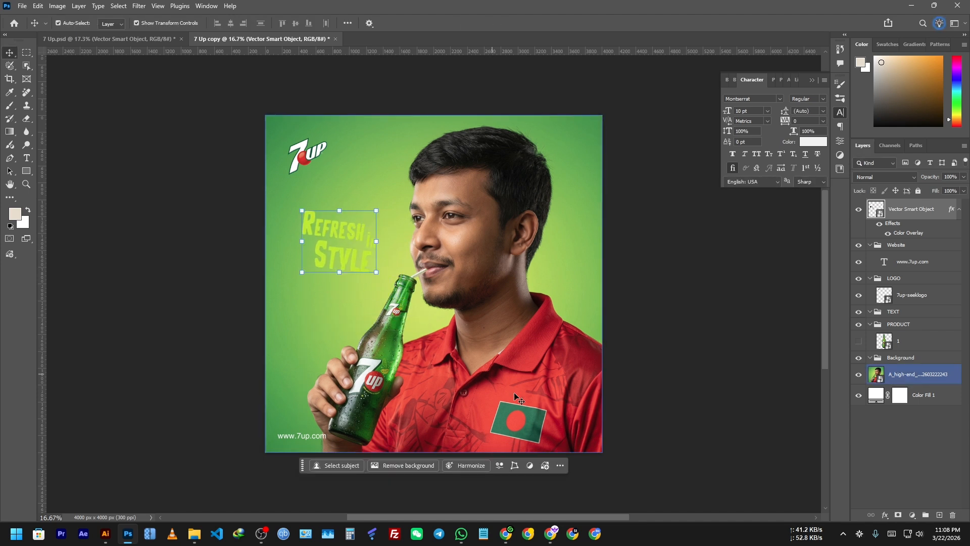
# Change the copied headline's Color Overlay to white (ffffff) by sampling the white on the bottle label
pyautogui.doubleClick(907, 234)
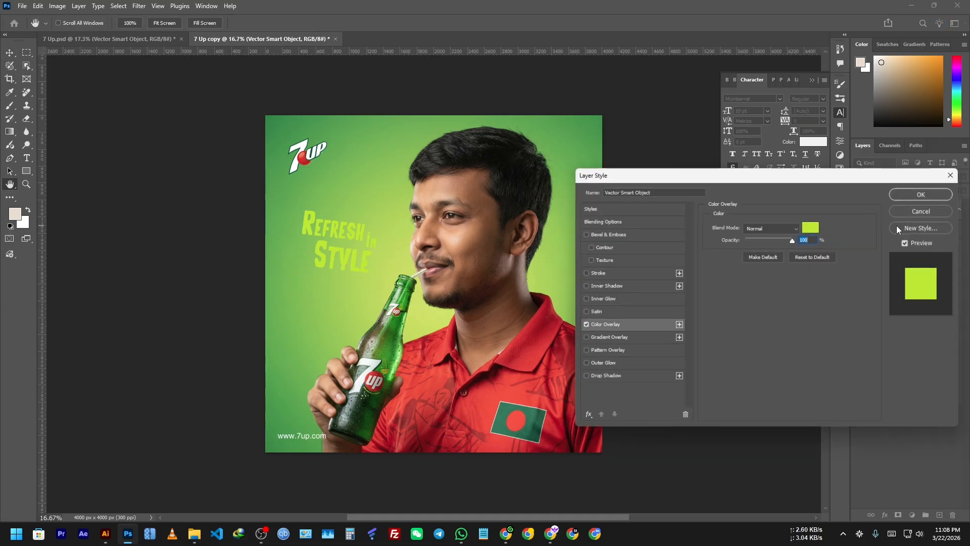
pyautogui.click(812, 226)
pyautogui.click(454, 241)
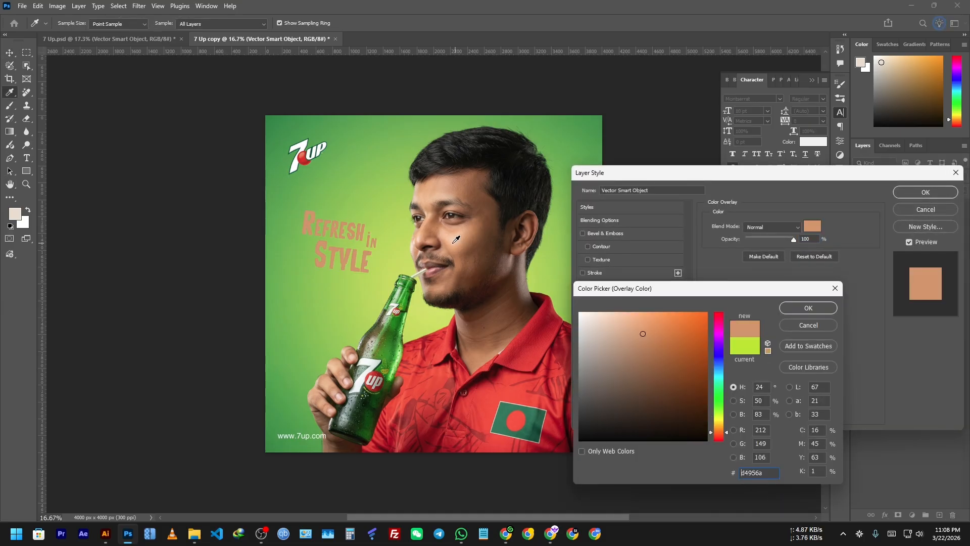
pyautogui.click(498, 397)
pyautogui.click(376, 360)
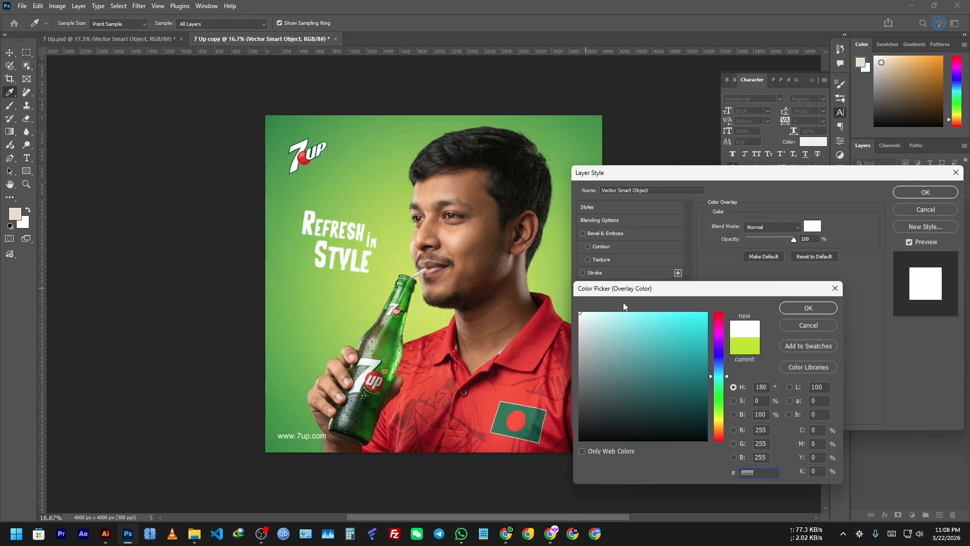
pyautogui.click(809, 307)
pyautogui.click(924, 194)
pyautogui.press('v')
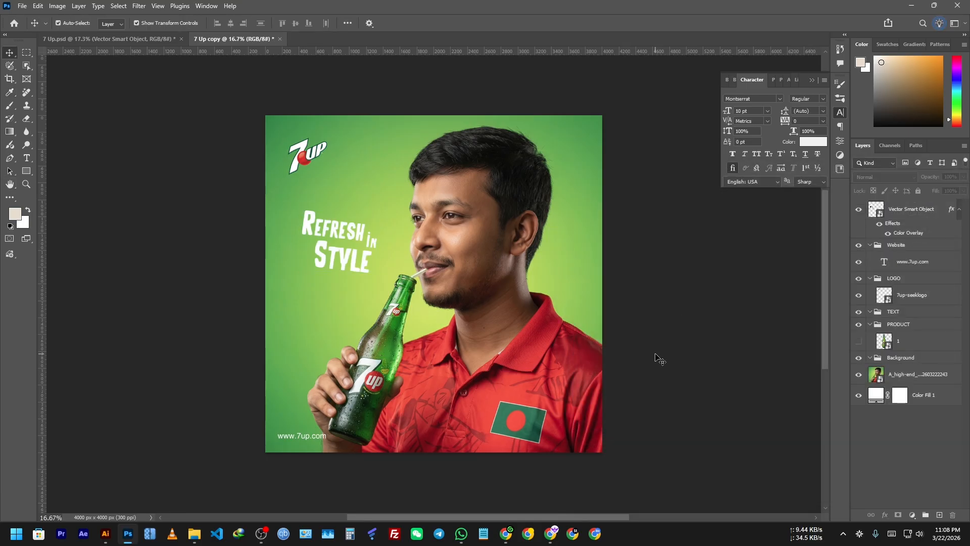
pyautogui.moveTo(710, 358); pyautogui.dragTo(663, 344)
pyautogui.click(298, 251)
pyautogui.scroll(1, 298, 251)
pyautogui.moveTo(298, 246)
pyautogui.mouseDown()
pyautogui.moveTo(295, 235)
pyautogui.moveTo(299, 243)
pyautogui.mouseUp()
# Return to the 7 Up.psd document, collapse its TEXT, LOGO and Background groups, and save the file
pyautogui.click(109, 39)
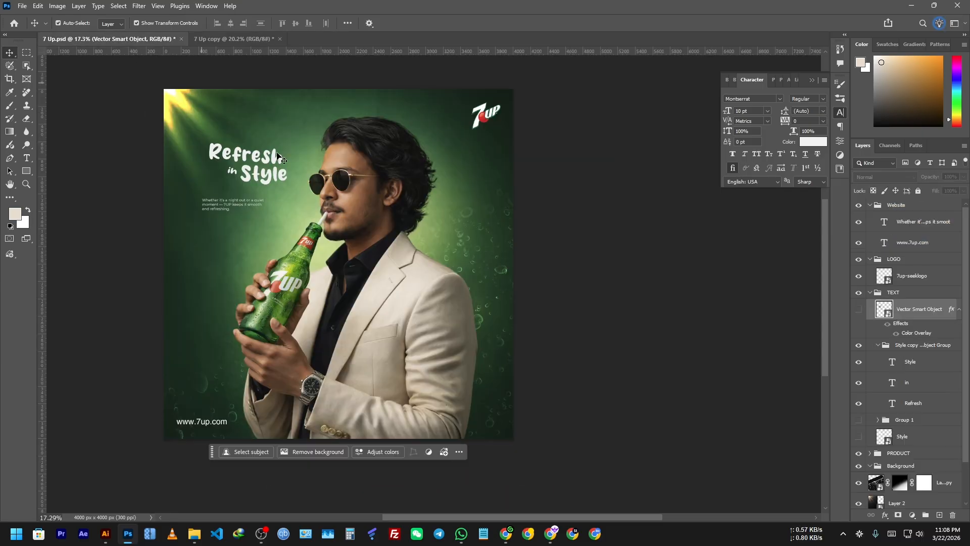
pyautogui.scroll(-1, 552, 256)
pyautogui.click(604, 284)
pyautogui.moveTo(642, 269); pyautogui.dragTo(631, 278)
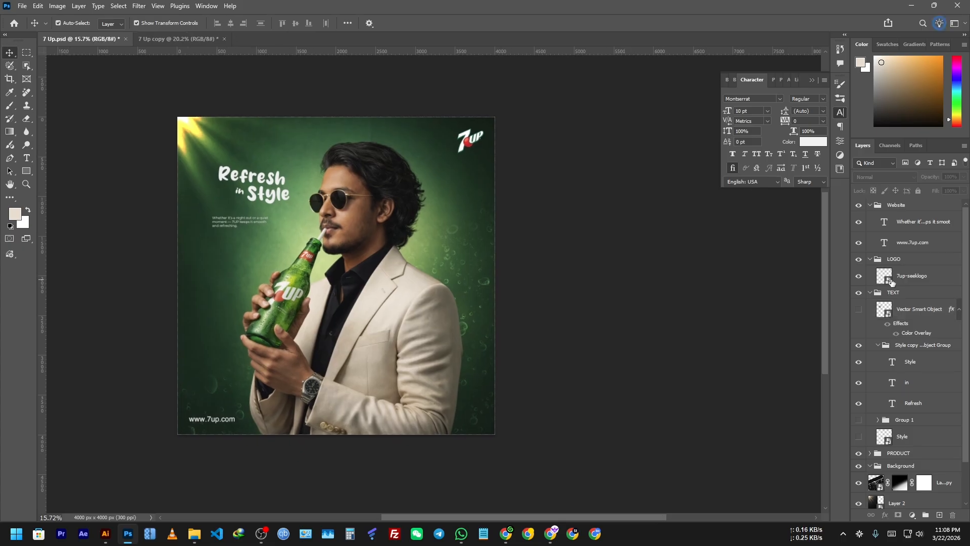
pyautogui.click(871, 293)
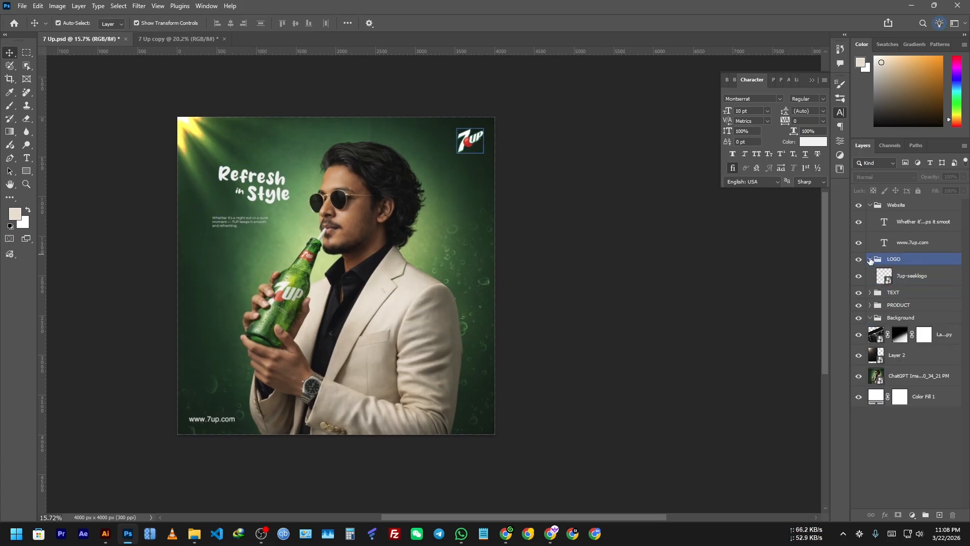
pyautogui.click(869, 259)
pyautogui.click(870, 299)
pyautogui.click(647, 292)
pyautogui.hotkey('ctrl', 's')
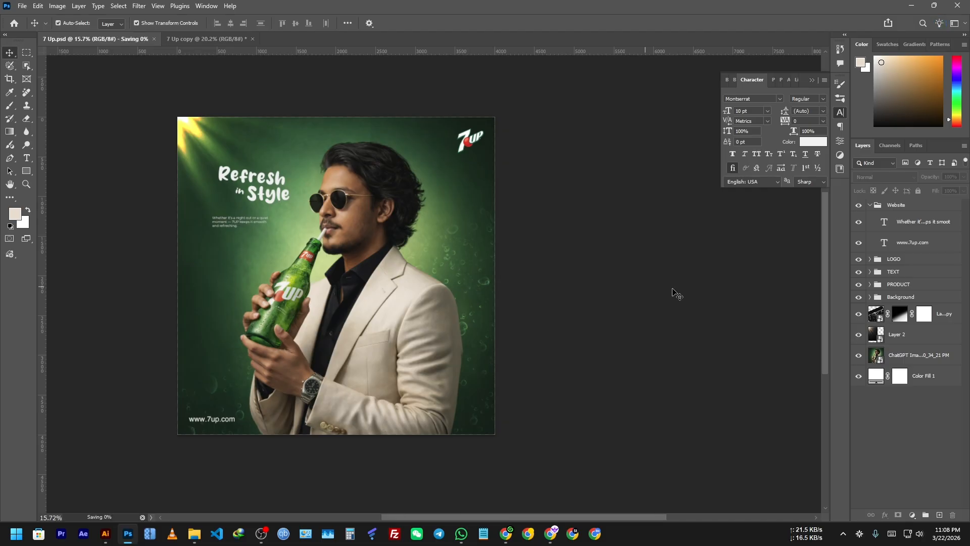
# Collapse the Website group, stamp all visible layers onto a new layer above it, and convert that layer to a smart object
pyautogui.click(867, 206)
pyautogui.click(869, 205)
pyautogui.hotkey('ctrl', 'shift', 'alt', 'e')
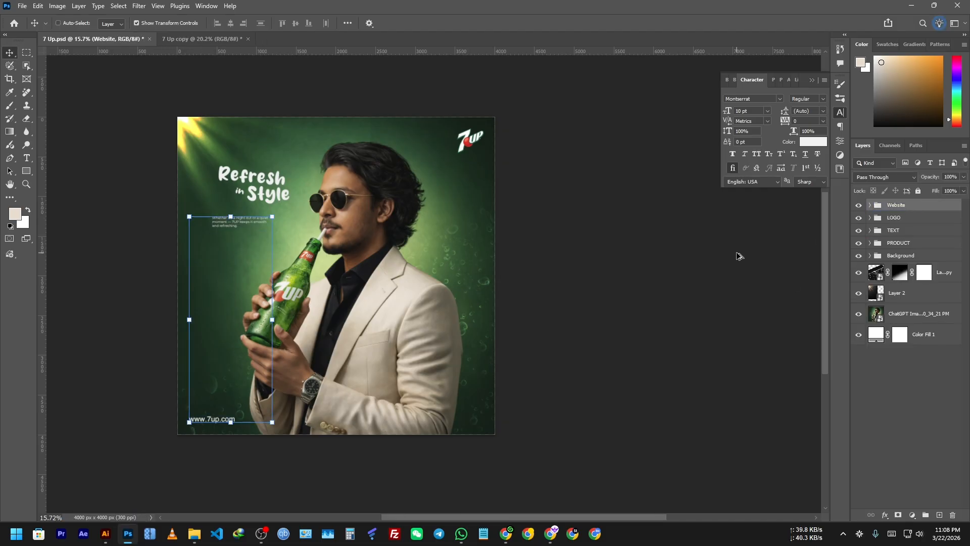
pyautogui.rightClick(912, 213)
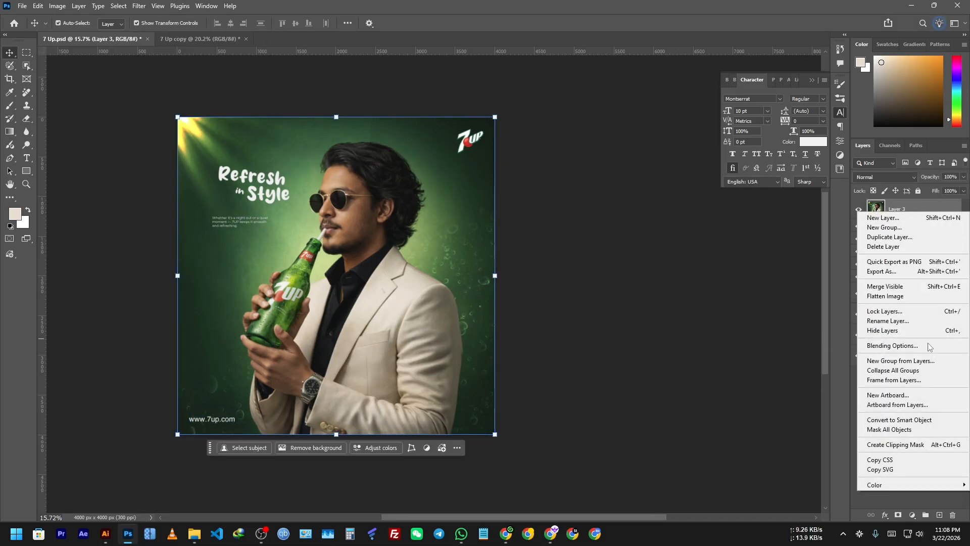
pyautogui.click(904, 419)
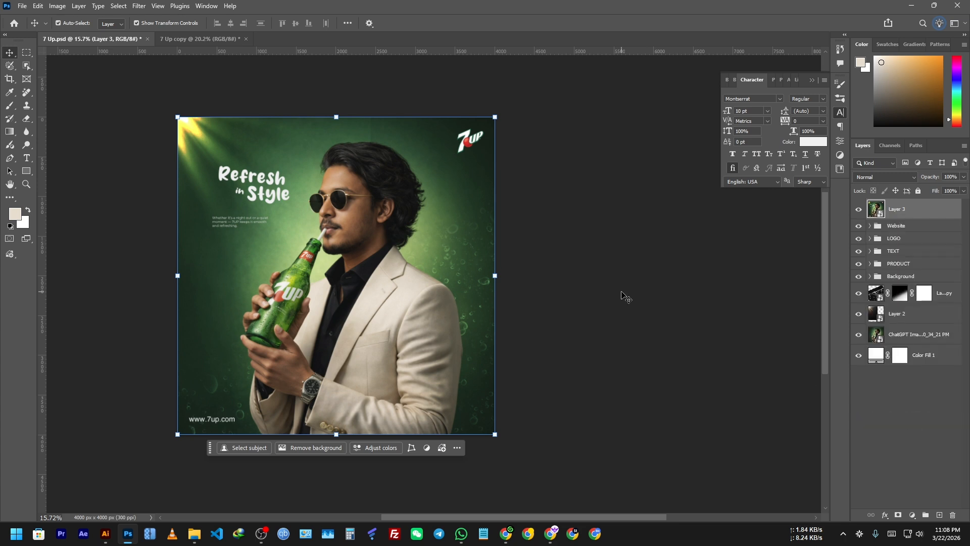
# Open the Camera Raw Filter on the merged smart object and set Exposure to +0.20, Contrast to -3 and Highlights to +10
pyautogui.click(629, 325)
pyautogui.click(907, 211)
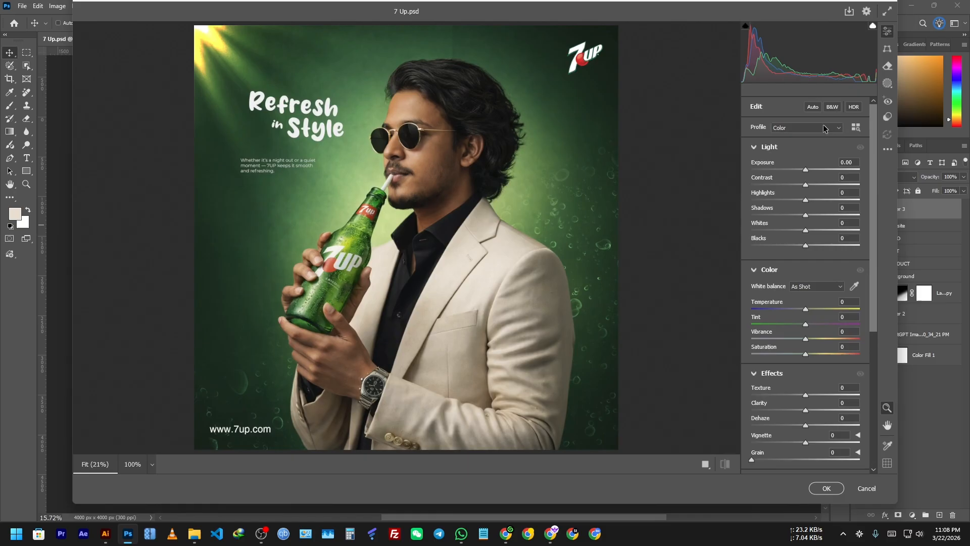
pyautogui.click(810, 107)
pyautogui.click(809, 108)
pyautogui.moveTo(760, 180); pyautogui.dragTo(760, 160)
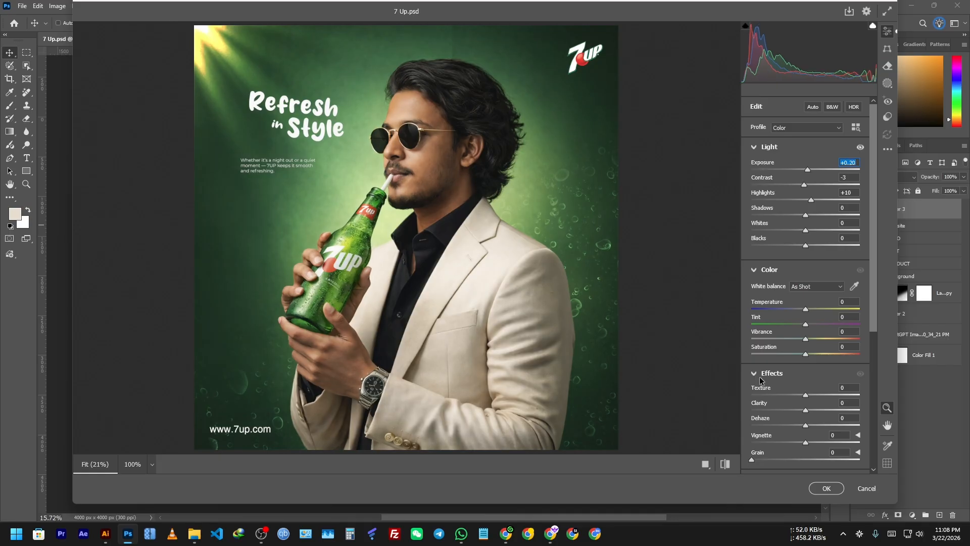
# Set Clarity to +7, Saturation to +25, Sharpening to 16, Noise Reduction to 3 and Color Noise Reduction to 7
pyautogui.moveTo(759, 403)
pyautogui.mouseDown()
pyautogui.moveTo(773, 400)
pyautogui.moveTo(764, 399)
pyautogui.mouseUp()
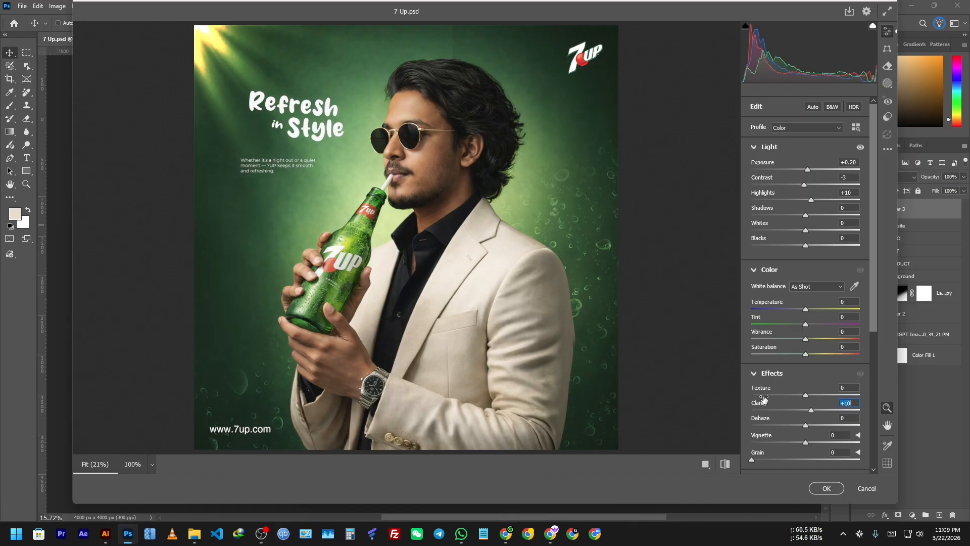
pyautogui.moveTo(764, 348); pyautogui.dragTo(776, 350)
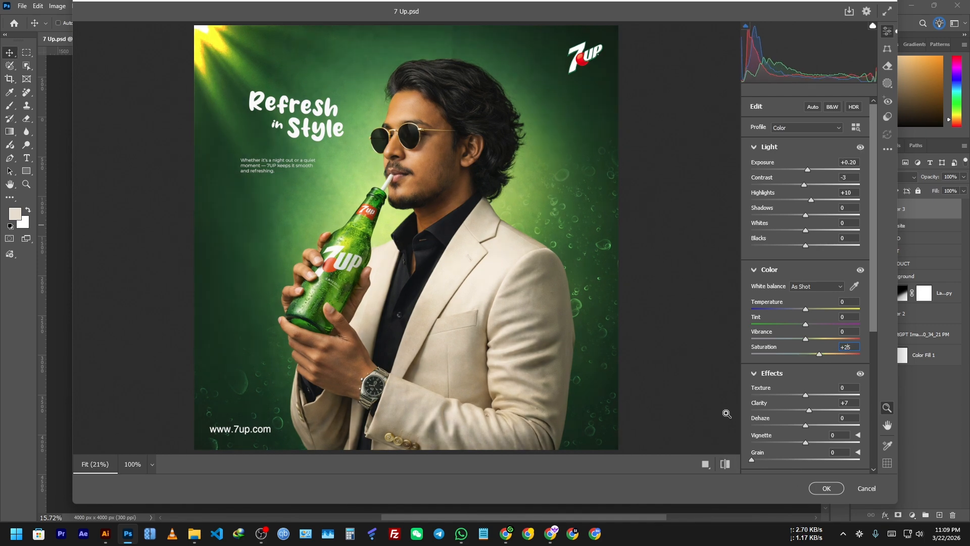
pyautogui.scroll(-4, 787, 388)
pyautogui.moveTo(764, 398); pyautogui.dragTo(777, 396)
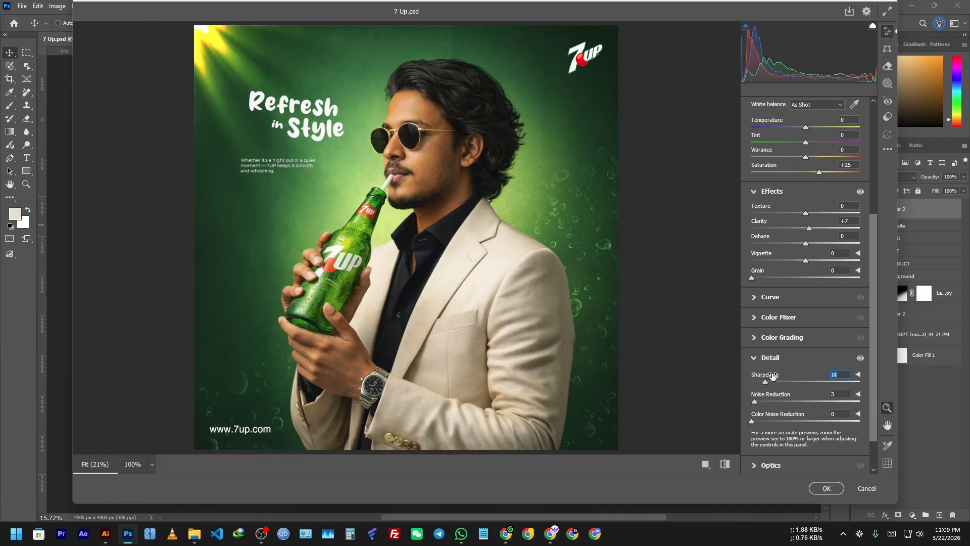
pyautogui.moveTo(769, 415); pyautogui.dragTo(773, 415)
# Compare the Camera Raw edits with the default settings, and apply the filter
pyautogui.click(729, 465)
pyautogui.click(727, 464)
pyautogui.click(720, 460)
pyautogui.click(721, 462)
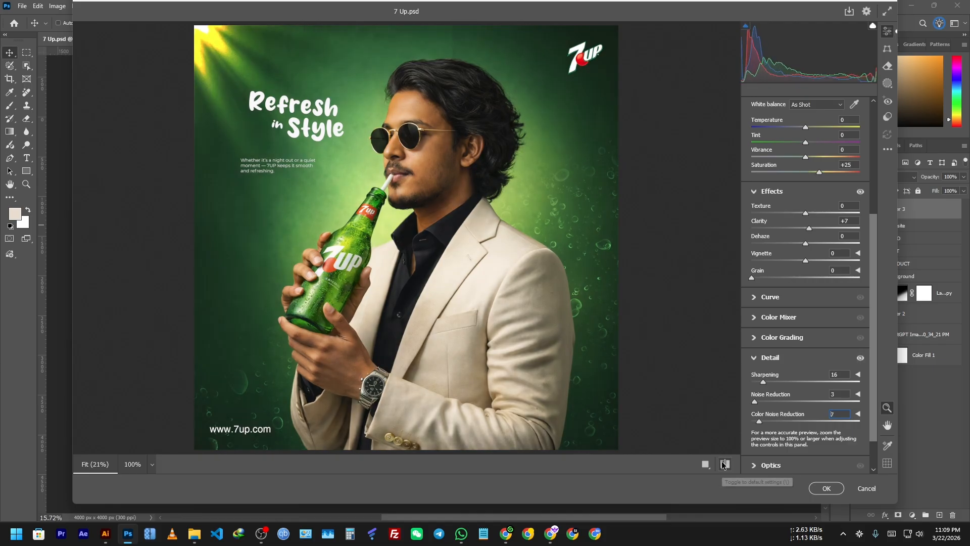
pyautogui.click(829, 492)
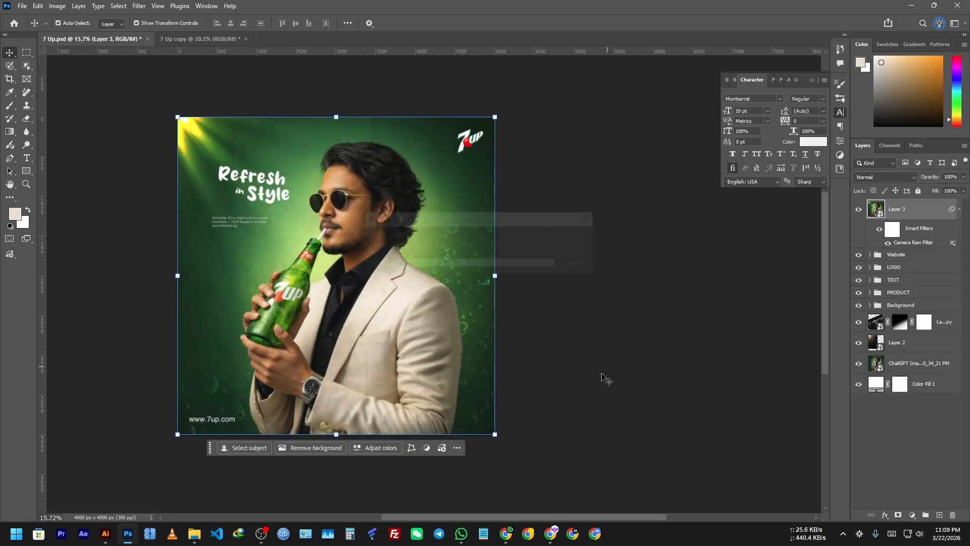
# Examine the graded poster's overall colour, edges and background at several zoom levels
pyautogui.click(614, 278)
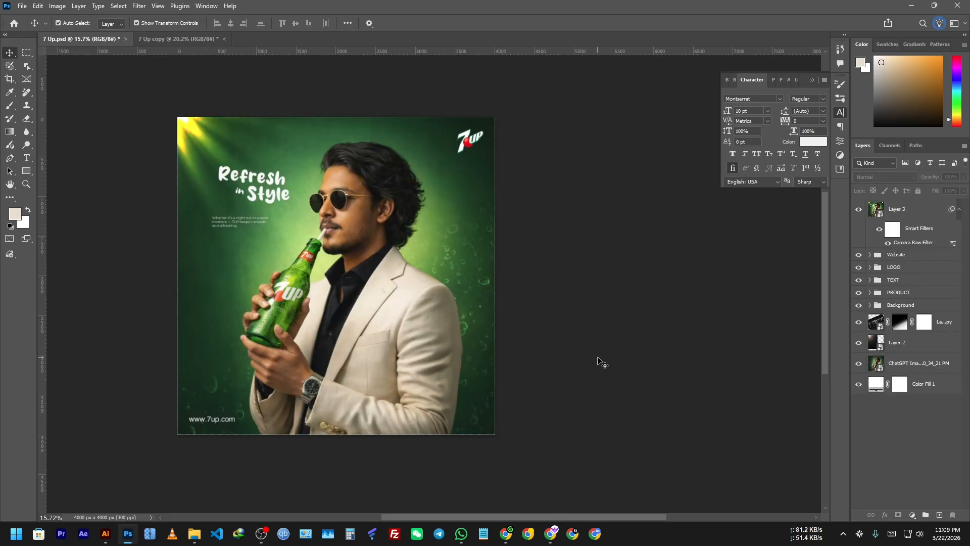
pyautogui.moveTo(609, 286); pyautogui.dragTo(612, 299)
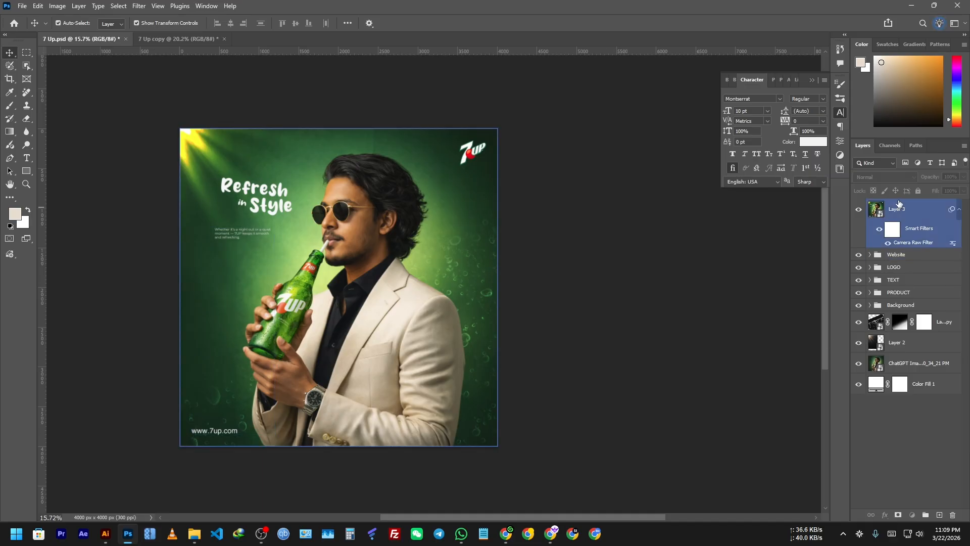
pyautogui.click(899, 205)
pyautogui.moveTo(587, 329); pyautogui.dragTo(639, 329)
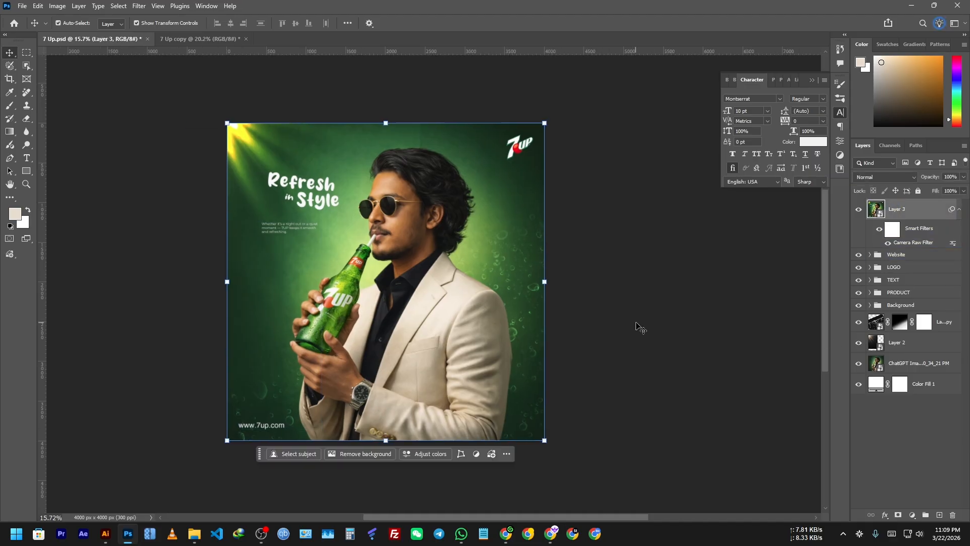
pyautogui.click(638, 328)
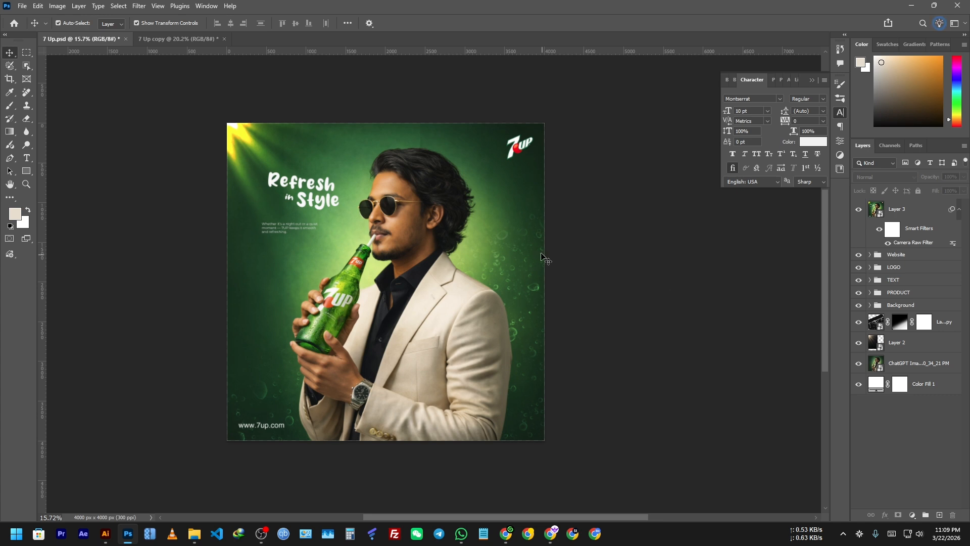
pyautogui.scroll(3, 203, 175)
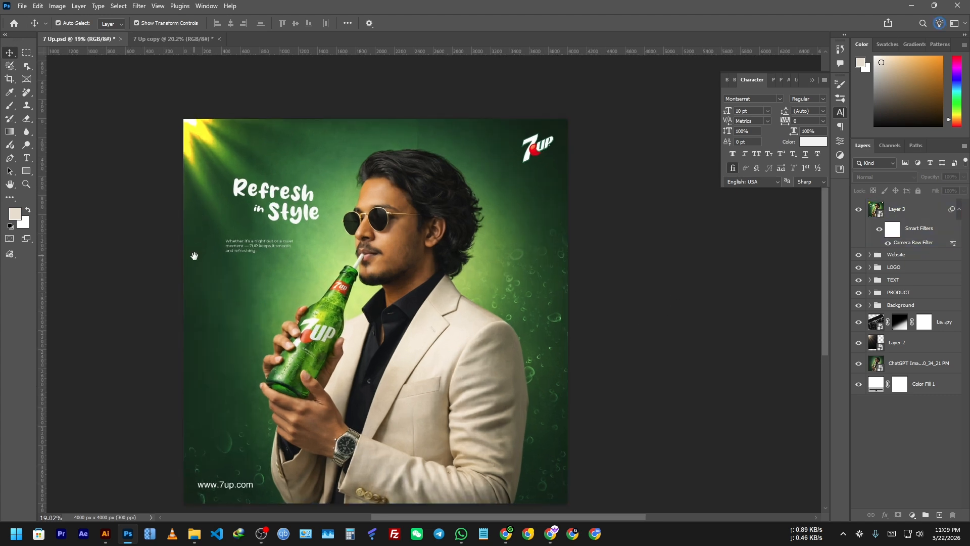
pyautogui.moveTo(194, 256); pyautogui.dragTo(217, 203)
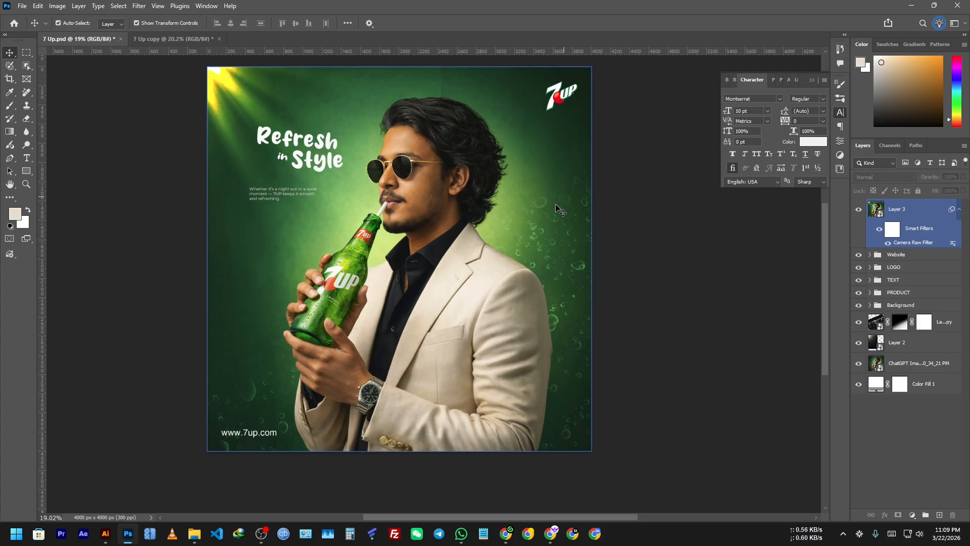
pyautogui.click(620, 350)
pyautogui.click(713, 275)
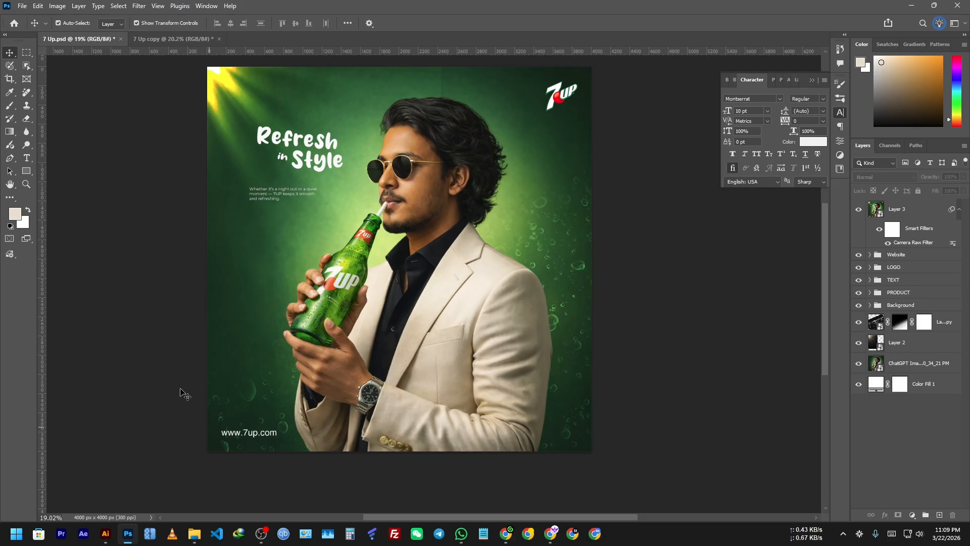
pyautogui.scroll(-4, 78, 275)
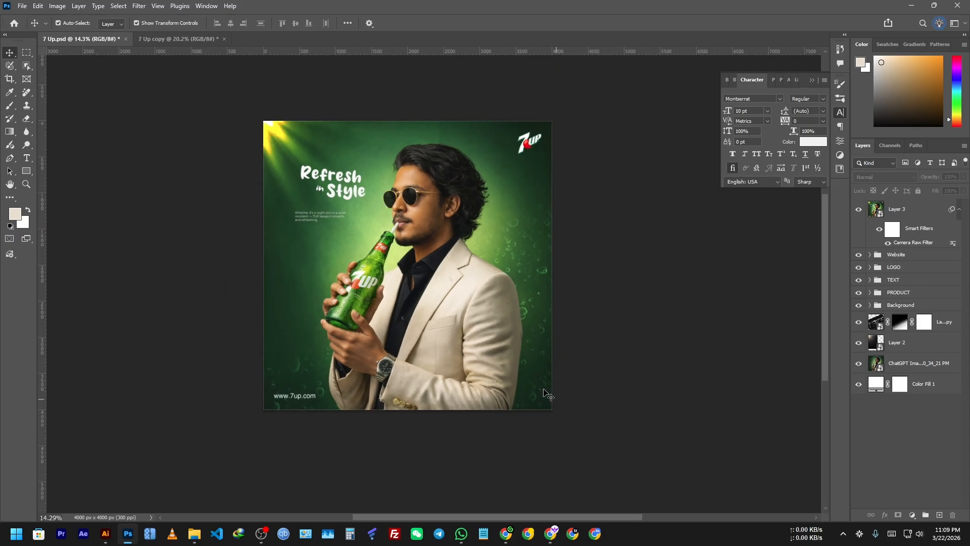
# Hide the graded Layer 3 and add an empty layer directly above the ChatGPT background image
pyautogui.click(897, 209)
pyautogui.click(858, 209)
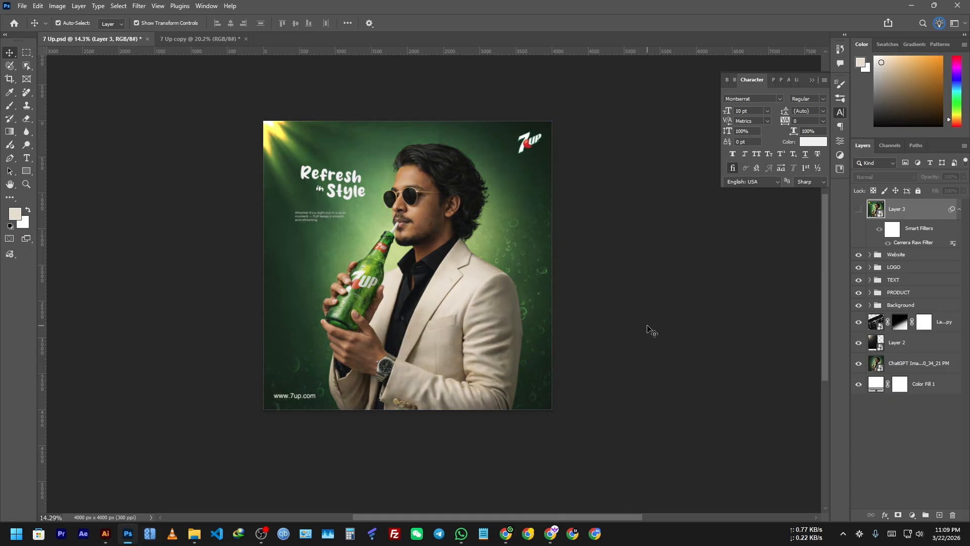
pyautogui.click(917, 363)
pyautogui.click(939, 515)
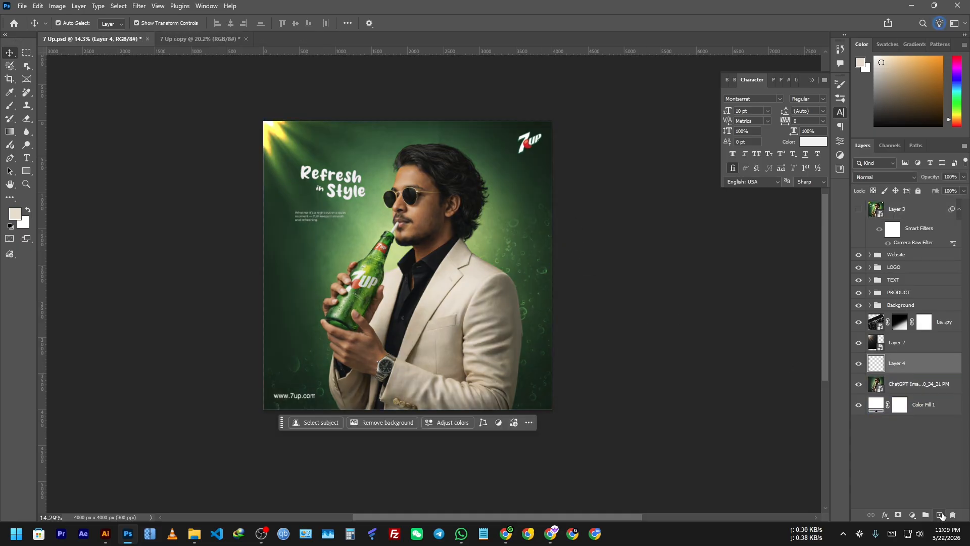
# Darken the poster's lower corners and right side on the empty layer with inward gradients in dark green sampled from the upper-right background
pyautogui.press('g')
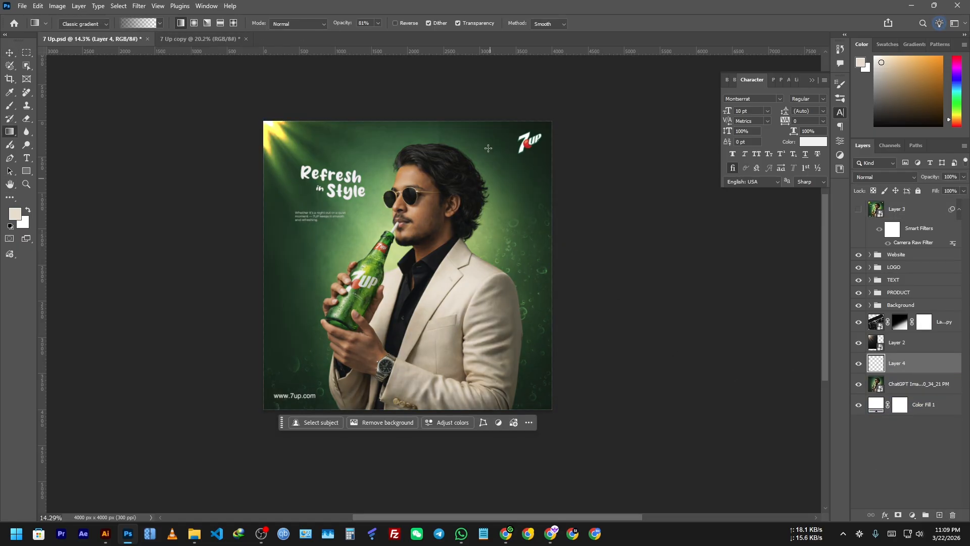
pyautogui.scroll(2, 488, 148)
pyautogui.keyDown('alt'); pyautogui.click(547, 117); pyautogui.keyUp('alt')
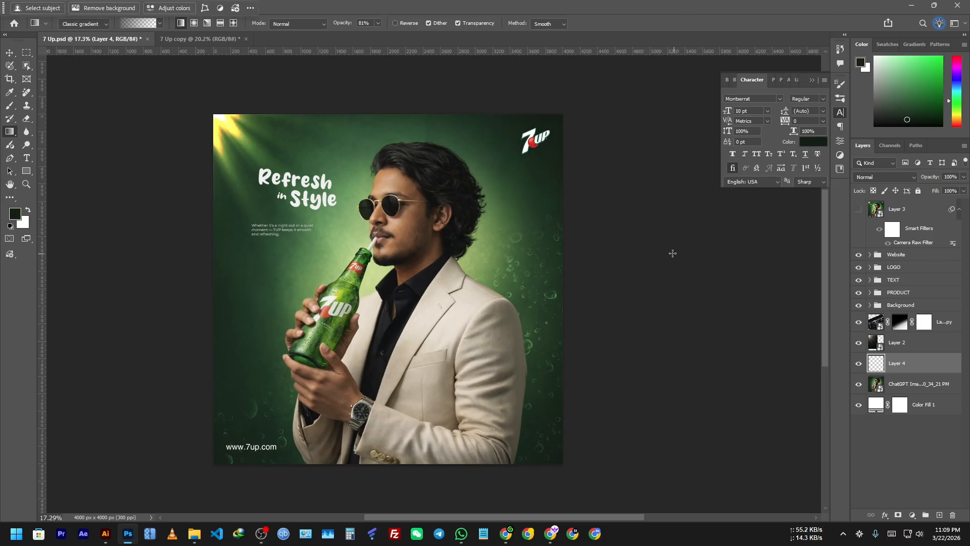
pyautogui.moveTo(605, 471); pyautogui.dragTo(483, 306)
pyautogui.moveTo(187, 444); pyautogui.dragTo(303, 278)
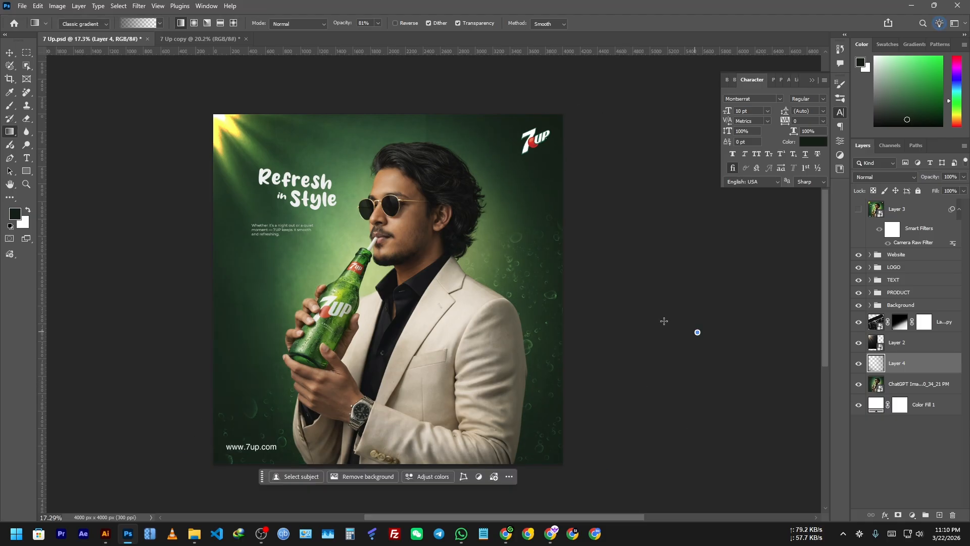
pyautogui.moveTo(642, 431); pyautogui.dragTo(503, 348)
pyautogui.moveTo(675, 337); pyautogui.dragTo(477, 275)
pyautogui.moveTo(590, 480); pyautogui.dragTo(503, 334)
pyautogui.moveTo(184, 467); pyautogui.dragTo(225, 376)
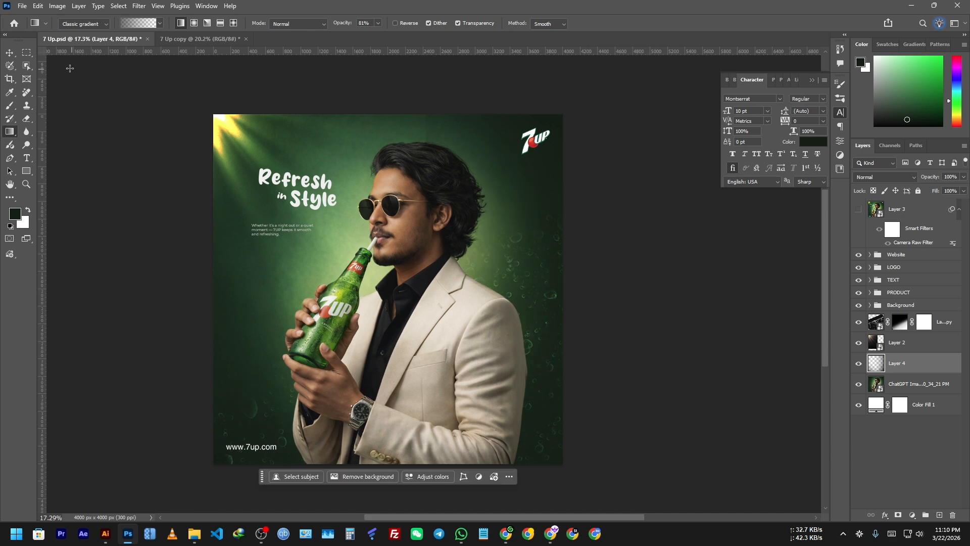
# Stamp the visible layers onto a new layer above the Website group and convert it to a smart object
pyautogui.click(8, 53)
pyautogui.click(897, 254)
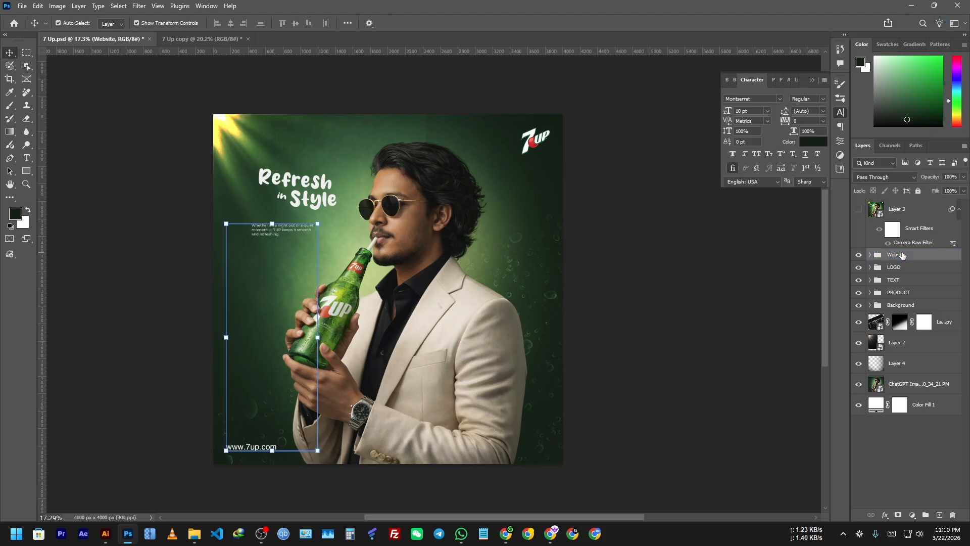
pyautogui.hotkey('ctrl', 'alt', 'shift', 'e')
pyautogui.rightClick(904, 258)
pyautogui.click(848, 450)
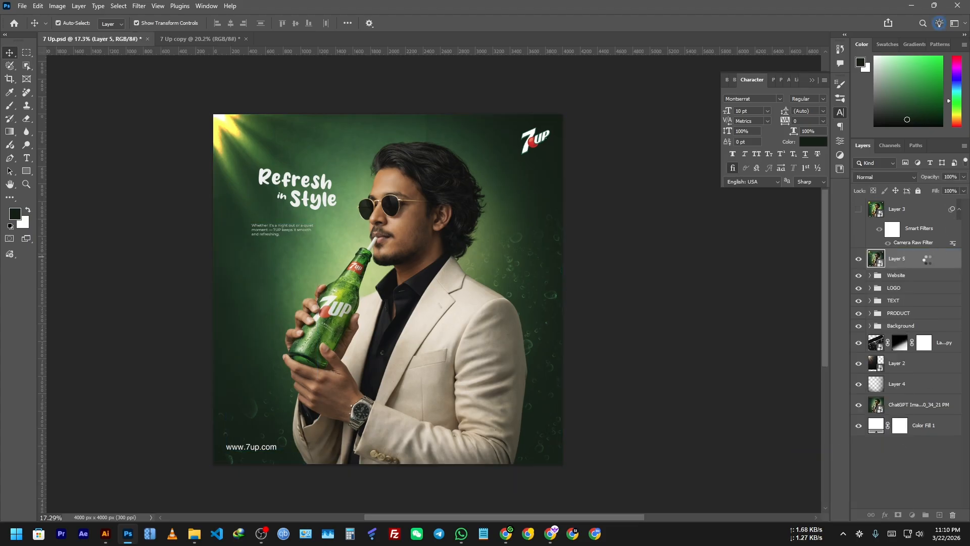
# Copy Layer 3's Camera Raw smart filter onto Layer 5, and compare both versions by toggling Layer 3, leaving it hidden
pyautogui.moveTo(952, 209); pyautogui.dragTo(917, 259)
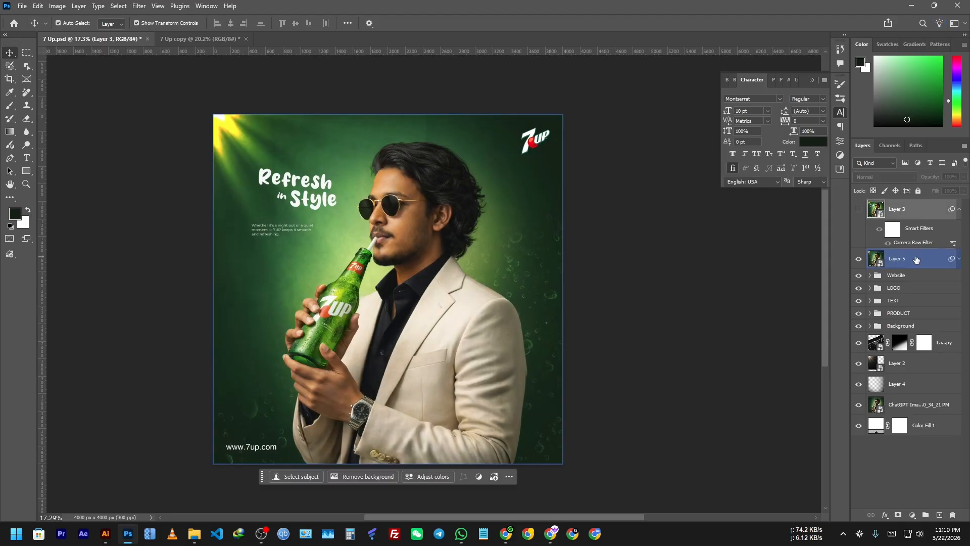
pyautogui.click(712, 288)
pyautogui.click(858, 211)
pyautogui.click(858, 211)
pyautogui.click(857, 211)
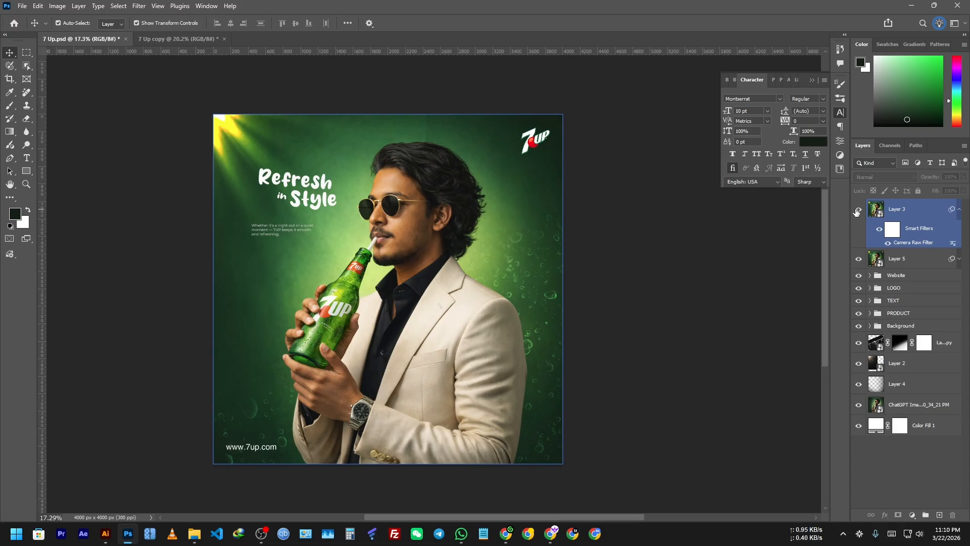
pyautogui.click(858, 211)
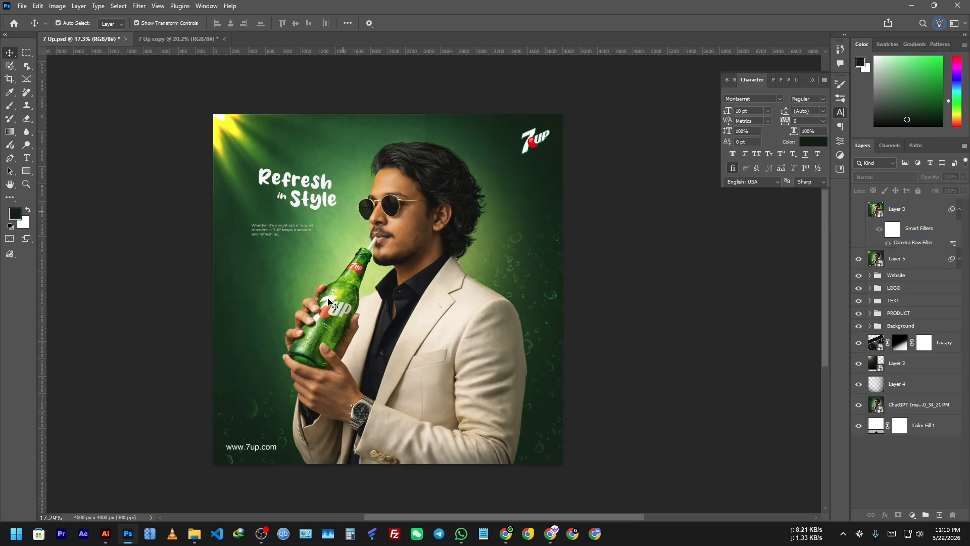
# Inspect the background above the man's head up close and hide the merged Layer 5
pyautogui.scroll(3, 417, 263)
pyautogui.click(418, 263)
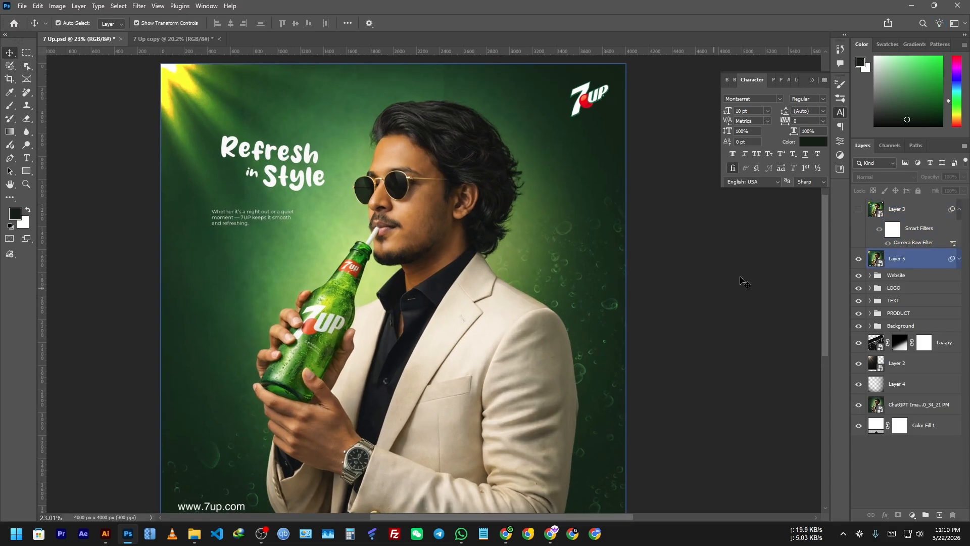
pyautogui.scroll(4, 451, 82)
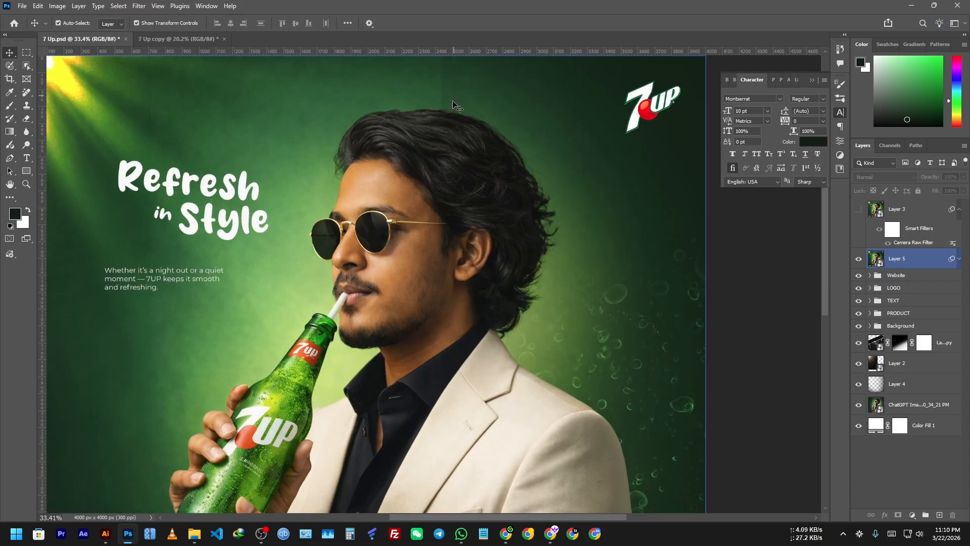
pyautogui.click(858, 259)
# Try adding a layer mask to the Color Dodge Layer 2, undo it and deselect the layer
pyautogui.click(889, 366)
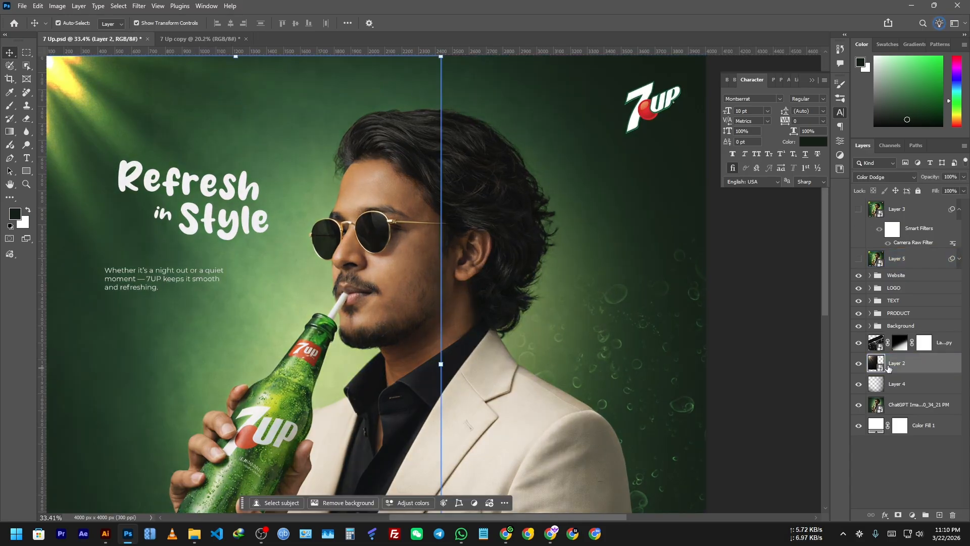
pyautogui.click(899, 514)
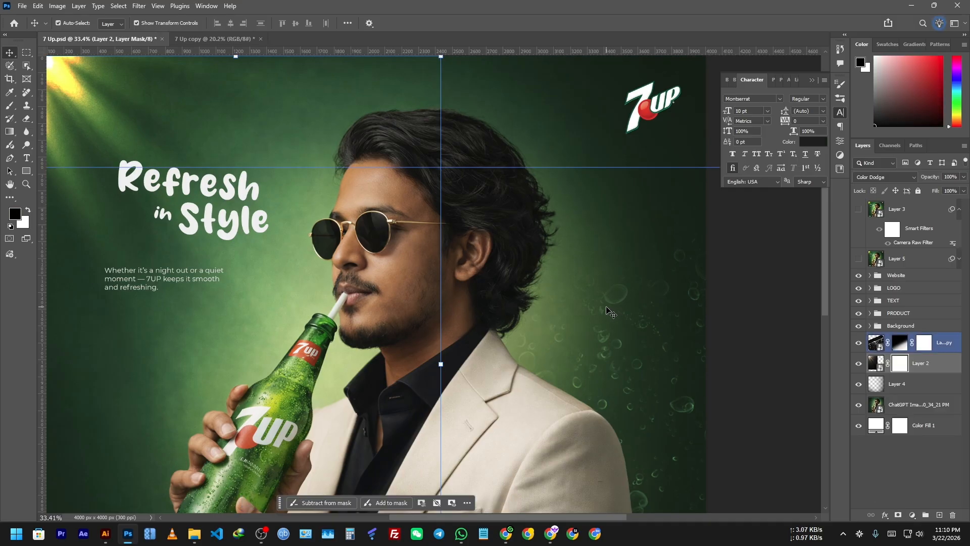
pyautogui.hotkey('ctrl', 'z')
pyautogui.click(758, 234)
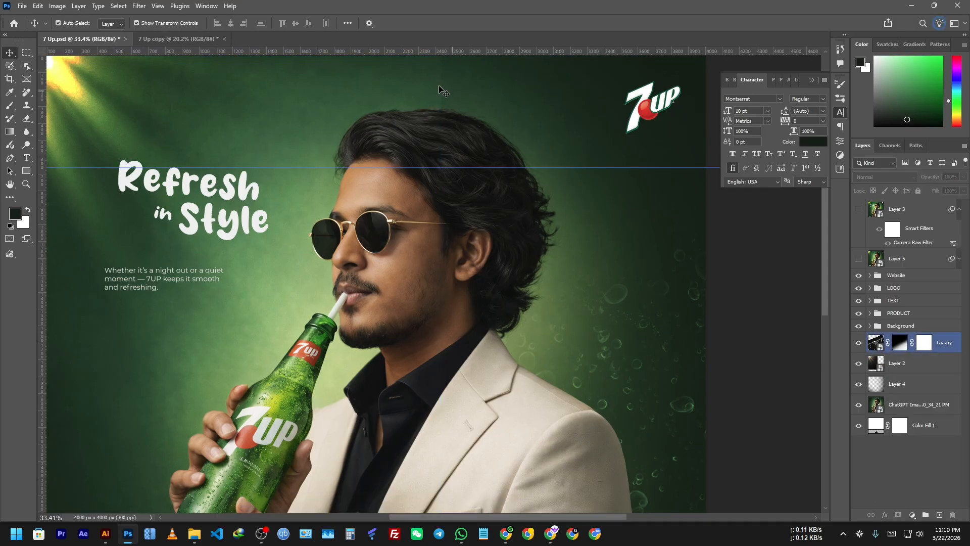
# Add a layer mask to the Color Dodge Layer 2 and fade out its right edge with a horizontal black linear gradient
pyautogui.scroll(4, 429, 116)
pyautogui.moveTo(469, 87); pyautogui.dragTo(485, 288)
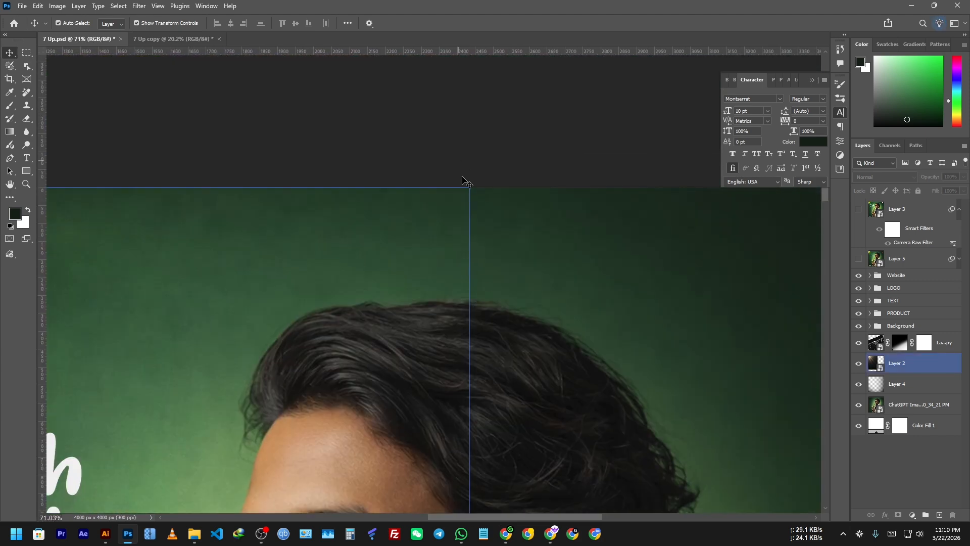
pyautogui.scroll(-1, 469, 125)
pyautogui.scroll(-1, 470, 127)
pyautogui.click(897, 363)
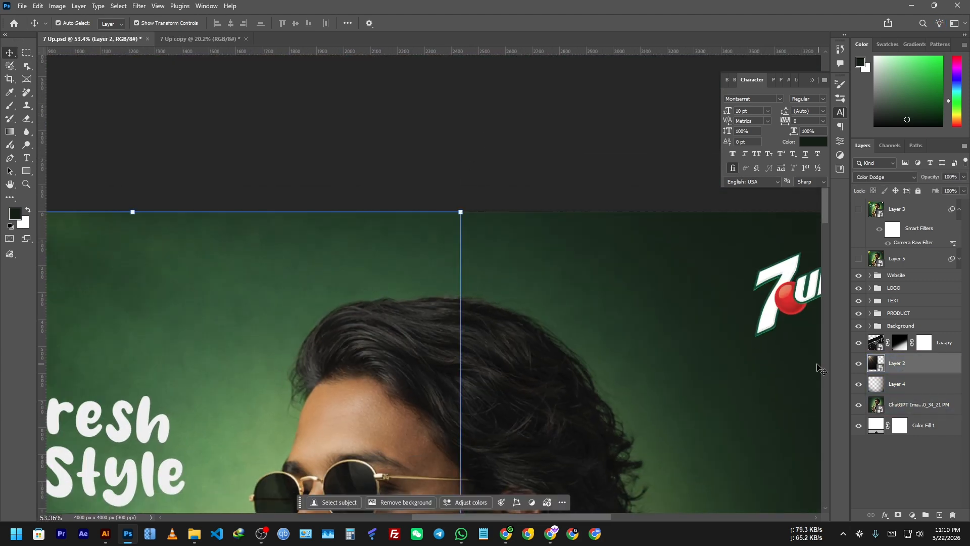
pyautogui.click(897, 515)
pyautogui.press('g')
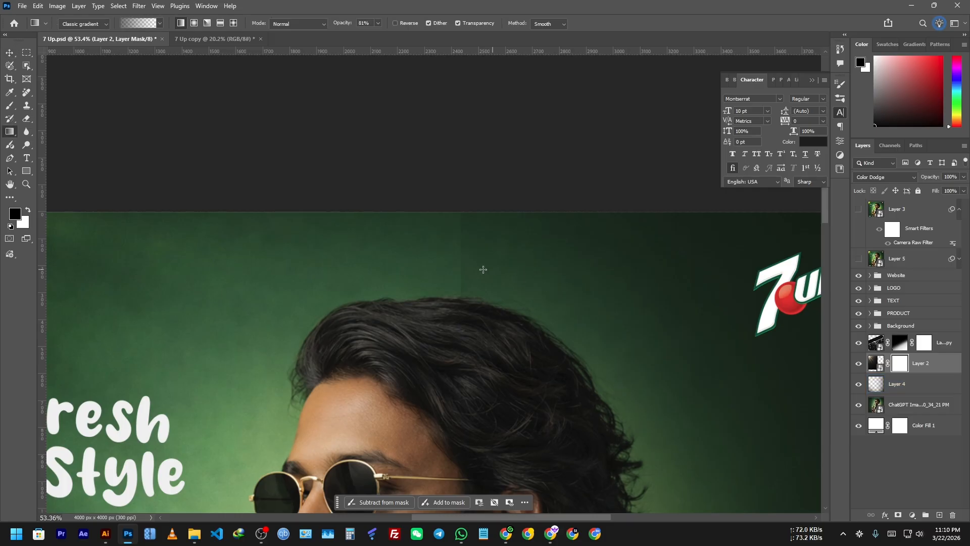
pyautogui.moveTo(488, 269); pyautogui.dragTo(340, 265)
pyautogui.moveTo(479, 286); pyautogui.dragTo(396, 282)
pyautogui.scroll(-5, 436, 278)
pyautogui.moveTo(480, 397); pyautogui.dragTo(529, 98)
pyautogui.moveTo(438, 367); pyautogui.dragTo(511, 180)
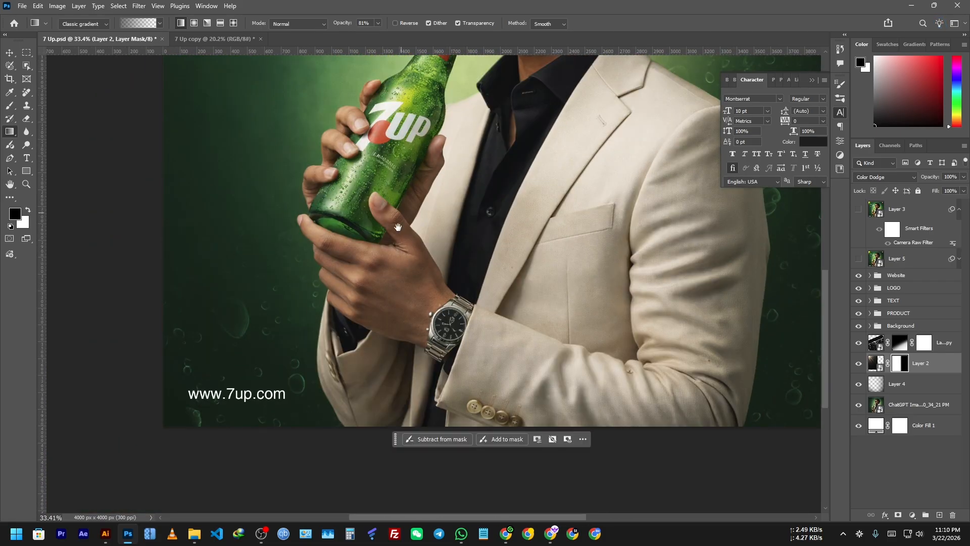
pyautogui.scroll(-2, 398, 227)
pyautogui.click(14, 53)
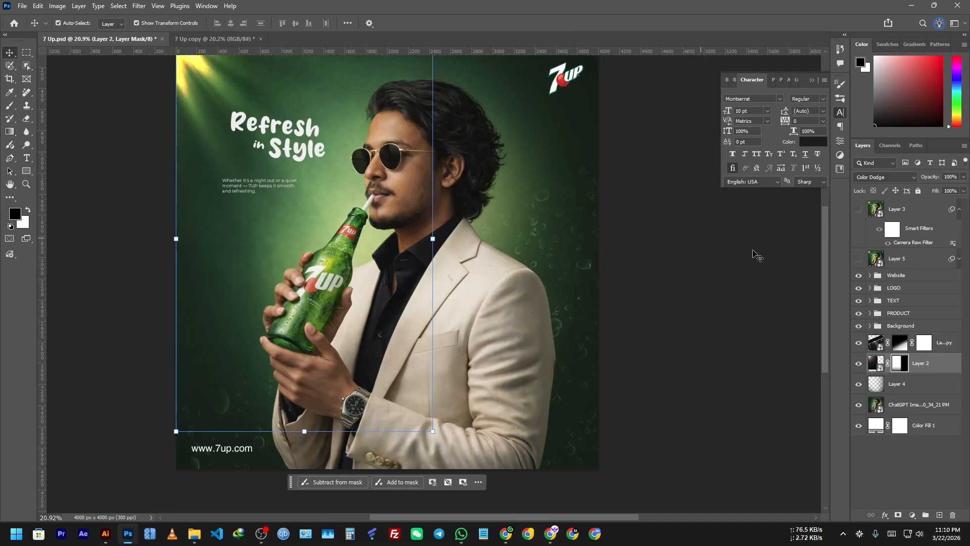
# Stamp the visible layers into a smart object above the Website group and give it the same Camera Raw grade as Layer 5
pyautogui.moveTo(740, 236); pyautogui.dragTo(719, 308)
pyautogui.click(719, 307)
pyautogui.click(913, 360)
pyautogui.click(896, 276)
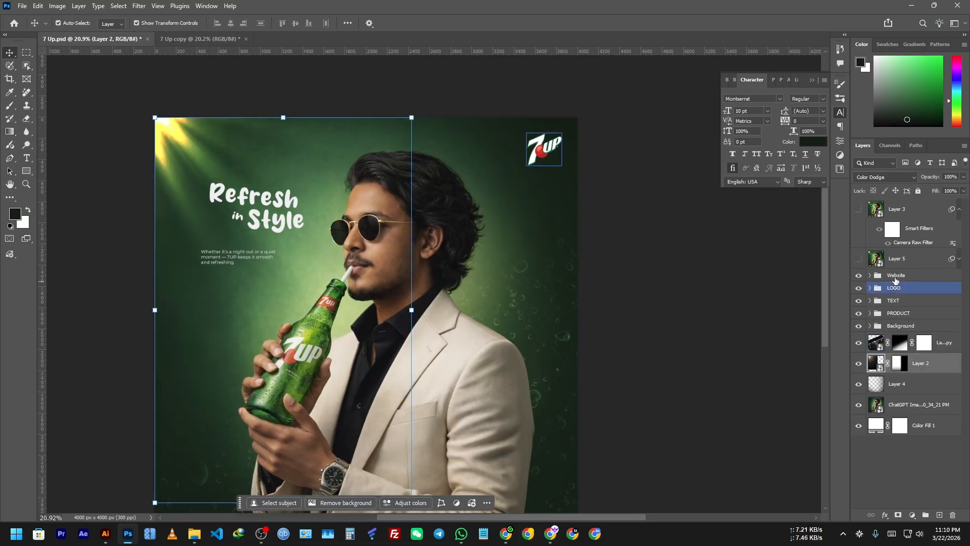
pyautogui.hotkey('ctrl', 'alt', 'shift', 'e')
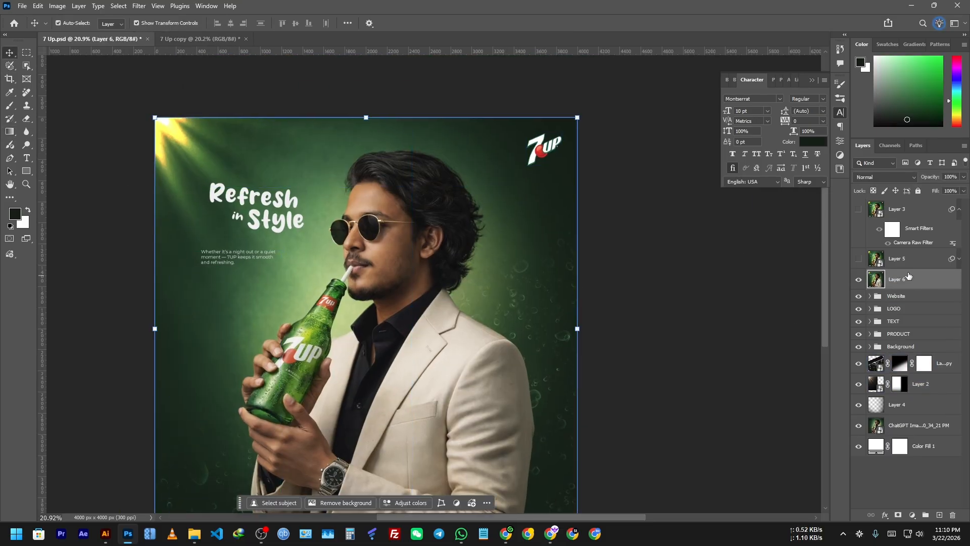
pyautogui.rightClick(909, 277)
pyautogui.click(878, 451)
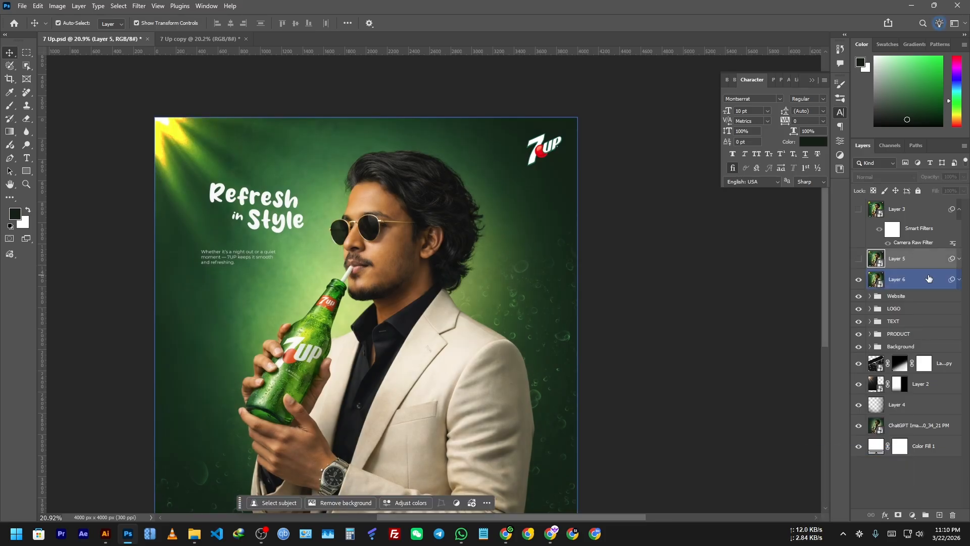
# Delete the old Layer 5 and deselect all layers to view the whole poster
pyautogui.click(916, 258)
pyautogui.press('Delete')
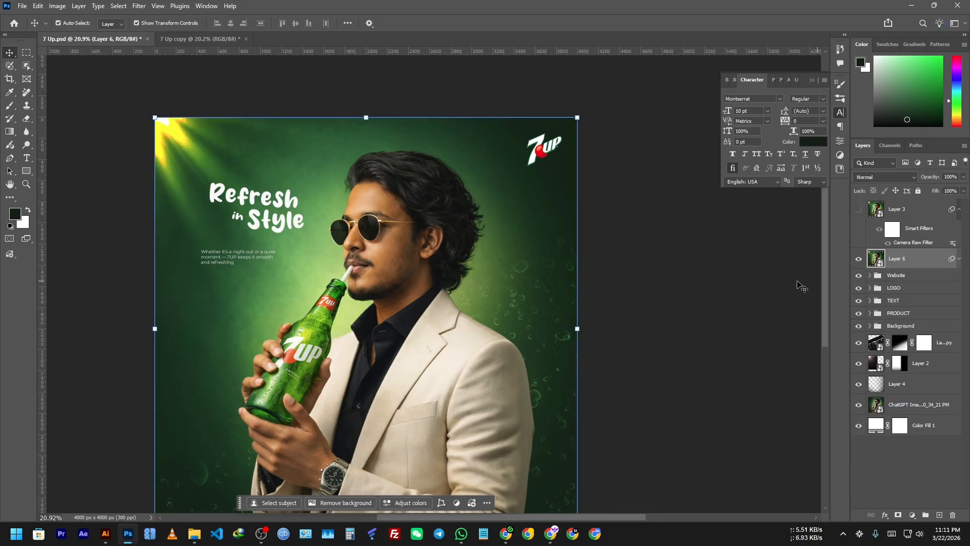
pyautogui.click(714, 272)
pyautogui.scroll(-2, 682, 283)
pyautogui.moveTo(693, 316); pyautogui.dragTo(694, 292)
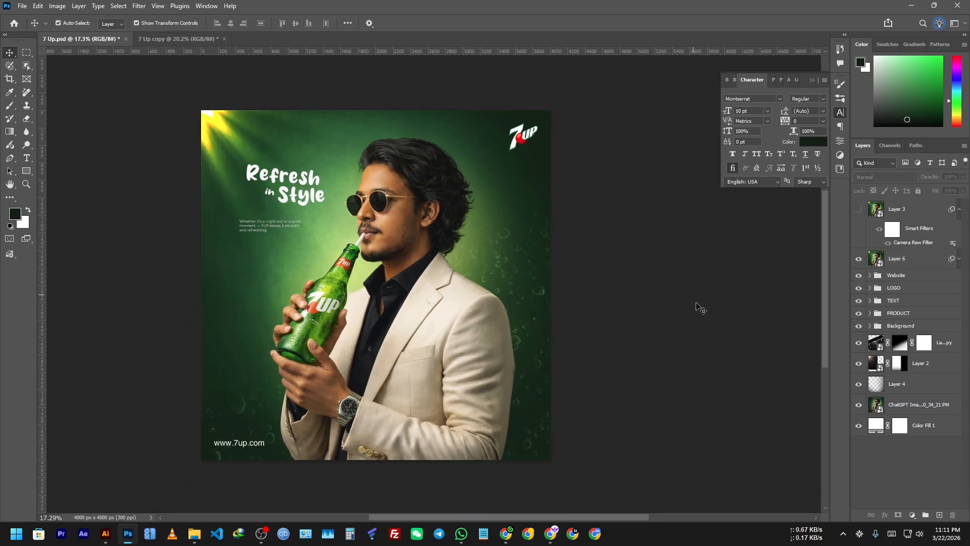
pyautogui.moveTo(636, 316); pyautogui.dragTo(668, 328)
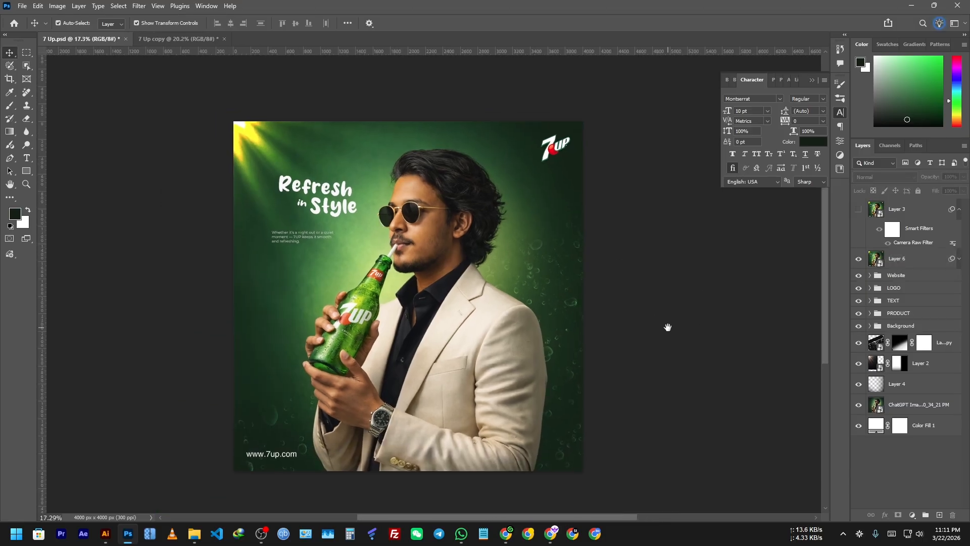
# Switch to the browser, examine the 7up.com home page from header to footer for reference, and return to Photoshop
pyautogui.click(507, 534)
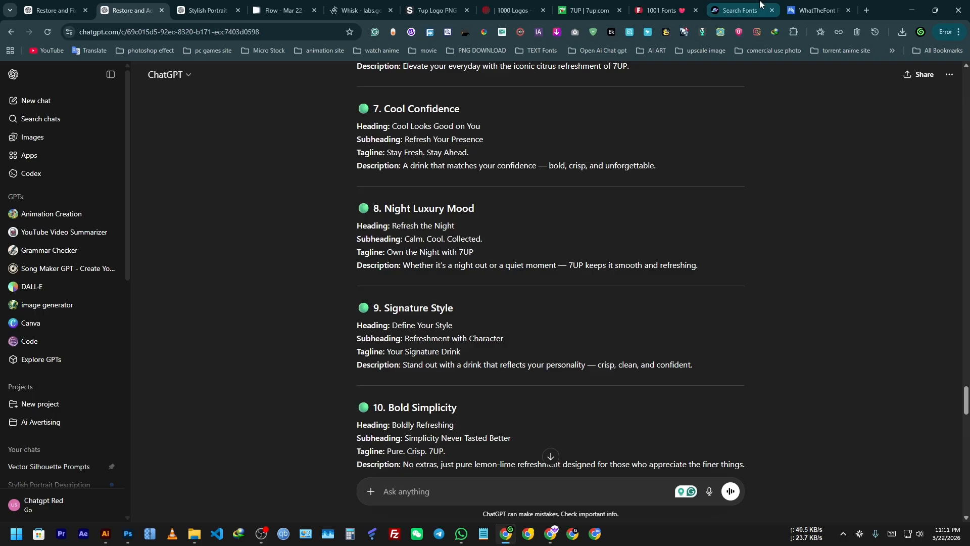
pyautogui.click(586, 10)
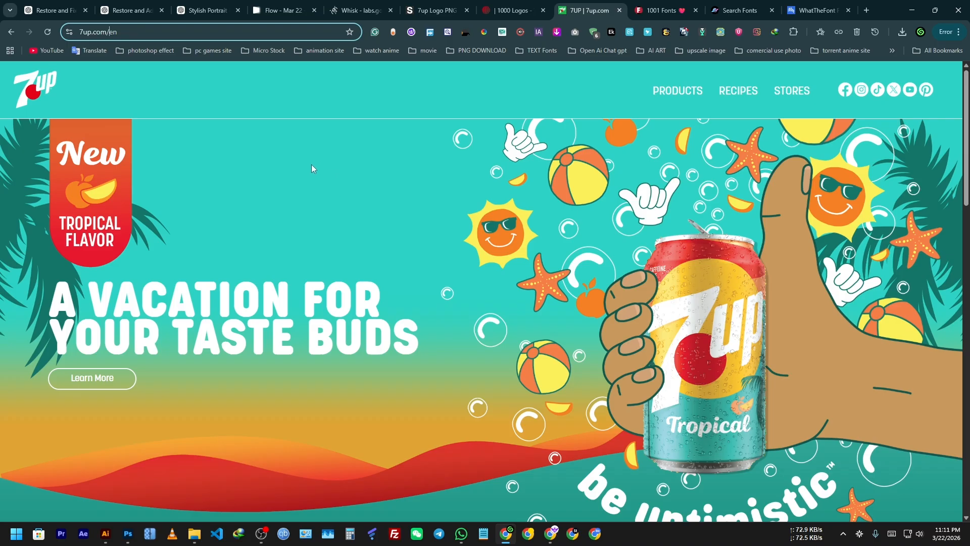
pyautogui.scroll(-12, 312, 168)
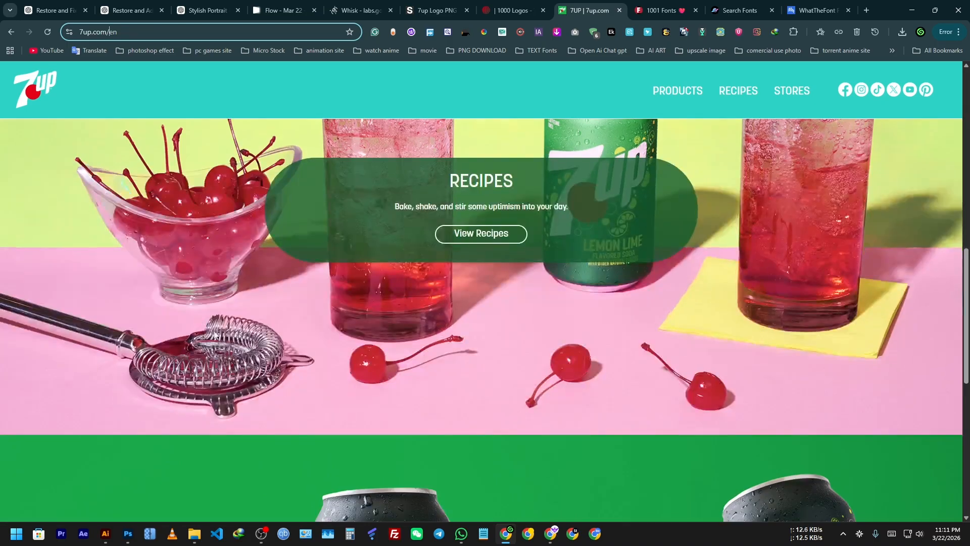
pyautogui.scroll(10, 240, 363)
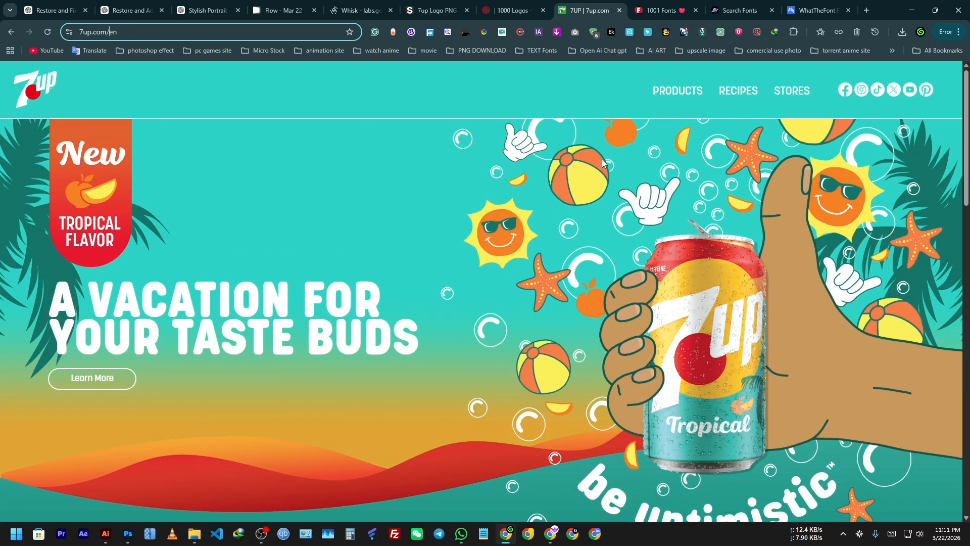
pyautogui.scroll(-20, 603, 163)
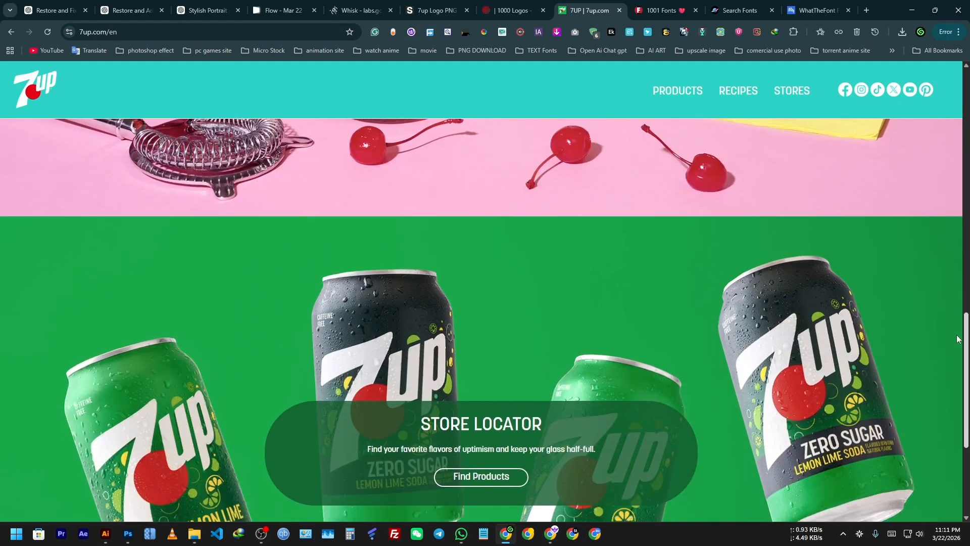
pyautogui.scroll(-4, 413, 295)
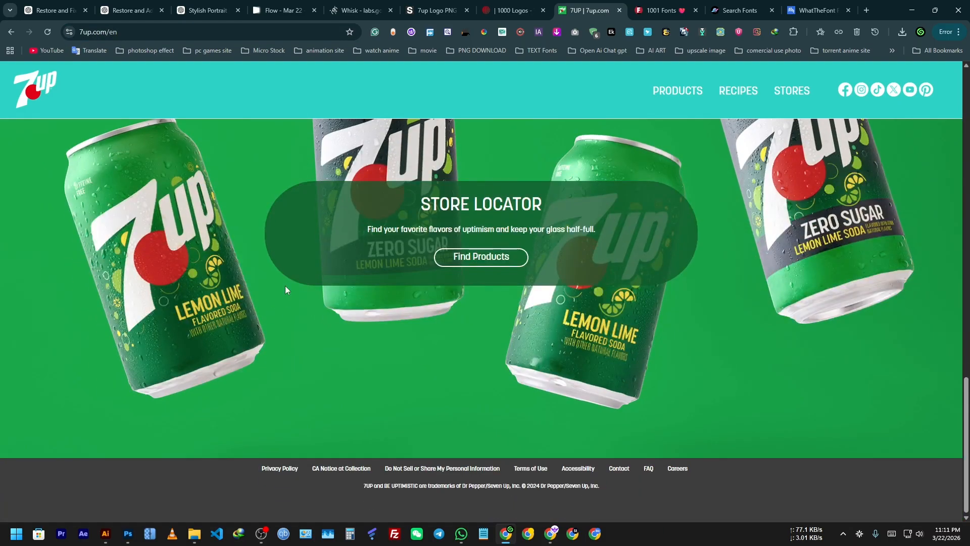
pyautogui.click(128, 533)
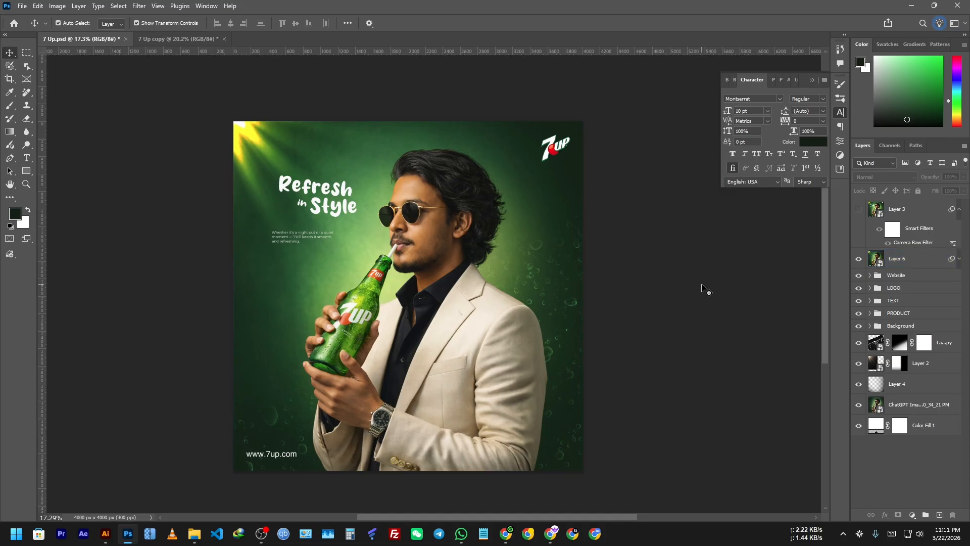
# Add a white layer mask to the graded Layer 6 and ready a smaller black brush sized for the man's face
pyautogui.scroll(1, 636, 255)
pyautogui.moveTo(682, 327); pyautogui.dragTo(678, 307)
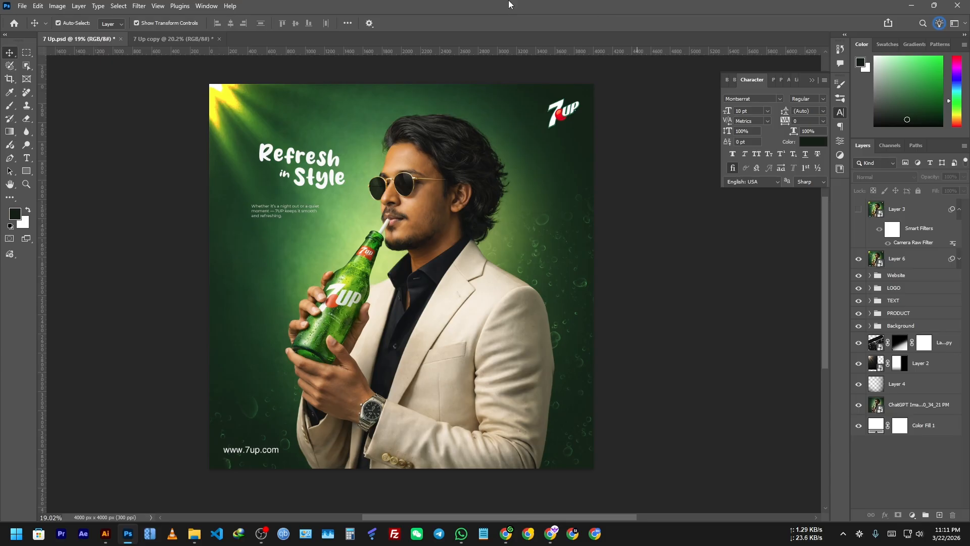
pyautogui.click(409, 200)
pyautogui.scroll(4, 408, 252)
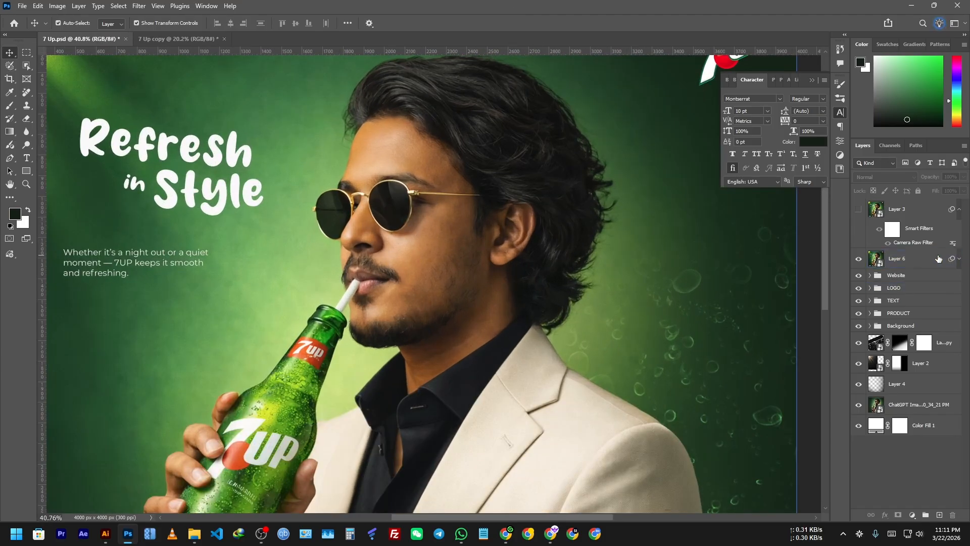
pyautogui.keyDown('alt'); pyautogui.click(898, 514); pyautogui.keyUp('alt')
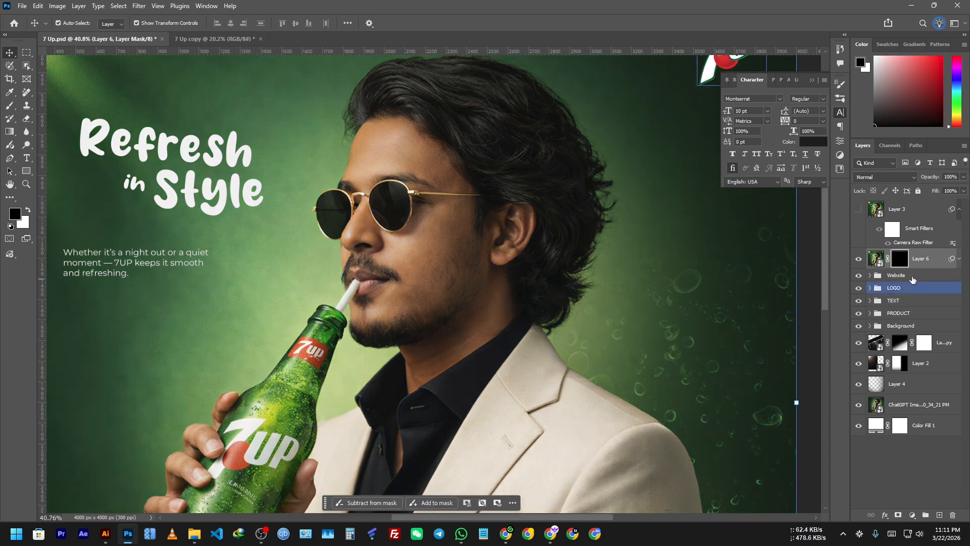
pyautogui.press('b')
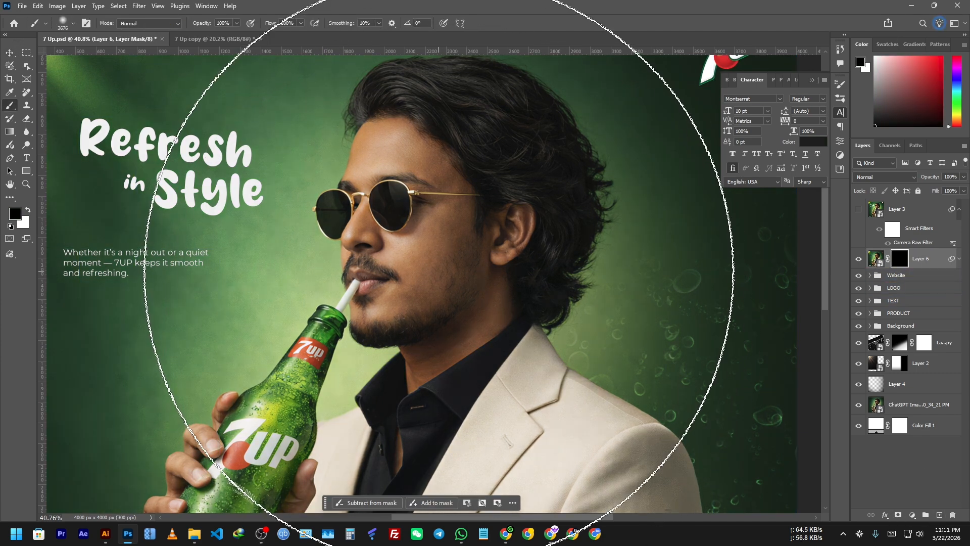
pyautogui.hotkey('ctrl', 'i')
pyautogui.moveTo(449, 267); pyautogui.dragTo(202, 270)
pyautogui.moveTo(400, 247); pyautogui.dragTo(318, 243)
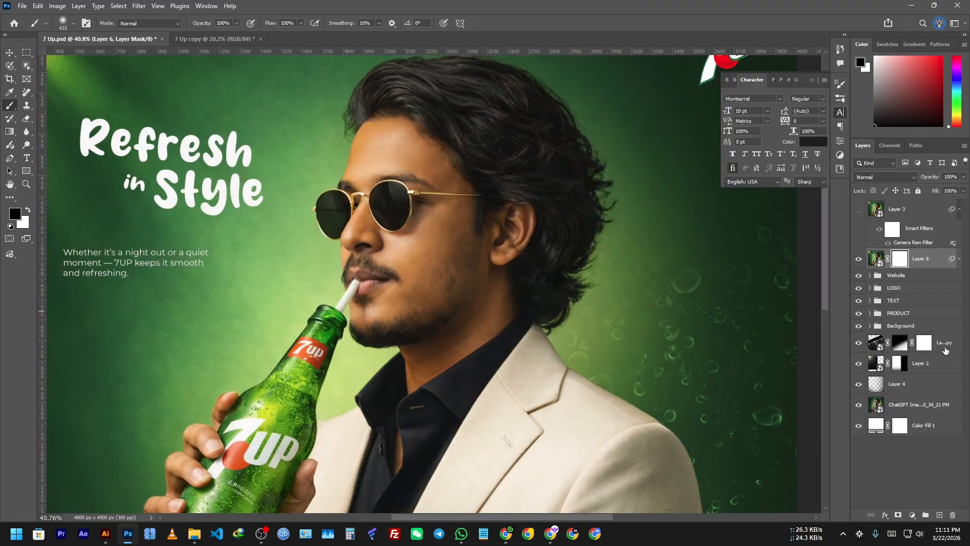
# Try masking the man's face on Layer 6 with black at 100% flow and undo the strokes
pyautogui.moveTo(421, 207); pyautogui.dragTo(453, 191)
pyautogui.moveTo(382, 185)
pyautogui.mouseDown()
pyautogui.moveTo(412, 251)
pyautogui.moveTo(376, 162)
pyautogui.moveTo(386, 162)
pyautogui.mouseUp()
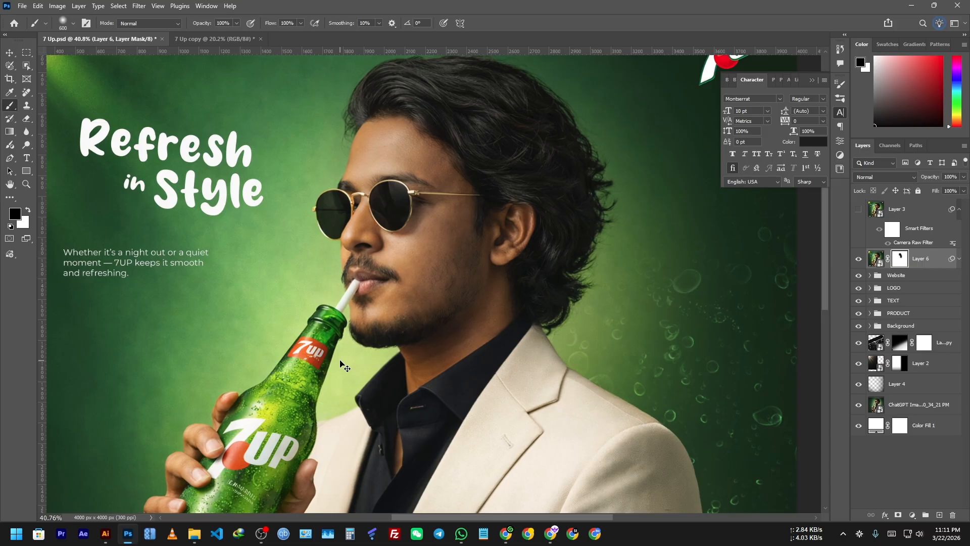
pyautogui.hotkey('ctrl', 'z')
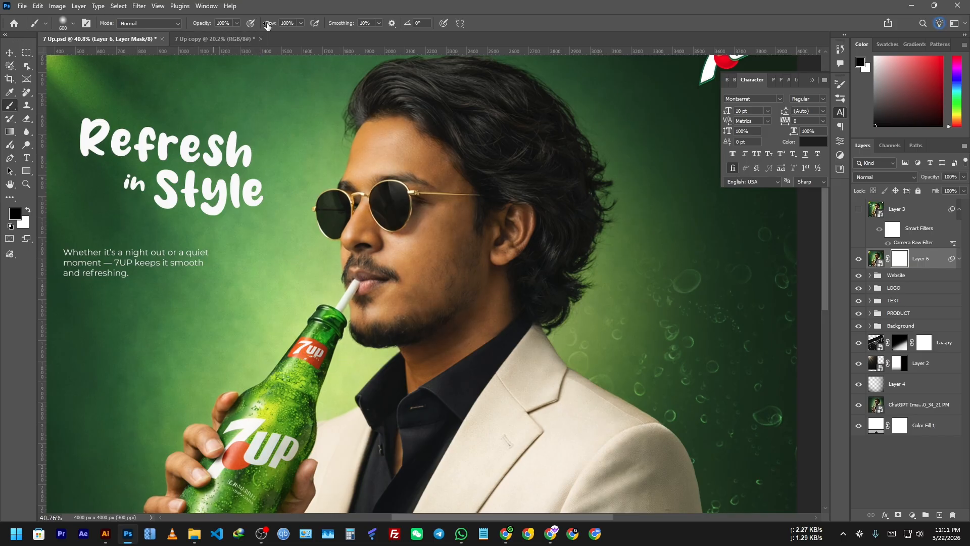
# Softly mask Layer 6 over the man's face and neck using a black brush at 12% flow
pyautogui.moveTo(427, 246); pyautogui.dragTo(437, 253)
pyautogui.click(427, 243)
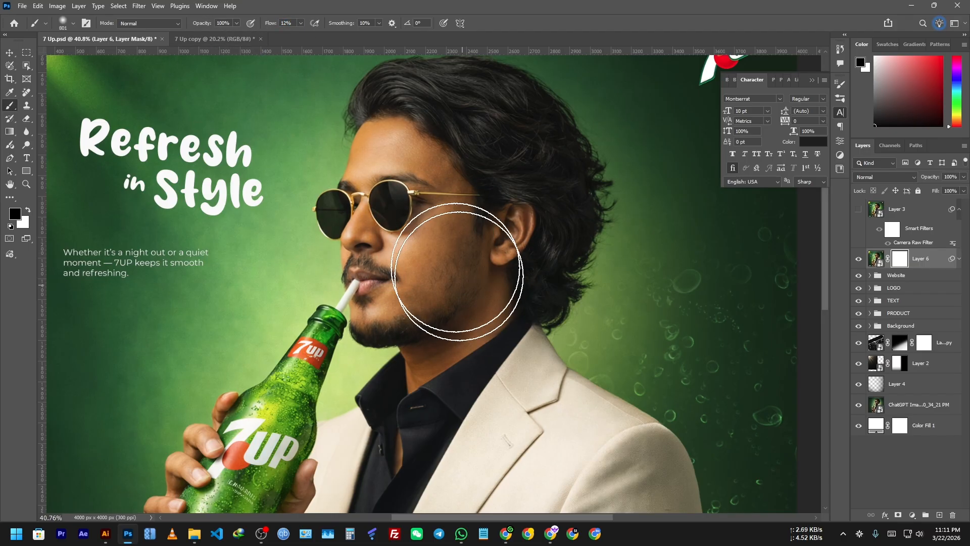
pyautogui.moveTo(453, 156)
pyautogui.mouseDown()
pyautogui.moveTo(392, 147)
pyautogui.moveTo(391, 158)
pyautogui.moveTo(443, 182)
pyautogui.moveTo(373, 275)
pyautogui.moveTo(373, 238)
pyautogui.moveTo(422, 334)
pyautogui.moveTo(416, 360)
pyautogui.mouseUp()
pyautogui.scroll(-4, 450, 409)
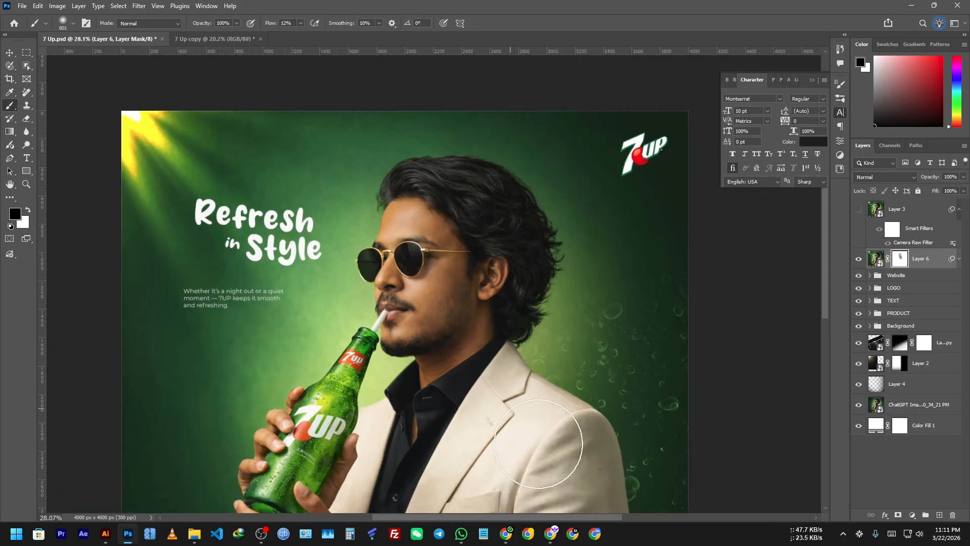
# Continue the soft black brushwork on Layer 6's mask down over the man's jacket, and deselect the layer
pyautogui.moveTo(531, 435); pyautogui.dragTo(473, 201)
pyautogui.moveTo(376, 391)
pyautogui.mouseDown()
pyautogui.moveTo(320, 366)
pyautogui.moveTo(340, 395)
pyautogui.mouseUp()
pyautogui.moveTo(480, 225); pyautogui.dragTo(513, 401)
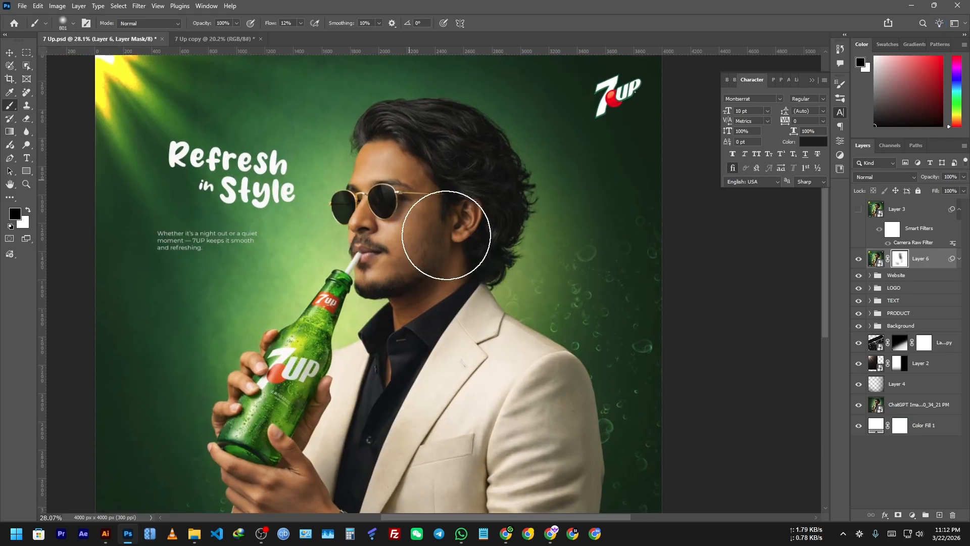
pyautogui.moveTo(499, 420); pyautogui.dragTo(463, 300)
pyautogui.click(9, 54)
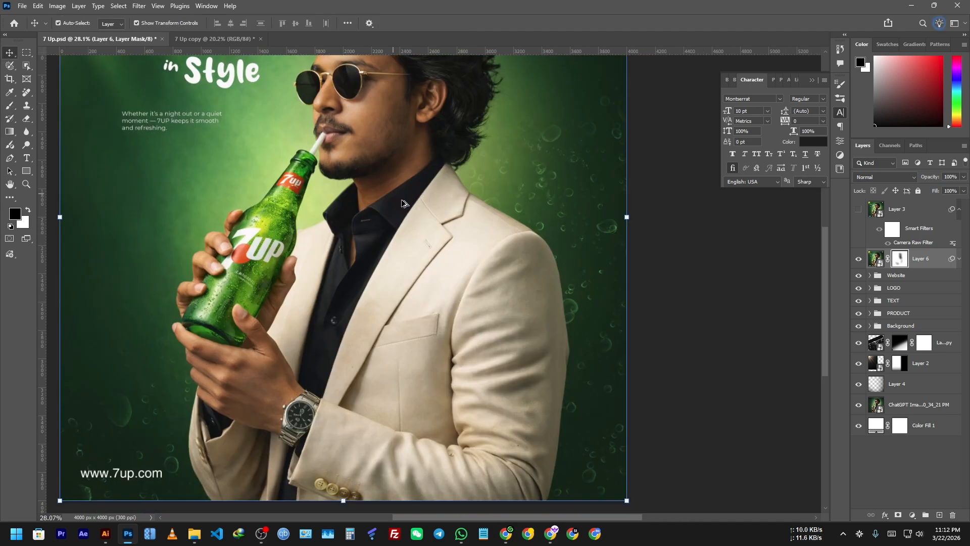
pyautogui.scroll(-2, 430, 242)
pyautogui.click(718, 329)
# Hide Layer 6, select the man's Layer 1 in the PRODUCT group, and toggle its visibility to compare, leaving it shown
pyautogui.moveTo(626, 246); pyautogui.dragTo(629, 306)
pyautogui.scroll(5, 387, 194)
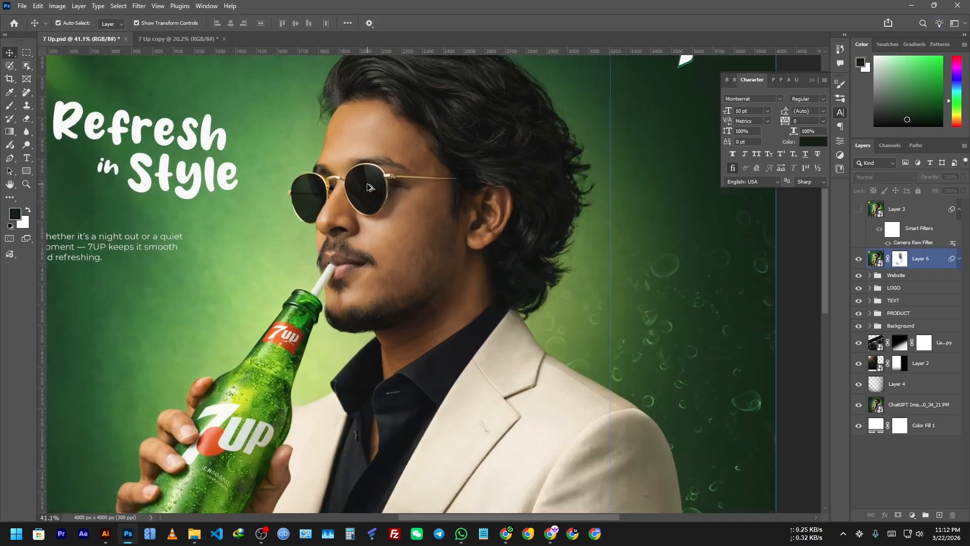
pyautogui.scroll(-5, 464, 180)
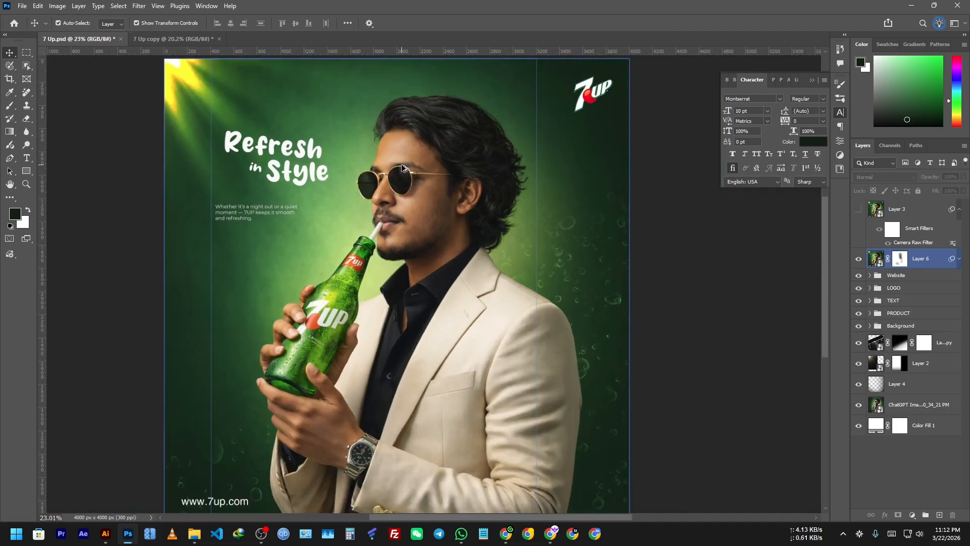
pyautogui.click(920, 259)
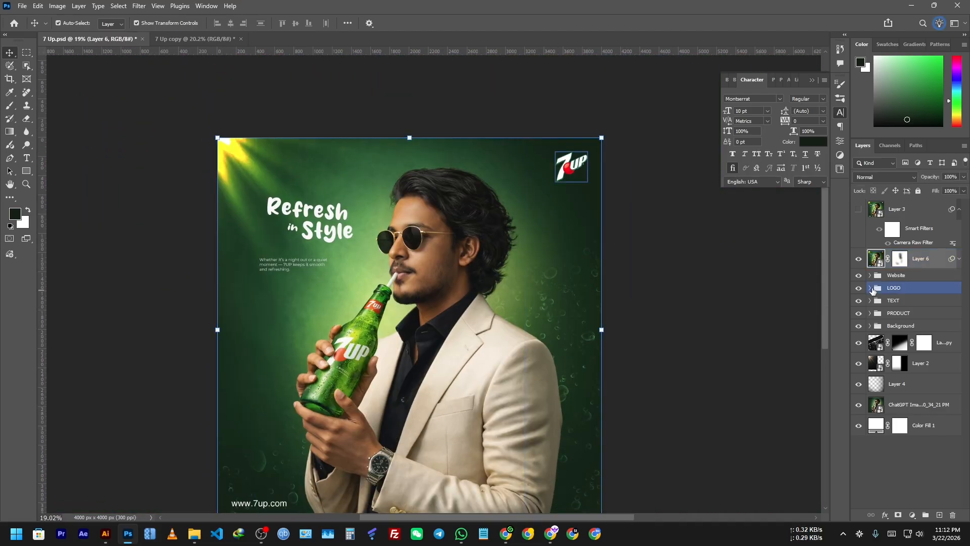
pyautogui.click(859, 258)
pyautogui.click(453, 321)
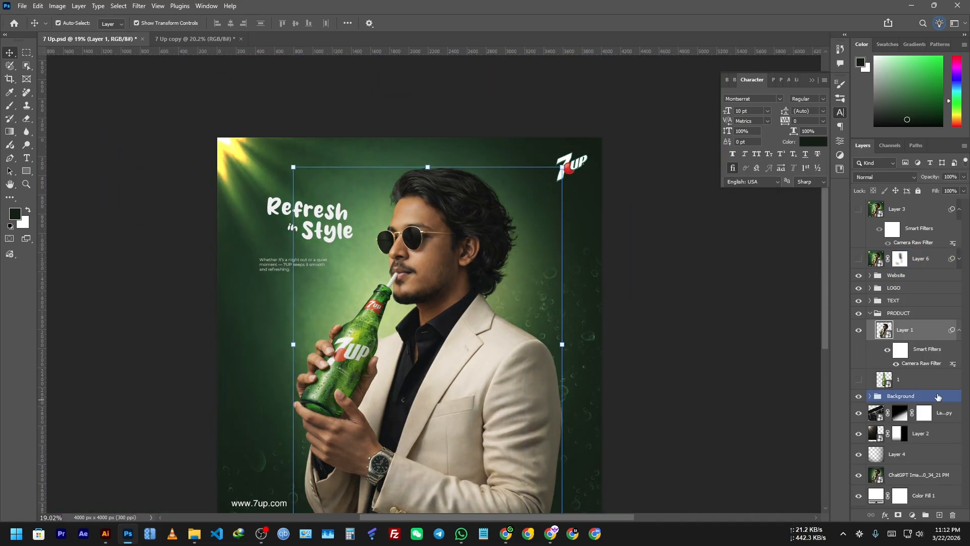
pyautogui.click(859, 331)
pyautogui.click(859, 331)
pyautogui.click(859, 330)
pyautogui.click(859, 330)
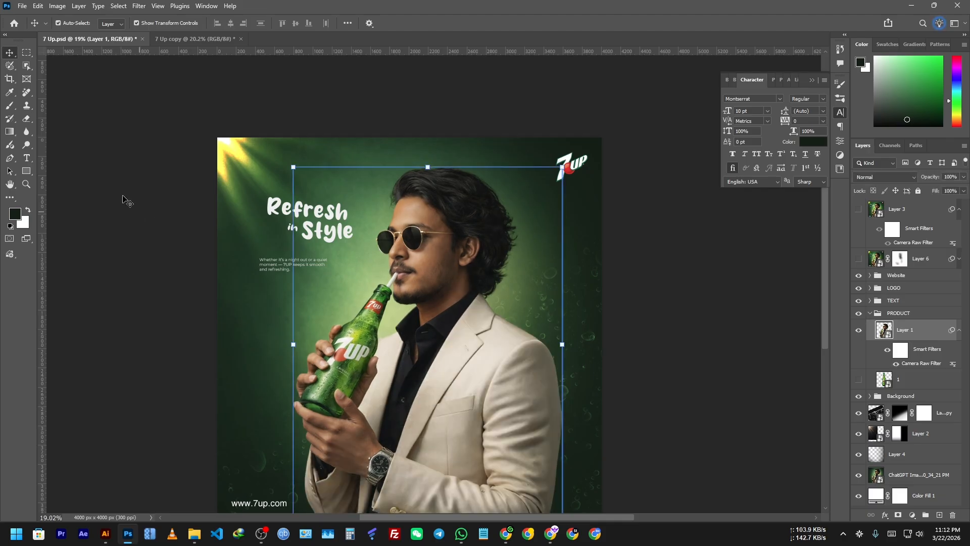
# Set up the Dodge tool for Highlights with a brush about 286 px and add an empty layer clipped to the man's Layer 1
pyautogui.click(25, 148)
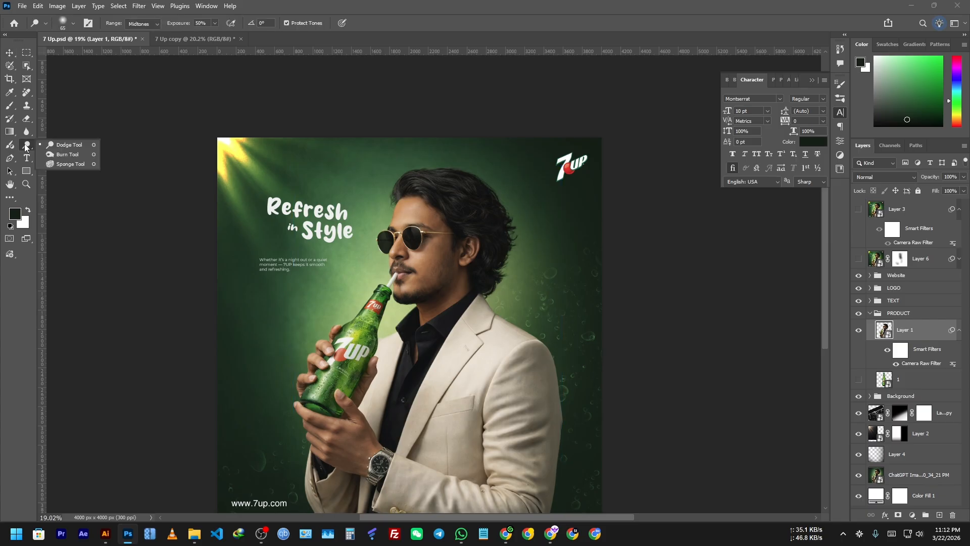
pyautogui.click(72, 145)
pyautogui.scroll(10, 414, 220)
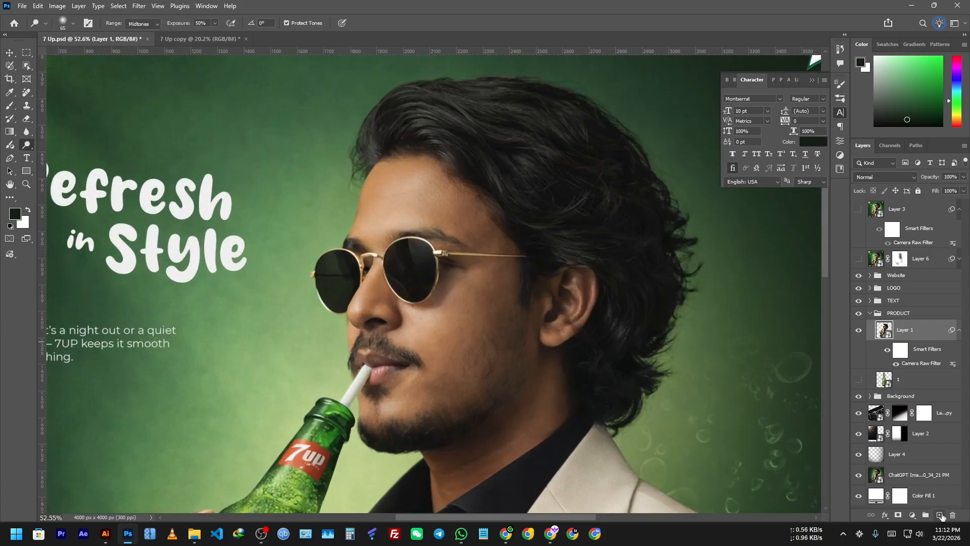
pyautogui.click(940, 515)
pyautogui.keyDown('alt'); pyautogui.click(911, 339); pyautogui.keyUp('alt')
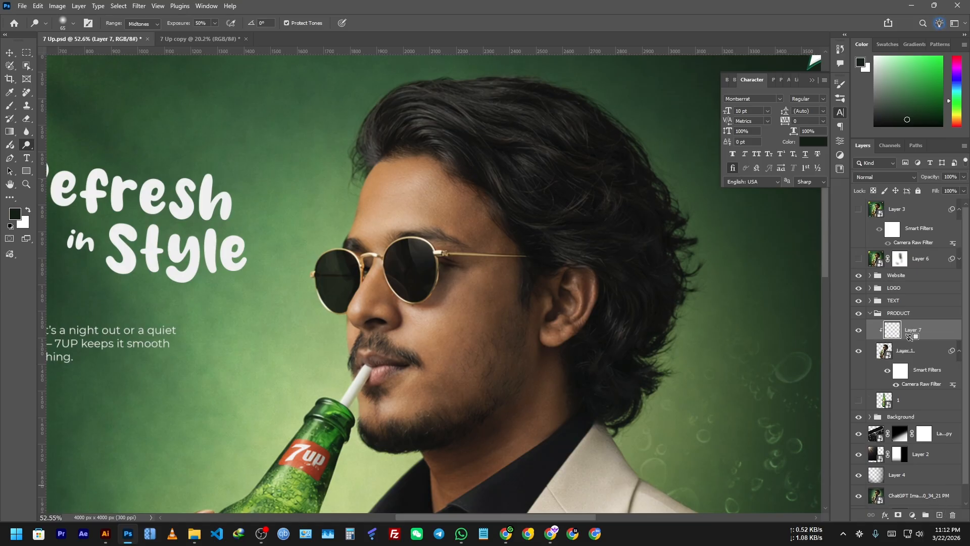
pyautogui.keyDown('alt'); pyautogui.moveTo(319, 198); pyautogui.dragTo(375, 219); pyautogui.keyUp('alt')
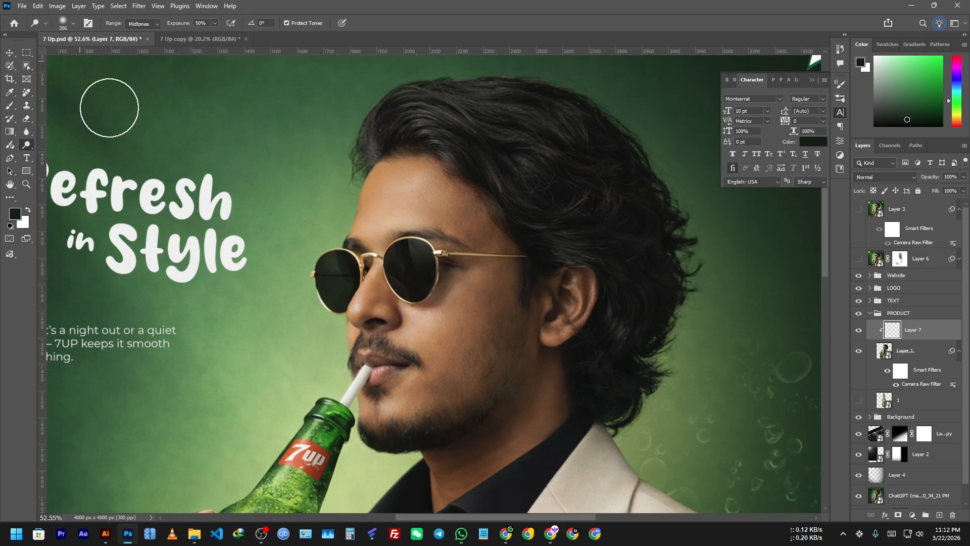
pyautogui.click(138, 25)
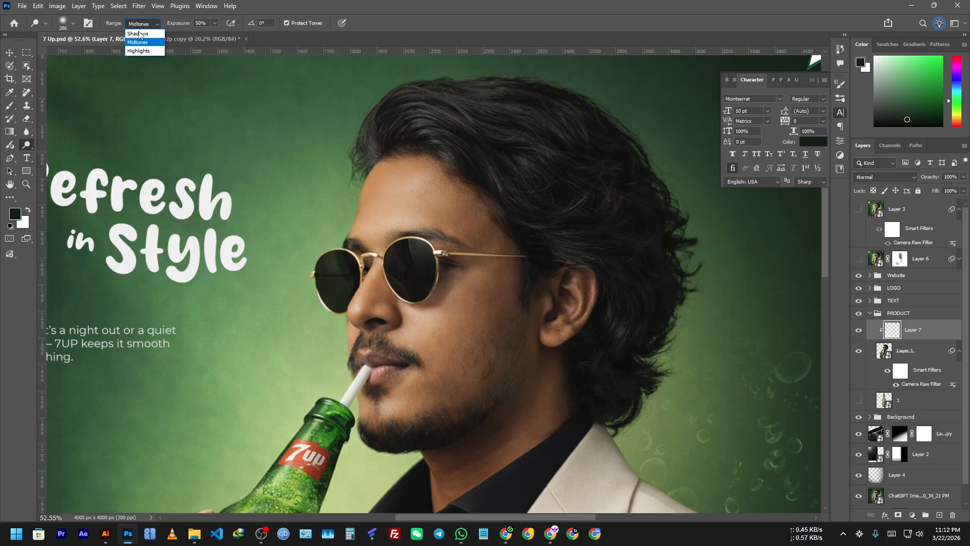
pyautogui.click(141, 52)
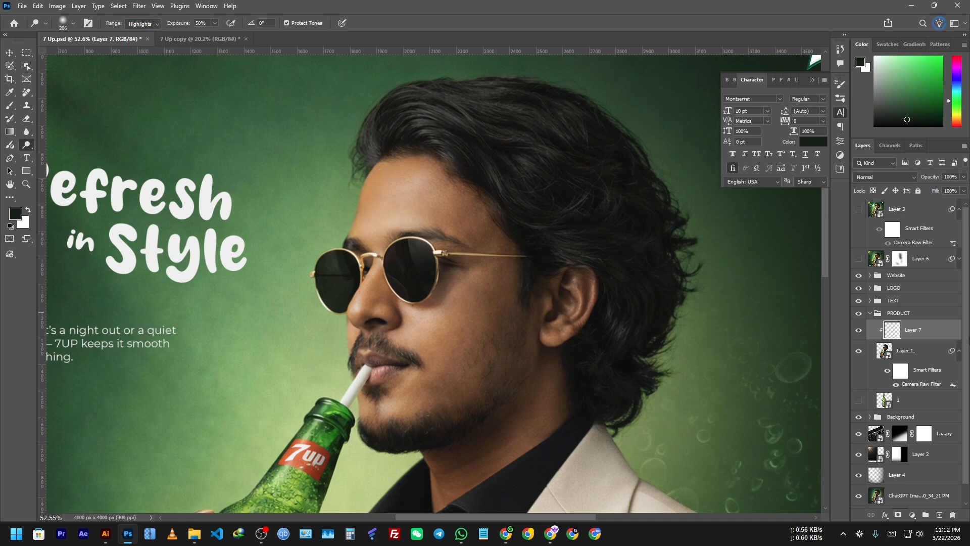
# Replace the empty clipped layer with a rasterized duplicate of Layer 1, clipped to the original
pyautogui.press('Delete')
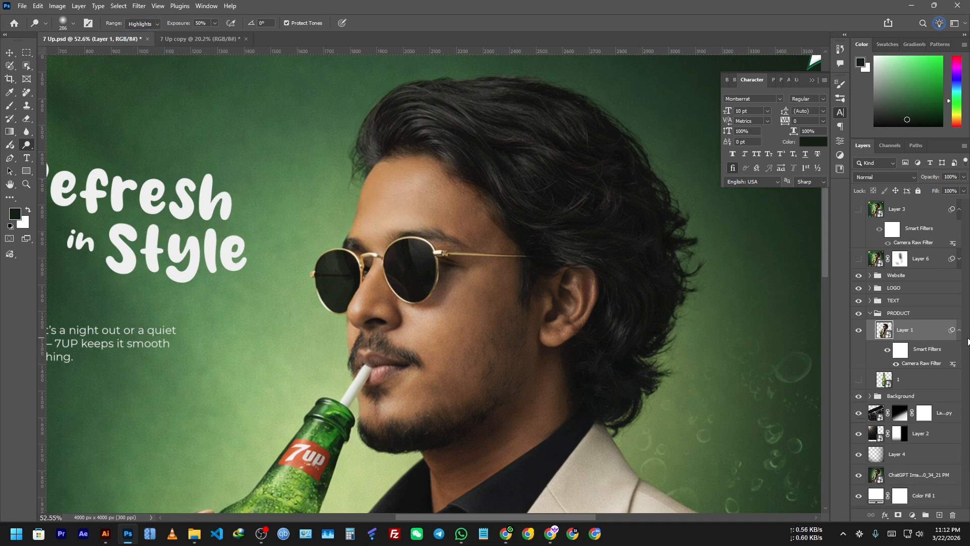
pyautogui.hotkey('ctrl', 'j')
pyautogui.rightClick(902, 331)
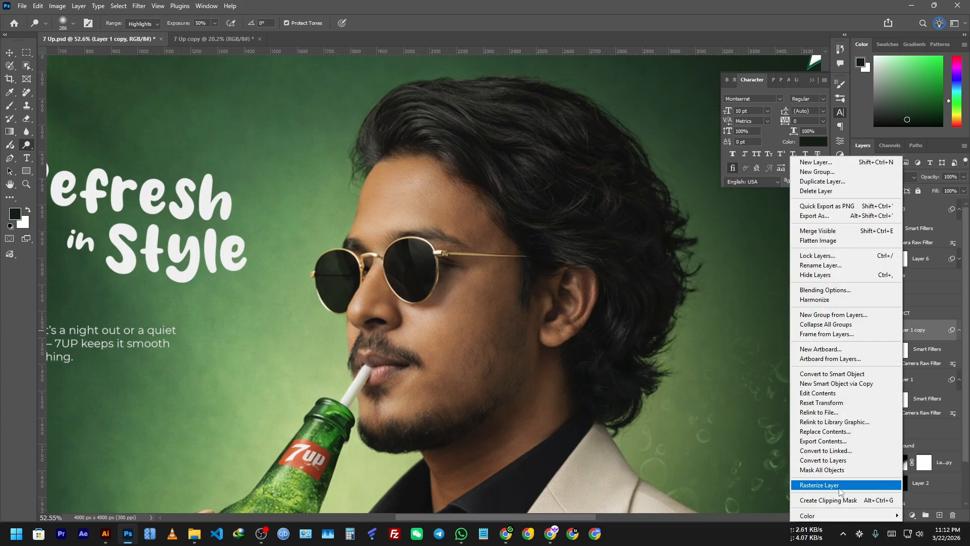
pyautogui.click(862, 387)
pyautogui.rightClick(917, 331)
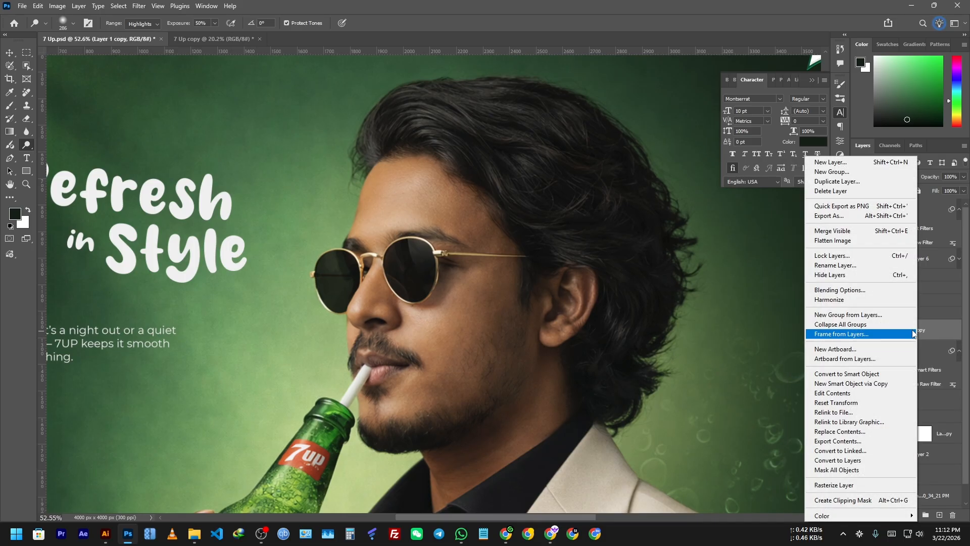
pyautogui.click(840, 485)
pyautogui.keyDown('alt'); pyautogui.click(895, 340); pyautogui.keyUp('alt')
# Try dodging the highlights on the man's forehead at 50% exposure and undo the stroke
pyautogui.scroll(3, 475, 259)
pyautogui.moveTo(438, 199); pyautogui.dragTo(454, 200)
pyautogui.moveTo(397, 159); pyautogui.dragTo(355, 175)
pyautogui.hotkey('ctrl', 'z')
pyautogui.scroll(-3, 343, 179)
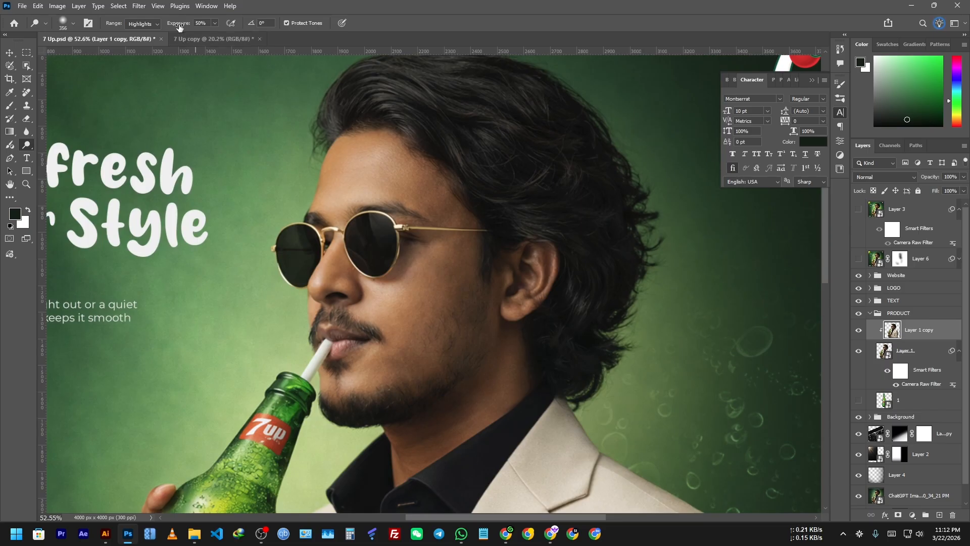
# Lower the Dodge exposure to 6% and brighten the highlights on the man's forehead and nose on Layer 1 copy
pyautogui.moveTo(356, 173)
pyautogui.mouseDown()
pyautogui.moveTo(372, 171)
pyautogui.moveTo(348, 188)
pyautogui.mouseUp()
pyautogui.moveTo(344, 250)
pyautogui.mouseDown()
pyautogui.moveTo(303, 266)
pyautogui.moveTo(318, 271)
pyautogui.mouseUp()
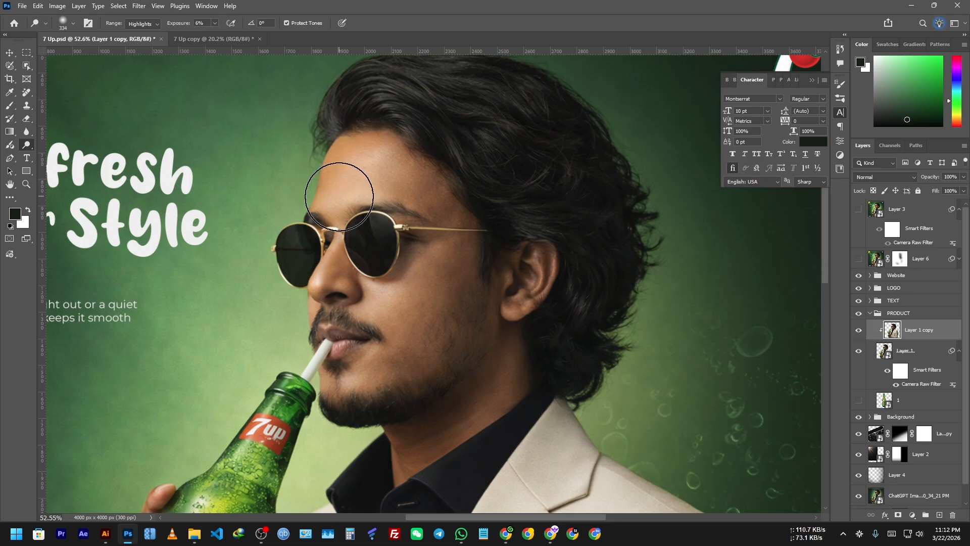
pyautogui.moveTo(352, 142); pyautogui.dragTo(334, 149)
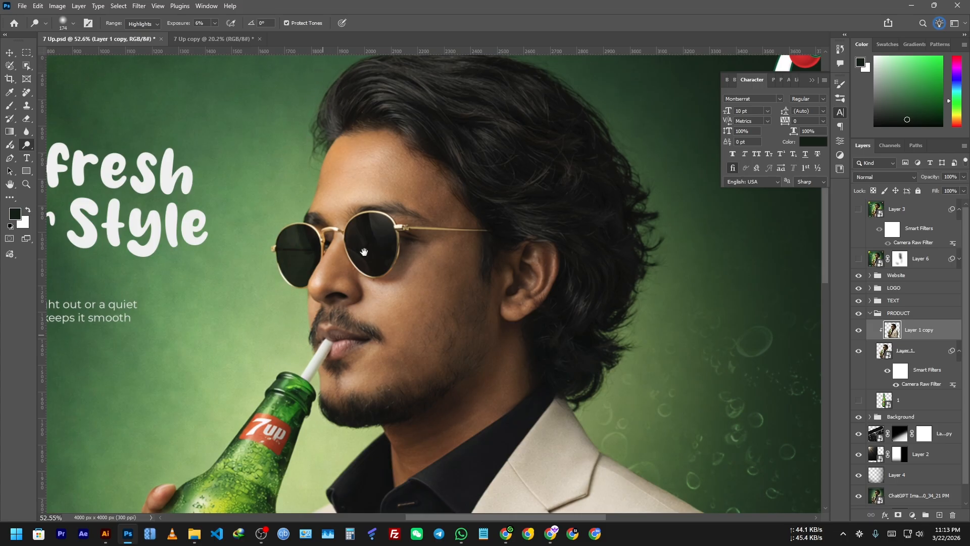
# Dodge the highlights on the fingers around the bottle and on the back of the lower hand at 6% exposure
pyautogui.moveTo(363, 252); pyautogui.dragTo(426, 108)
pyautogui.moveTo(317, 259)
pyautogui.mouseDown()
pyautogui.moveTo(346, 237)
pyautogui.moveTo(314, 313)
pyautogui.mouseUp()
pyautogui.moveTo(277, 372)
pyautogui.mouseDown()
pyautogui.moveTo(316, 373)
pyautogui.moveTo(228, 437)
pyautogui.moveTo(241, 404)
pyautogui.moveTo(239, 364)
pyautogui.moveTo(211, 352)
pyautogui.mouseUp()
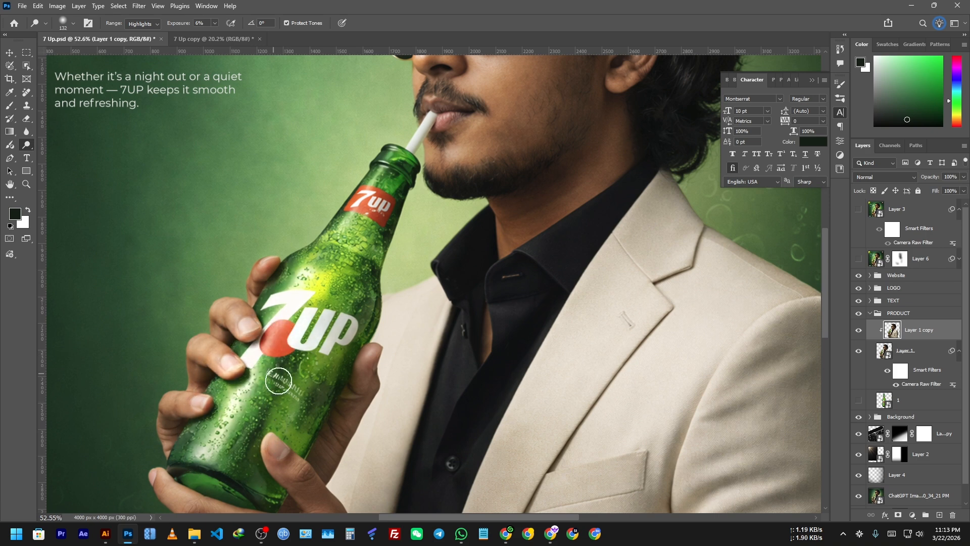
pyautogui.moveTo(278, 380); pyautogui.dragTo(352, 186)
pyautogui.moveTo(345, 234); pyautogui.dragTo(368, 234)
pyautogui.moveTo(349, 329)
pyautogui.mouseDown()
pyautogui.moveTo(300, 321)
pyautogui.moveTo(256, 297)
pyautogui.moveTo(325, 314)
pyautogui.moveTo(289, 331)
pyautogui.mouseUp()
pyautogui.moveTo(338, 373); pyautogui.dragTo(333, 372)
pyautogui.moveTo(327, 366); pyautogui.dragTo(310, 372)
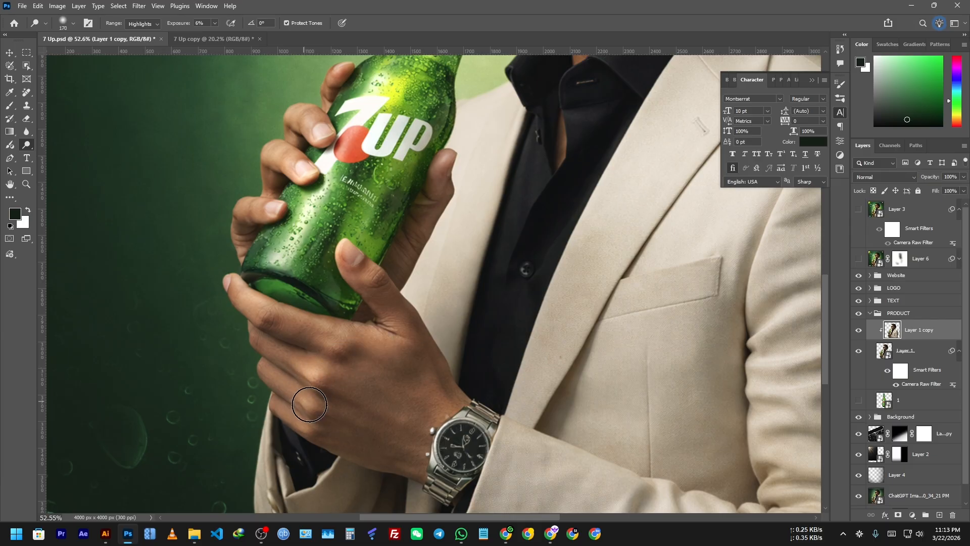
pyautogui.moveTo(415, 387); pyautogui.dragTo(408, 381)
# Toggle the visibility of Layer 1 copy to compare the dodging with the original, leaving the layer shown
pyautogui.scroll(-5, 327, 323)
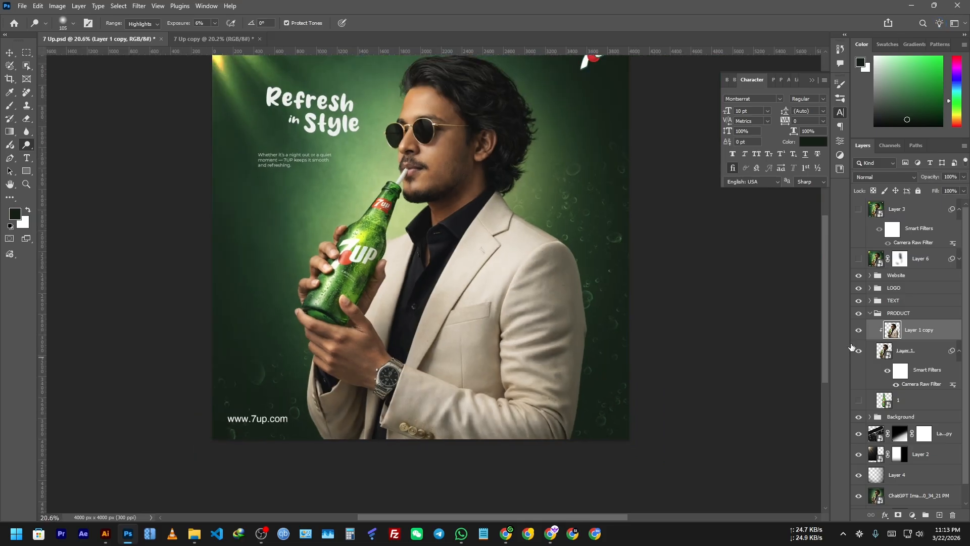
pyautogui.click(859, 330)
pyautogui.click(858, 330)
pyautogui.click(859, 330)
pyautogui.click(859, 330)
# Dodge the highlights on the man's cheek, lips, ear and jaw with smaller brushes at 6% exposure
pyautogui.scroll(2, 446, 249)
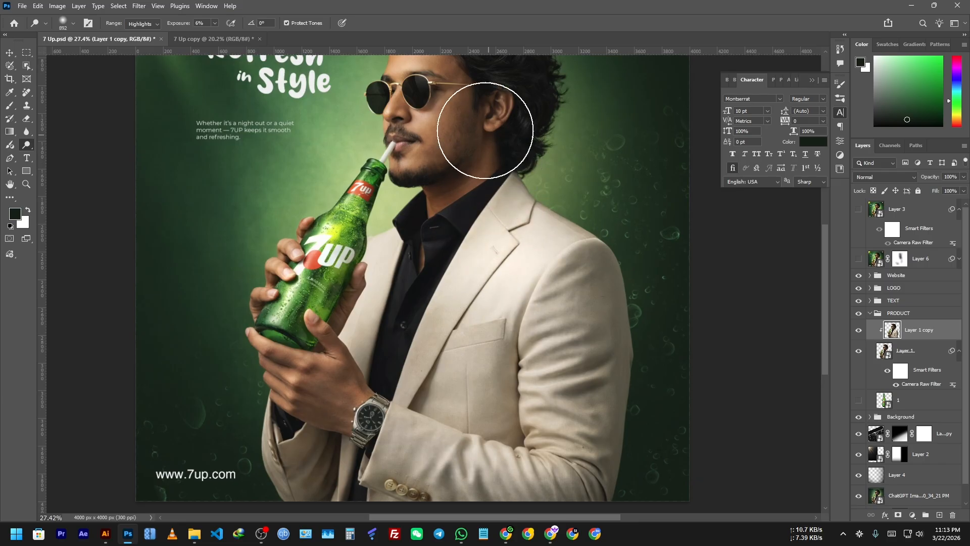
pyautogui.moveTo(482, 127); pyautogui.dragTo(470, 268)
pyautogui.scroll(6, 406, 253)
pyautogui.moveTo(404, 243); pyautogui.dragTo(241, 239)
pyautogui.moveTo(246, 240); pyautogui.dragTo(269, 240)
pyautogui.moveTo(416, 258)
pyautogui.mouseDown()
pyautogui.moveTo(429, 268)
pyautogui.moveTo(402, 267)
pyautogui.mouseUp()
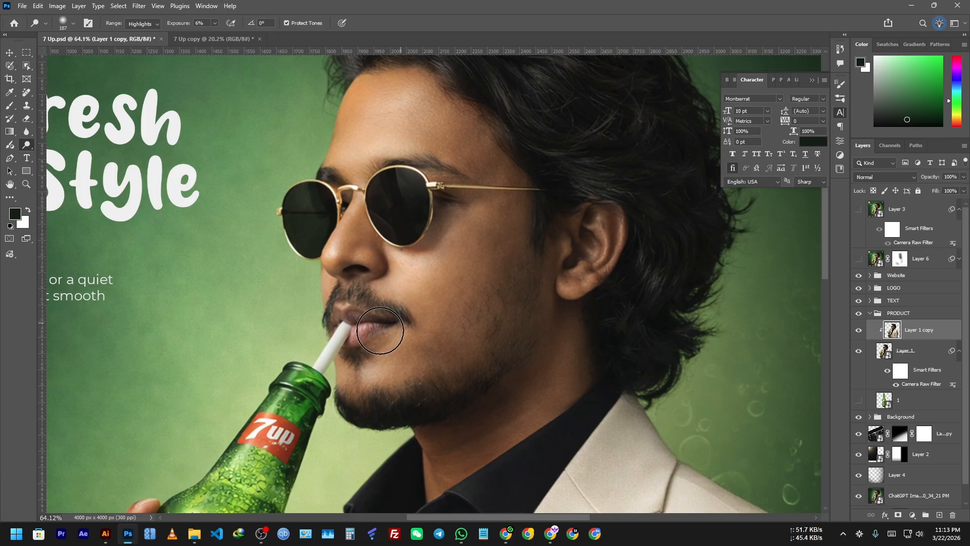
pyautogui.moveTo(364, 324); pyautogui.dragTo(363, 327)
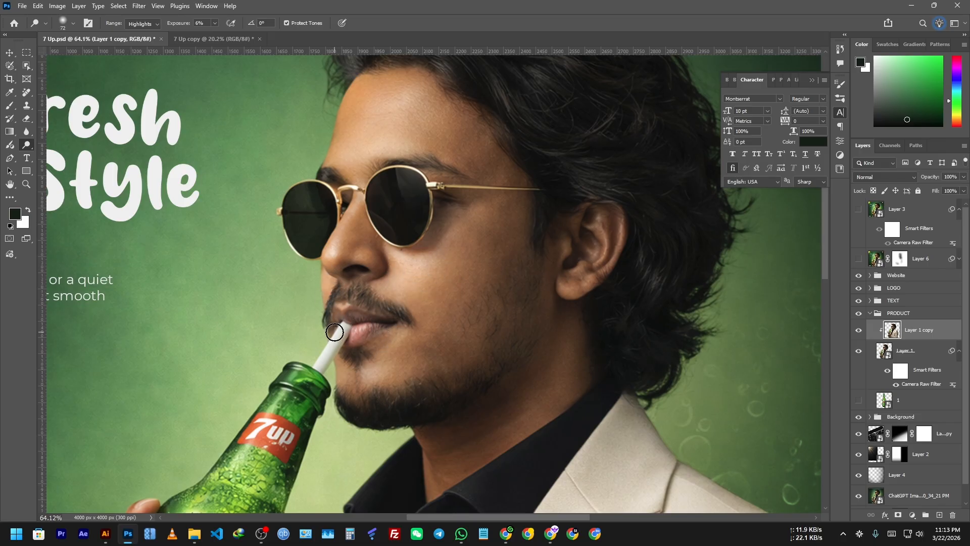
pyautogui.moveTo(566, 277); pyautogui.dragTo(567, 249)
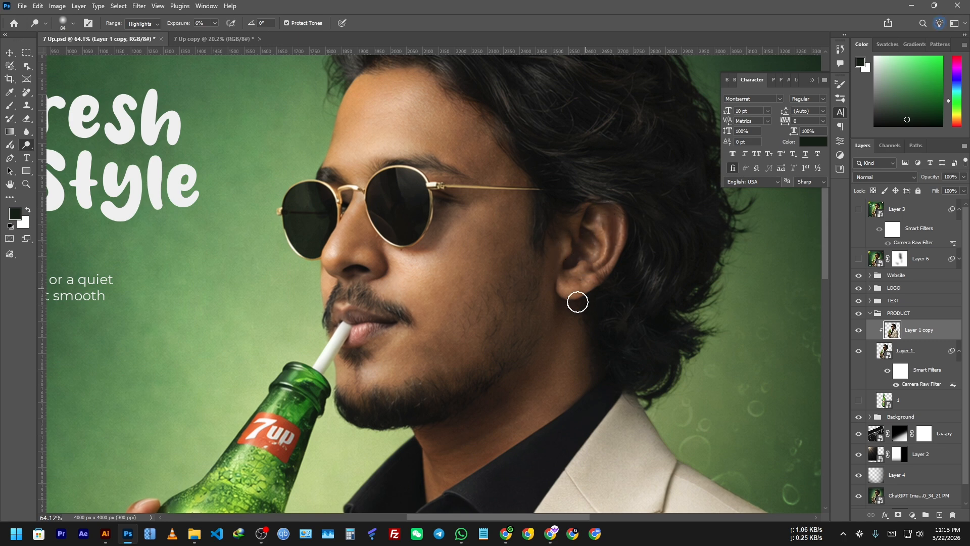
pyautogui.moveTo(484, 327)
pyautogui.mouseDown()
pyautogui.moveTo(460, 241)
pyautogui.moveTo(522, 311)
pyautogui.mouseUp()
pyautogui.moveTo(434, 400); pyautogui.dragTo(406, 400)
# Dodge the highlights on the jacket front and on the wrist beside the watch
pyautogui.moveTo(521, 439); pyautogui.dragTo(504, 252)
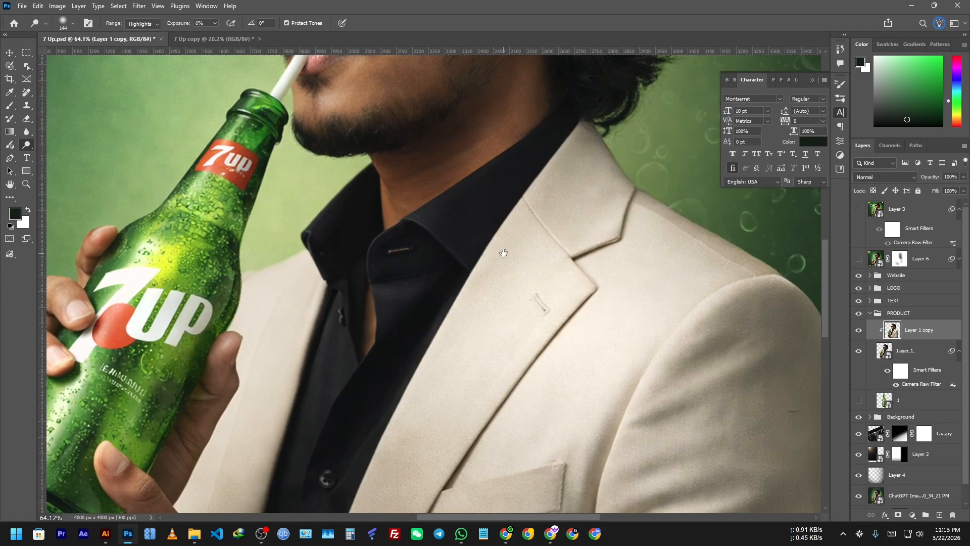
pyautogui.moveTo(450, 318)
pyautogui.mouseDown()
pyautogui.moveTo(487, 318)
pyautogui.moveTo(547, 159)
pyautogui.mouseUp()
pyautogui.moveTo(509, 254); pyautogui.dragTo(479, 285)
pyautogui.moveTo(419, 419)
pyautogui.mouseDown()
pyautogui.moveTo(494, 374)
pyautogui.moveTo(505, 405)
pyautogui.moveTo(474, 190)
pyautogui.mouseUp()
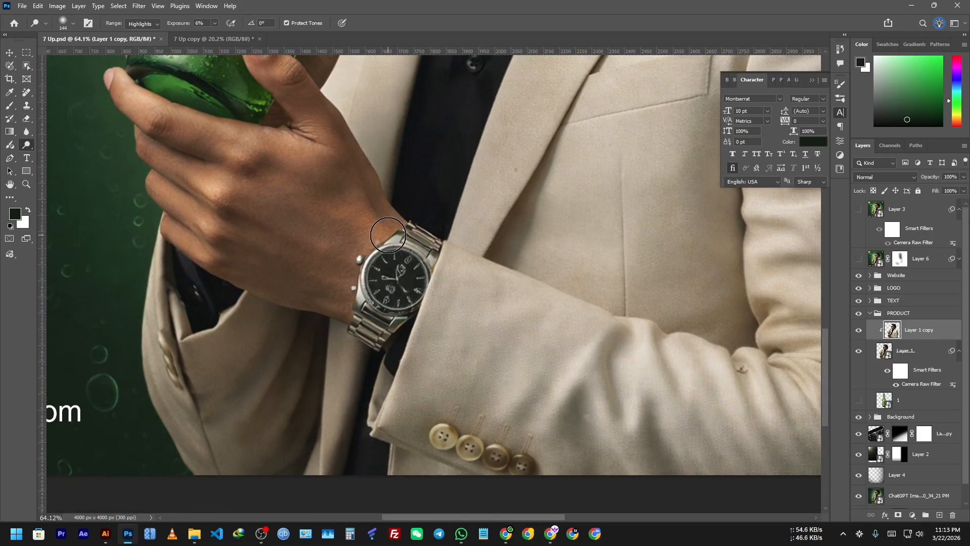
pyautogui.moveTo(426, 227); pyautogui.dragTo(457, 238)
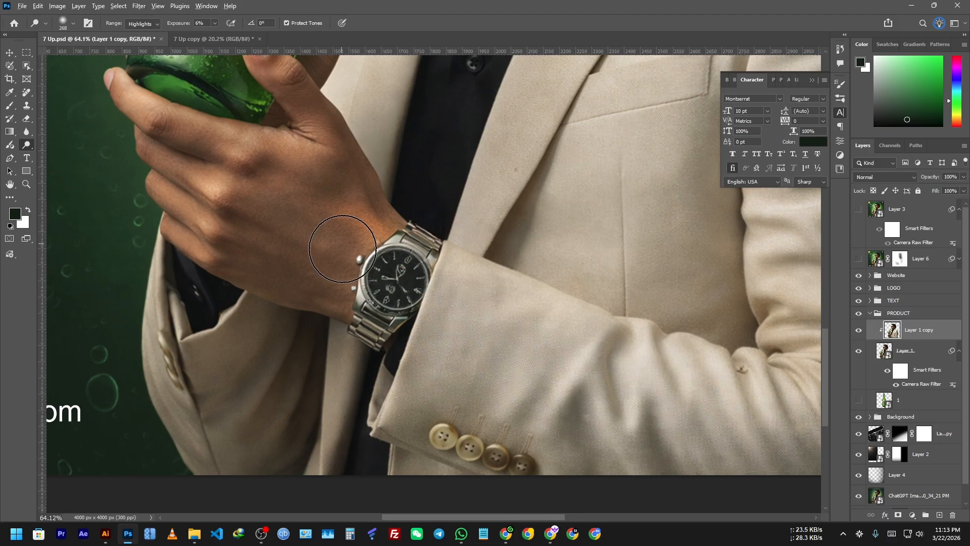
pyautogui.scroll(-3, 374, 293)
pyautogui.scroll(4, 409, 317)
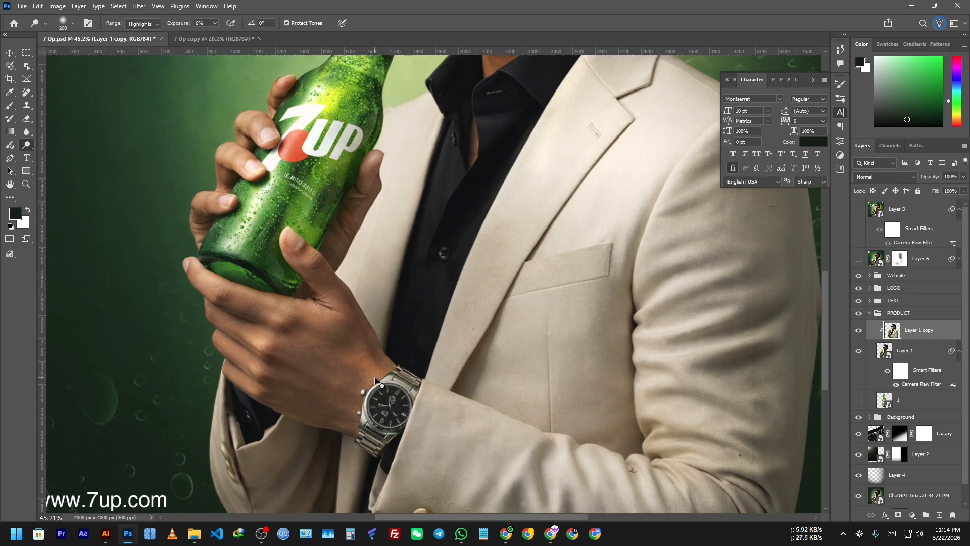
# Dodge the highlights along the jacket's sleeve folds and shoulder, enlarging the brush to about 317 px for the shoulder
pyautogui.moveTo(444, 394)
pyautogui.mouseDown()
pyautogui.moveTo(435, 395)
pyautogui.moveTo(455, 397)
pyautogui.moveTo(429, 399)
pyautogui.moveTo(422, 458)
pyautogui.moveTo(432, 293)
pyautogui.mouseUp()
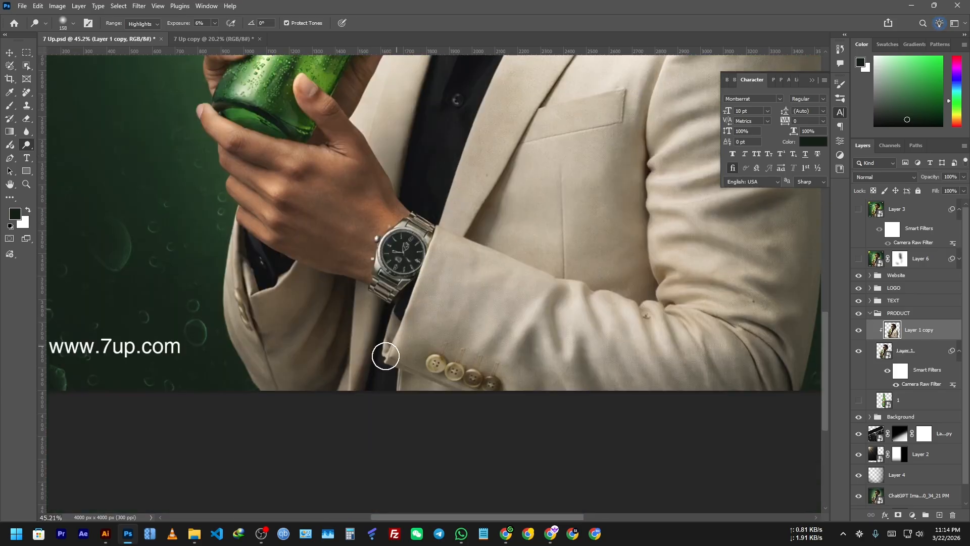
pyautogui.moveTo(552, 288)
pyautogui.mouseDown()
pyautogui.moveTo(561, 288)
pyautogui.moveTo(541, 298)
pyautogui.moveTo(592, 291)
pyautogui.mouseUp()
pyautogui.moveTo(682, 253)
pyautogui.mouseDown()
pyautogui.moveTo(661, 234)
pyautogui.moveTo(682, 239)
pyautogui.mouseUp()
pyautogui.moveTo(552, 263); pyautogui.dragTo(542, 269)
pyautogui.moveTo(552, 302); pyautogui.dragTo(592, 293)
pyautogui.moveTo(558, 156); pyautogui.dragTo(589, 158)
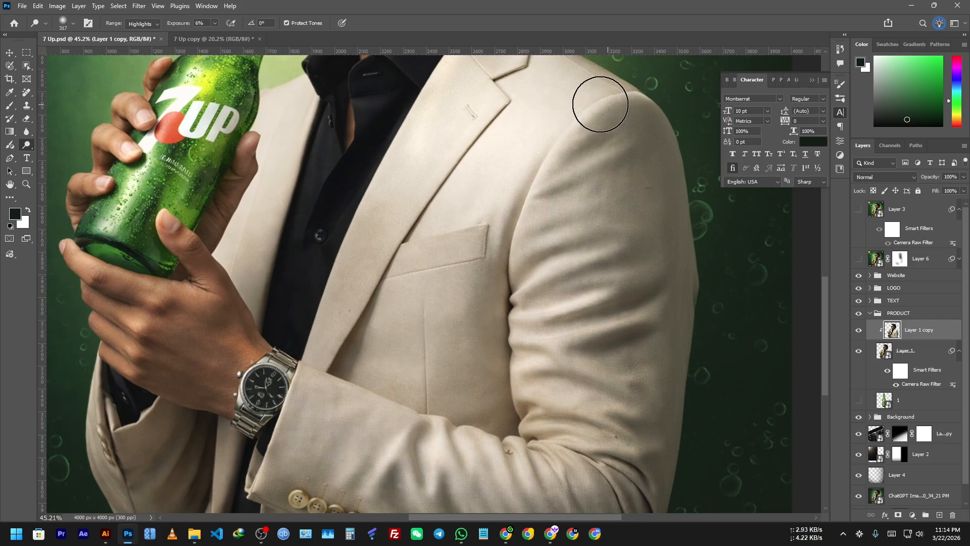
pyautogui.scroll(-2, 584, 349)
pyautogui.moveTo(619, 307); pyautogui.dragTo(580, 375)
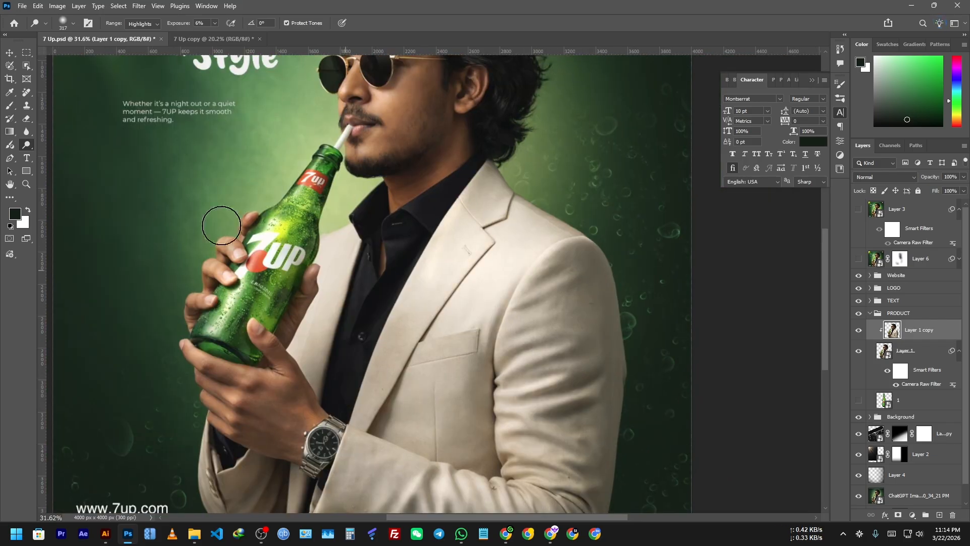
# Switch to the Burn tool with the Midtones range and a brush about 251 px
pyautogui.scroll(1, 202, 218)
pyautogui.rightClick(29, 146)
pyautogui.click(69, 153)
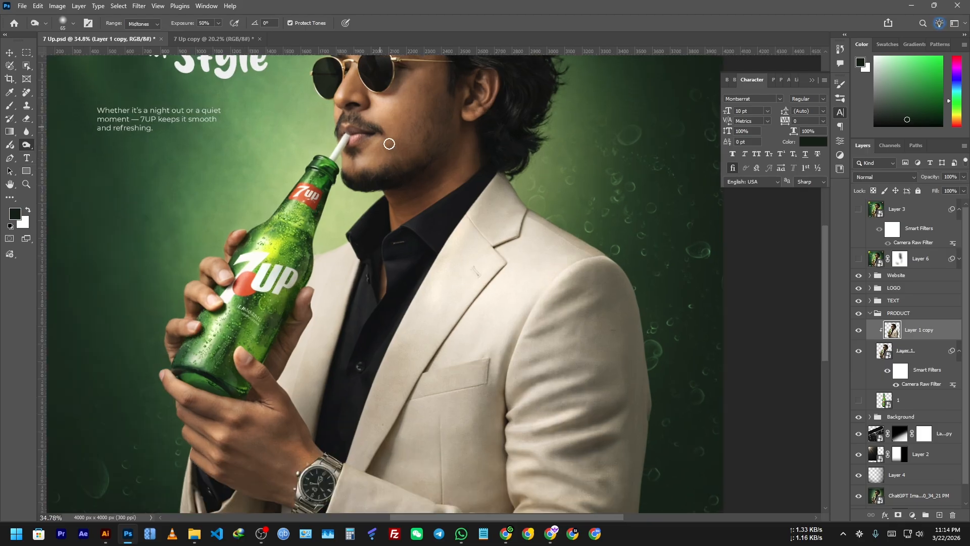
pyautogui.scroll(2, 387, 141)
pyautogui.moveTo(372, 178); pyautogui.dragTo(364, 177)
# Examine the man's face, hair, shirt, jacket and hands up close for areas to darken
pyautogui.scroll(2, 429, 196)
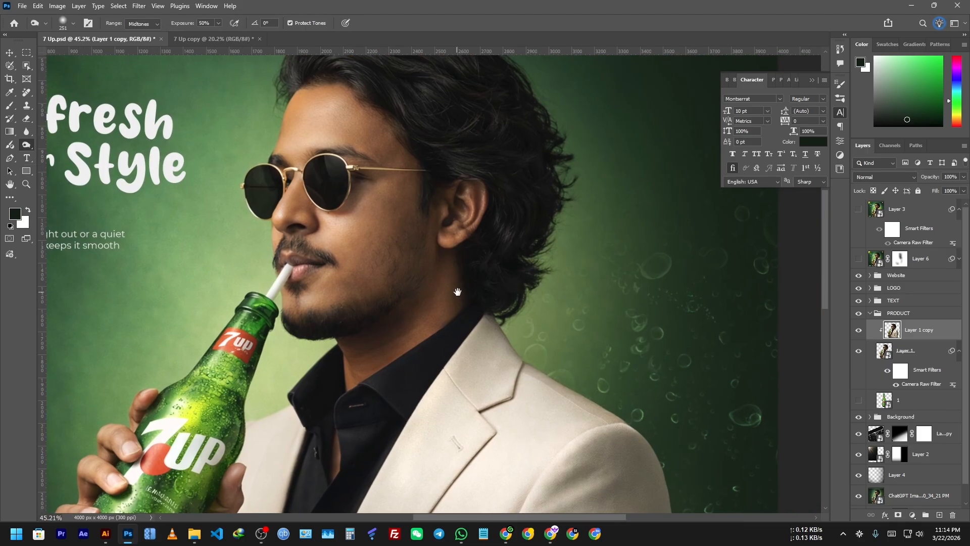
pyautogui.scroll(1, 418, 195)
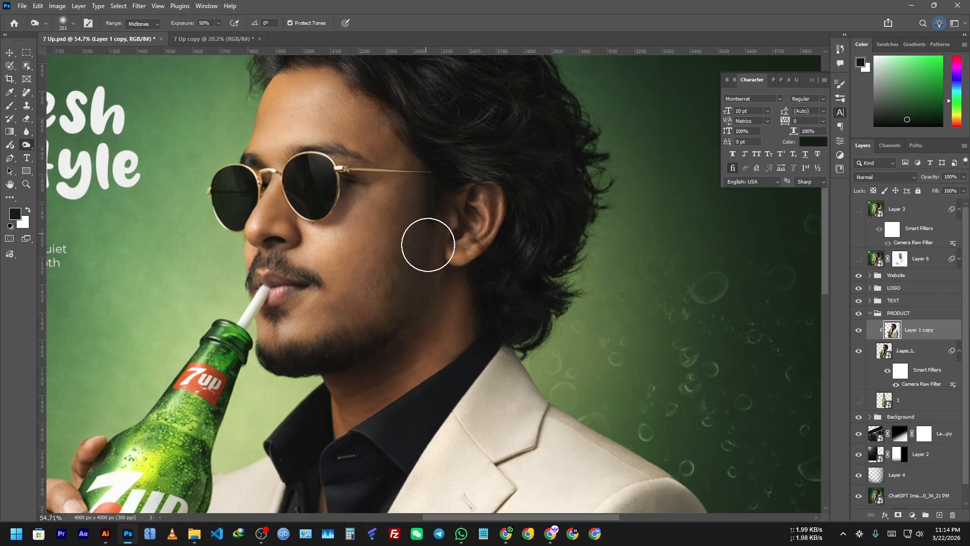
pyautogui.scroll(3, 444, 255)
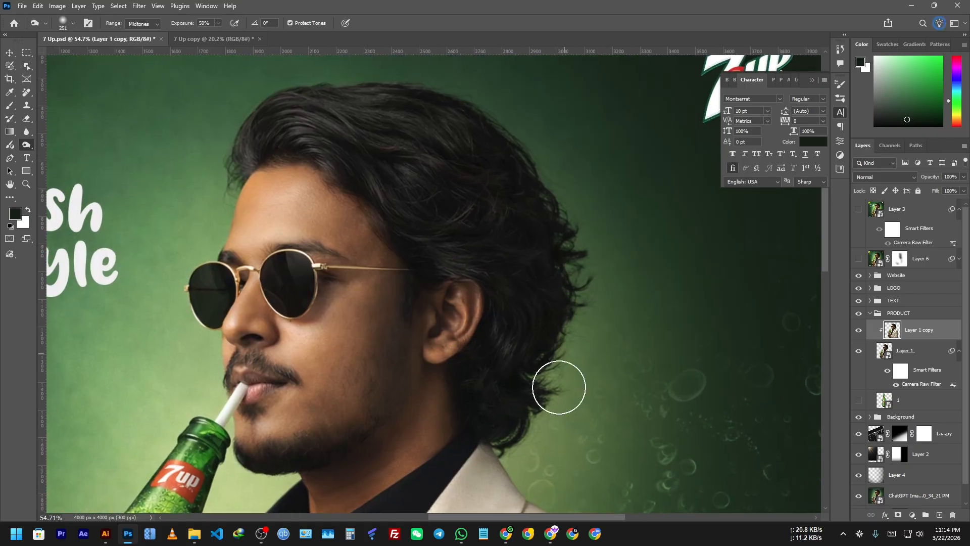
pyautogui.scroll(-6, 506, 217)
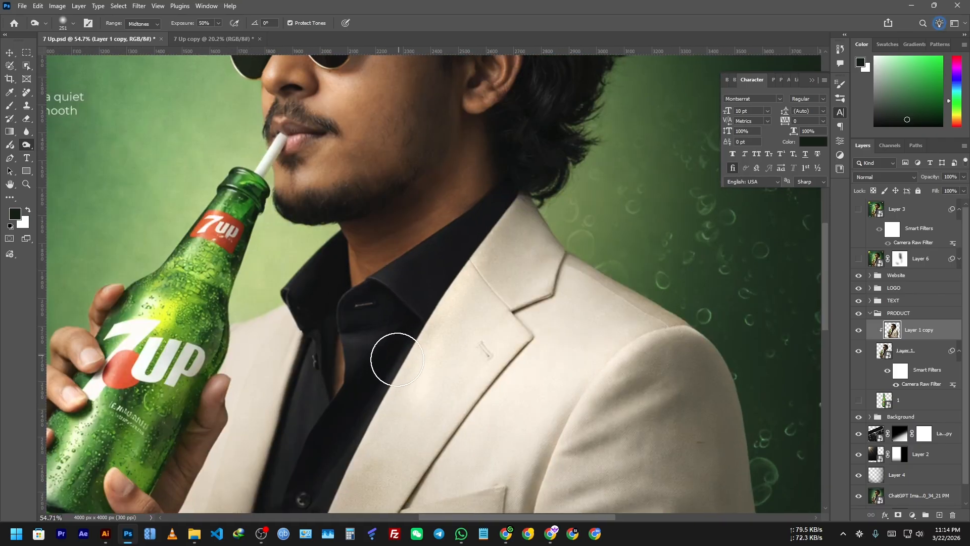
pyautogui.moveTo(350, 171); pyautogui.dragTo(400, 373)
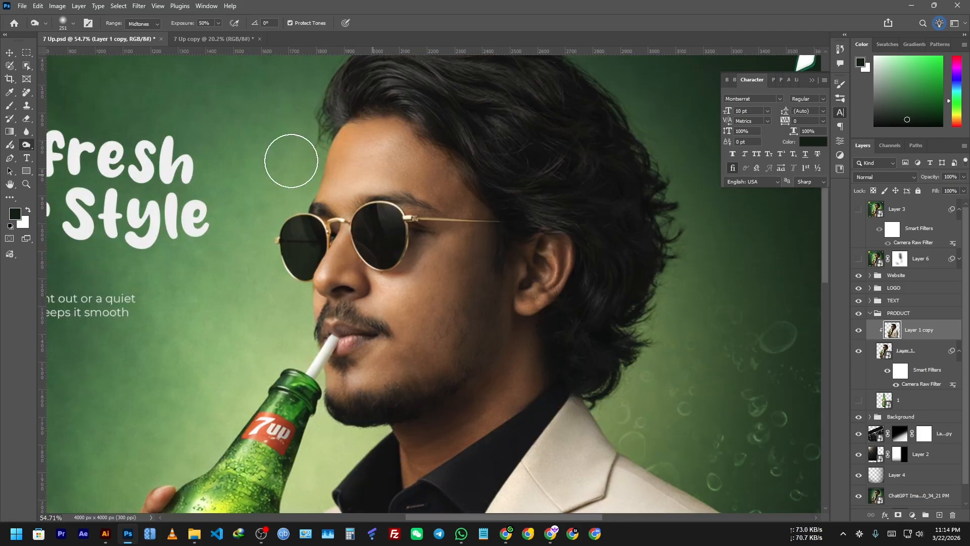
pyautogui.scroll(-6, 290, 156)
pyautogui.scroll(5, 583, 173)
pyautogui.scroll(-10, 506, 182)
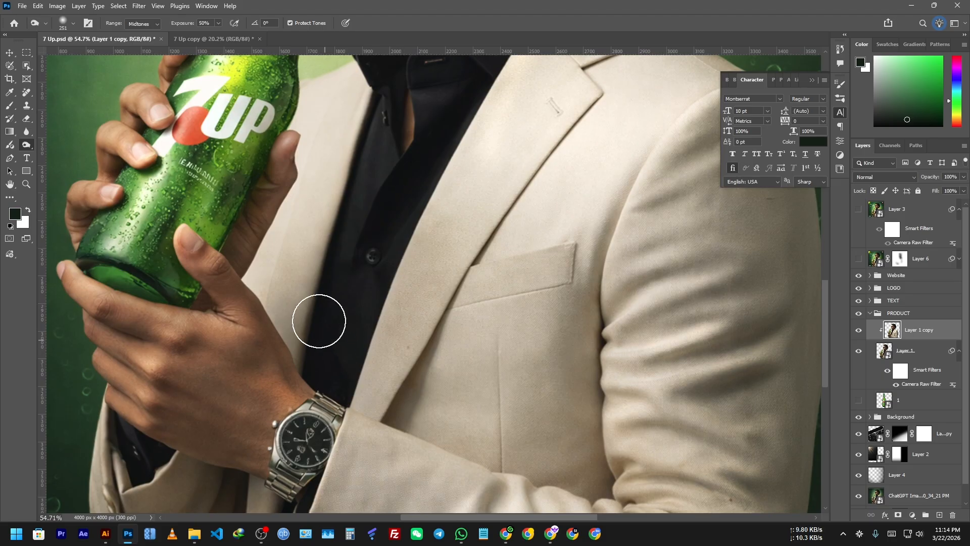
pyautogui.scroll(-5, 325, 304)
pyautogui.hscroll(-3, 325, 303)
pyautogui.scroll(1, 302, 278)
pyautogui.scroll(4, 302, 277)
# Set the Burn tool to the Shadows range with 10% exposure and a 200 px brush
pyautogui.moveTo(487, 194); pyautogui.dragTo(458, 195)
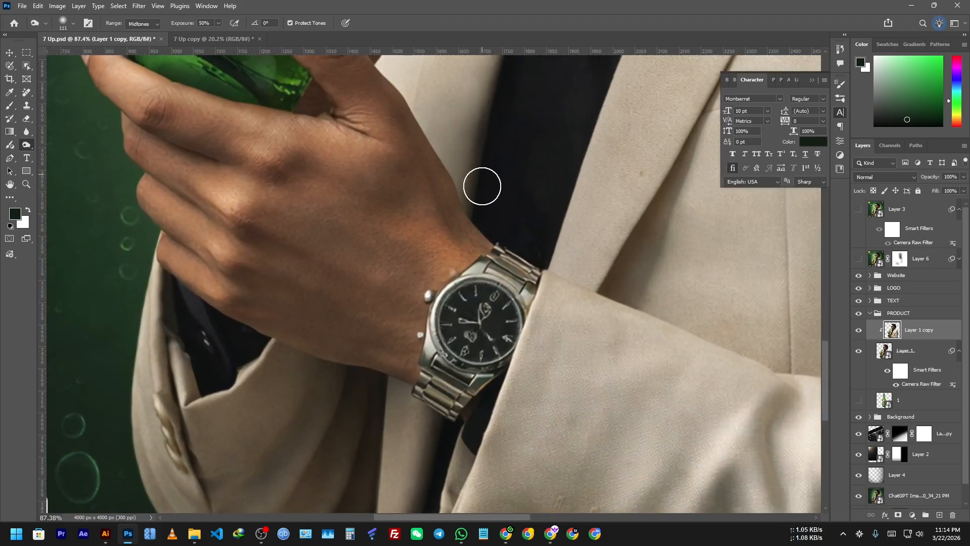
pyautogui.moveTo(245, 248); pyautogui.dragTo(273, 247)
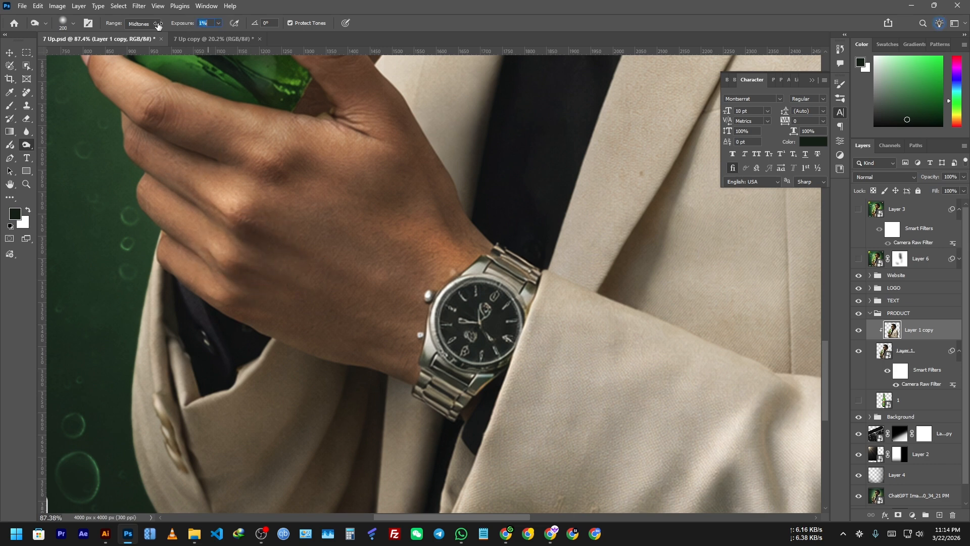
pyautogui.click(132, 23)
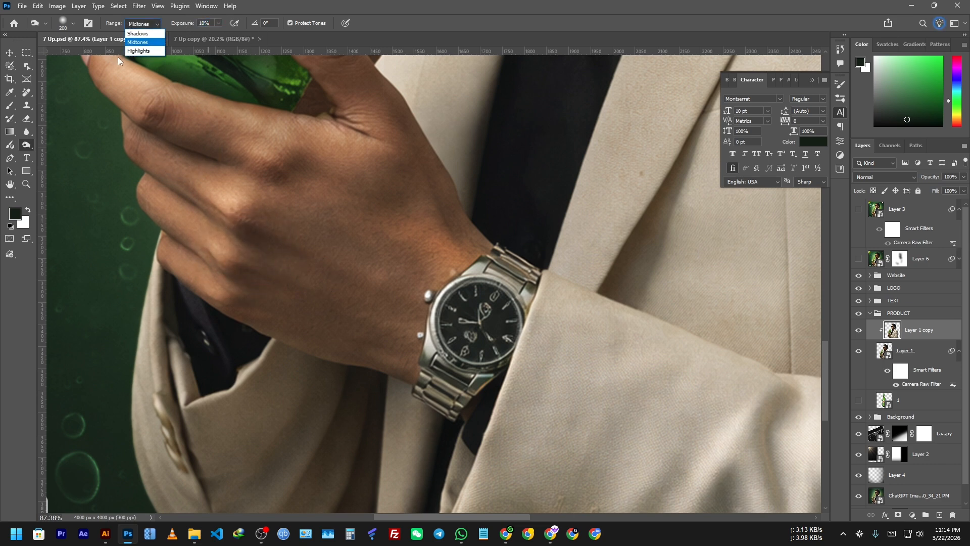
pyautogui.click(137, 35)
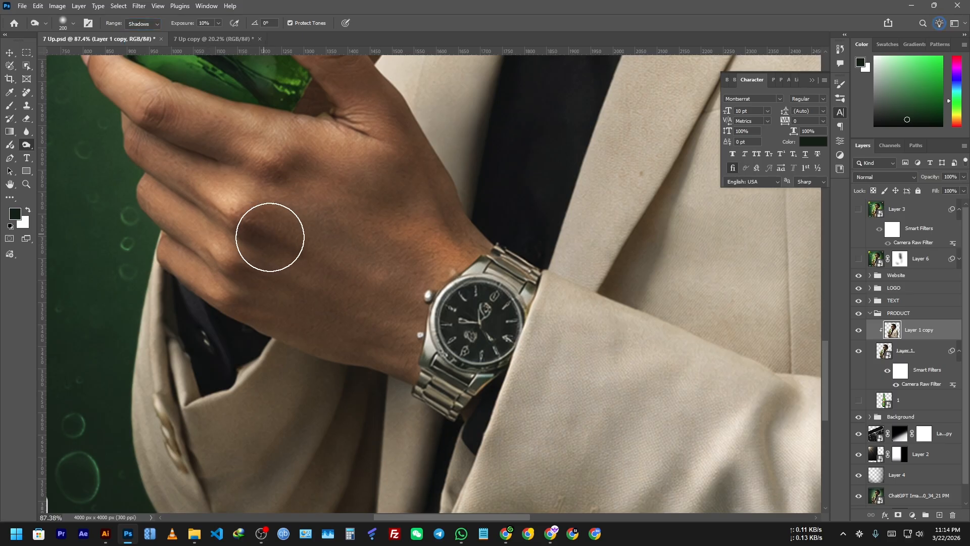
pyautogui.moveTo(516, 190); pyautogui.dragTo(468, 381)
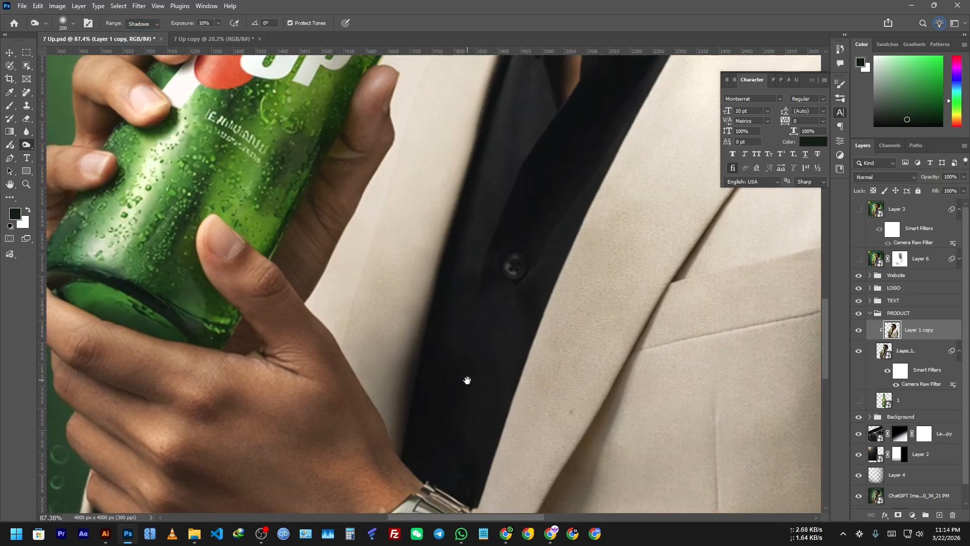
pyautogui.click(144, 24)
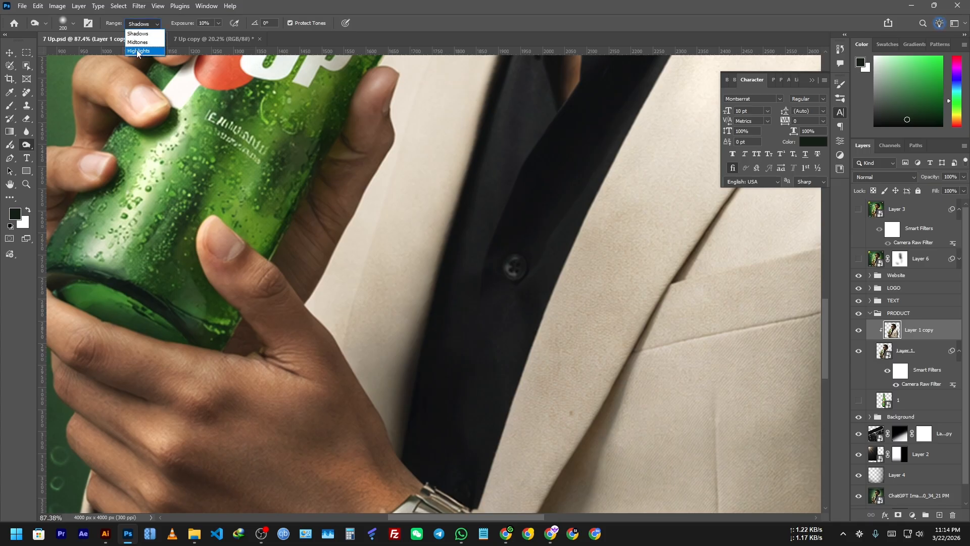
pyautogui.click(143, 36)
# Enlarge the Burn brush to 430 px for working on the jacket and sleeve
pyautogui.moveTo(578, 207); pyautogui.dragTo(425, 487)
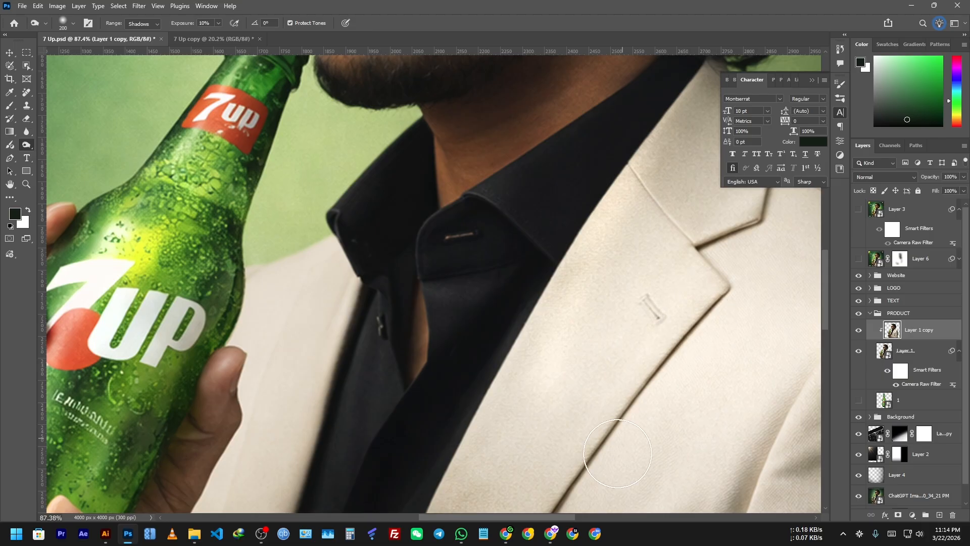
pyautogui.moveTo(617, 453); pyautogui.dragTo(567, 210)
pyautogui.moveTo(480, 411); pyautogui.dragTo(494, 184)
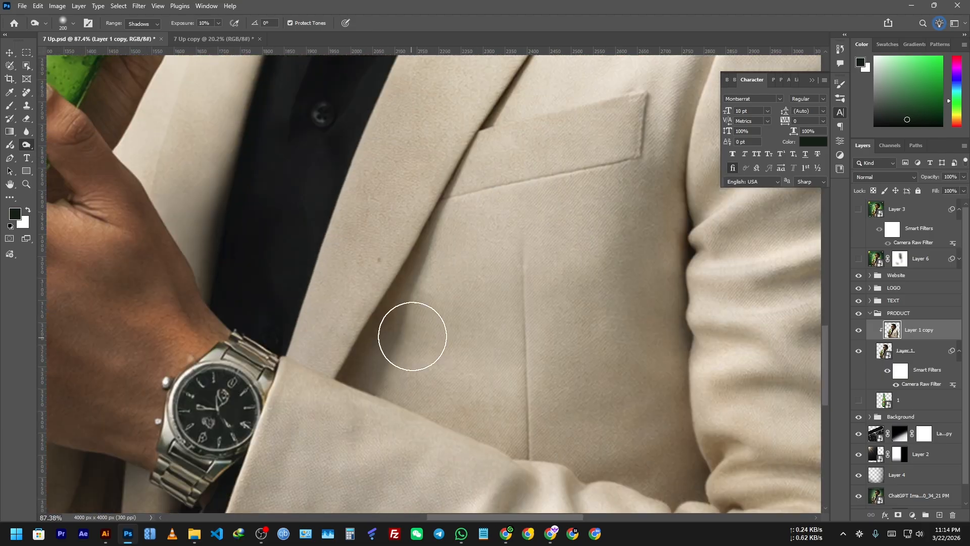
pyautogui.scroll(-5, 307, 328)
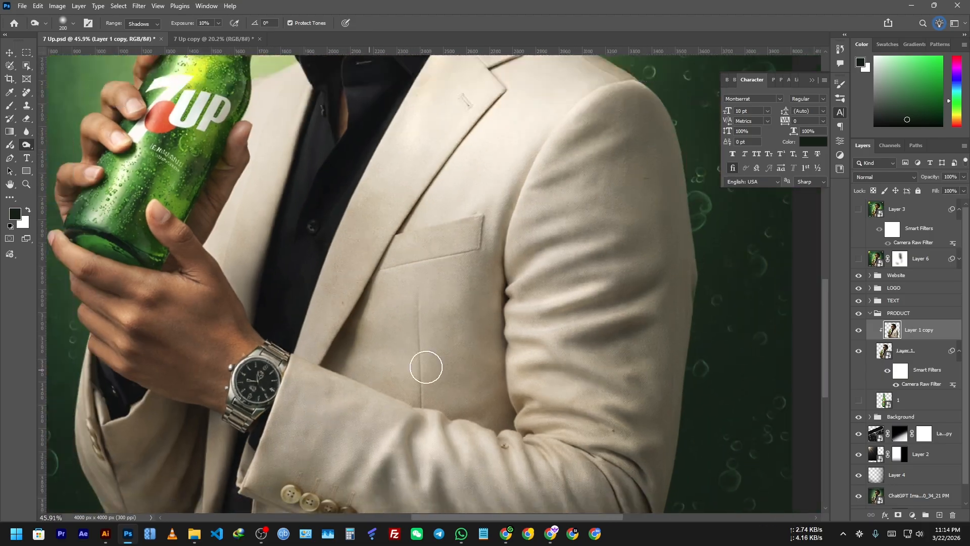
pyautogui.scroll(-1, 369, 369)
pyautogui.press(']')
pyautogui.press(']')
pyautogui.press(']')
pyautogui.press(']')
pyautogui.press(']')
pyautogui.press(']')
pyautogui.press(']')
pyautogui.press(']')
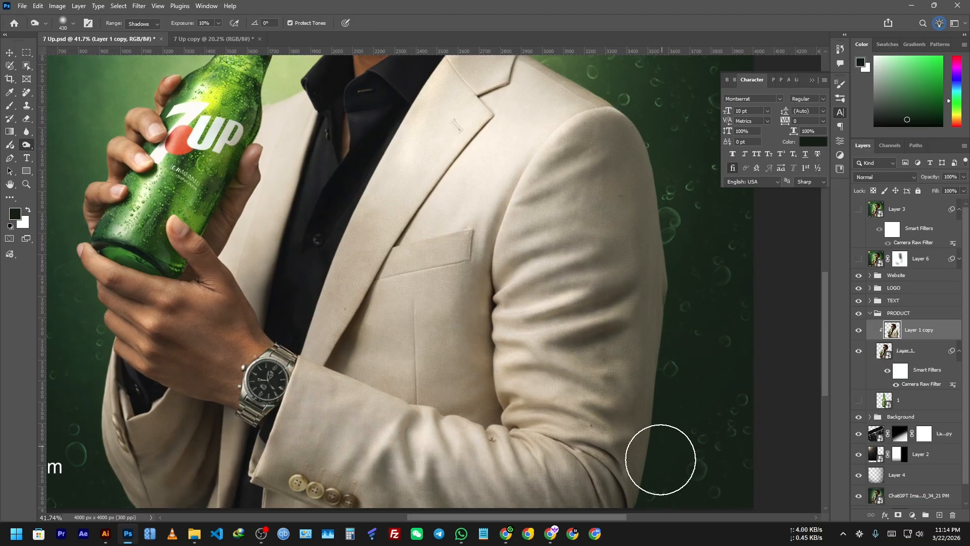
# Inspect the whole poster and compare it with and without the retouched Layer 1 copy
pyautogui.moveTo(660, 460); pyautogui.dragTo(656, 278)
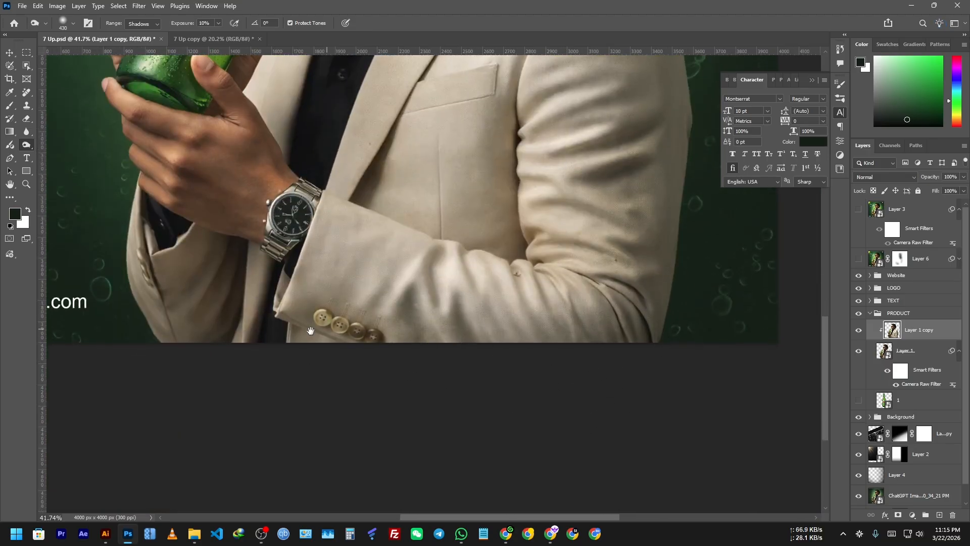
pyautogui.moveTo(310, 330); pyautogui.dragTo(402, 415)
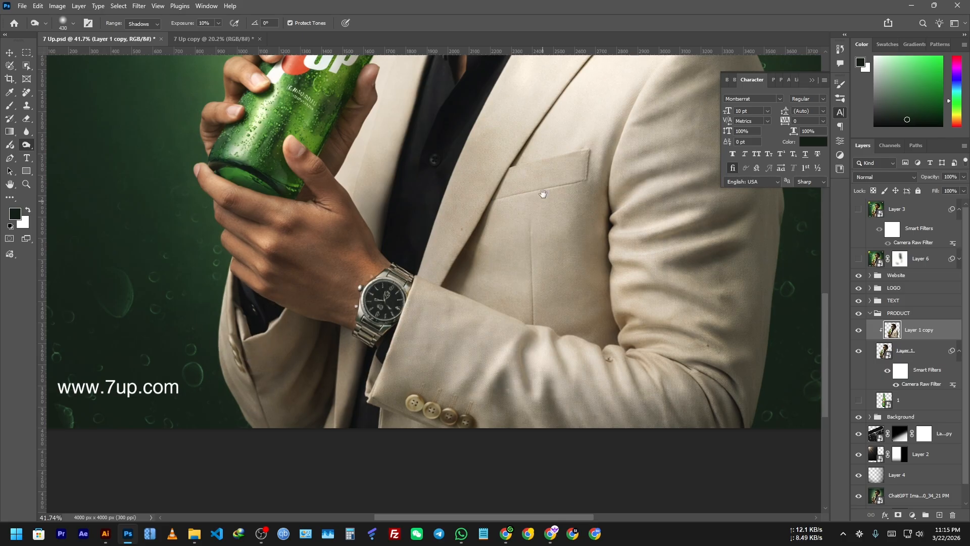
pyautogui.moveTo(542, 194); pyautogui.dragTo(470, 470)
pyautogui.moveTo(496, 195); pyautogui.dragTo(440, 298)
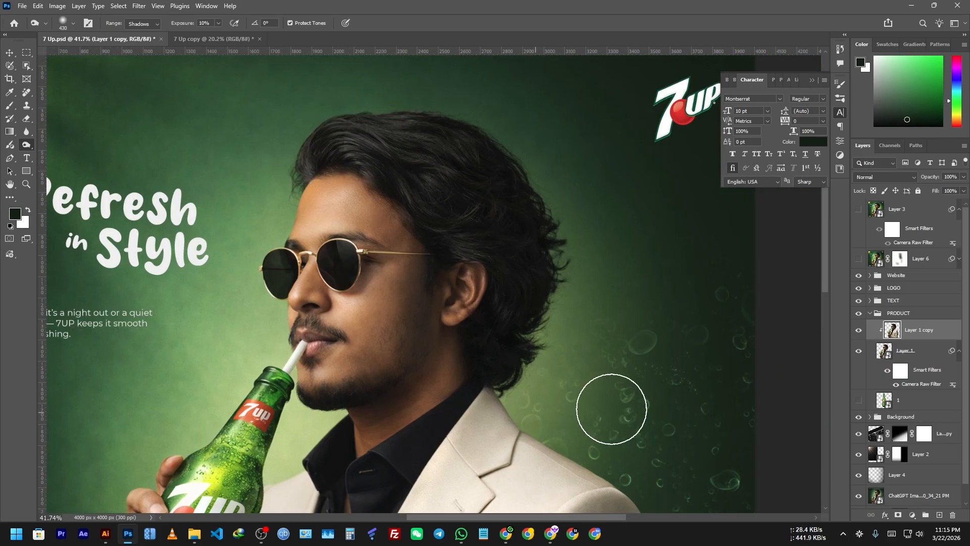
pyautogui.scroll(-5, 611, 409)
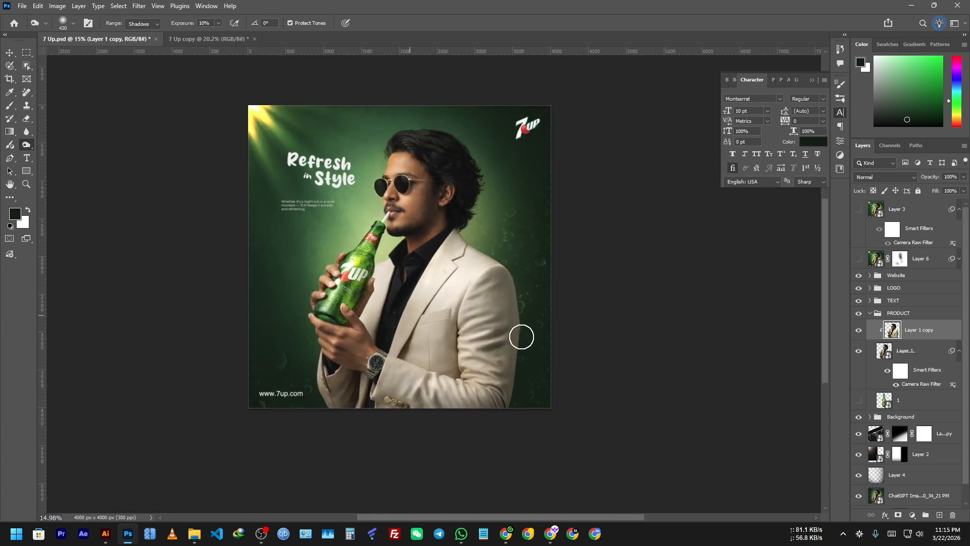
pyautogui.moveTo(618, 324); pyautogui.dragTo(619, 338)
pyautogui.click(858, 330)
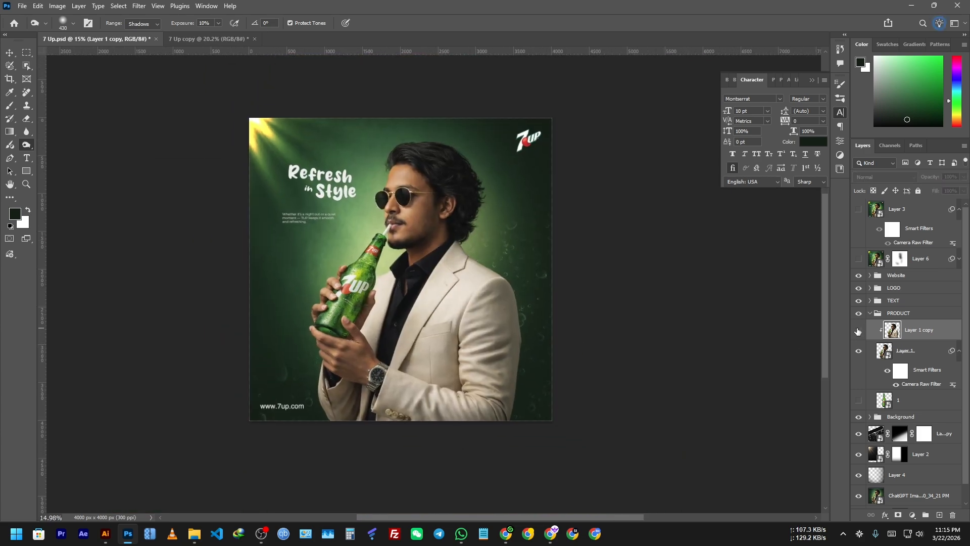
pyautogui.click(858, 331)
pyautogui.click(857, 331)
pyautogui.click(858, 331)
pyautogui.click(858, 331)
pyautogui.click(858, 331)
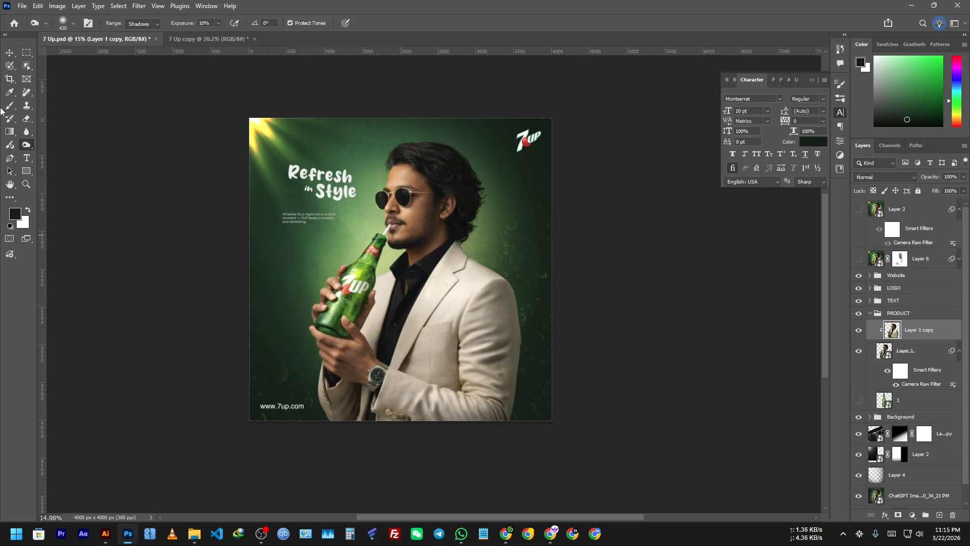
# Stamp the visible layers into a new smart object above the Website group and move Layer 6's smart filters onto it
pyautogui.click(8, 54)
pyautogui.click(736, 276)
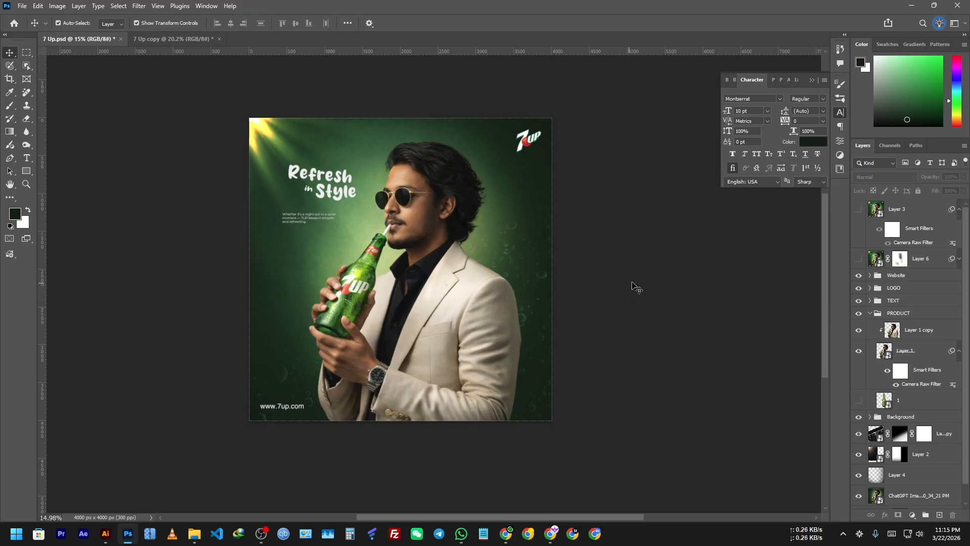
pyautogui.click(891, 275)
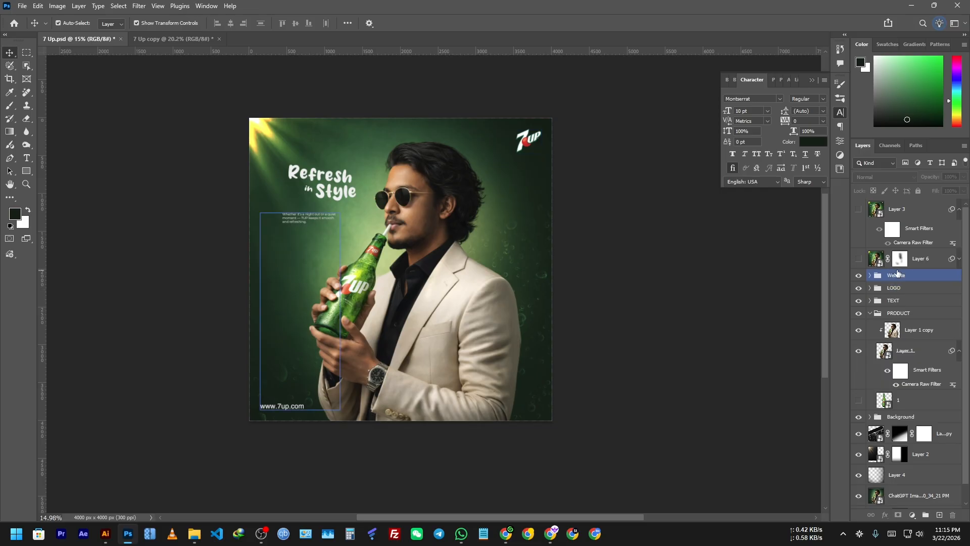
pyautogui.hotkey('ctrl', 'alt', 'shift', 'e')
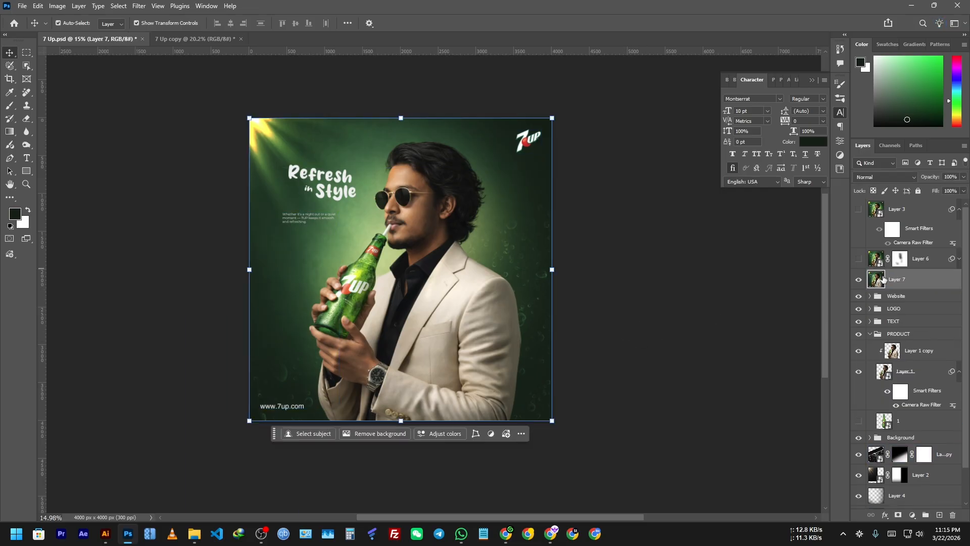
pyautogui.rightClick(917, 279)
pyautogui.click(892, 208)
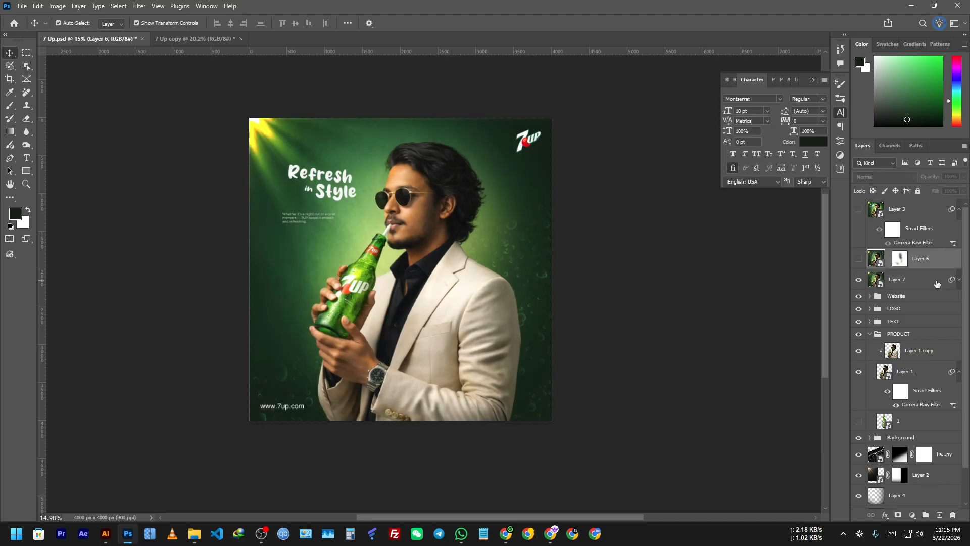
# Delete the hidden Layer 3 and Layer 6
pyautogui.click(932, 251)
pyautogui.keyDown('shift'); pyautogui.click(920, 207); pyautogui.keyUp('shift')
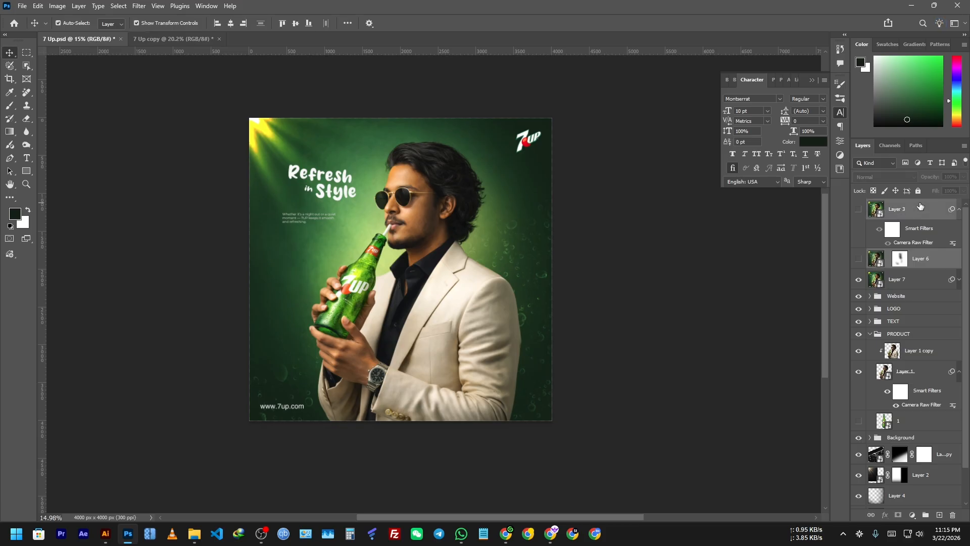
pyautogui.press('Delete')
# Examine the headline, sun rays and man up close, and compare the poster with and without Layer 7
pyautogui.scroll(4, 418, 259)
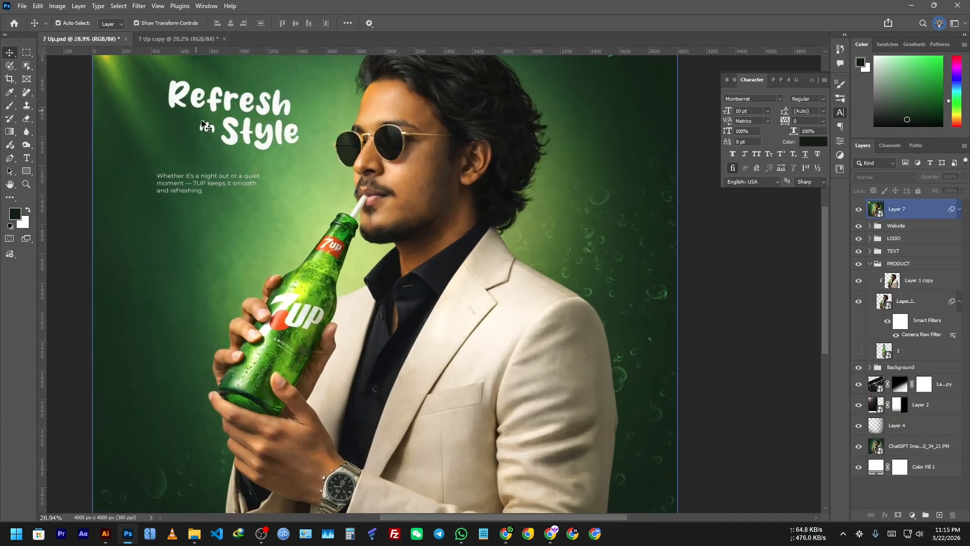
pyautogui.moveTo(376, 176); pyautogui.dragTo(404, 221)
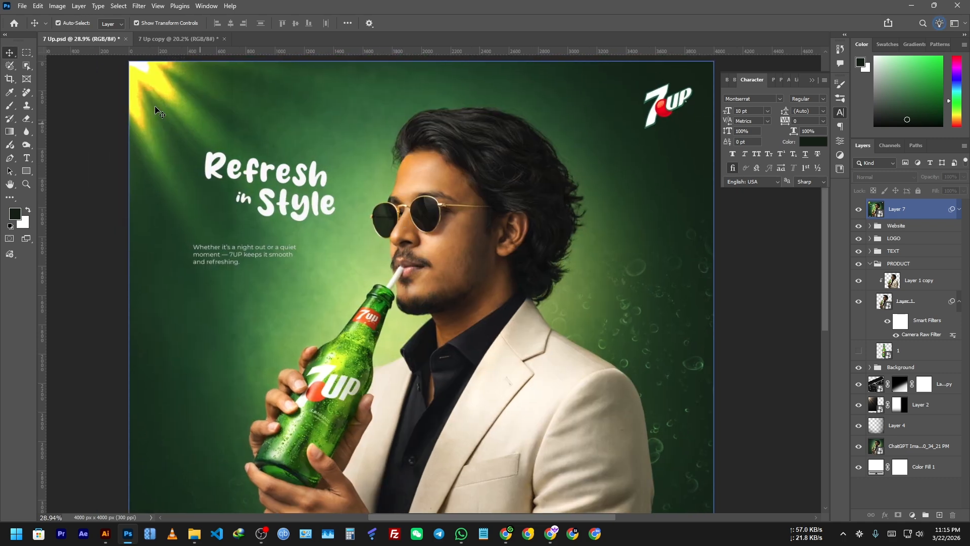
pyautogui.scroll(2, 144, 75)
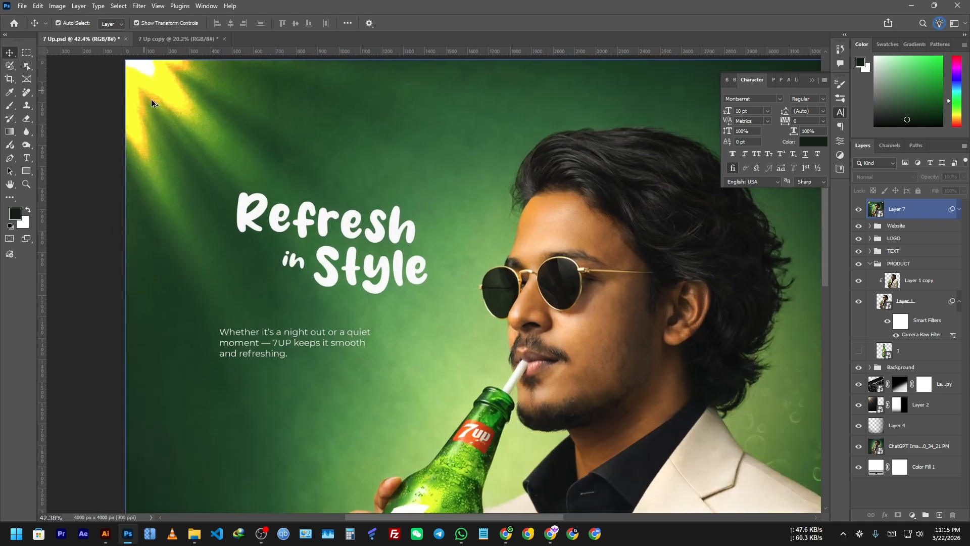
pyautogui.scroll(-2, 152, 103)
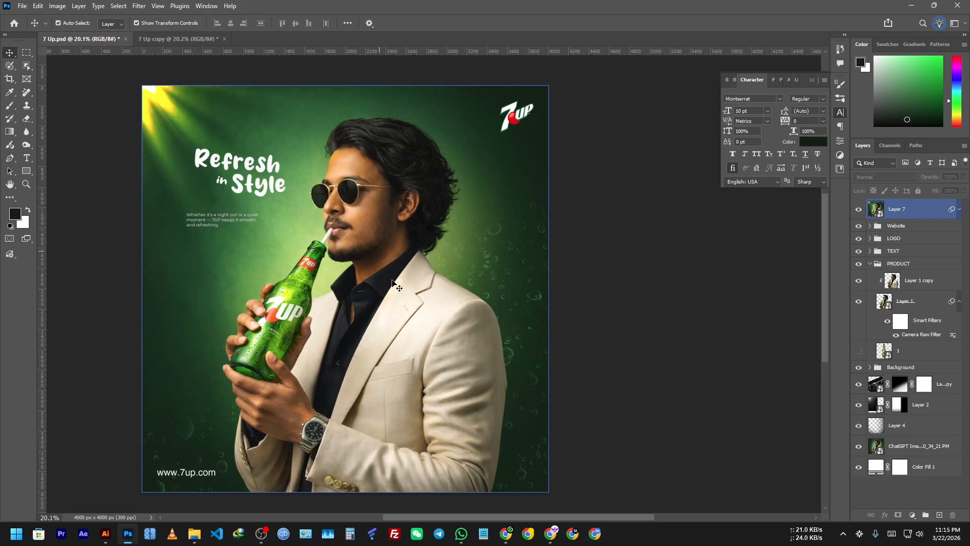
pyautogui.scroll(-1, 364, 257)
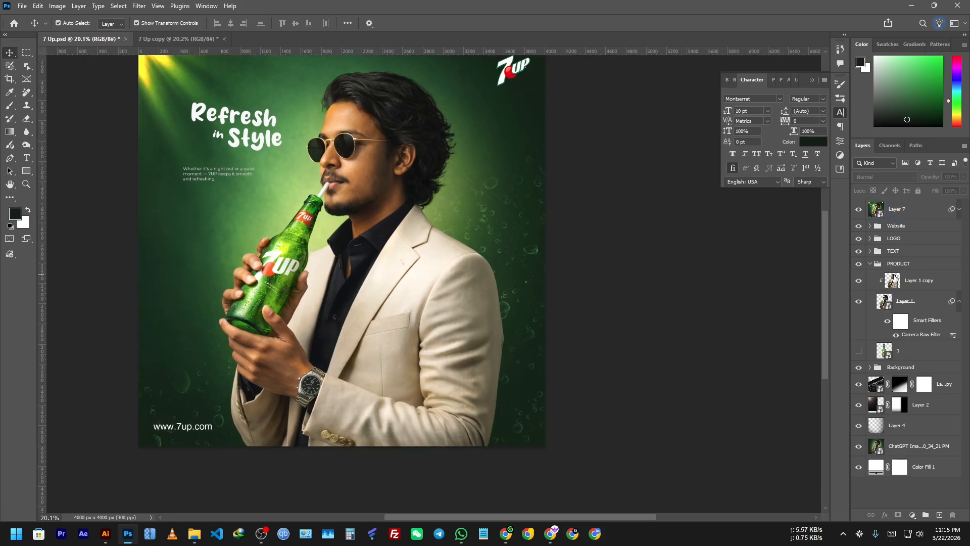
pyautogui.click(860, 209)
pyautogui.click(861, 209)
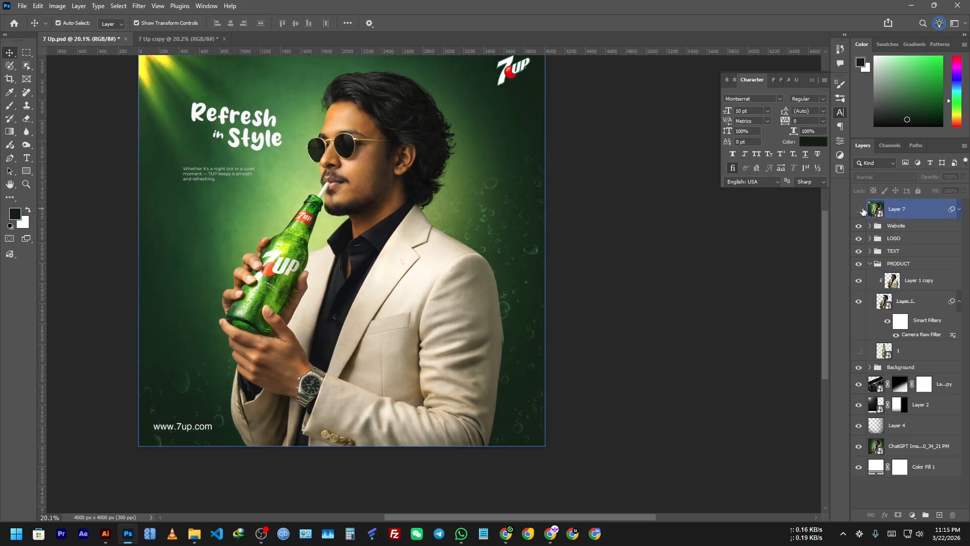
pyautogui.click(860, 209)
pyautogui.click(860, 209)
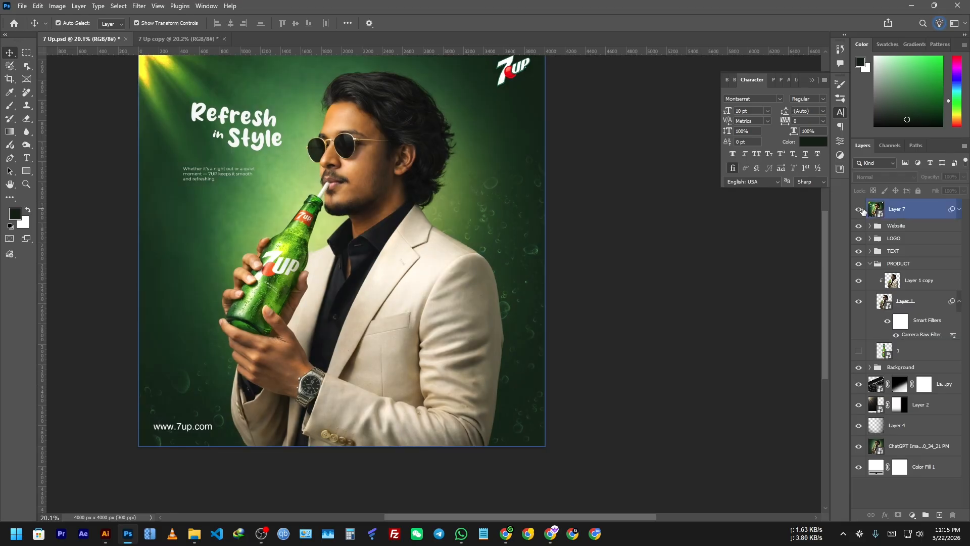
# Lower the fill of Layer 7 to about 77%
pyautogui.click(919, 215)
pyautogui.moveTo(932, 177); pyautogui.dragTo(920, 195)
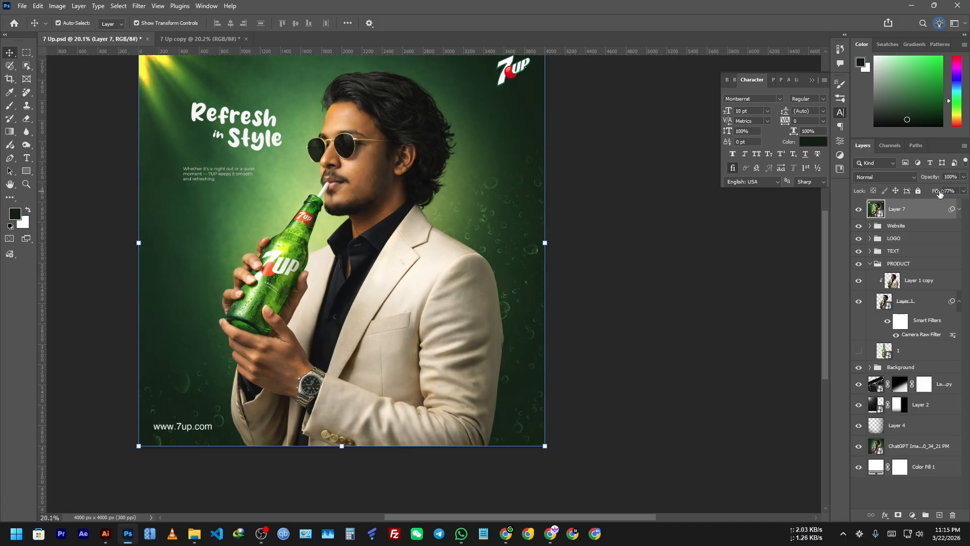
pyautogui.click(616, 253)
# Compare the poster before and after the reduced-fill Layer 7, viewing the full composition
pyautogui.moveTo(619, 252); pyautogui.dragTo(641, 309)
pyautogui.click(859, 213)
pyautogui.click(859, 212)
pyautogui.moveTo(730, 344); pyautogui.dragTo(683, 281)
pyautogui.scroll(-4, 479, 266)
pyautogui.moveTo(677, 366); pyautogui.dragTo(613, 338)
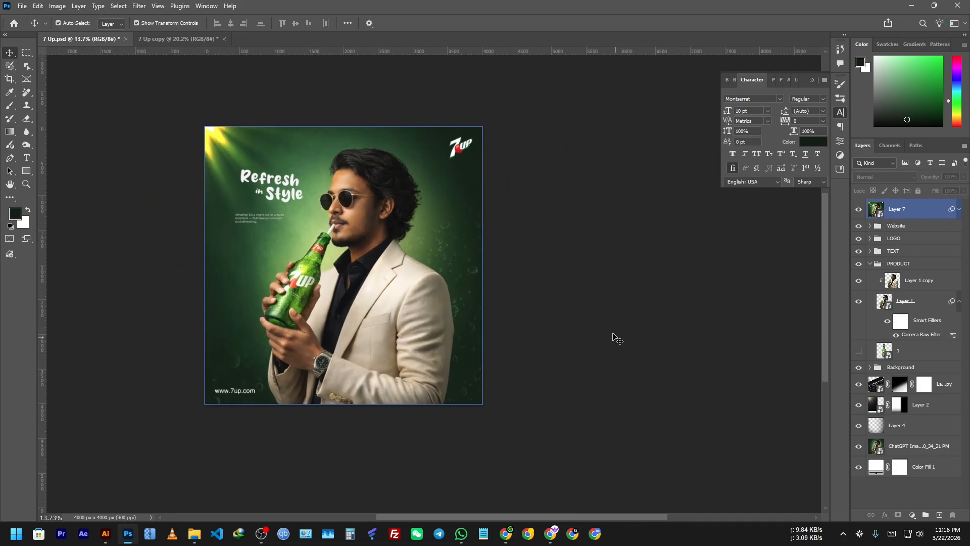
# Collapse the PRODUCT group to tidy the layer stack
pyautogui.click(897, 263)
pyautogui.click(869, 265)
pyautogui.click(870, 318)
pyautogui.click(873, 290)
pyautogui.click(873, 280)
pyautogui.click(946, 293)
pyautogui.click(883, 277)
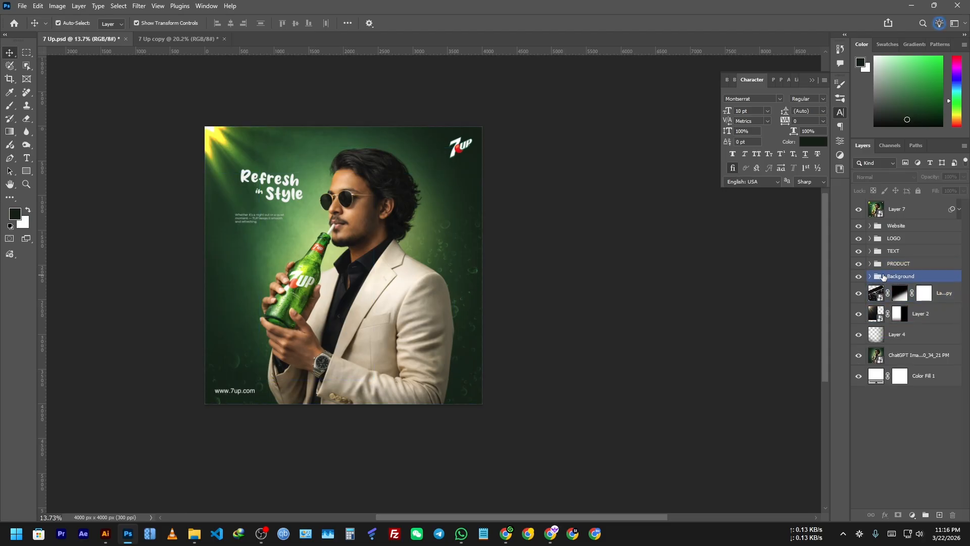
# Move the five loose layers, from Layer 2 copy down to Color Fill 1, into the Background group
pyautogui.click(944, 293)
pyautogui.click(922, 389)
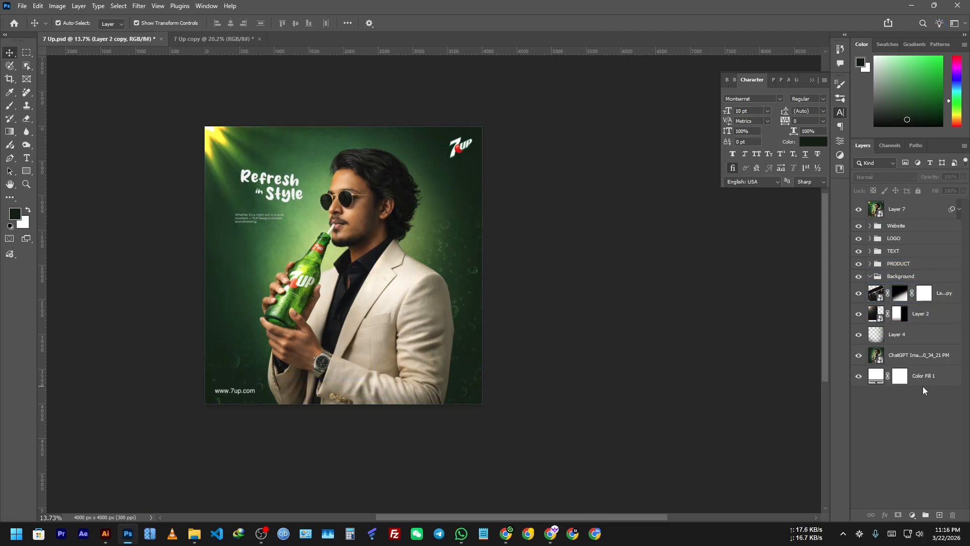
pyautogui.click(944, 294)
pyautogui.keyDown('shift'); pyautogui.click(931, 375); pyautogui.keyUp('shift')
pyautogui.moveTo(941, 293); pyautogui.dragTo(938, 279)
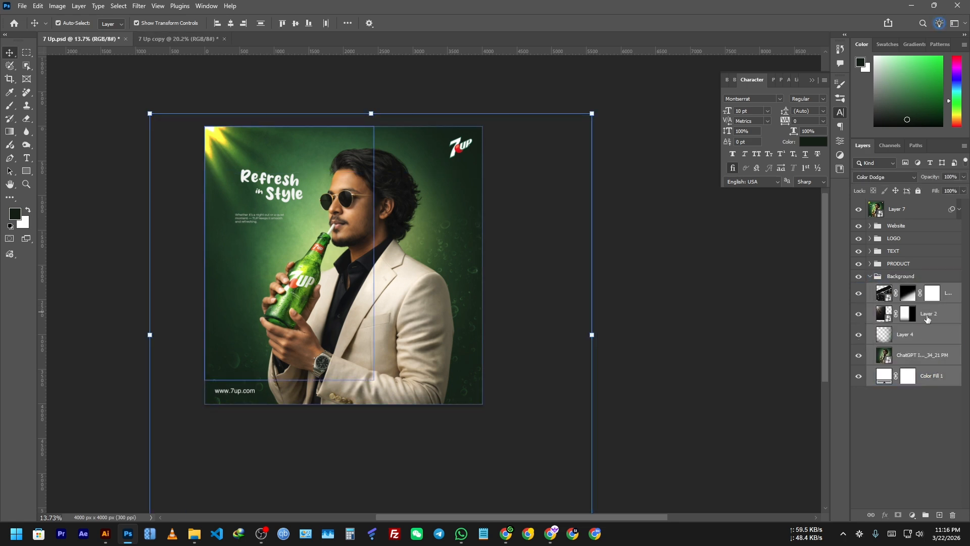
# Rename the ChatGPT image layer as 1 and Layer 4 as Dark
pyautogui.doubleClick(932, 355)
pyautogui.doubleClick(911, 337)
pyautogui.write('1')
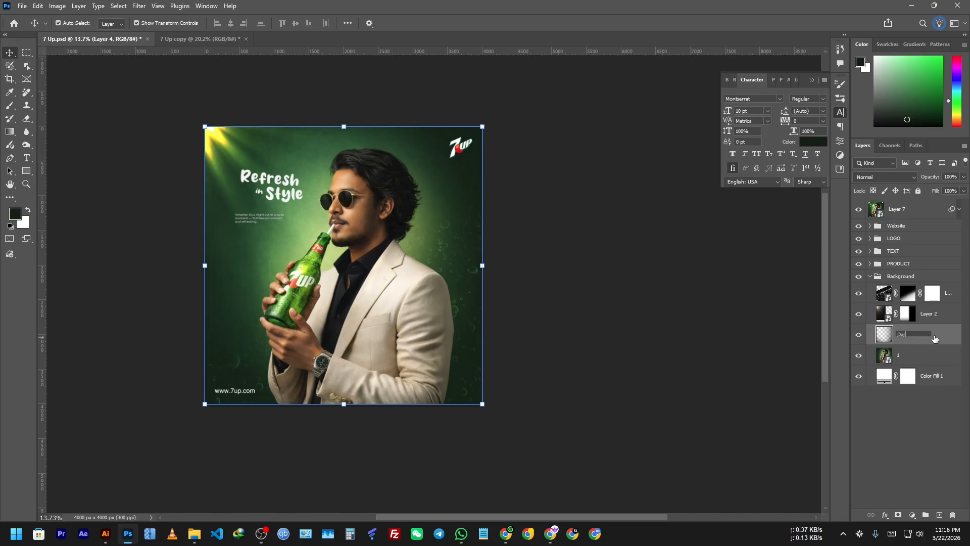
pyautogui.write('Dark')
pyautogui.press('Return')
# Group Layer 2 copy and Layer 2 as TEXTURE inside the Background group, and collapse the Background group
pyautogui.click(928, 311)
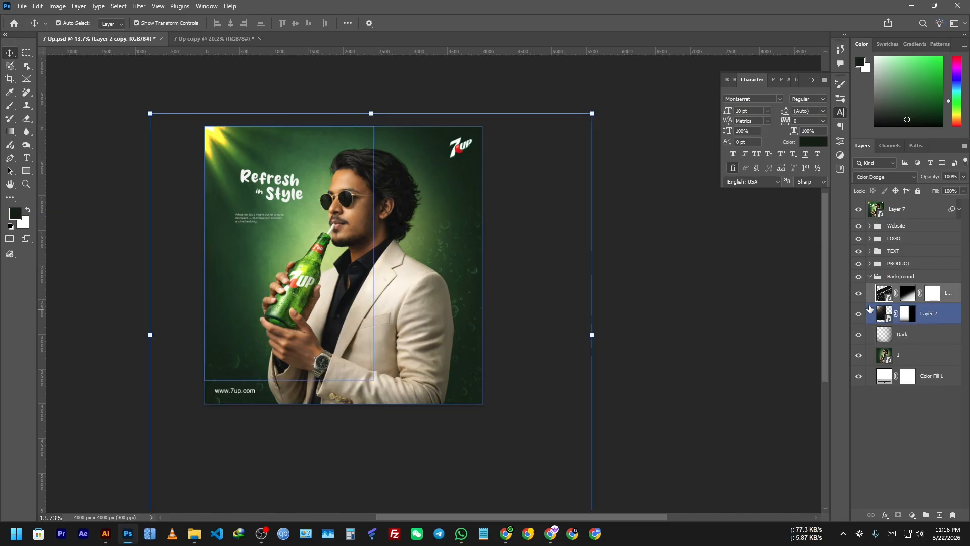
pyautogui.click(859, 314)
pyautogui.click(859, 314)
pyautogui.keyDown('shift'); pyautogui.click(934, 314); pyautogui.keyUp('shift')
pyautogui.hotkey('ctrl', 'g')
pyautogui.doubleClick(904, 290)
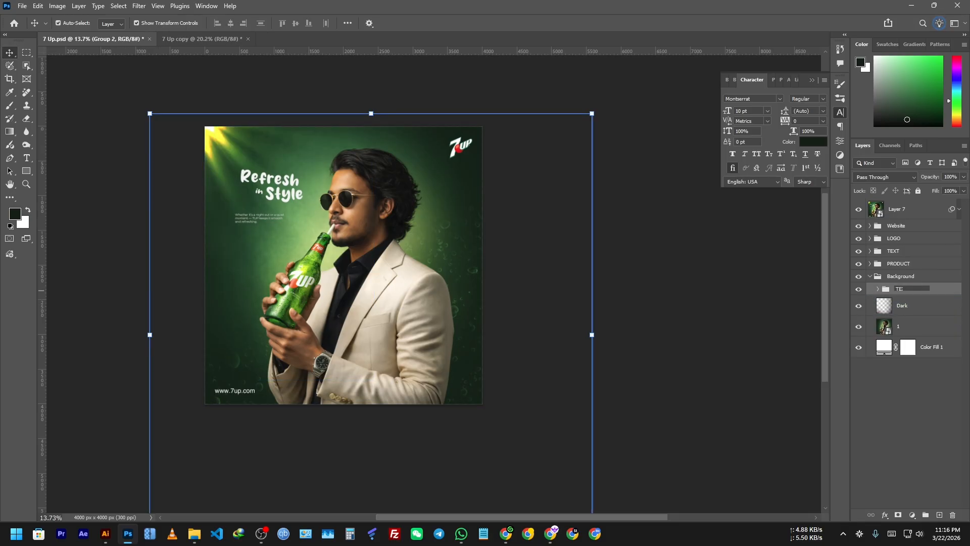
pyautogui.write('TEXTURE')
pyautogui.press('Return')
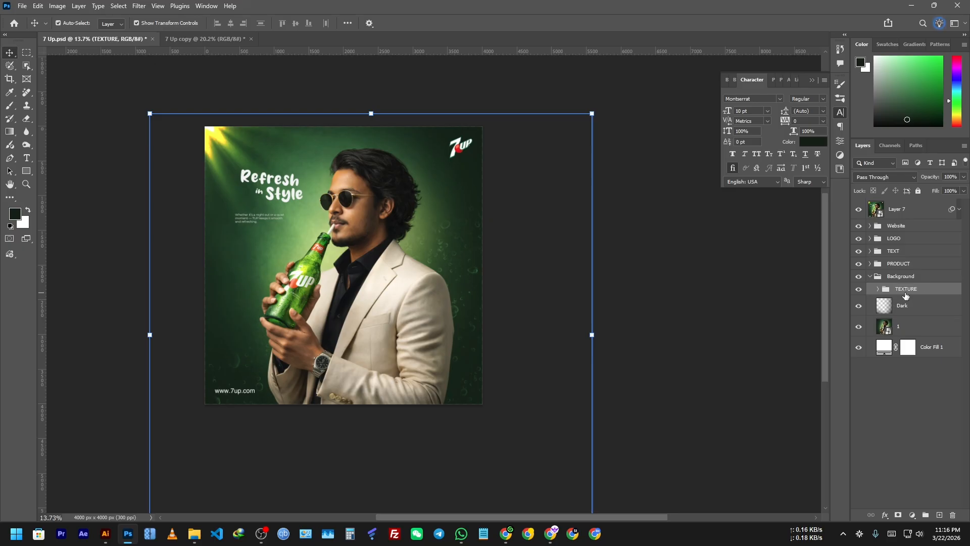
pyautogui.click(870, 277)
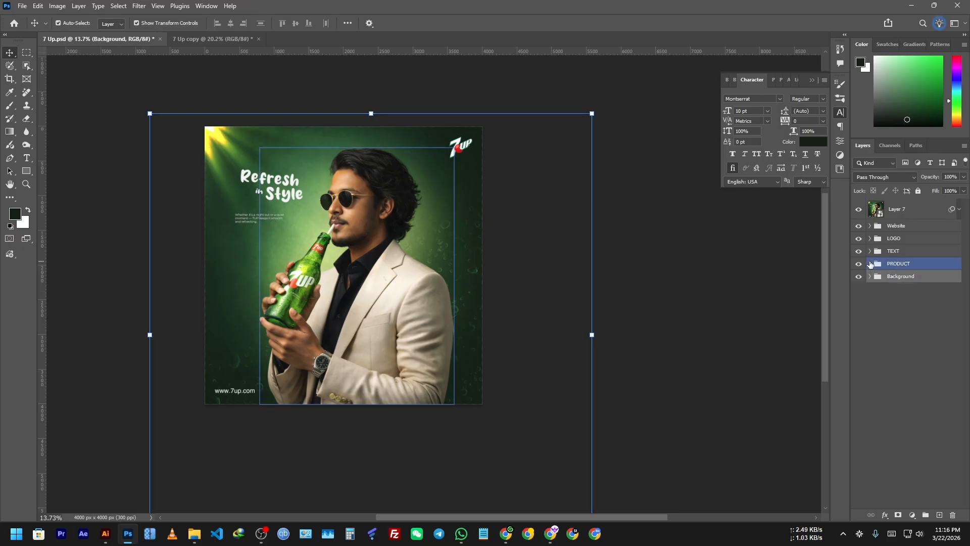
# Rename both Layer 1 copy and Layer 1 in the PRODUCT group as M, and collapse the lower layer's smart filters
pyautogui.click(870, 264)
pyautogui.click(913, 282)
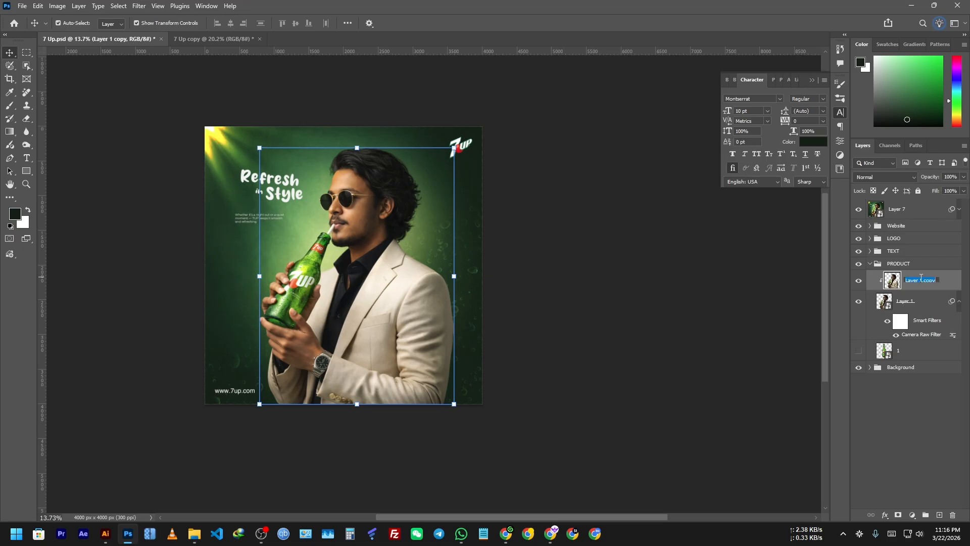
pyautogui.click(905, 313)
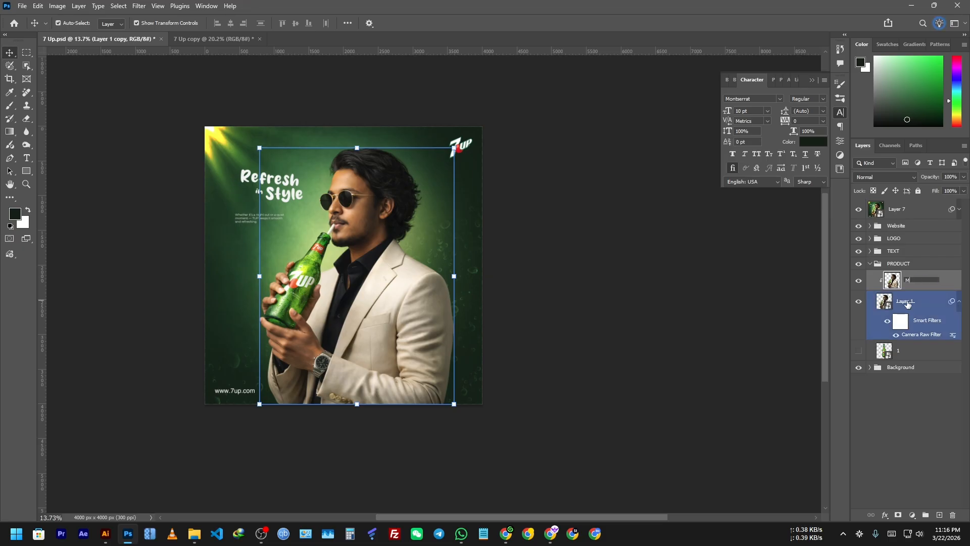
pyautogui.doubleClick(906, 302)
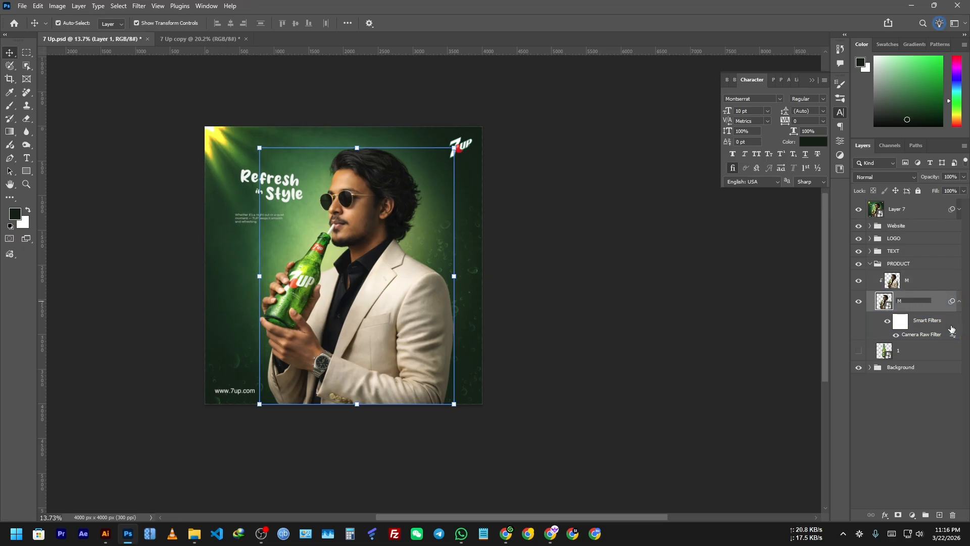
pyautogui.click(959, 302)
pyautogui.click(880, 264)
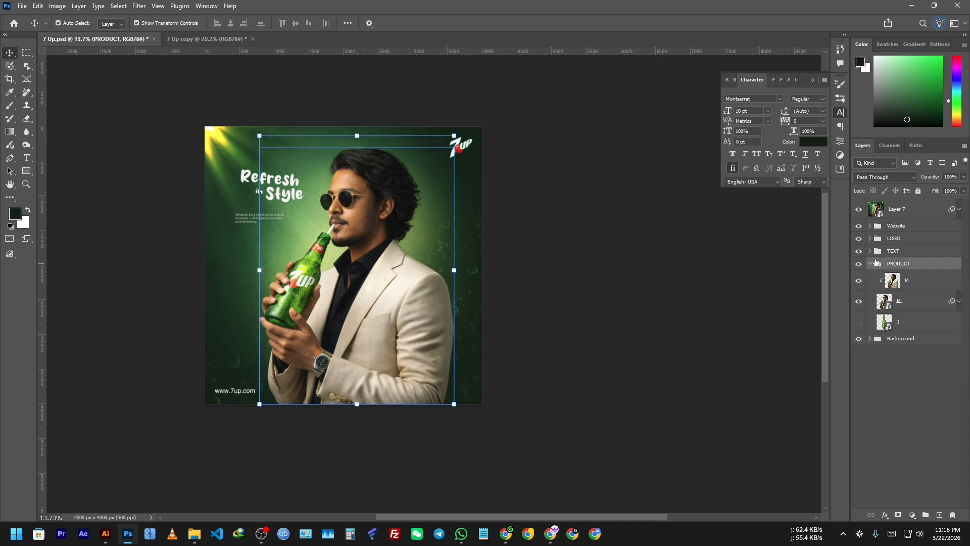
# Inspect the TEXT group's contents, checking the hidden Vector Smart Object, and leave the group collapsed with no layer selected
pyautogui.click(874, 252)
pyautogui.click(870, 252)
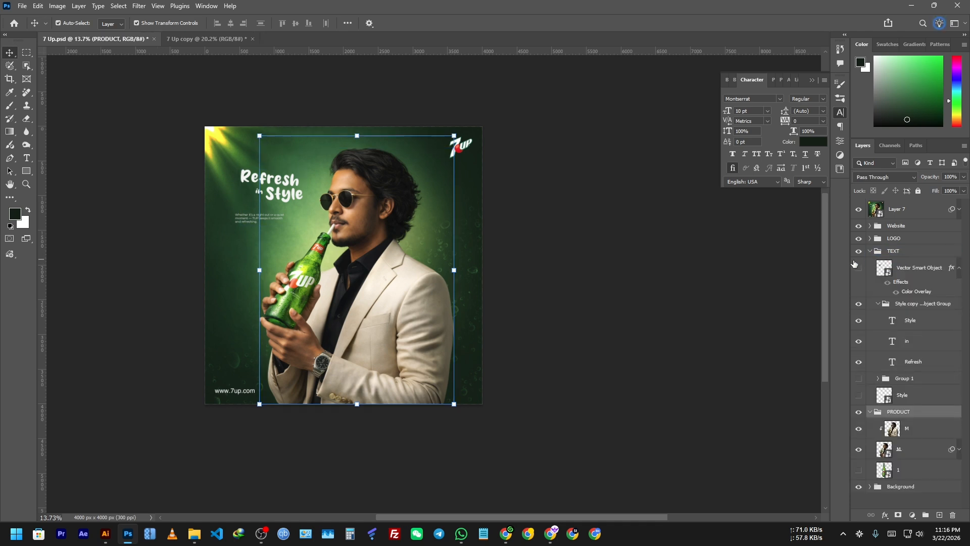
pyautogui.click(858, 267)
pyautogui.click(858, 267)
pyautogui.click(870, 251)
pyautogui.click(693, 270)
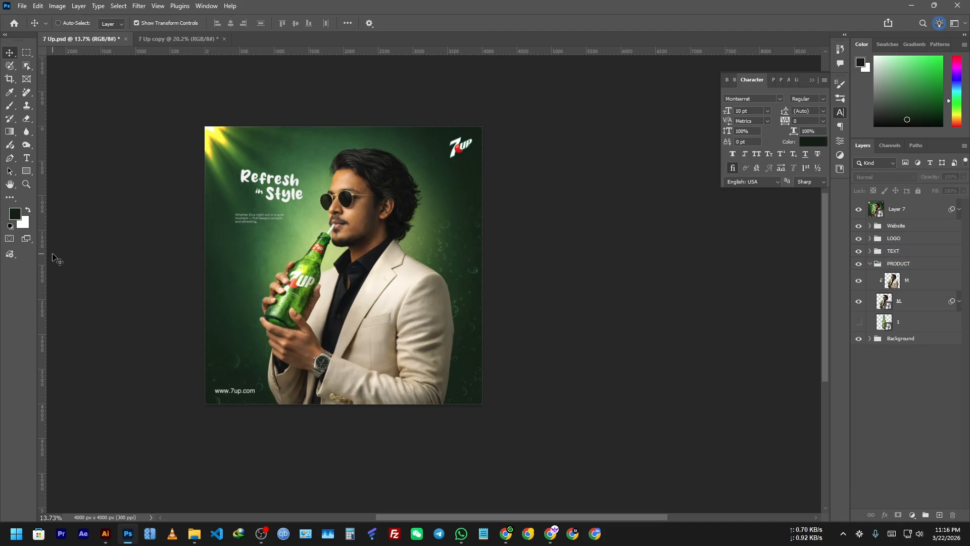
# Save the document and configure its export as a JPG at quality 7
pyautogui.hotkey('ctrl', 's')
pyautogui.hotkey('ctrl', 'alt', 'shift', 'w')
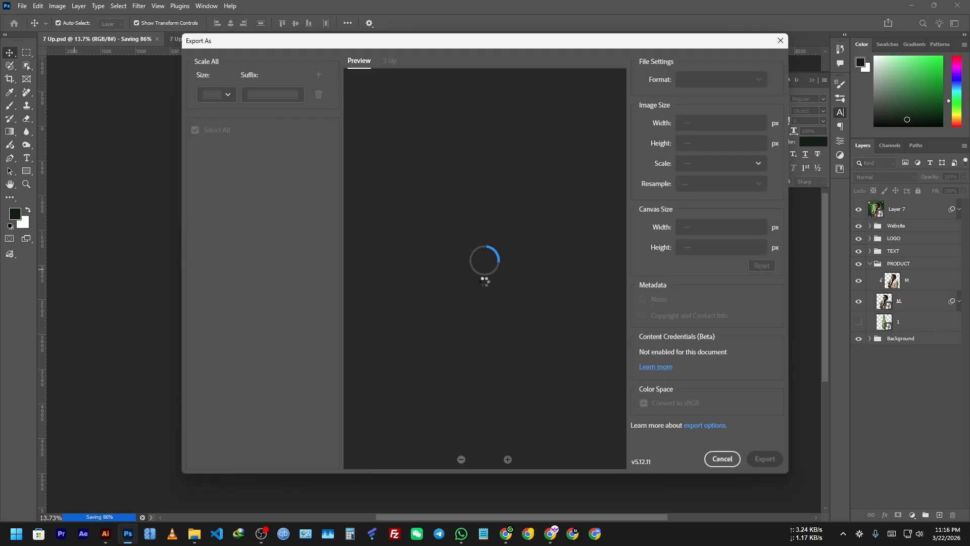
pyautogui.click(741, 80)
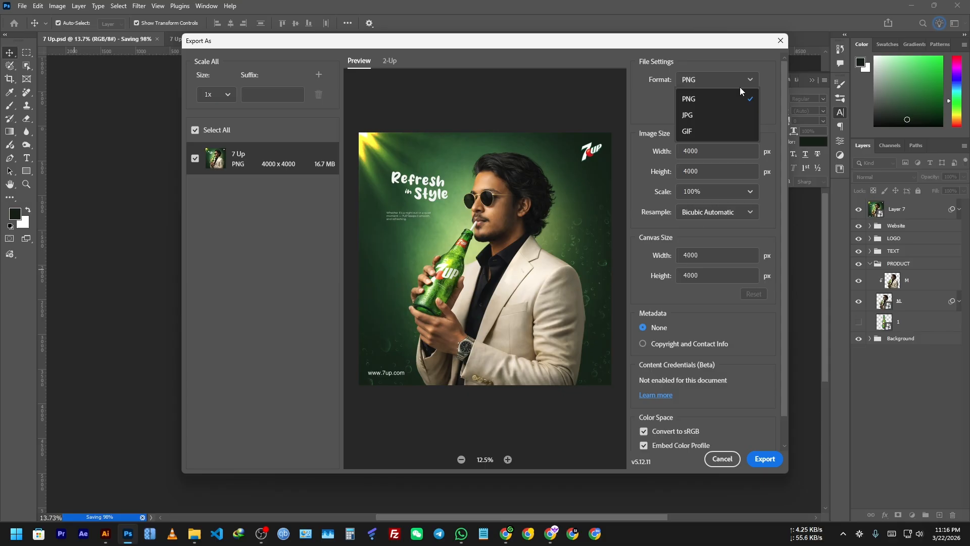
pyautogui.click(731, 114)
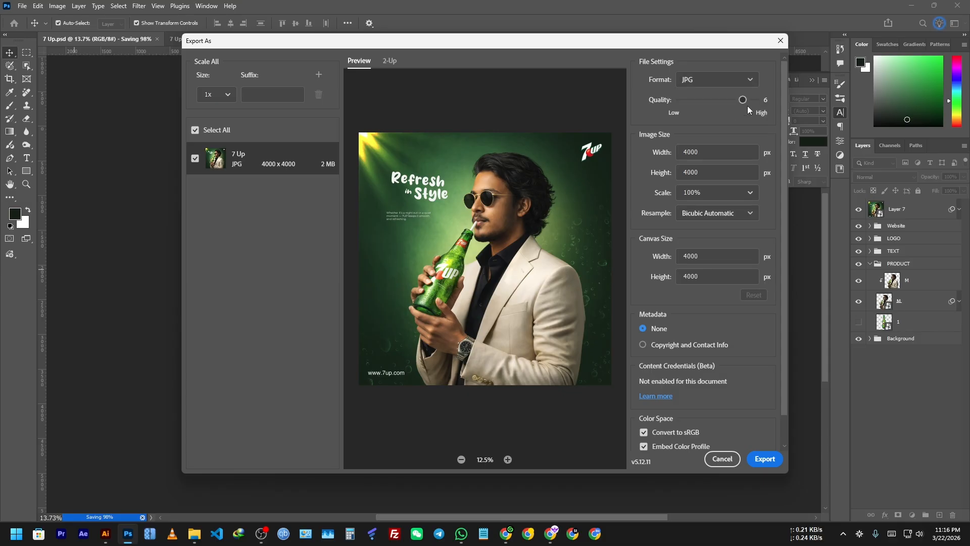
# Export the poster to the Downloads folder under the file name 7 Up
pyautogui.click(765, 456)
pyautogui.click(215, 169)
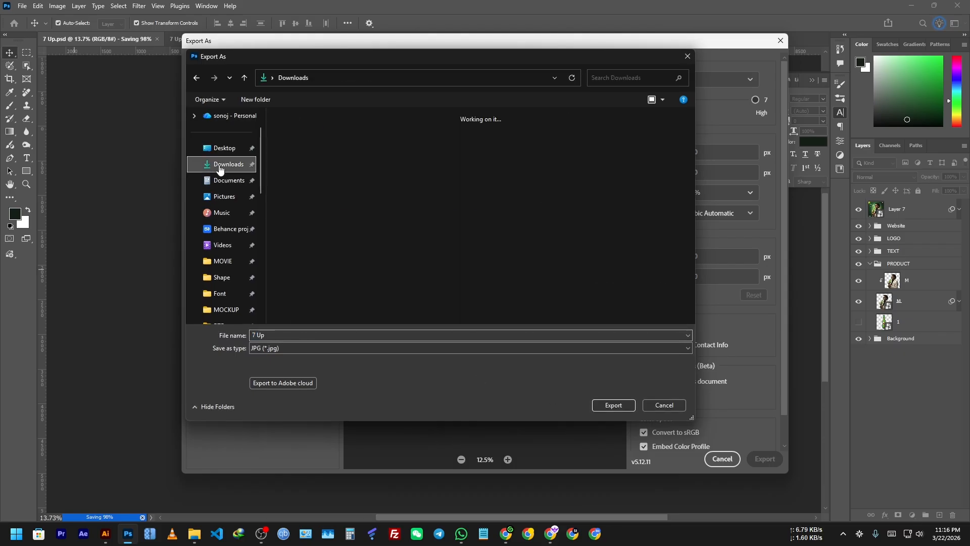
pyautogui.click(319, 335)
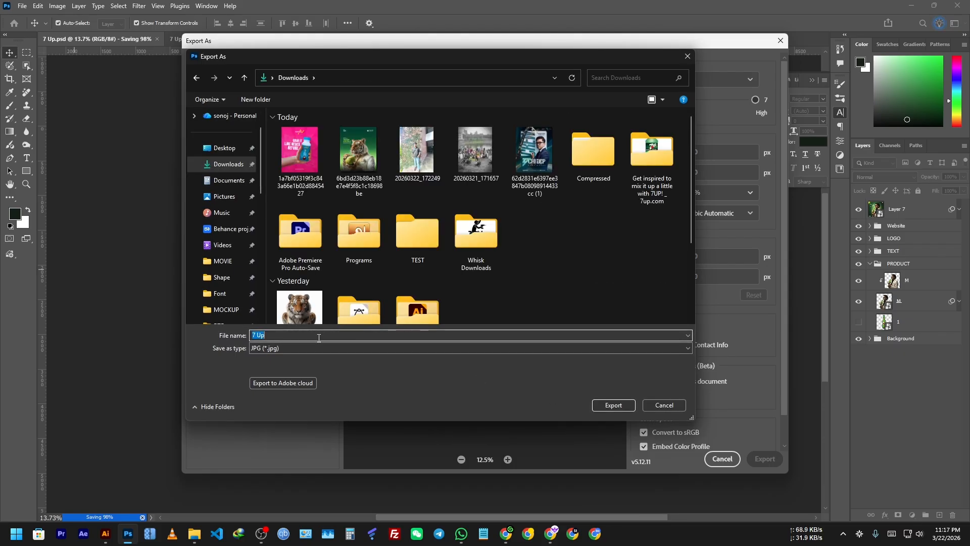
pyautogui.click(613, 405)
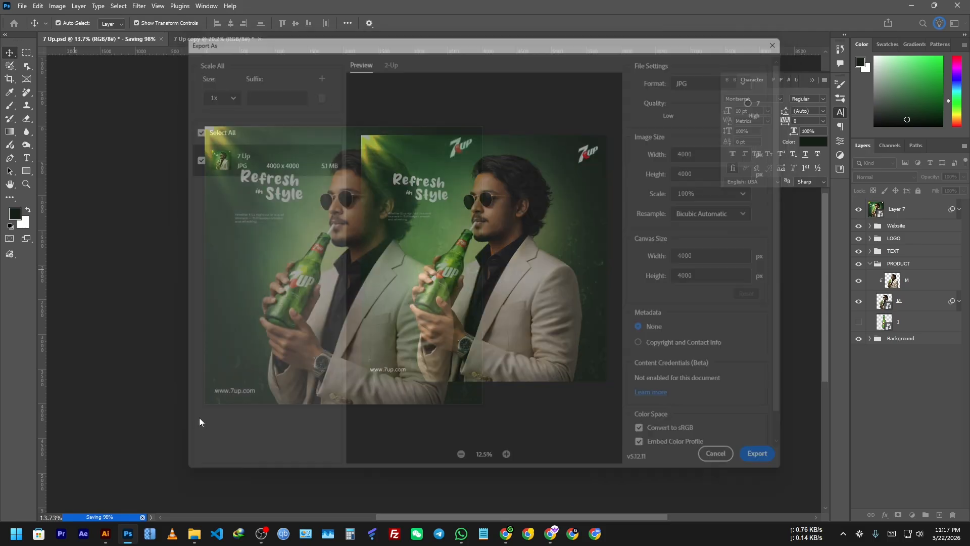
pyautogui.scroll(5, 413, 259)
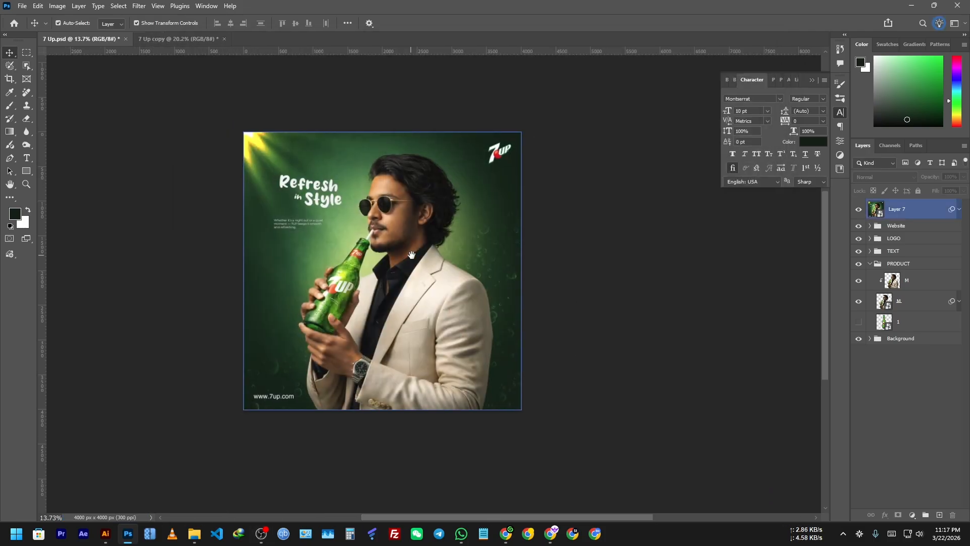